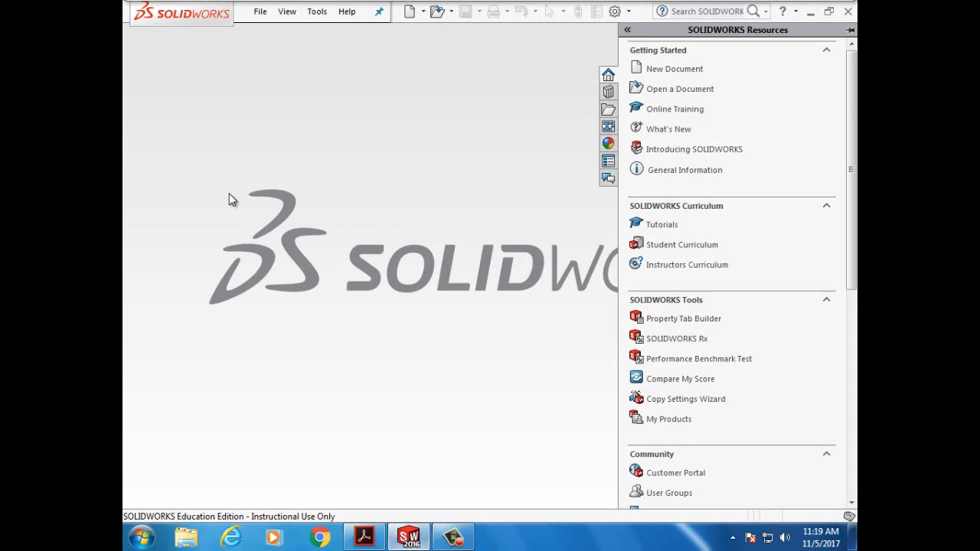
- Create a new SOLIDWORKS Part document from File > New
click(259, 16)
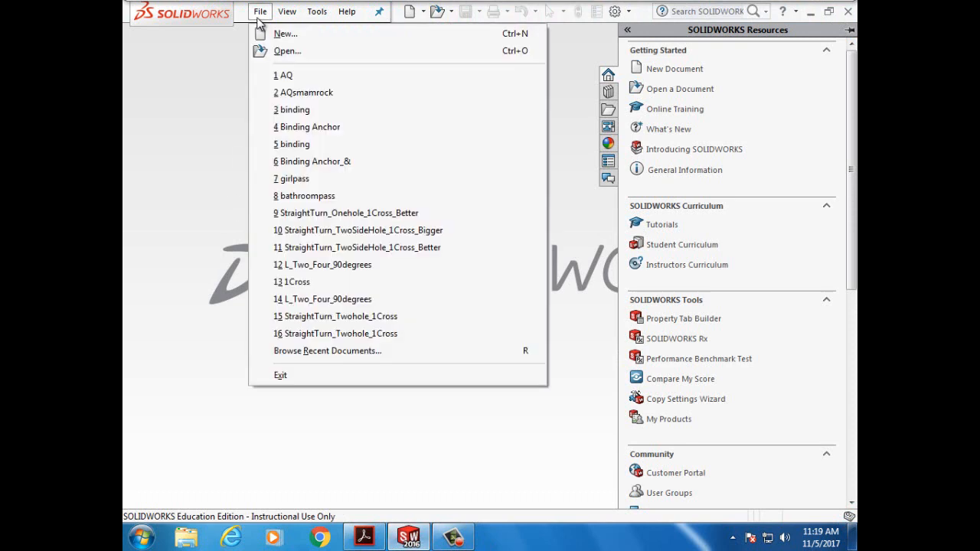
click(285, 34)
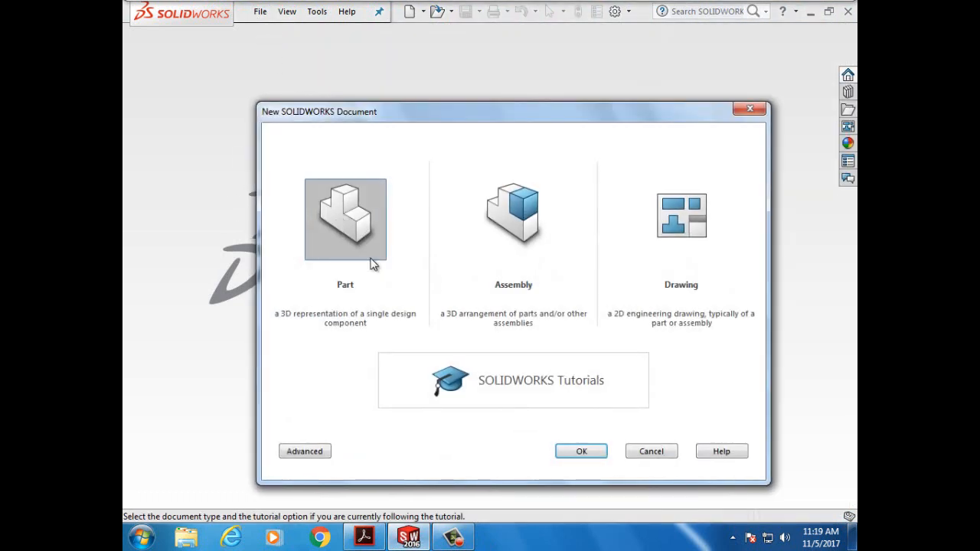
click(568, 452)
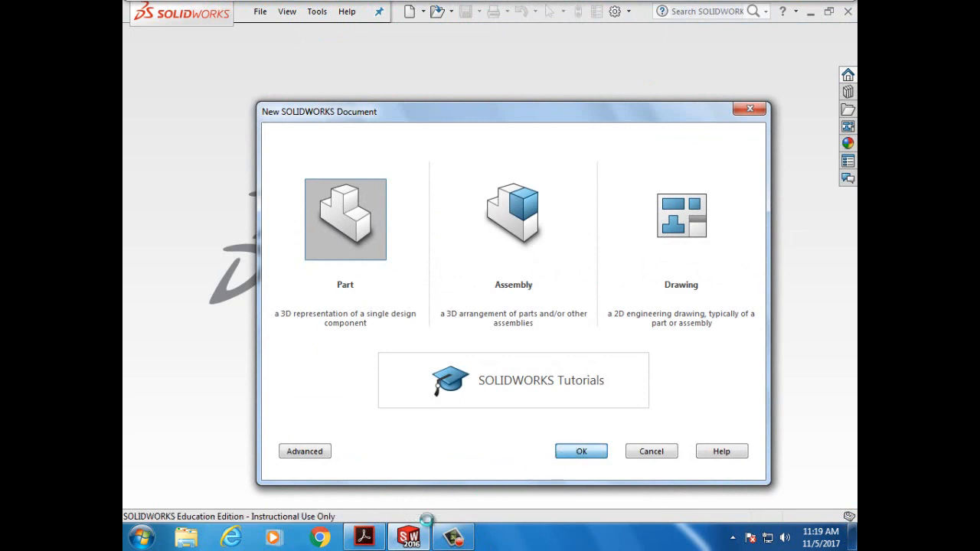
- Highlight 'Right plane' and 'approximately 25 mm by 25 mm' in the tutorial PDF, then return to SOLIDWORKS
click(366, 540)
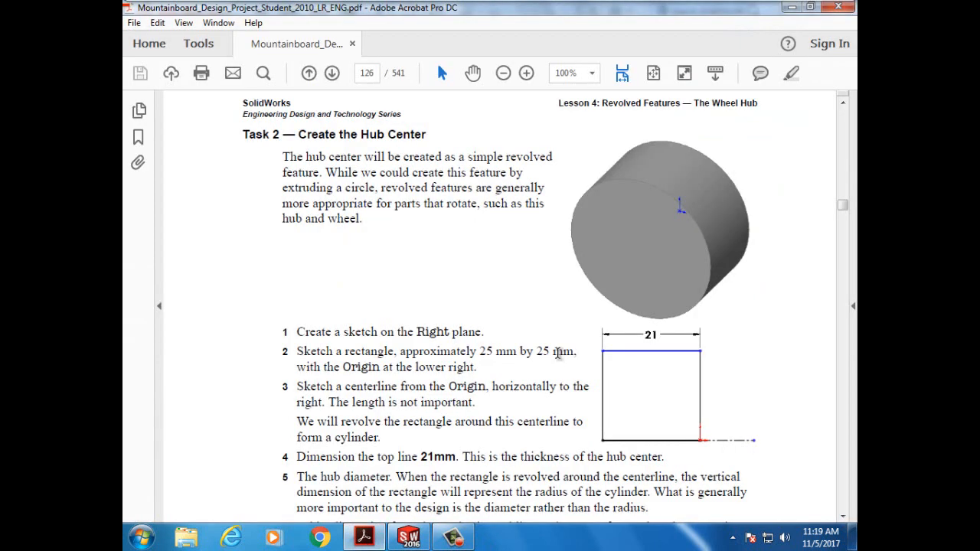
drag(420, 332, 472, 332)
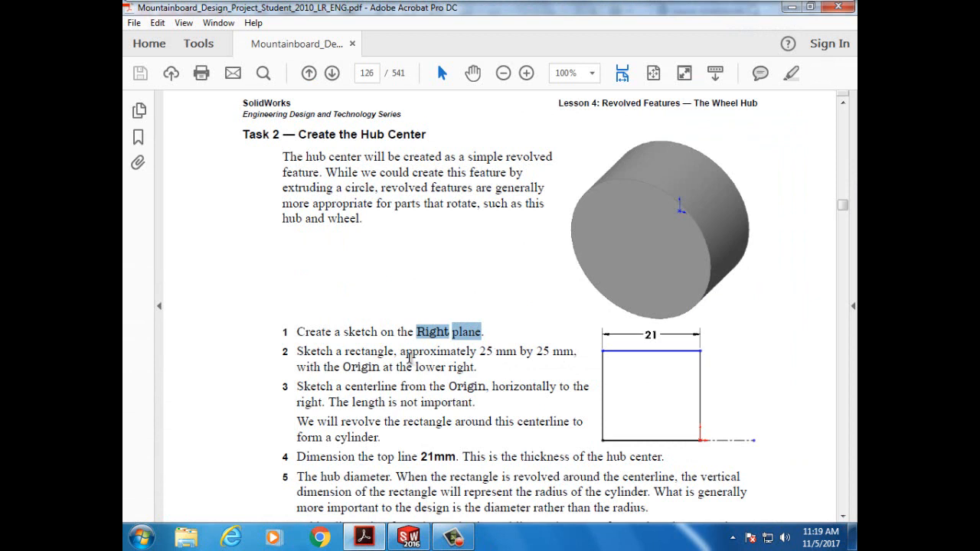
drag(399, 351, 577, 356)
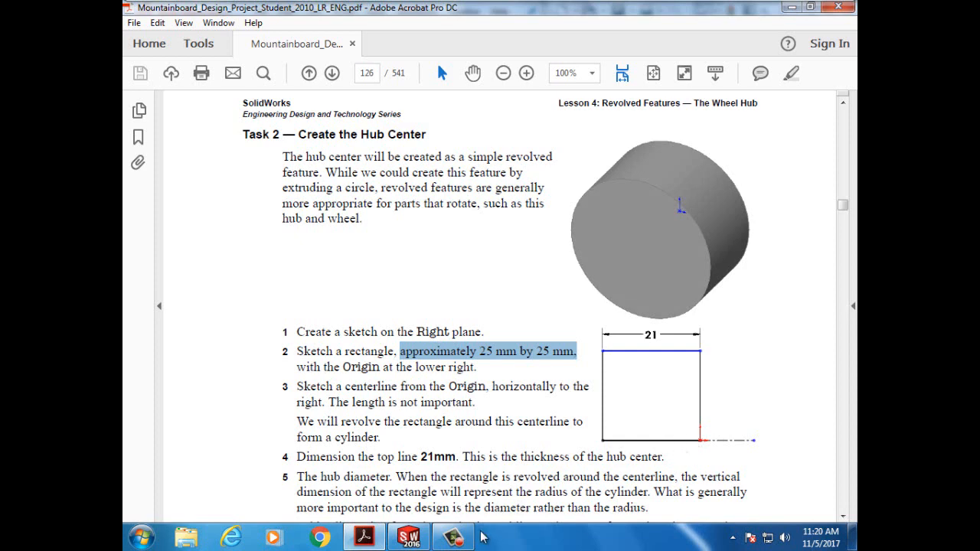
click(409, 537)
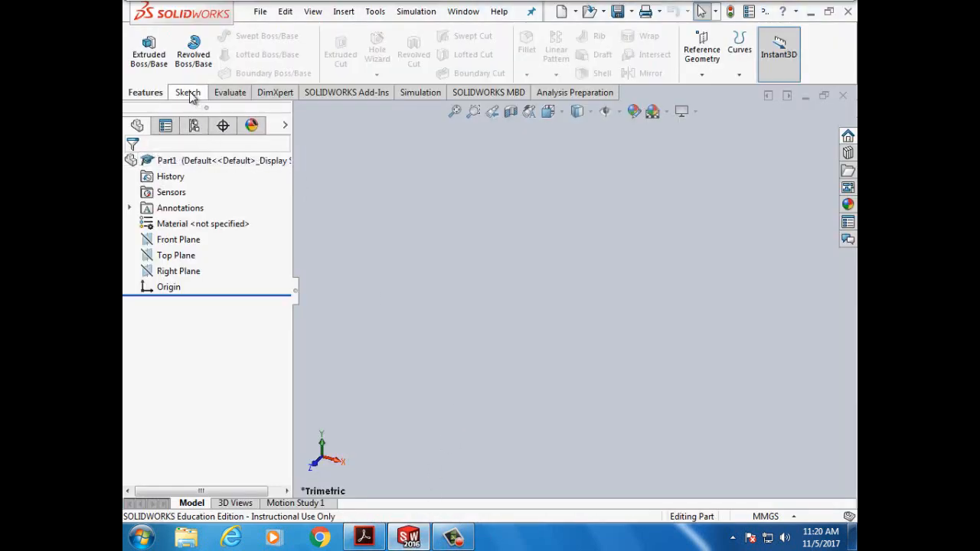
- Select Right Plane in the FeatureManager tree and start Sketch1 on it
click(168, 272)
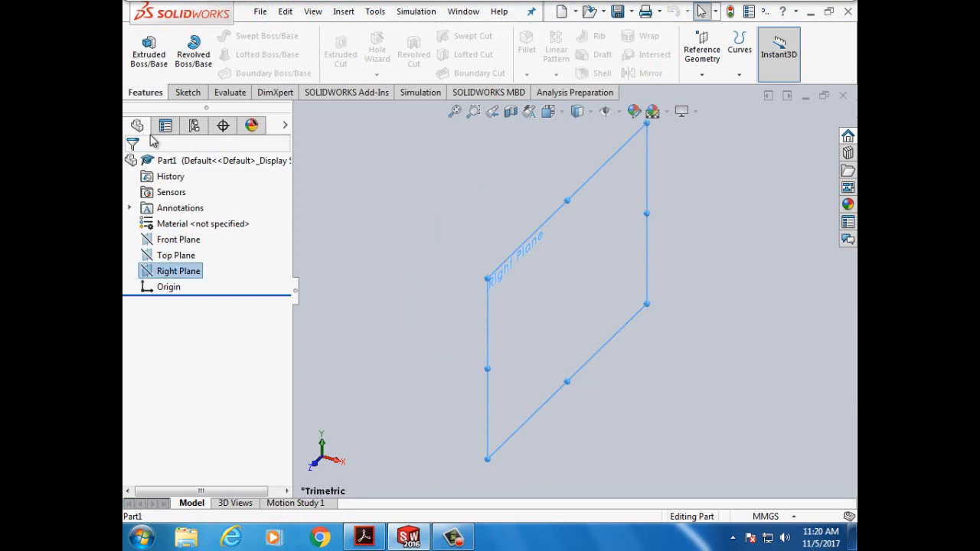
click(186, 93)
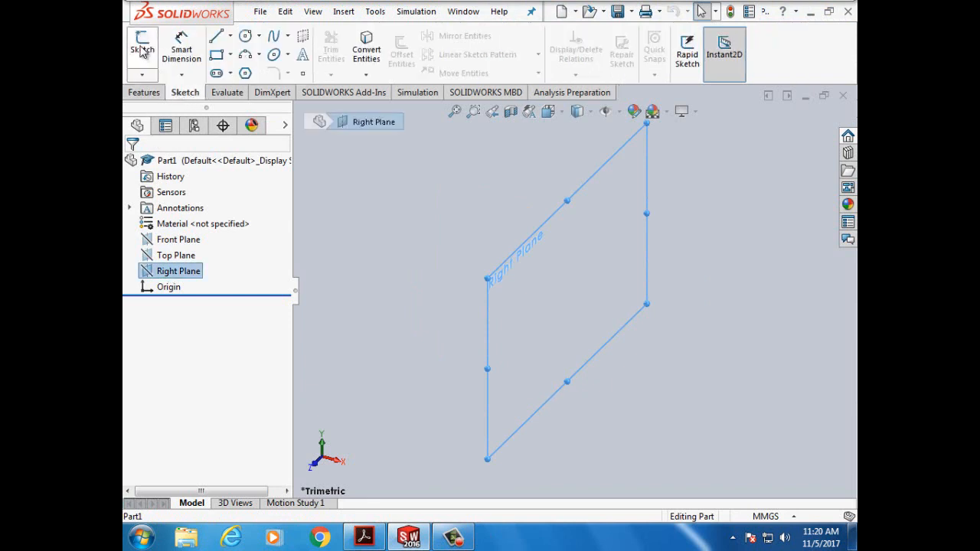
click(142, 47)
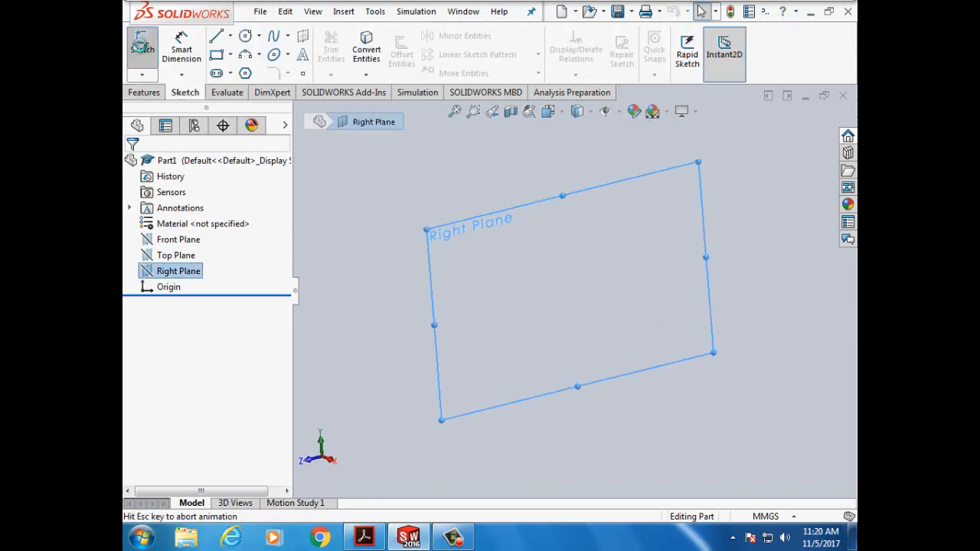
click(230, 58)
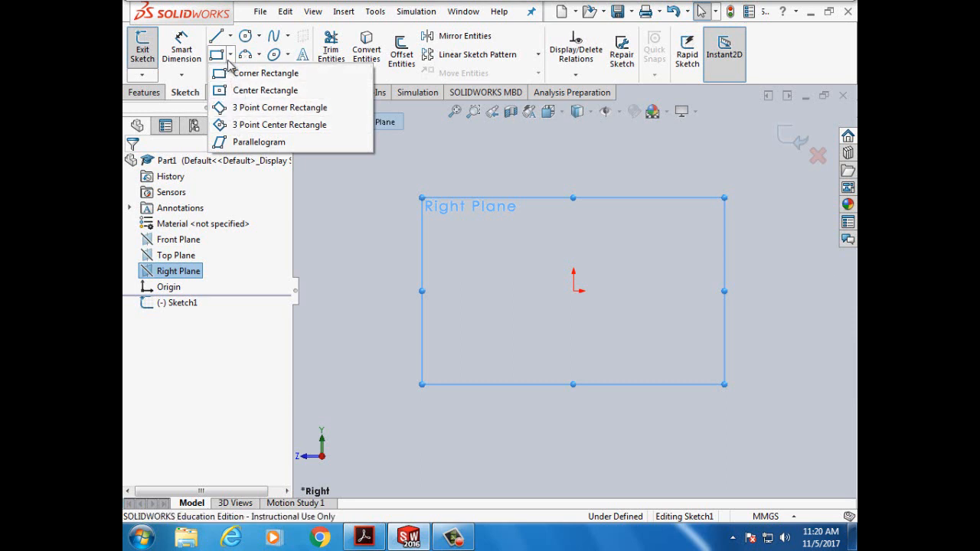
click(370, 16)
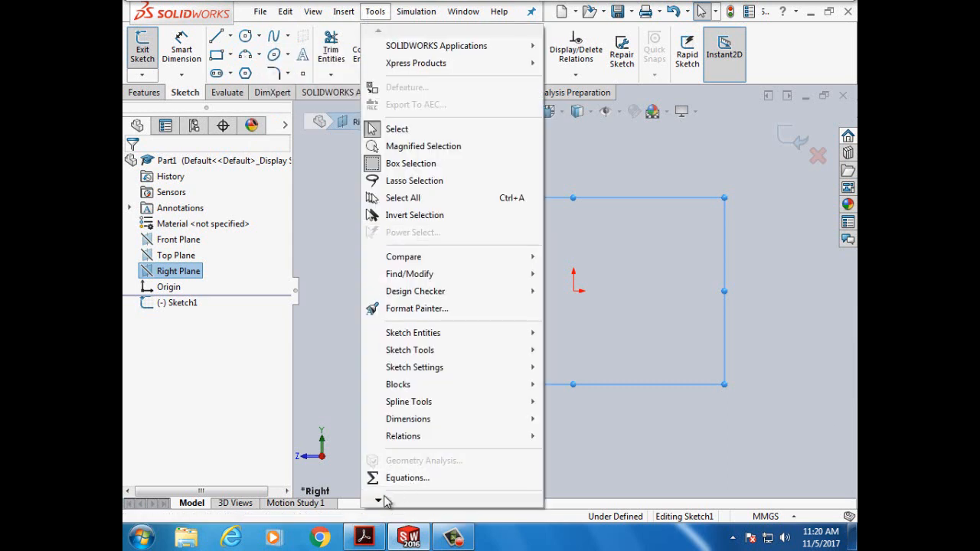
mouse_move(379, 501)
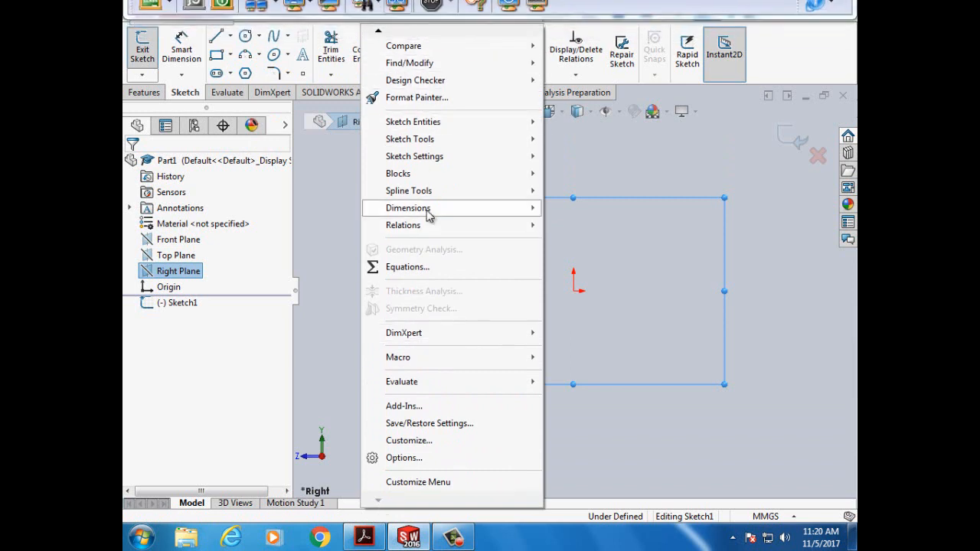
click(399, 458)
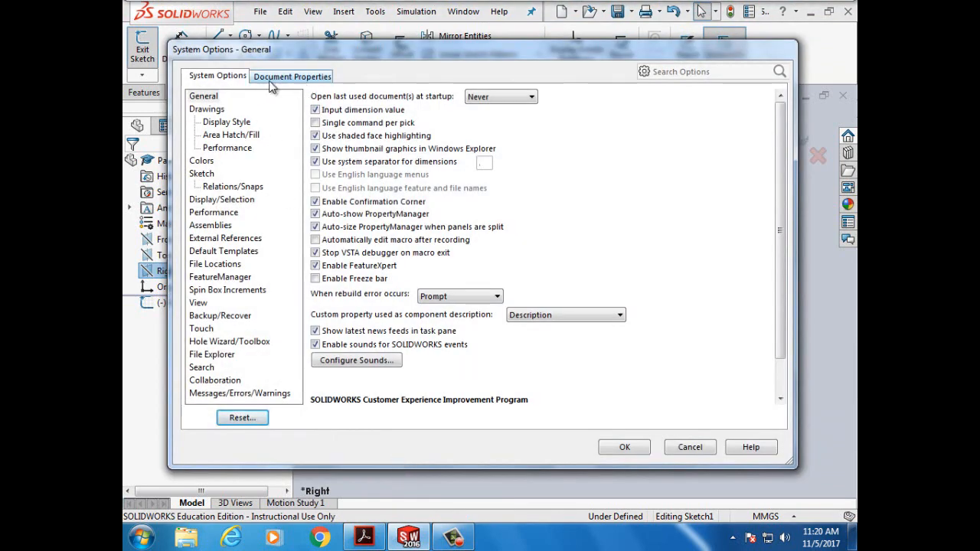
click(303, 83)
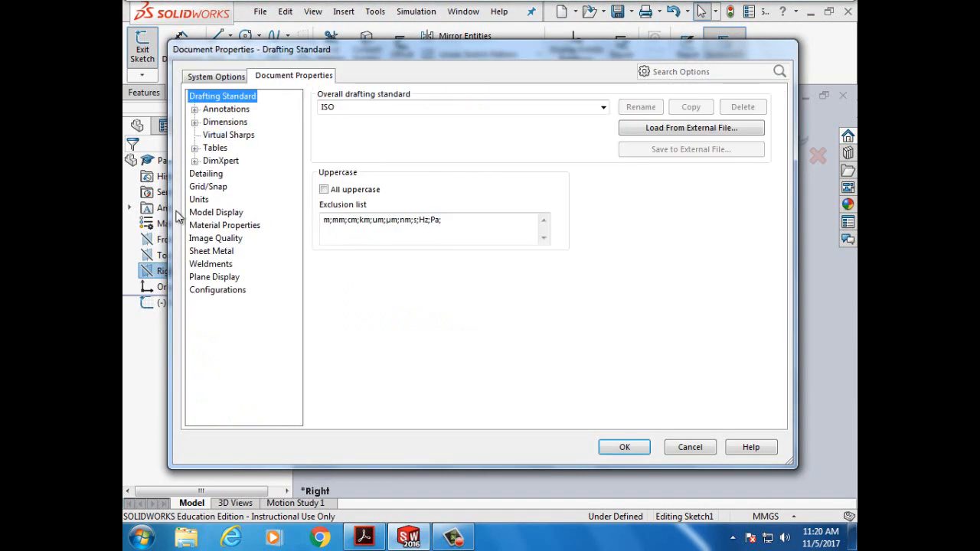
click(199, 201)
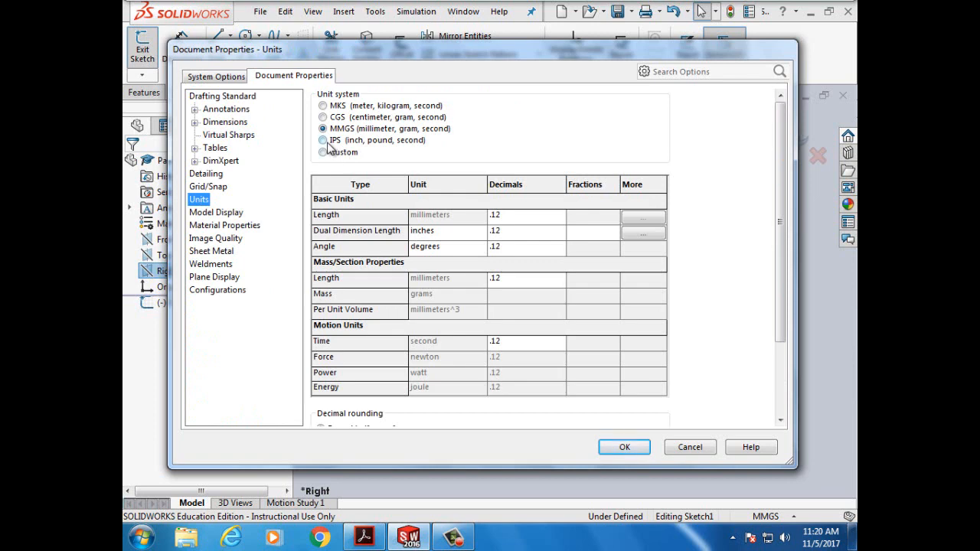
click(323, 141)
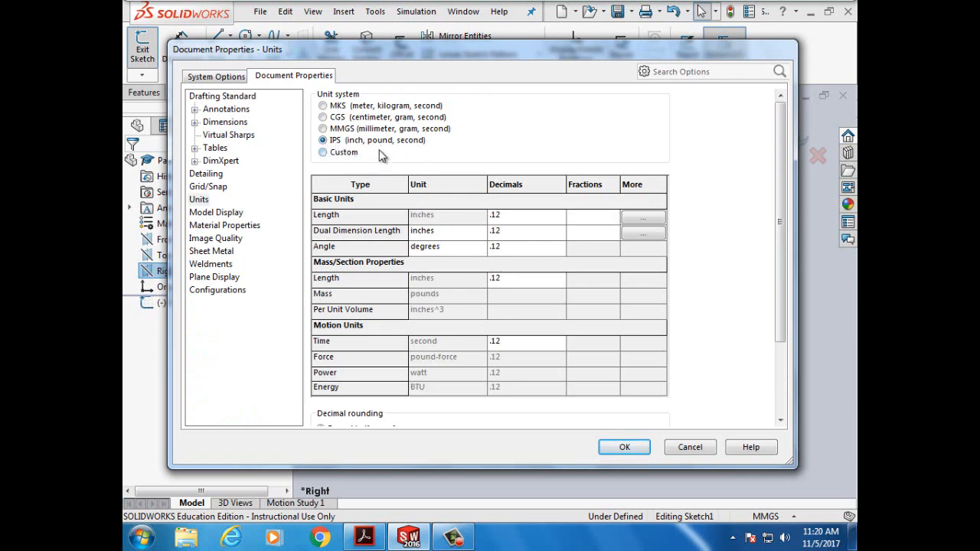
click(323, 129)
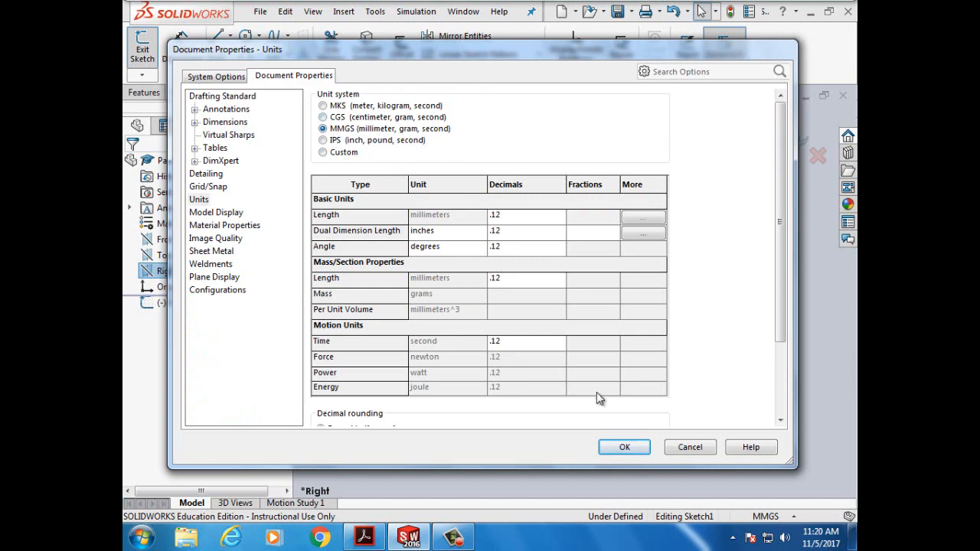
click(625, 447)
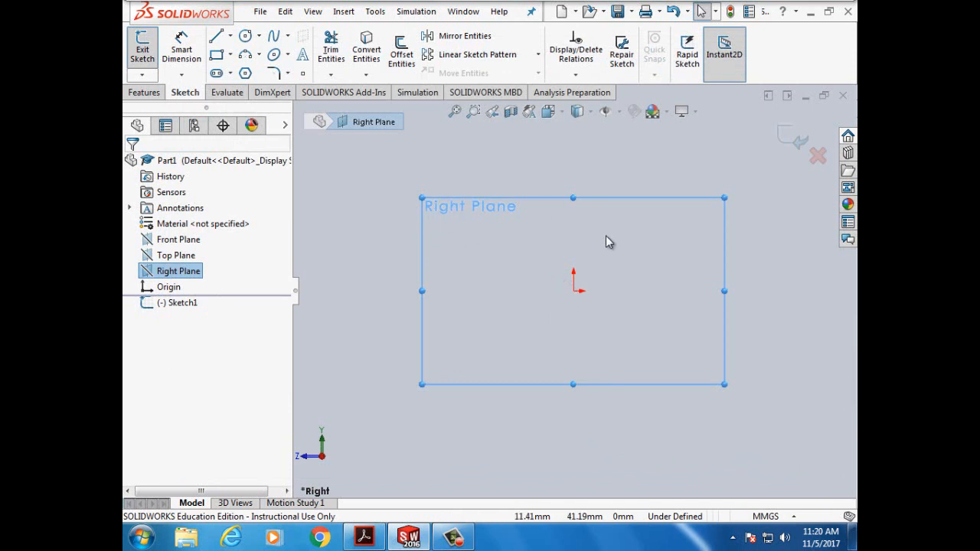
- Draw a corner rectangle from the origin up and to the left, roughly 23 by 27 mm
click(216, 54)
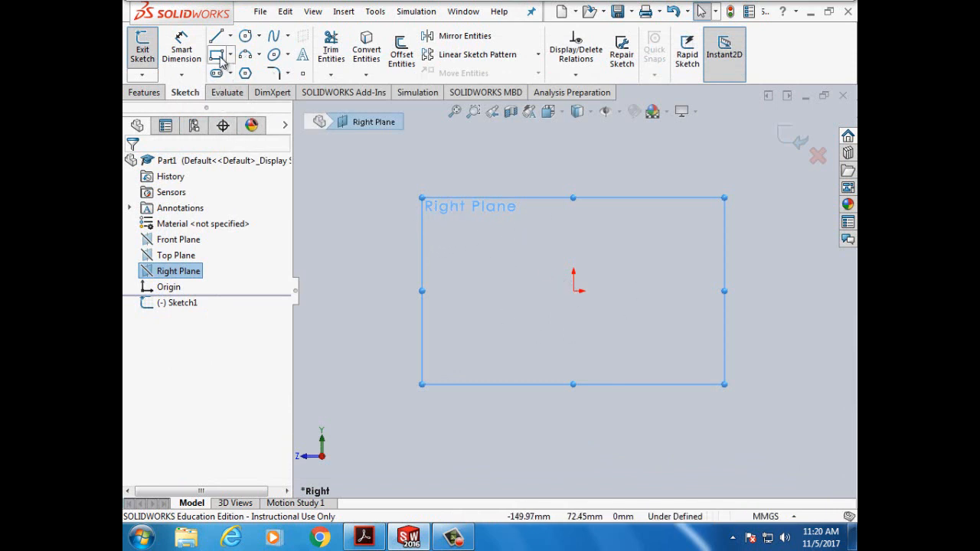
click(574, 292)
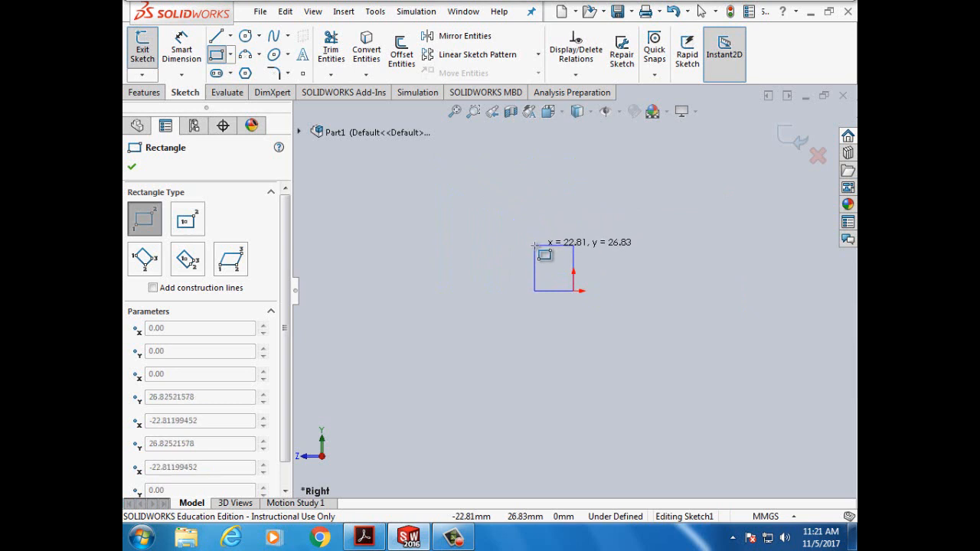
click(535, 245)
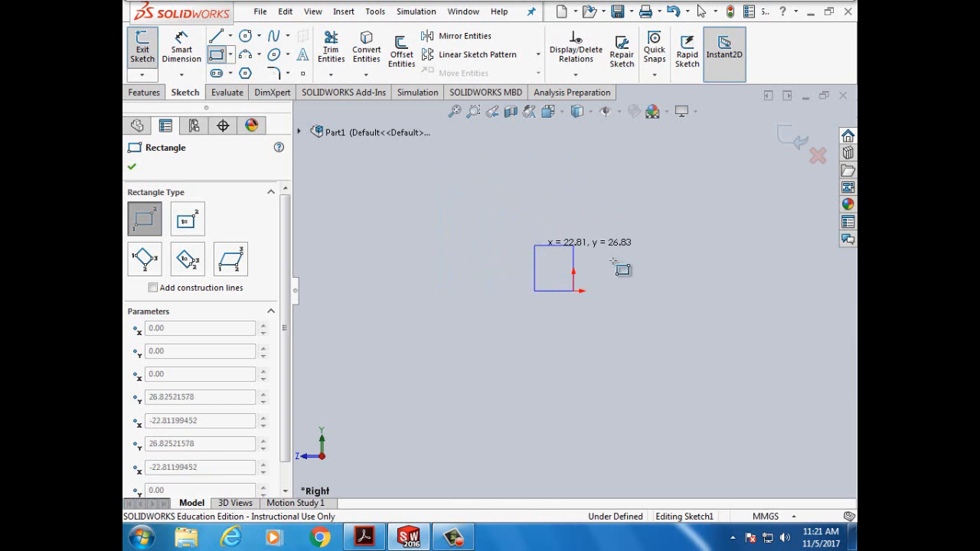
scroll(598, 264, down, 1)
scroll(485, 264, down, 2)
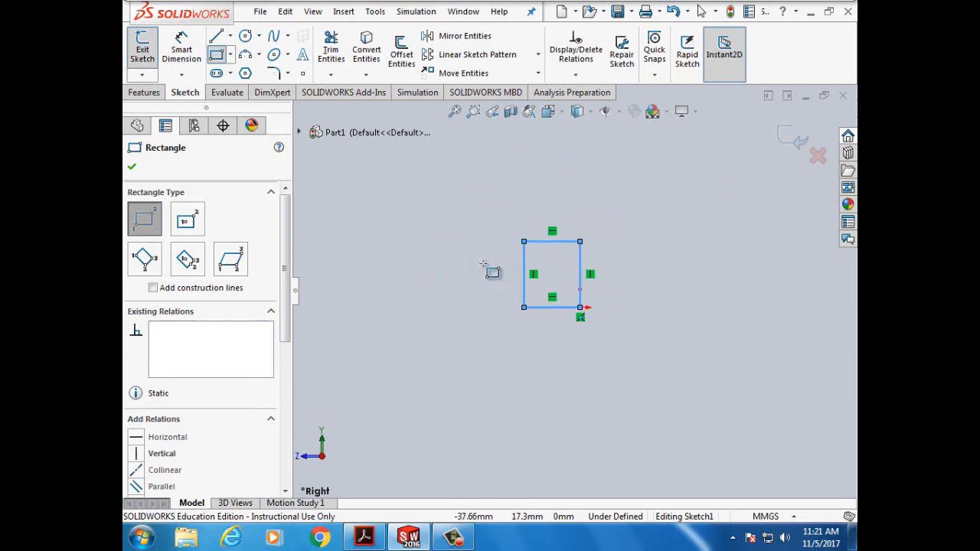
scroll(622, 285, down, 3)
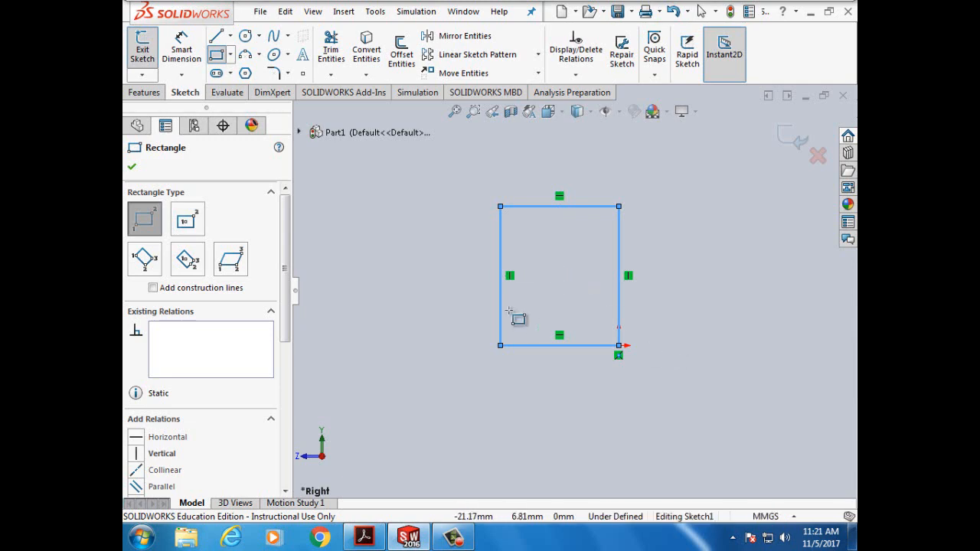
- Check the tutorial PDF, then return to the SOLIDWORKS rectangle sketch
mouse_move(442, 542)
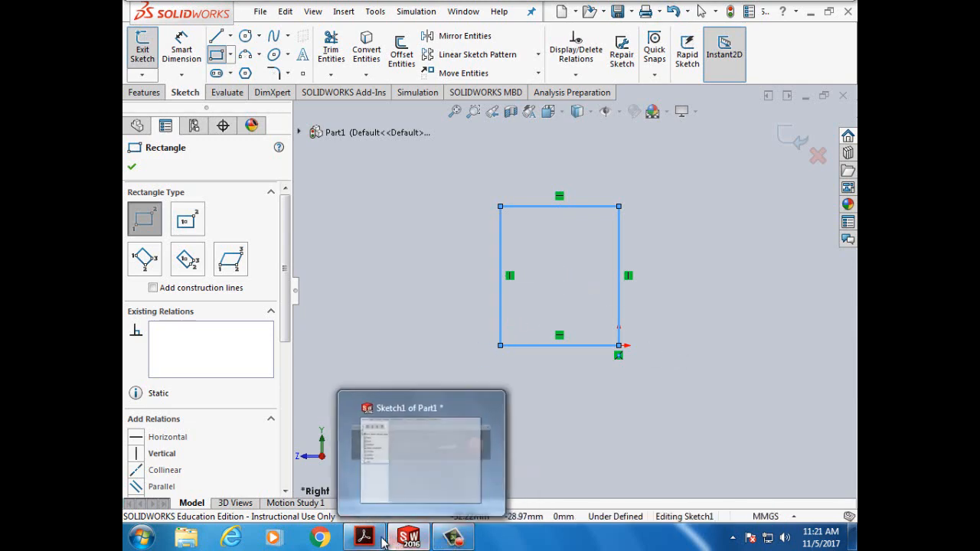
click(364, 538)
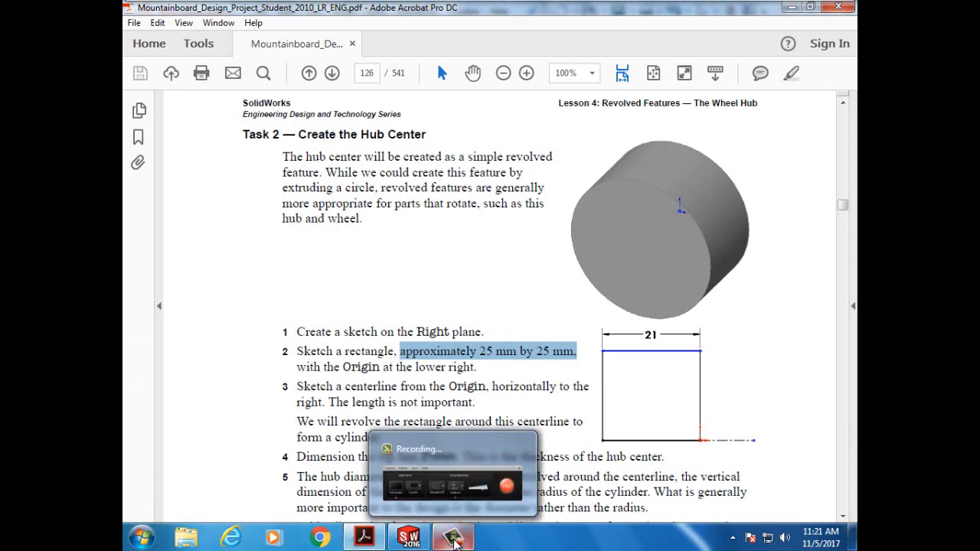
click(454, 538)
click(453, 539)
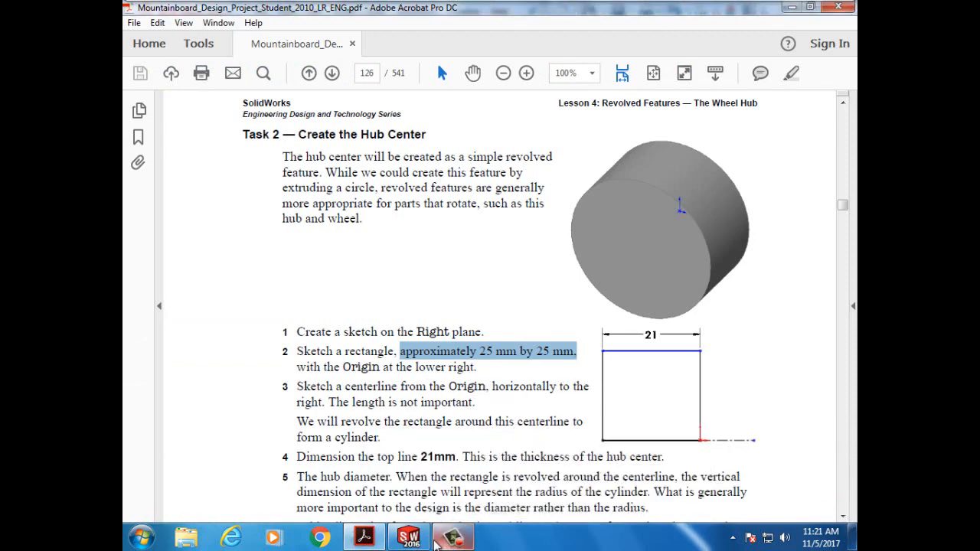
click(409, 538)
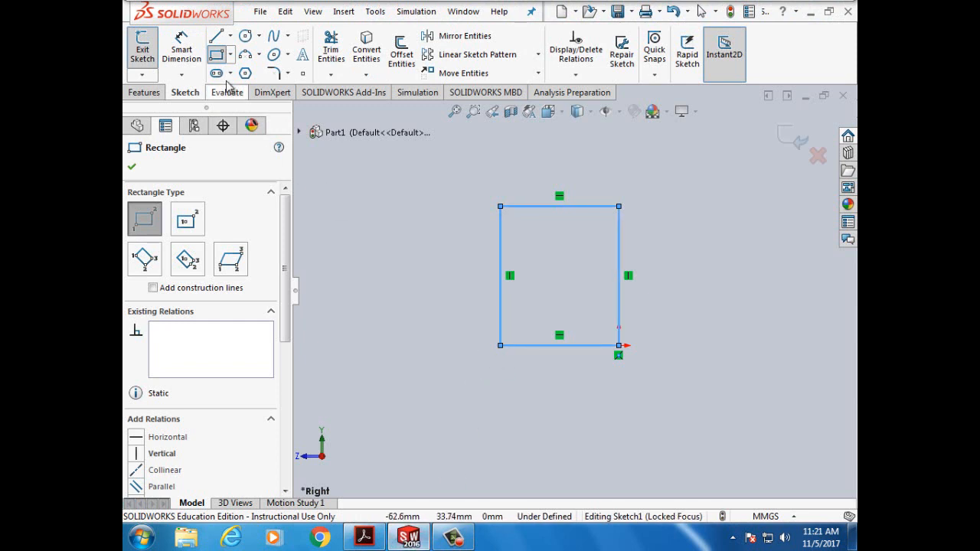
- Draw a horizontal centerline rightward from the rectangle's origin corner, then bring up the tutorial PDF
click(230, 36)
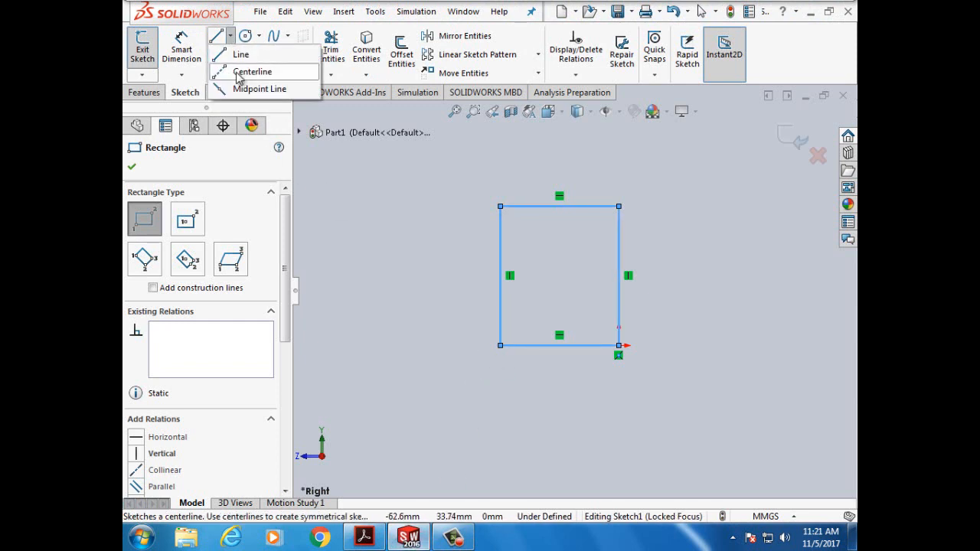
click(245, 72)
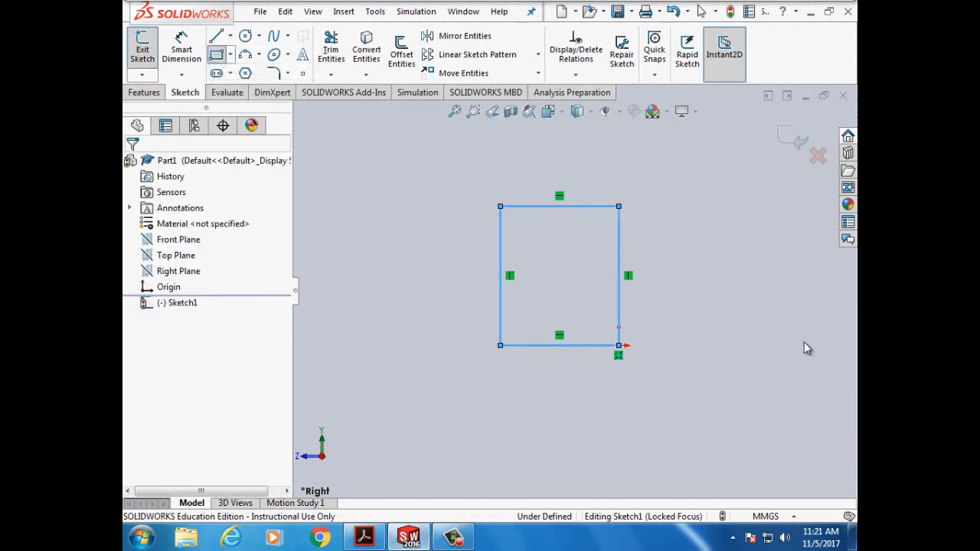
click(618, 346)
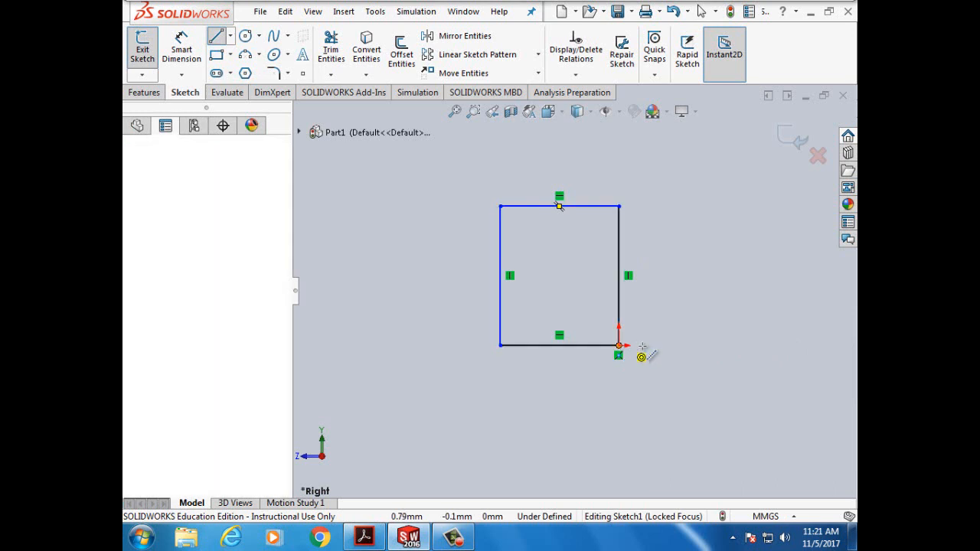
double_click(710, 345)
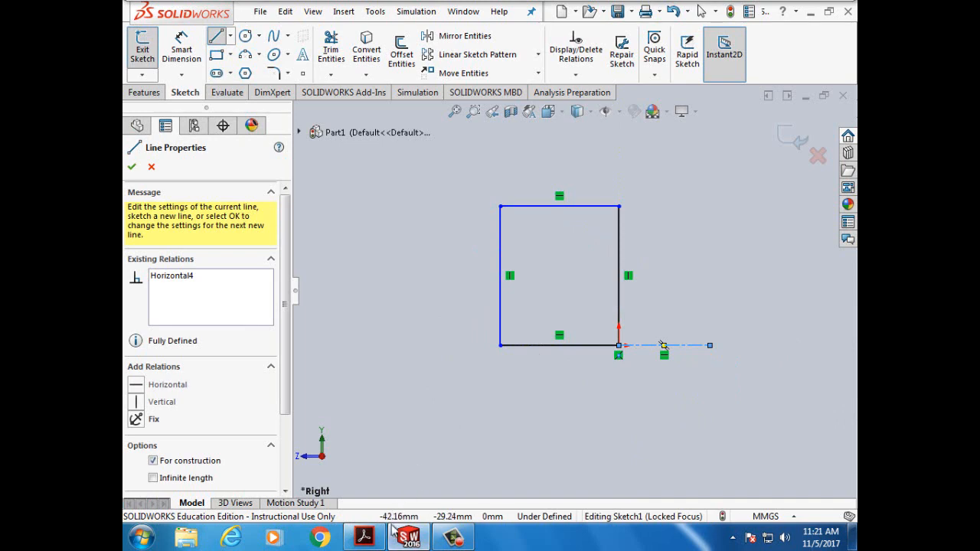
click(369, 537)
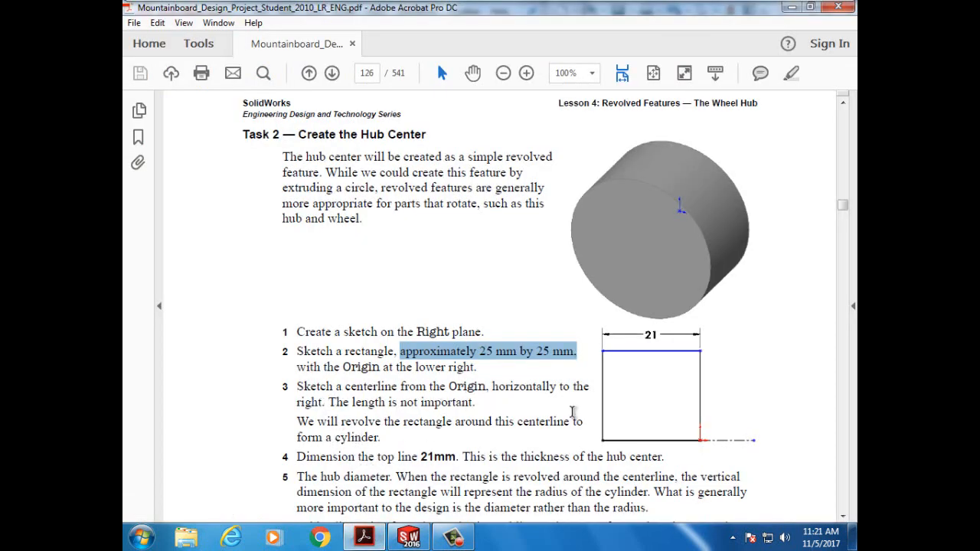
- Scroll the tutorial PDF through Task 2 down to page 127's 'Revolve the hub' step
scroll(567, 413, down, 2)
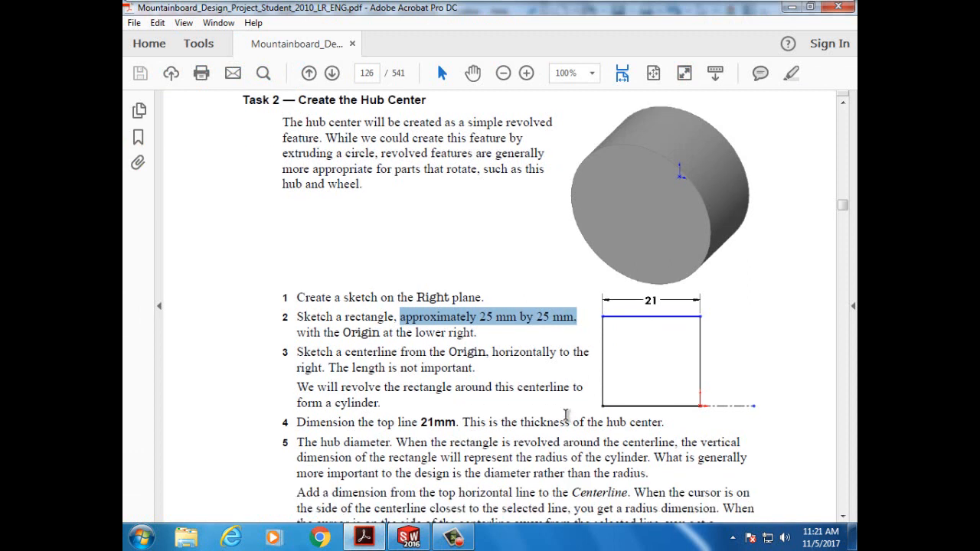
scroll(566, 414, down, 3)
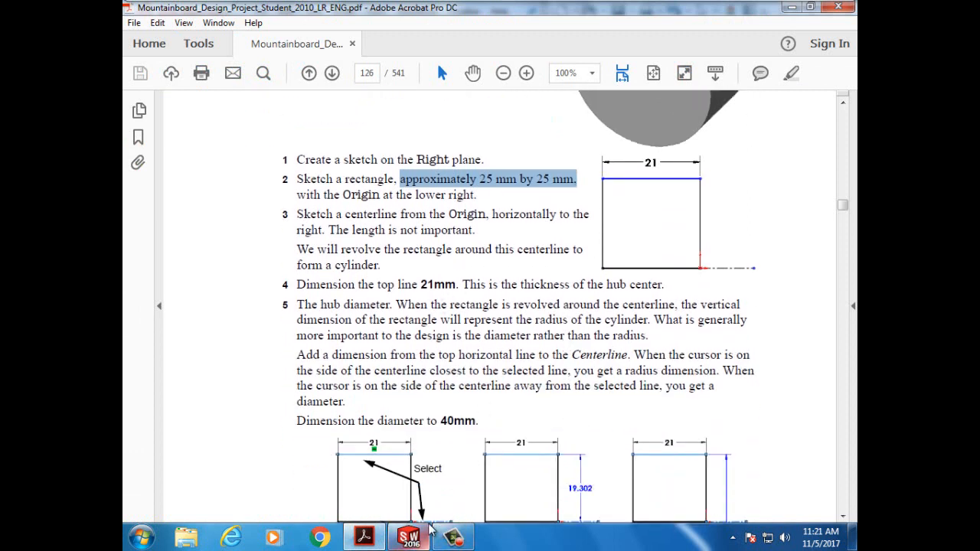
mouse_move(419, 541)
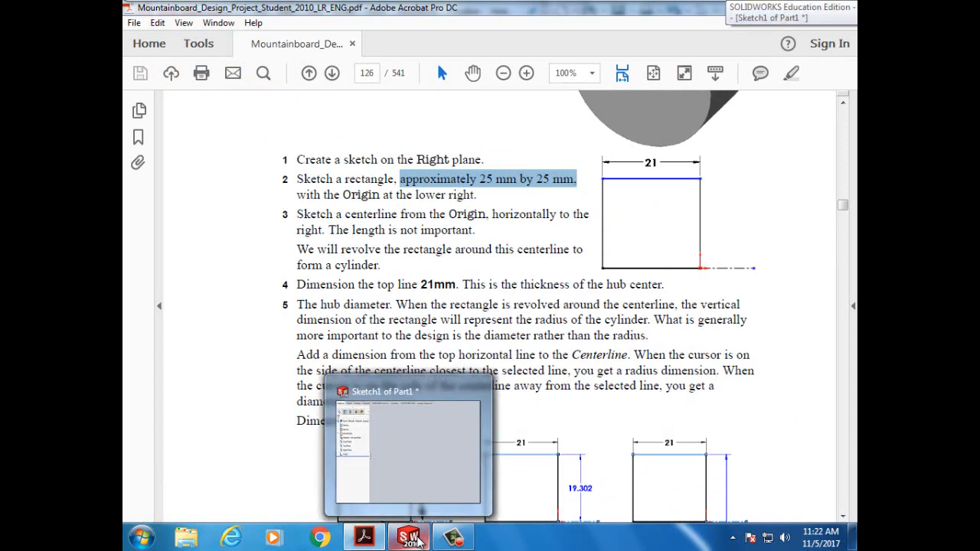
scroll(522, 365, down, 10)
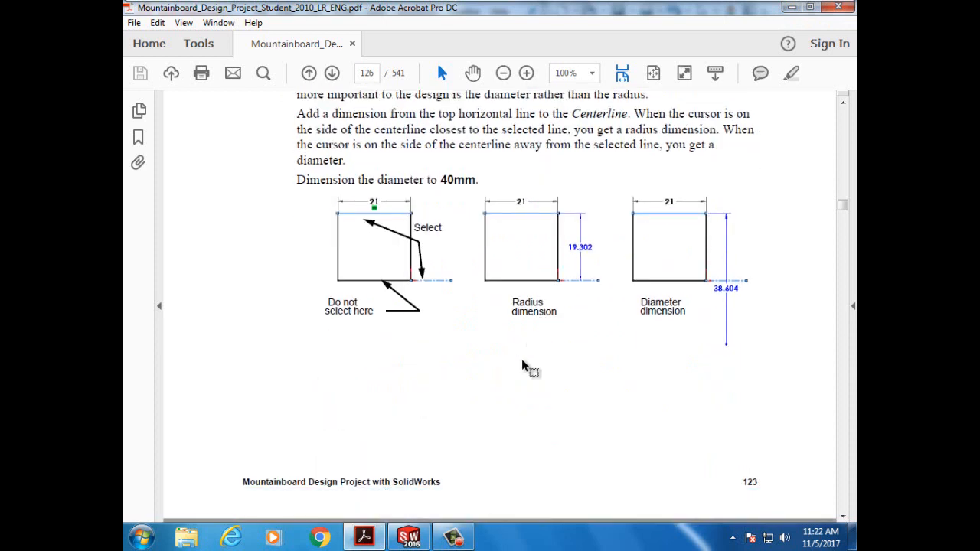
scroll(523, 366, down, 3)
scroll(523, 360, down, 1)
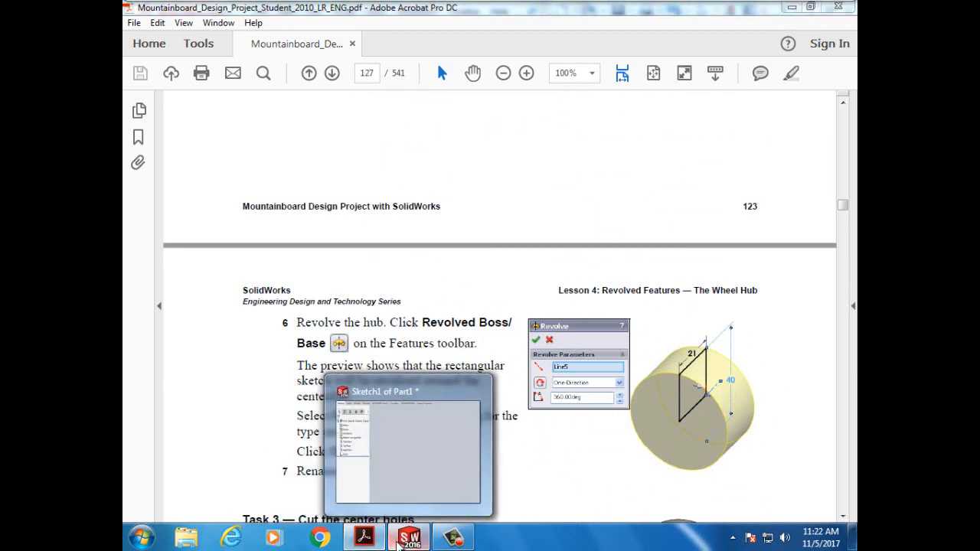
- Back in SOLIDWORKS, accept the finished centerline and exit the Line tool
click(406, 538)
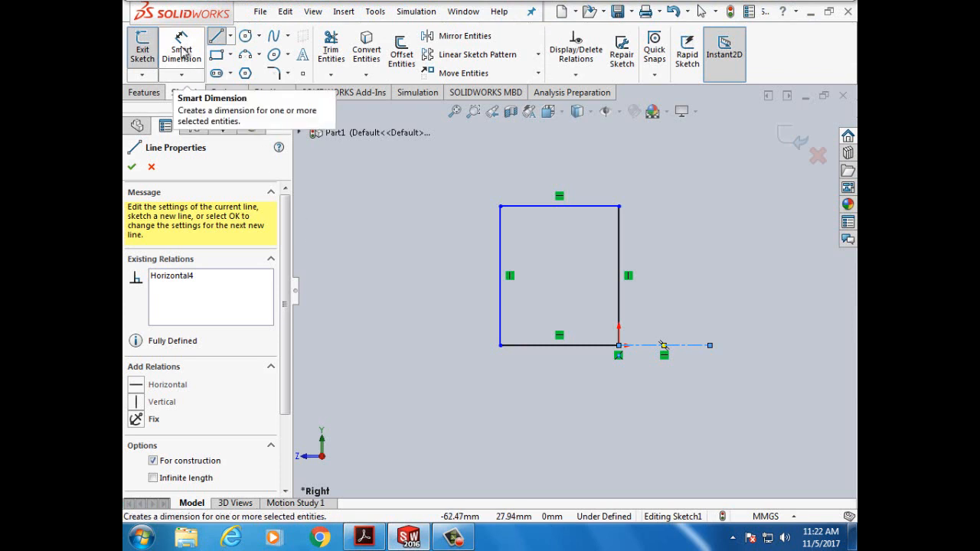
click(132, 167)
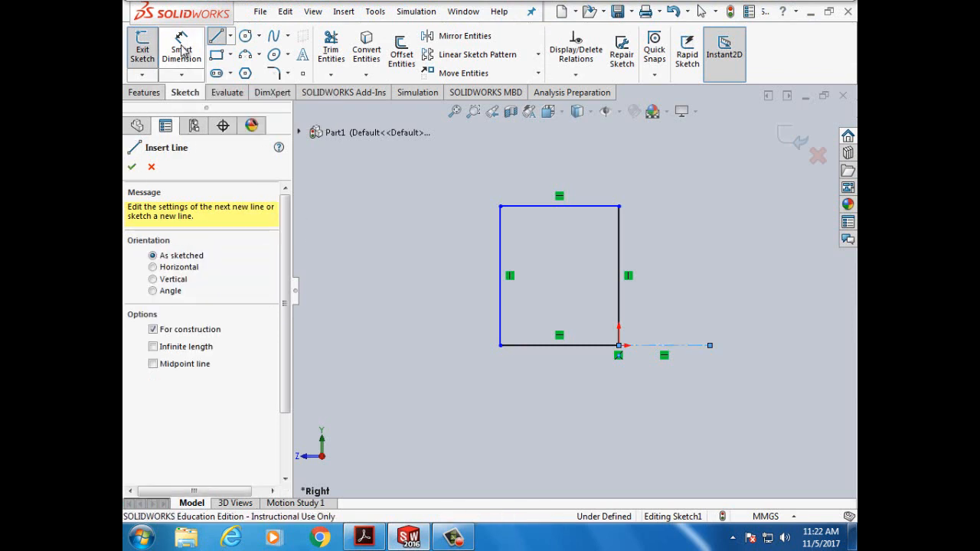
click(180, 59)
- Discard an accidental centerline dimension and start a Smart Dimension on the rectangle's right side
click(180, 59)
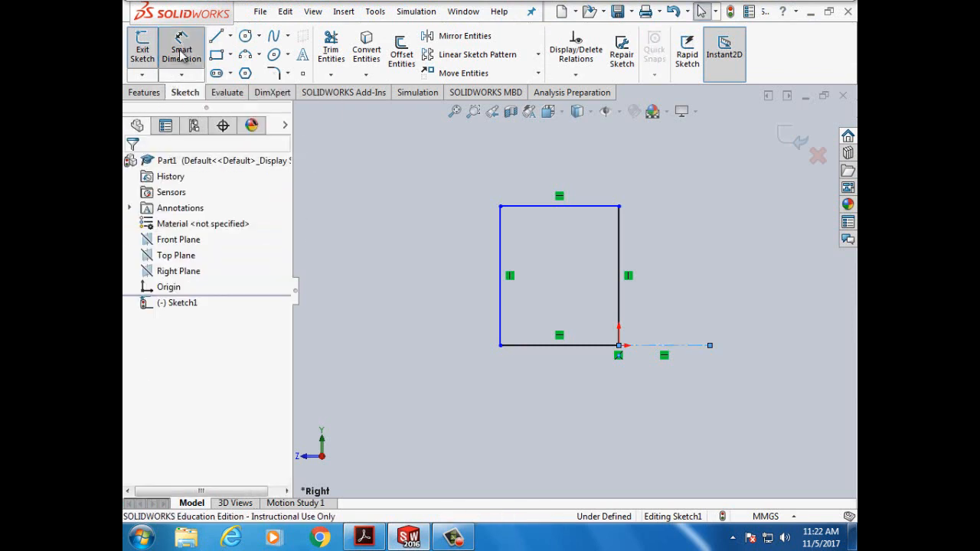
click(651, 345)
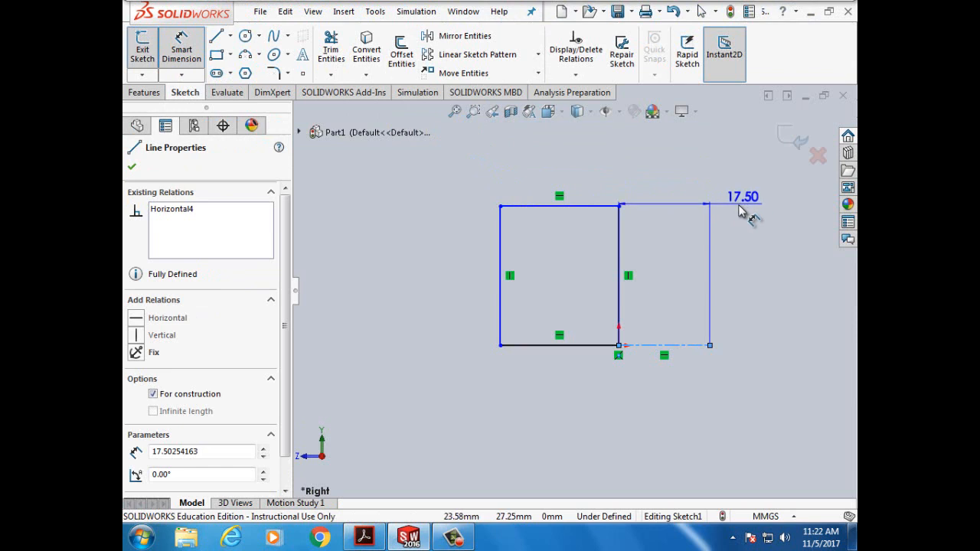
click(178, 55)
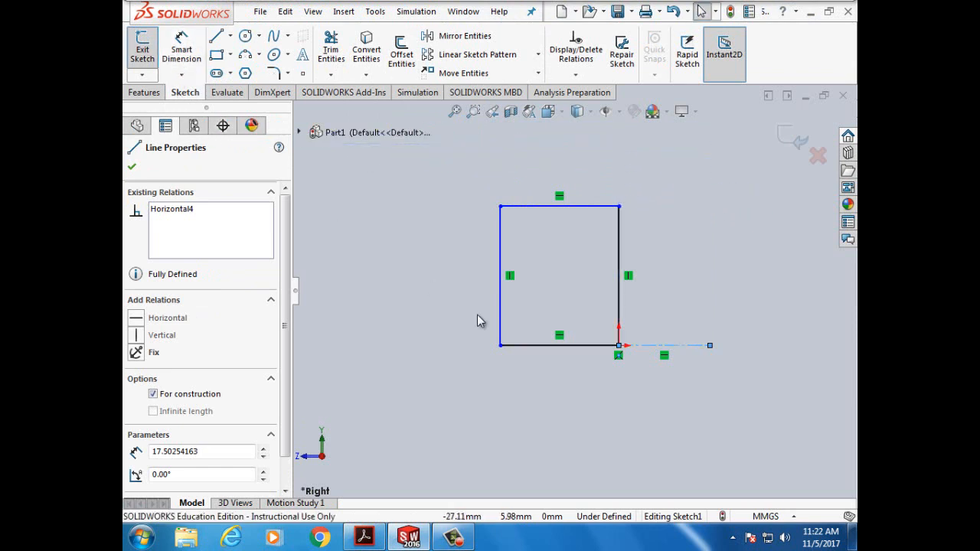
click(438, 301)
click(170, 51)
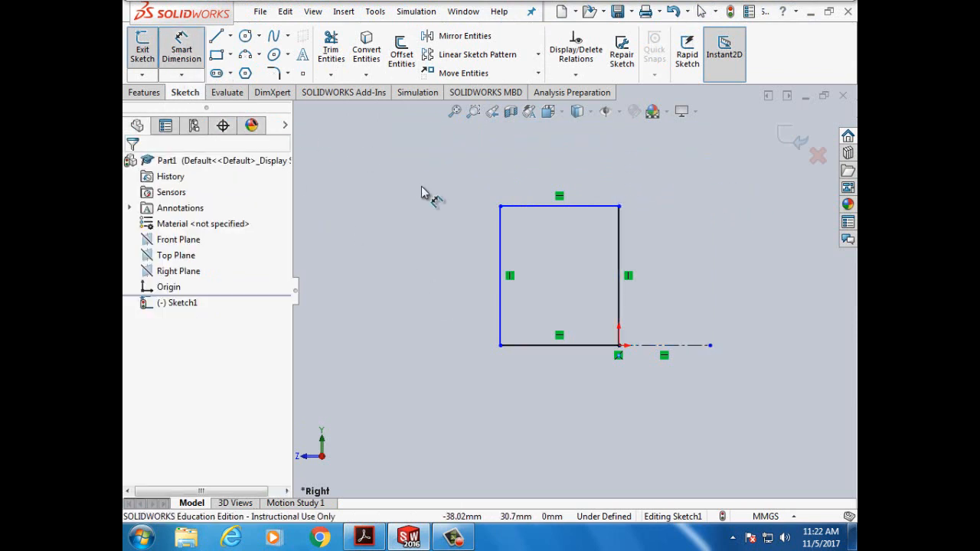
click(619, 258)
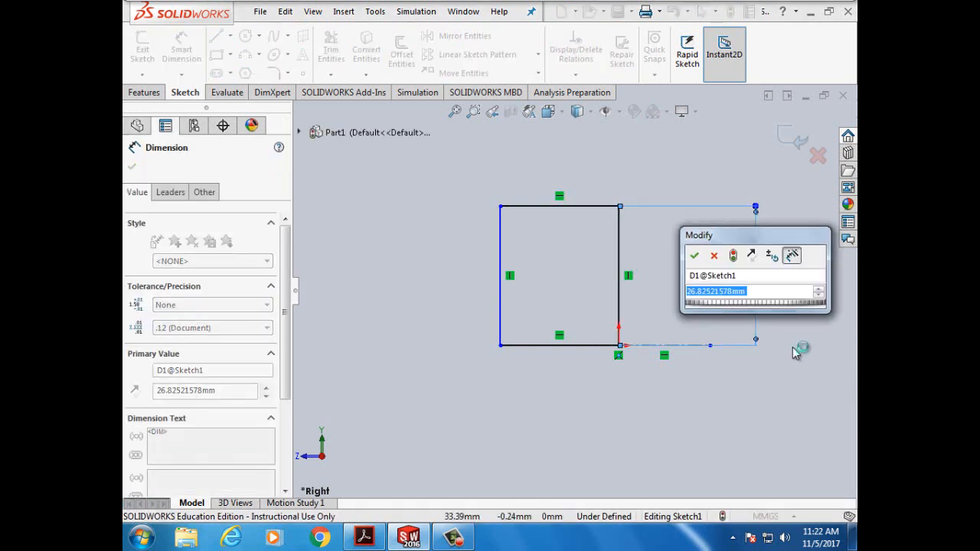
- Dimension the rectangle's height to 20 mm and top edge to 21 mm, fully defining Sketch1
text(20mm)
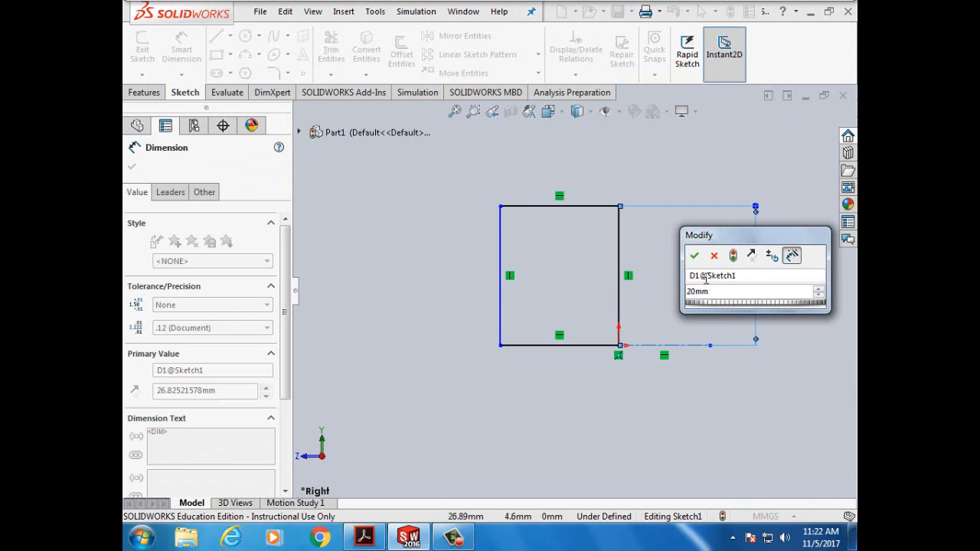
click(695, 257)
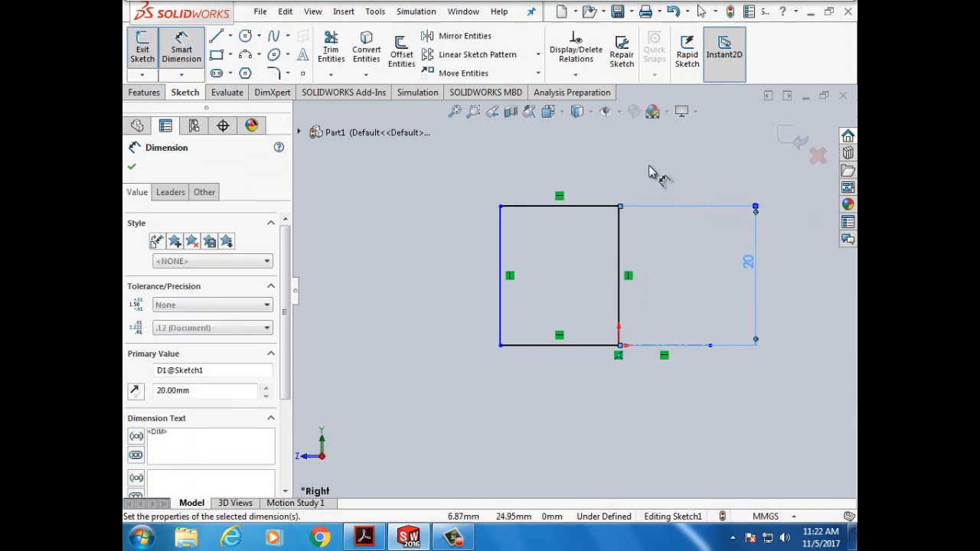
click(592, 208)
click(589, 174)
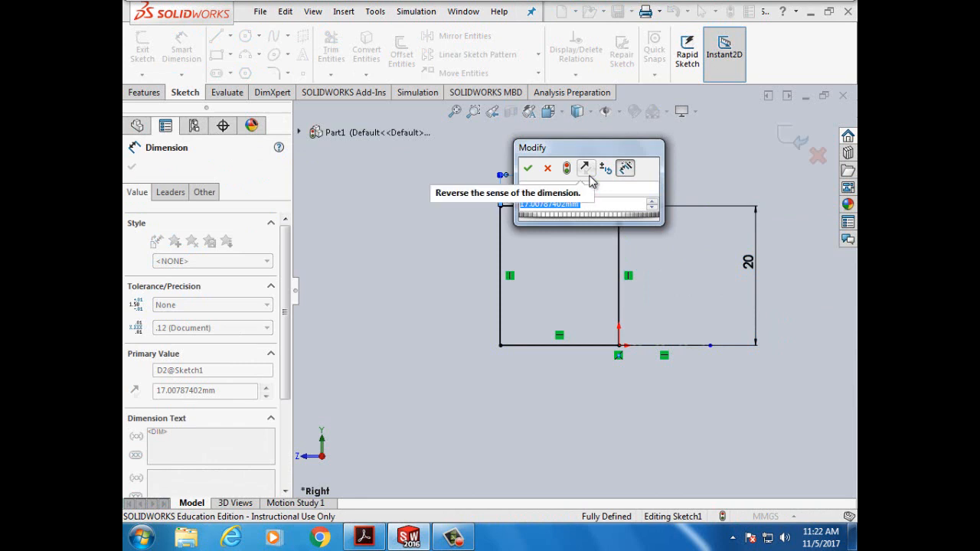
text(21mm)
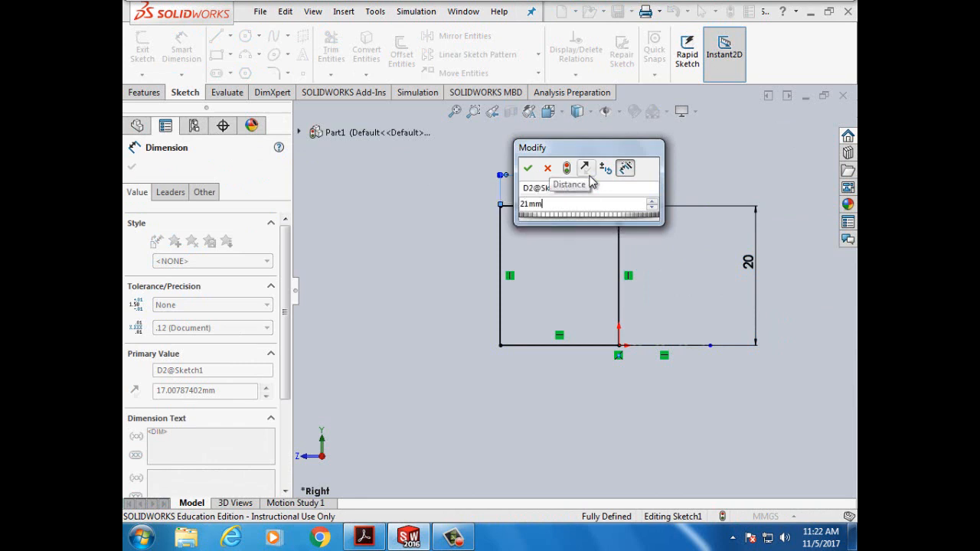
click(528, 168)
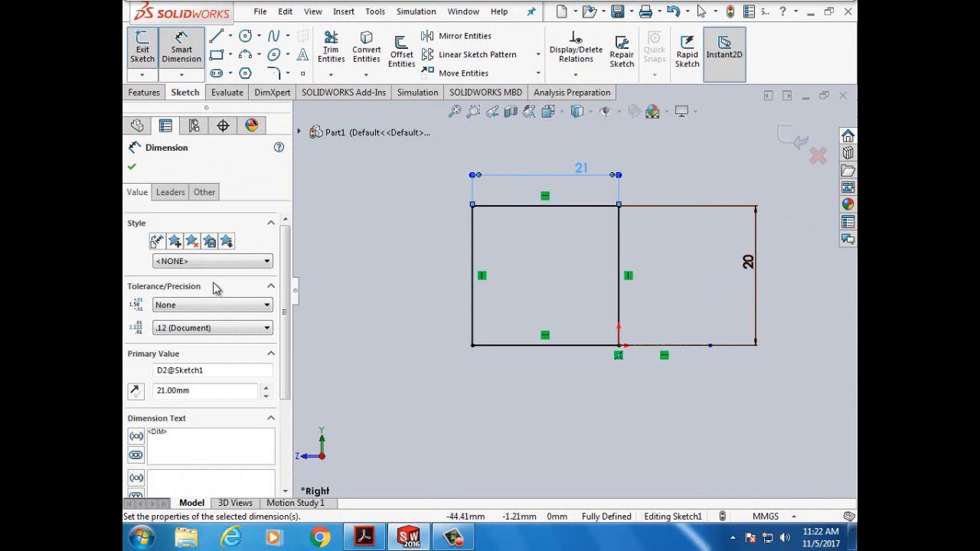
click(133, 169)
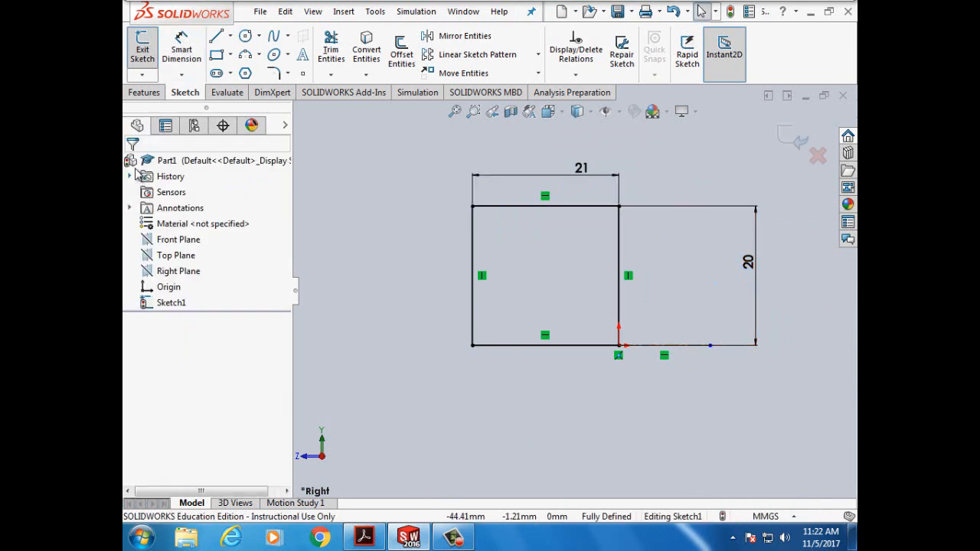
click(450, 542)
- Highlight the 40mm hub diameter on PDF page 126, then scroll back to page 127
click(450, 542)
click(415, 543)
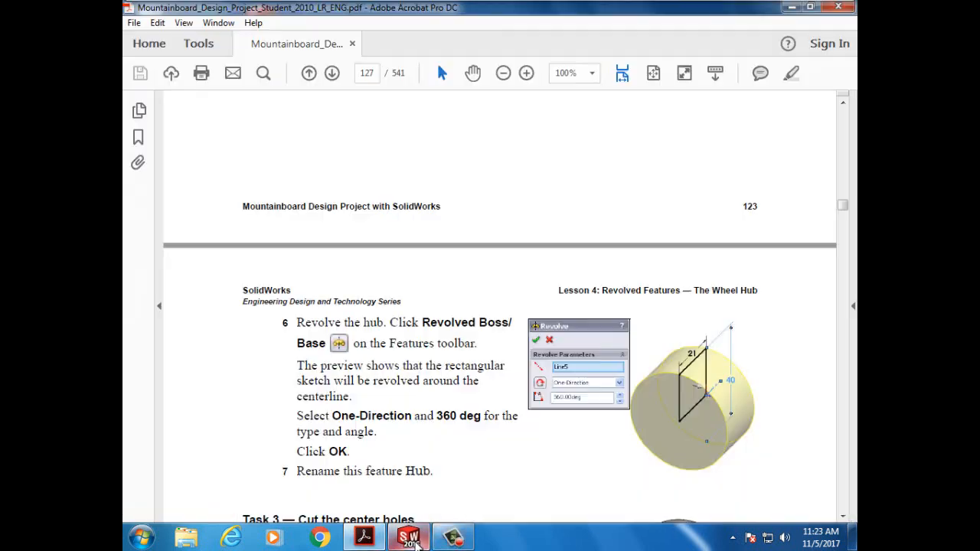
scroll(418, 406, up, 10)
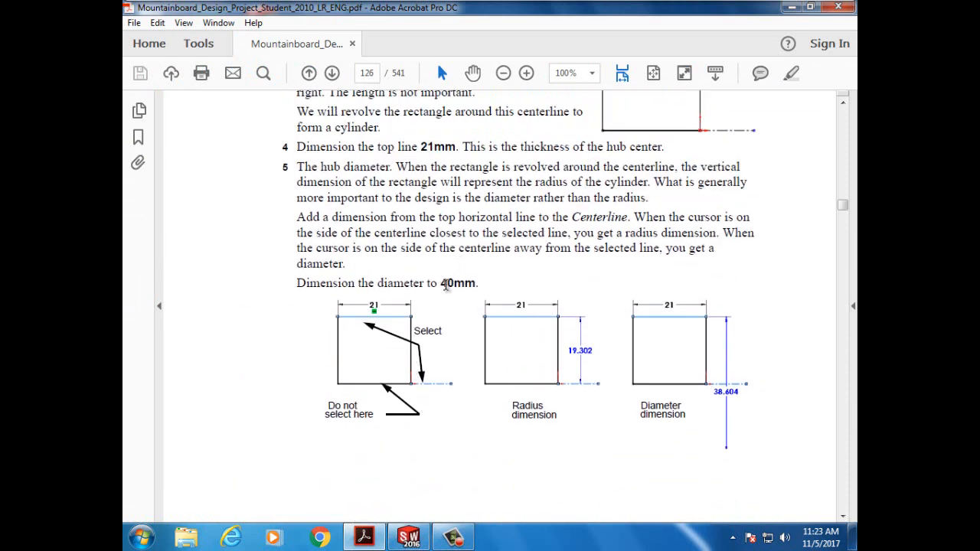
drag(442, 285, 476, 284)
scroll(469, 398, down, 3)
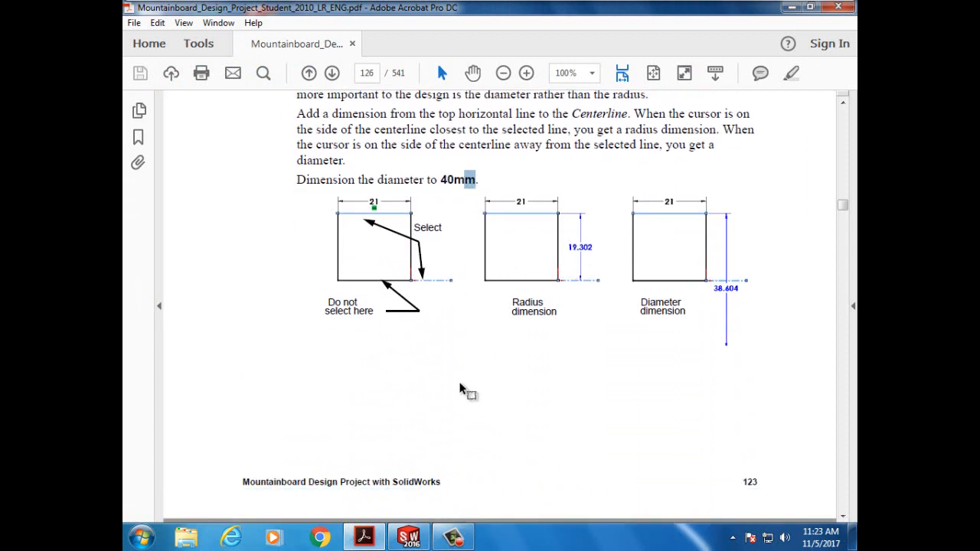
scroll(421, 295, down, 9)
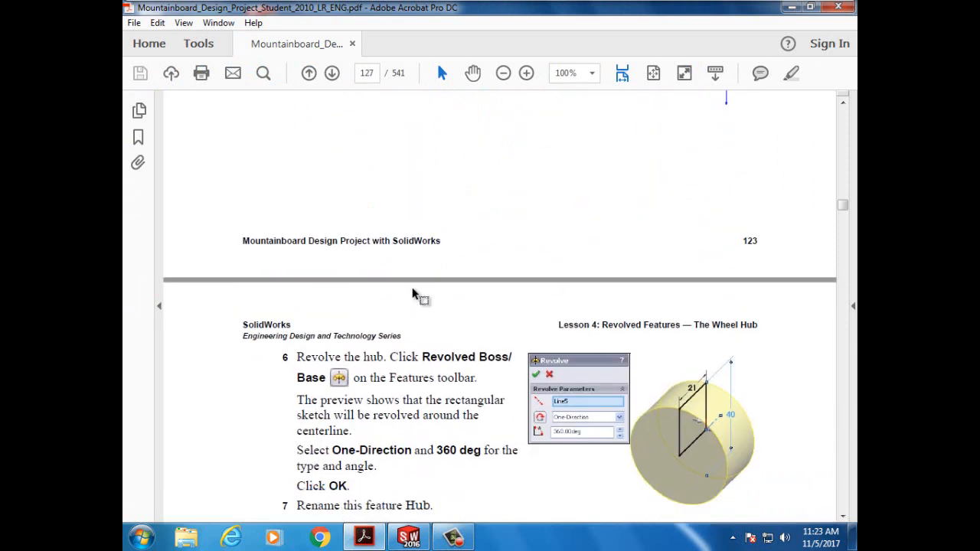
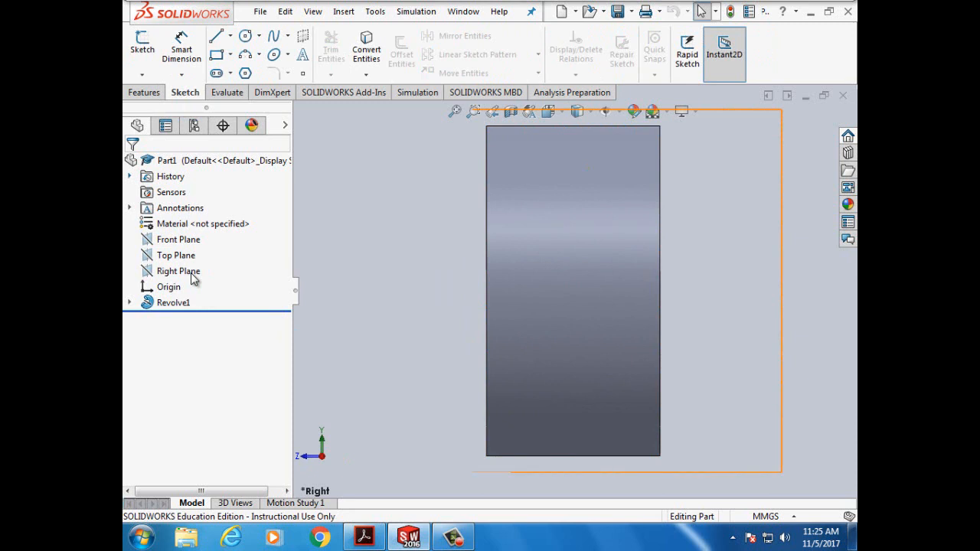
- Start a new sketch on the Right Plane
click(184, 271)
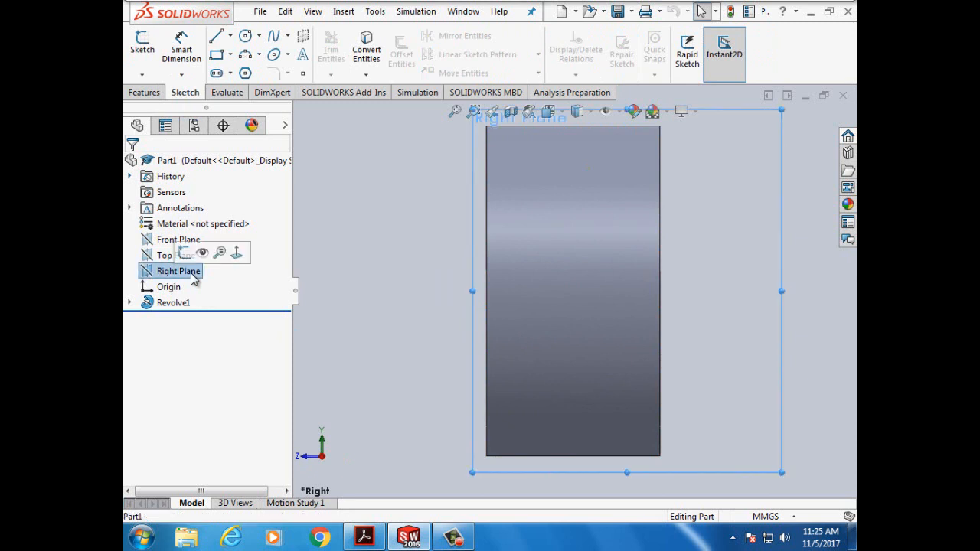
click(141, 46)
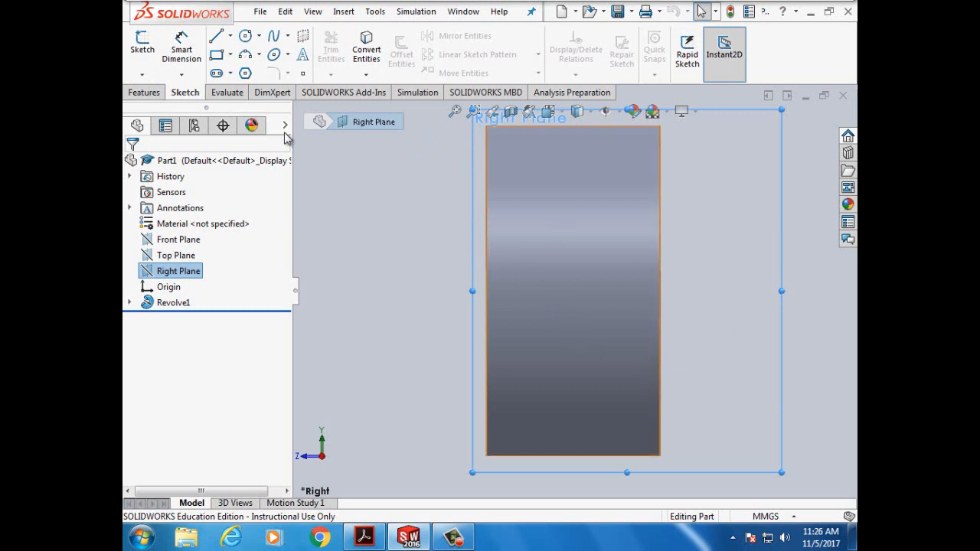
click(141, 50)
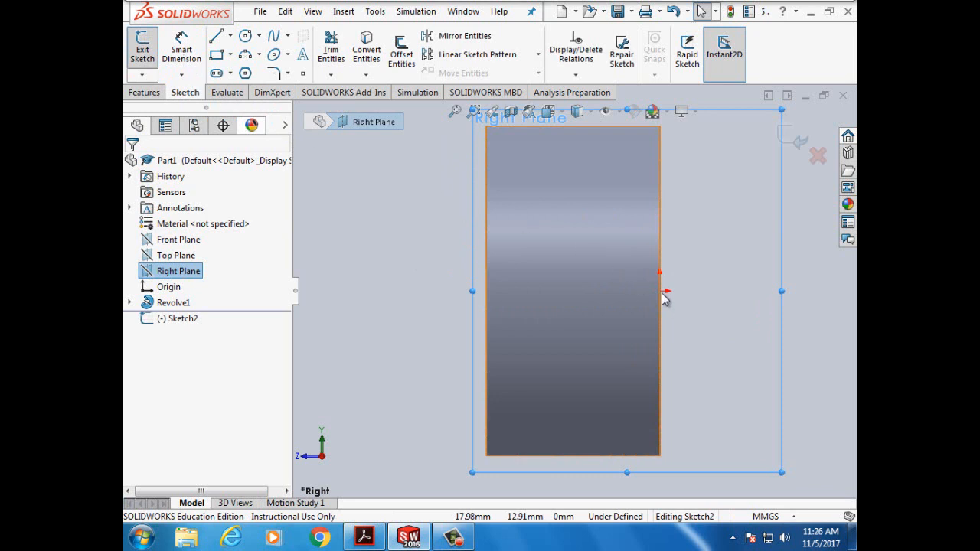
- Draw a closed six-line stepped profile from the origin over the hub's upper half
click(216, 36)
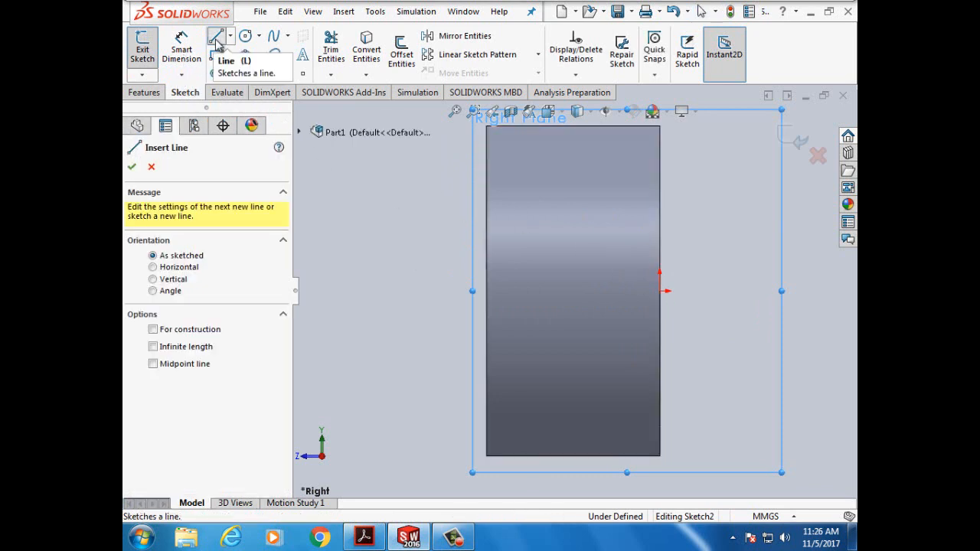
click(659, 292)
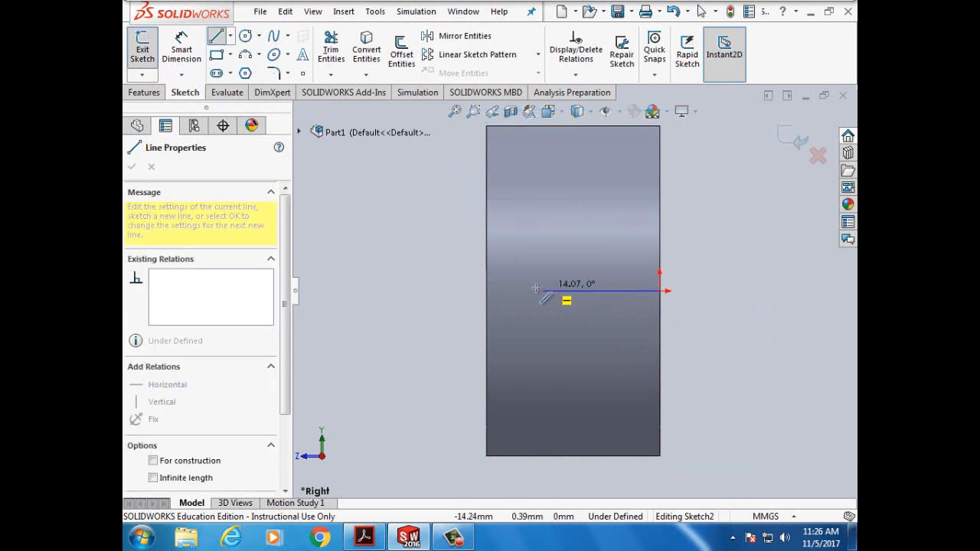
click(486, 291)
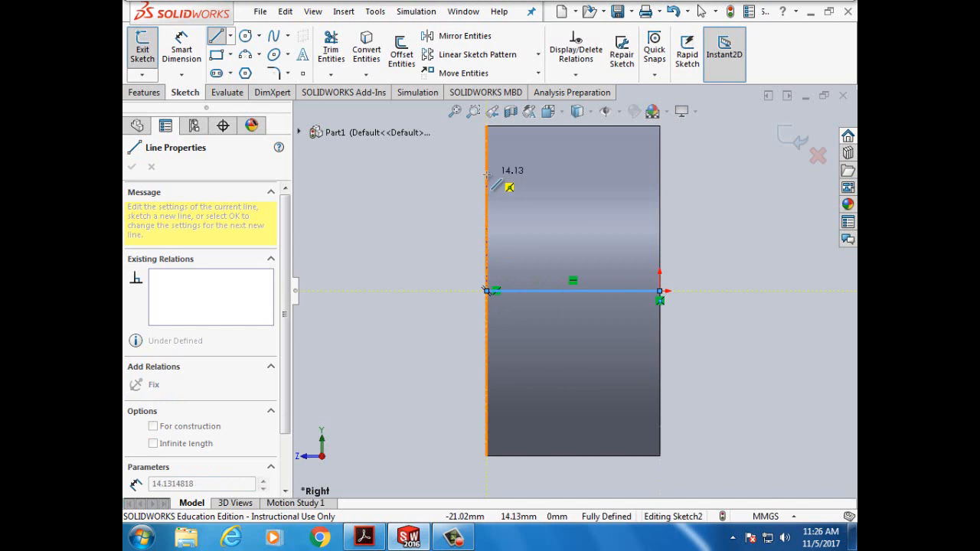
click(487, 175)
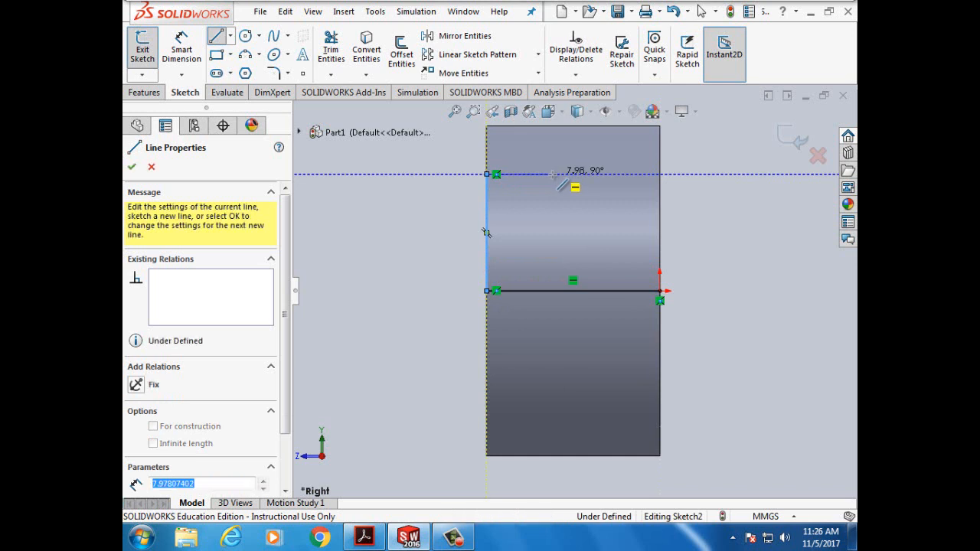
click(553, 175)
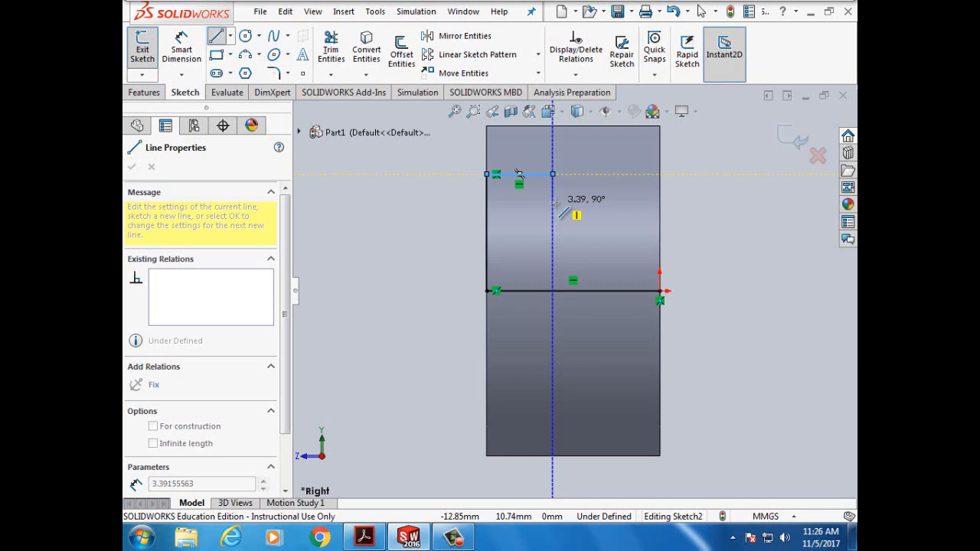
click(553, 203)
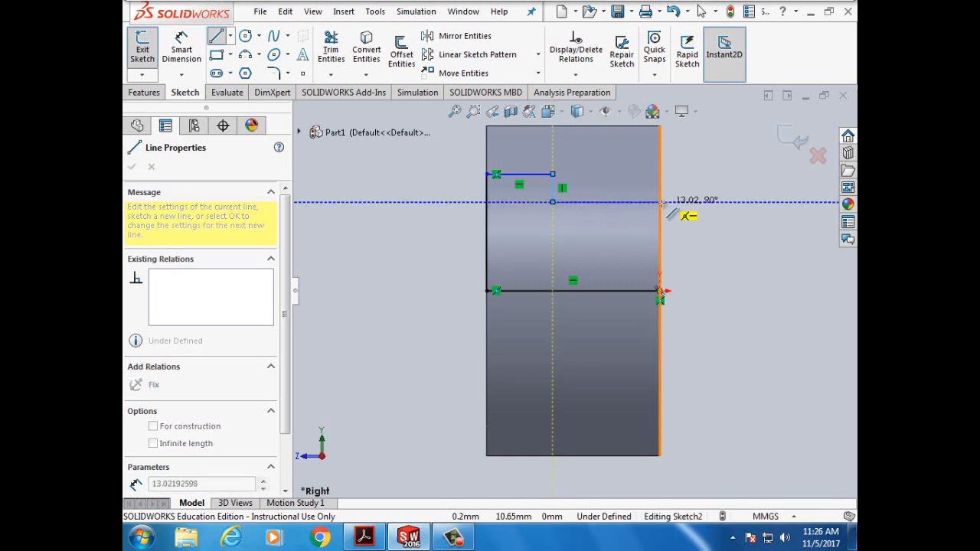
click(662, 203)
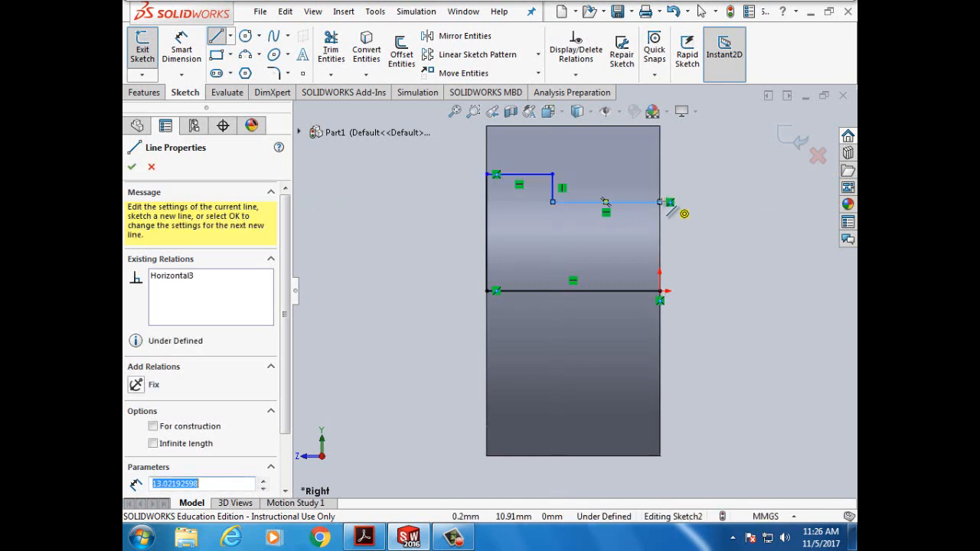
click(660, 291)
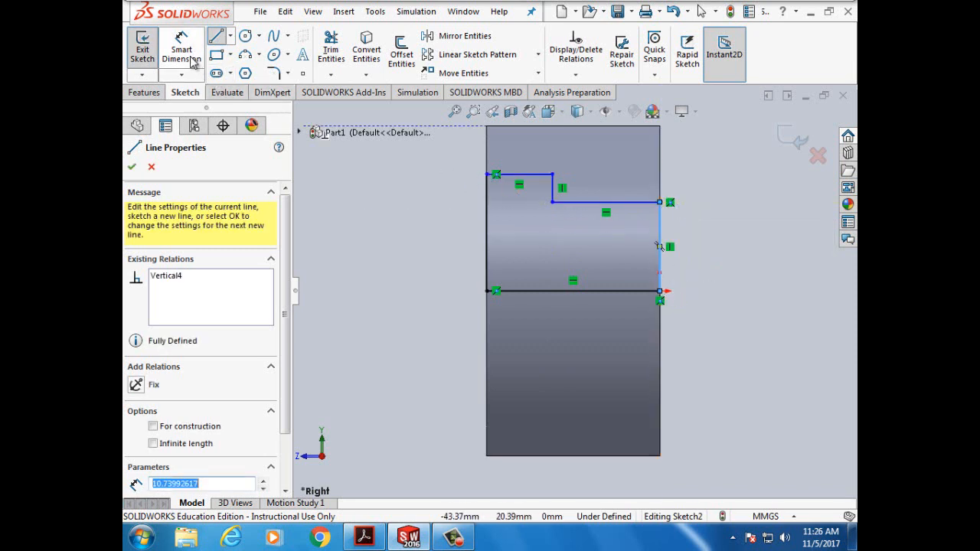
click(132, 166)
- Exit the Line tool and abandon a first dimension attempt on the right vertical line
click(132, 166)
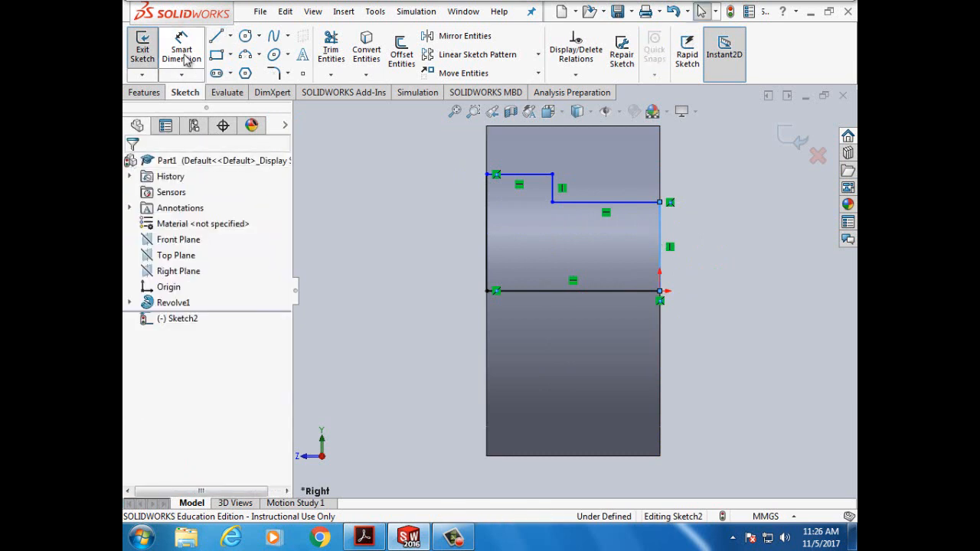
click(181, 50)
click(660, 247)
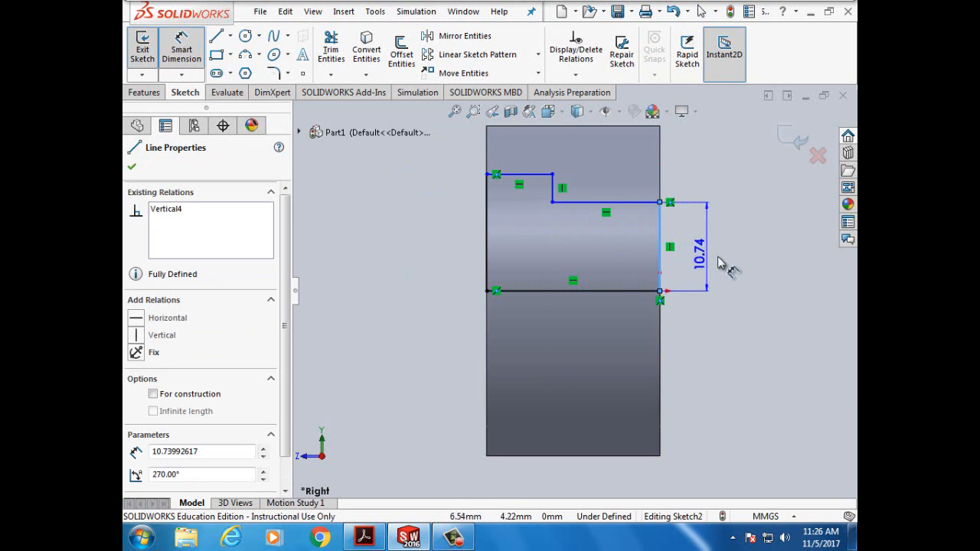
click(182, 50)
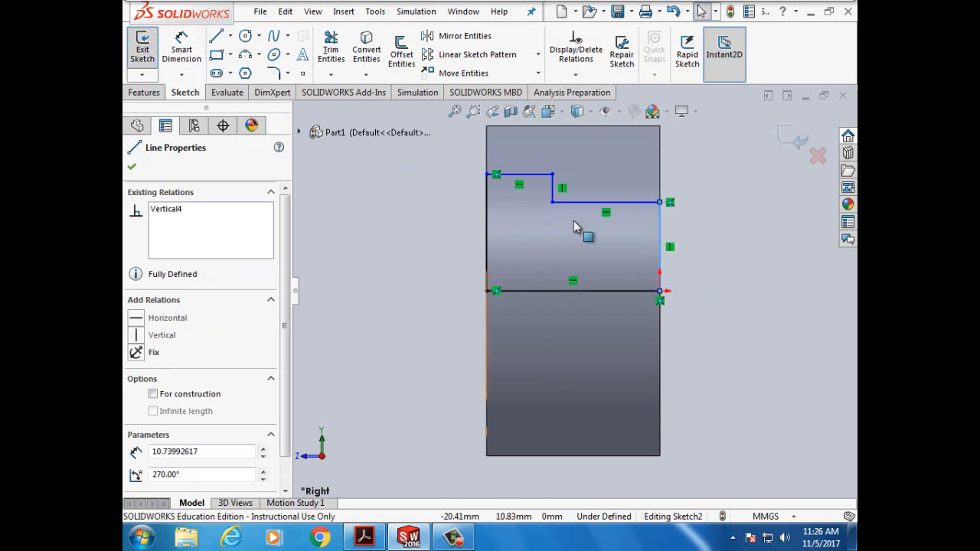
click(776, 239)
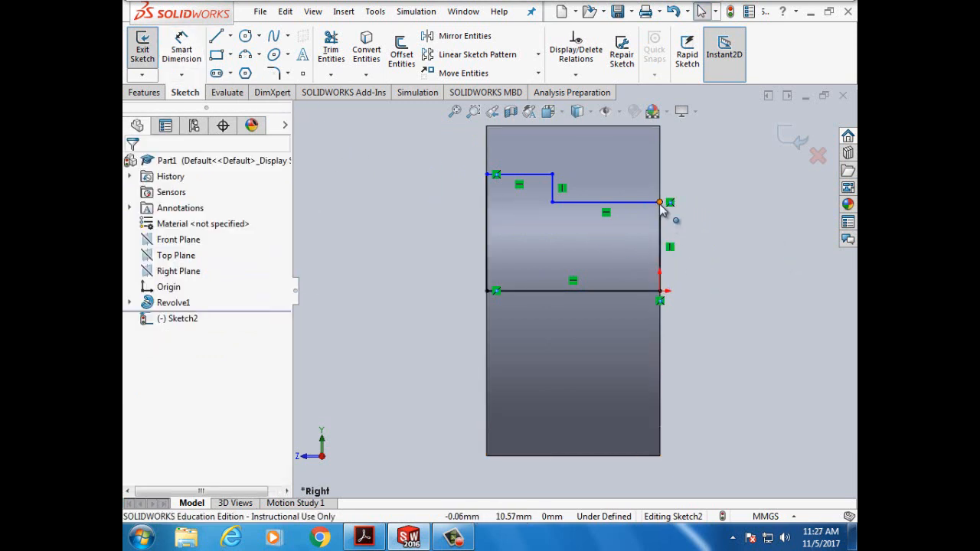
- Dimension the profile's top line to 8 mm, right side to 9 mm and left side to 14 mm
click(190, 59)
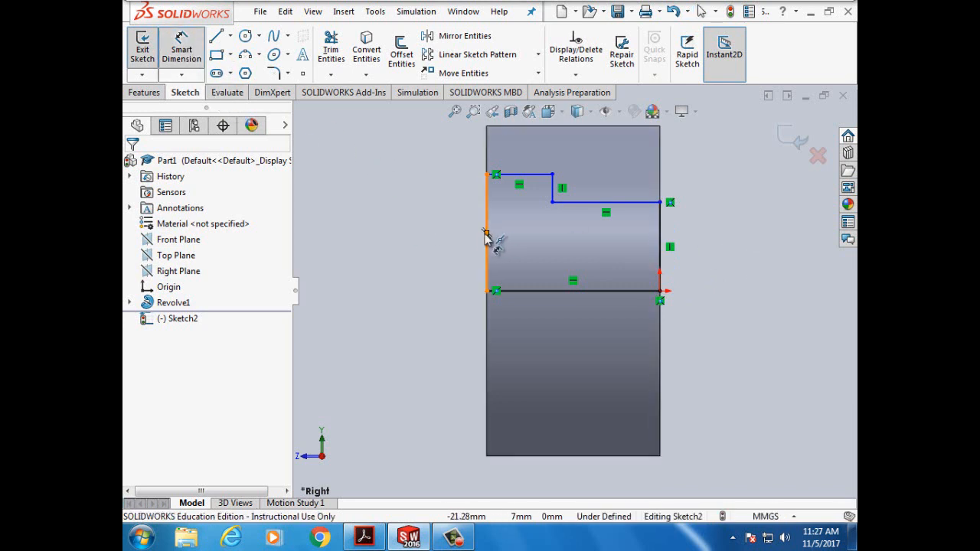
click(535, 180)
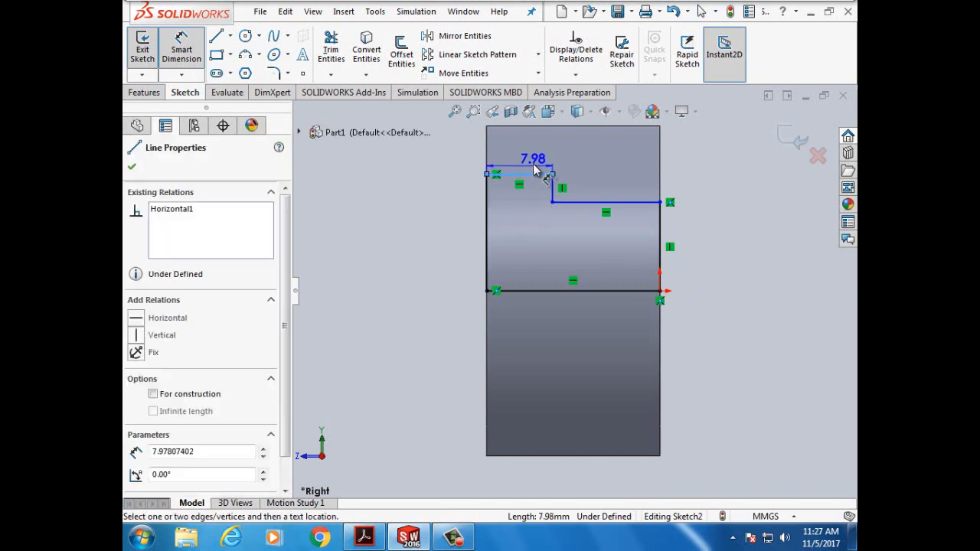
click(541, 166)
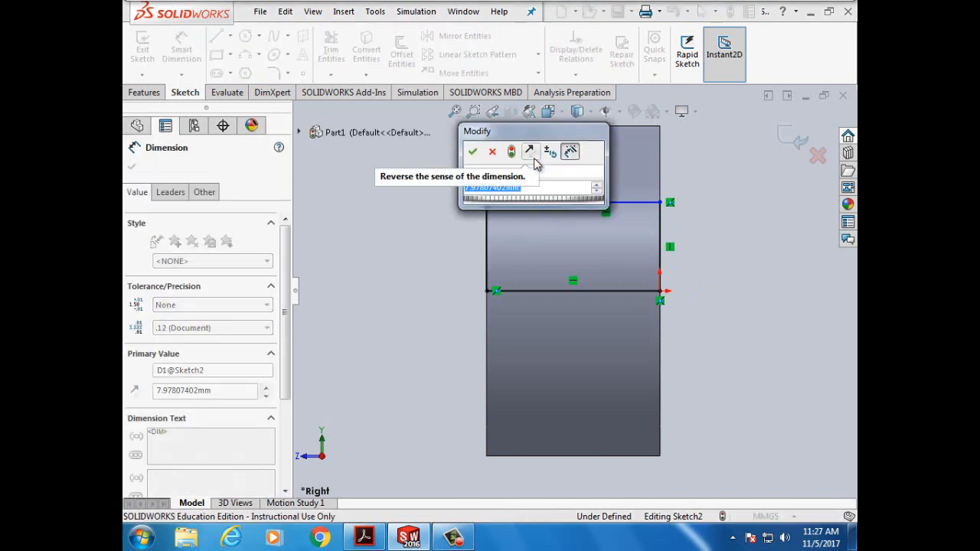
text(8mm)
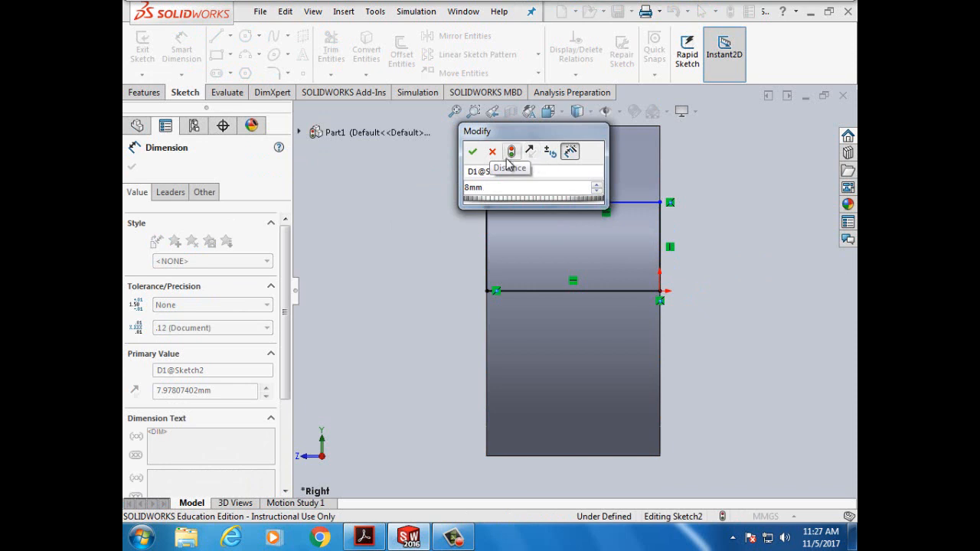
click(473, 152)
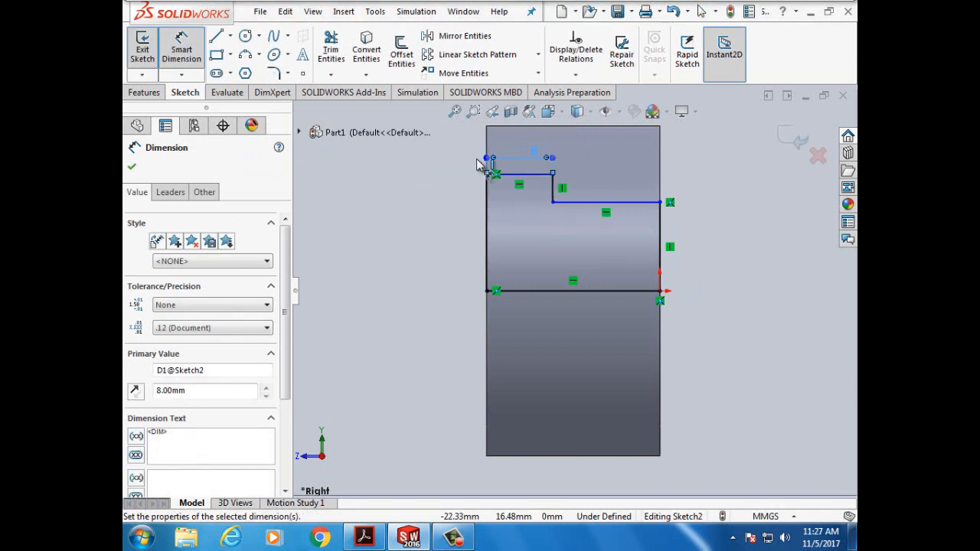
click(658, 242)
click(722, 245)
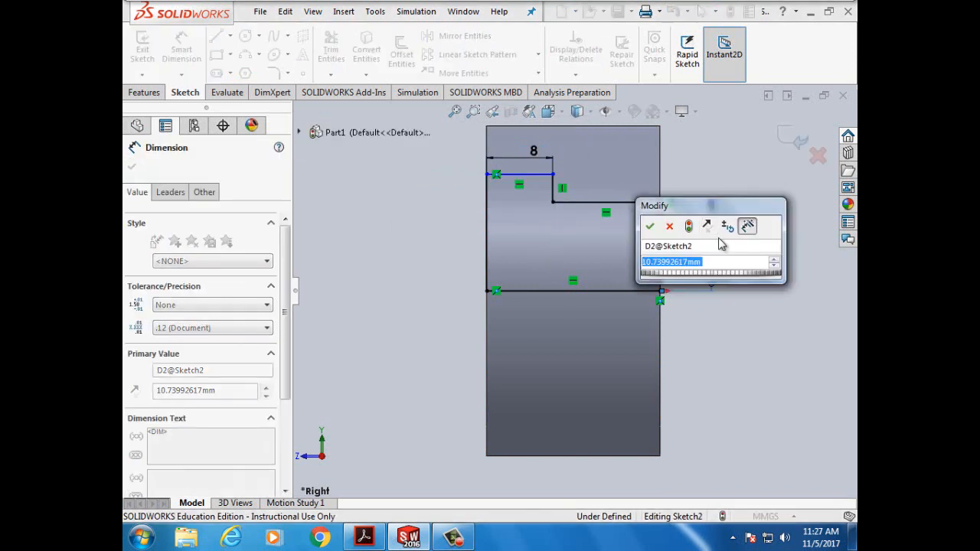
text(9mm)
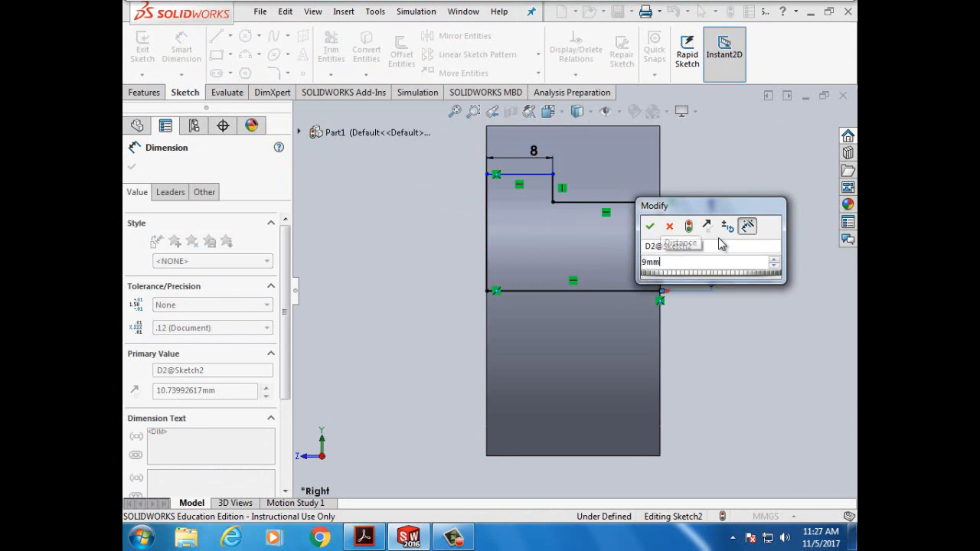
click(650, 226)
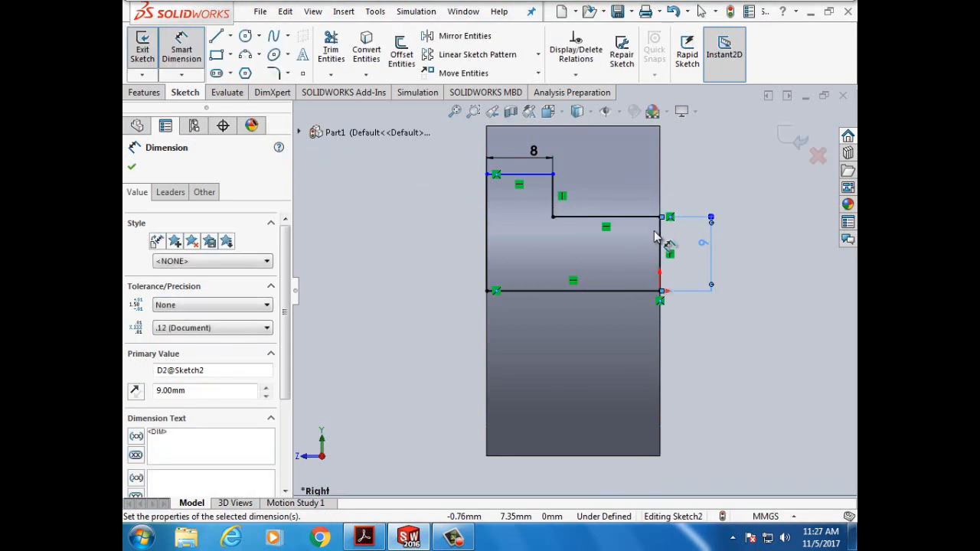
click(487, 230)
click(447, 220)
text(1)
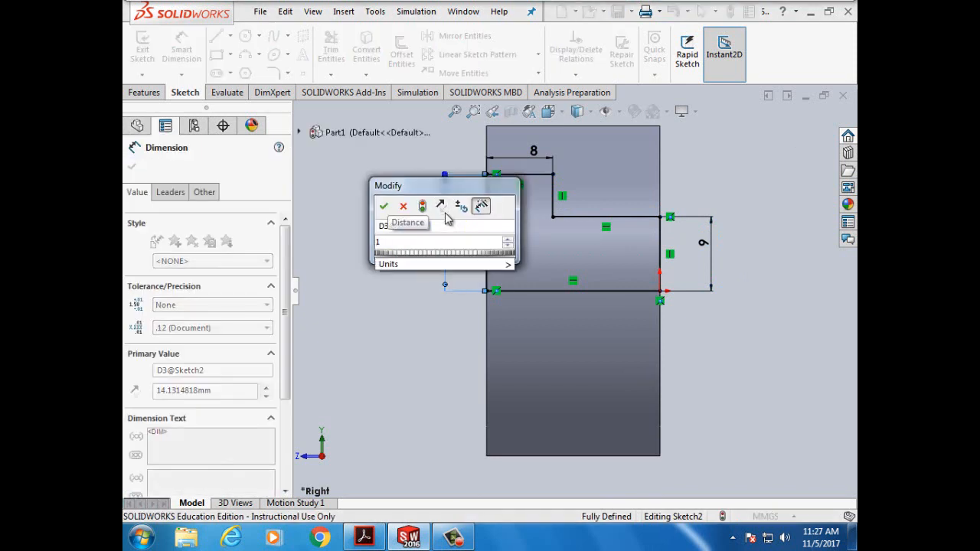
text(4mm)
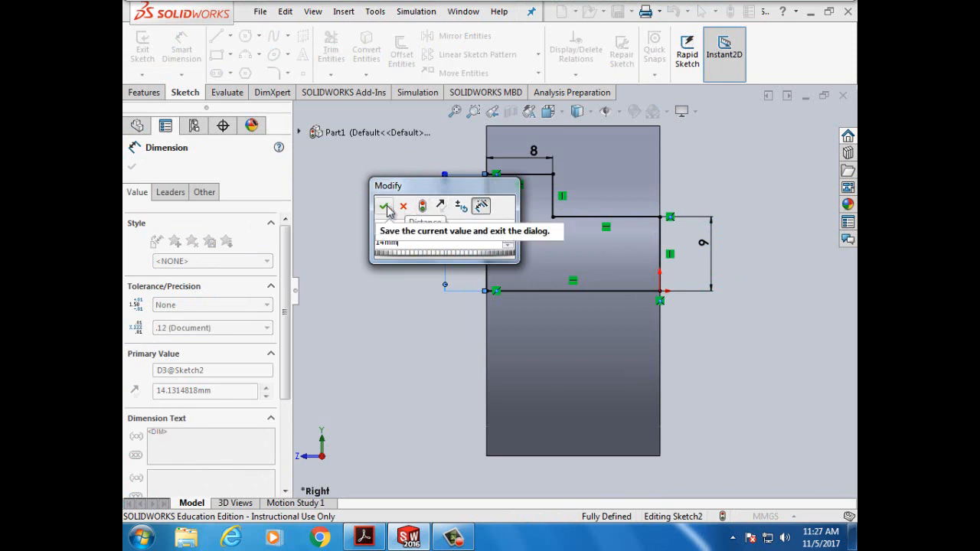
click(385, 208)
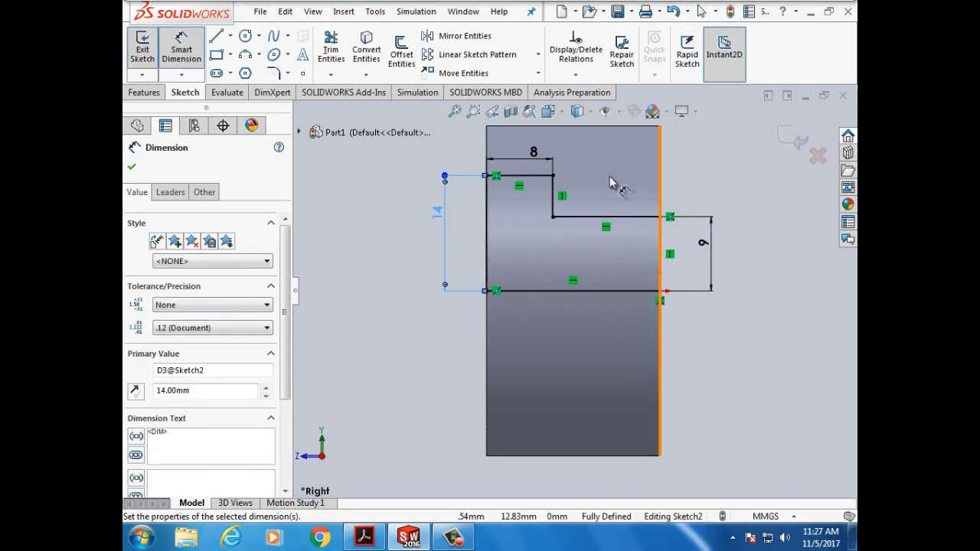
- Draw a horizontal construction centerline from the origin past the body, then switch to the tutorial PDF
click(178, 48)
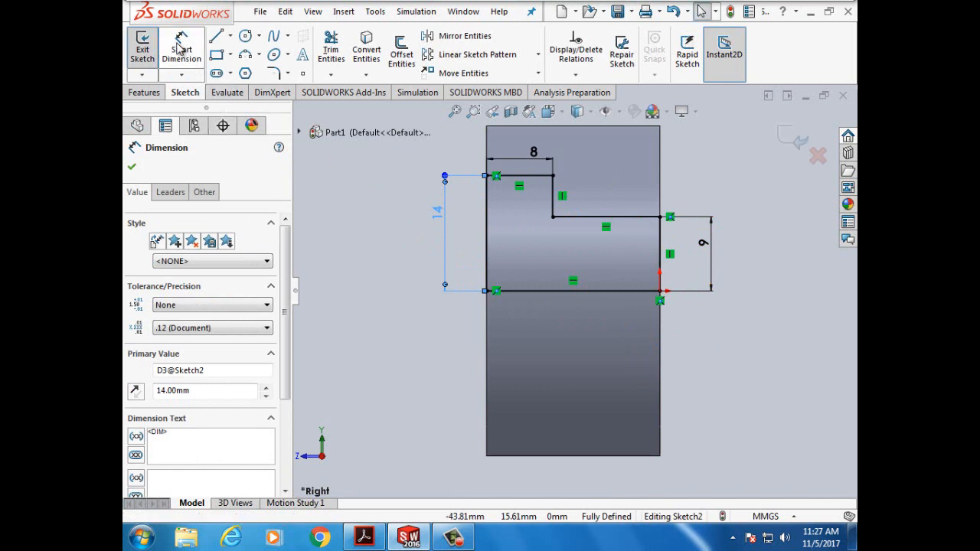
key(Escape)
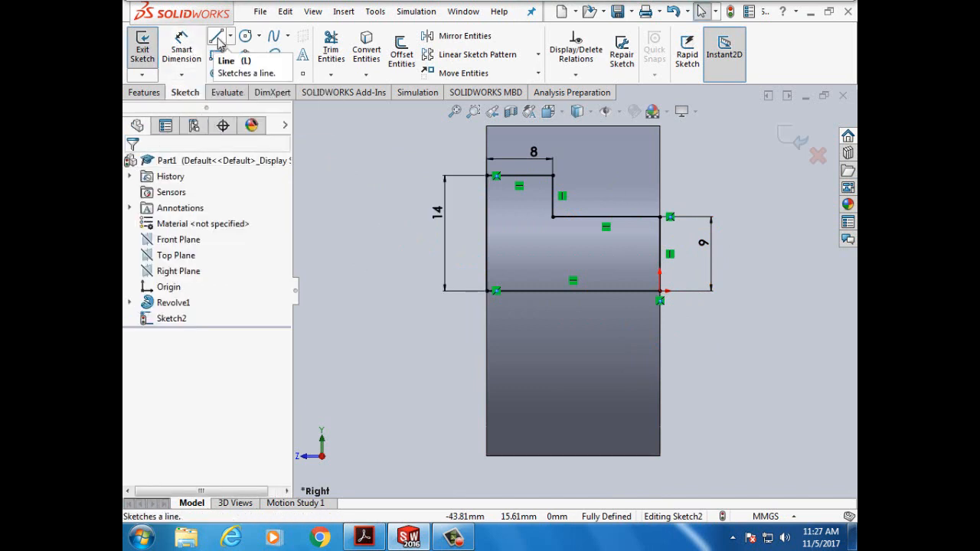
click(230, 38)
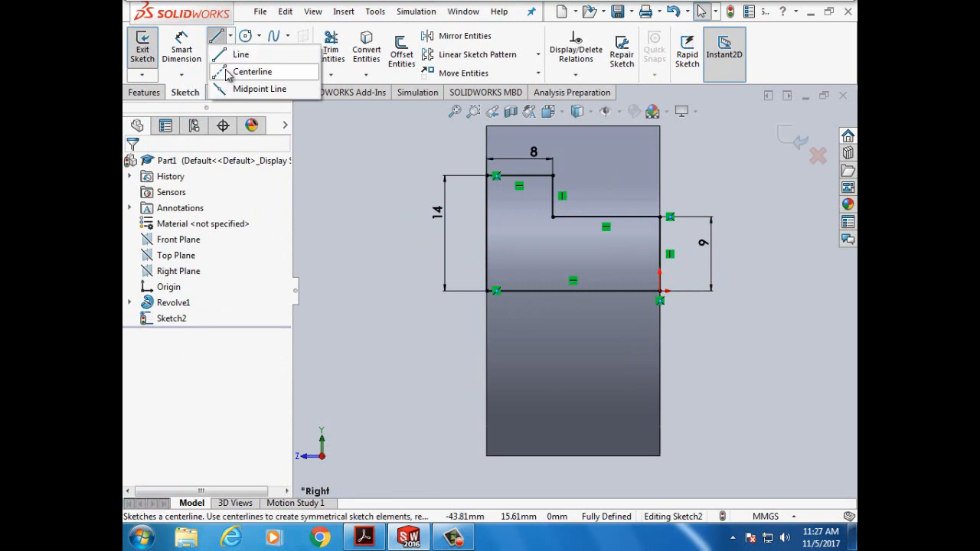
click(232, 69)
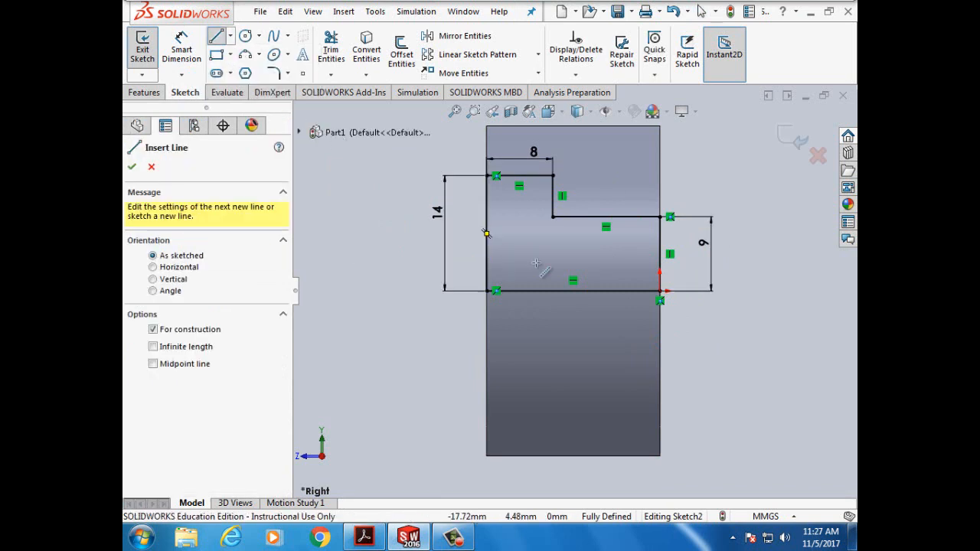
click(660, 291)
click(740, 291)
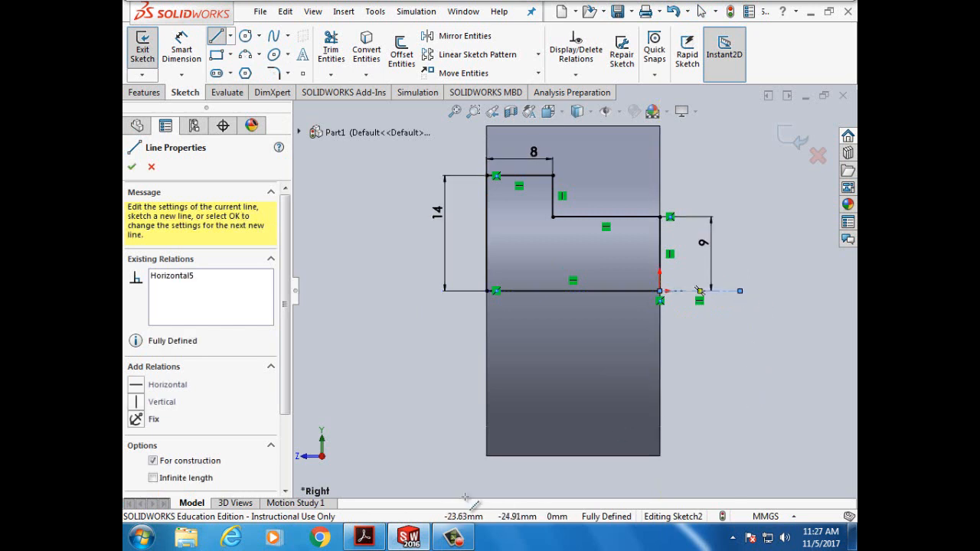
click(364, 537)
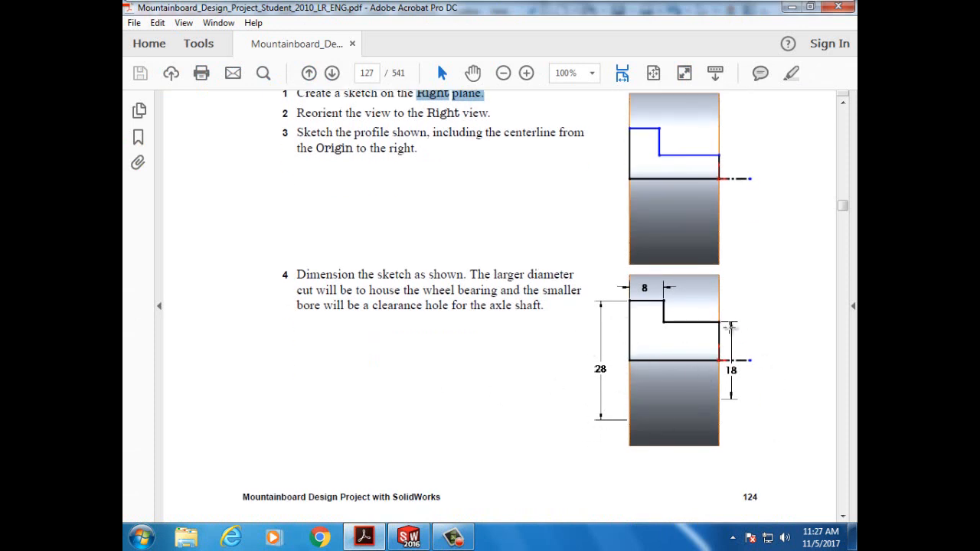
- Scroll the tutorial PDF past step 4 on dimensioning the bore profile to the next page
scroll(615, 339, down, 2)
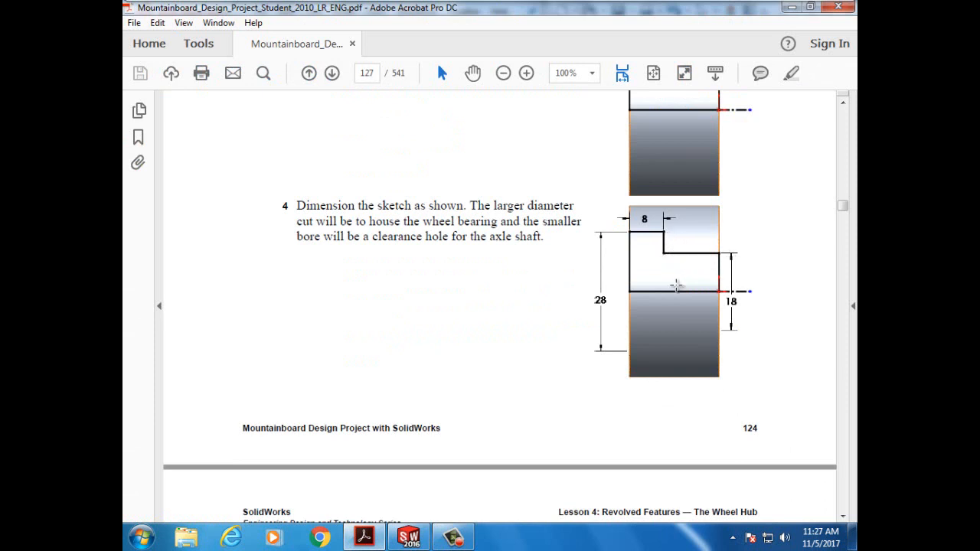
scroll(520, 357, down, 5)
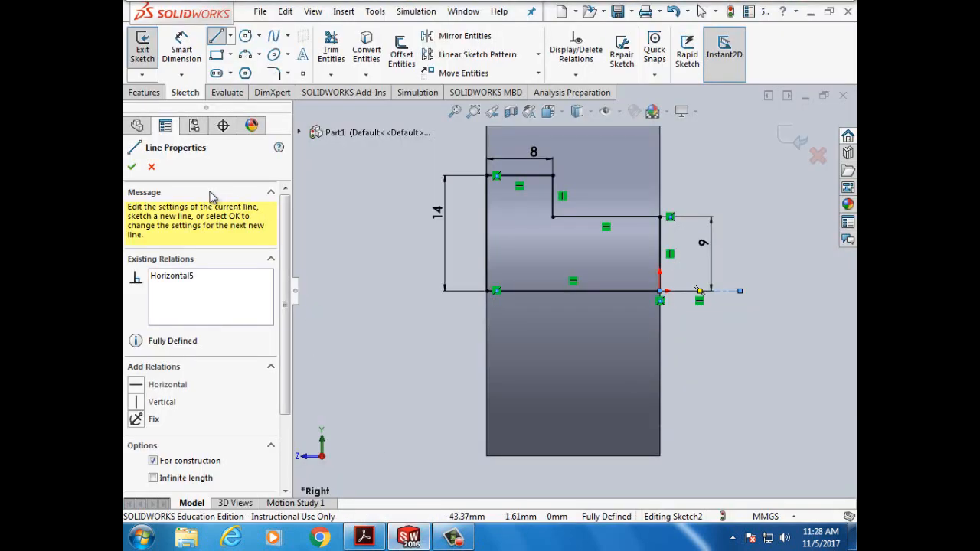
- Revolve-cut Sketch2 360° about the construction centerline Line9, creating Cut-Revolve1
click(132, 168)
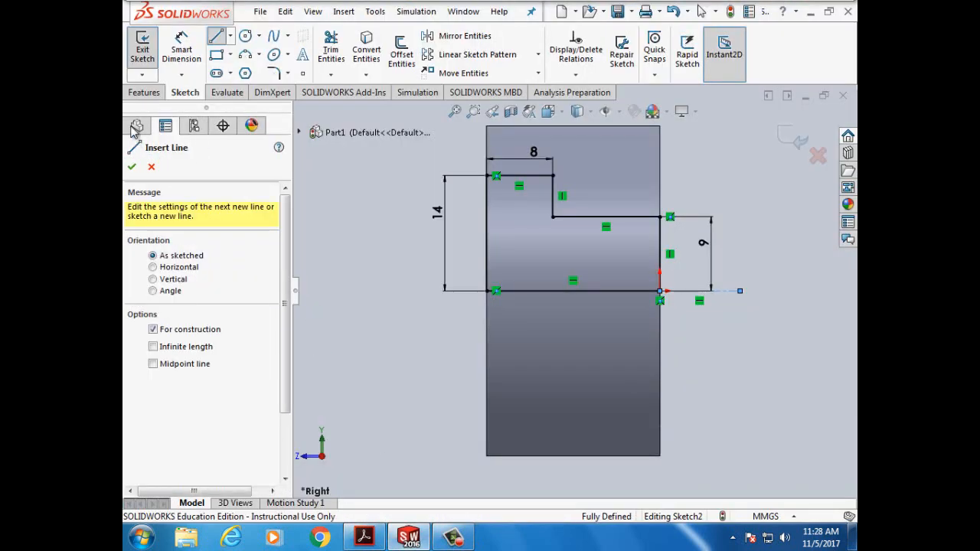
click(132, 167)
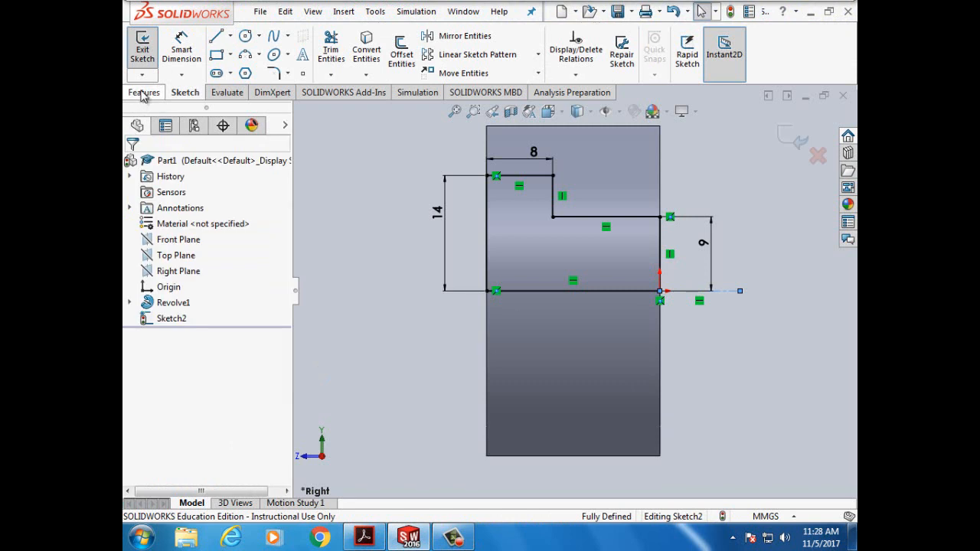
click(143, 92)
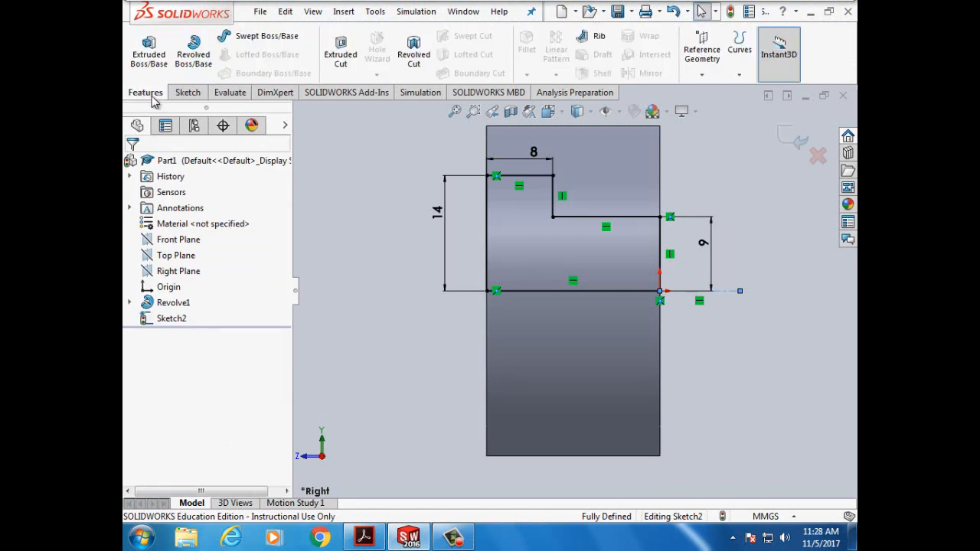
click(415, 54)
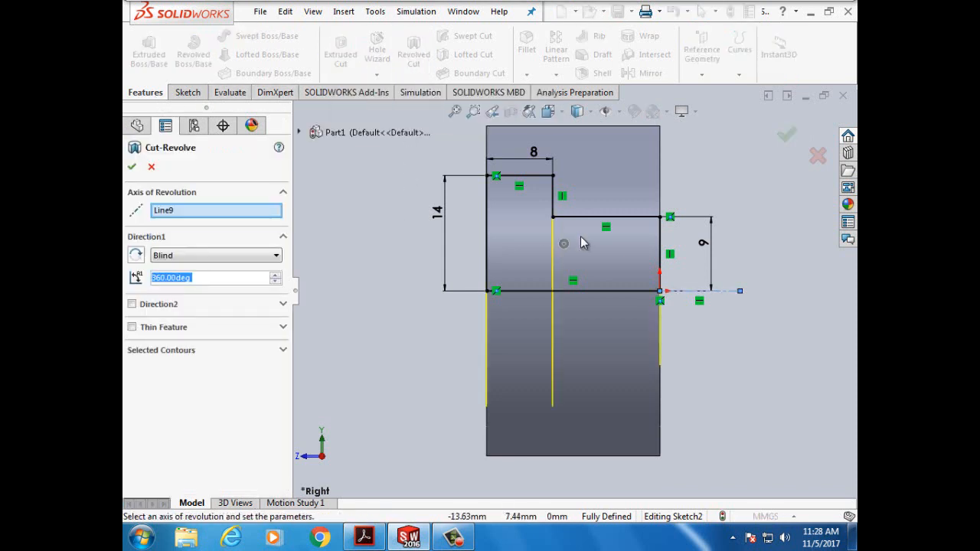
click(205, 217)
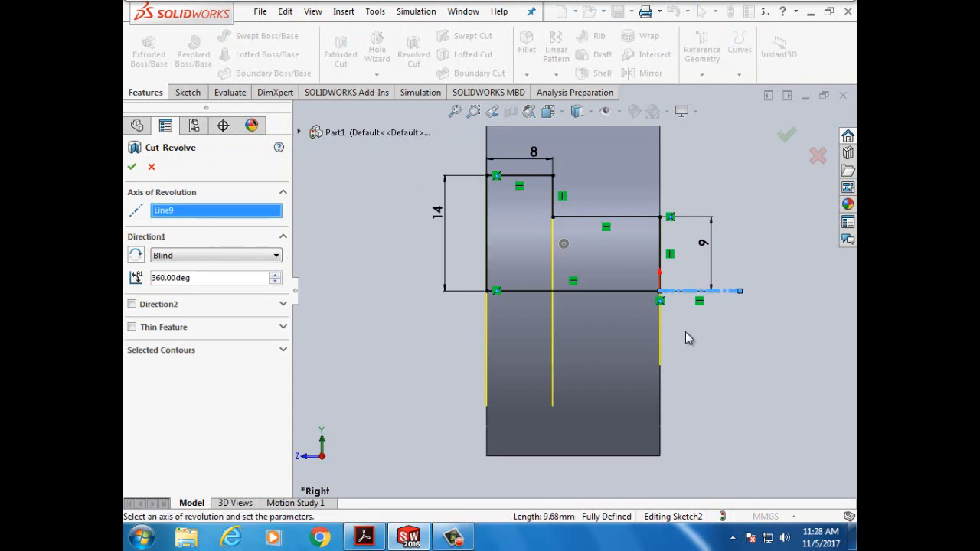
click(637, 218)
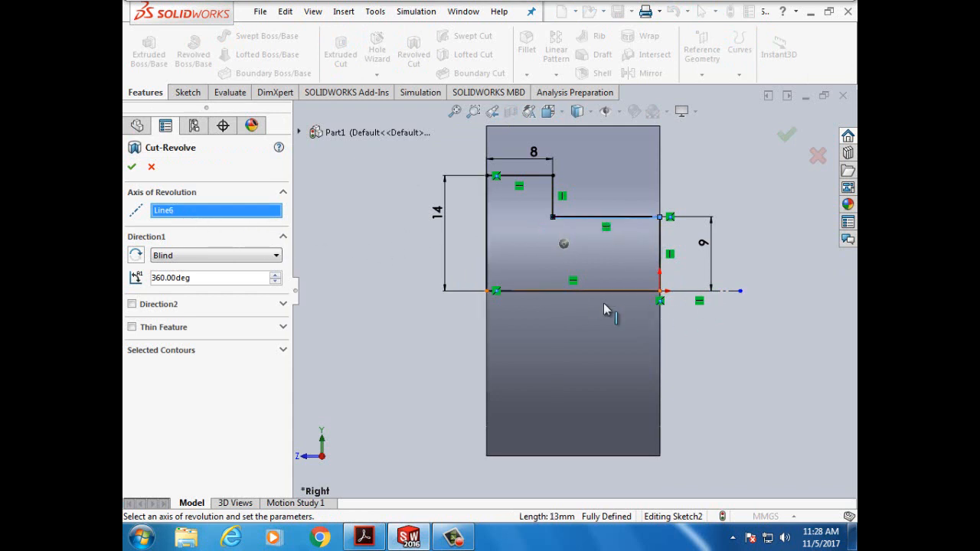
click(730, 293)
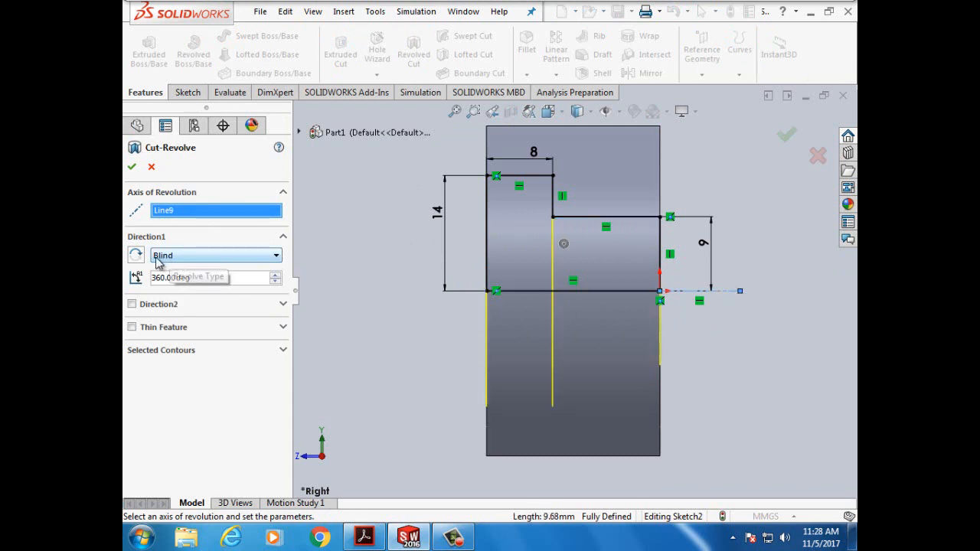
click(131, 167)
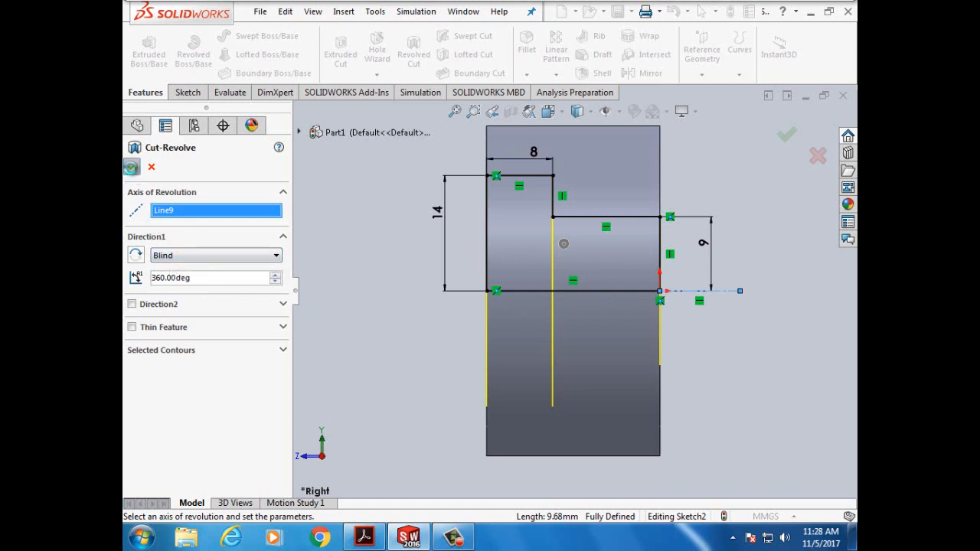
- Rotate the model with the arrow keys until the bored end faces forward
click(370, 257)
key(Right)
key(Right)
key(Right)
key(Right)
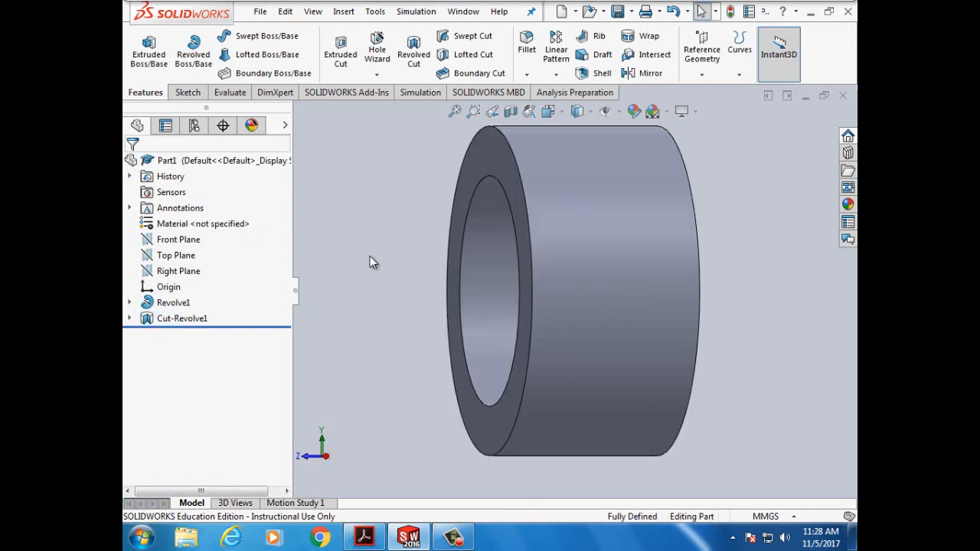
key(Right)
key(Right)
key(Right)
key(Right)
key(Right)
key(Right)
key(Right)
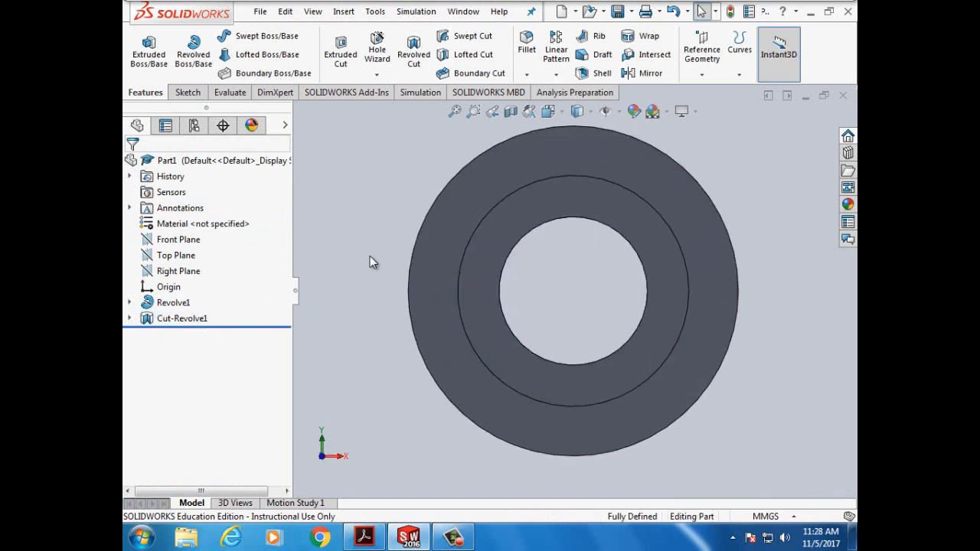
key(Right)
key(Right)
key(Right)
key(Right)
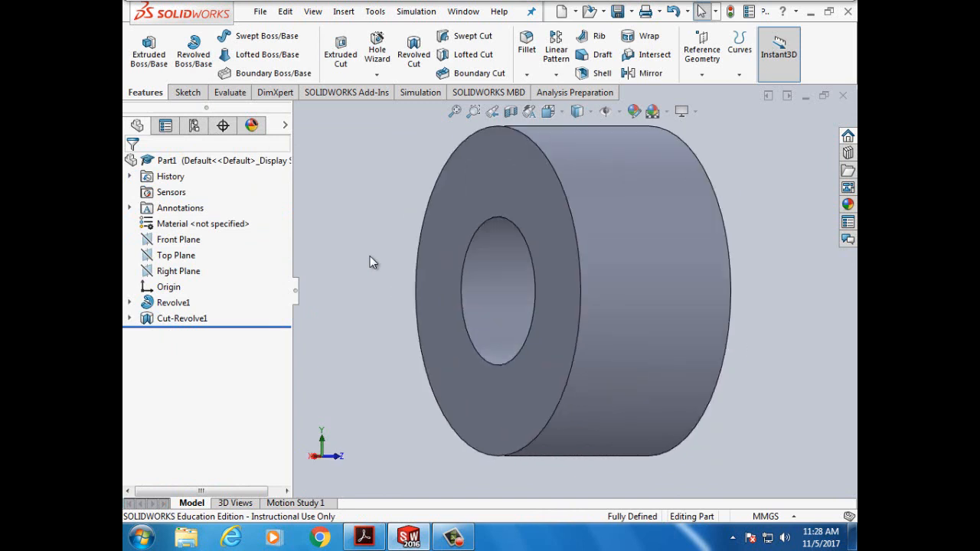
key(Right)
key(Right)
key(Right)
key(Right)
key(Right)
key(Right)
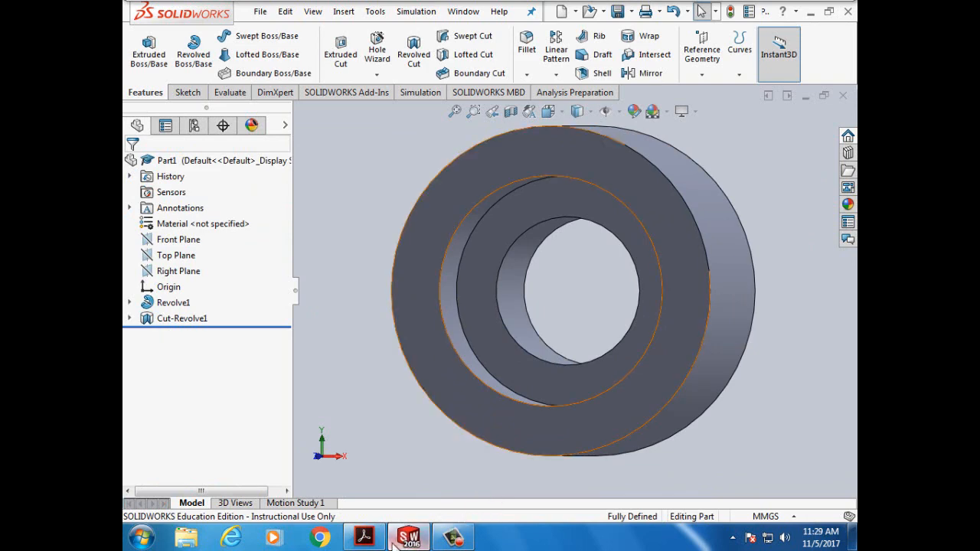
- Check the tutorial's save step, then open SOLIDWORKS' File menu
click(365, 538)
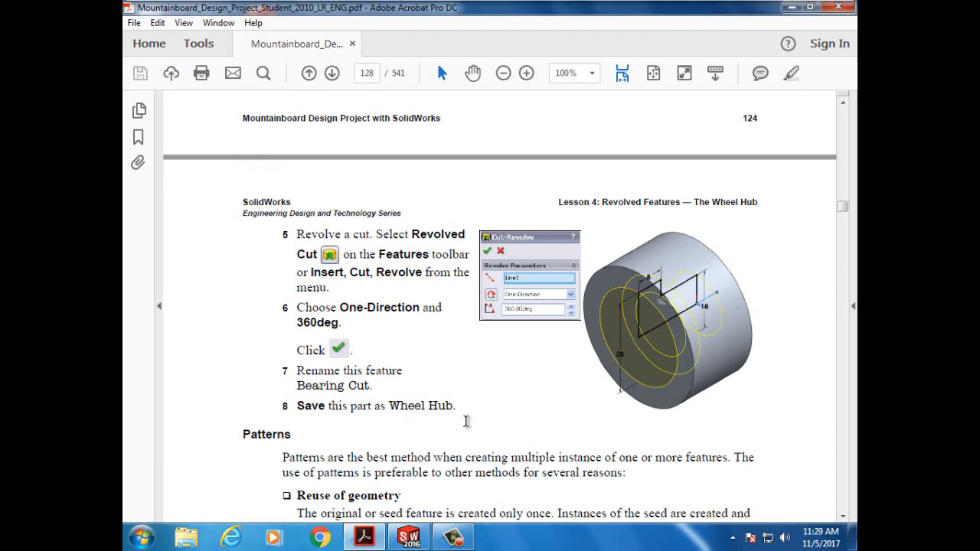
click(413, 539)
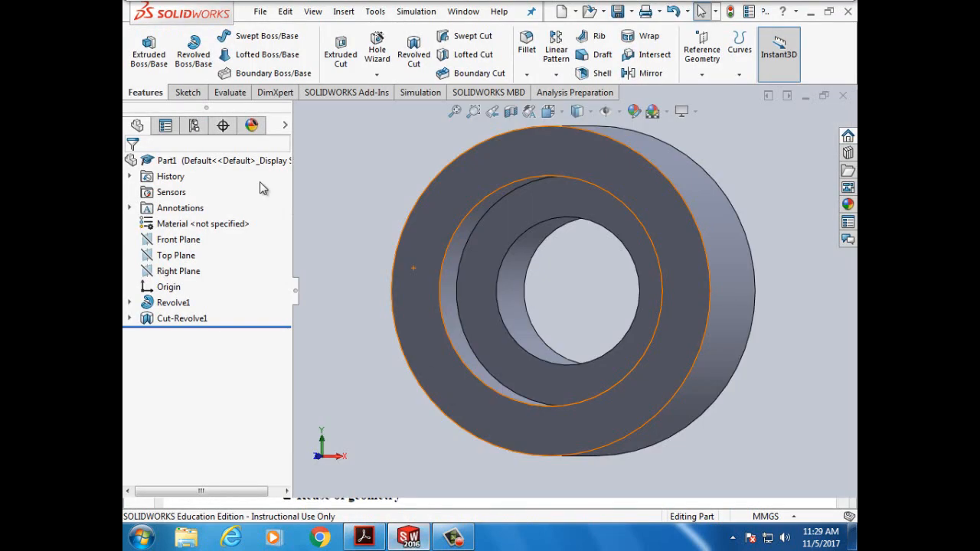
click(261, 12)
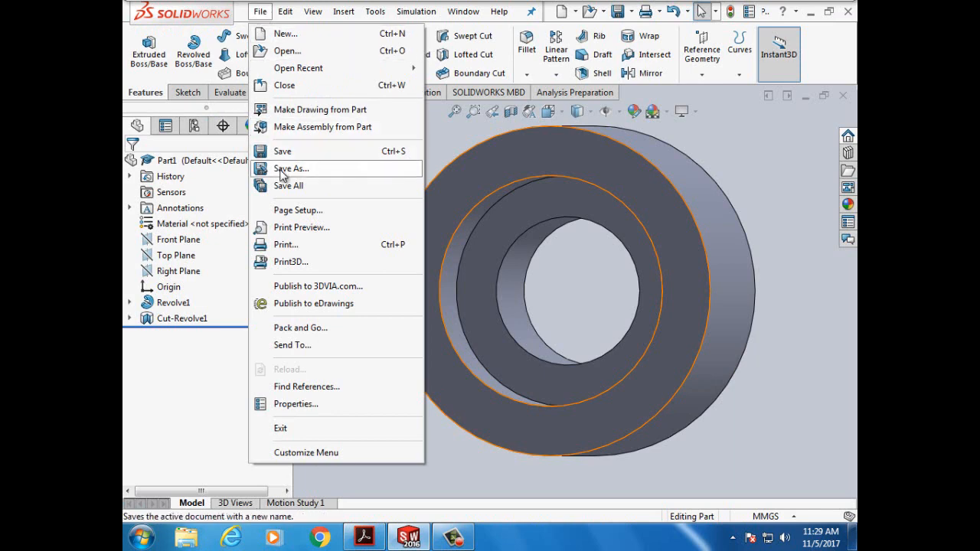
- Save As 'wheelhub' into the network drive's POE > Lesson04 folder
click(281, 173)
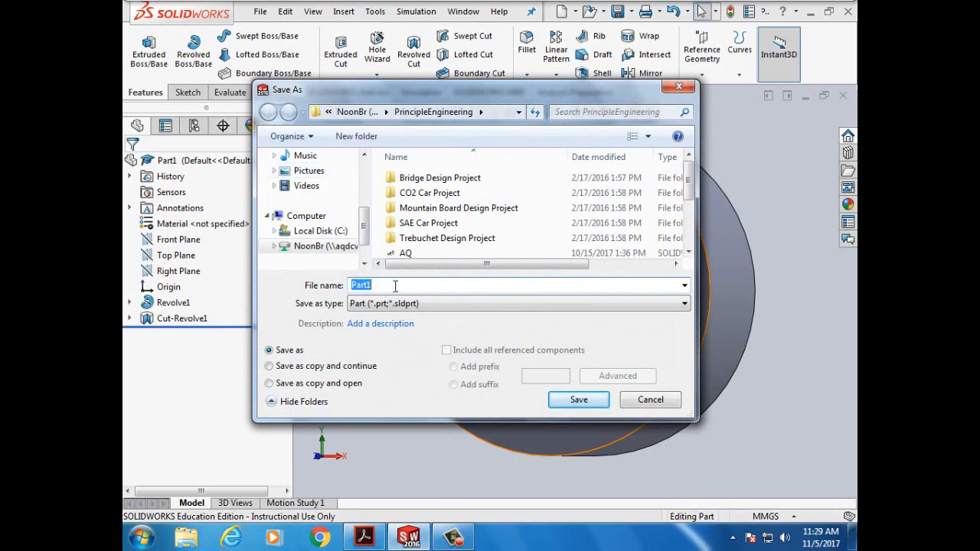
text(wheelhub)
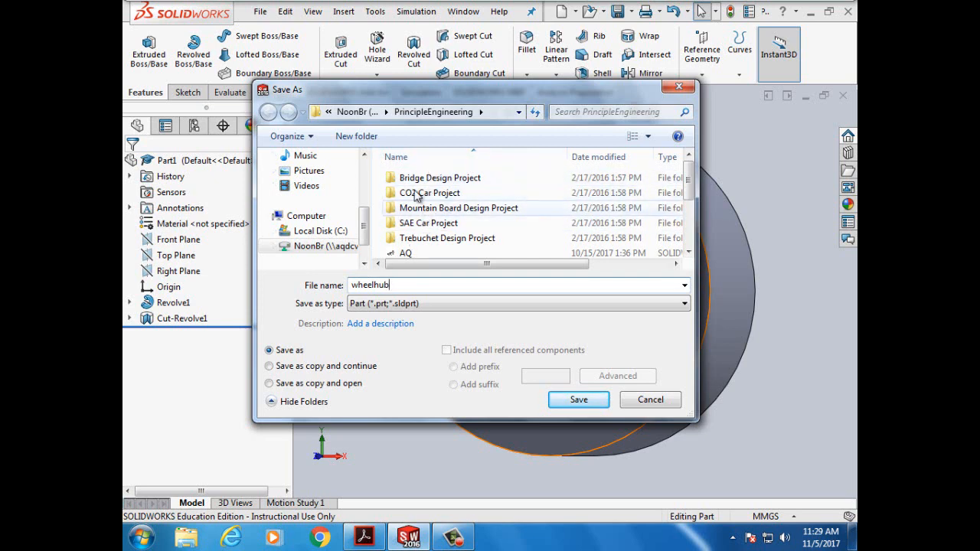
click(307, 249)
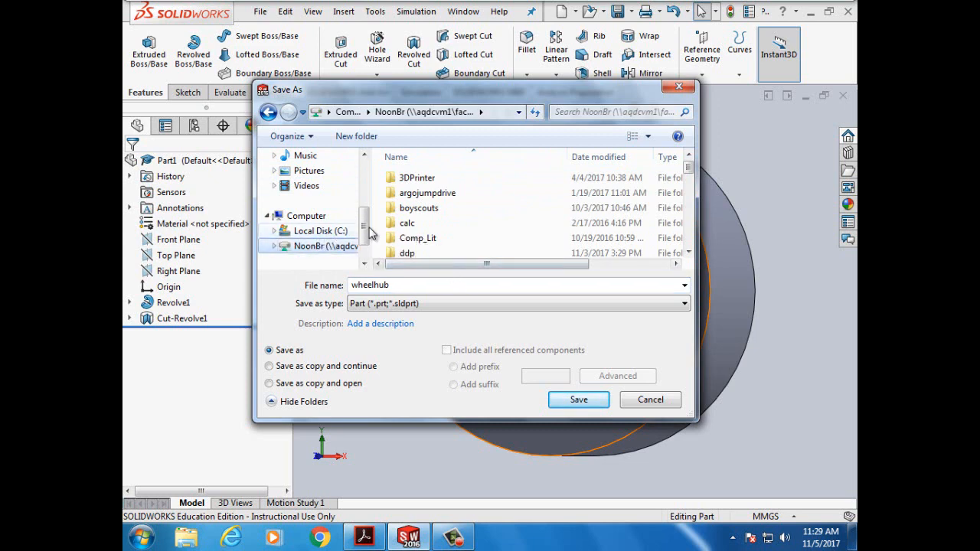
click(689, 253)
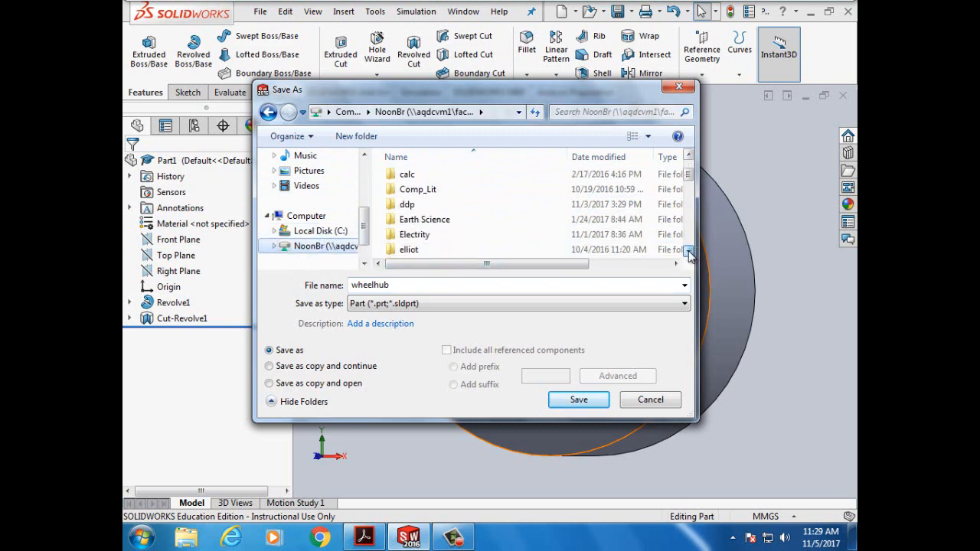
click(689, 252)
click(689, 253)
click(689, 252)
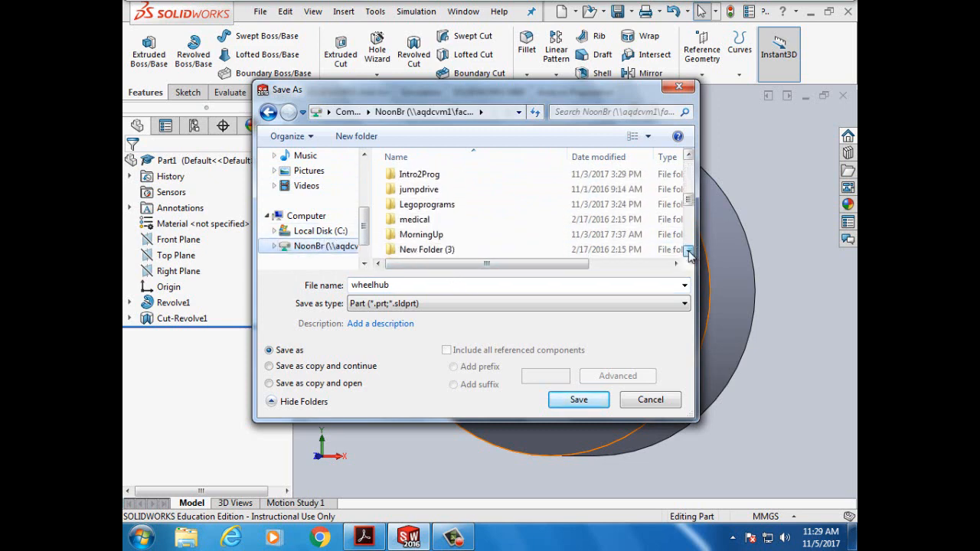
click(688, 253)
click(689, 253)
click(689, 253)
click(688, 253)
click(688, 253)
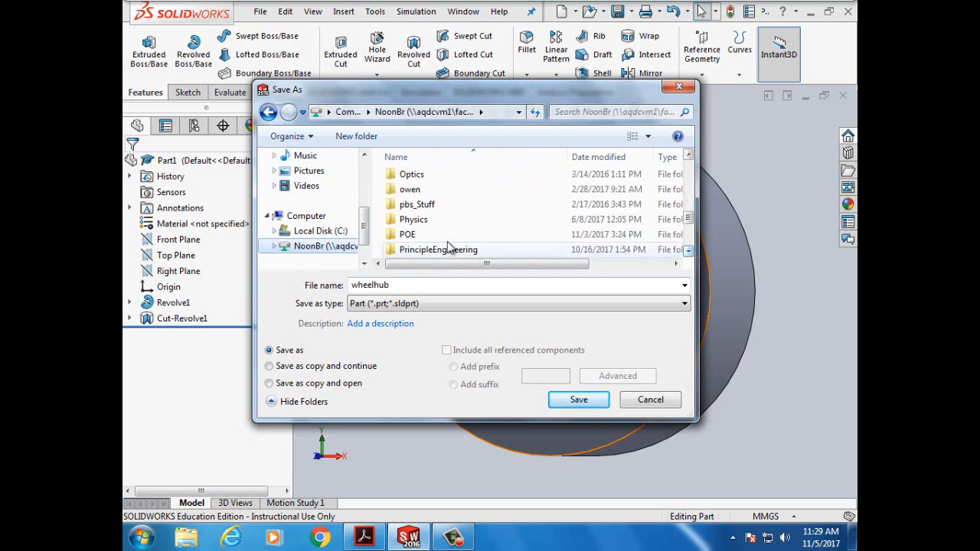
double_click(414, 234)
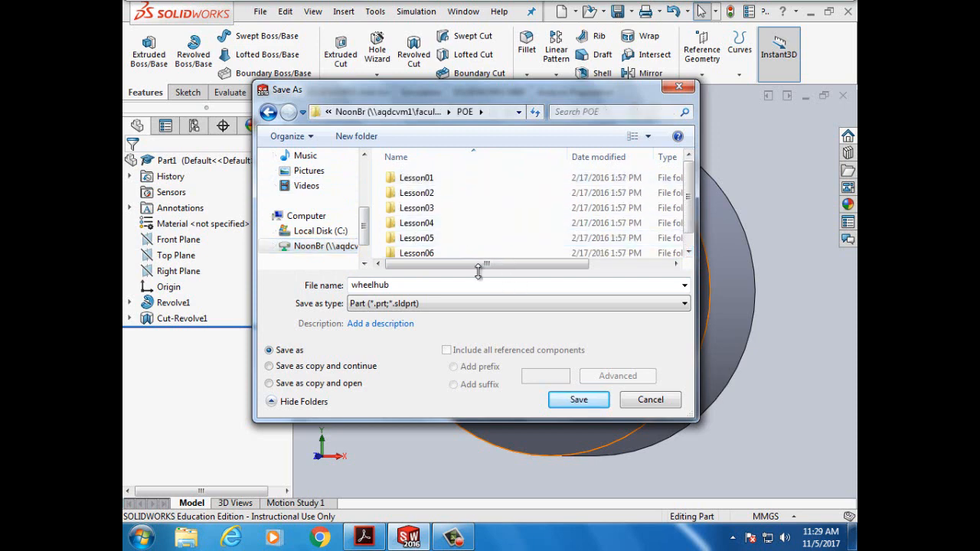
double_click(422, 224)
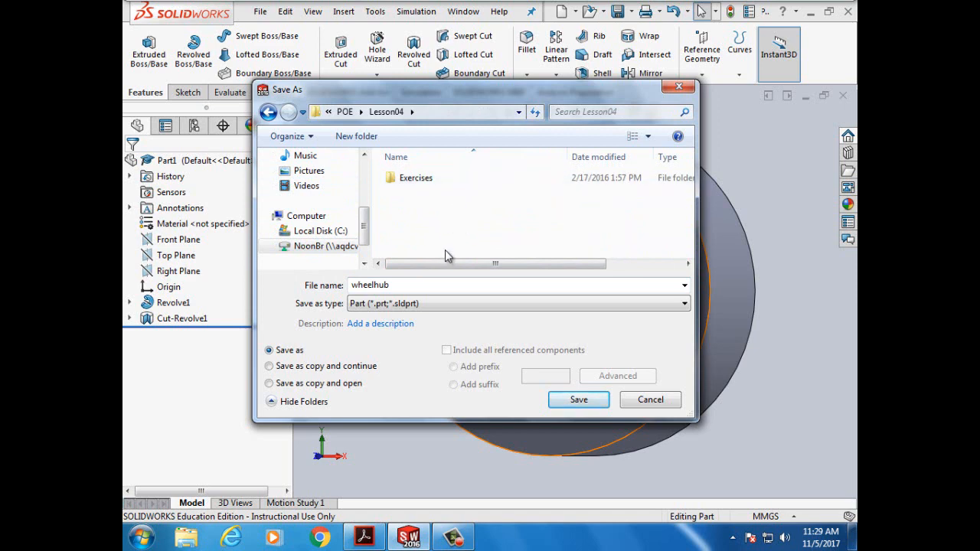
click(579, 403)
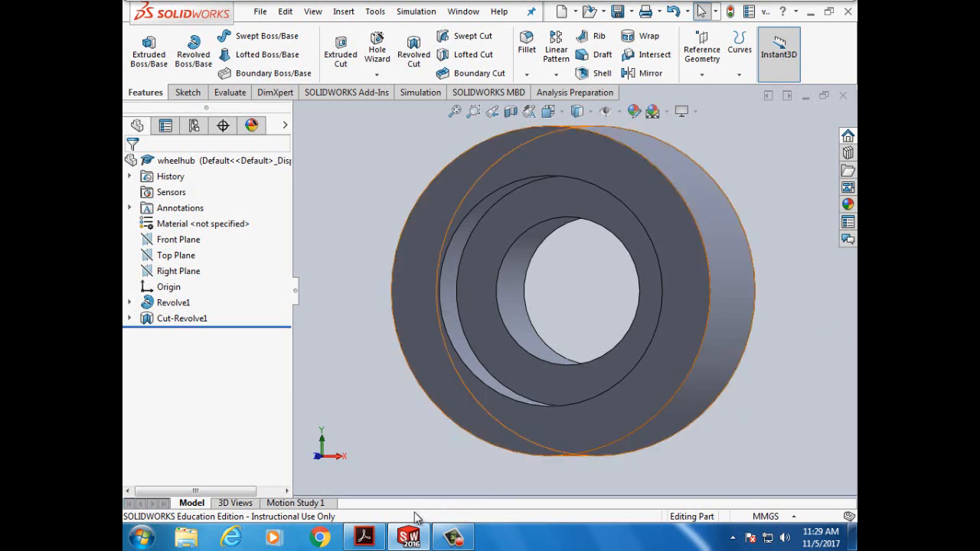
- Scroll the PDF to page 129's Task 4 — Create a spoke and highlight 'Front' in step 1
click(406, 459)
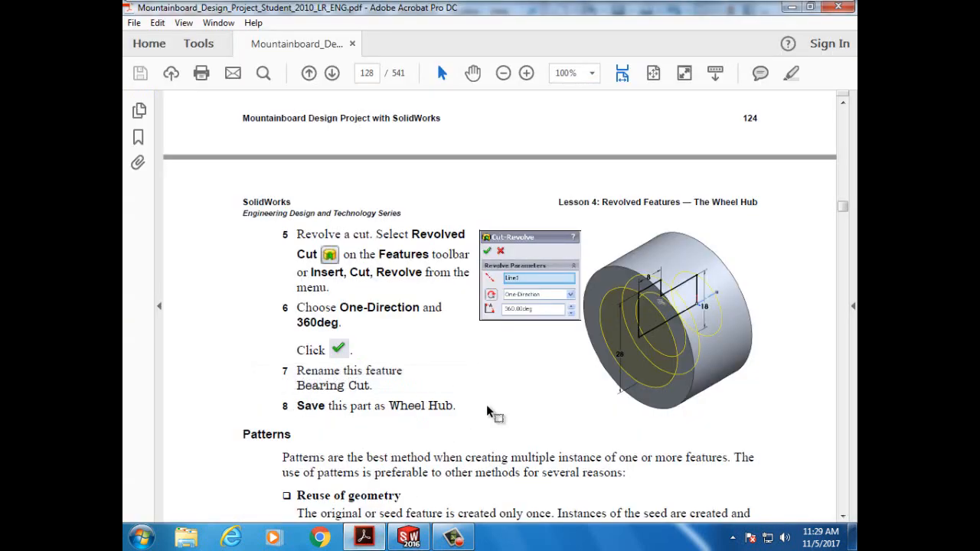
scroll(525, 395, down, 5)
scroll(527, 400, down, 20)
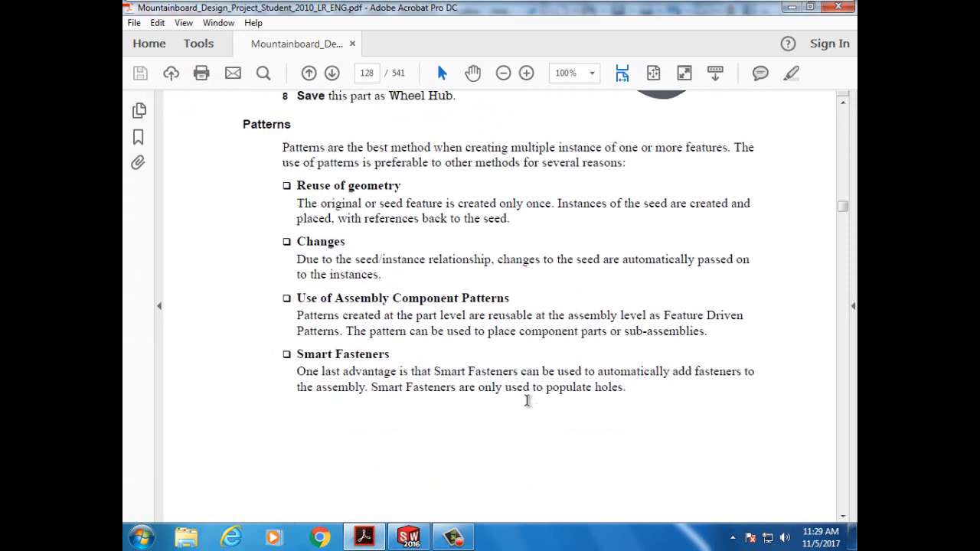
scroll(528, 400, down, 5)
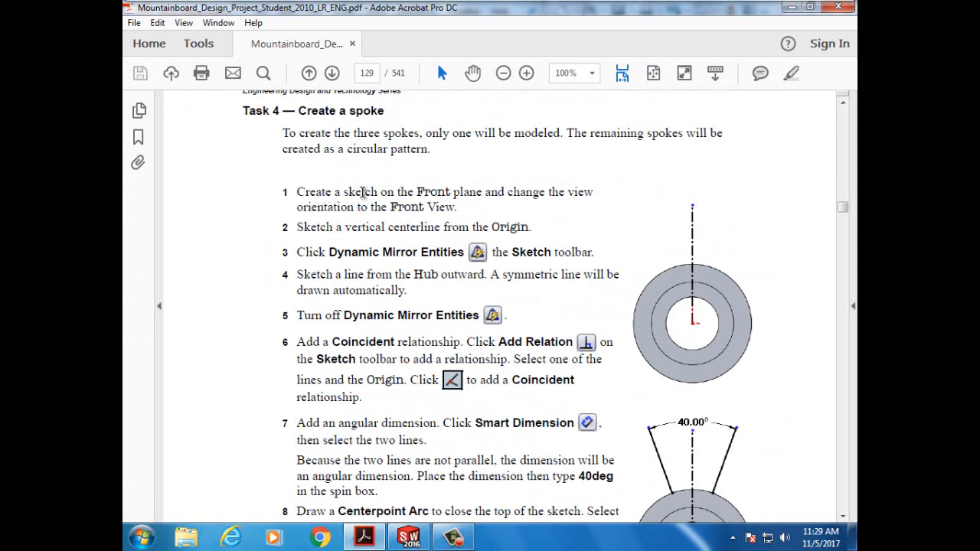
drag(417, 193, 457, 192)
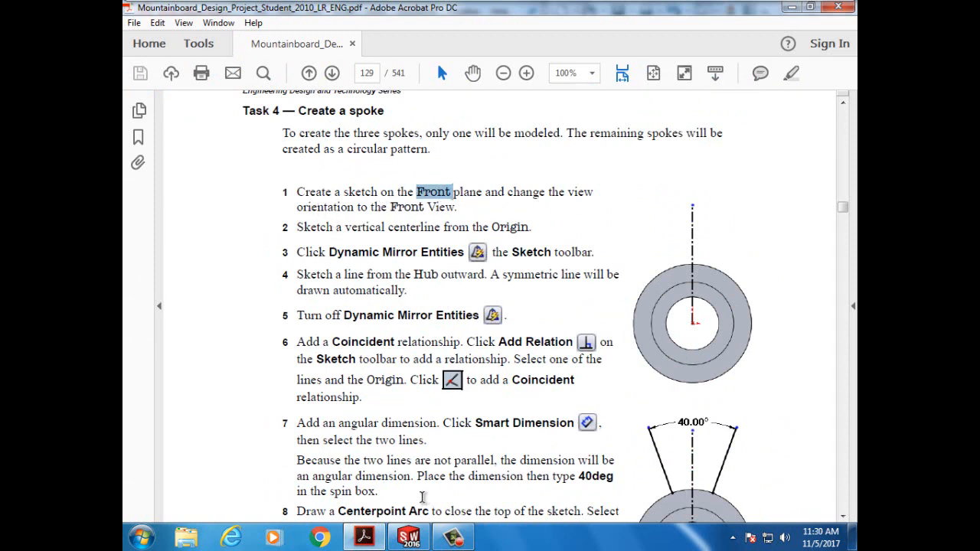
click(409, 538)
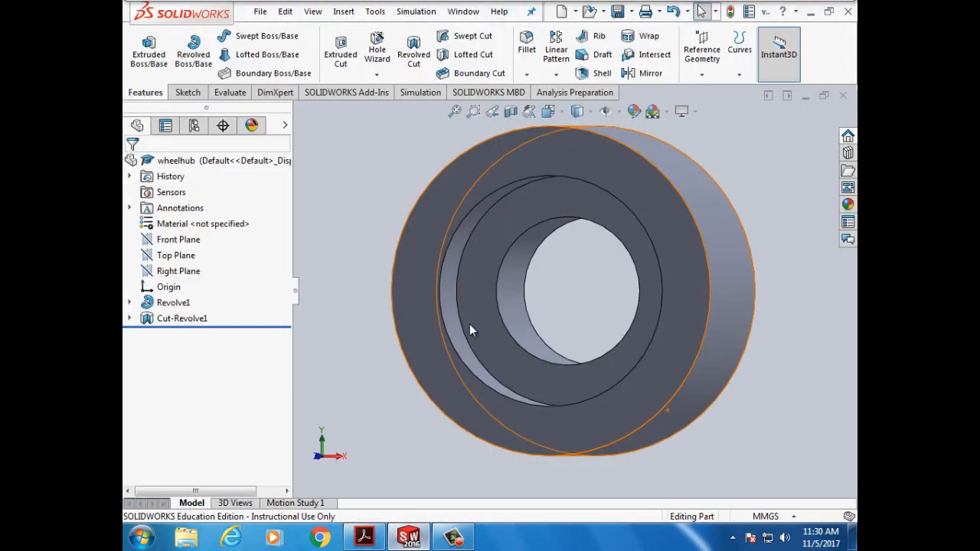
- Turn the wheel hub to the Front view and select Front Plane in the FeatureManager tree
click(553, 113)
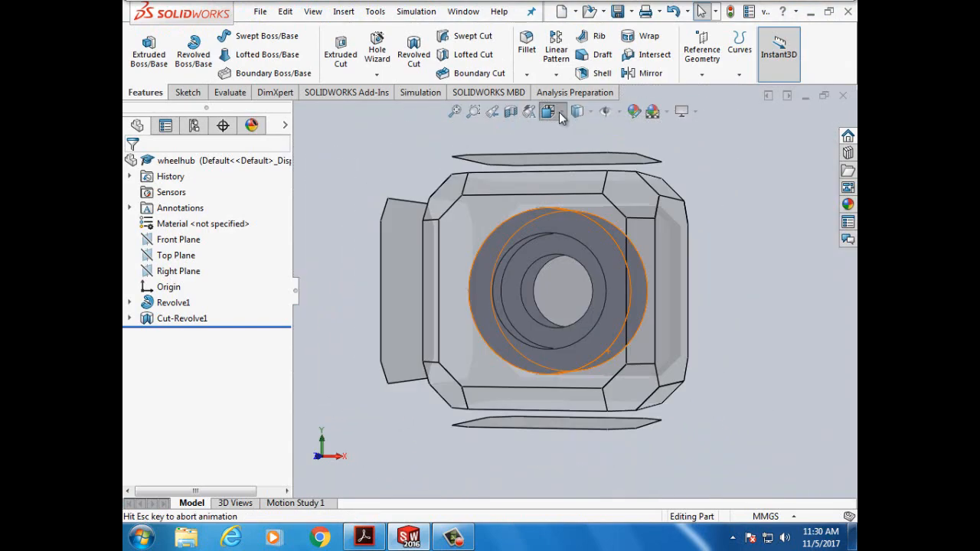
click(560, 112)
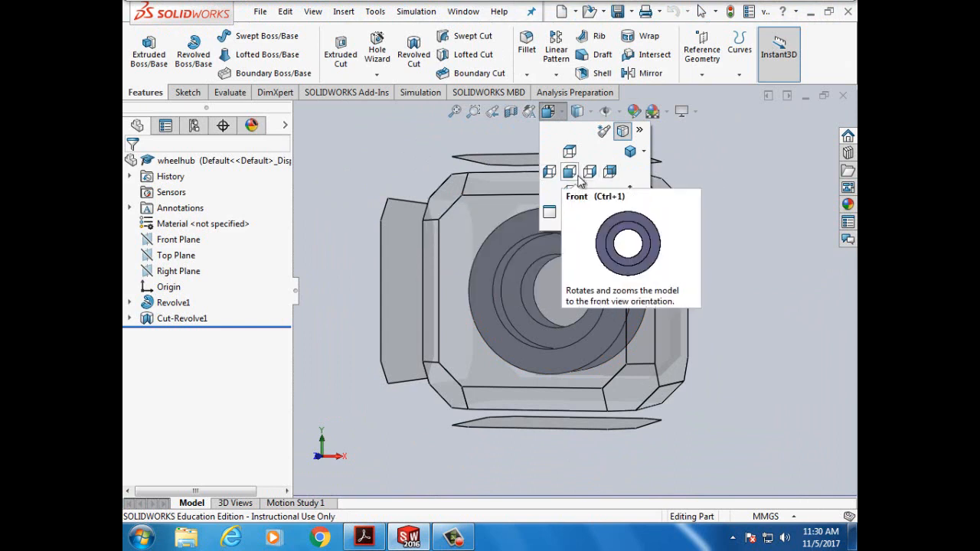
click(571, 173)
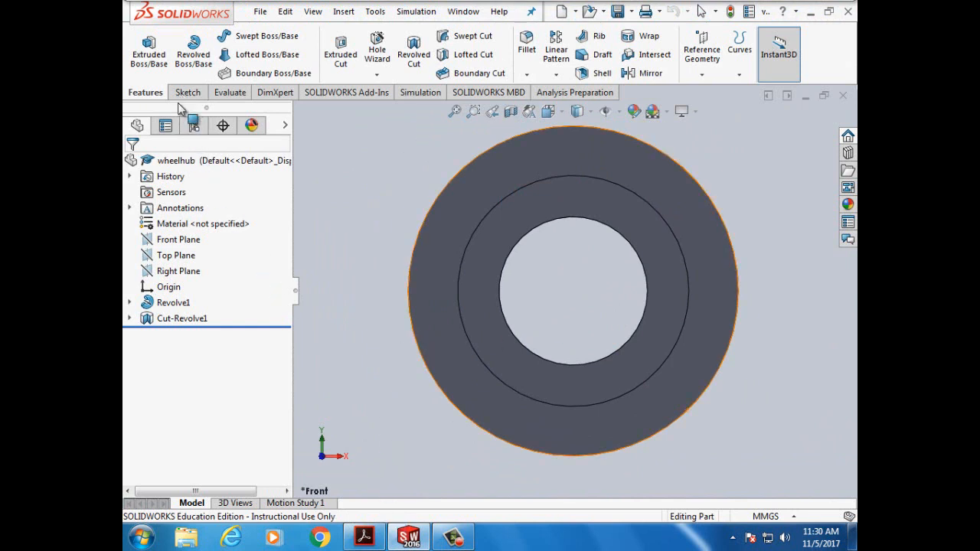
click(173, 242)
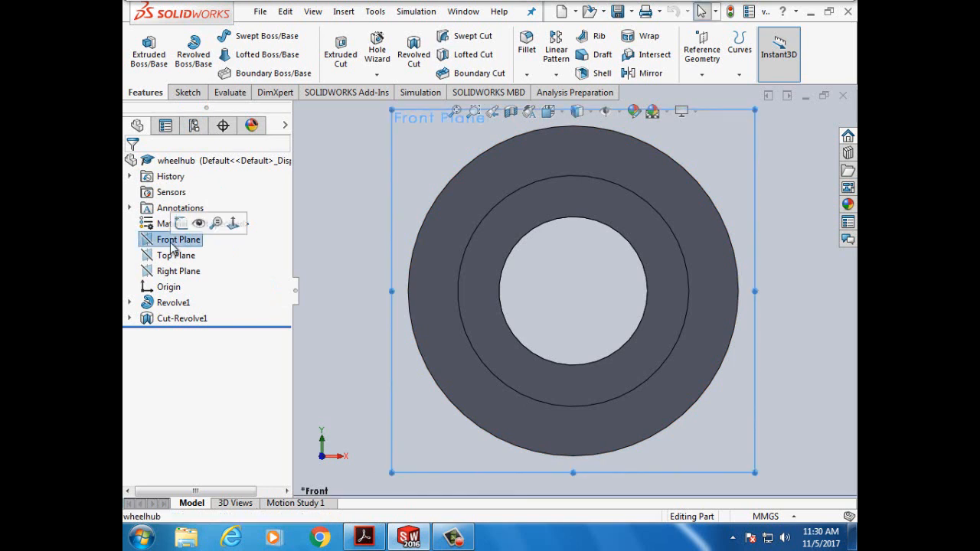
click(188, 95)
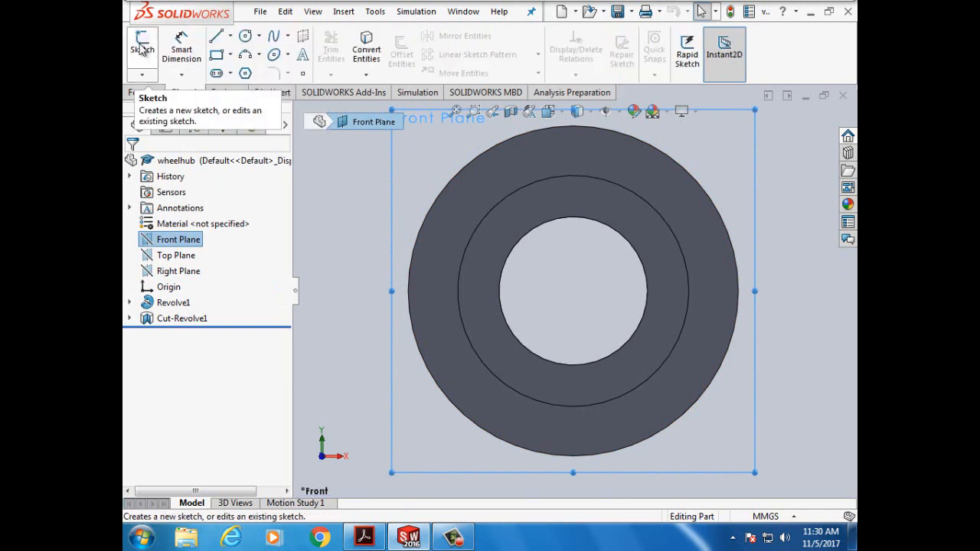
- Start Sketch3 on the Front Plane and consult the tutorial PDF
click(142, 47)
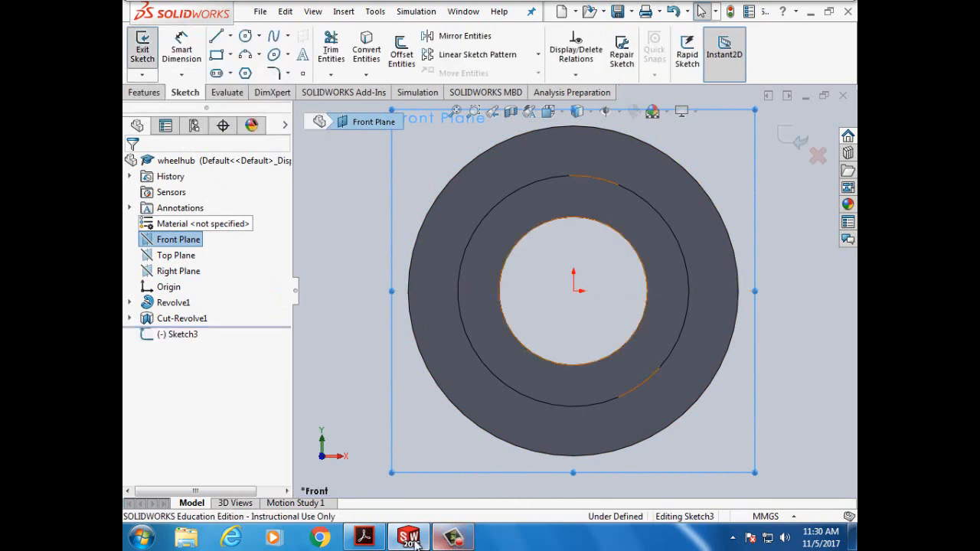
mouse_move(397, 541)
click(365, 538)
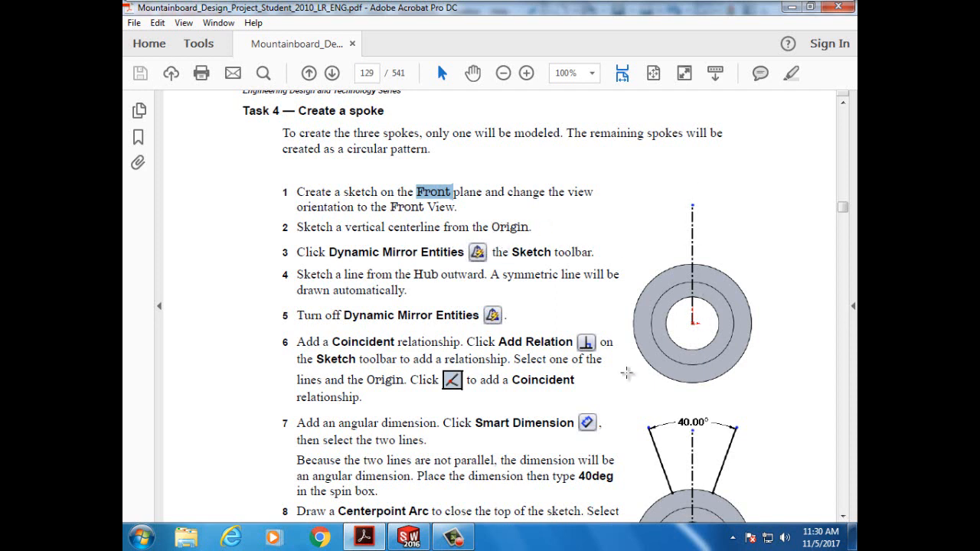
click(408, 538)
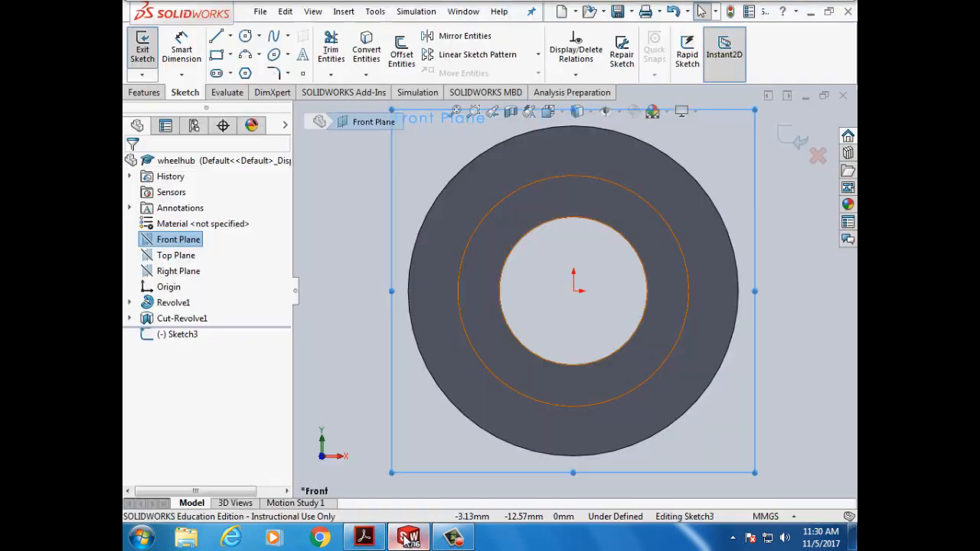
scroll(586, 329, up, 2)
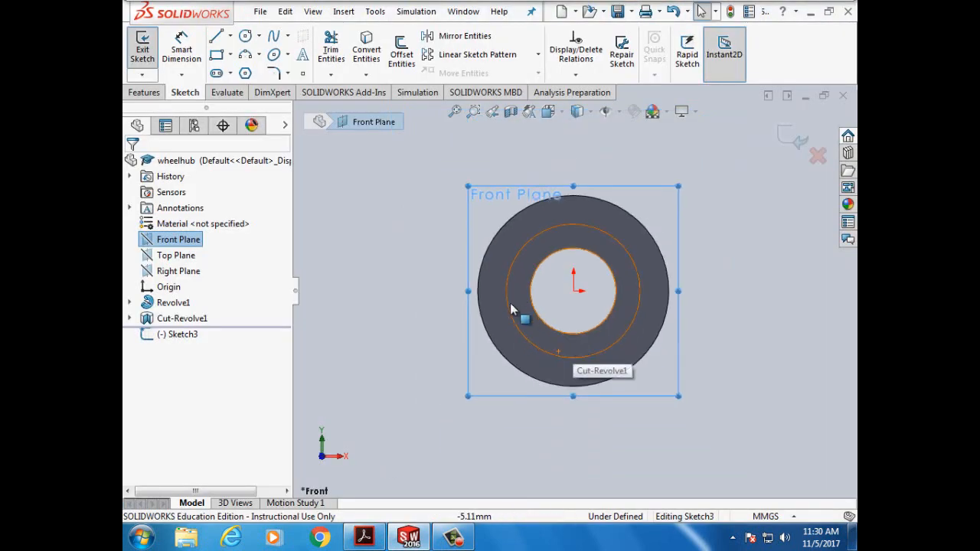
- Switch the line tool to Centerline and check the tutorial's next step
click(229, 36)
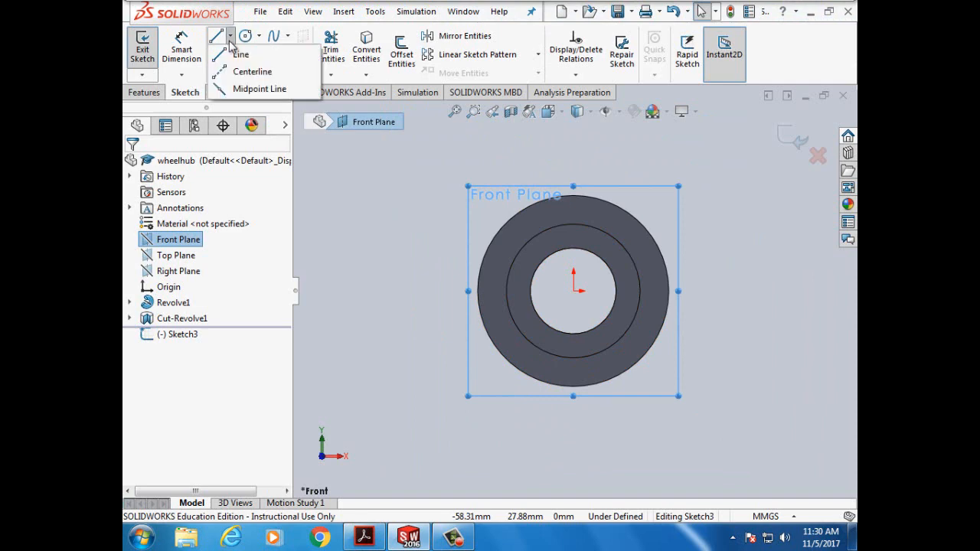
click(223, 72)
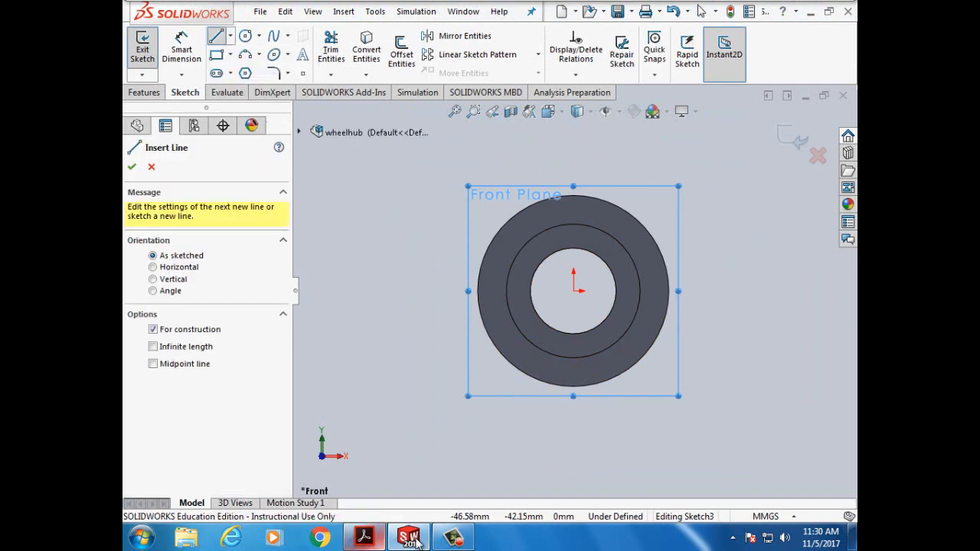
click(375, 541)
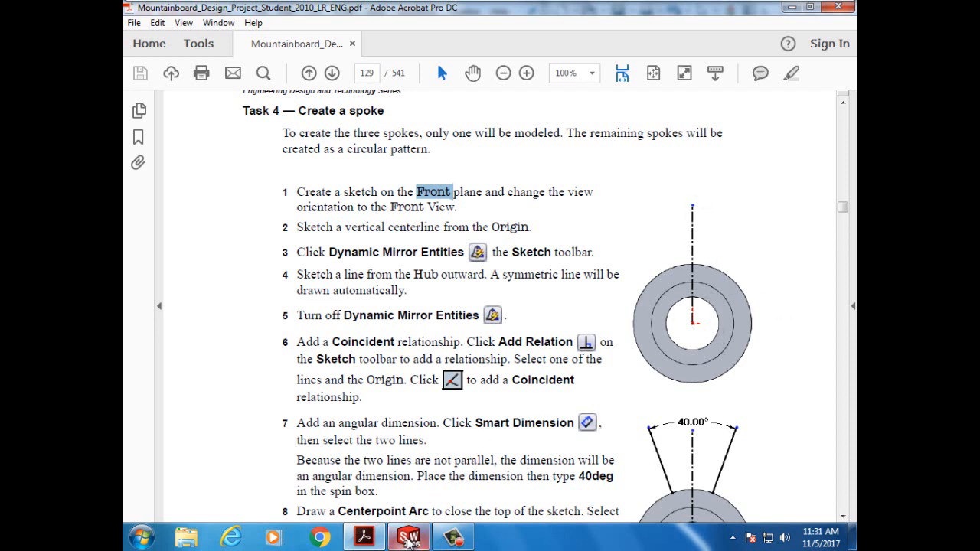
mouse_move(410, 541)
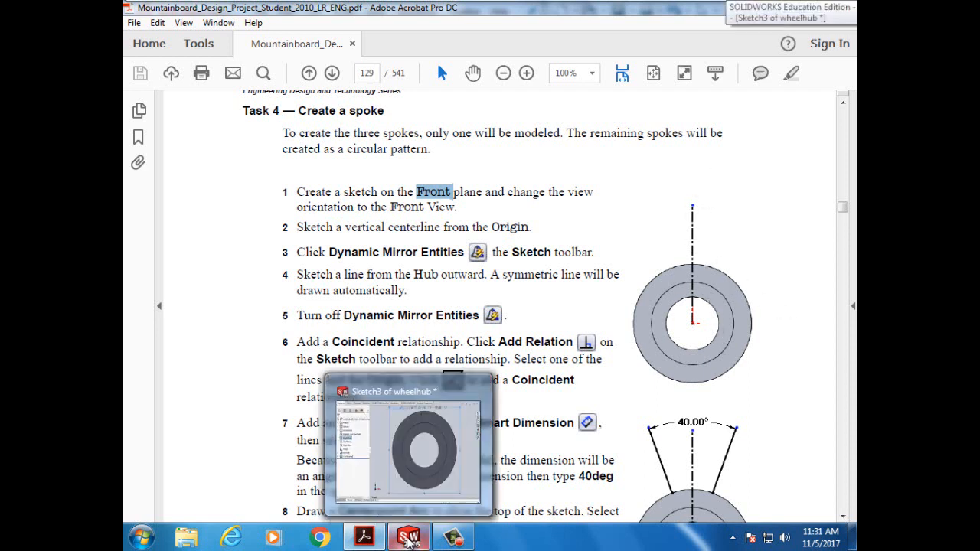
click(410, 541)
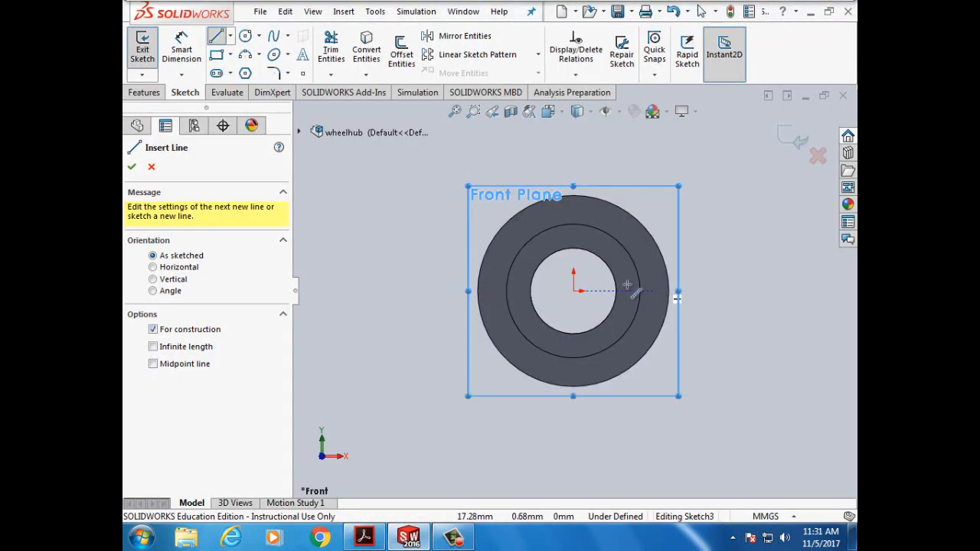
- Zoom out and draw a vertical centerline from the origin to above the hub, then return to the PDF
click(575, 292)
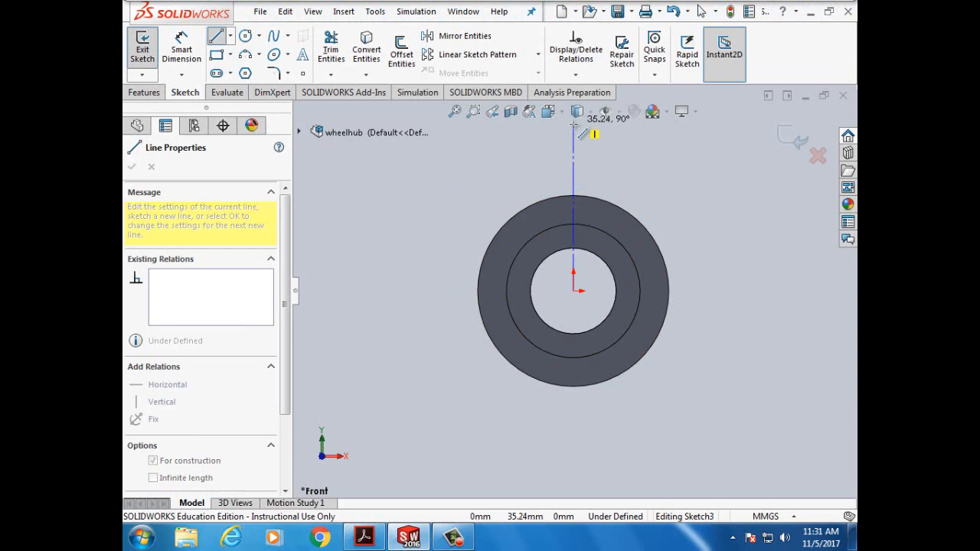
key(z)
key(z)
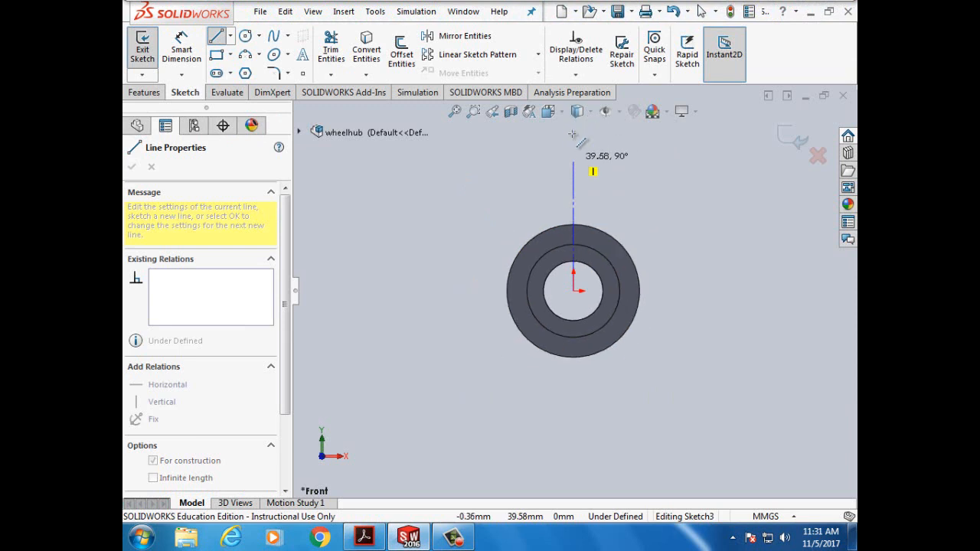
double_click(574, 148)
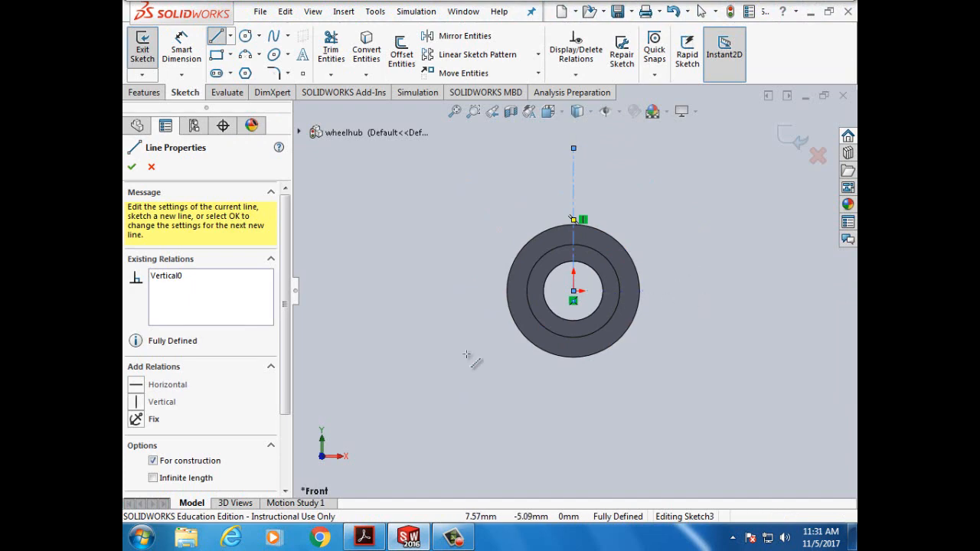
click(381, 540)
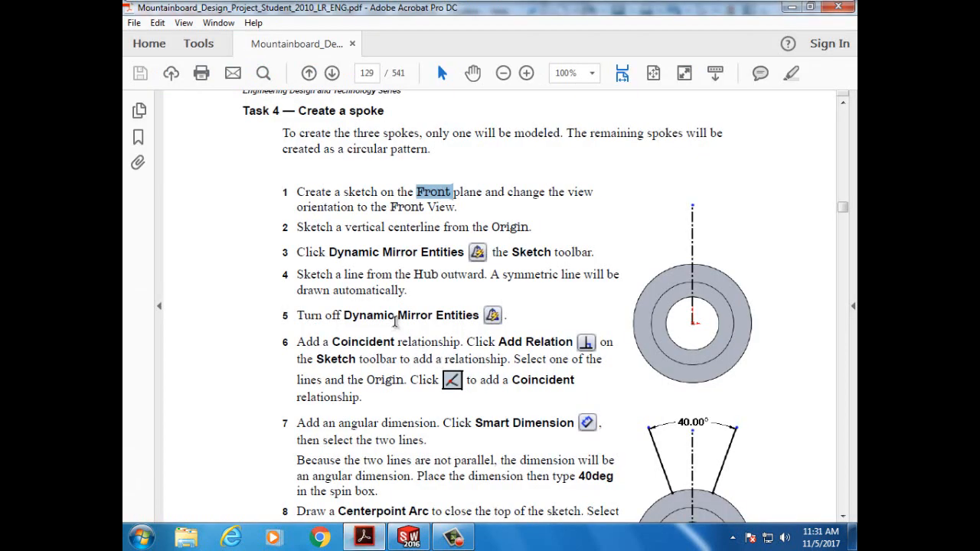
- Scroll the tutorial PDF down to the spoke steps through the Centerpoint Arc step
scroll(395, 321, down, 2)
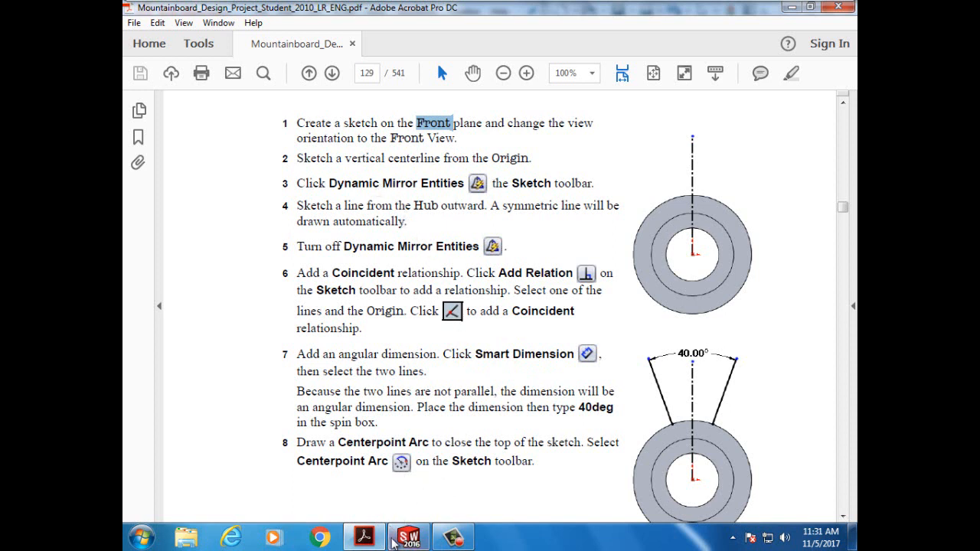
mouse_move(407, 543)
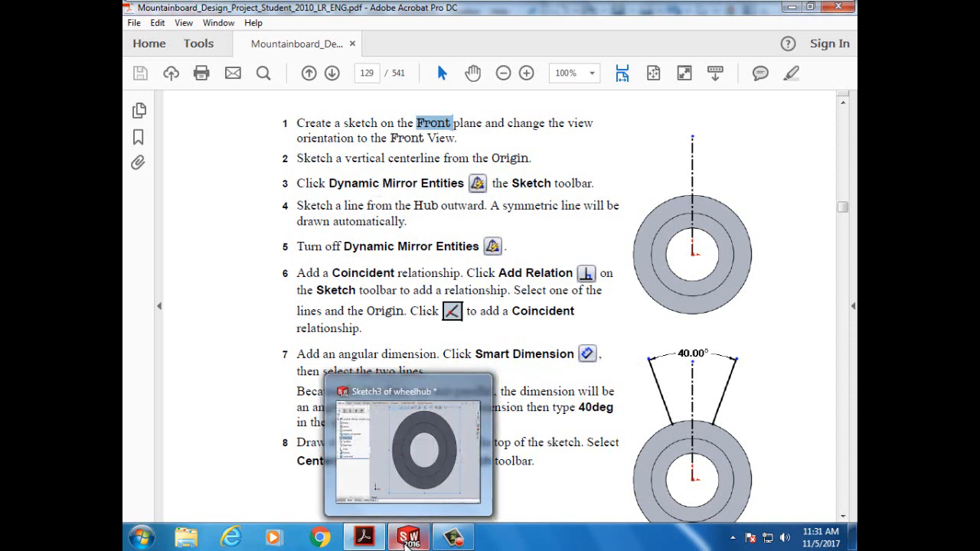
- Return to the wheel hub sketch and finish the vertical centerline
click(407, 540)
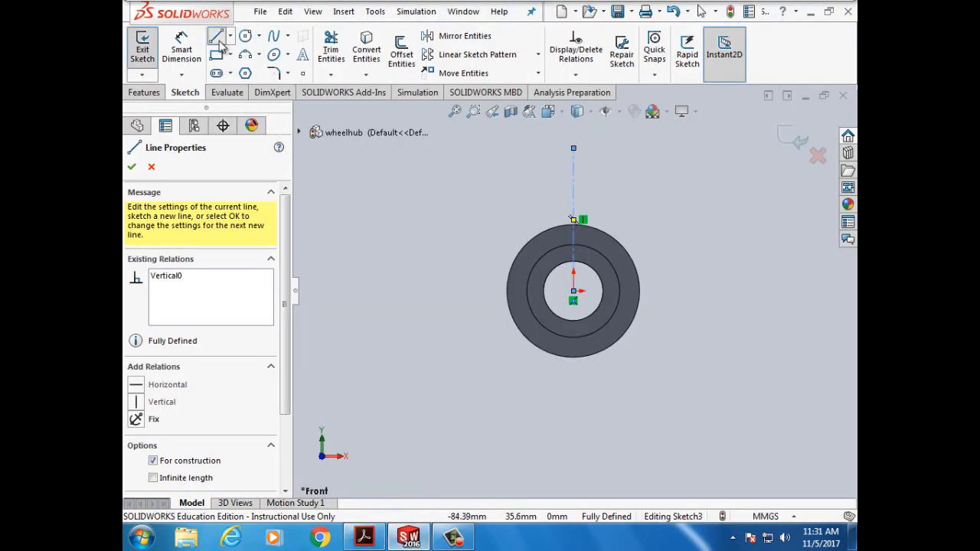
click(132, 167)
click(132, 168)
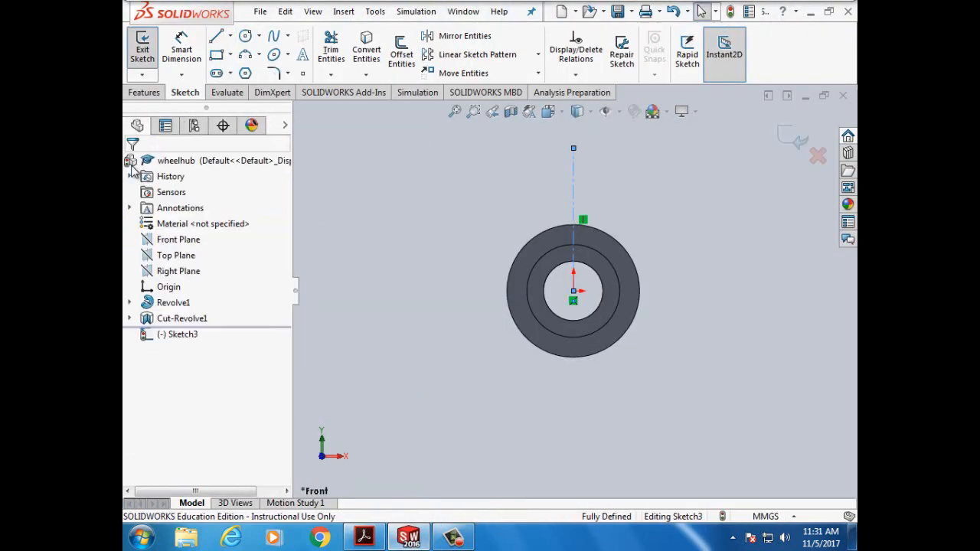
- Draw a line from the hub's outer circle edge rising up and to the right
click(217, 38)
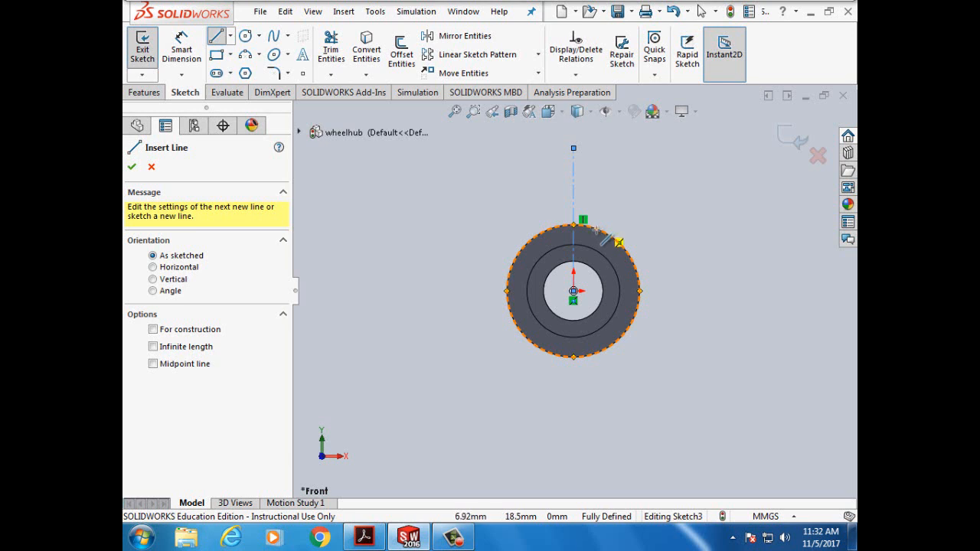
click(596, 229)
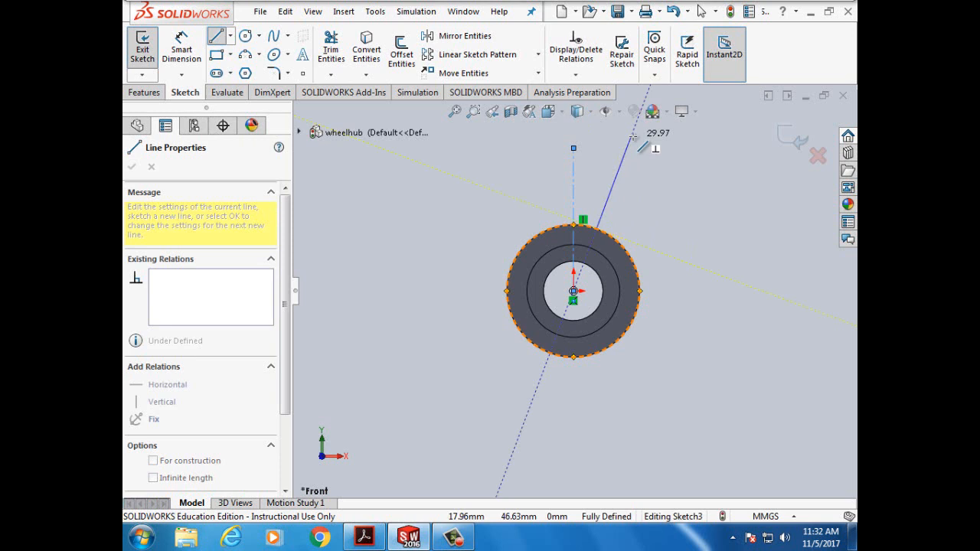
click(632, 136)
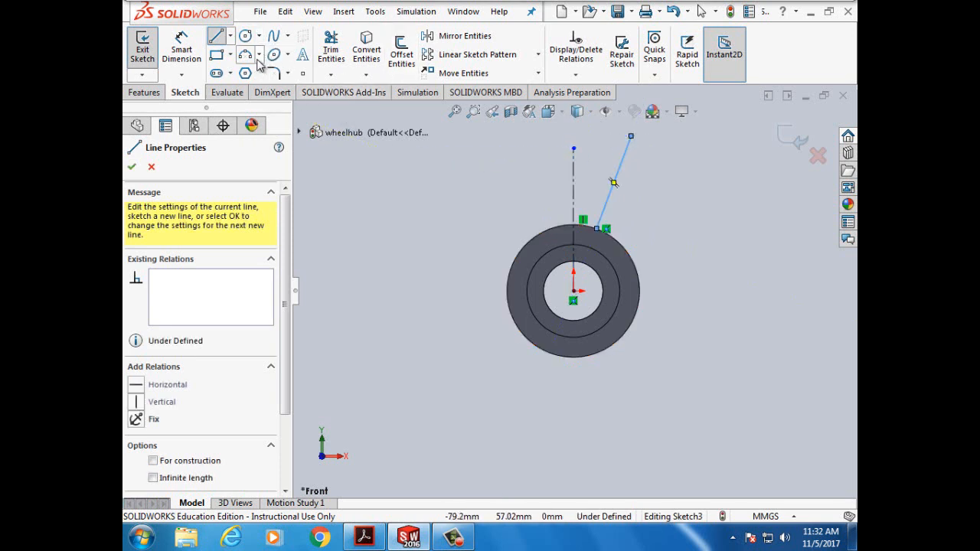
click(132, 166)
click(465, 36)
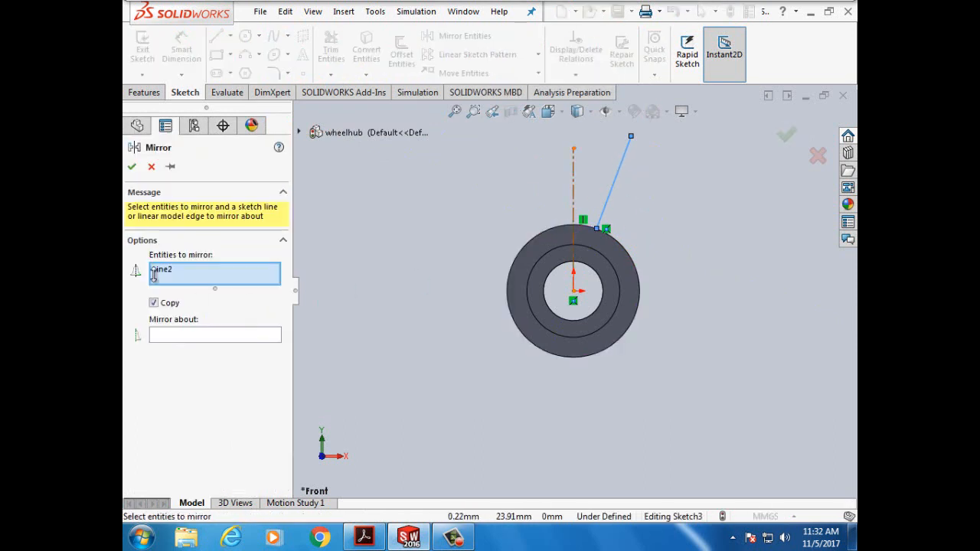
- Mirror Line2 about the vertical centerline to form the spoke's left side
click(173, 335)
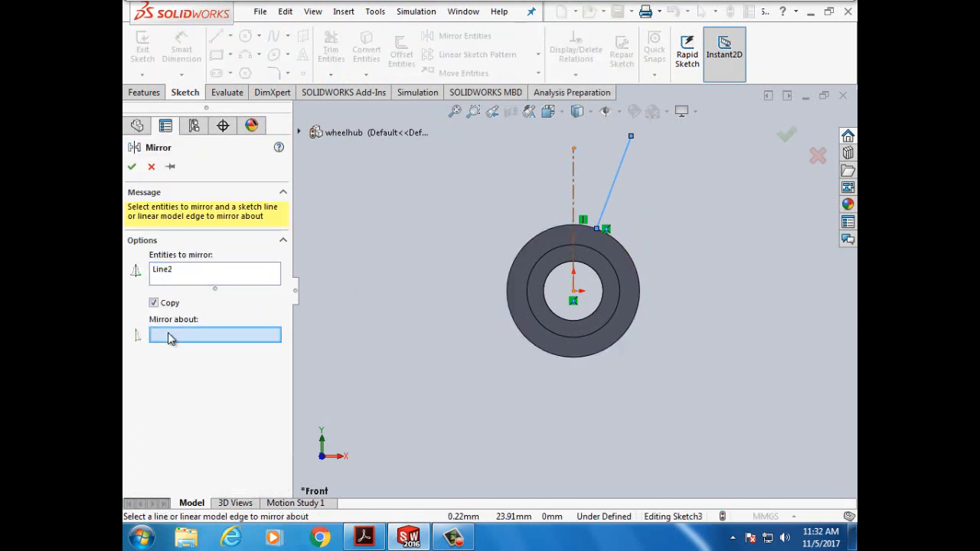
click(574, 186)
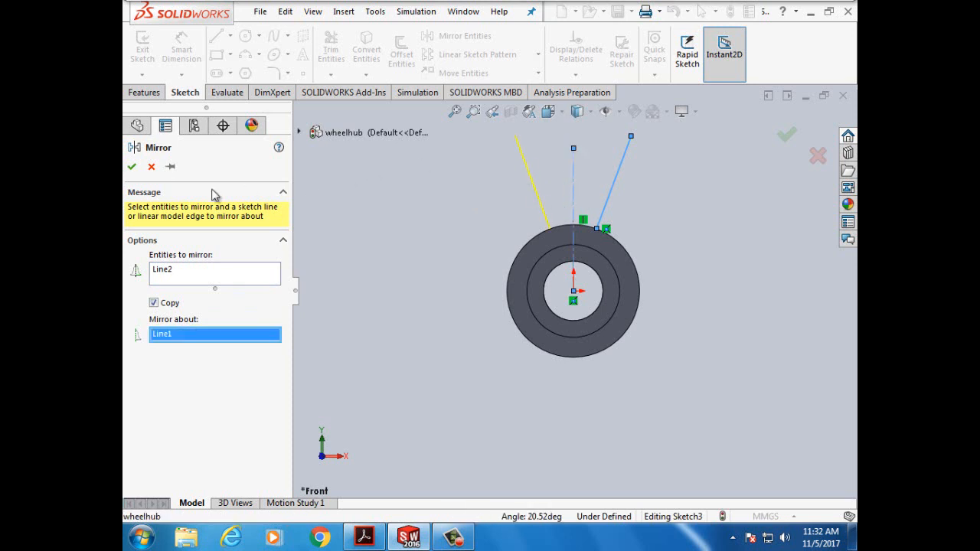
click(132, 167)
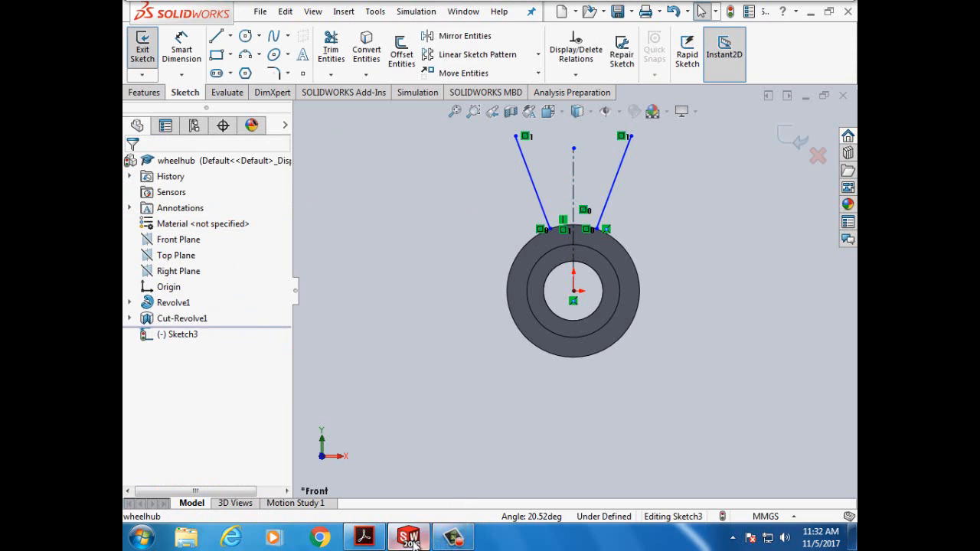
mouse_move(414, 542)
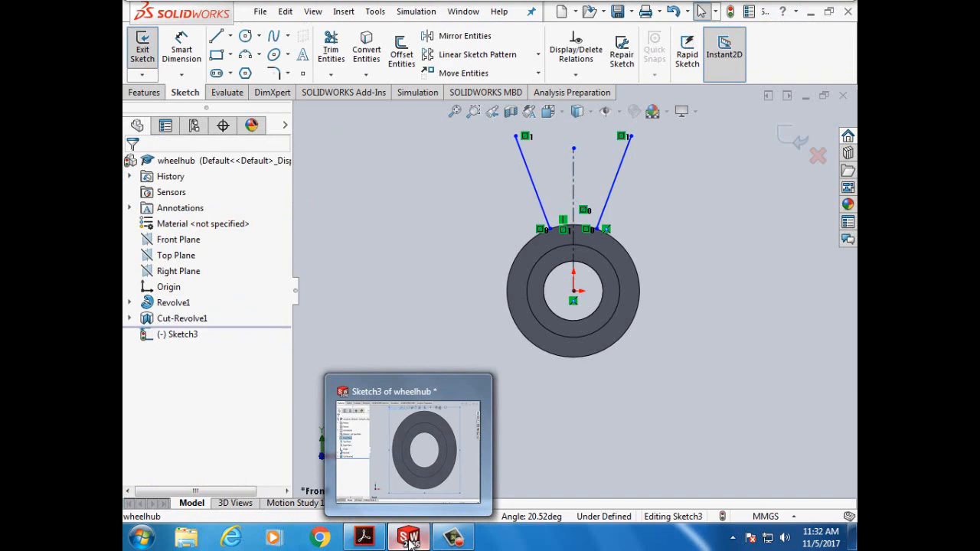
- Switch between SolidWorks and the tutorial, then scroll the PDF to step 9's 43mm arc radius
click(364, 538)
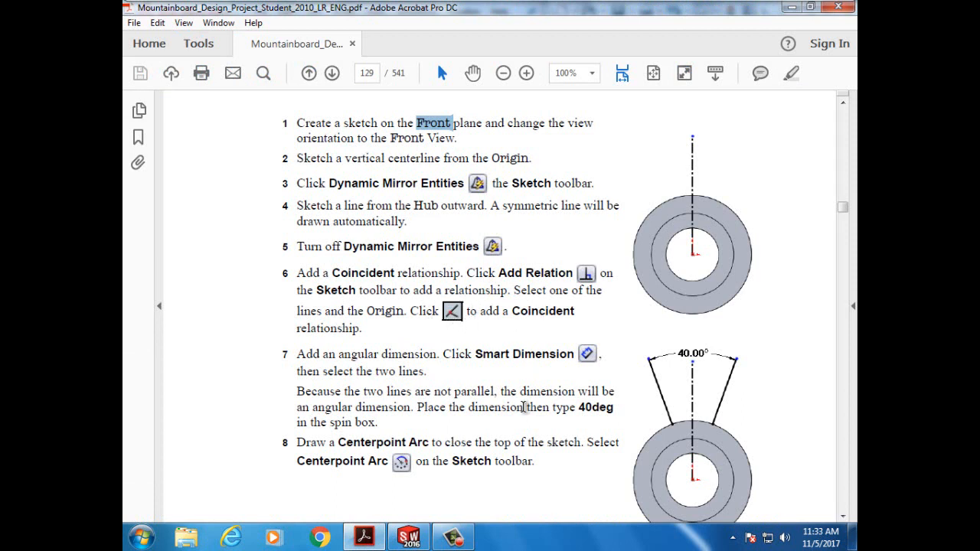
click(410, 537)
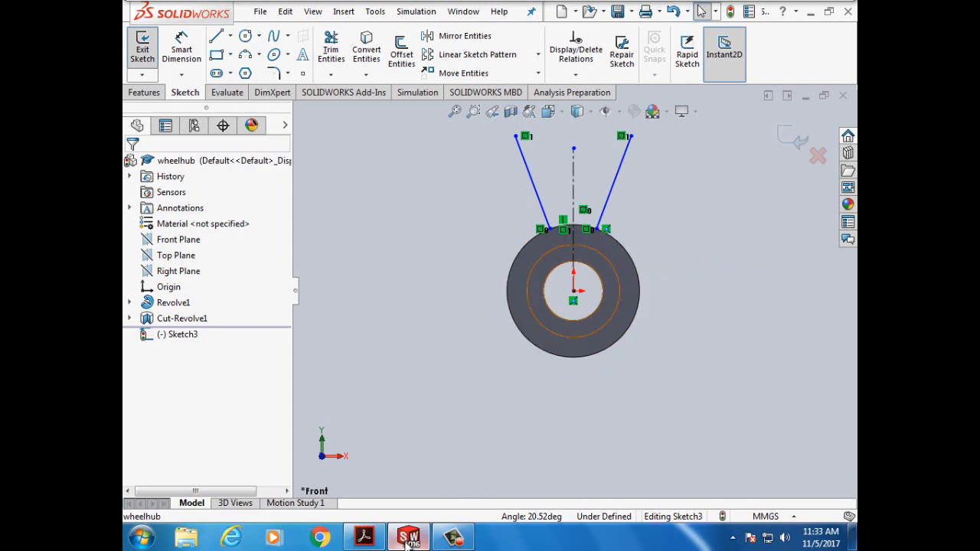
mouse_move(409, 540)
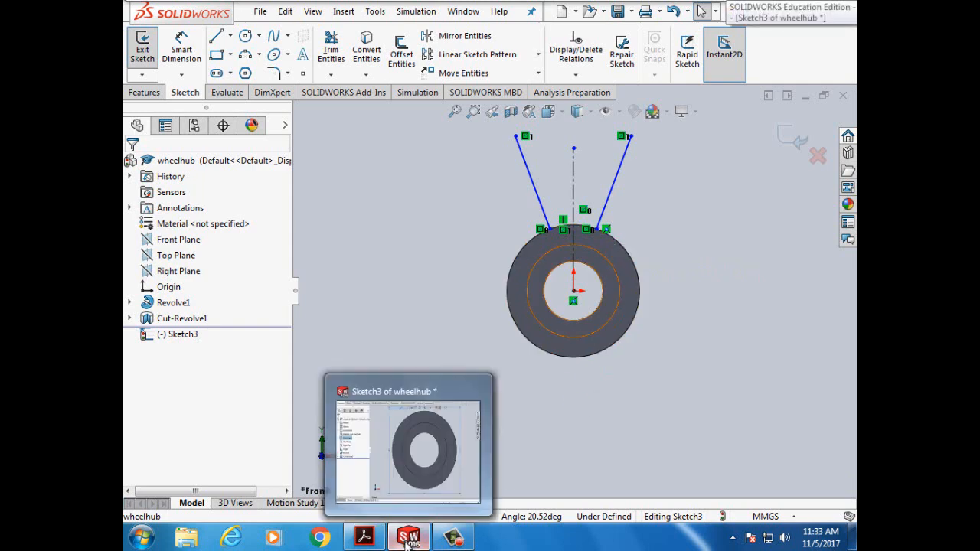
click(363, 537)
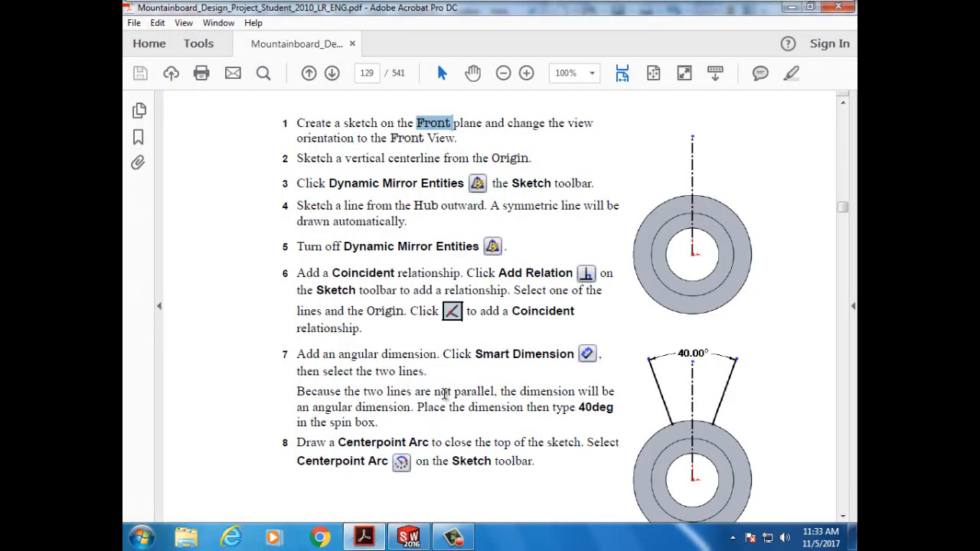
scroll(446, 393, down, 2)
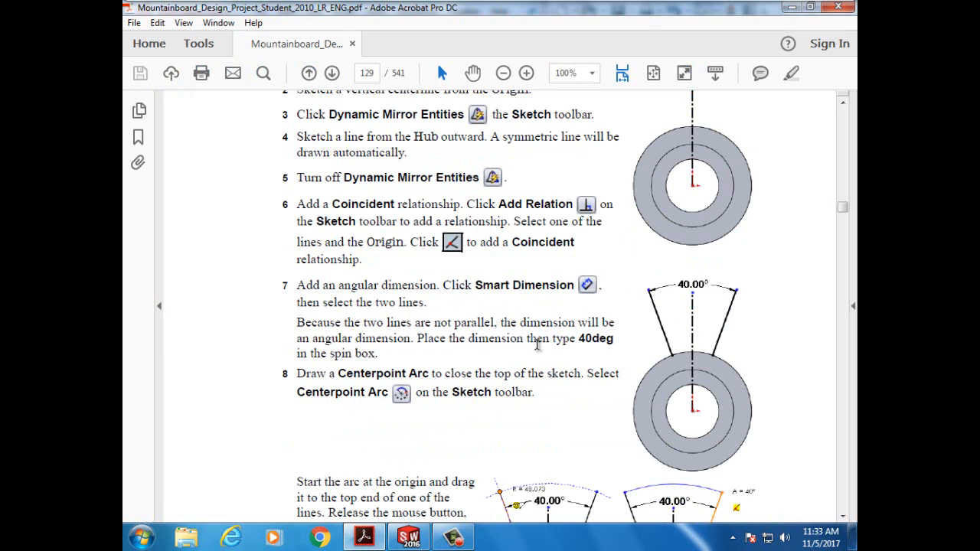
scroll(538, 345, down, 1)
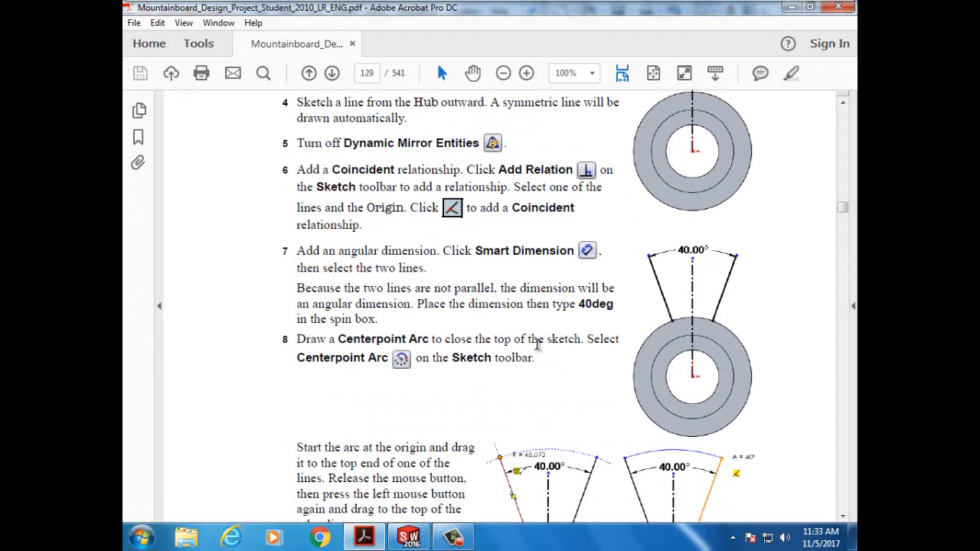
scroll(428, 417, down, 2)
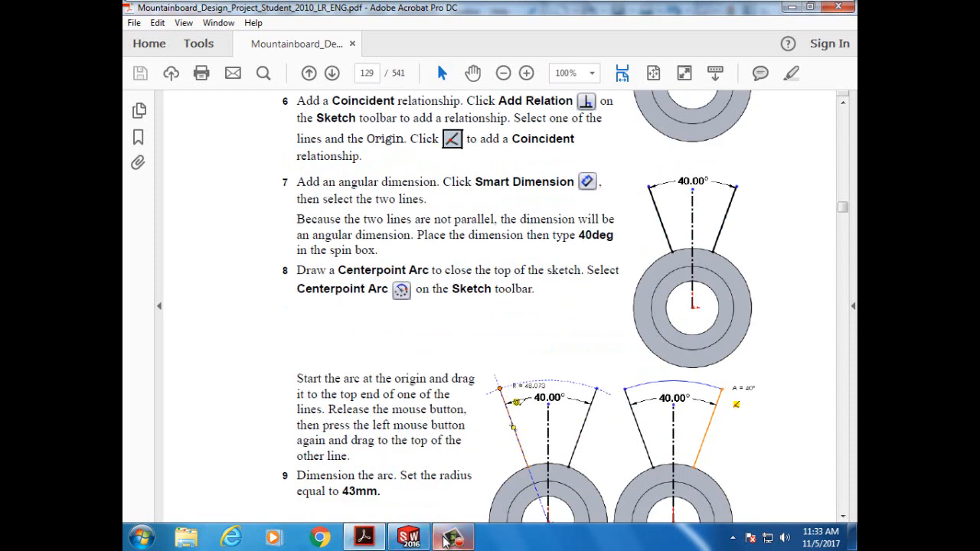
- Dimension the angle between the left and right spoke lines as 40°
click(409, 539)
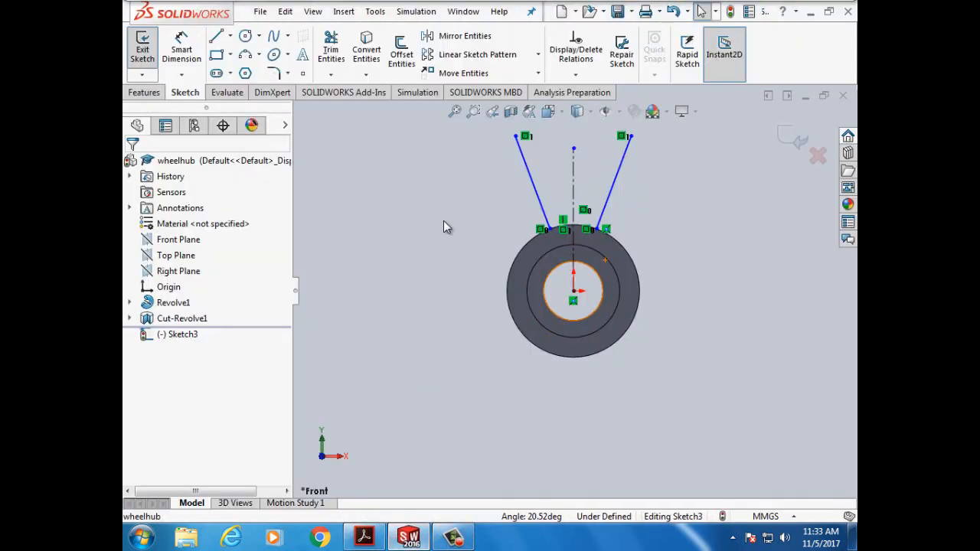
click(179, 45)
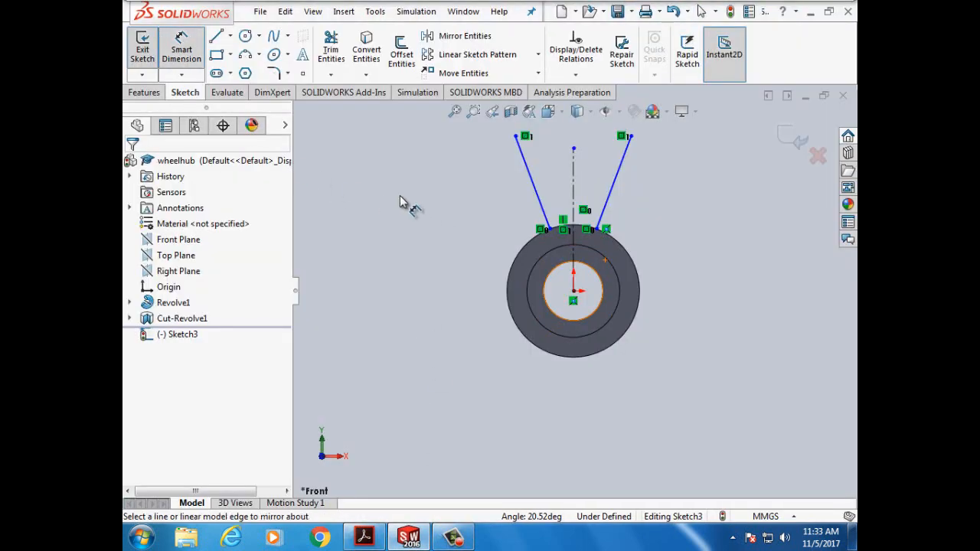
click(529, 174)
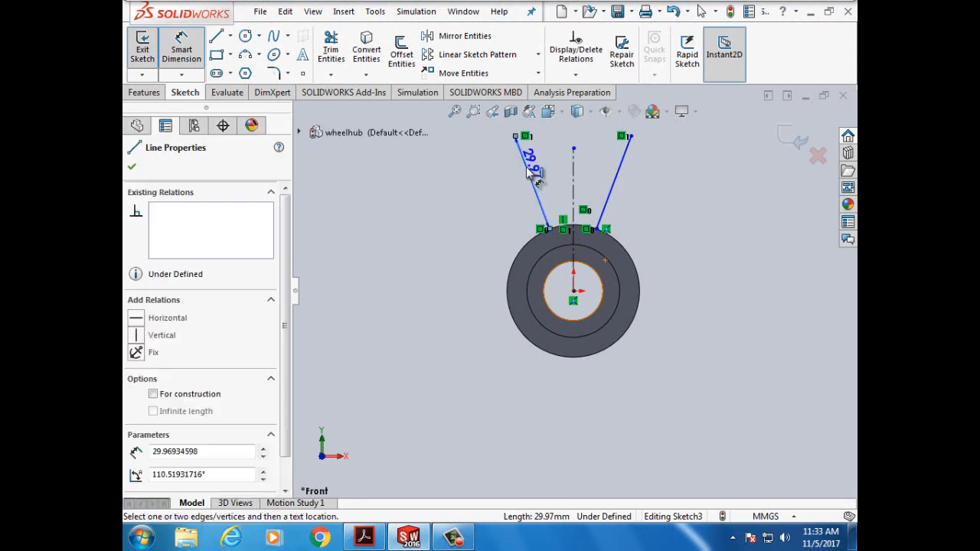
click(616, 174)
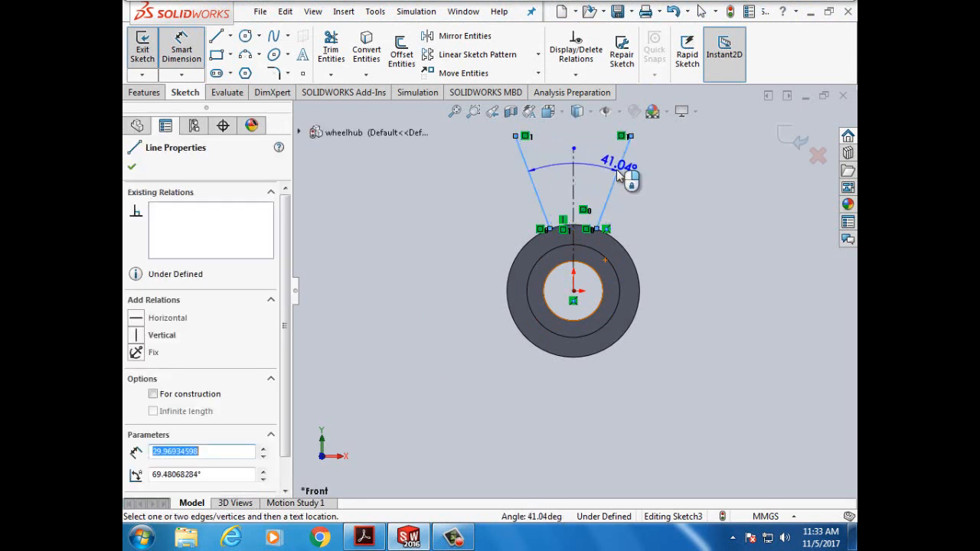
click(618, 165)
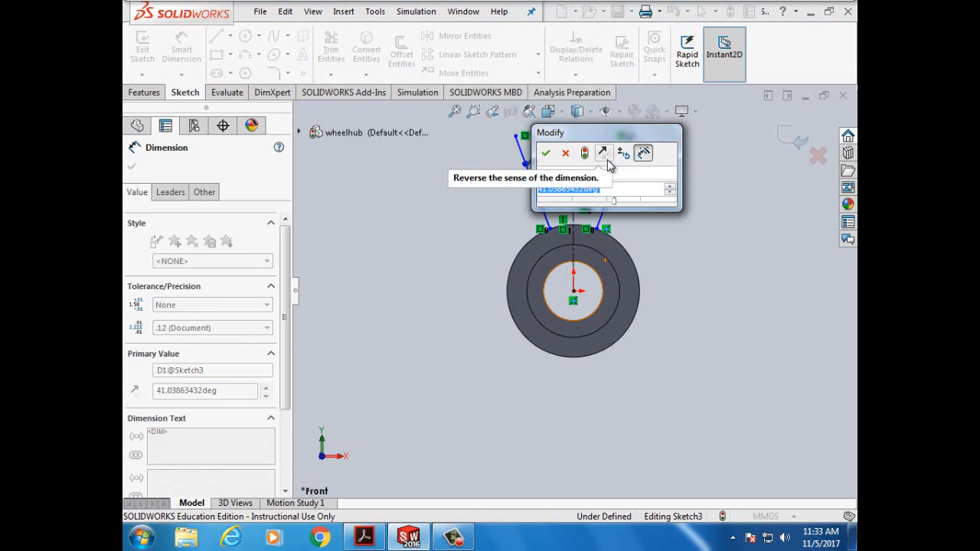
text(40)
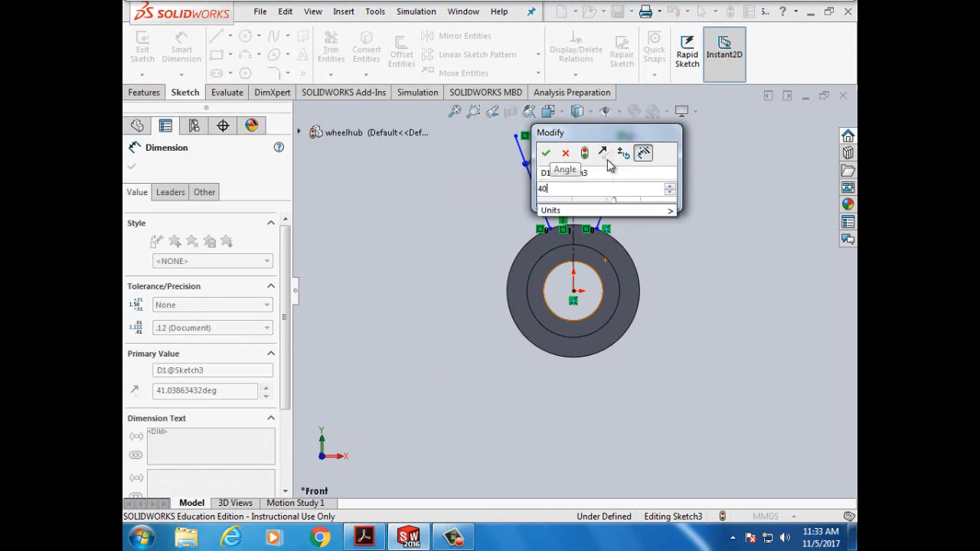
click(547, 153)
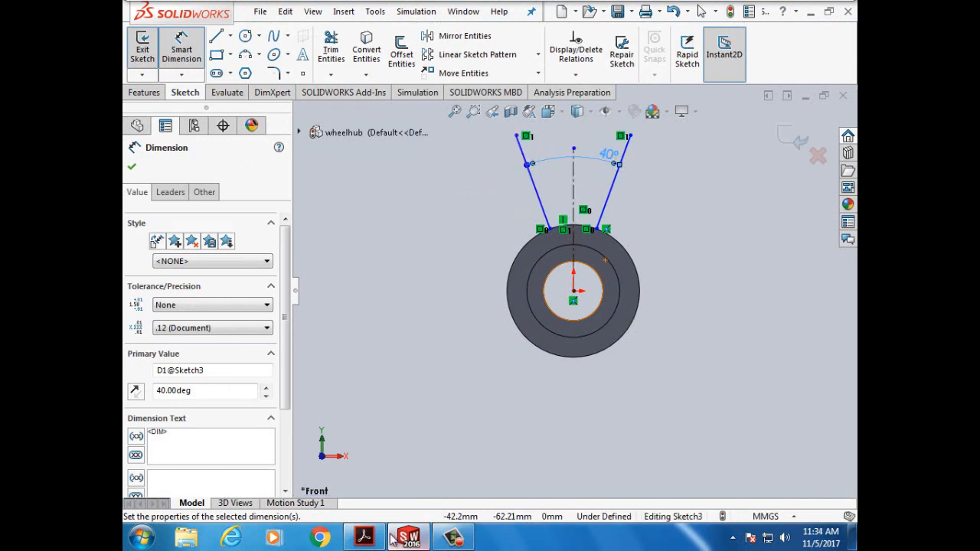
- Bring the tutorial back and scroll to steps 7–9 ending with the 43mm arc radius
click(367, 541)
scroll(442, 420, down, 1)
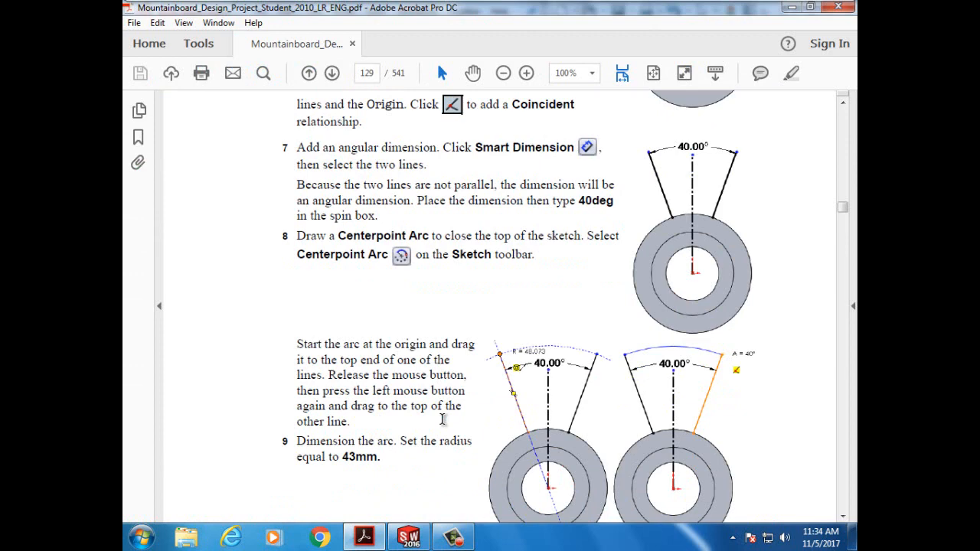
scroll(441, 420, down, 2)
scroll(442, 425, down, 12)
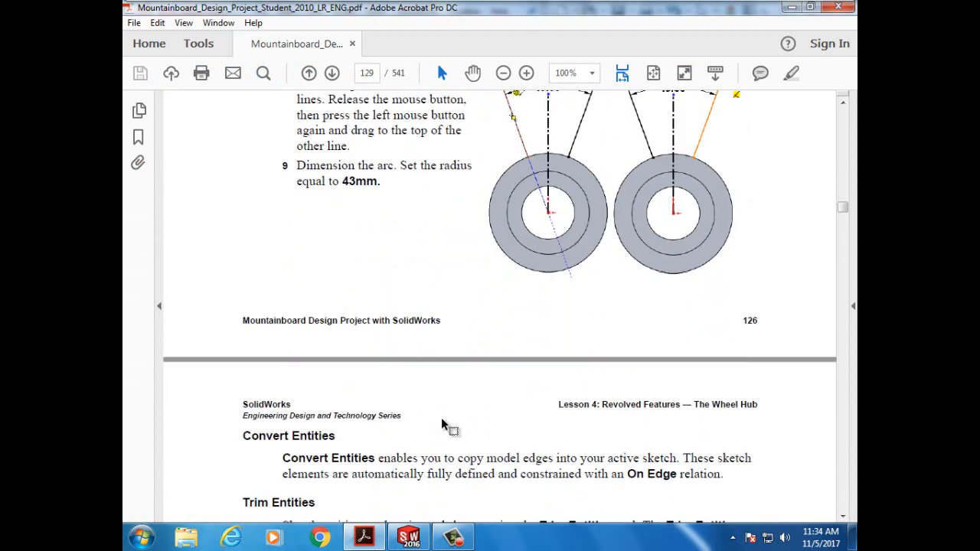
scroll(442, 420, up, 10)
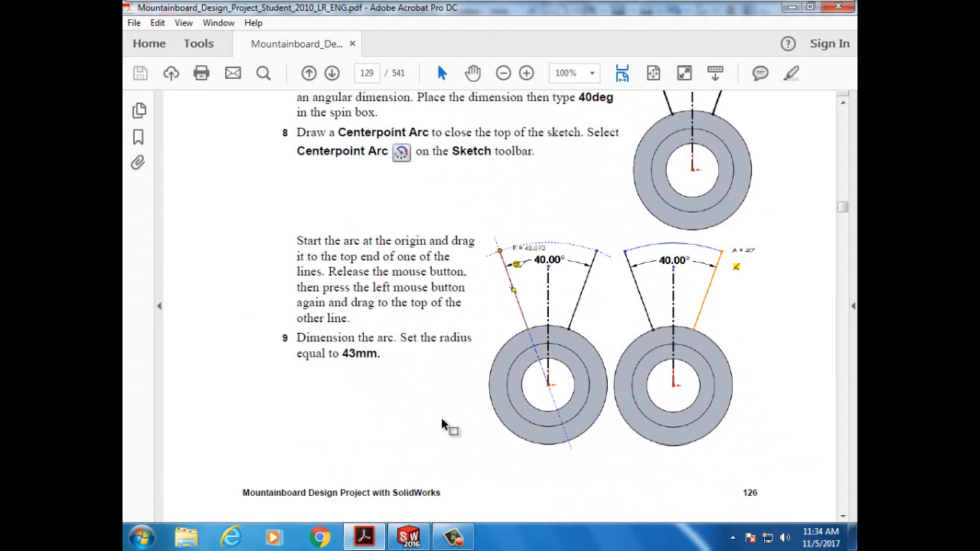
scroll(442, 426, up, 1)
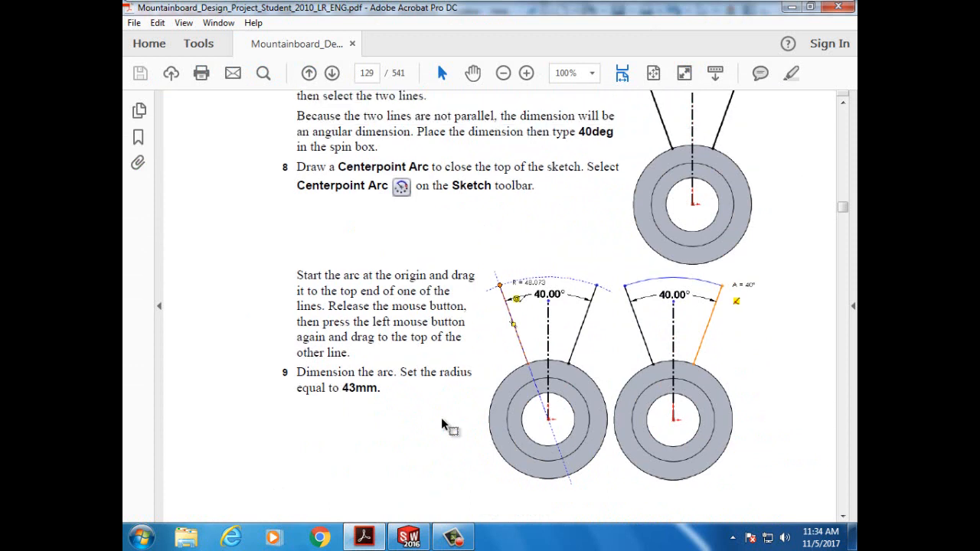
scroll(422, 389, up, 1)
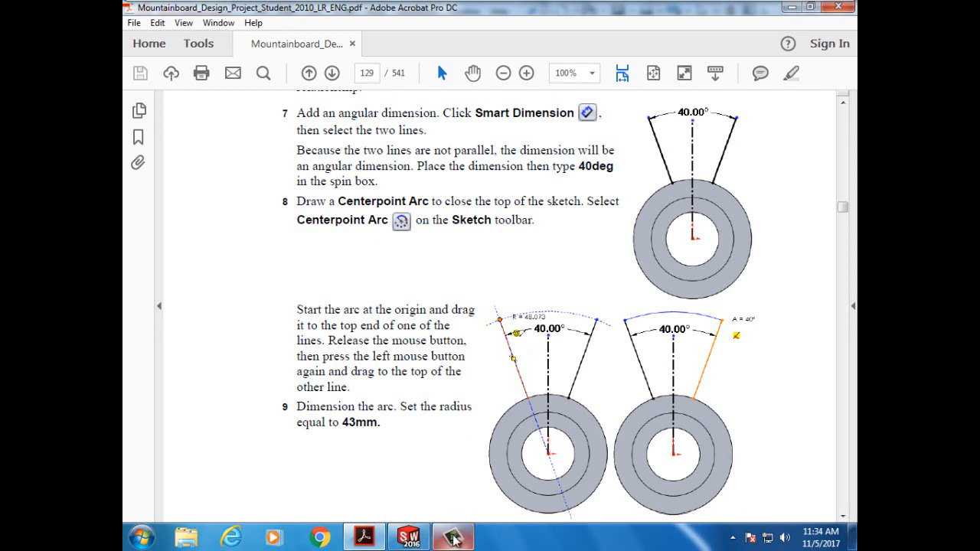
- Draw a Centerpoint Arc centred on the origin from the left line's top end to the right line's
mouse_move(455, 540)
mouse_move(406, 541)
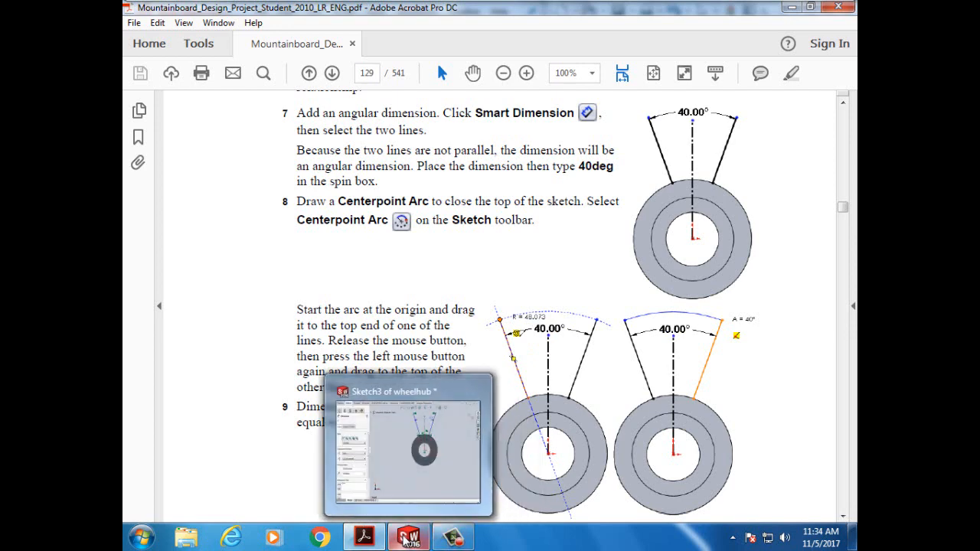
click(406, 541)
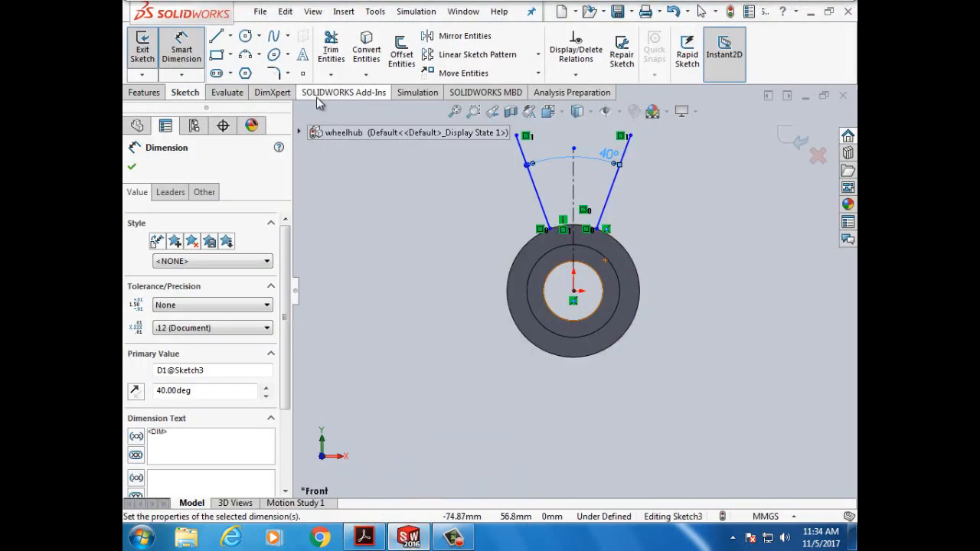
click(190, 59)
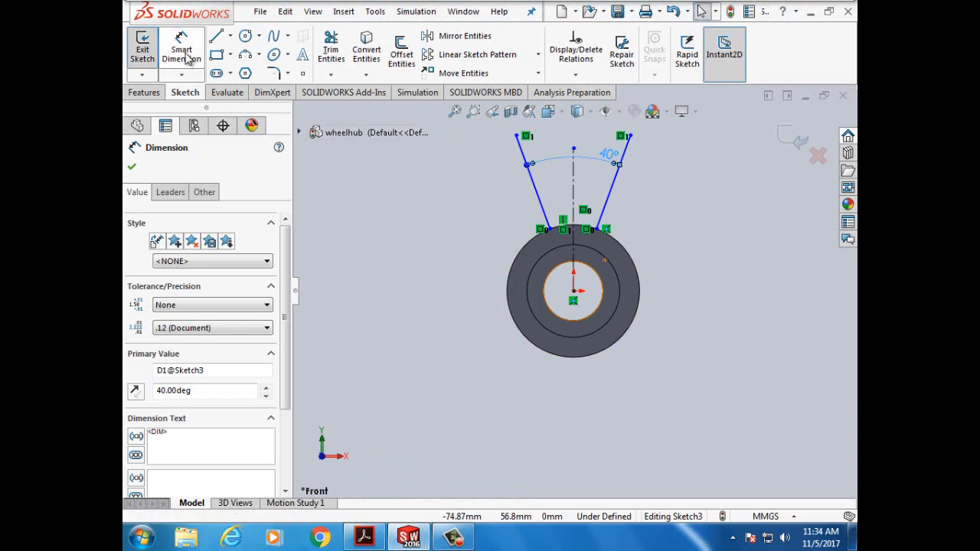
click(260, 56)
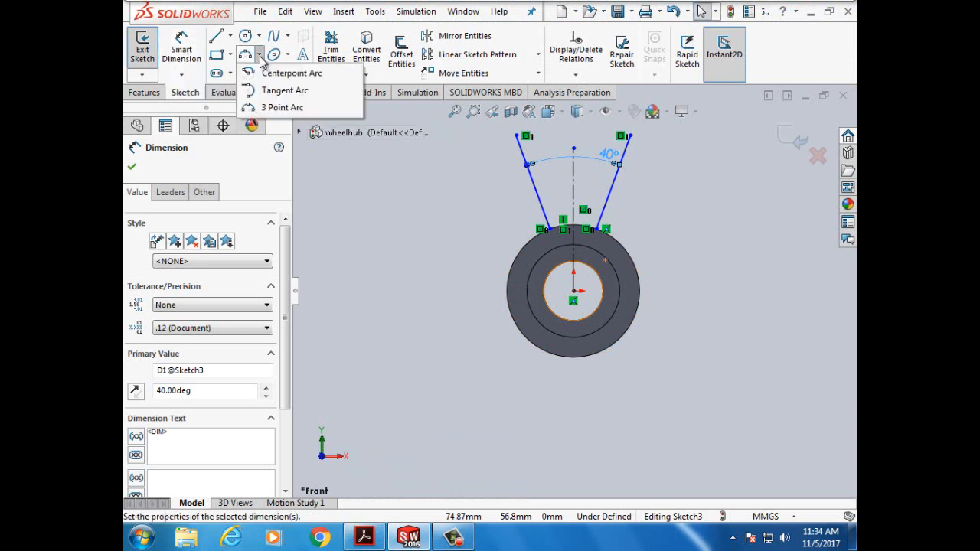
click(252, 74)
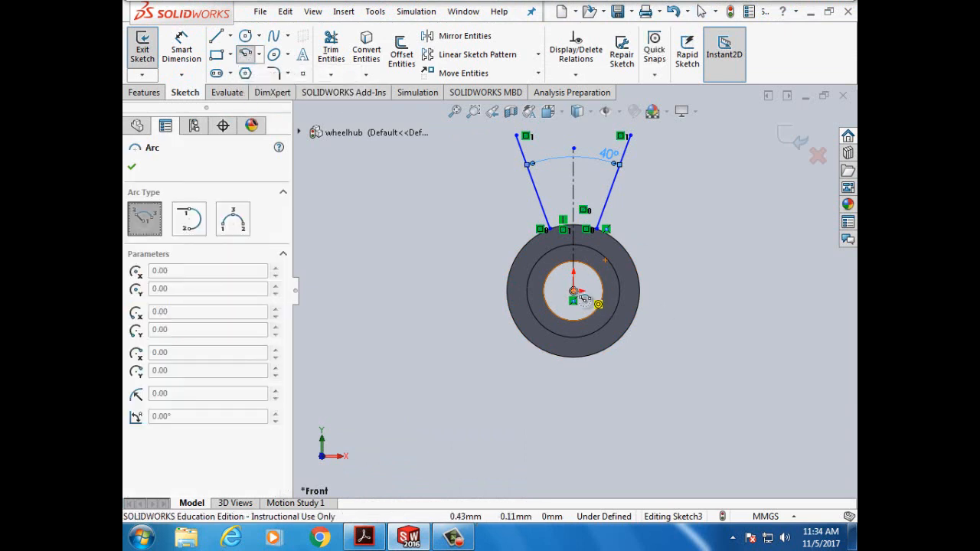
click(574, 291)
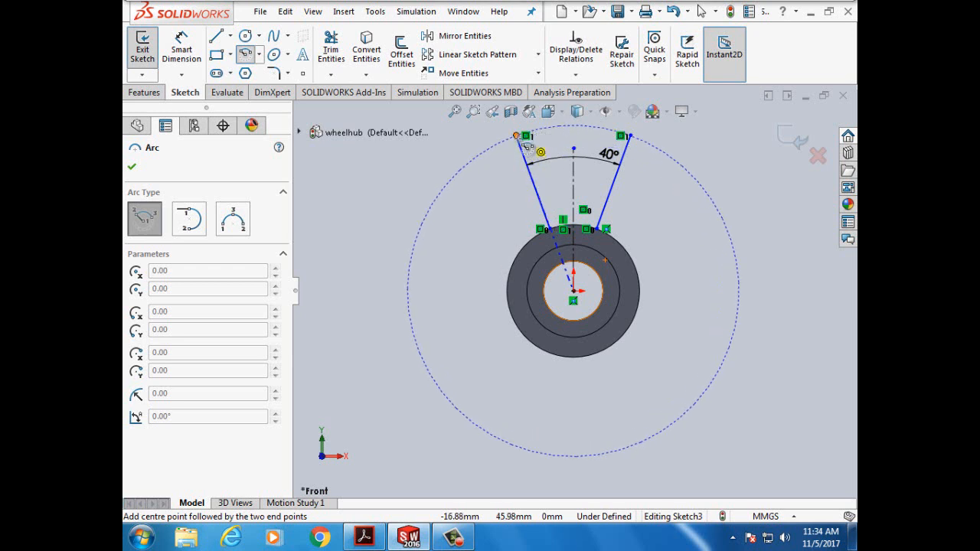
click(517, 135)
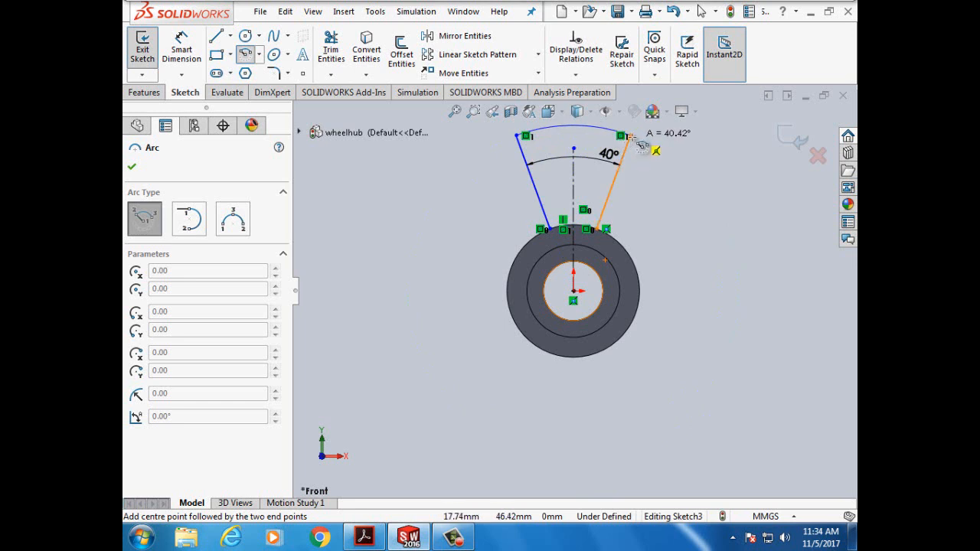
click(627, 136)
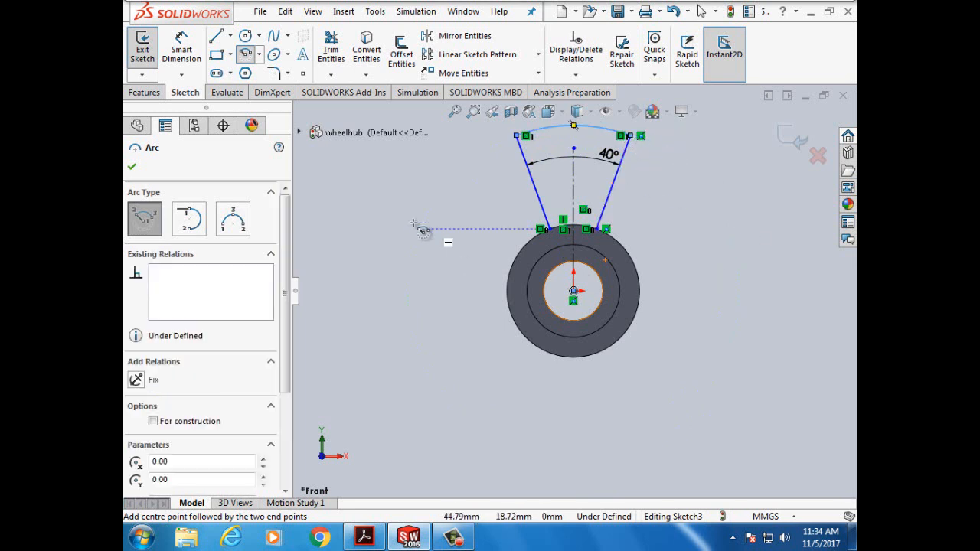
- Add a radius dimension to the capping arc and set it to 43mm
click(131, 166)
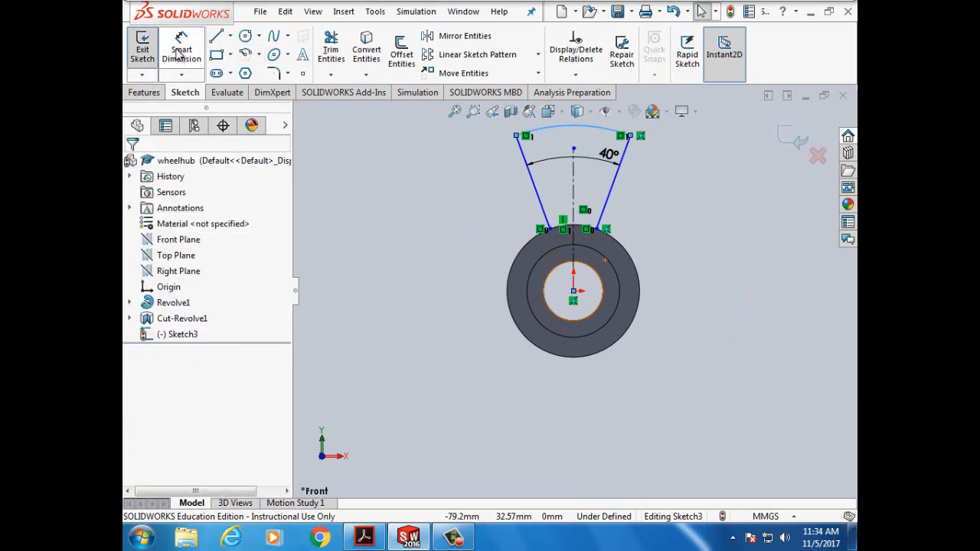
click(180, 54)
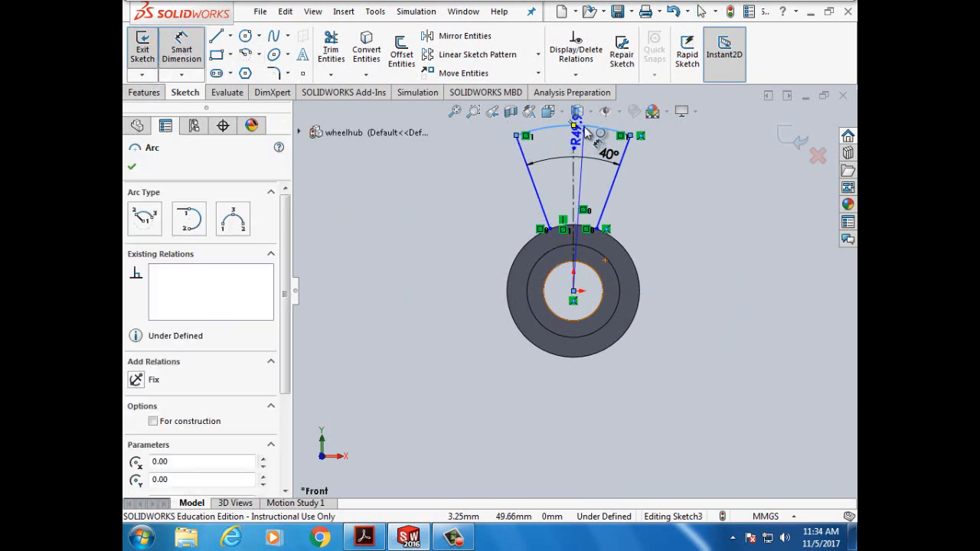
click(591, 132)
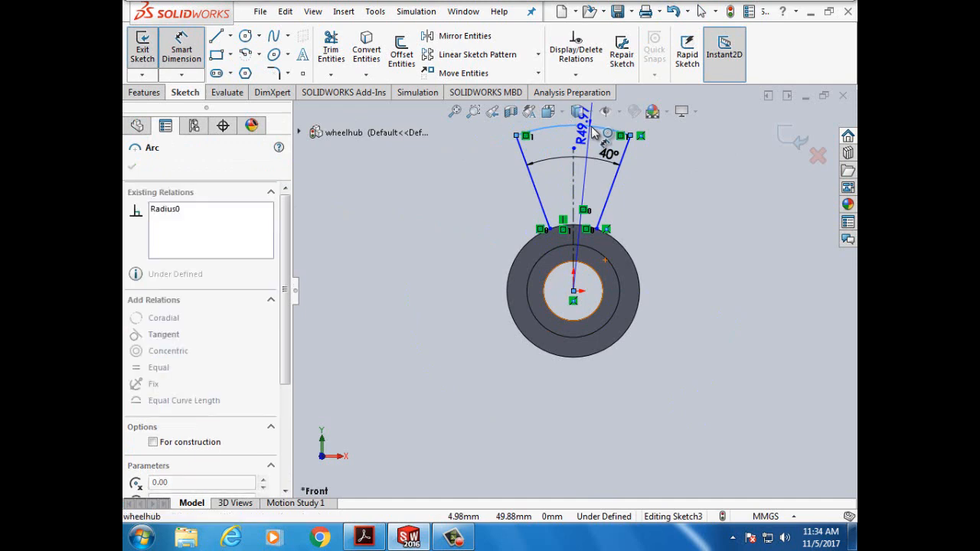
click(720, 216)
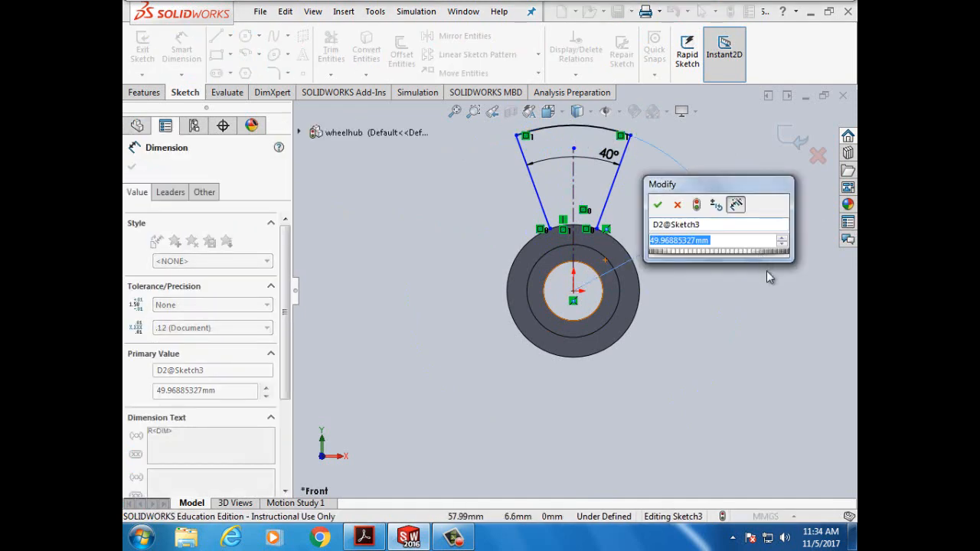
click(364, 537)
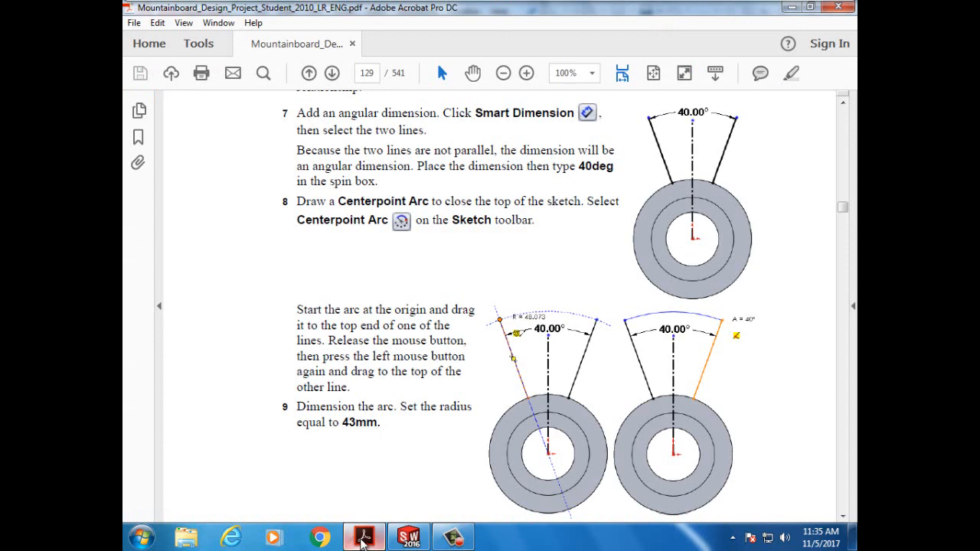
click(364, 536)
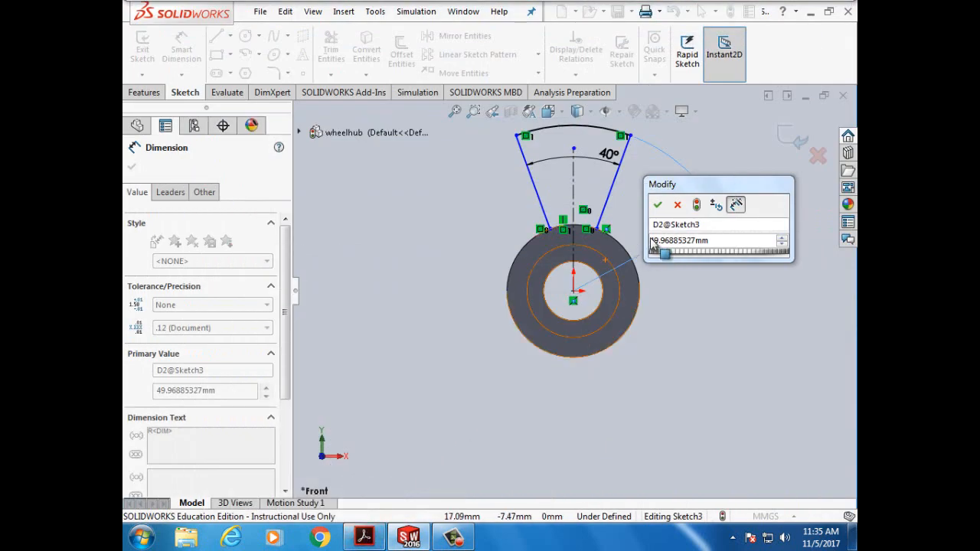
click(719, 242)
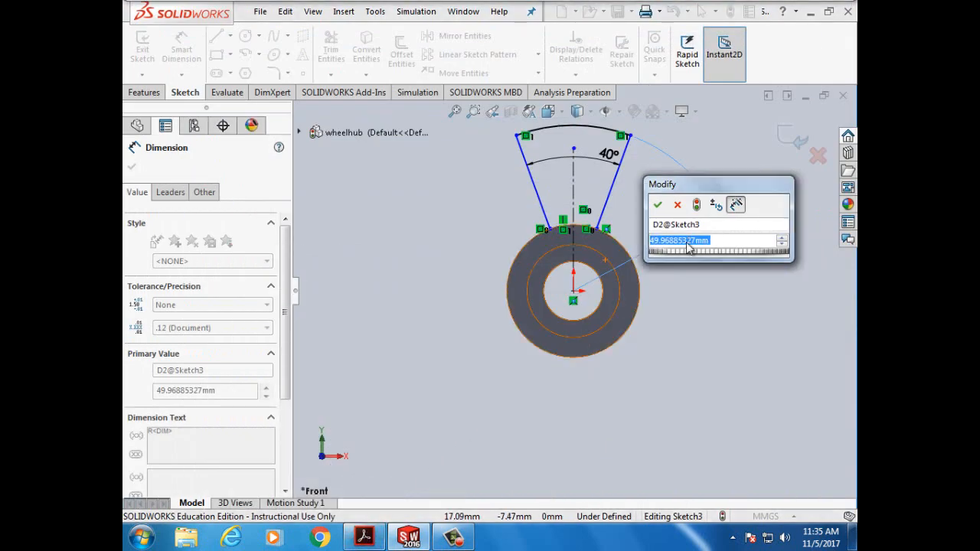
text(43mm)
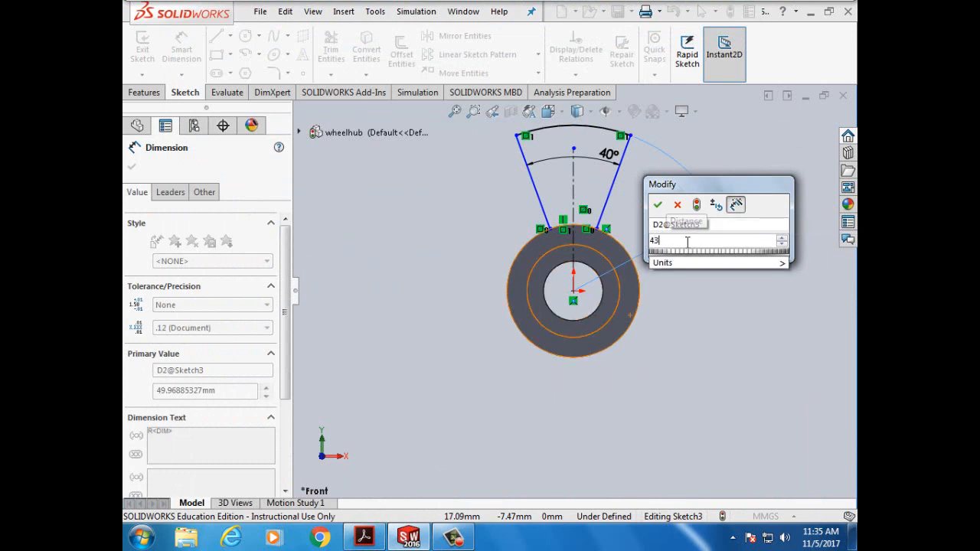
click(657, 205)
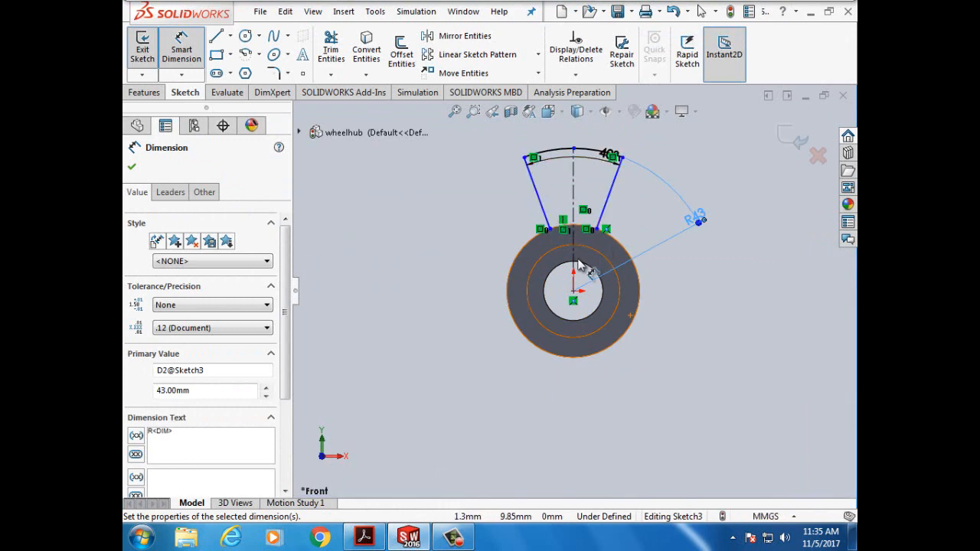
- Scroll the tutorial PDF to page 130, Task 5 — Close the sketch geometry
click(365, 538)
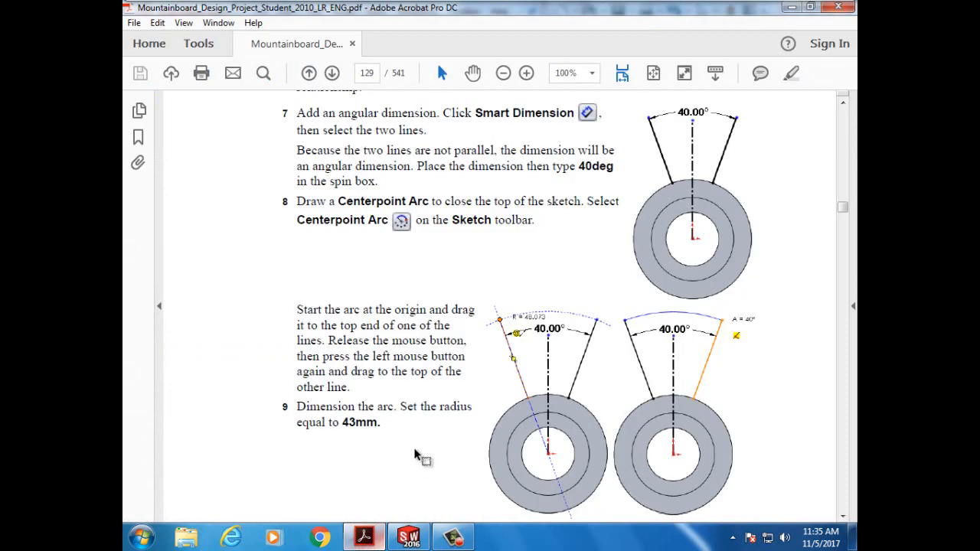
scroll(416, 441, down, 10)
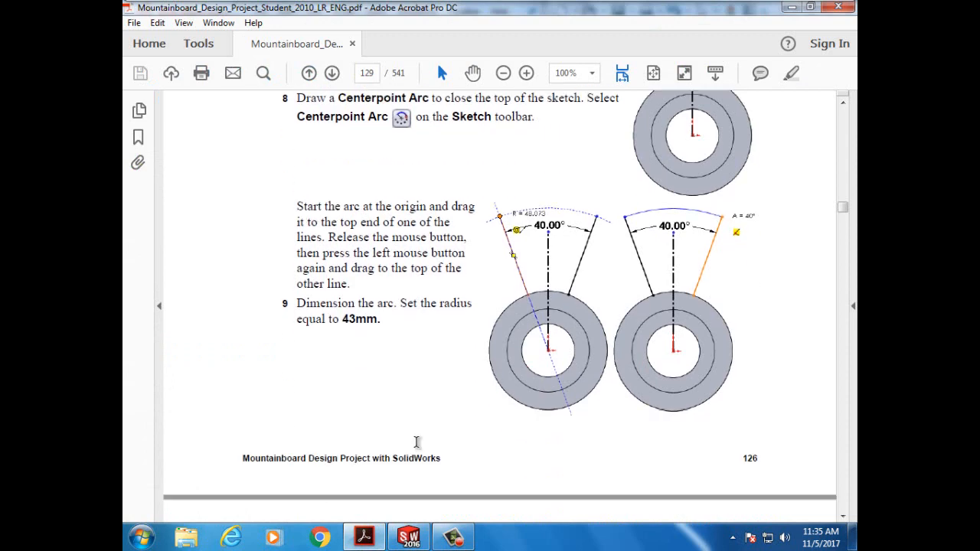
scroll(417, 442, down, 3)
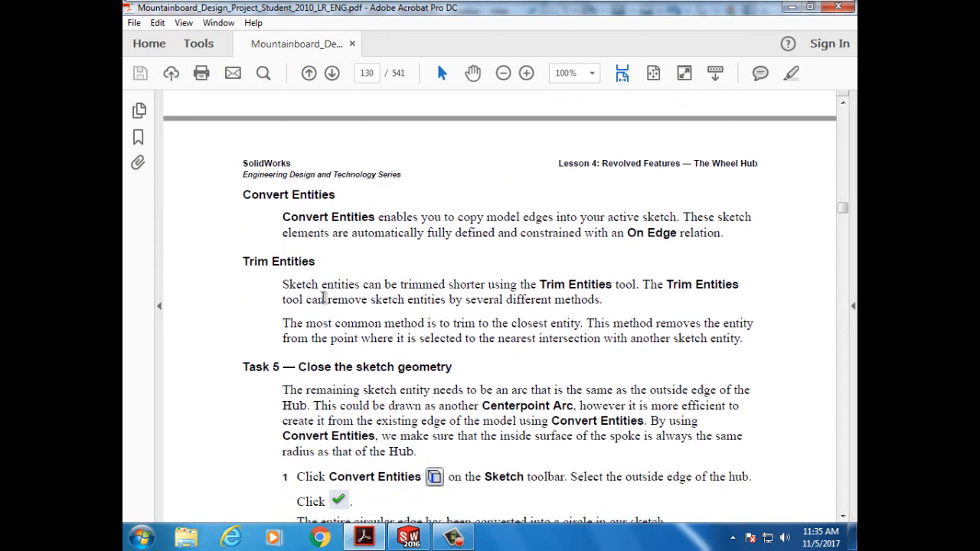
scroll(326, 301, down, 3)
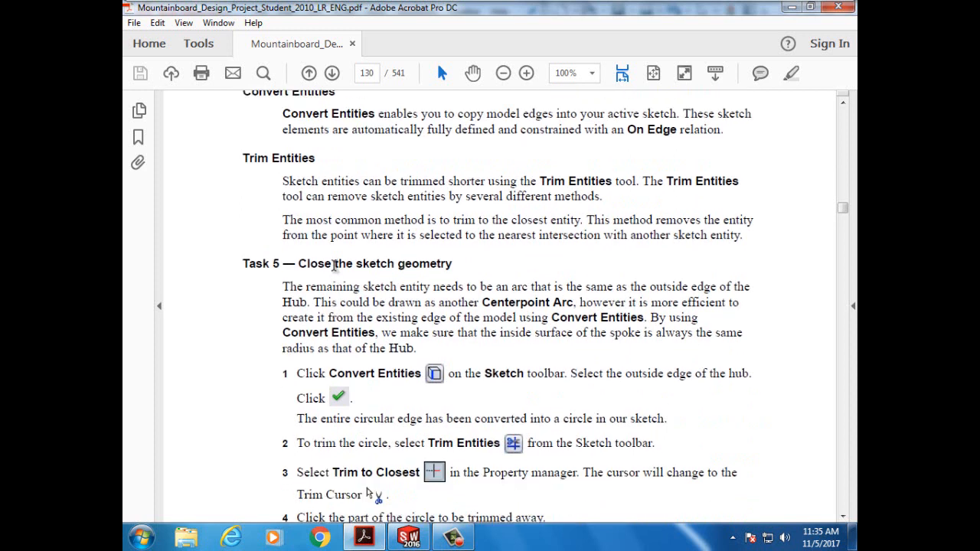
scroll(334, 265, down, 1)
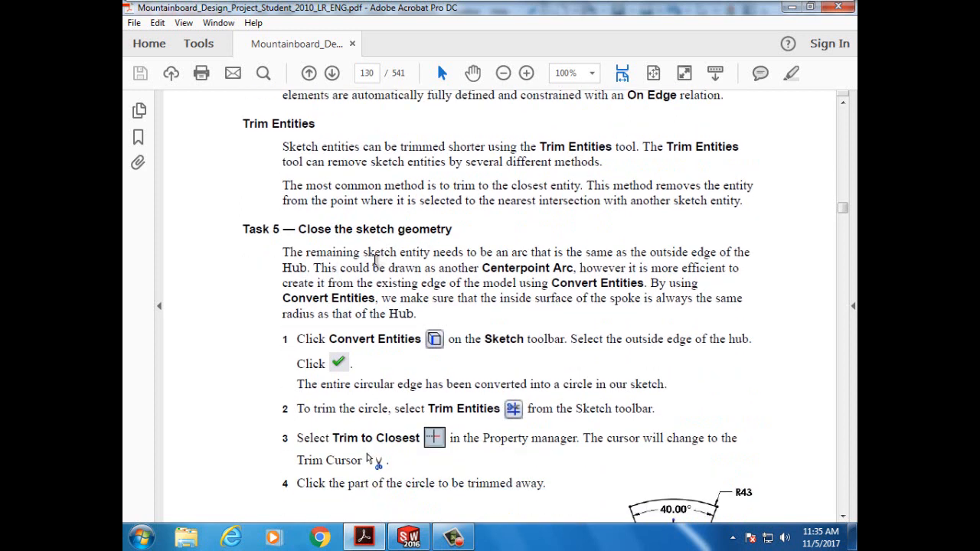
scroll(389, 278, down, 2)
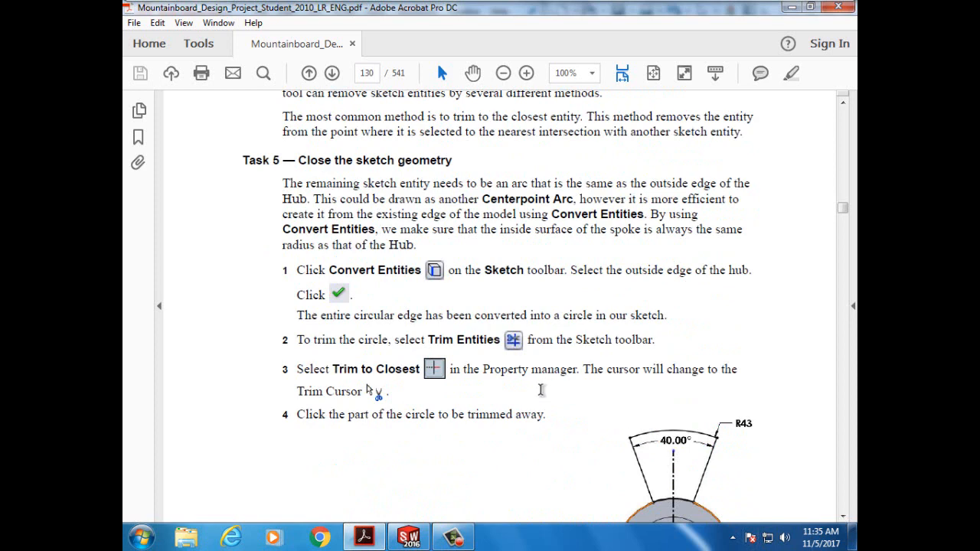
scroll(553, 421, down, 2)
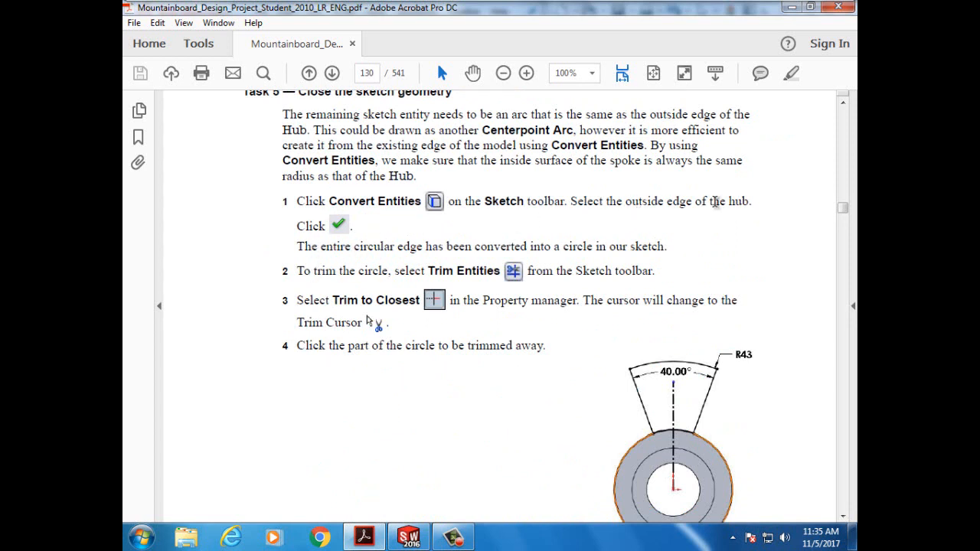
- Back in SolidWorks, close the Dimension properties, keeping the 40° and R43 dimensions
click(409, 539)
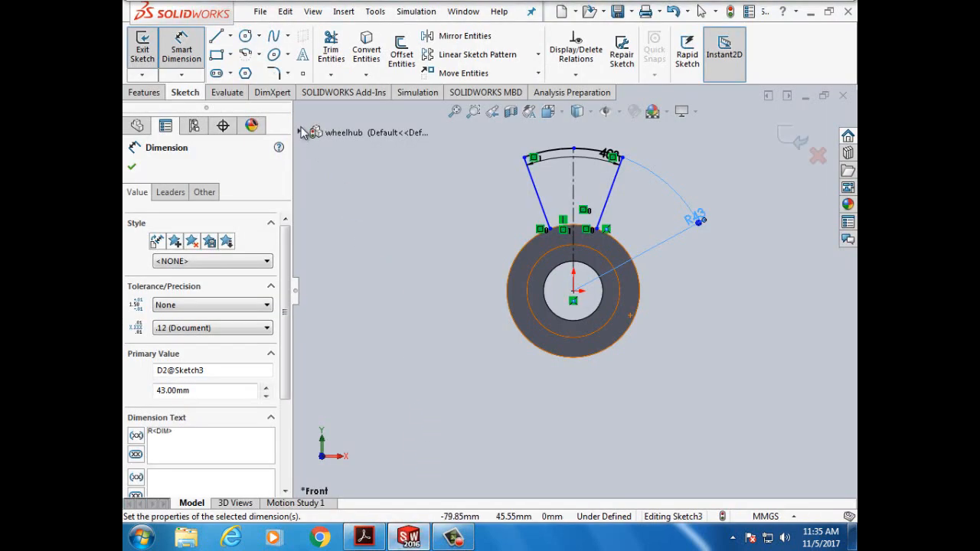
click(366, 75)
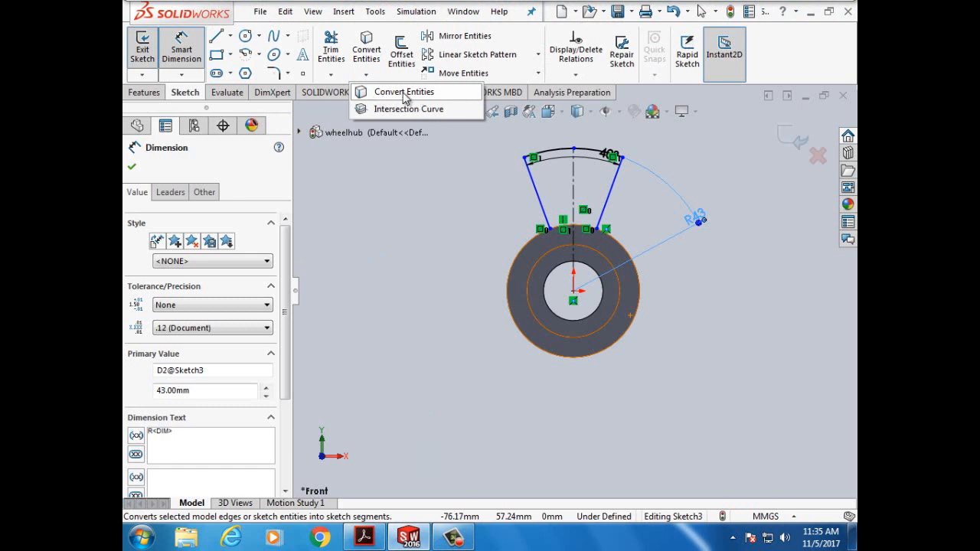
click(132, 169)
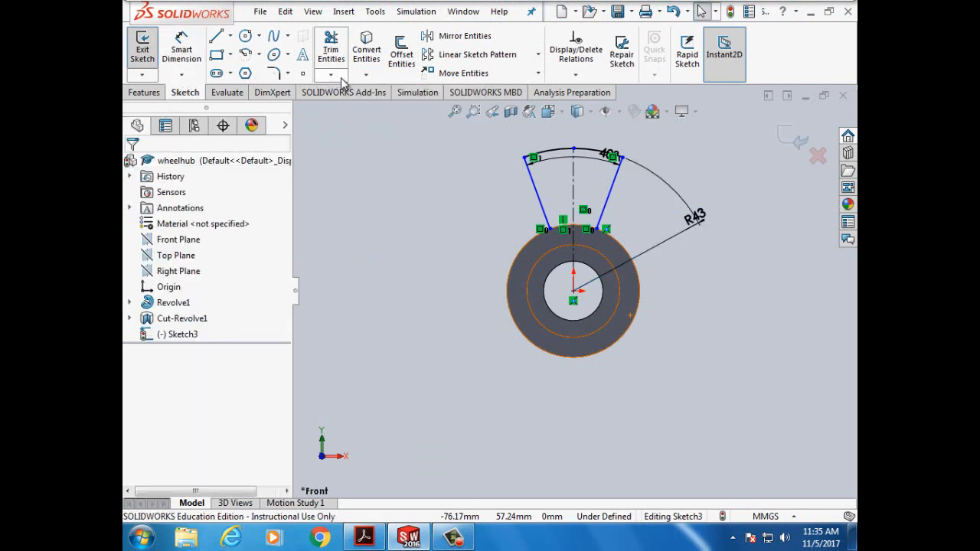
- Pick the hub's outer circular edge for Convert Entities, then bring the tutorial PDF forward
click(368, 54)
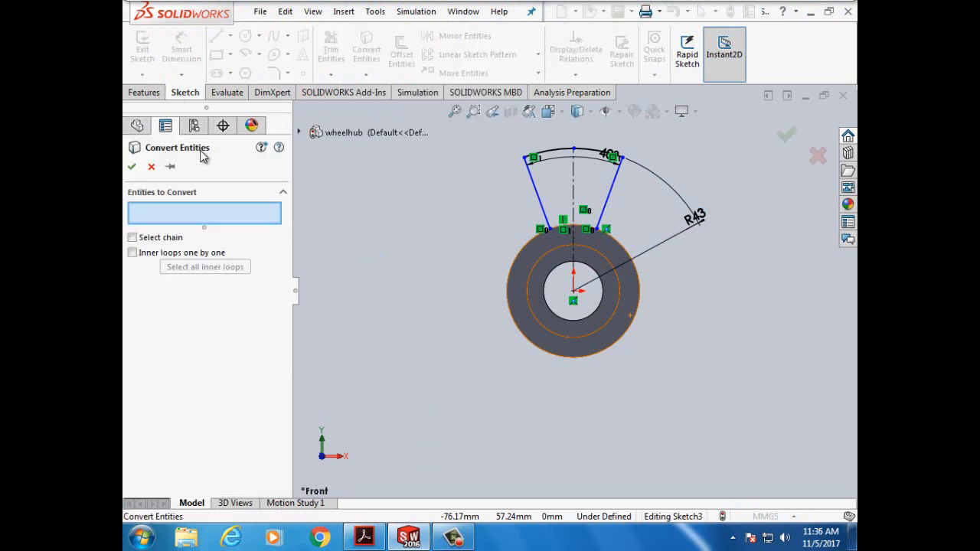
click(525, 244)
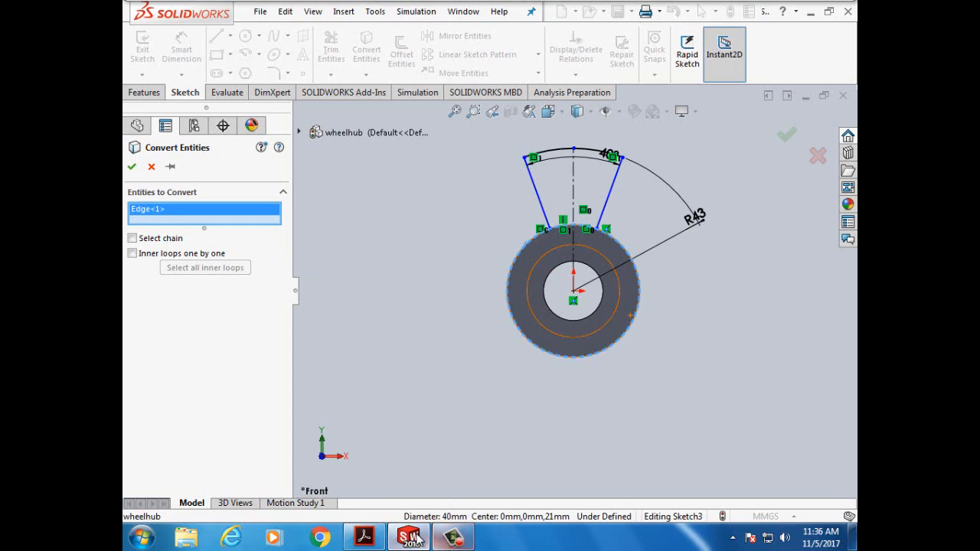
click(367, 536)
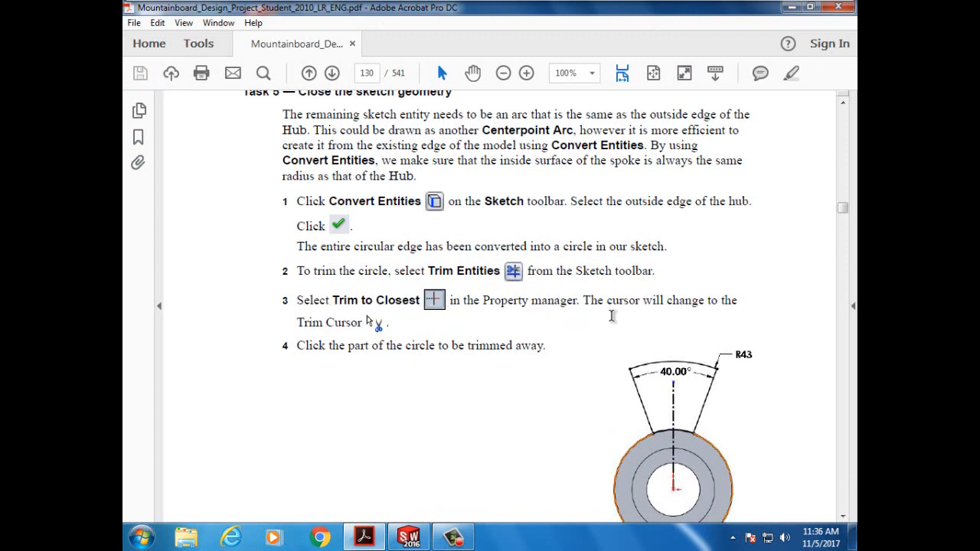
- Read the tutorial's trim steps, then return to the SOLIDWORKS sketch
scroll(436, 360, down, 1)
scroll(473, 337, down, 1)
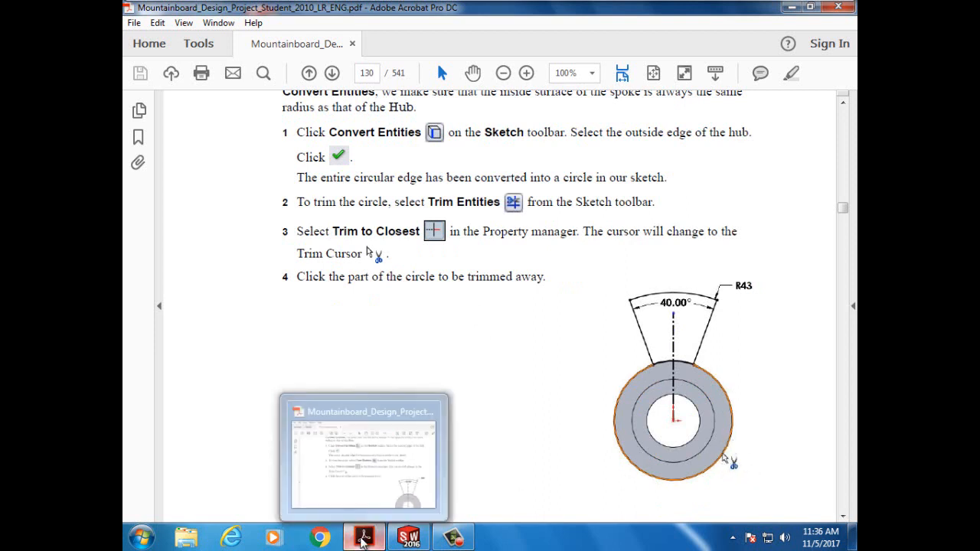
click(400, 538)
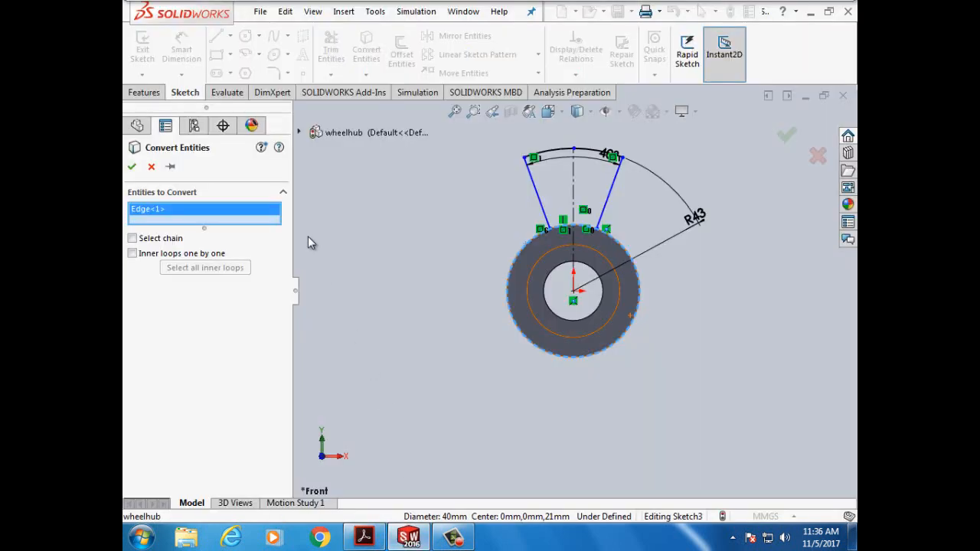
- Convert the hub's outer edge into a sketch circle and start Trim to closest near the hub top
click(132, 166)
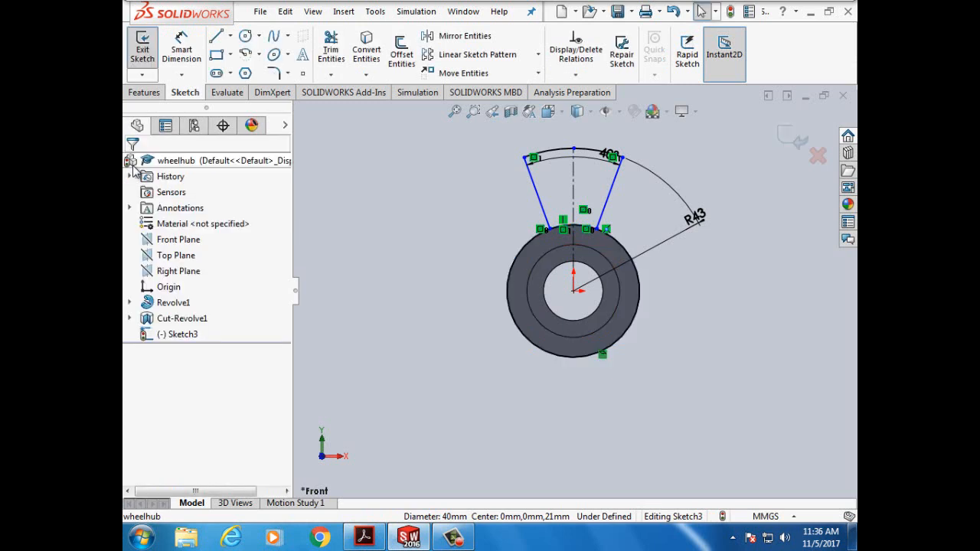
click(334, 61)
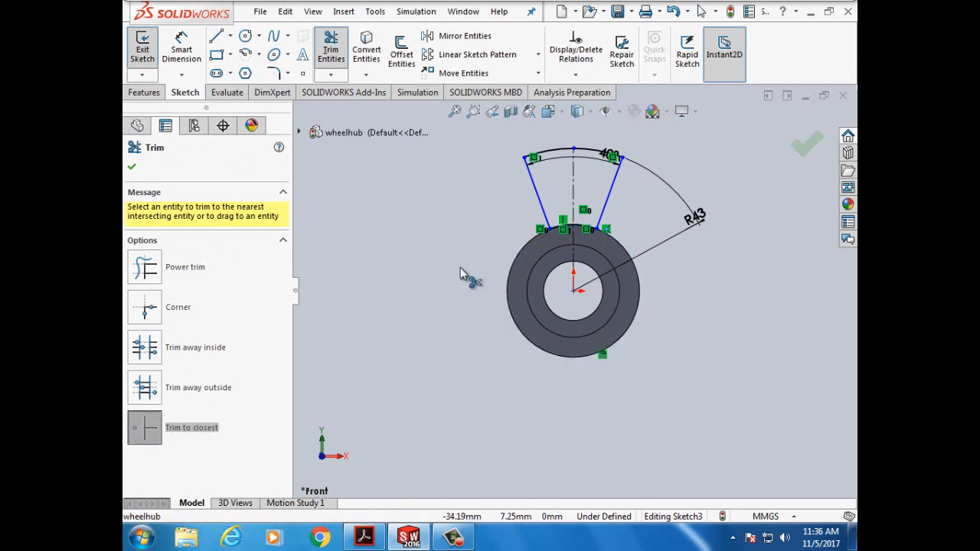
scroll(536, 267, down, 5)
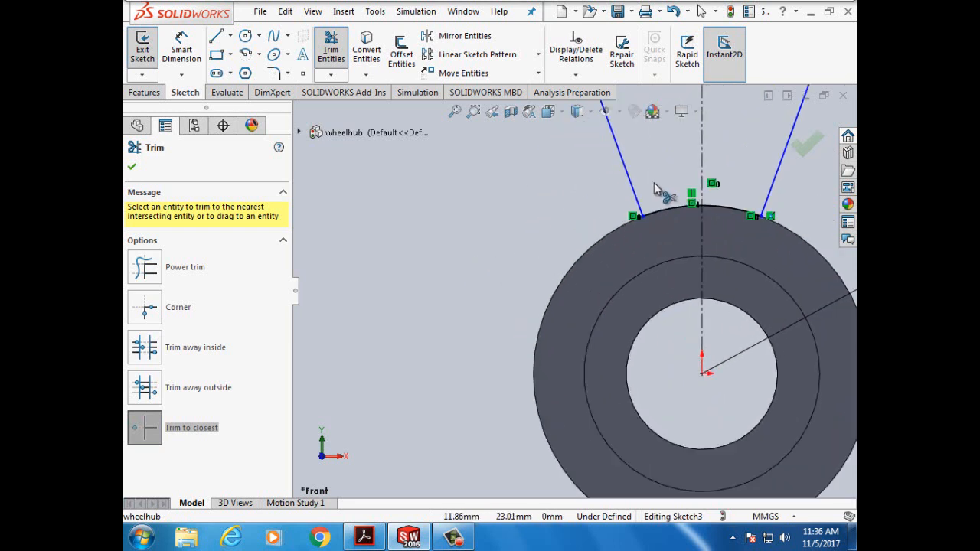
scroll(654, 170, down, 2)
scroll(666, 176, down, 2)
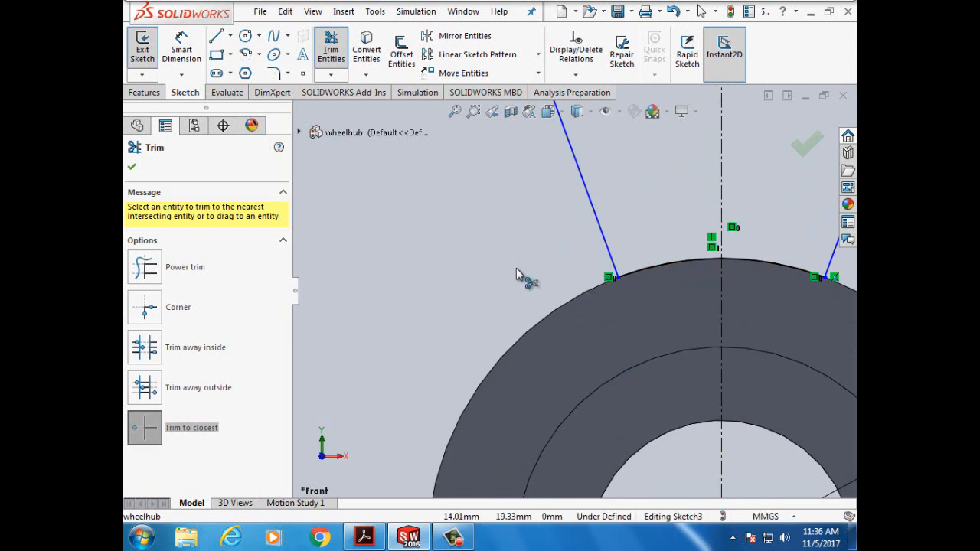
scroll(516, 268, up, 5)
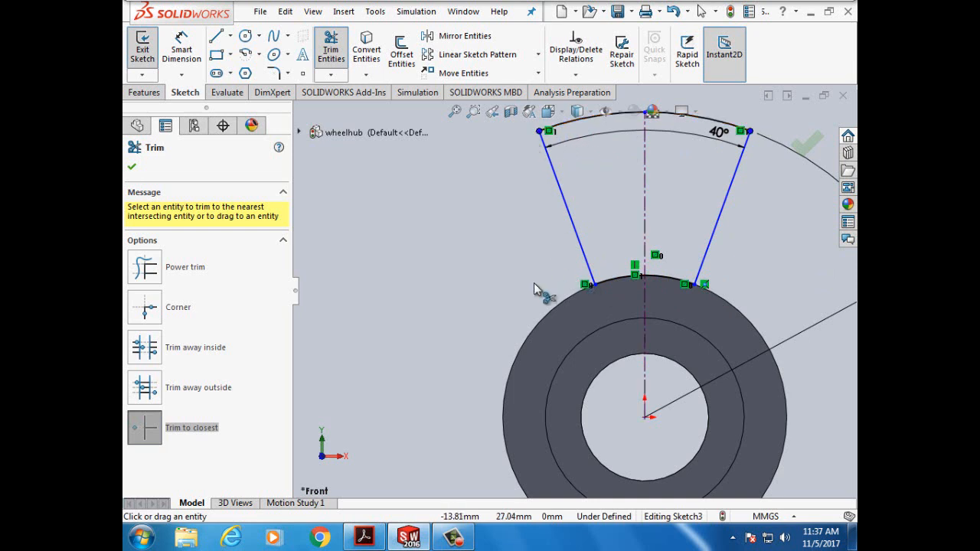
- Read ahead to page 131's Task 6 — Extrude the Spoke, then return to SOLIDWORKS
click(366, 538)
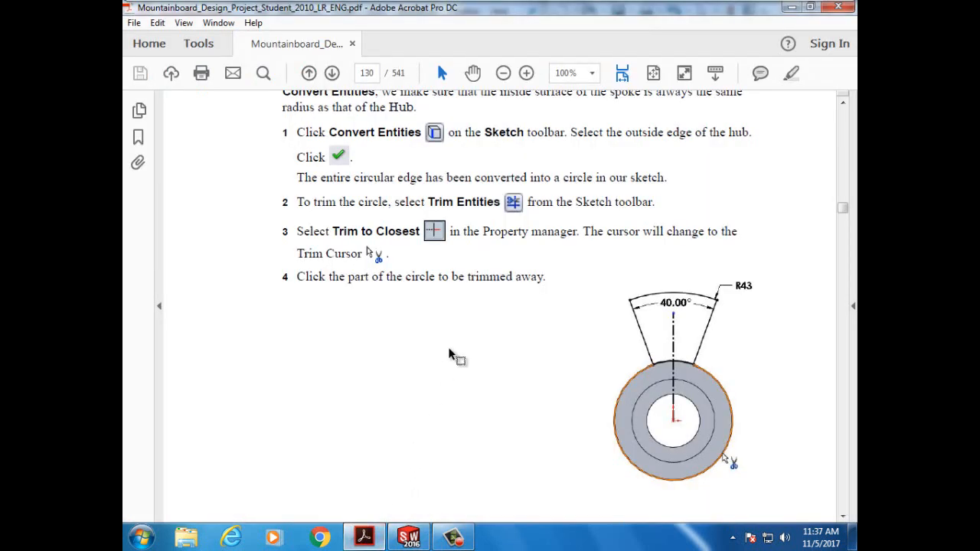
scroll(452, 356, down, 12)
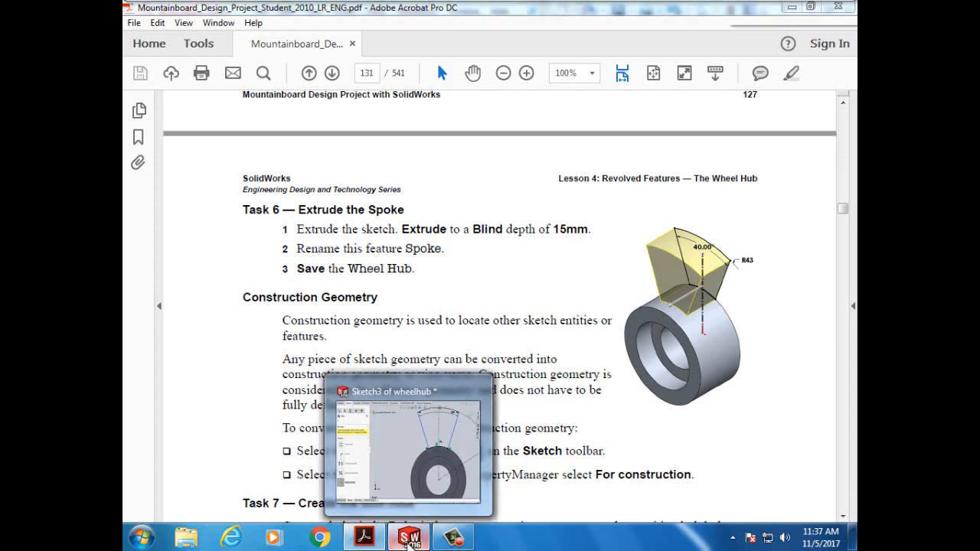
click(398, 391)
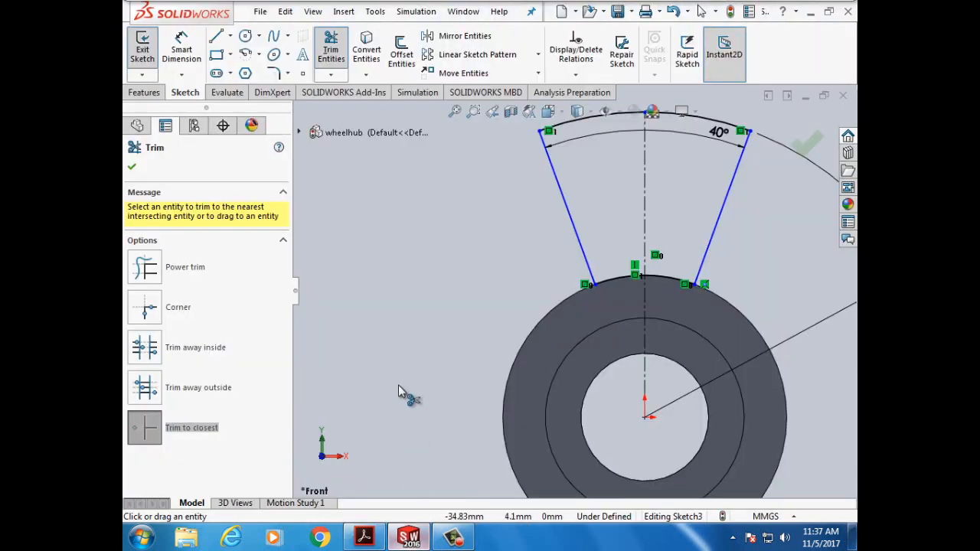
- Finish trimming and extrude the spoke sketch Blind to 15mm
click(131, 167)
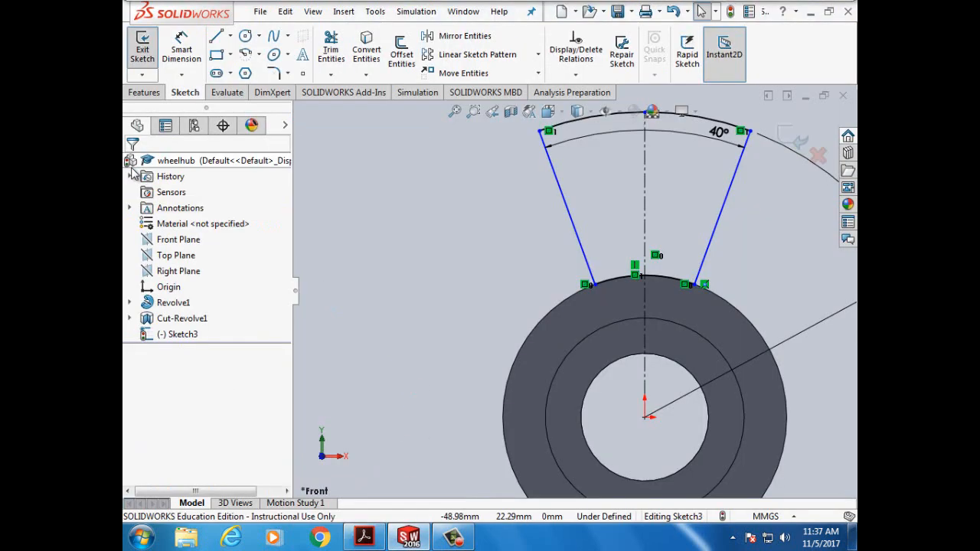
click(145, 93)
click(151, 63)
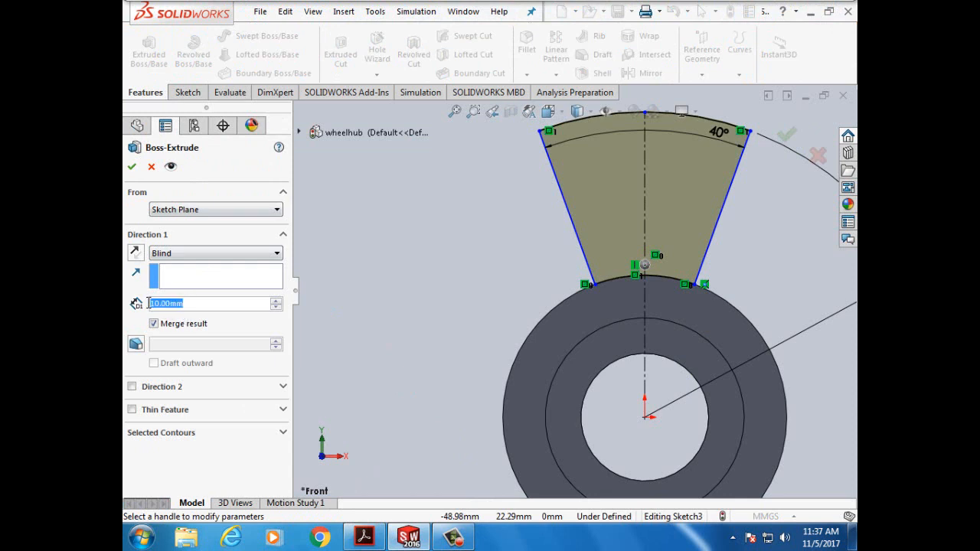
text(15mm)
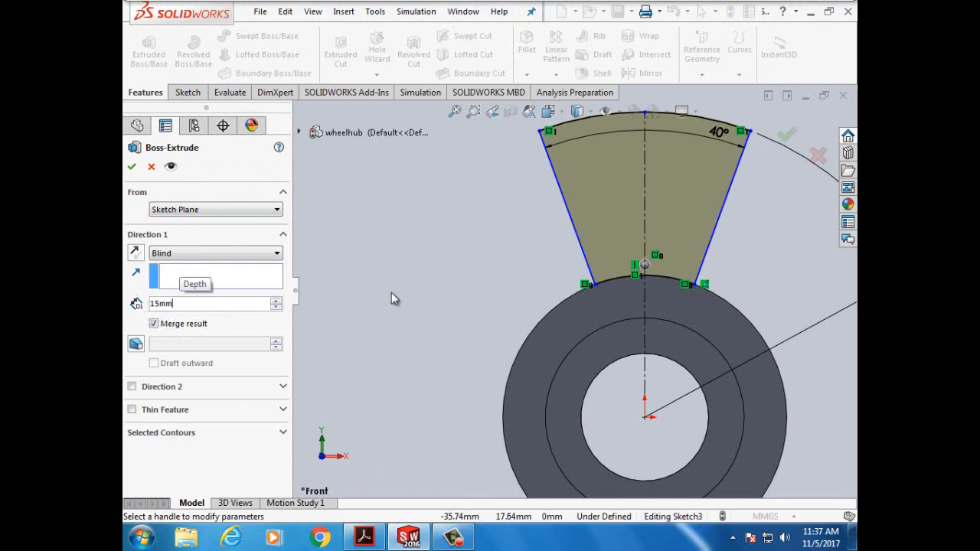
key(Return)
- Check the 15 mm extrusion from several angles and accept it as Boss-Extrude1
key(Right)
key(Right)
key(Right)
key(Right)
key(Right)
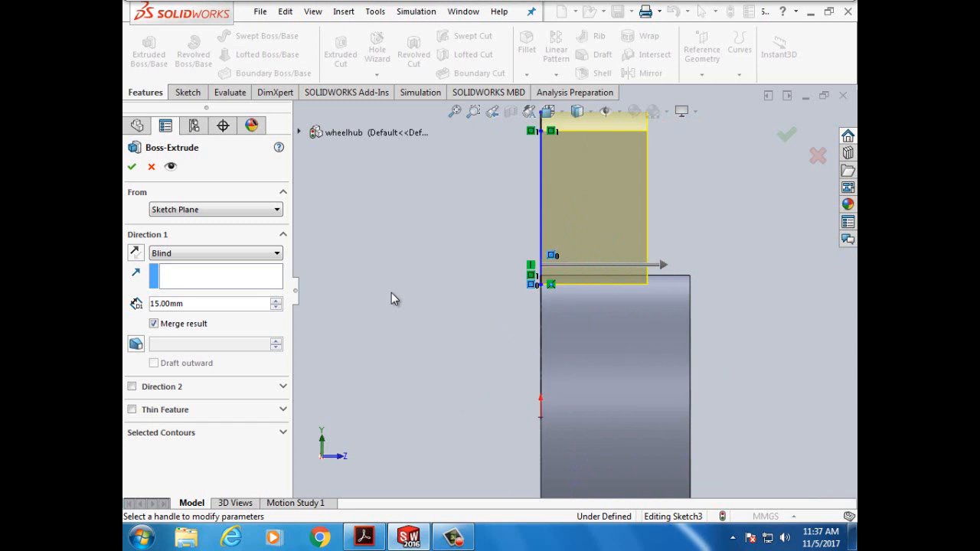
key(Right)
key(Right)
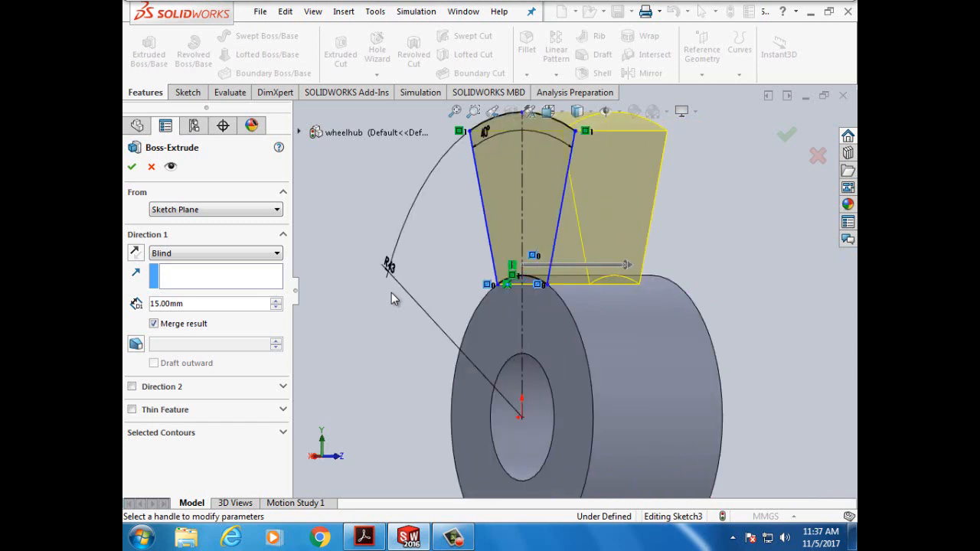
key(Left)
key(Left)
key(Left)
key(Left)
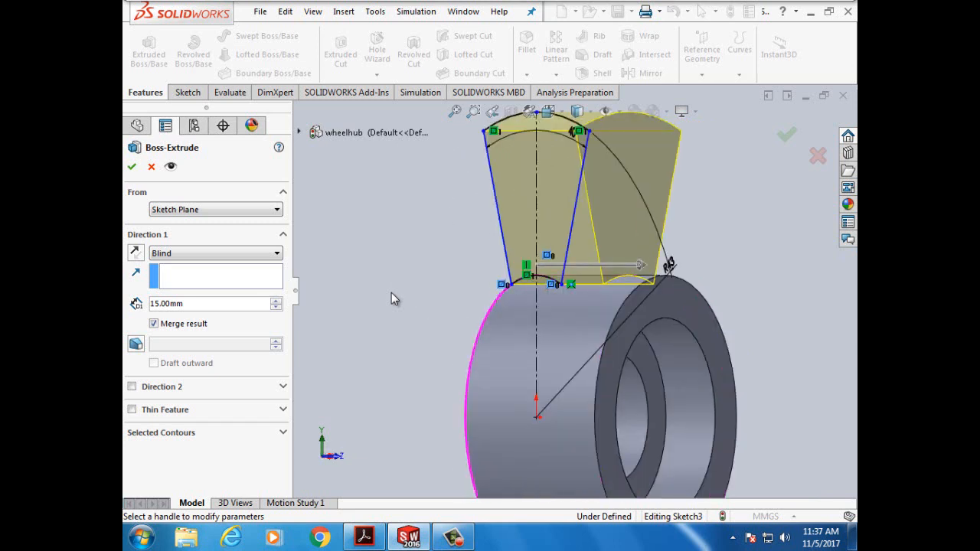
key(Left)
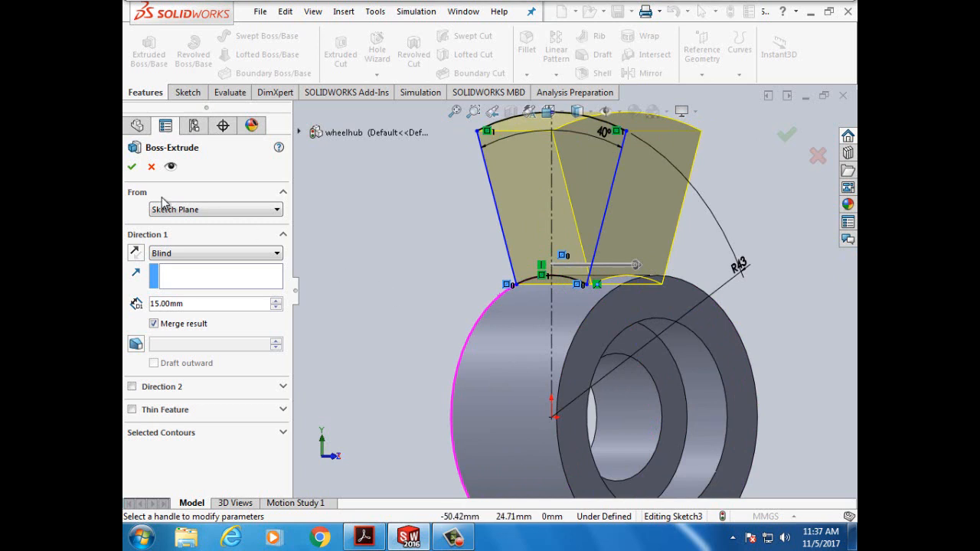
click(132, 166)
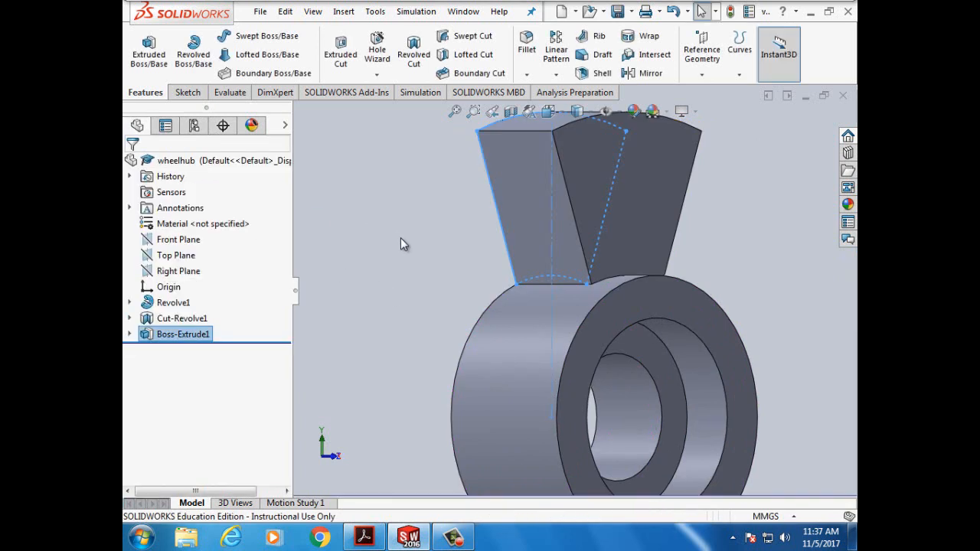
key(Right)
key(Right)
key(Left)
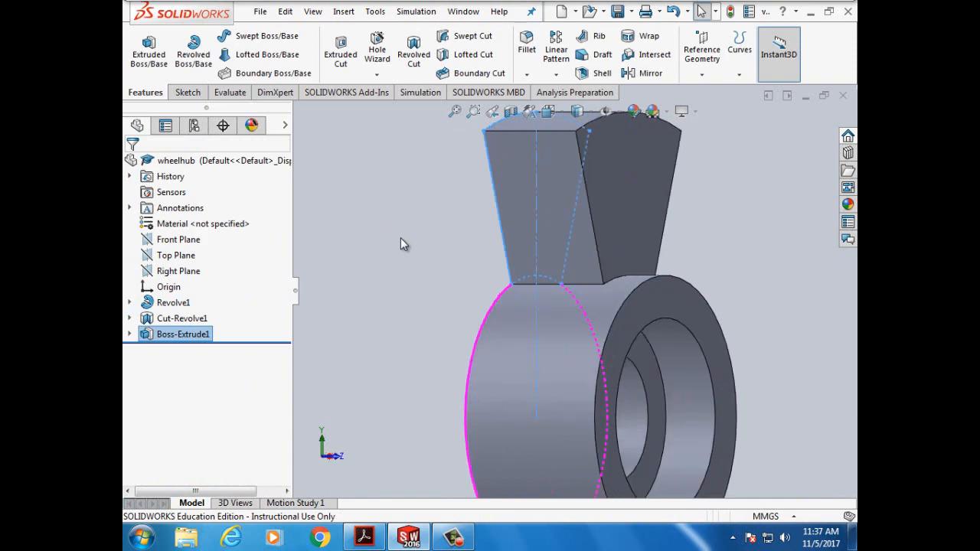
click(363, 537)
scroll(639, 281, down, 6)
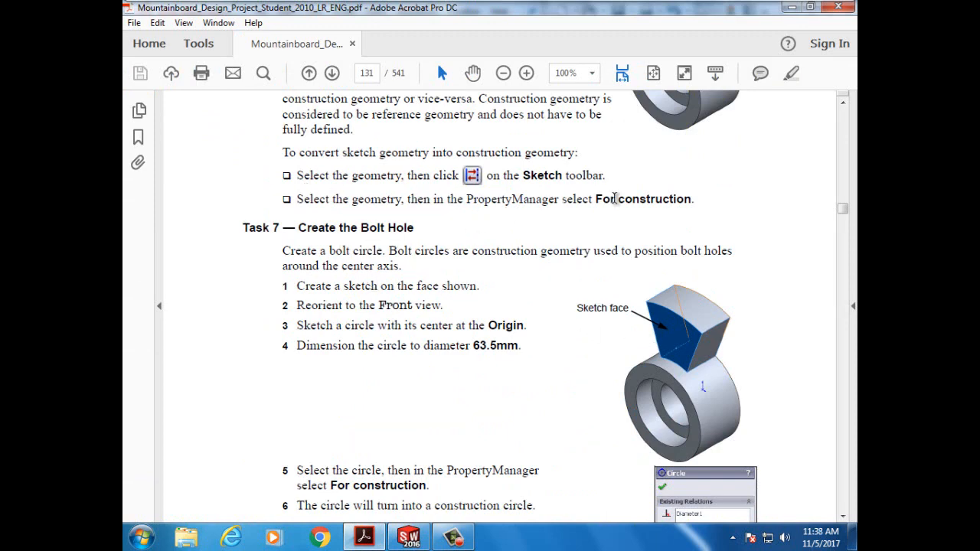
drag(244, 230, 411, 234)
scroll(490, 268, down, 1)
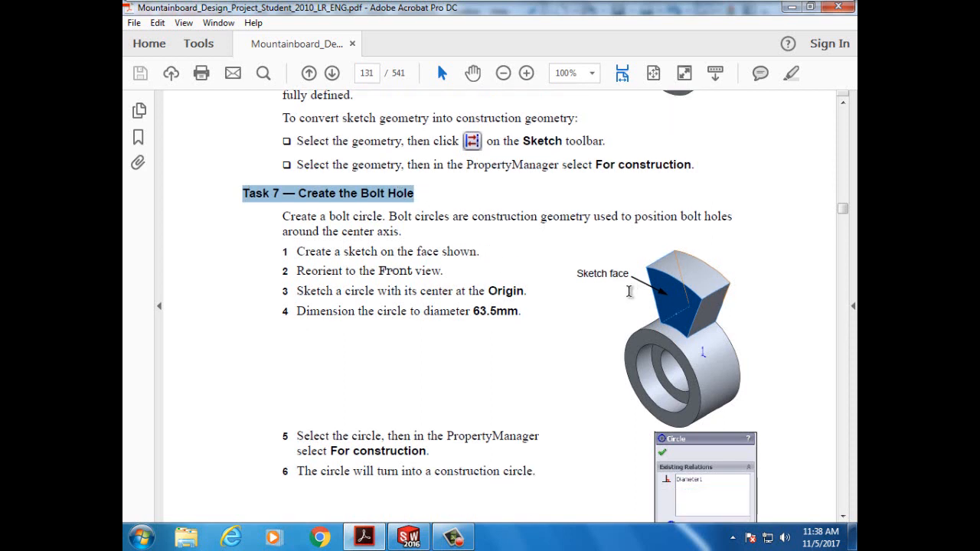
scroll(547, 324, down, 2)
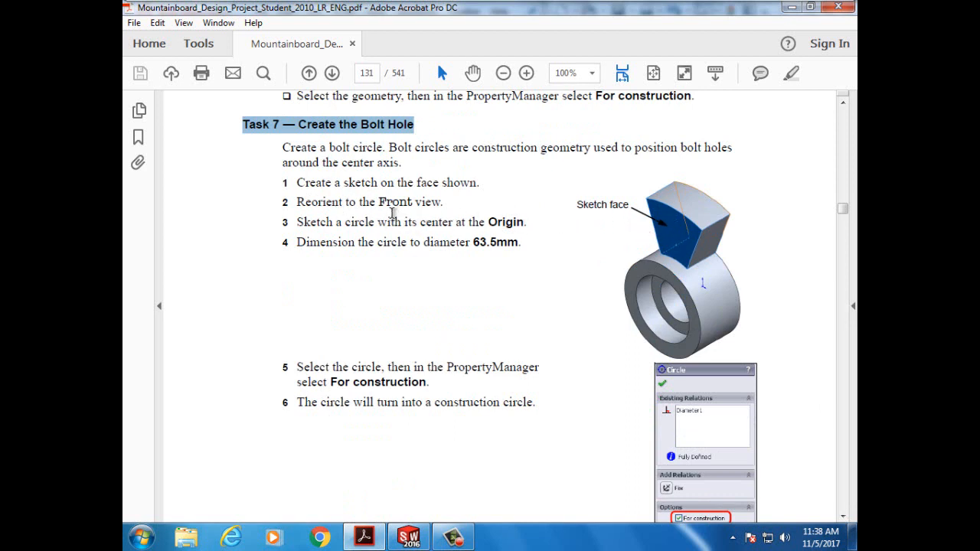
scroll(393, 213, down, 1)
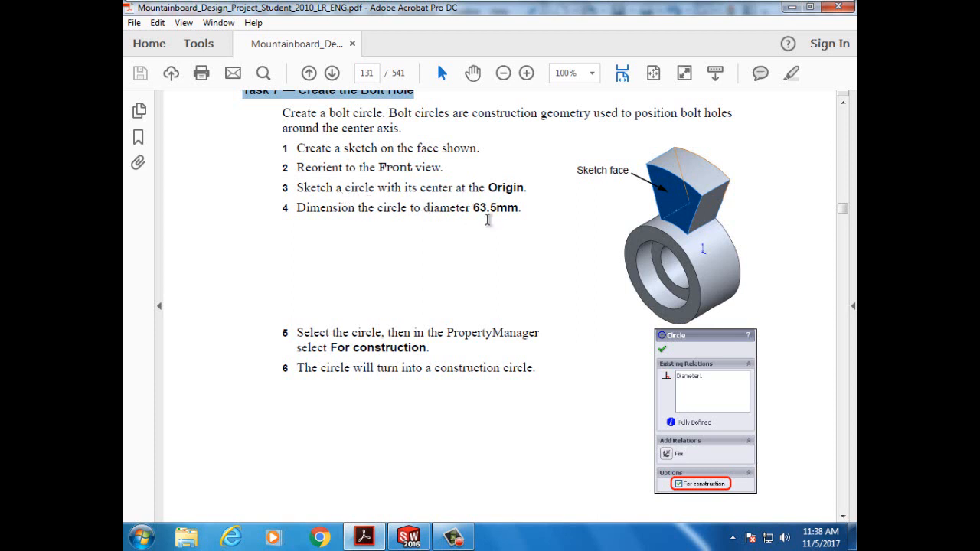
scroll(492, 225, down, 1)
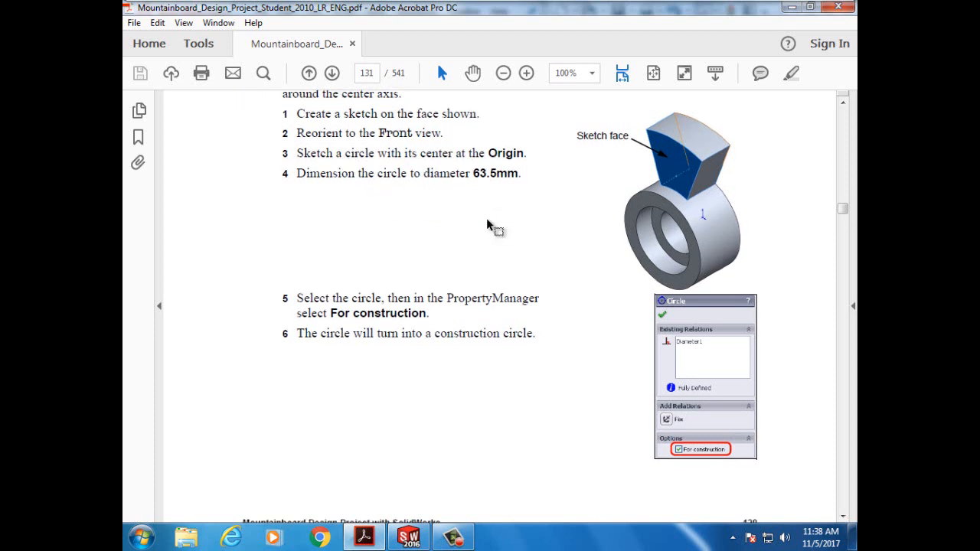
scroll(491, 226, down, 10)
scroll(487, 220, down, 2)
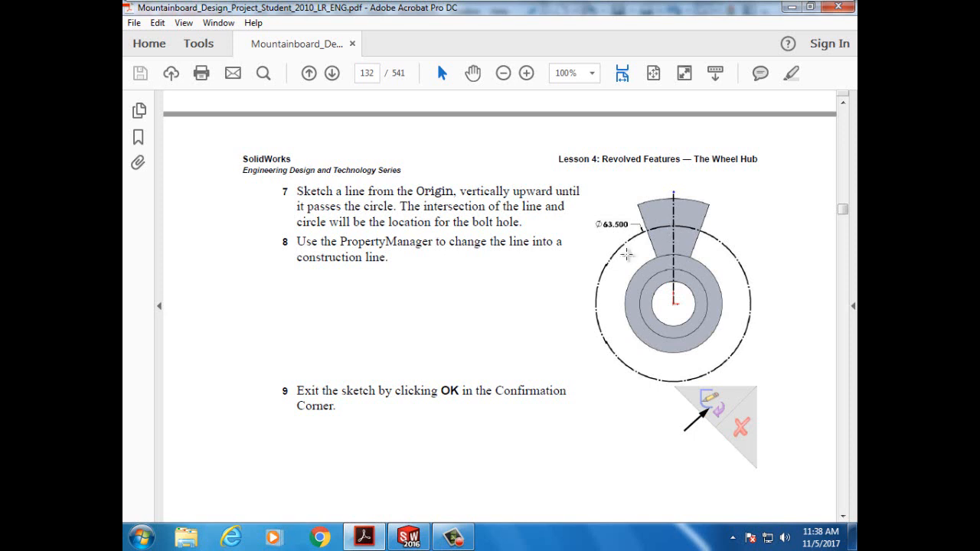
scroll(673, 233, up, 2)
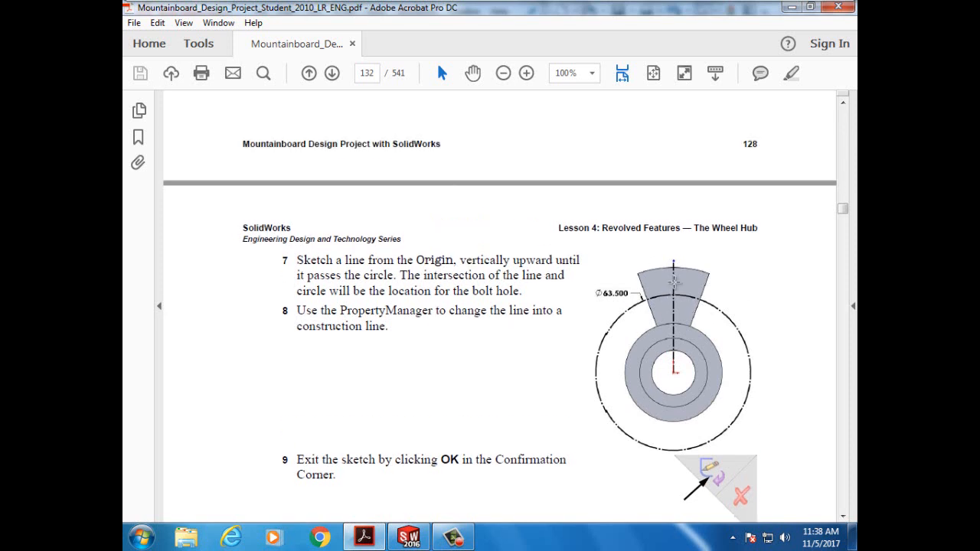
scroll(617, 268, up, 6)
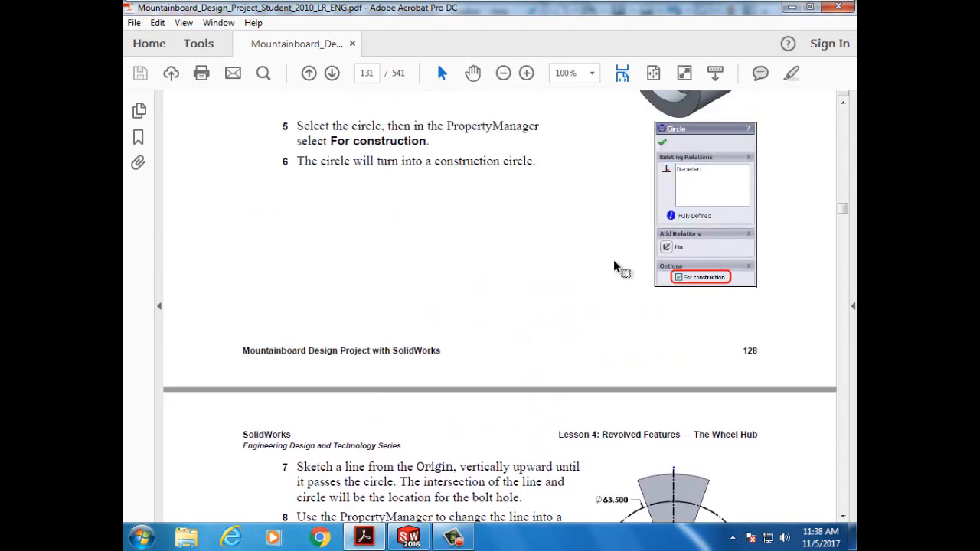
scroll(616, 268, up, 4)
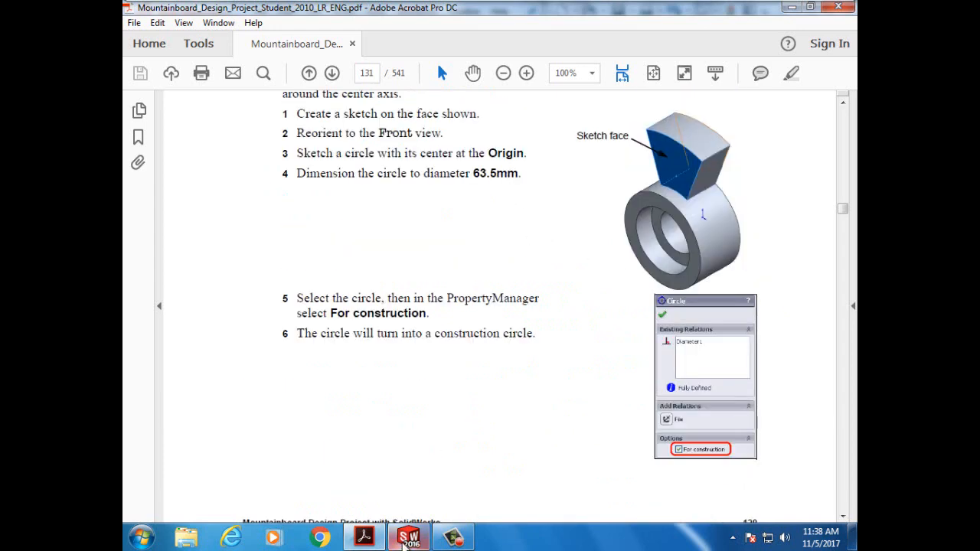
click(409, 539)
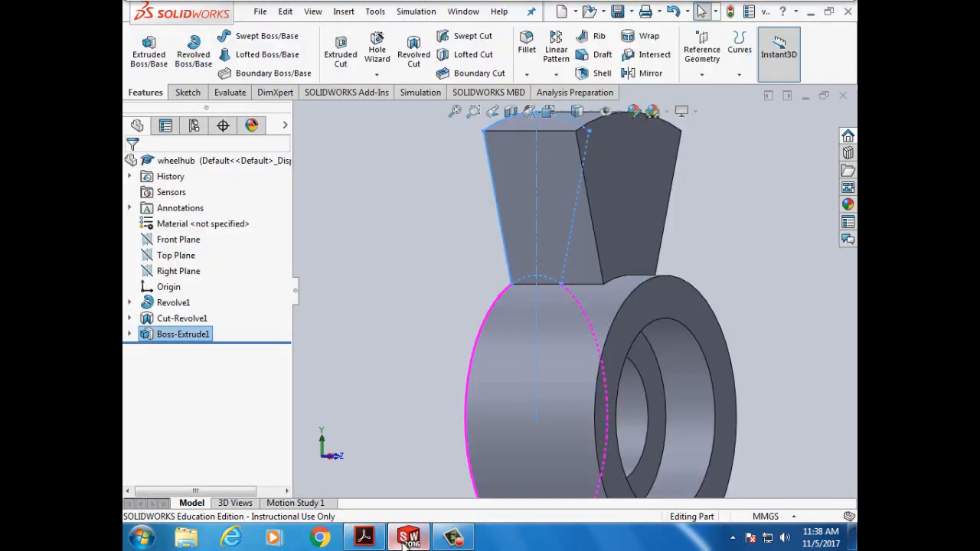
- View the wheel hub from the Front and select the fan-shaped spoke face
click(556, 113)
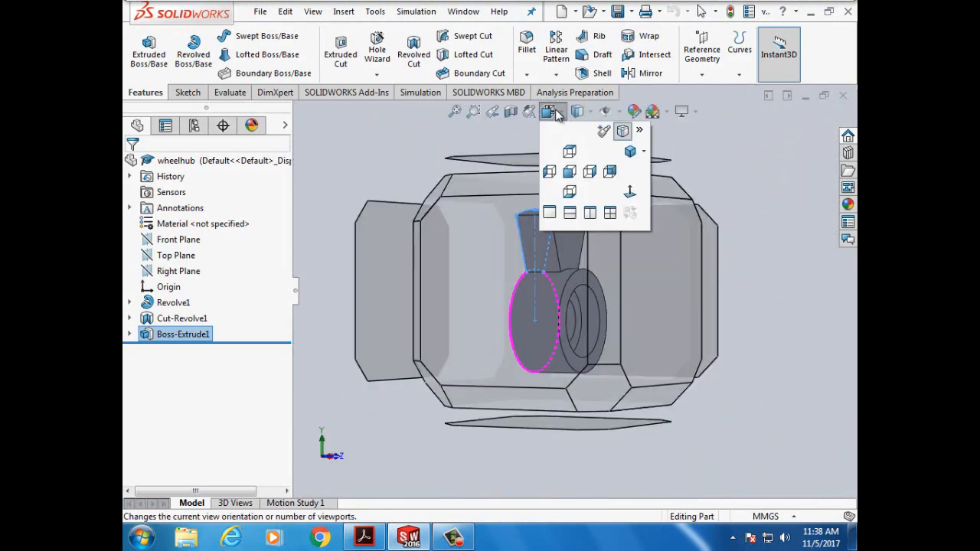
click(569, 173)
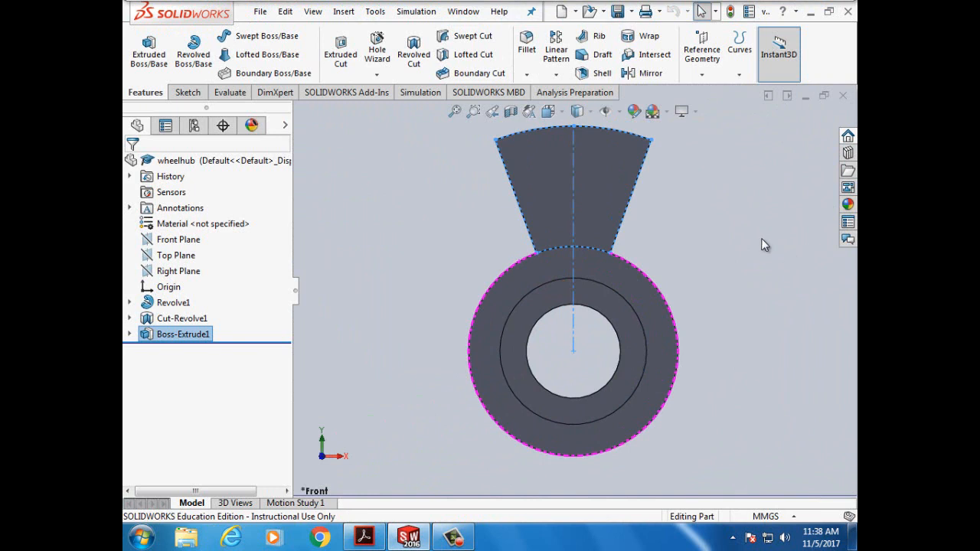
click(188, 92)
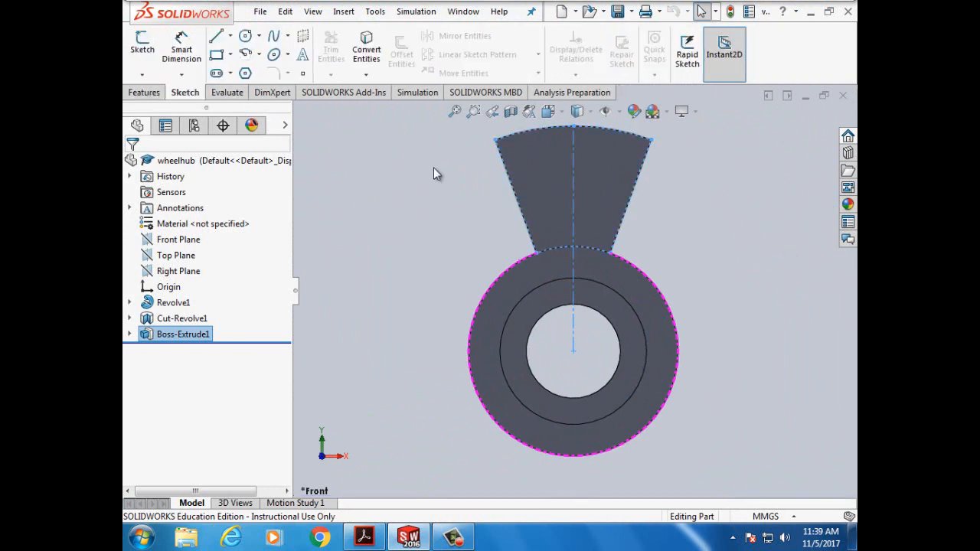
click(550, 183)
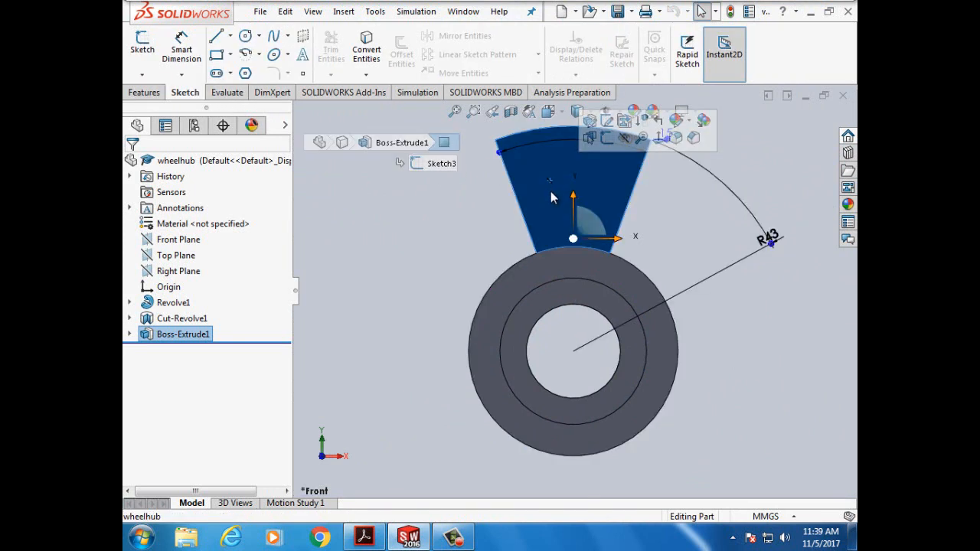
- Start a sketch on the spoke face with a vertical centerline from the origin past the spoke
click(140, 46)
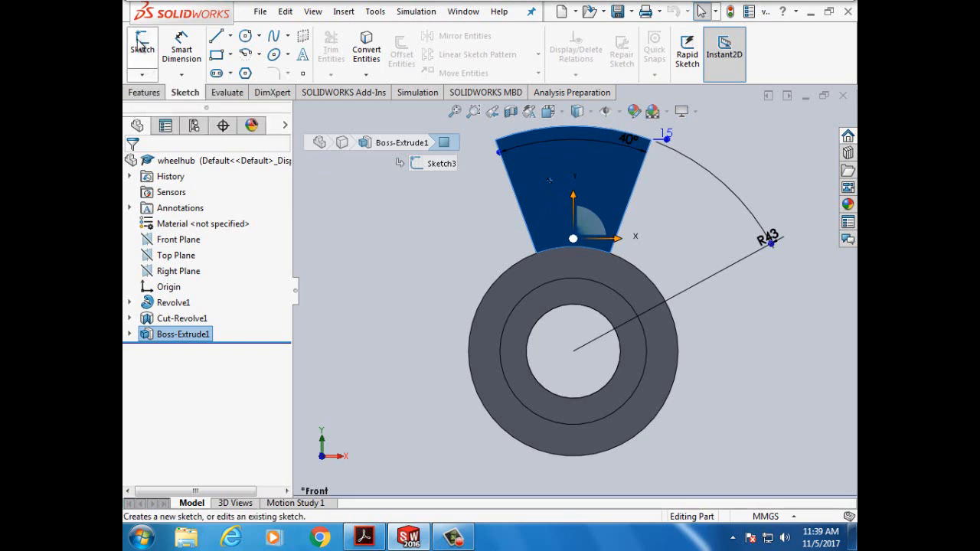
click(230, 36)
click(245, 71)
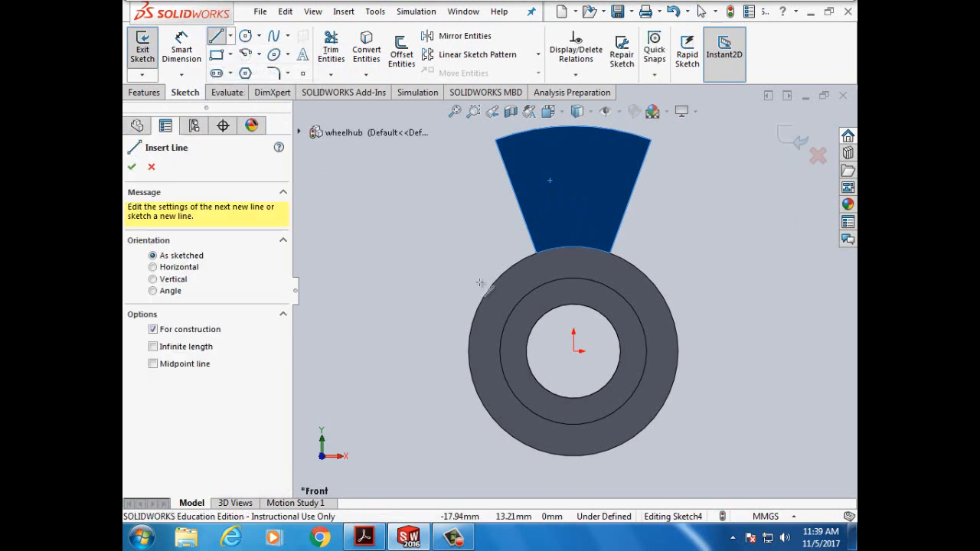
click(574, 351)
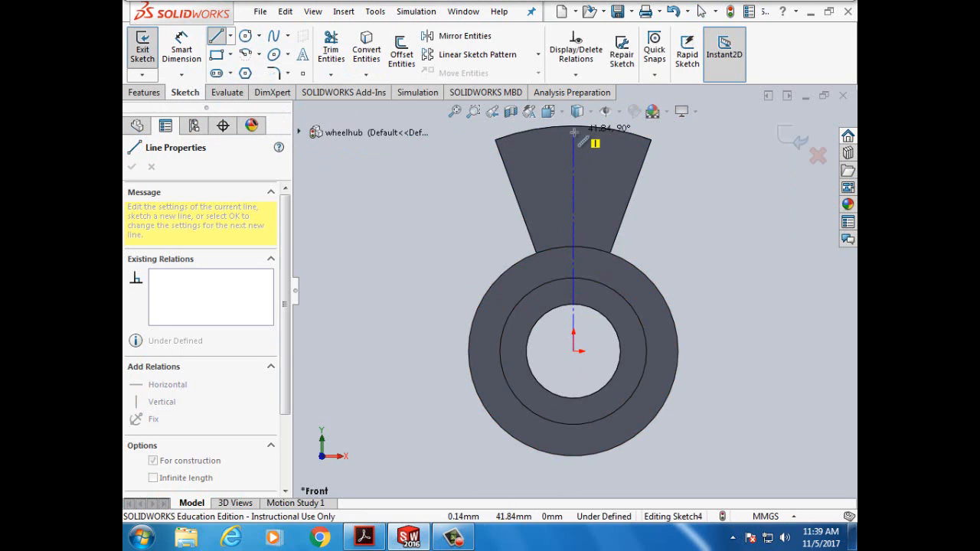
key(z)
key(z)
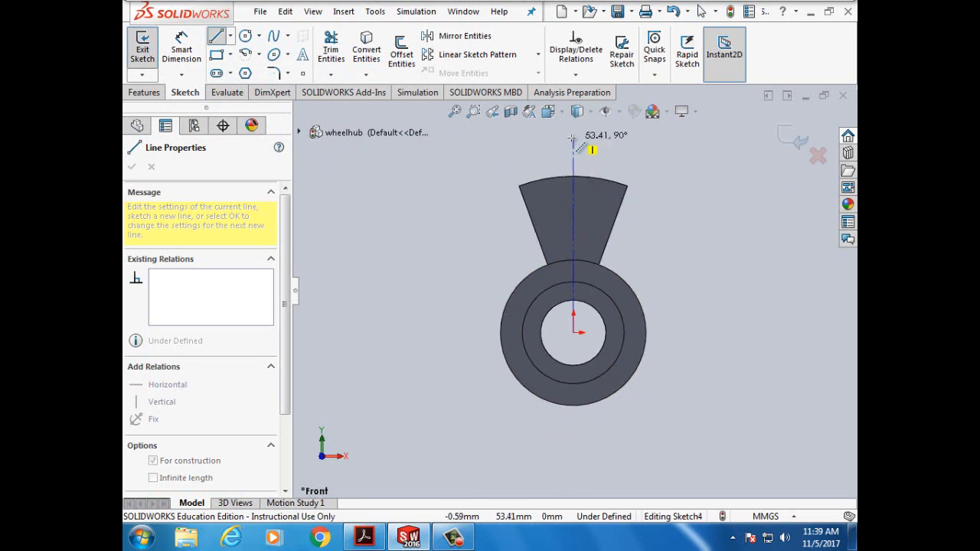
click(573, 139)
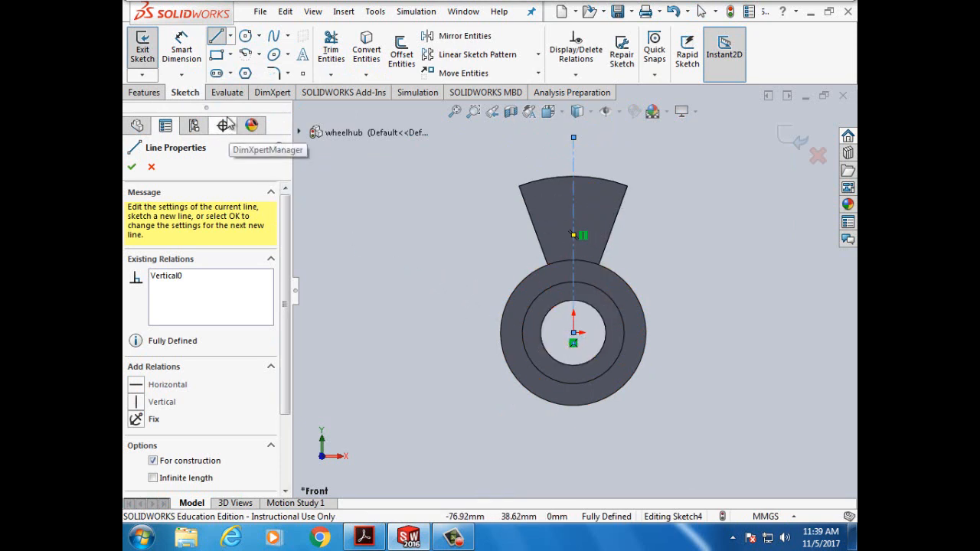
click(132, 168)
click(132, 168)
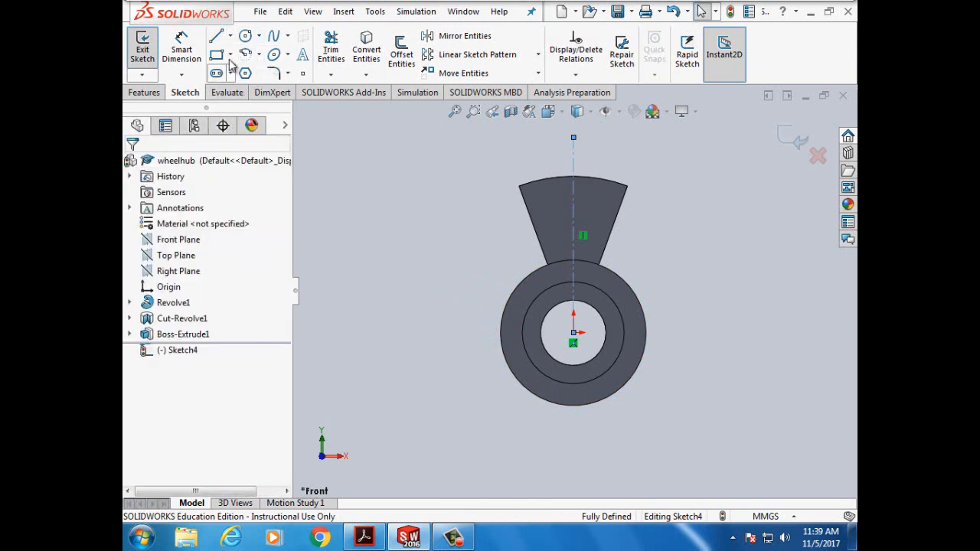
- Look at the Circle tool's types, then leave circle drawing for now
click(245, 38)
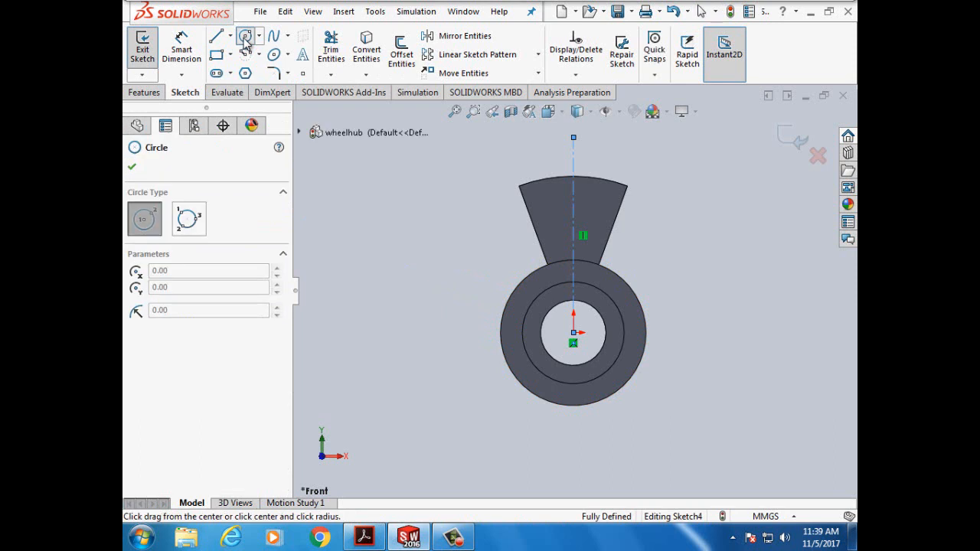
click(260, 37)
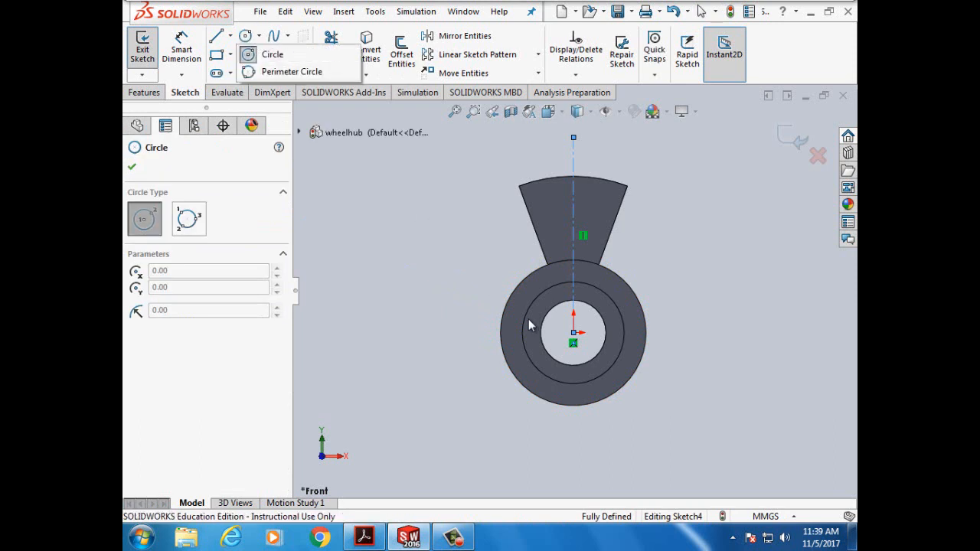
click(270, 54)
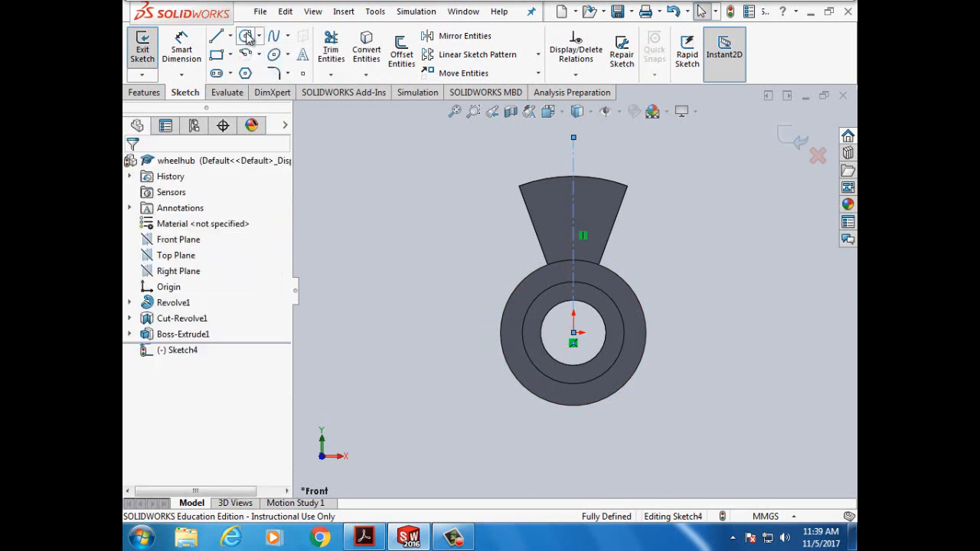
- Draw a circle centred on the origin through the spoke and make it a construction circle
key(Return)
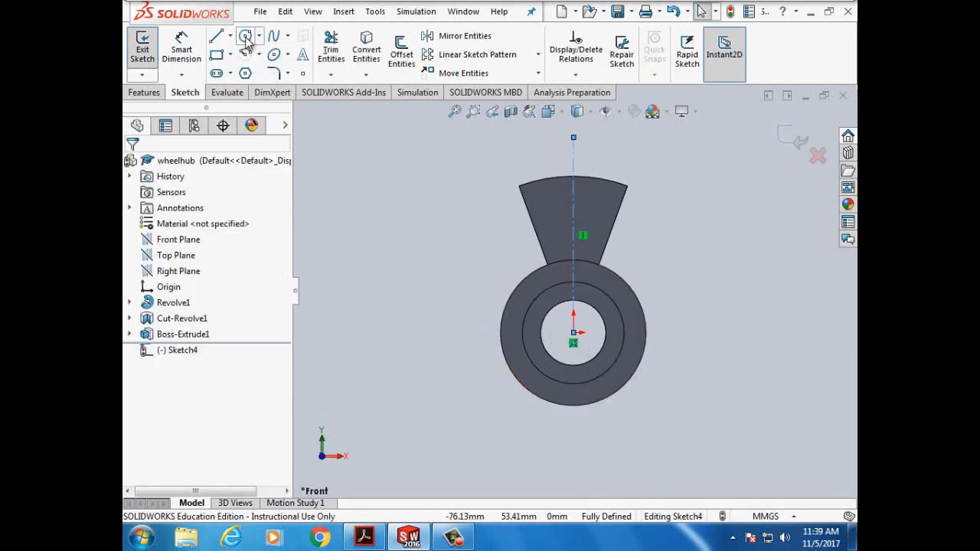
click(574, 333)
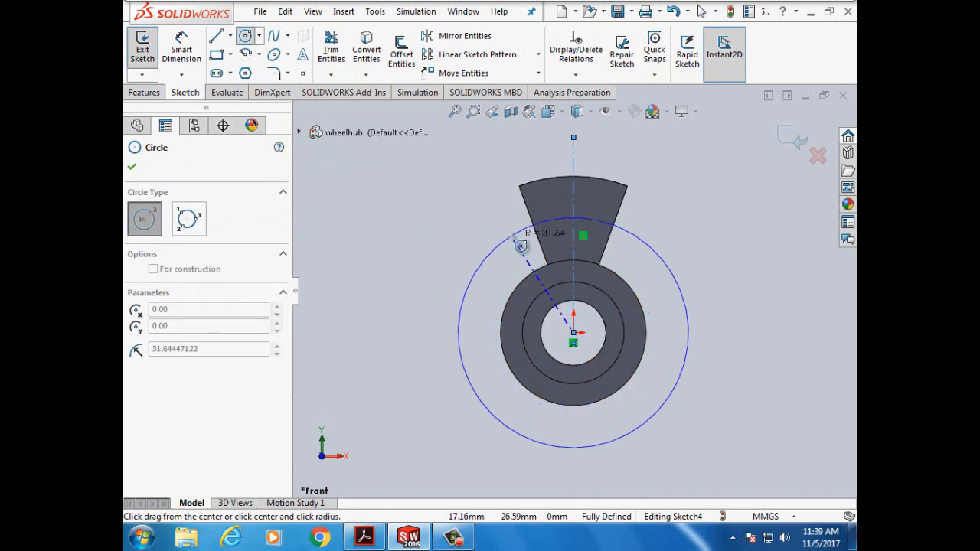
click(511, 236)
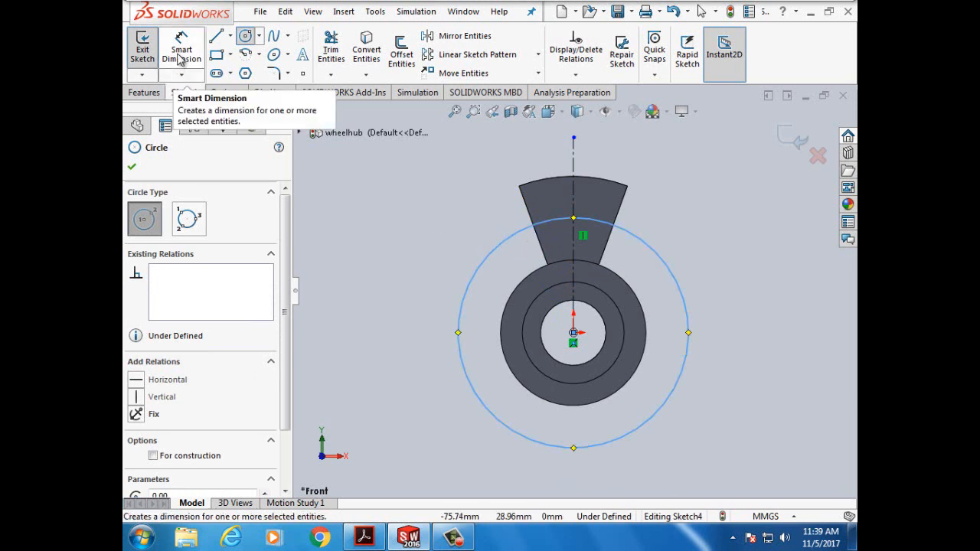
click(153, 457)
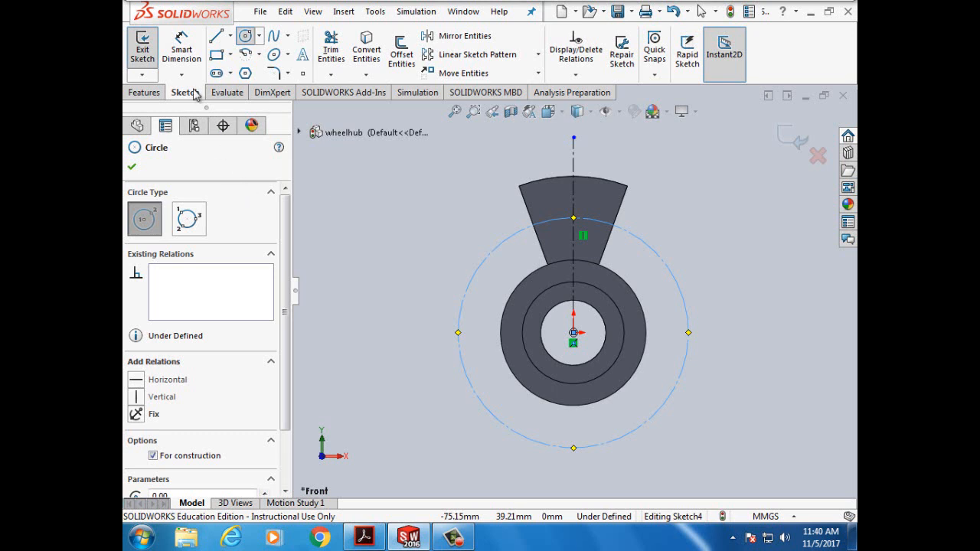
click(185, 60)
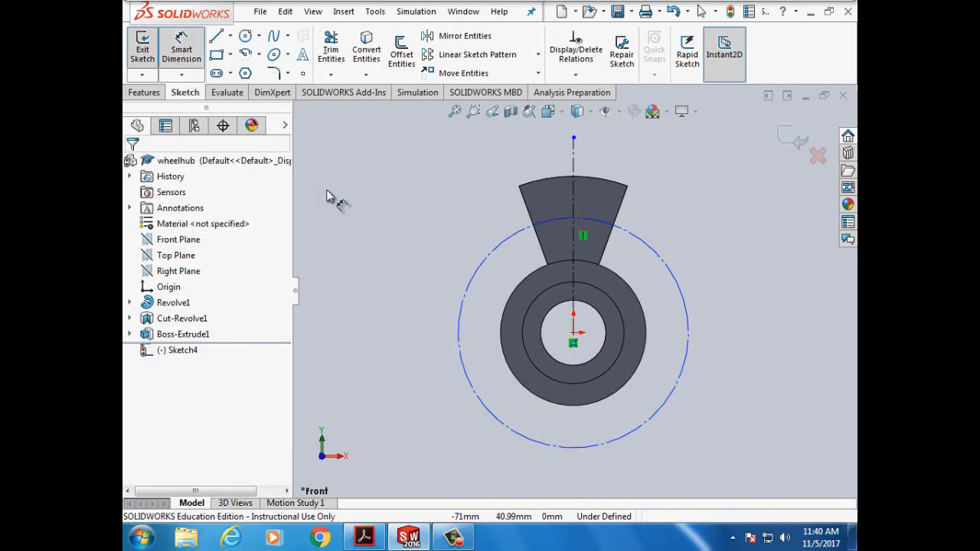
- Dimension the construction circle's diameter as 63.50 mm, fully defining Sketch4
click(497, 262)
click(418, 261)
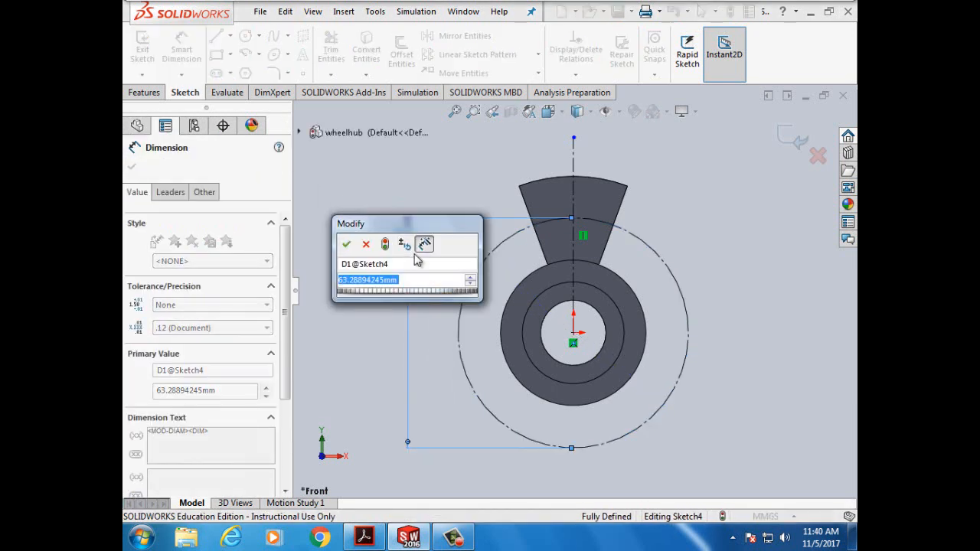
text(63)
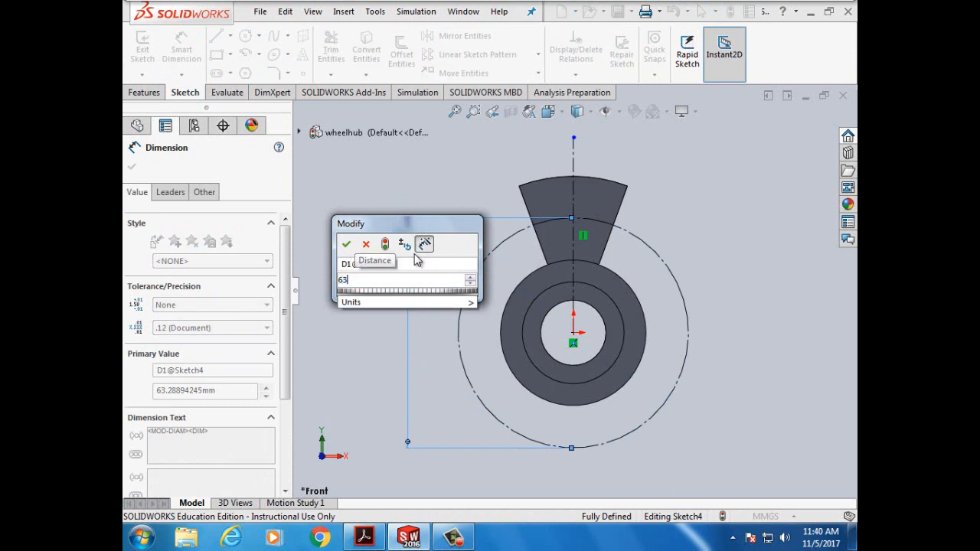
text(.50m)
text(mm)
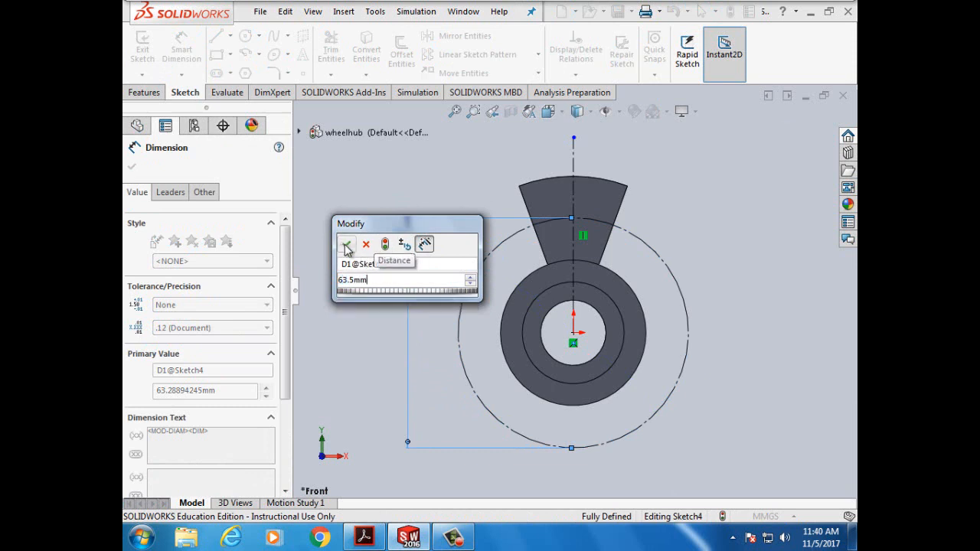
click(347, 243)
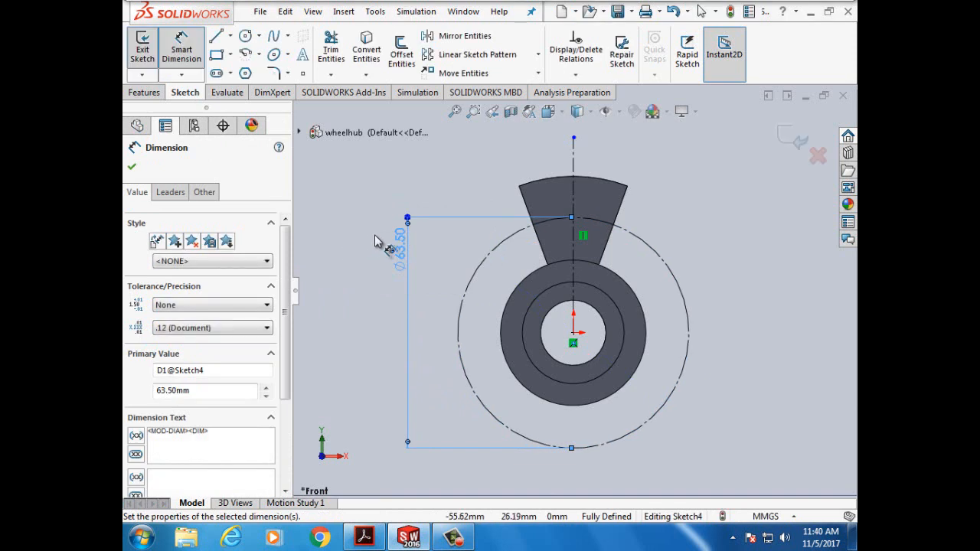
click(132, 169)
scroll(606, 230, down, 3)
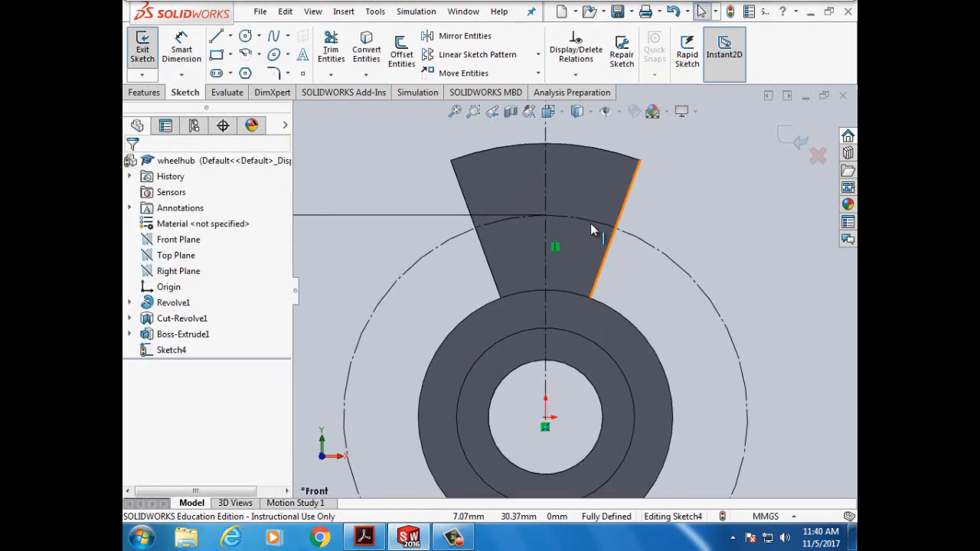
scroll(528, 196, down, 1)
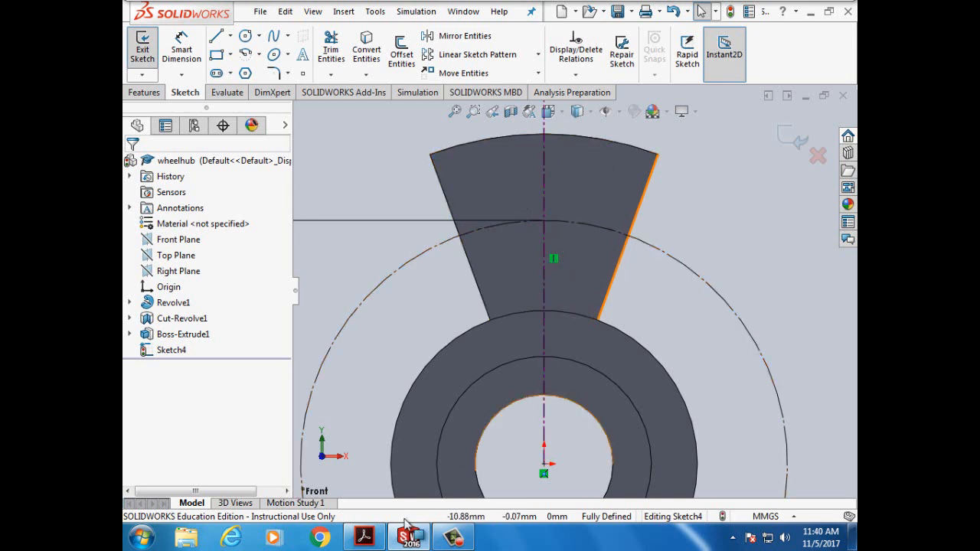
- Scroll the tutorial forward and highlight the step about selecting the spoke face
click(365, 537)
scroll(543, 301, down, 3)
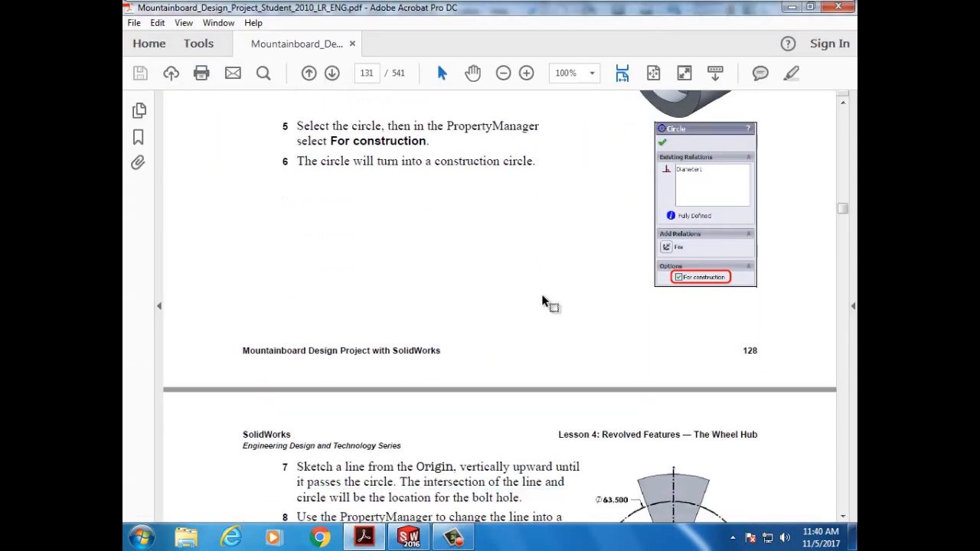
scroll(543, 301, down, 8)
scroll(543, 301, down, 1)
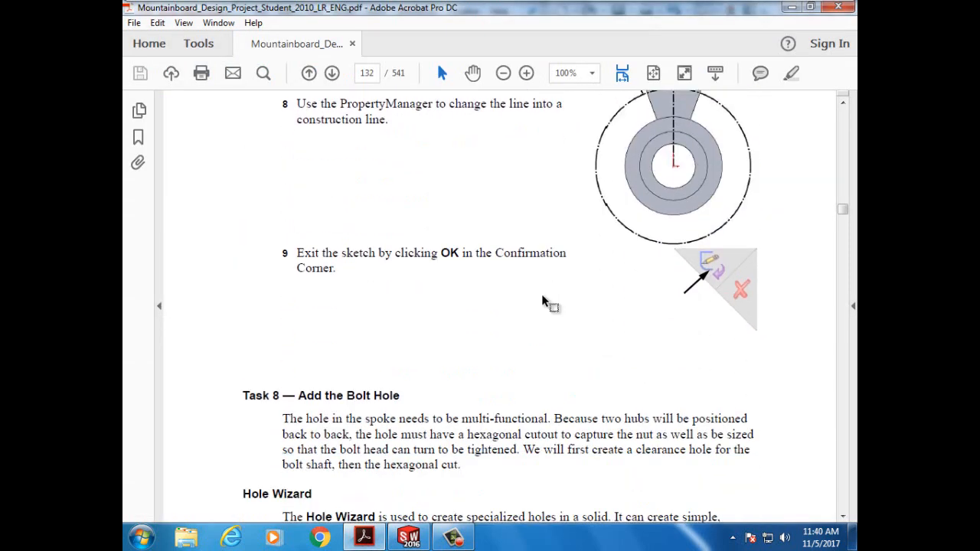
scroll(543, 301, down, 5)
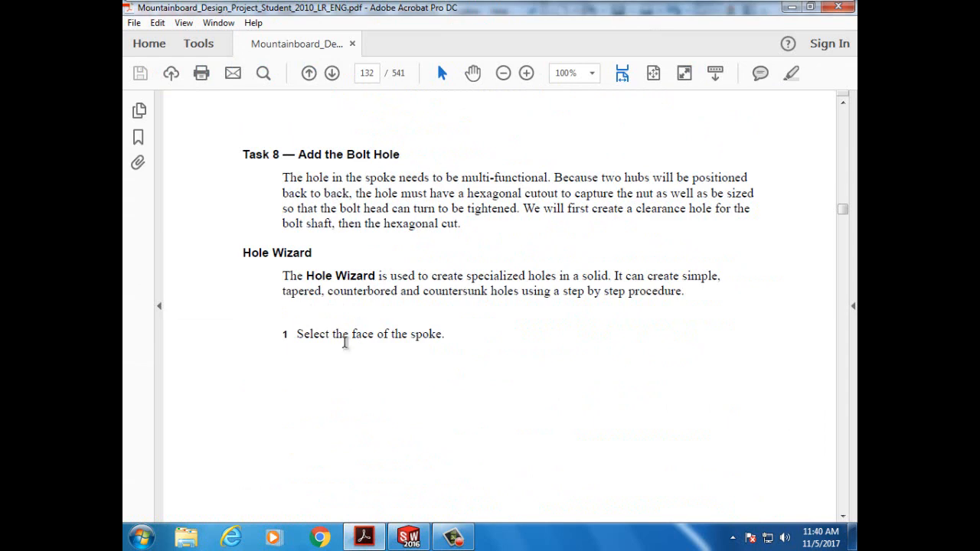
scroll(344, 342, down, 3)
scroll(450, 283, down, 1)
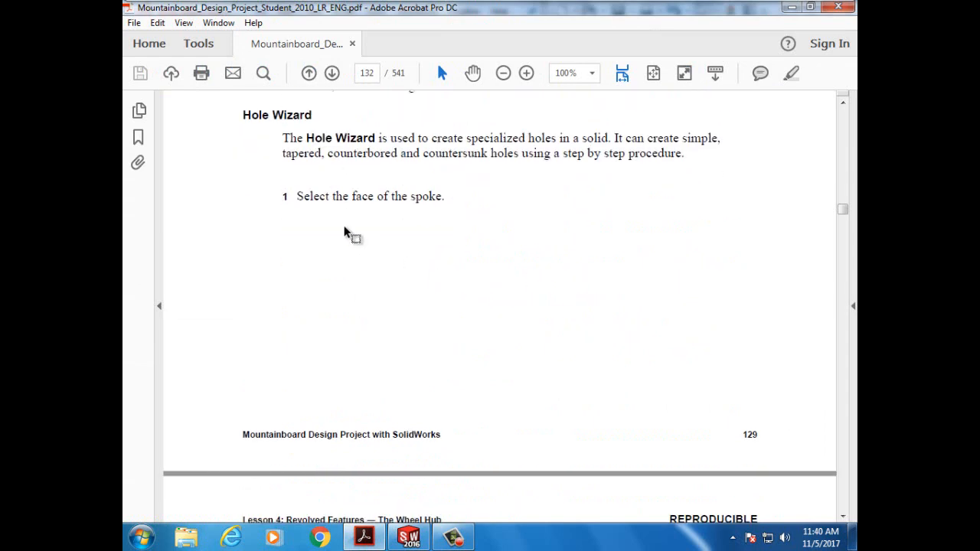
scroll(387, 220, down, 1)
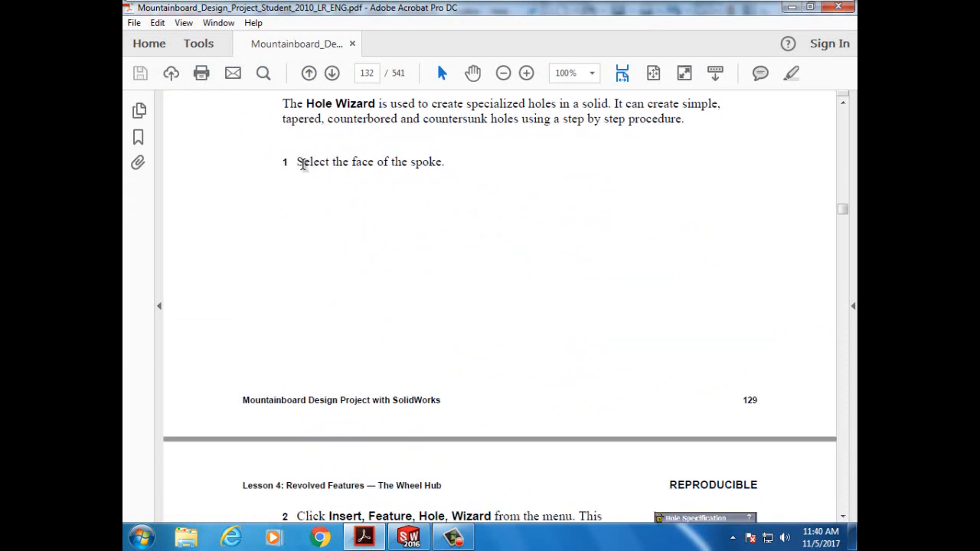
drag(297, 161, 429, 166)
- Reach page 133's Hole Wizard settings (Ansi Metric, Screw Clearances, M6, Through All), closing the colour-scheme warning
scroll(435, 235, down, 5)
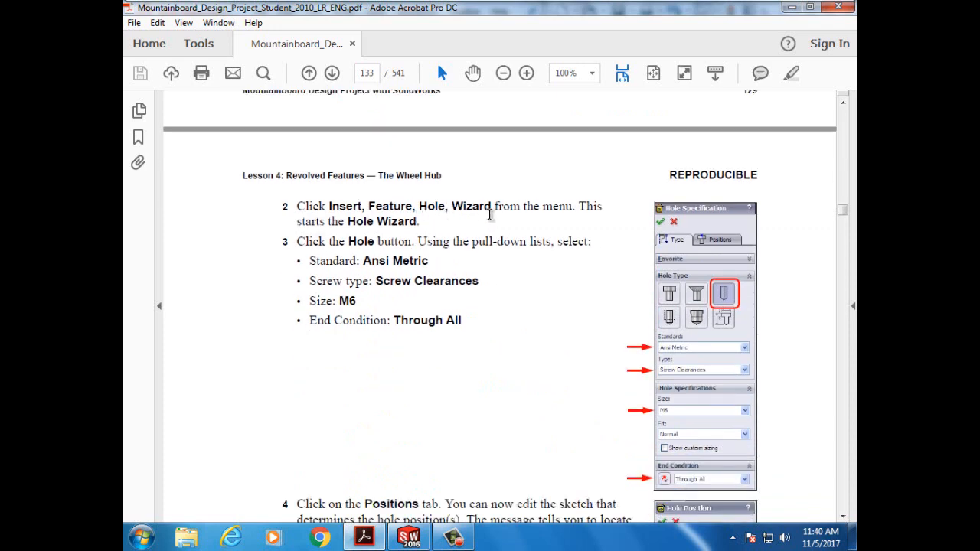
scroll(498, 215, down, 1)
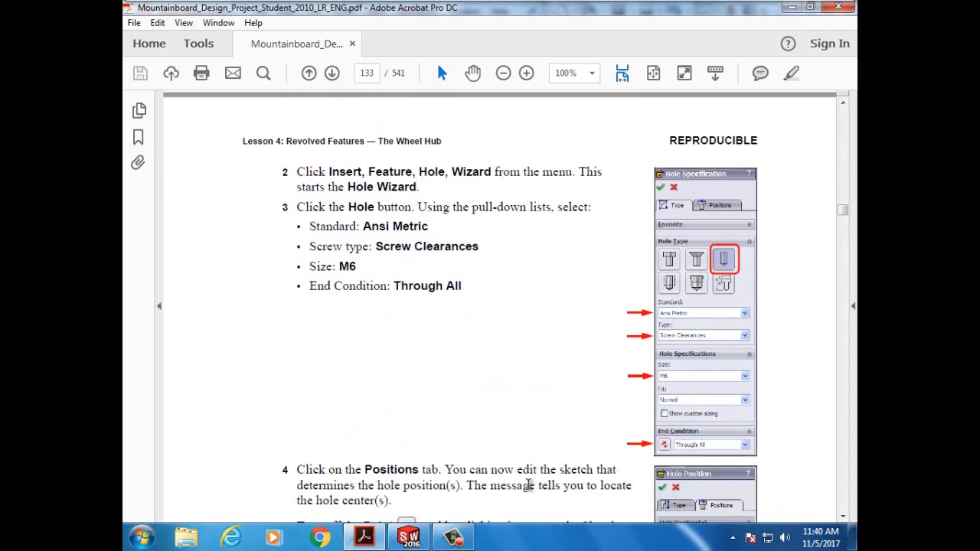
click(662, 115)
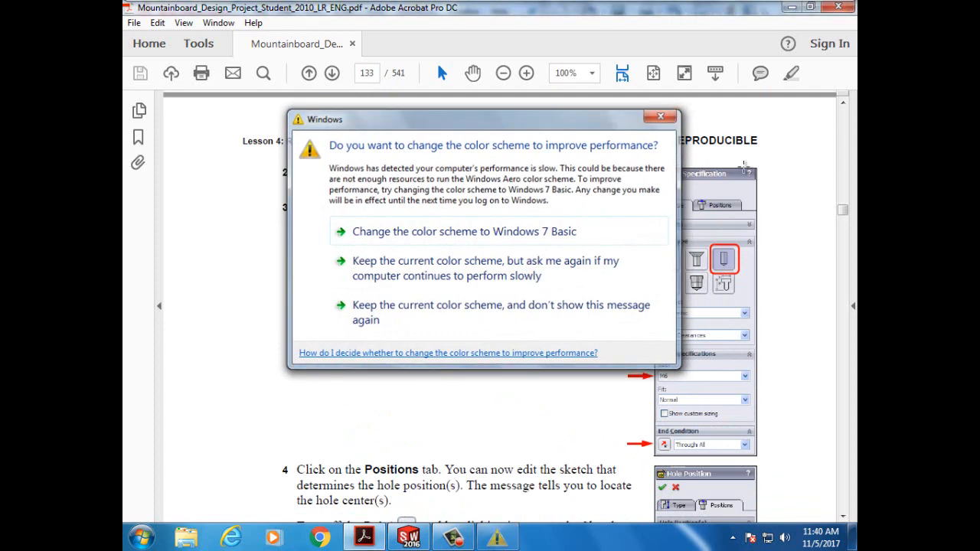
scroll(700, 370, down, 1)
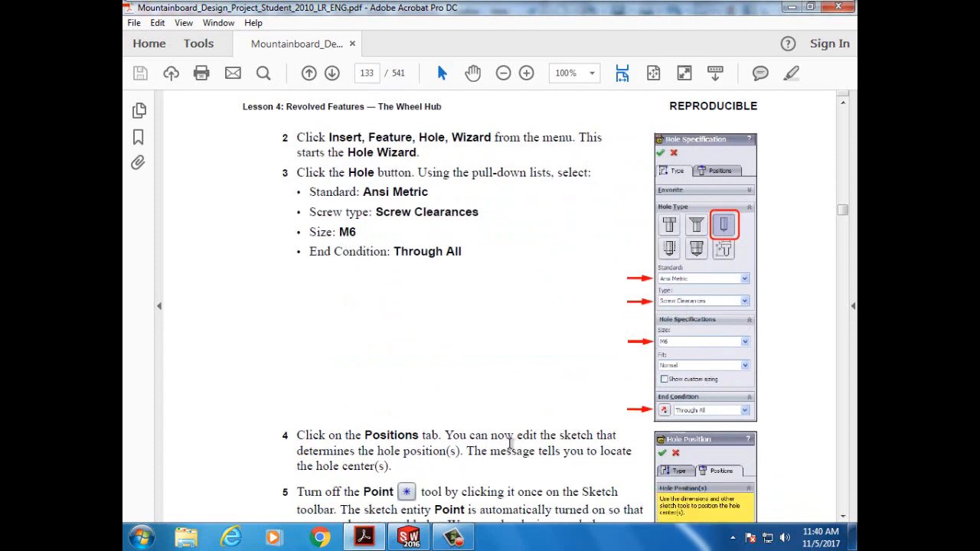
mouse_move(410, 540)
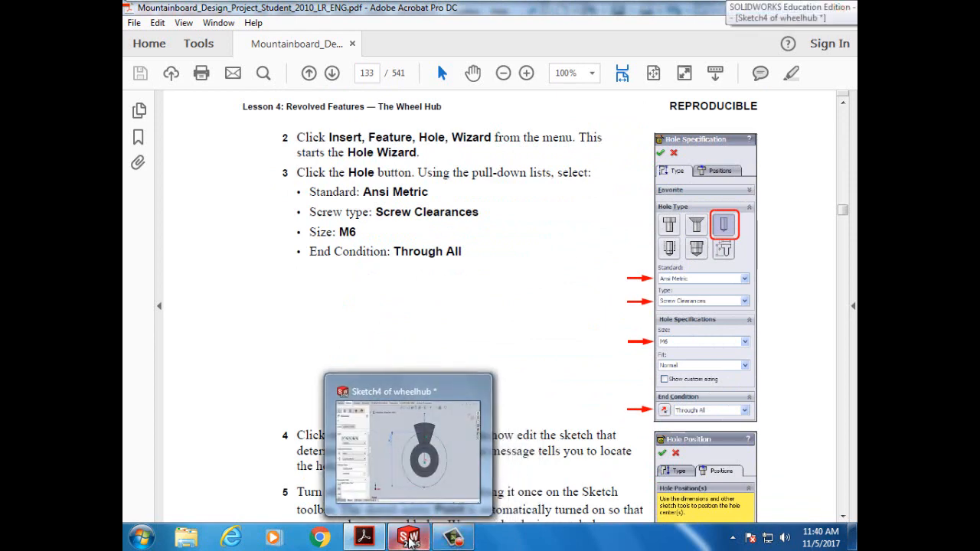
- Exit the wheelhub sketch and select the spoke face for the hole
click(409, 540)
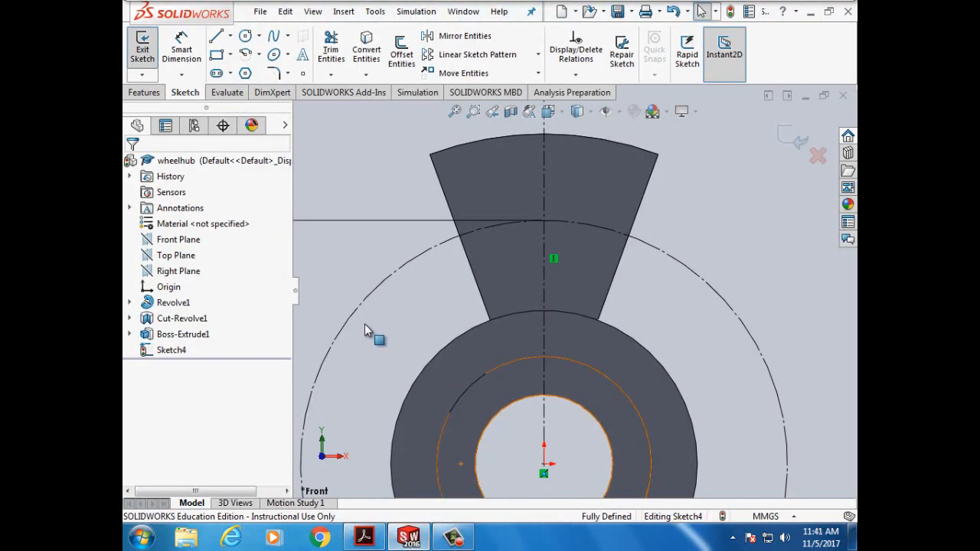
click(142, 47)
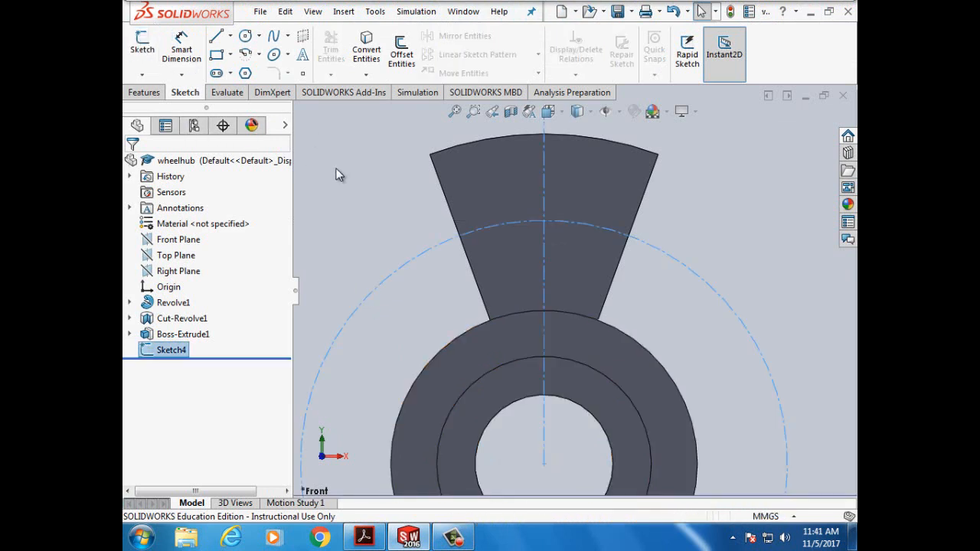
click(500, 203)
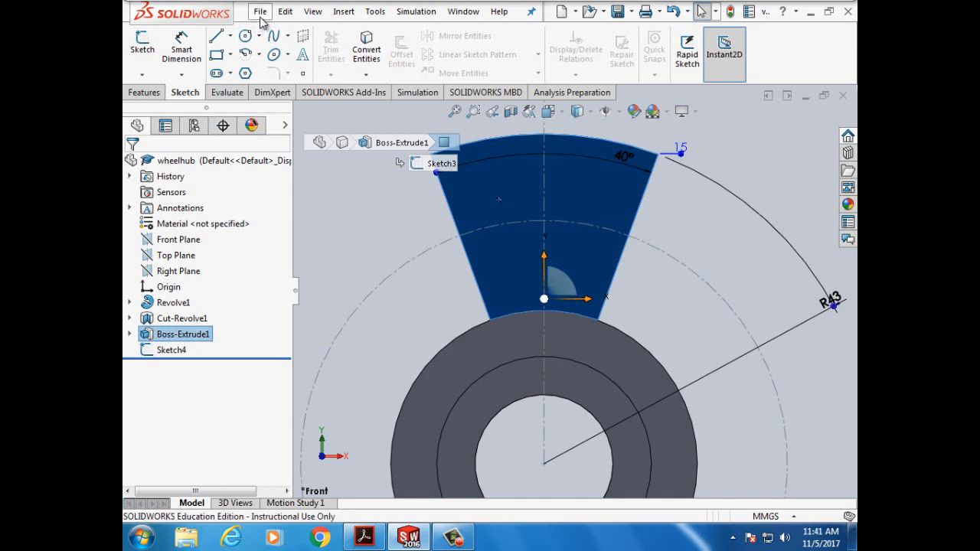
- Launch the Hole Wizard from Insert > Features on the selected spoke face
click(375, 12)
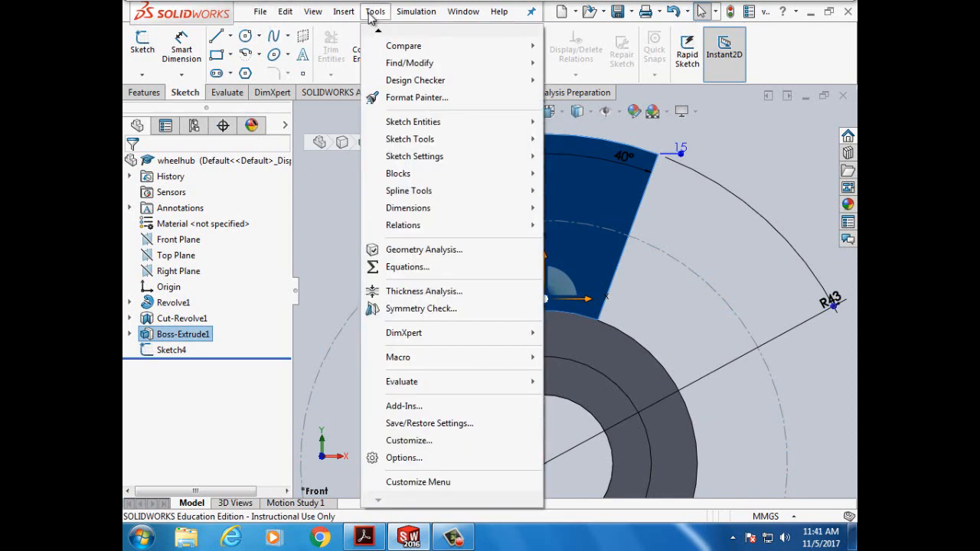
mouse_move(352, 17)
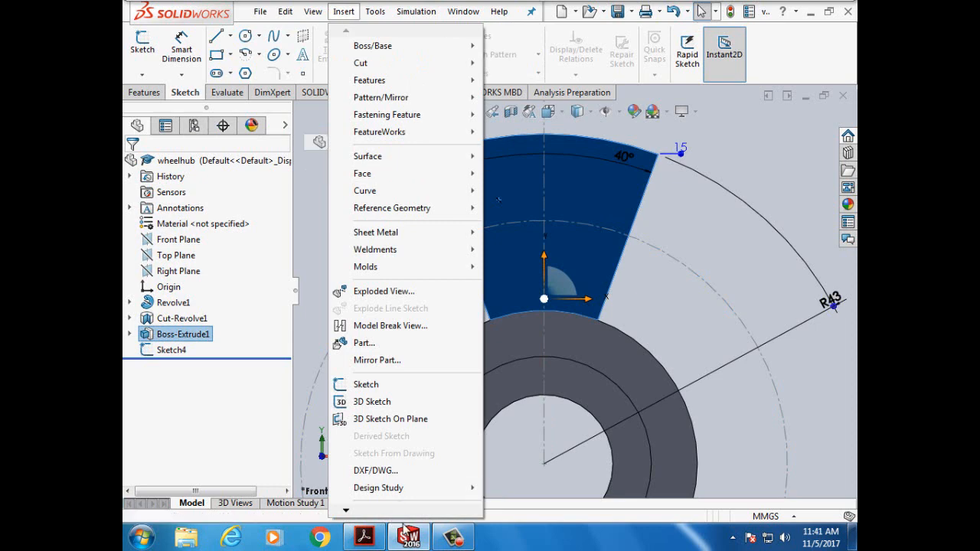
click(366, 539)
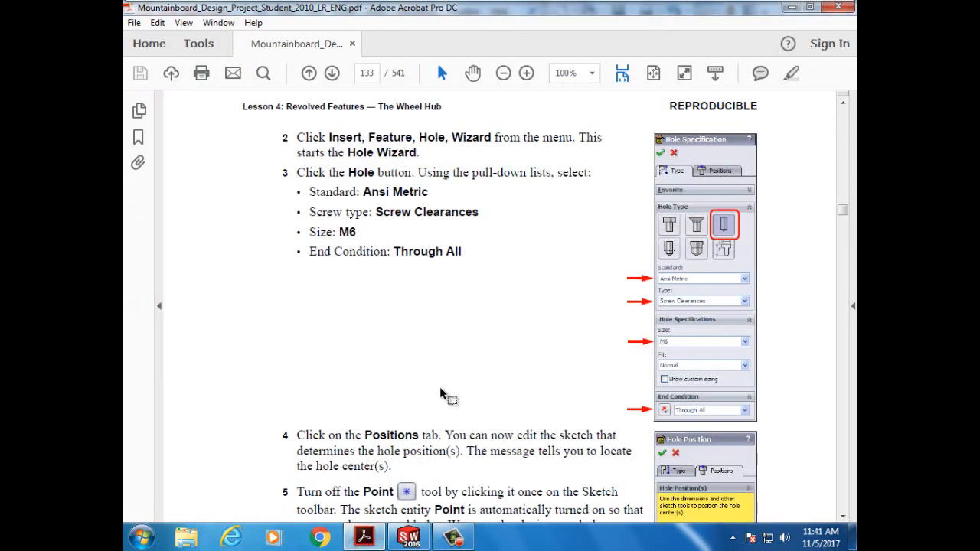
click(409, 539)
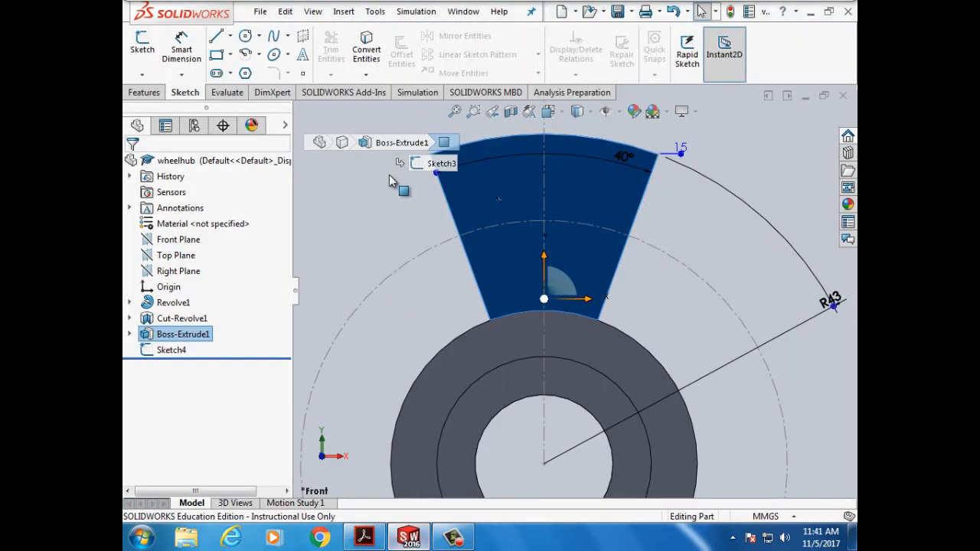
click(345, 12)
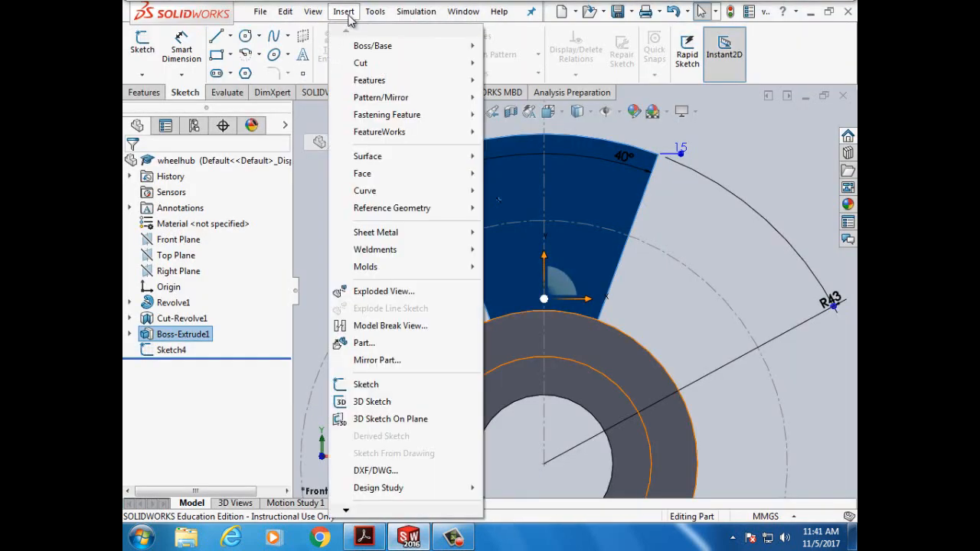
mouse_move(444, 80)
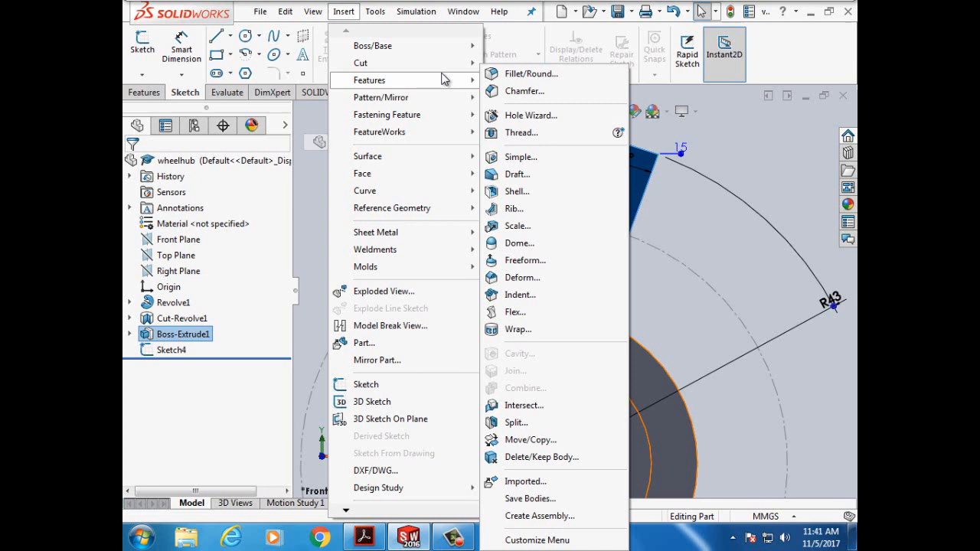
click(531, 116)
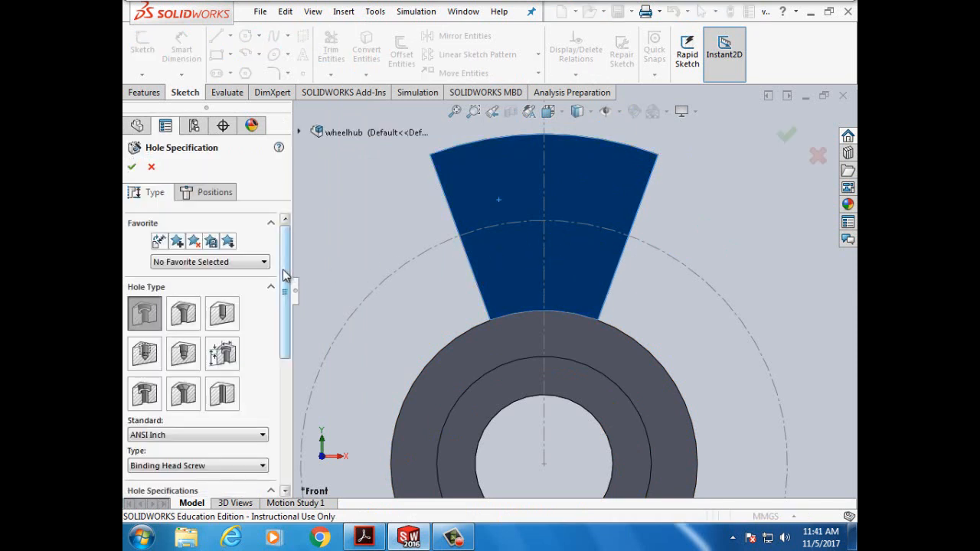
- Choose the plain straight Hole type with the ANSI Metric standard
drag(283, 276, 285, 275)
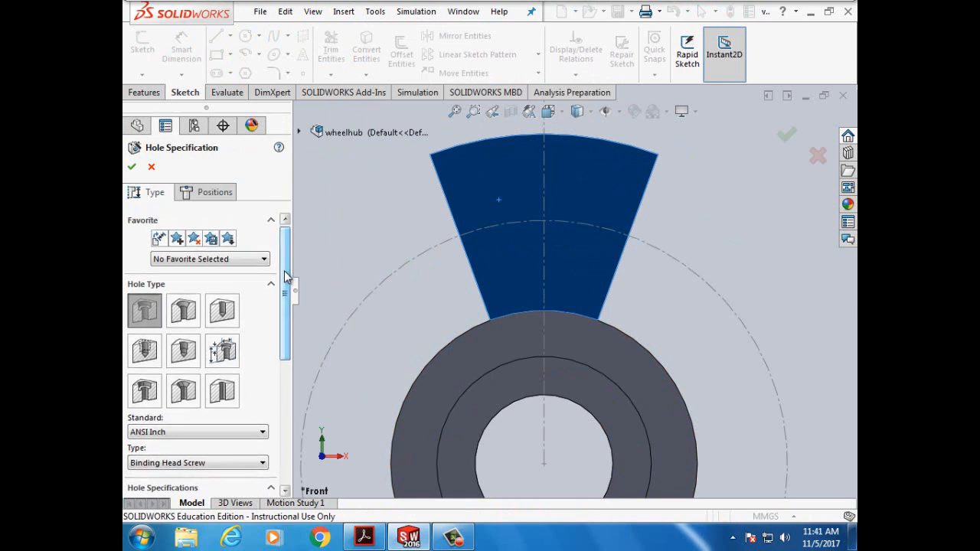
click(380, 540)
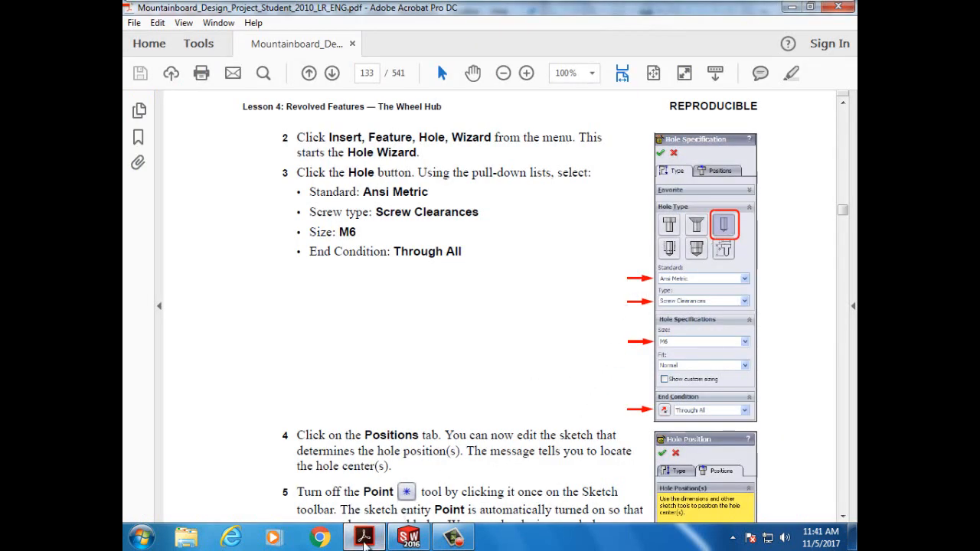
click(366, 539)
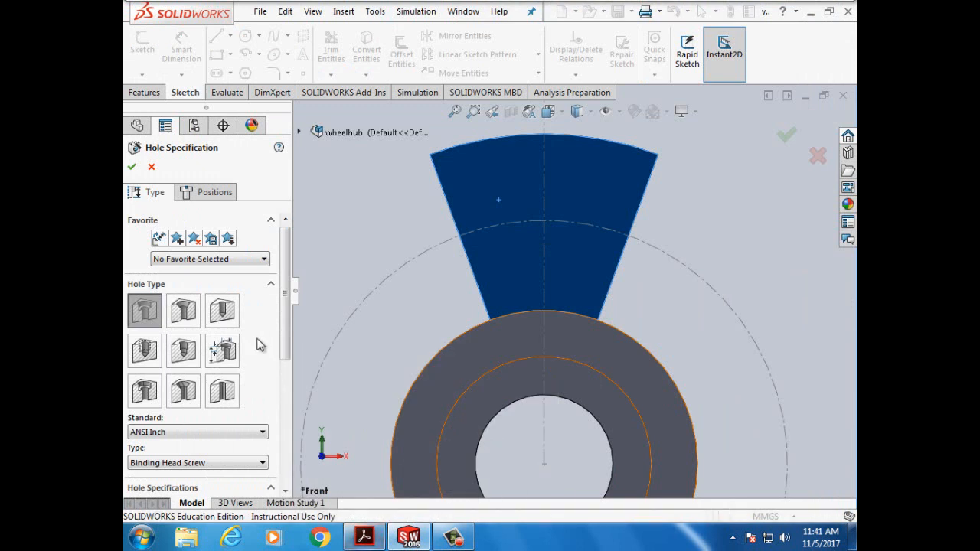
click(230, 320)
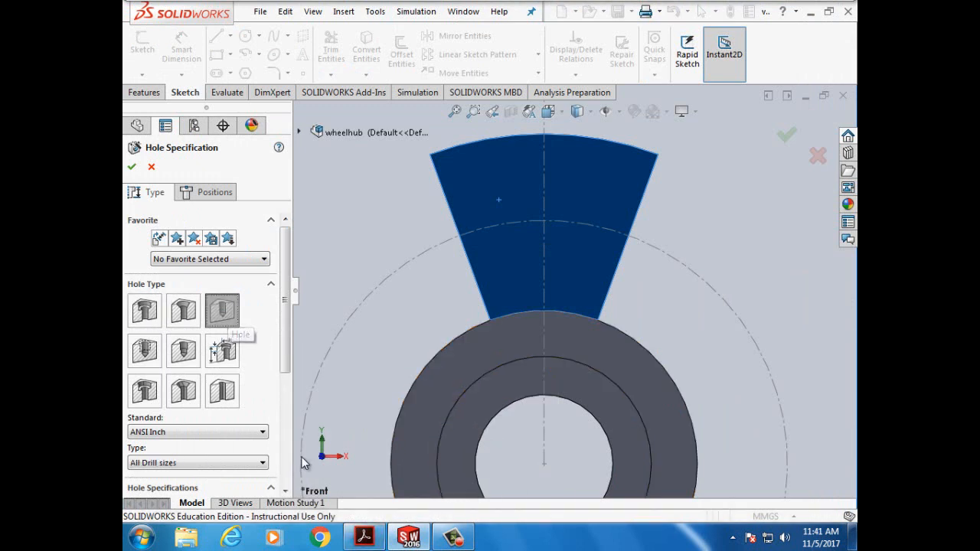
click(361, 541)
click(362, 540)
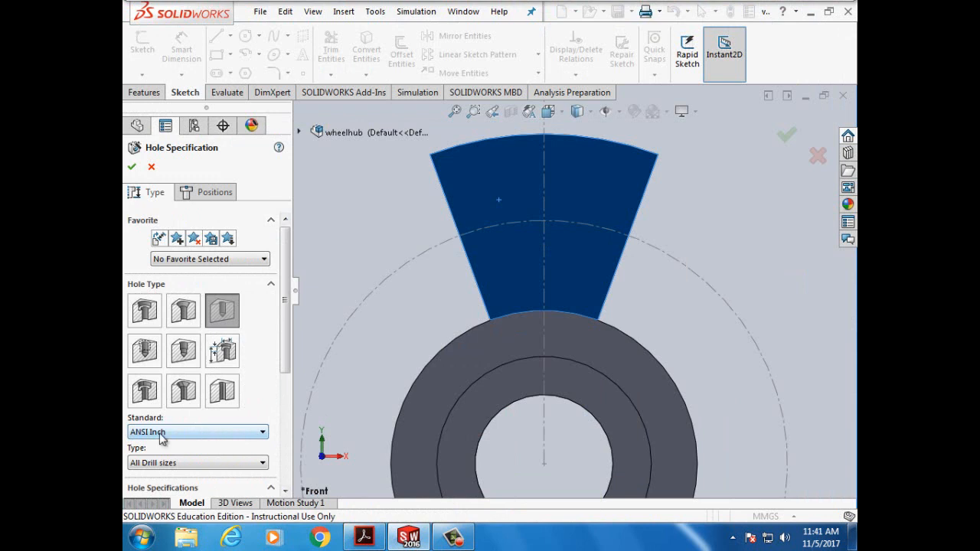
click(264, 434)
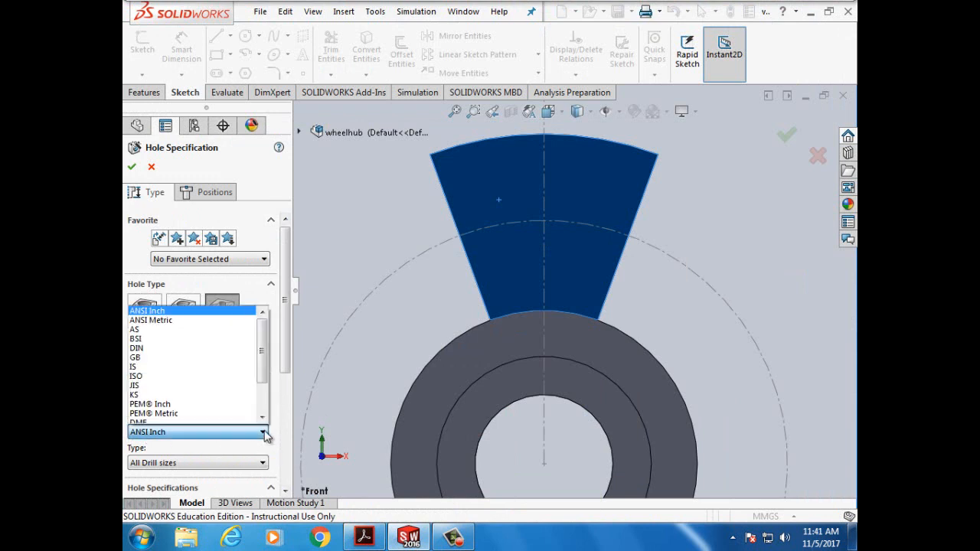
click(192, 320)
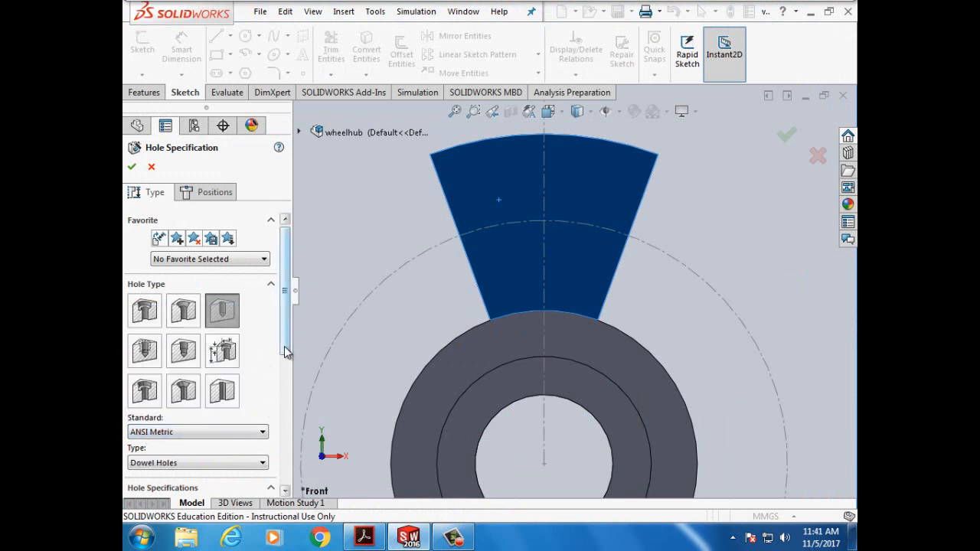
- Set the hole's fastener type to Screw Clearances
drag(285, 351, 283, 429)
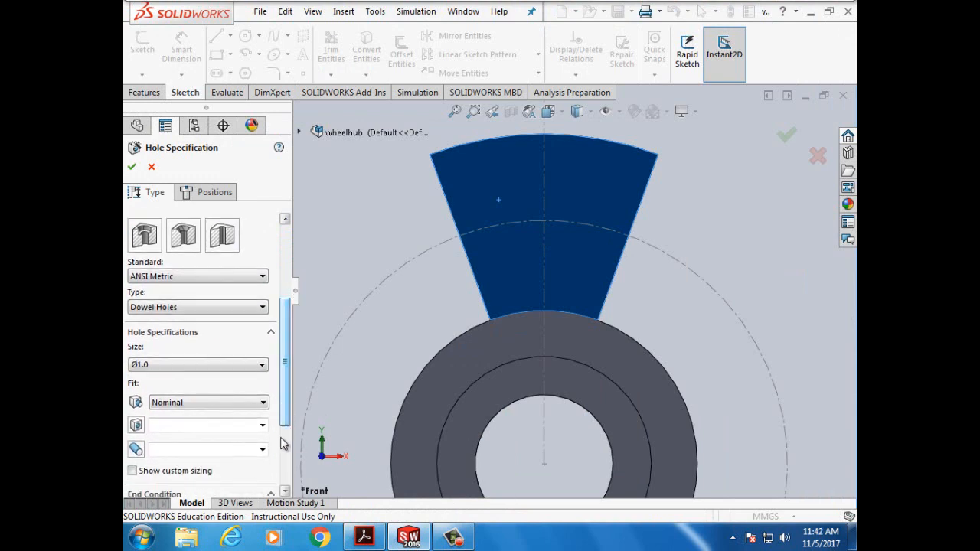
click(410, 541)
click(405, 541)
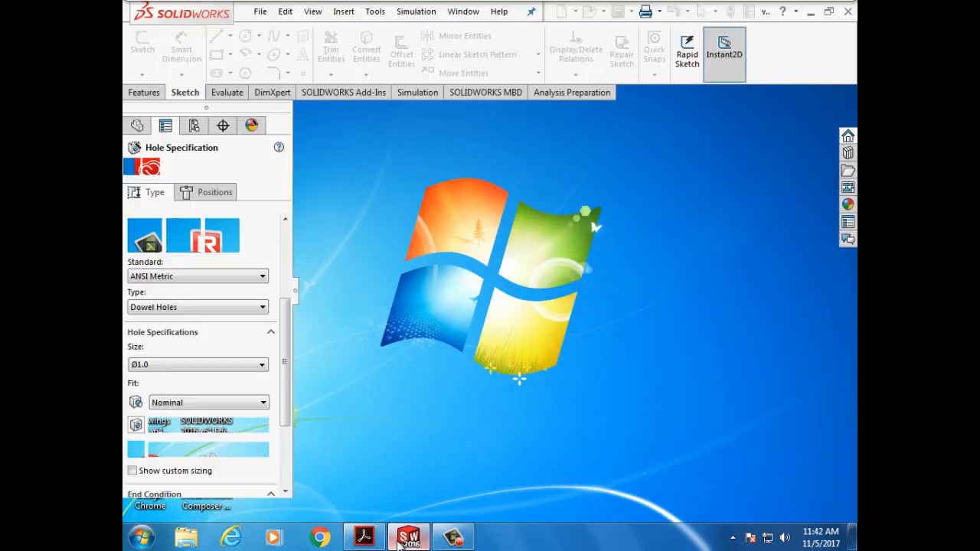
click(366, 540)
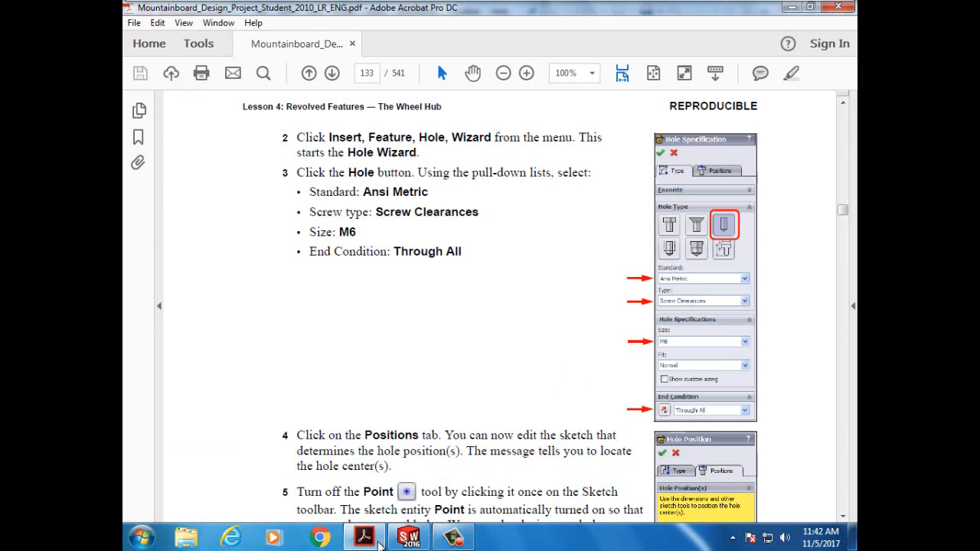
click(377, 541)
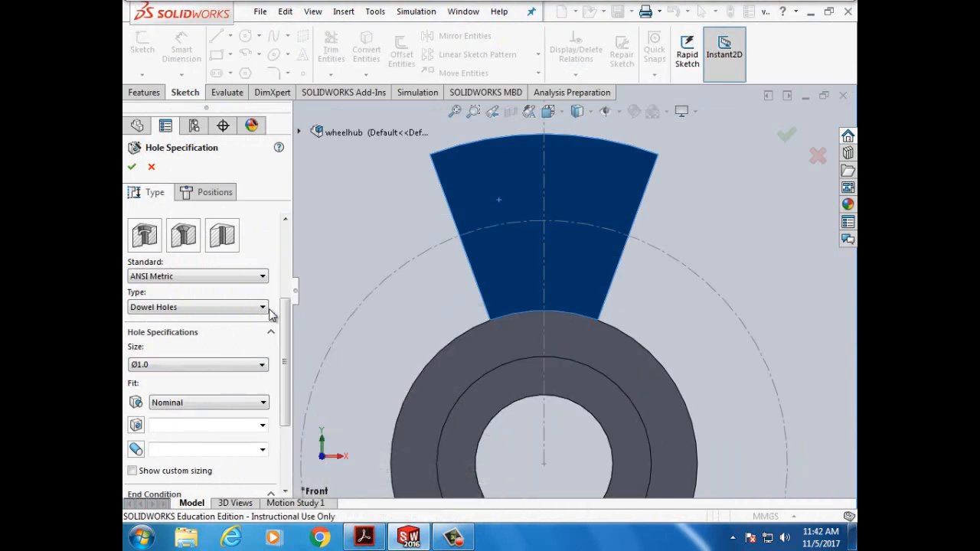
click(265, 309)
click(226, 350)
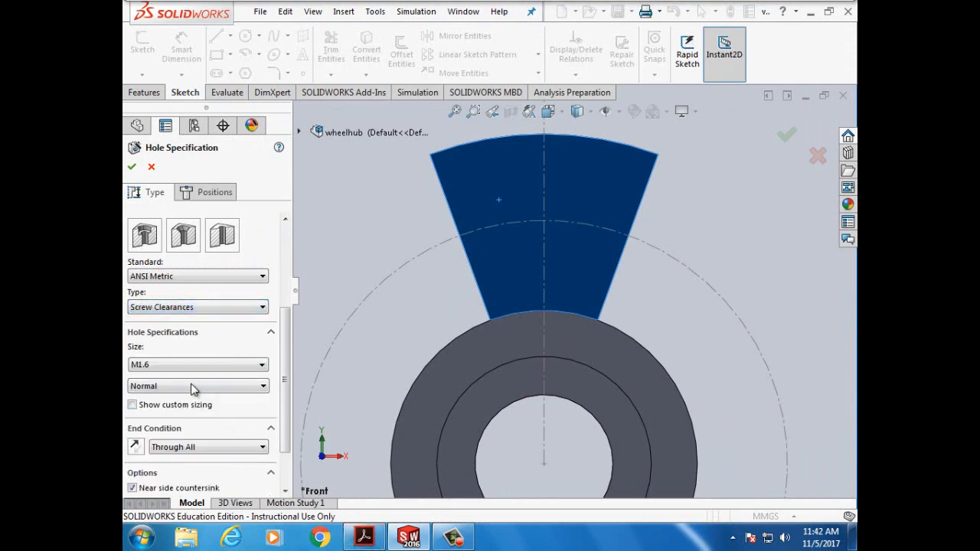
click(363, 538)
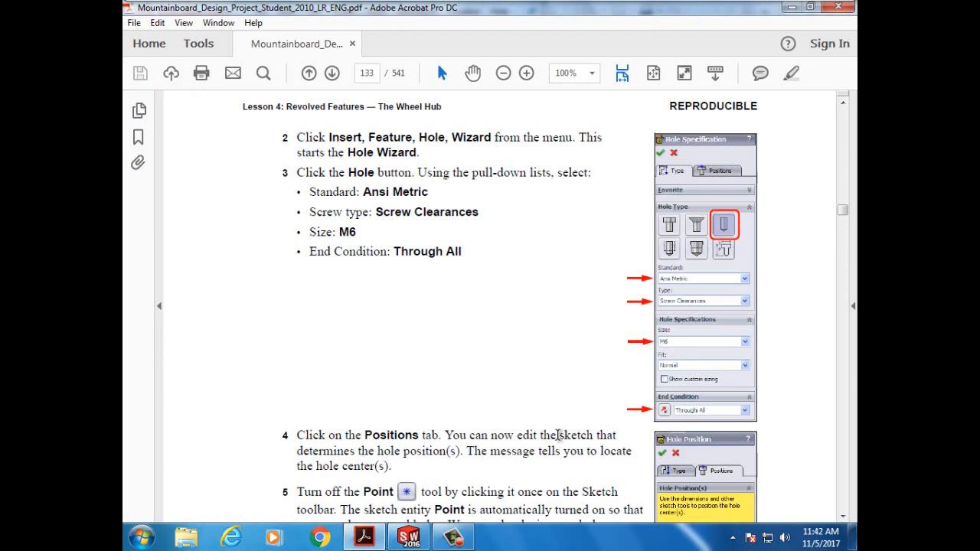
click(409, 538)
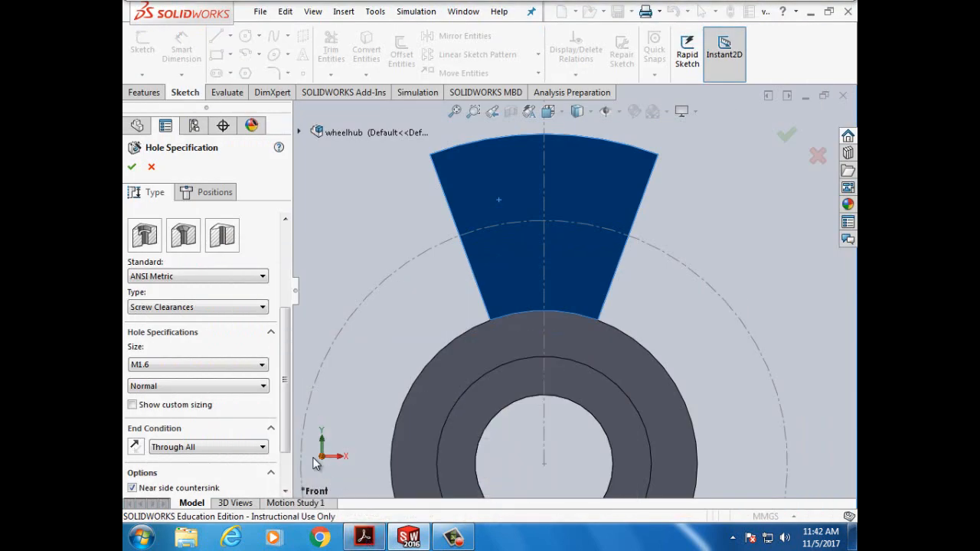
- Set the hole size to M6 with a Through All end condition
click(263, 366)
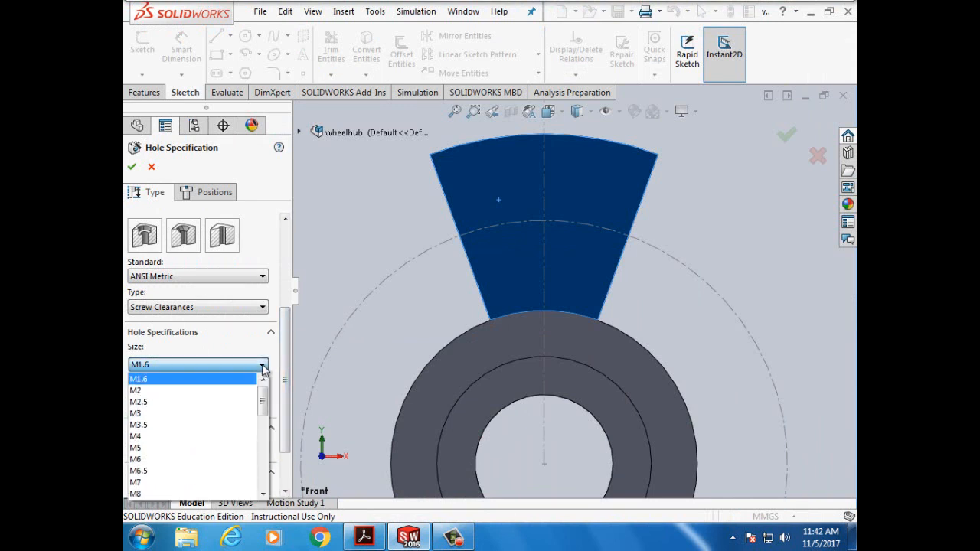
click(204, 459)
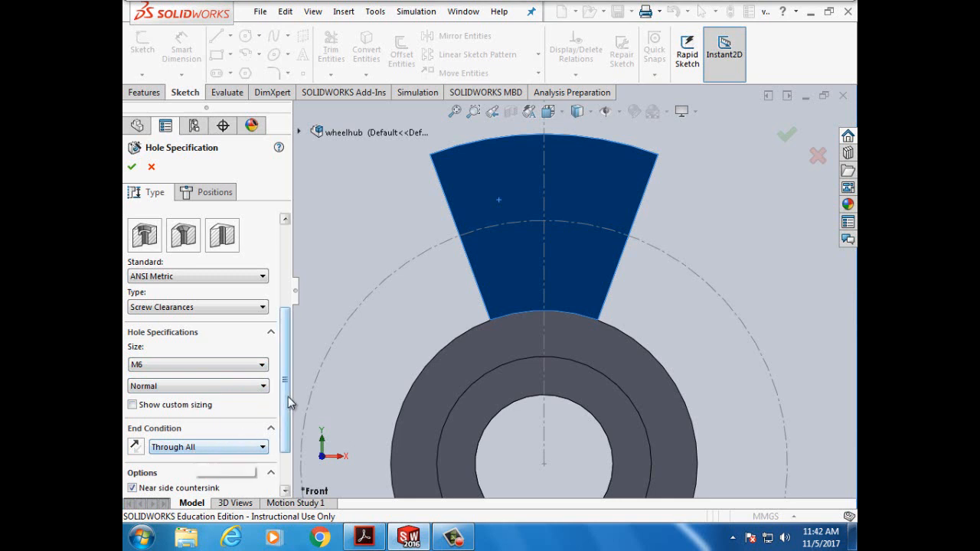
scroll(284, 452, down, 2)
scroll(283, 452, up, 6)
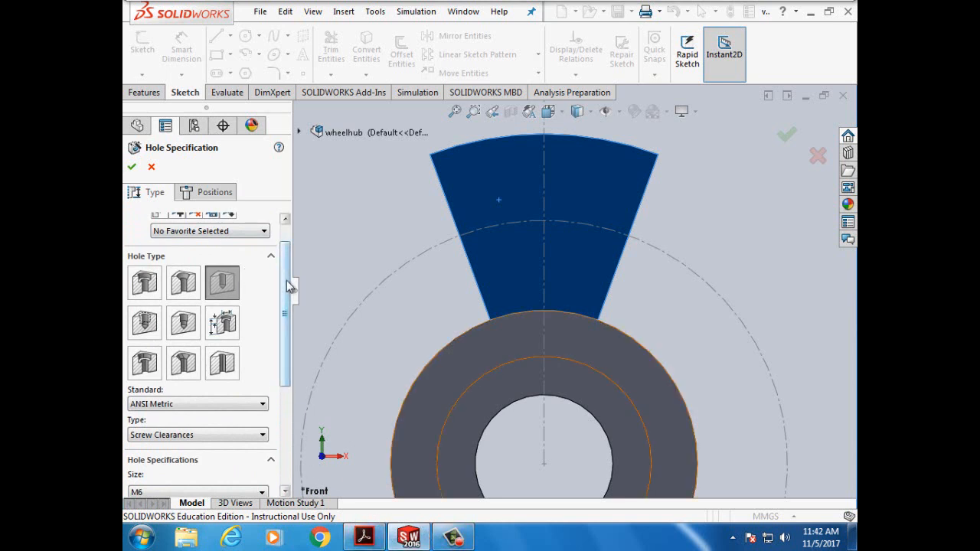
scroll(286, 291, up, 2)
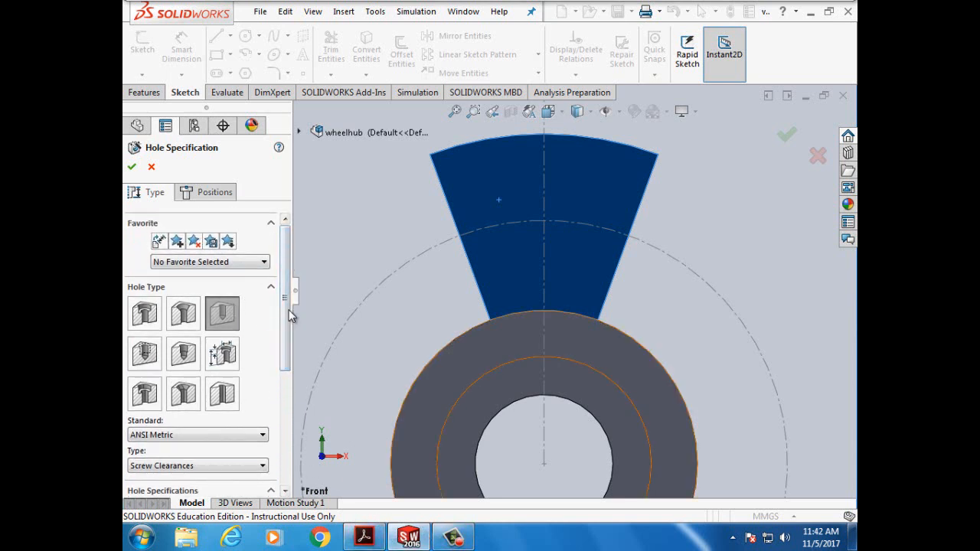
scroll(214, 333, down, 8)
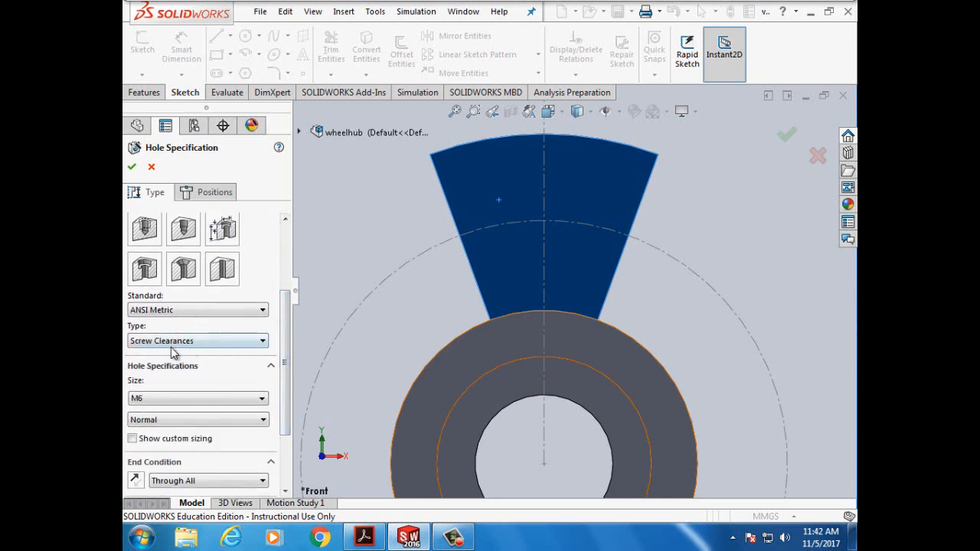
scroll(289, 403, down, 3)
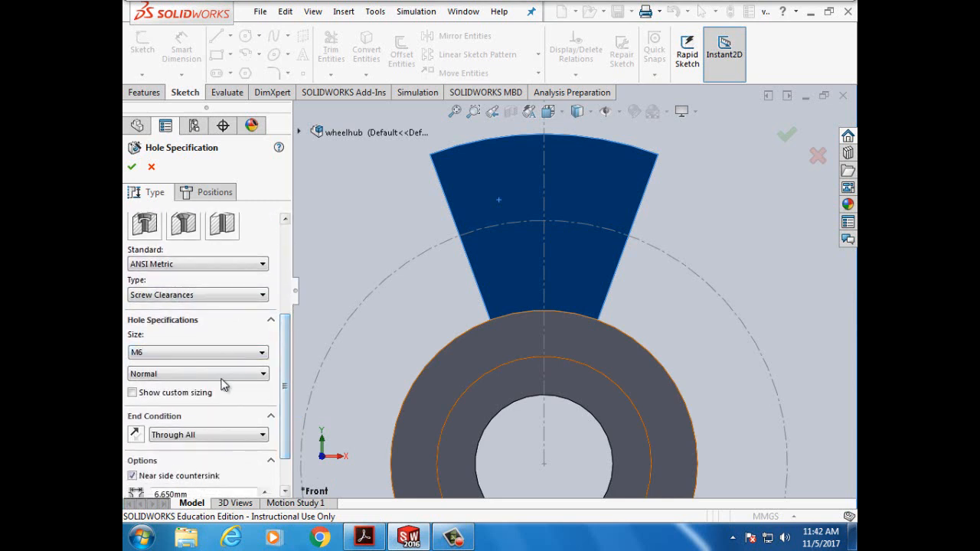
scroll(289, 455, down, 3)
scroll(289, 456, down, 1)
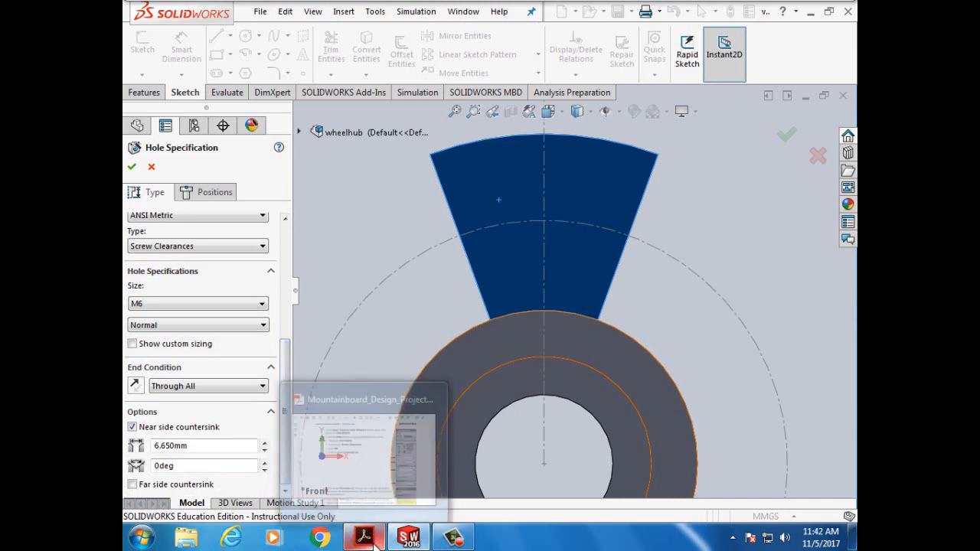
- Review the PDF lesson's hole-positioning steps 3–6, then minimize the guide
click(368, 388)
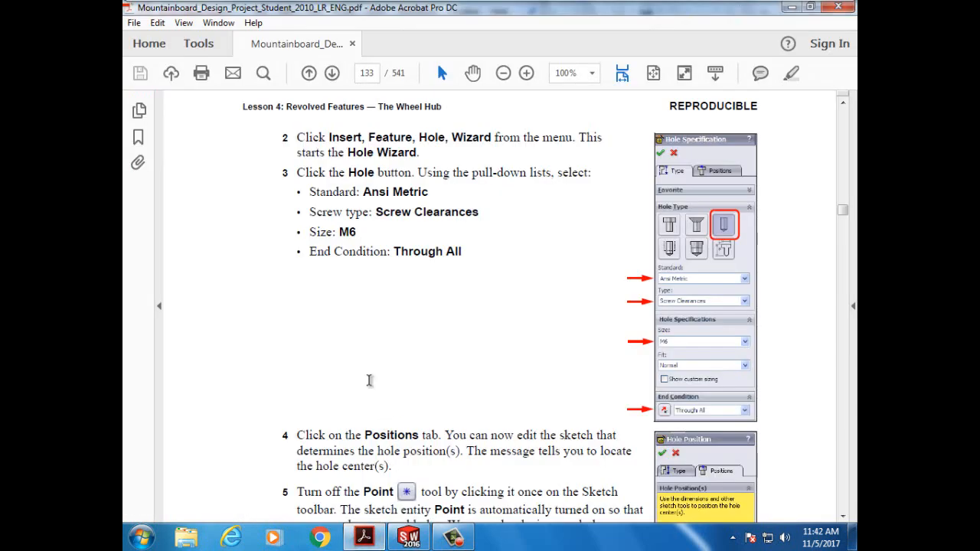
scroll(369, 388, down, 2)
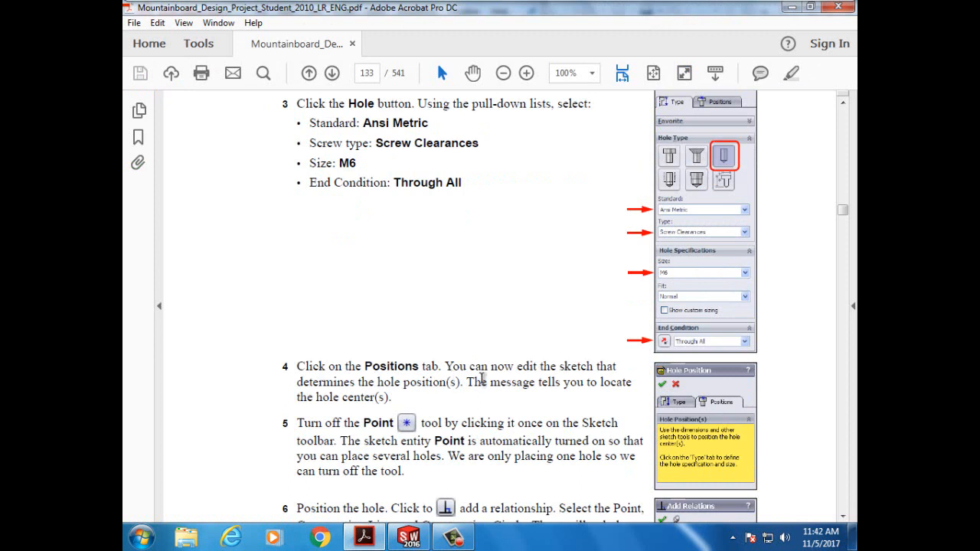
scroll(482, 375, down, 1)
scroll(483, 375, down, 1)
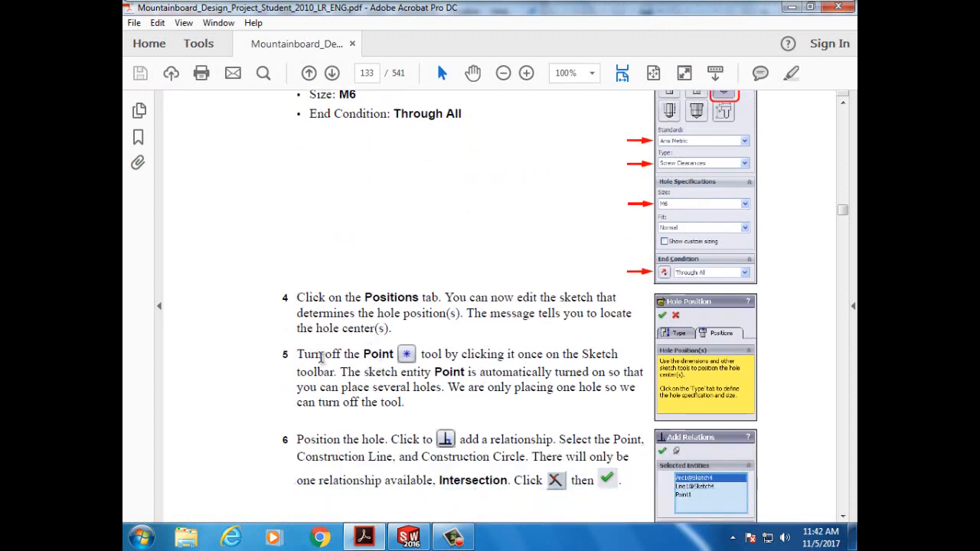
scroll(363, 360, up, 14)
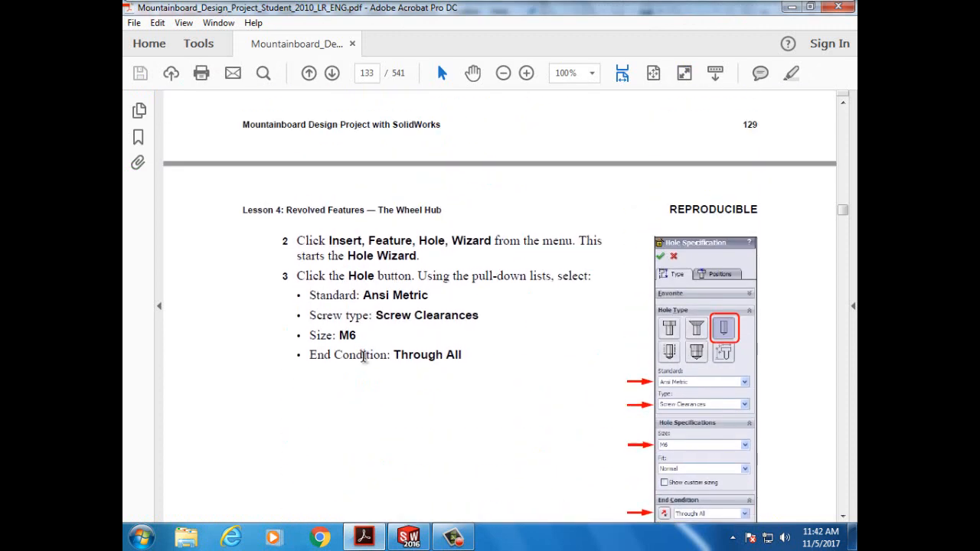
scroll(363, 362, up, 3)
scroll(363, 360, down, 15)
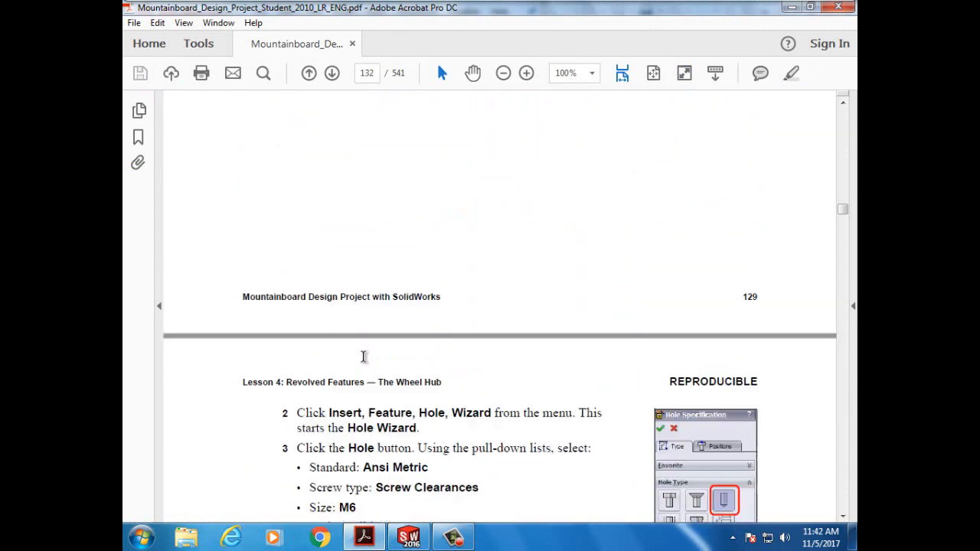
scroll(362, 356, down, 4)
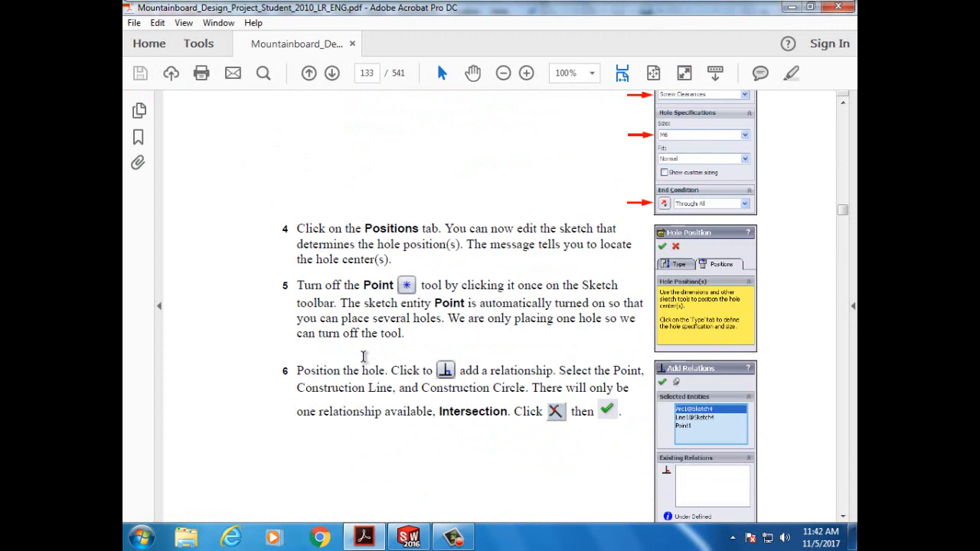
scroll(363, 355, down, 1)
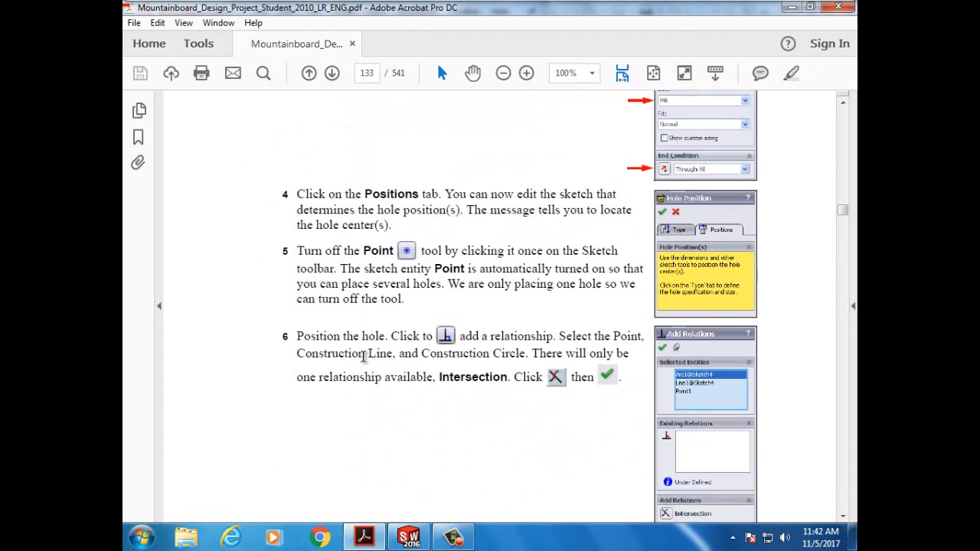
click(364, 538)
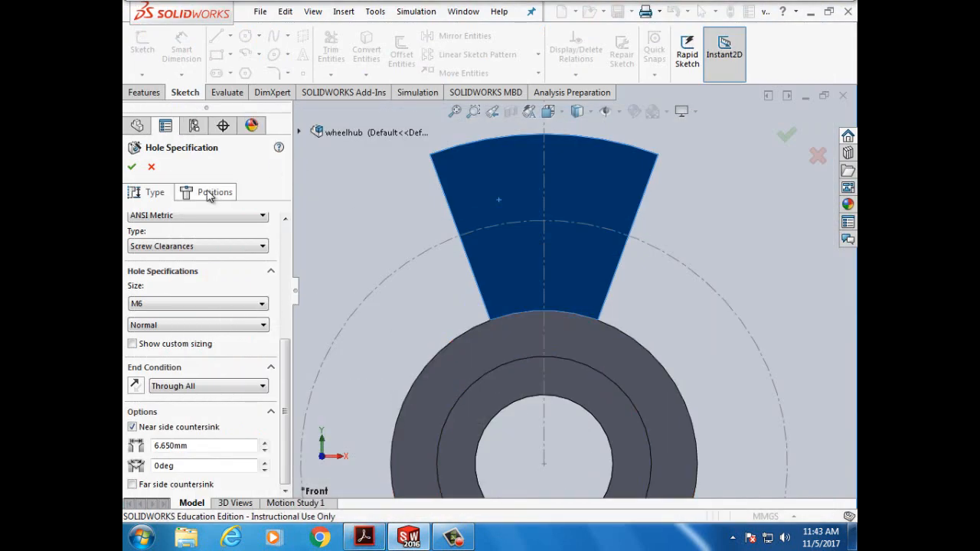
- Place the M6 hole point where the construction circle crosses the centerline, then reopen the guide
click(210, 192)
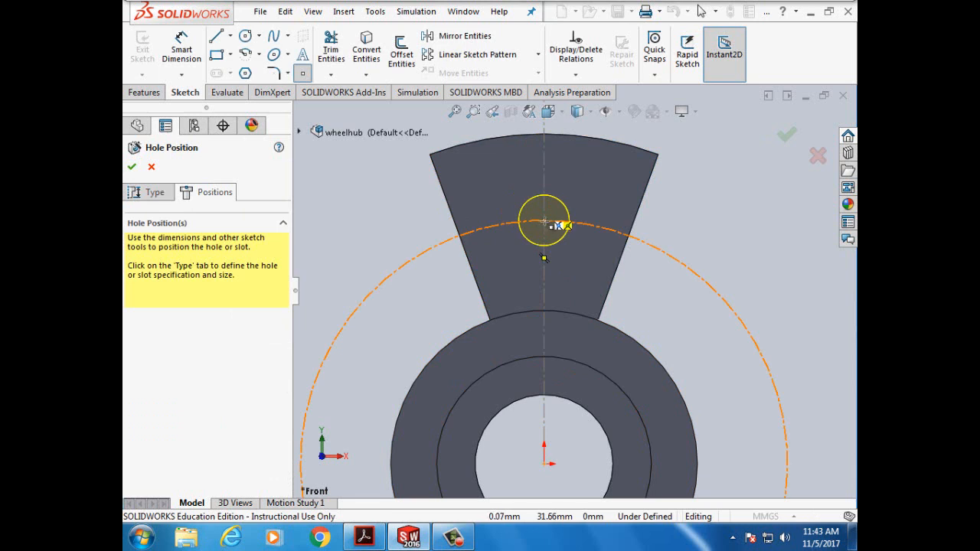
click(545, 222)
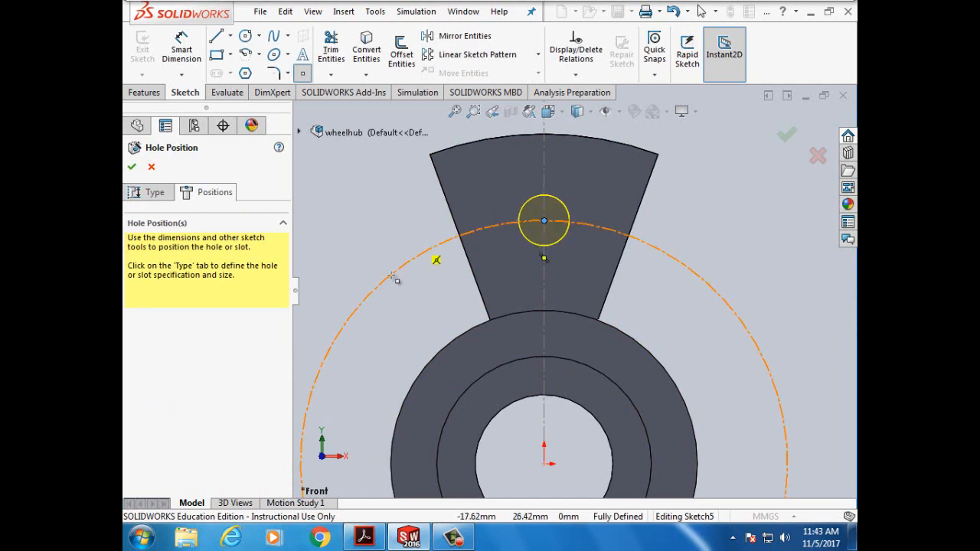
click(363, 537)
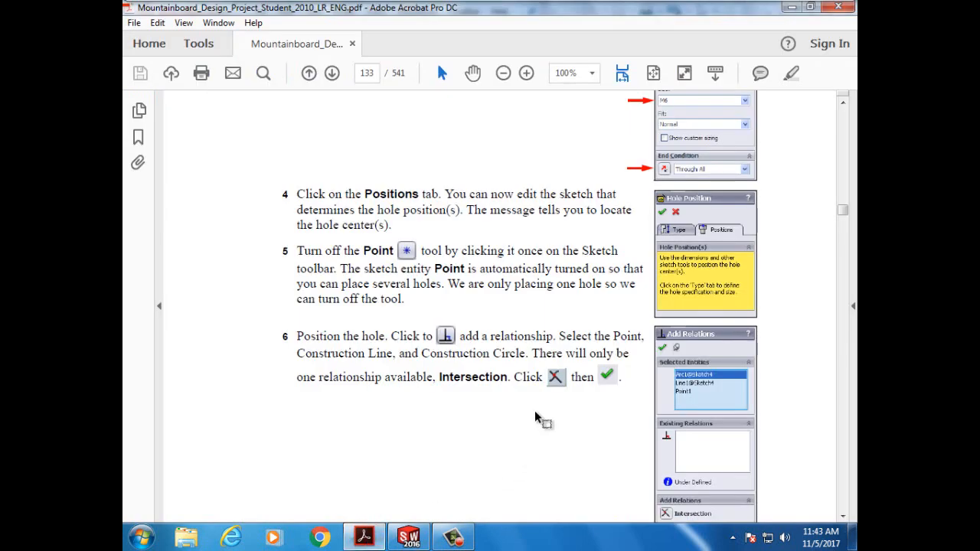
scroll(584, 374, down, 3)
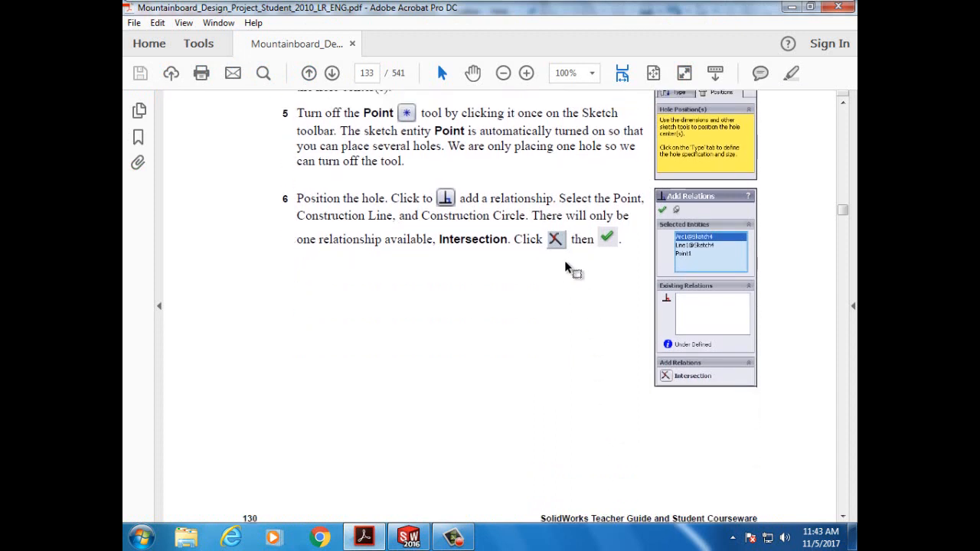
click(392, 538)
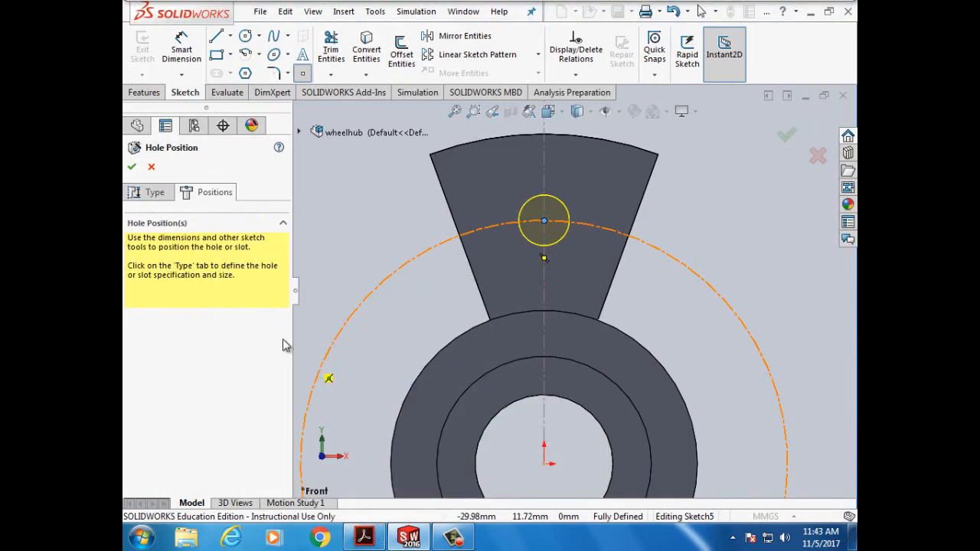
- Confirm the hole position to create M6 Clearance Hole1 through the spoke
click(132, 169)
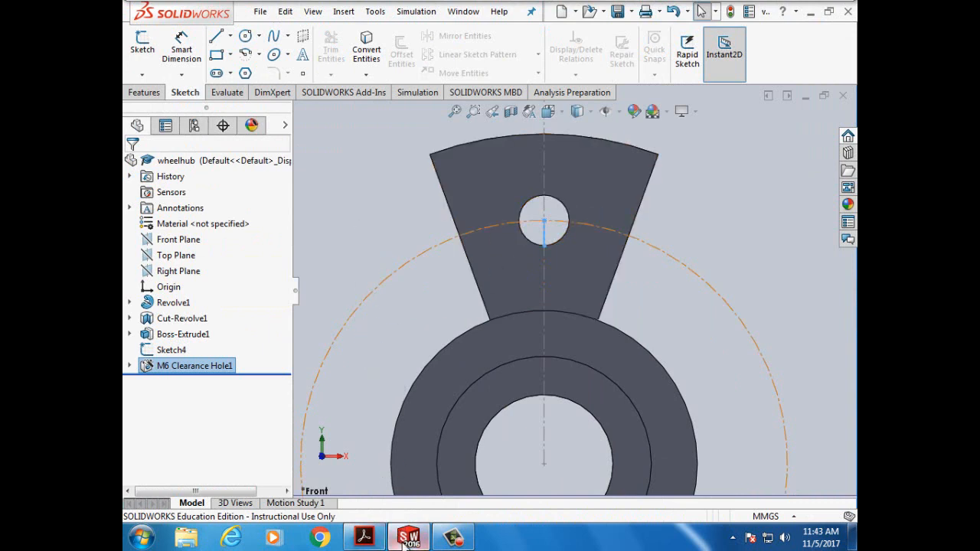
mouse_move(408, 538)
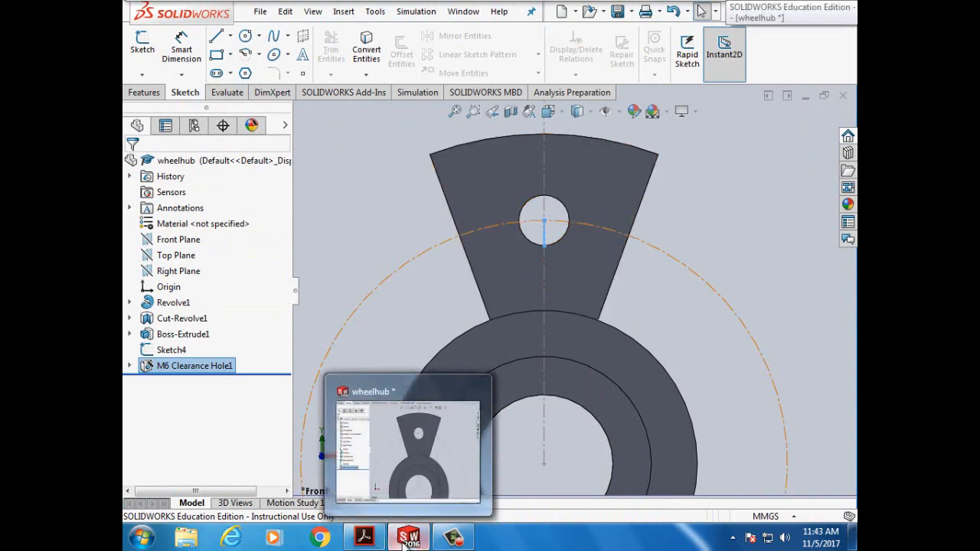
- Read ahead to Task 9's hex cut and Polygon Tool pages, then hide the PDF
click(364, 539)
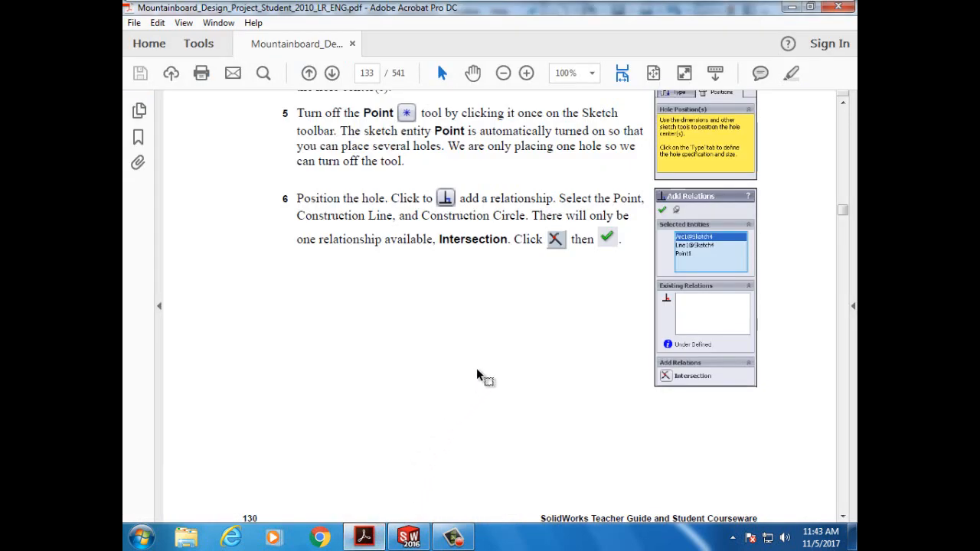
scroll(477, 375, down, 4)
scroll(476, 370, down, 6)
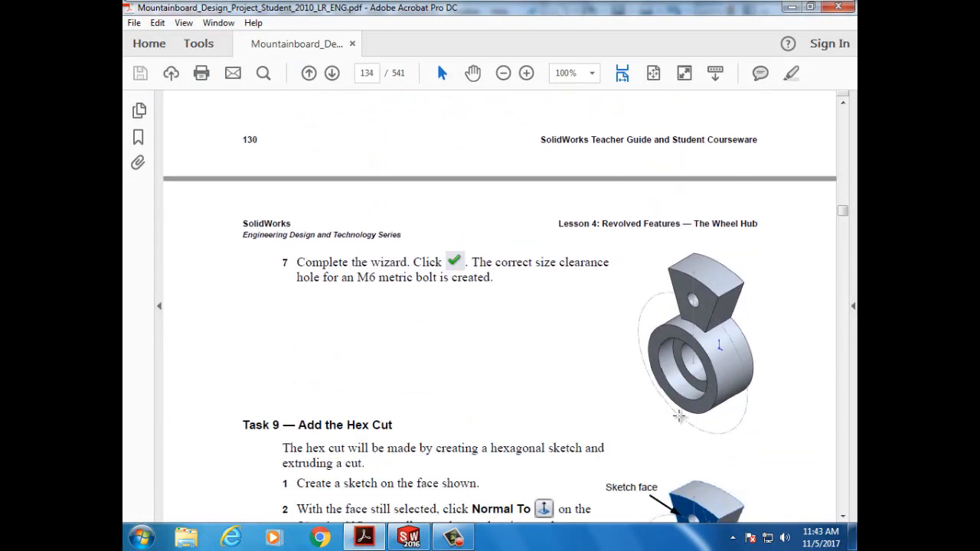
scroll(633, 407, down, 3)
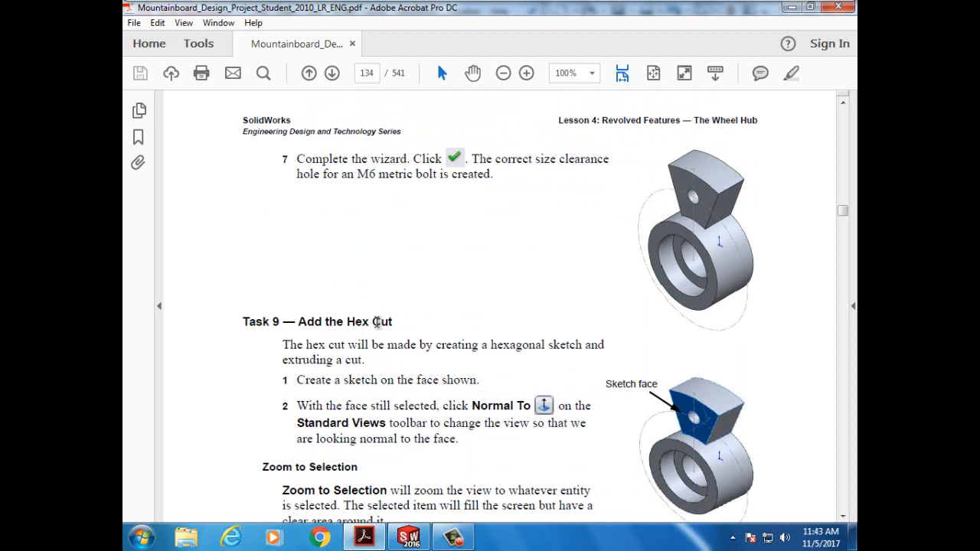
scroll(378, 342, down, 3)
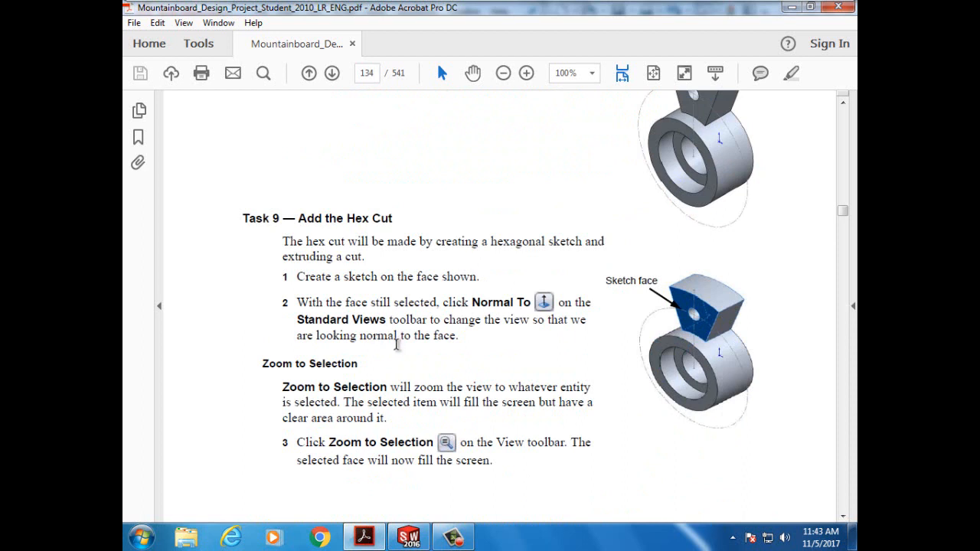
scroll(390, 346, down, 1)
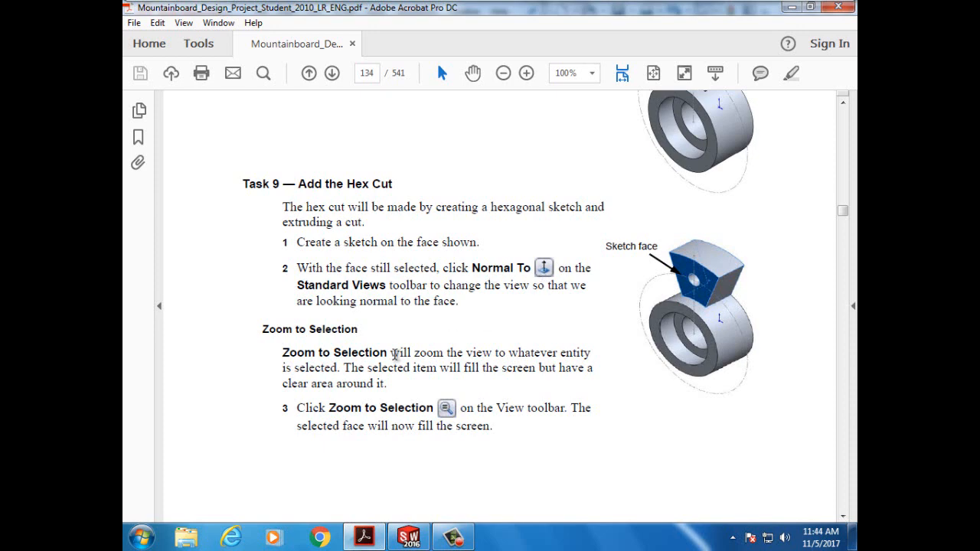
scroll(373, 429, down, 10)
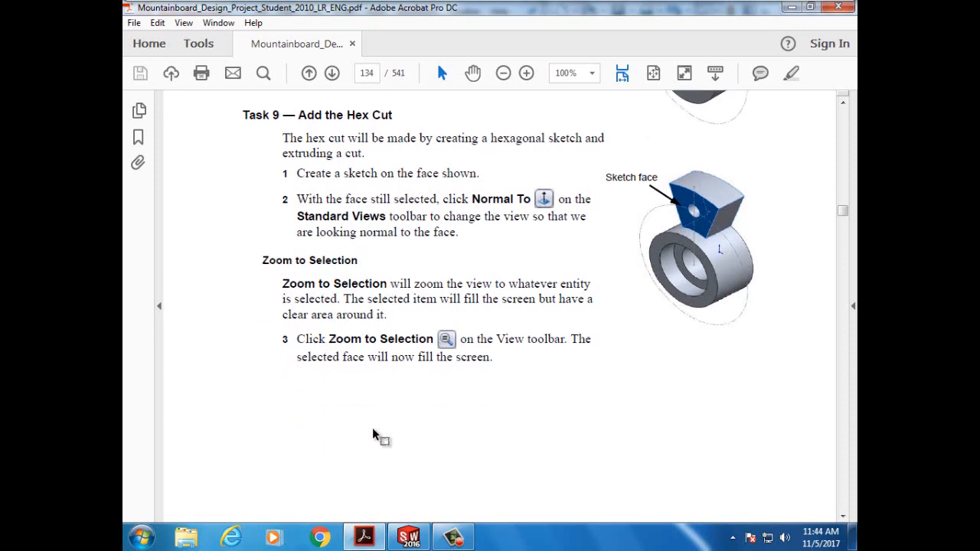
scroll(373, 435, down, 8)
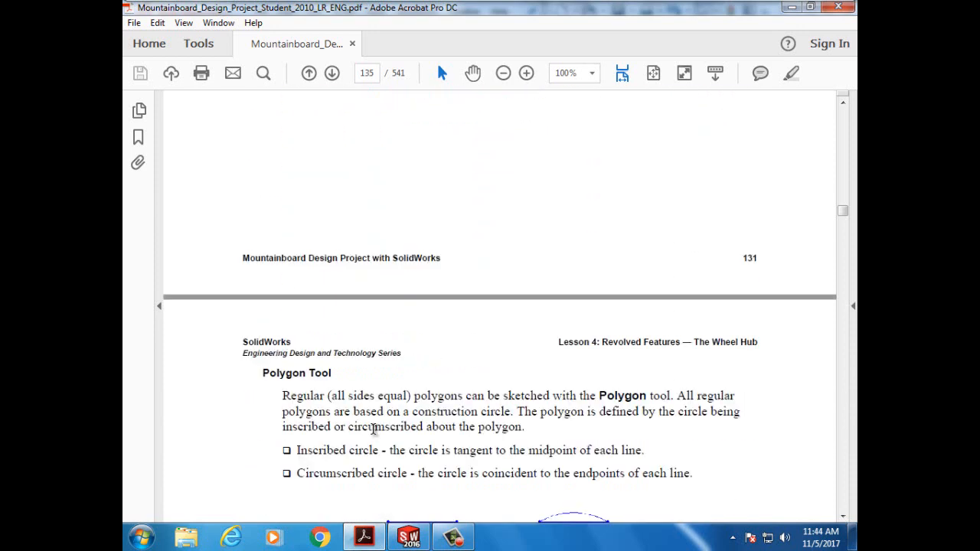
scroll(373, 429, down, 5)
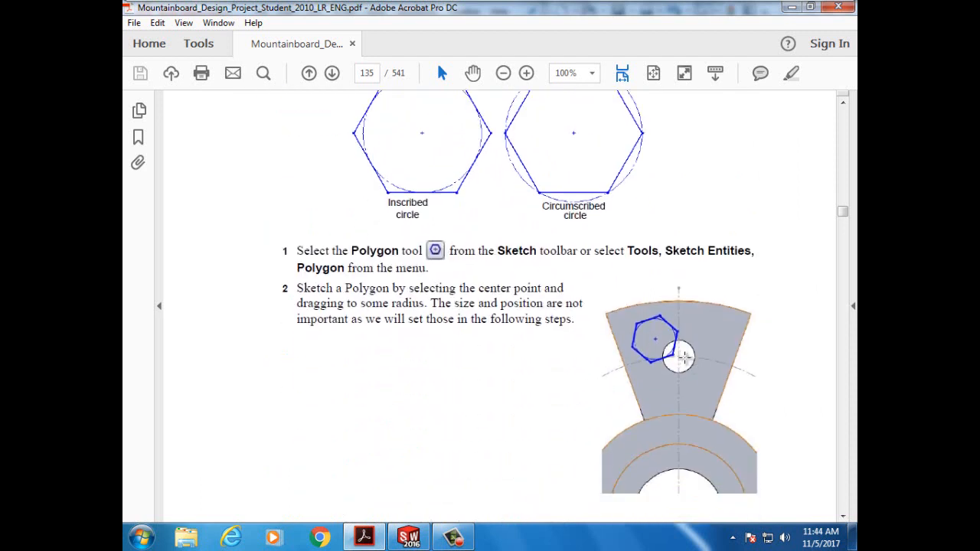
click(365, 540)
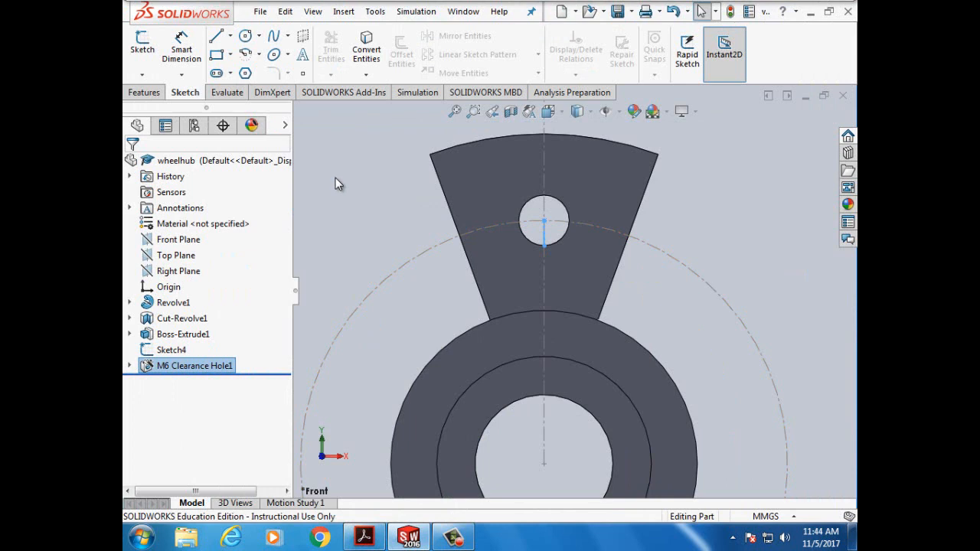
- Open Sketch7 on the spoke's front face and pick the Polygon tool
click(481, 193)
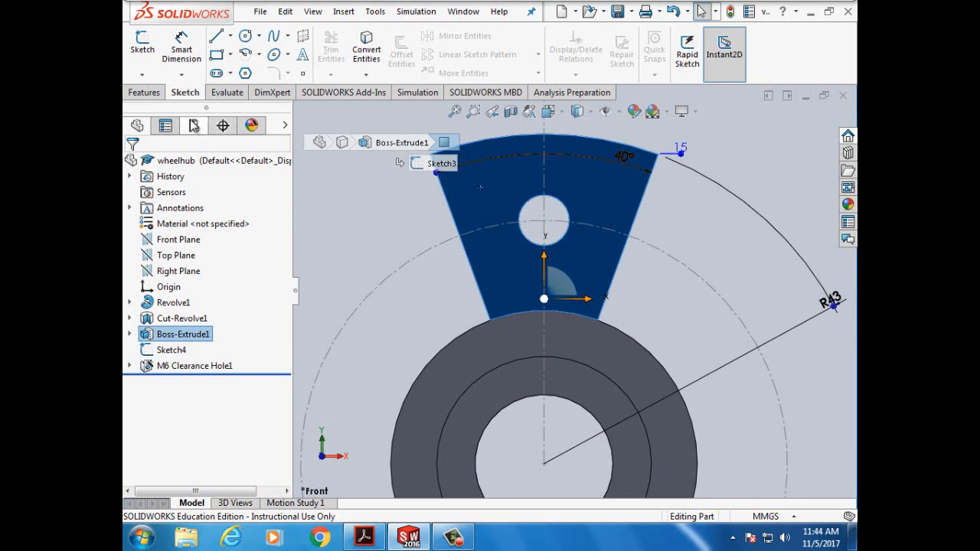
click(149, 55)
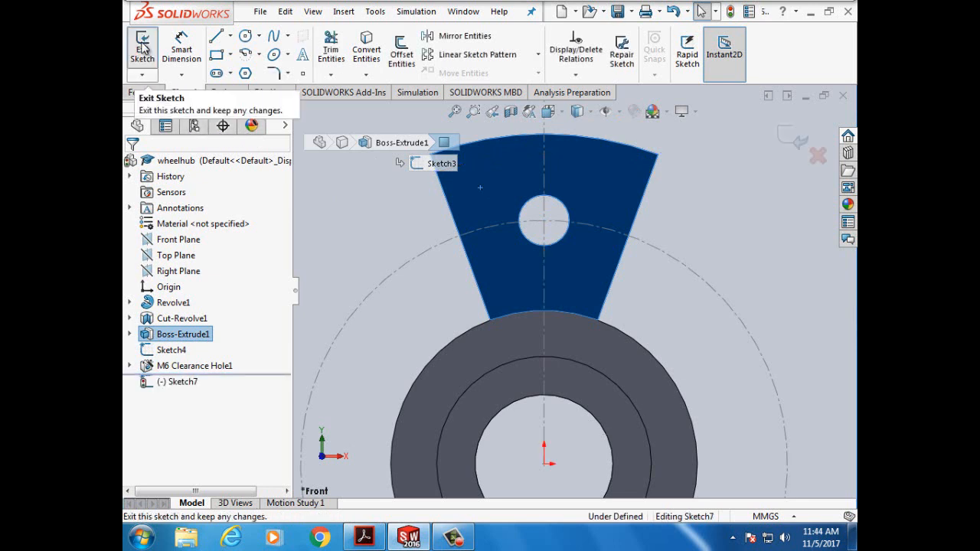
click(245, 74)
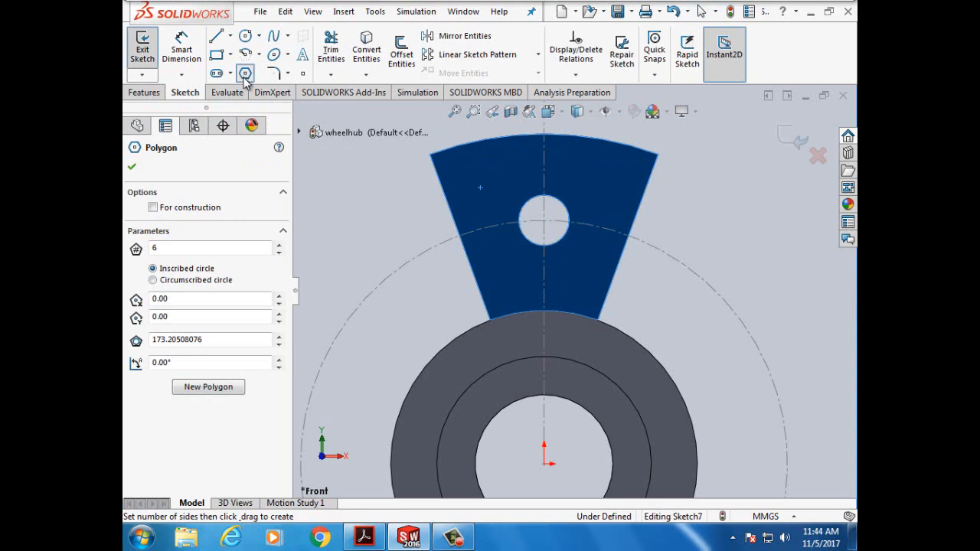
- Read Polygon Tool steps 1–5 on the Concentric relation and 10.5mm construction circle
click(364, 539)
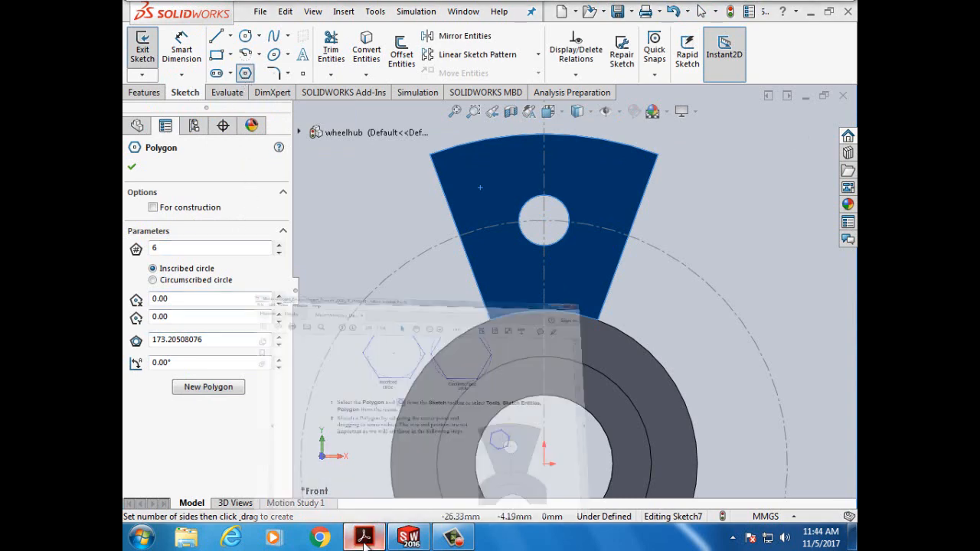
scroll(481, 386, up, 2)
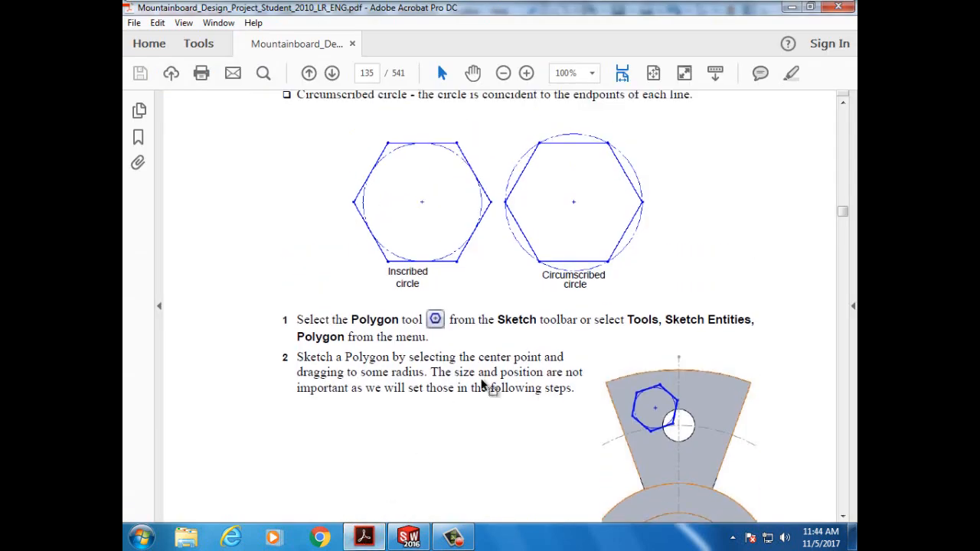
scroll(482, 387, down, 2)
scroll(482, 387, up, 5)
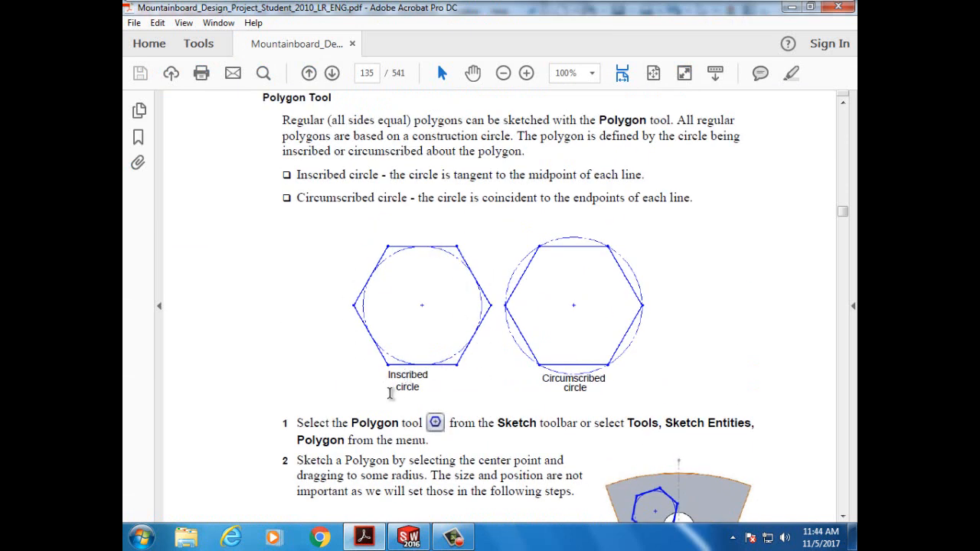
scroll(391, 398, down, 4)
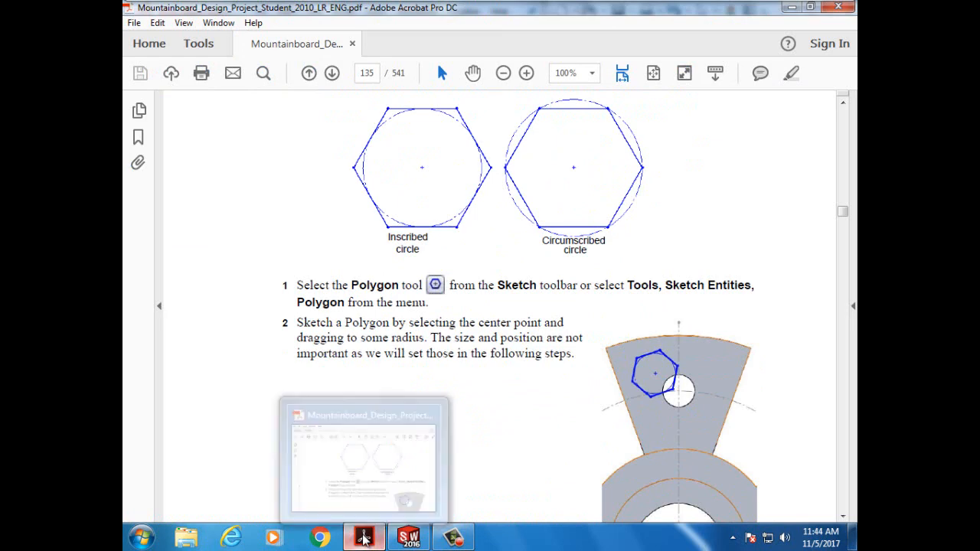
scroll(393, 337, up, 4)
scroll(393, 337, up, 3)
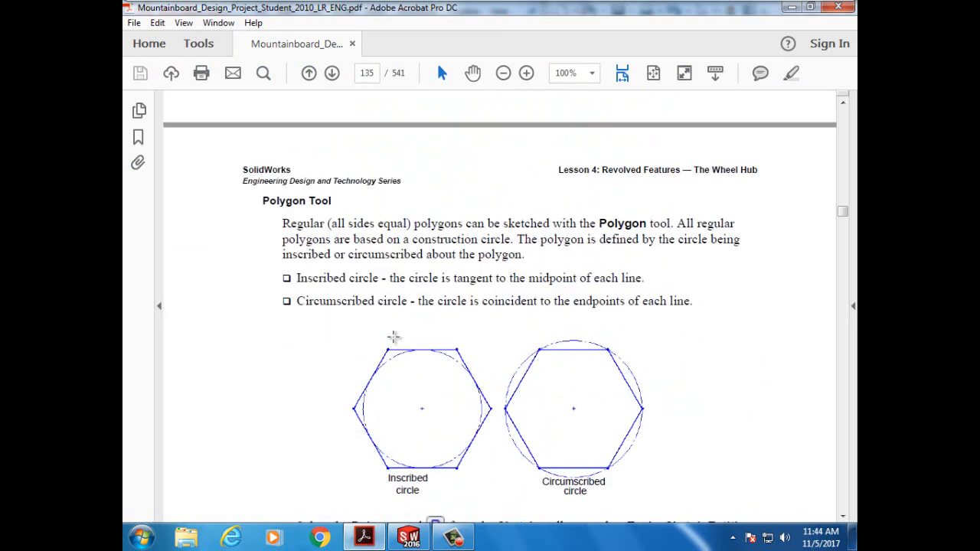
scroll(393, 337, down, 8)
scroll(393, 343, down, 1)
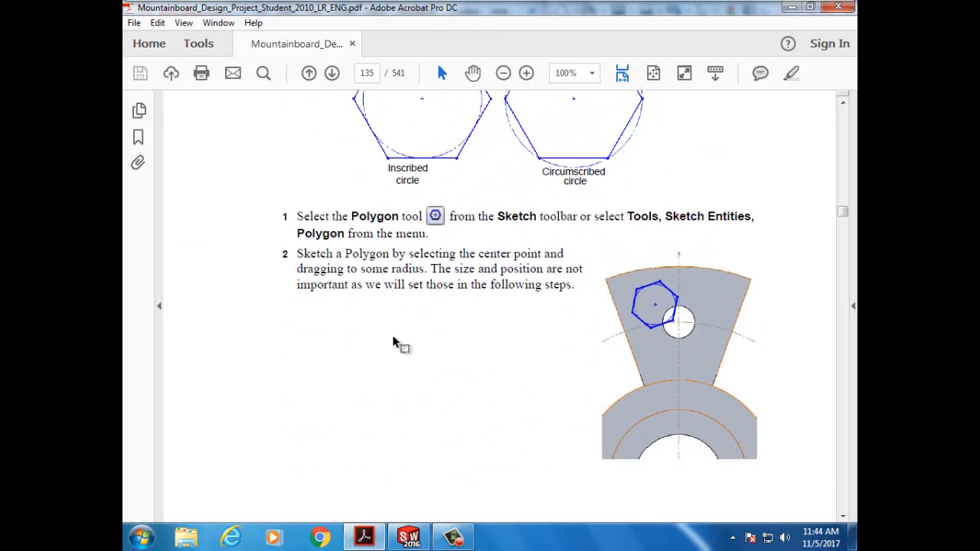
scroll(393, 343, down, 12)
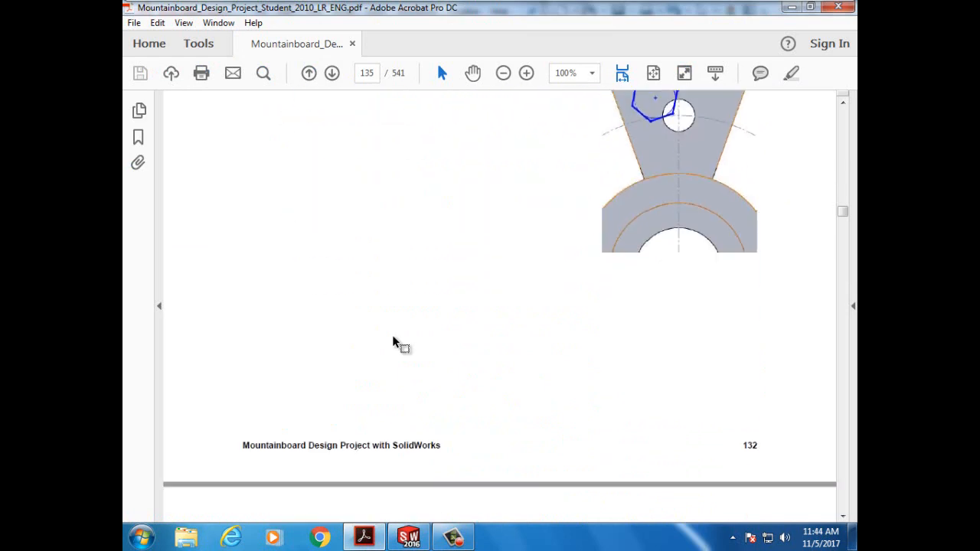
scroll(392, 341, down, 4)
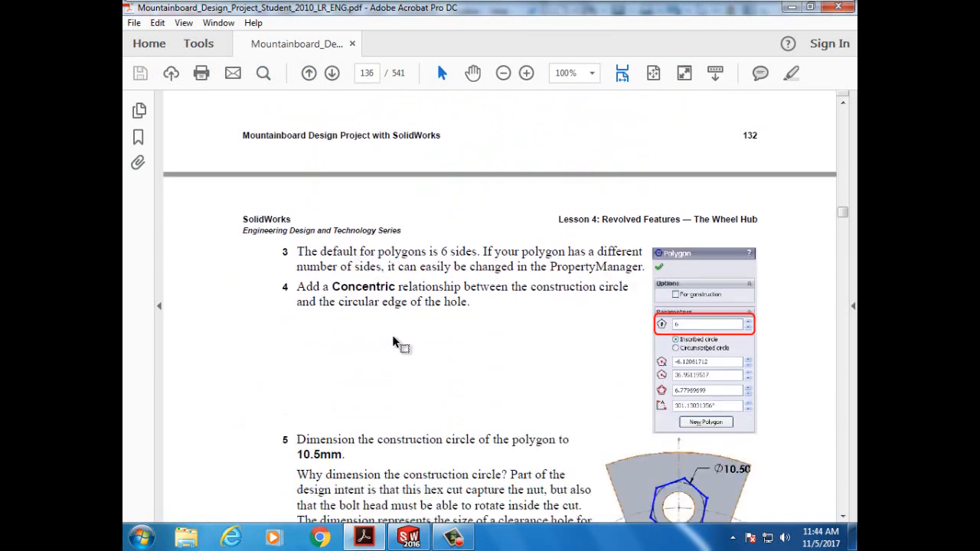
scroll(393, 343, down, 2)
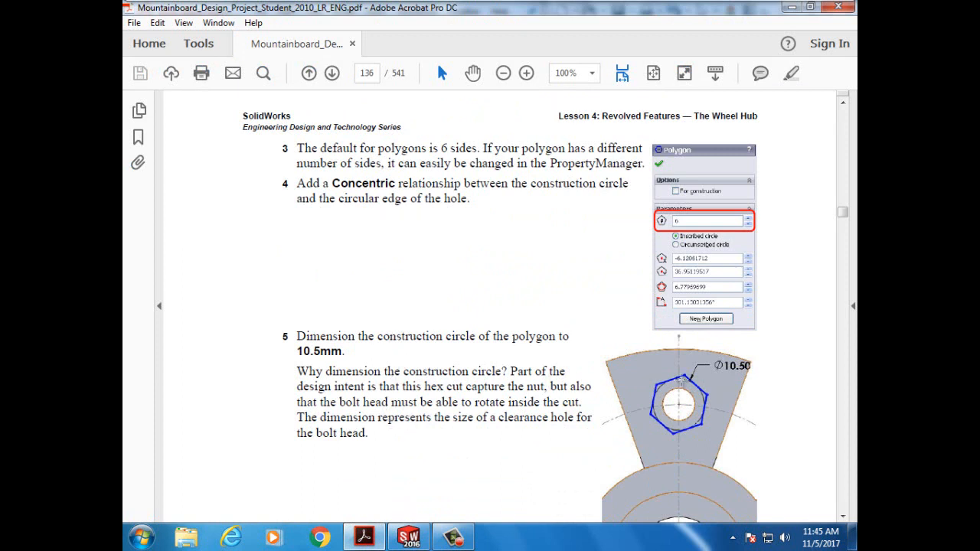
scroll(743, 375, down, 3)
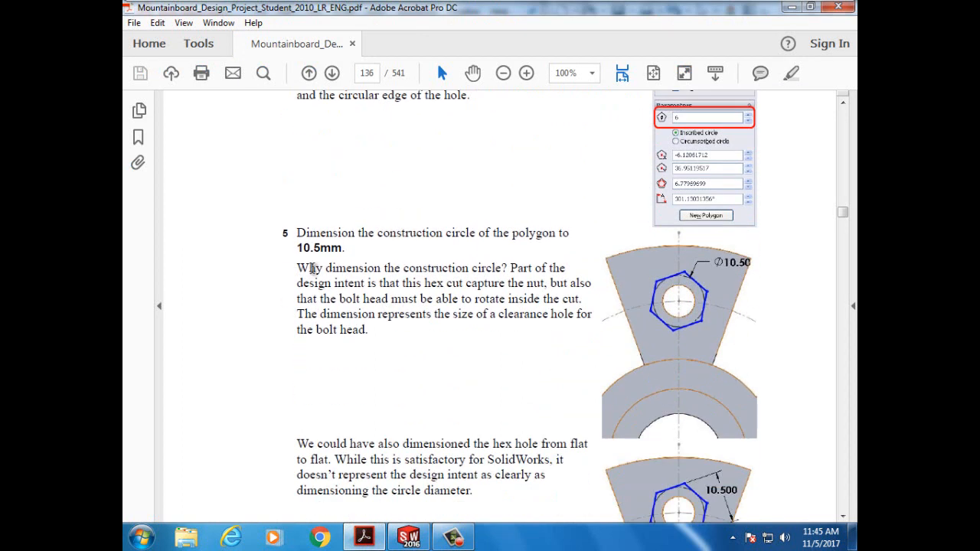
scroll(390, 306, up, 2)
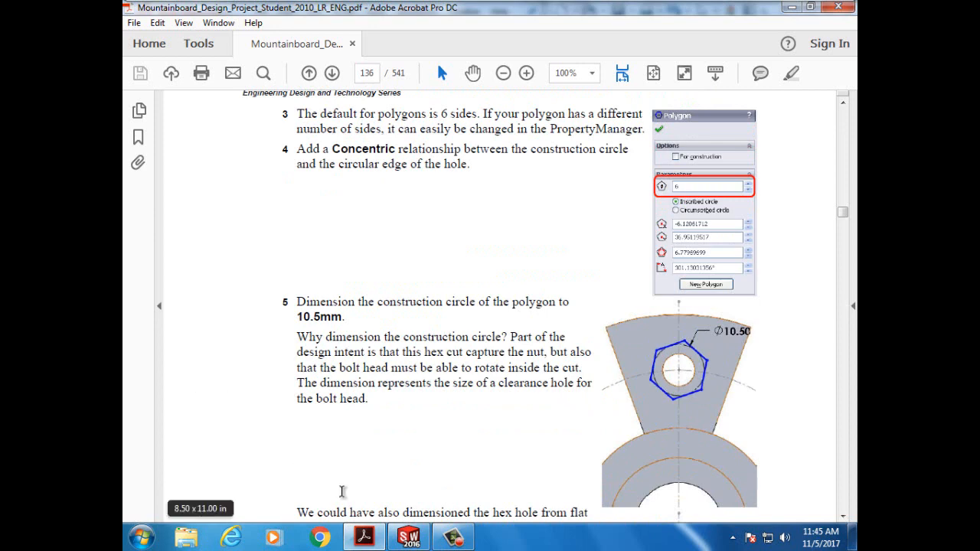
click(409, 537)
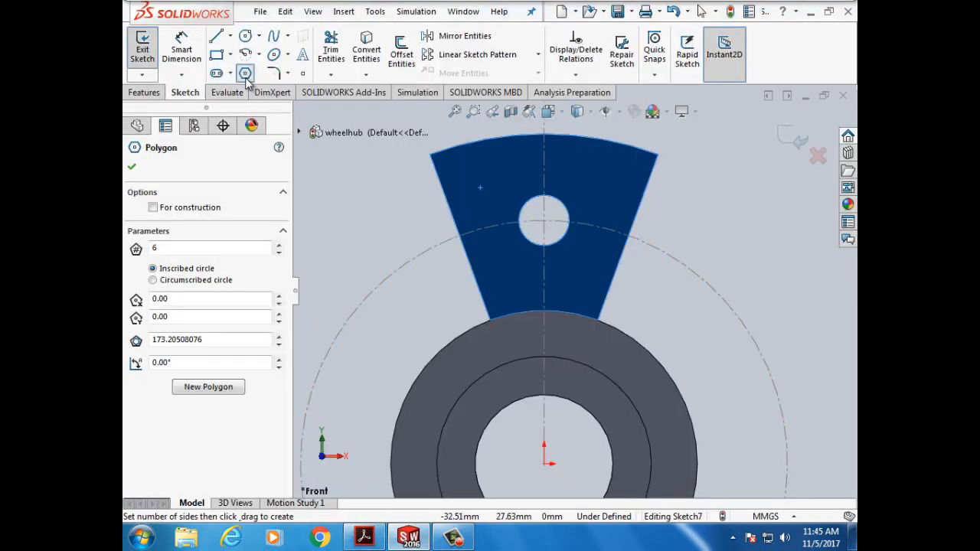
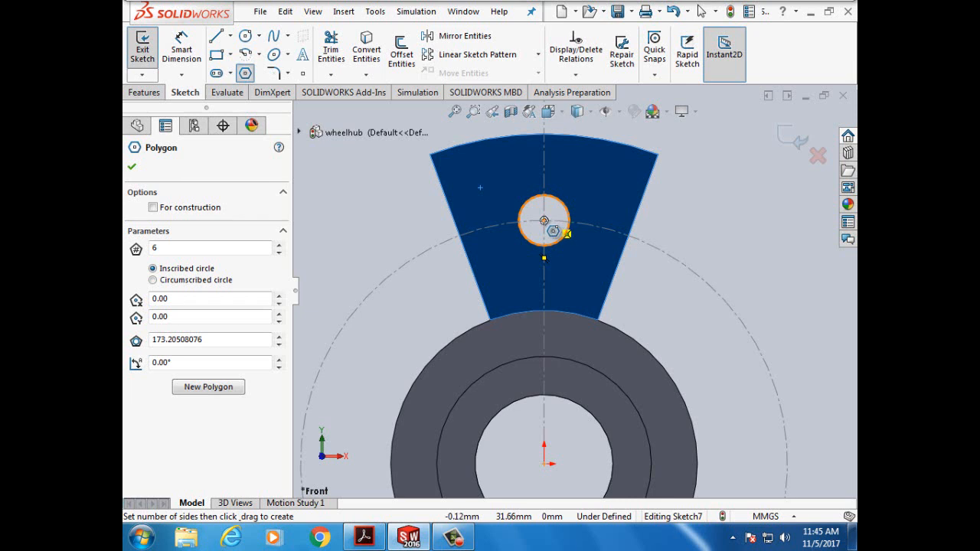
- Sketch an inscribed six-sided polygon centred on the spoke's small M6 hole
scroll(546, 224, down, 1)
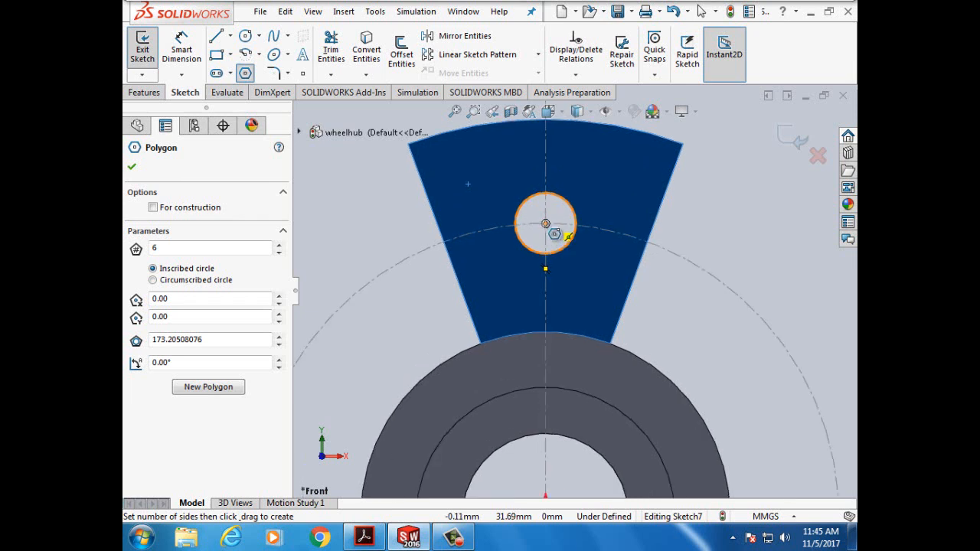
click(545, 224)
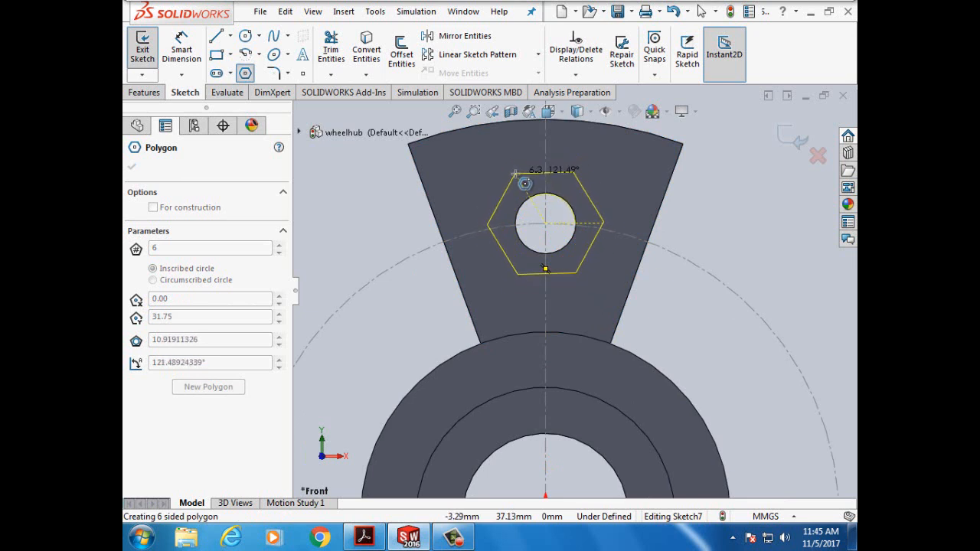
click(516, 174)
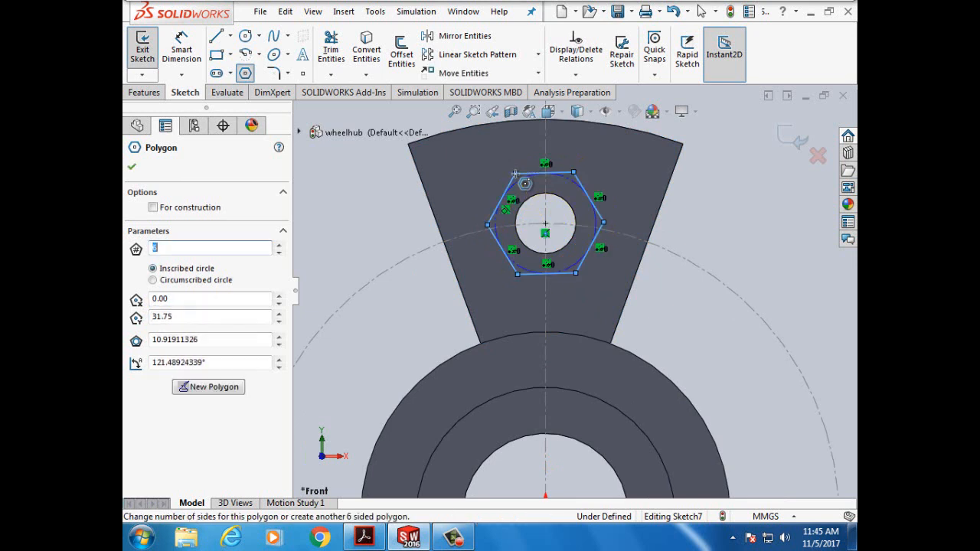
click(182, 48)
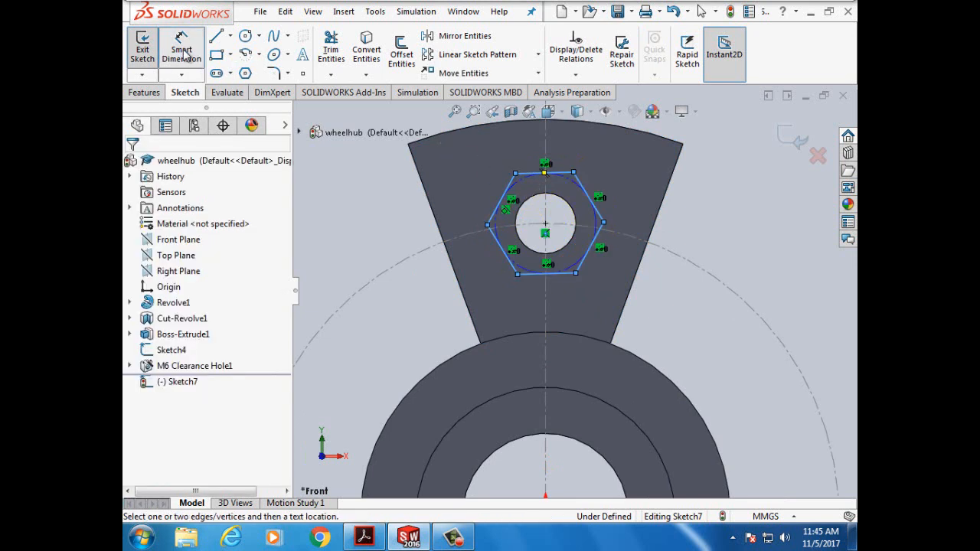
- Dimension the hexagon's construction circle to a 10.50 mm diameter, checking the value in the tutorial
click(576, 187)
click(724, 230)
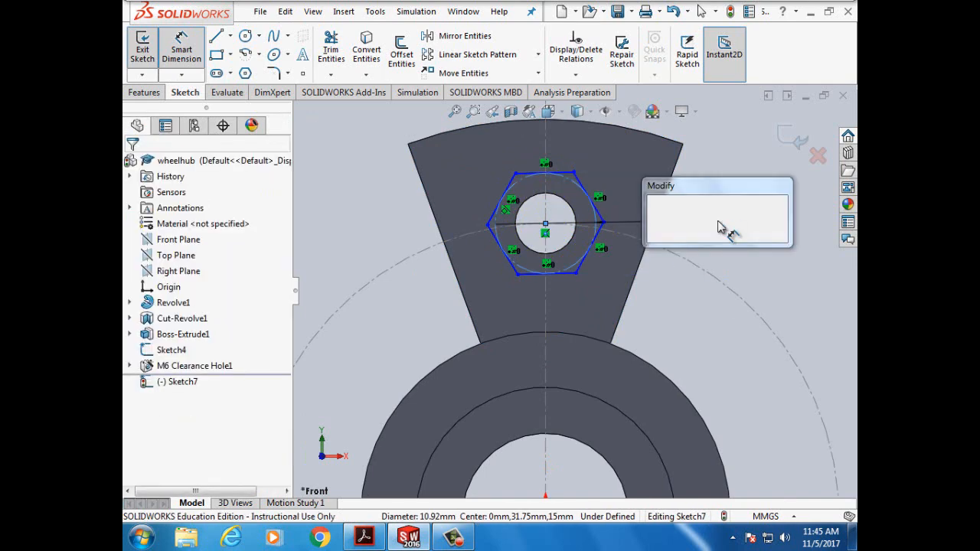
click(363, 538)
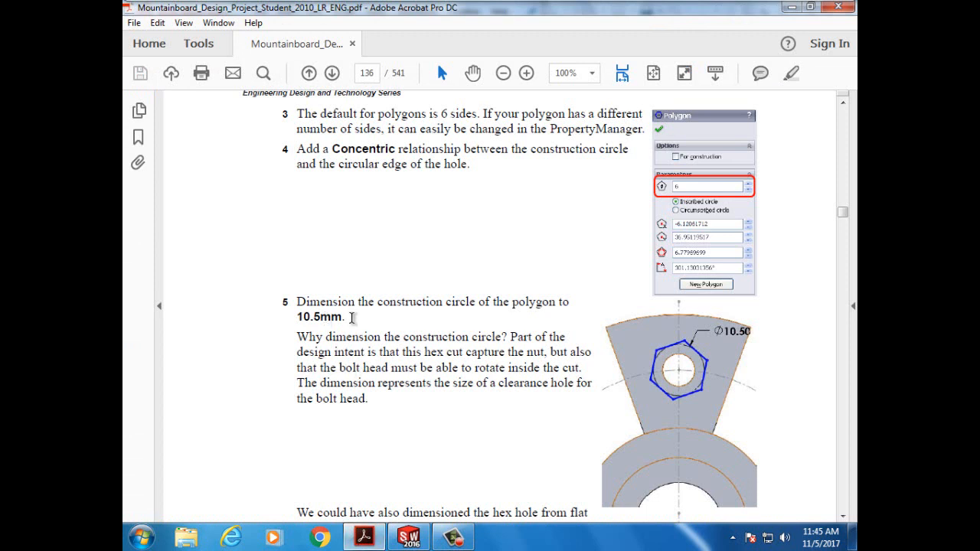
mouse_move(352, 316)
mouse_down()
mouse_move(300, 317)
mouse_move(320, 317)
mouse_up()
mouse_move(411, 540)
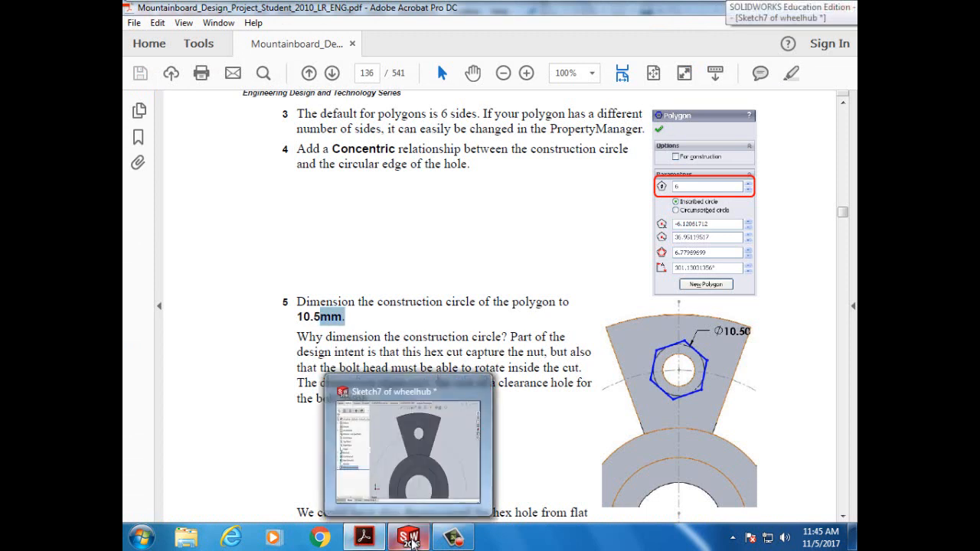
click(411, 540)
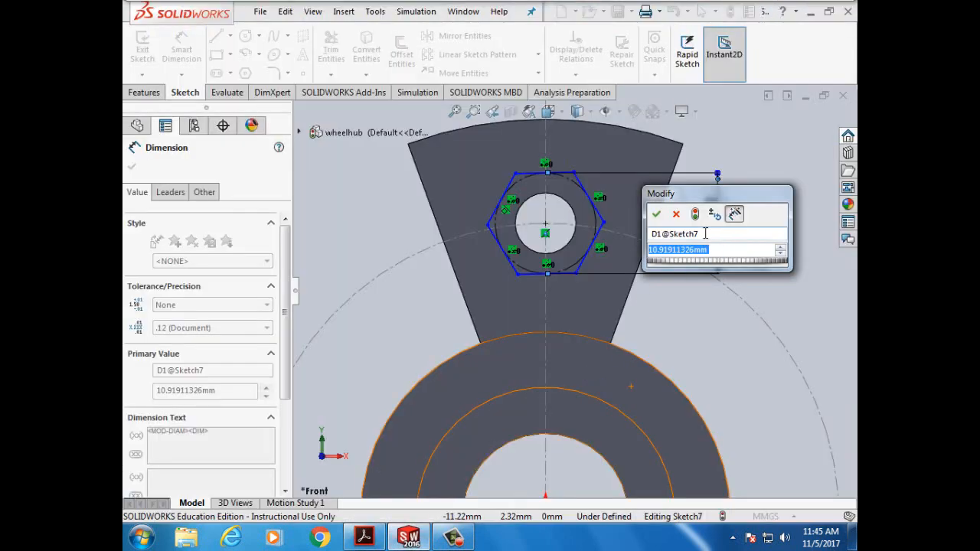
text(10.5)
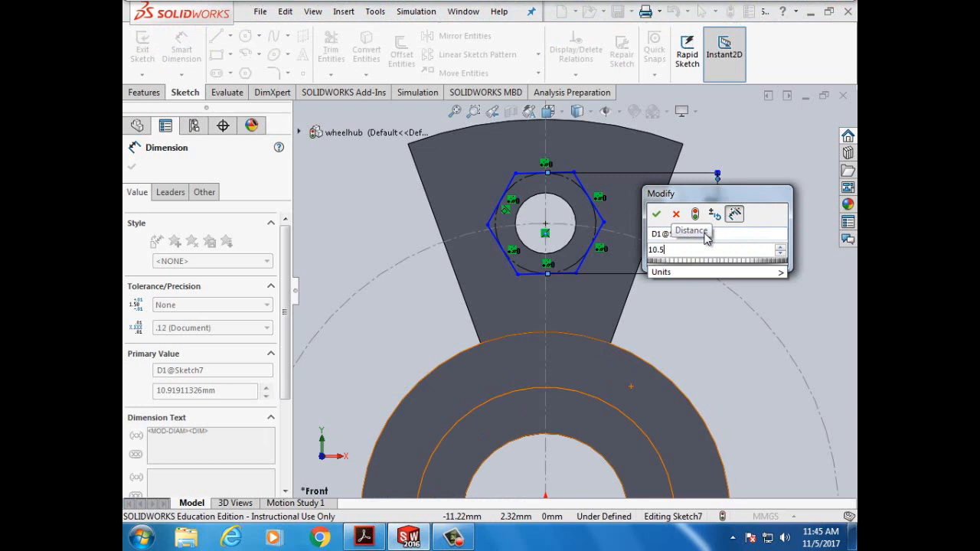
key(Return)
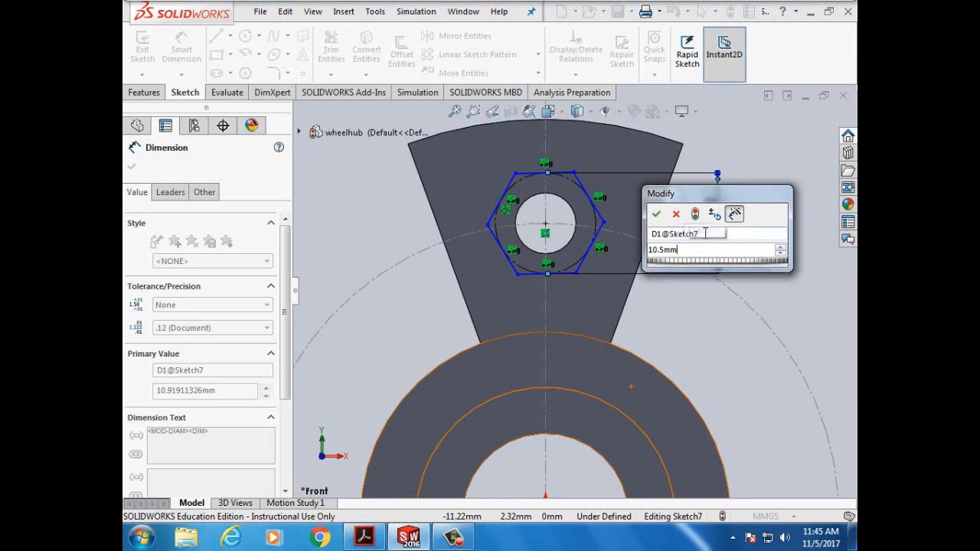
click(657, 215)
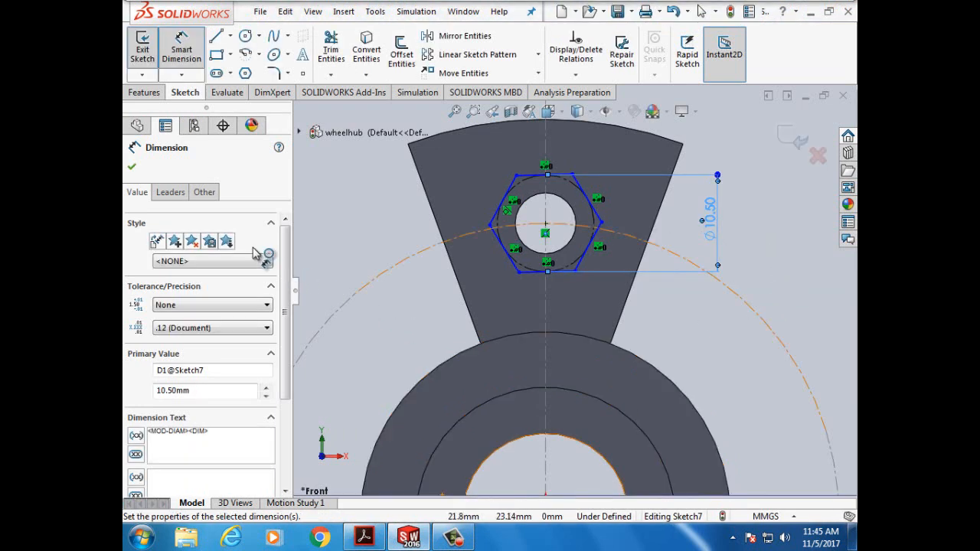
click(132, 170)
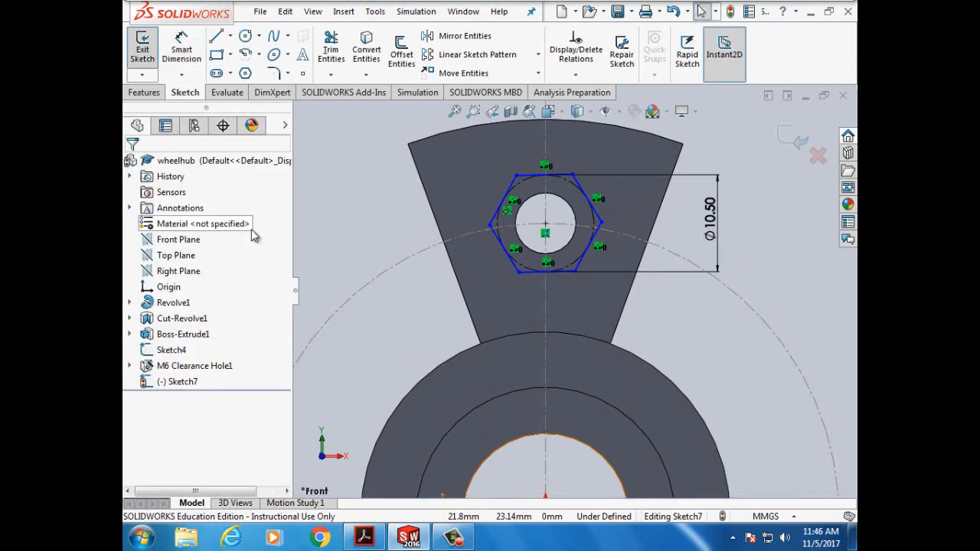
- Scroll the tutorial to the Horizontal relation step, then on to the 6.5mm cut on page 137
click(364, 538)
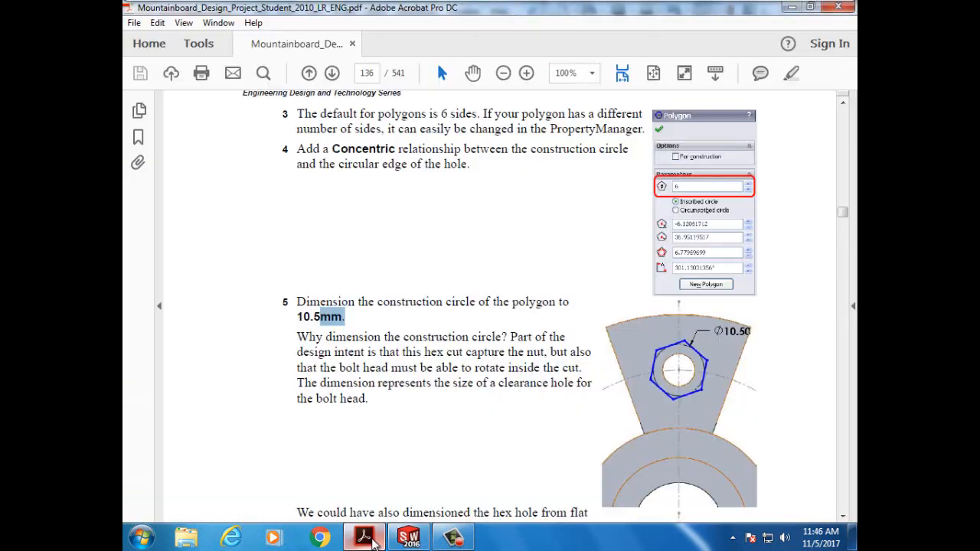
scroll(451, 427, down, 8)
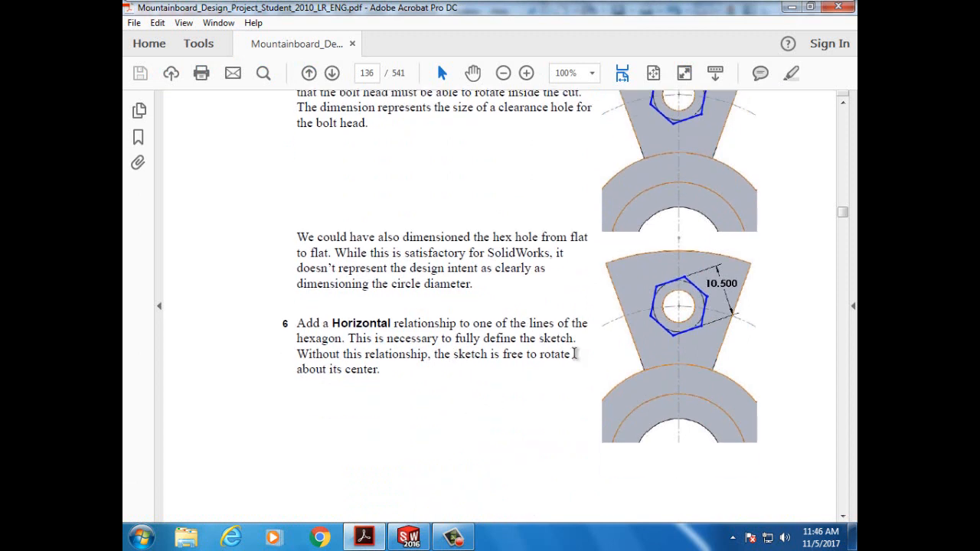
drag(335, 328, 418, 328)
scroll(484, 331, down, 10)
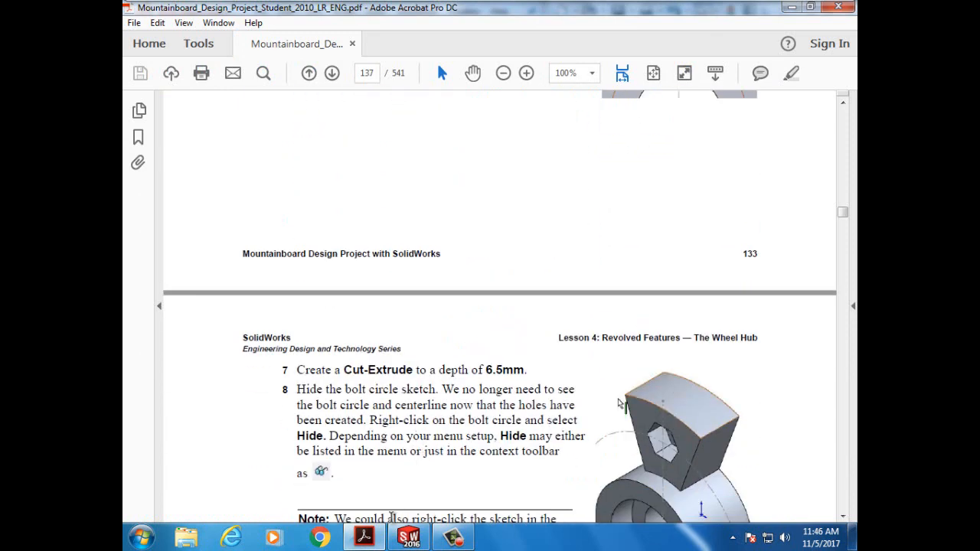
- Add a Horizontal relation to the hexagon's top edge so Sketch7 is fully defined
click(409, 537)
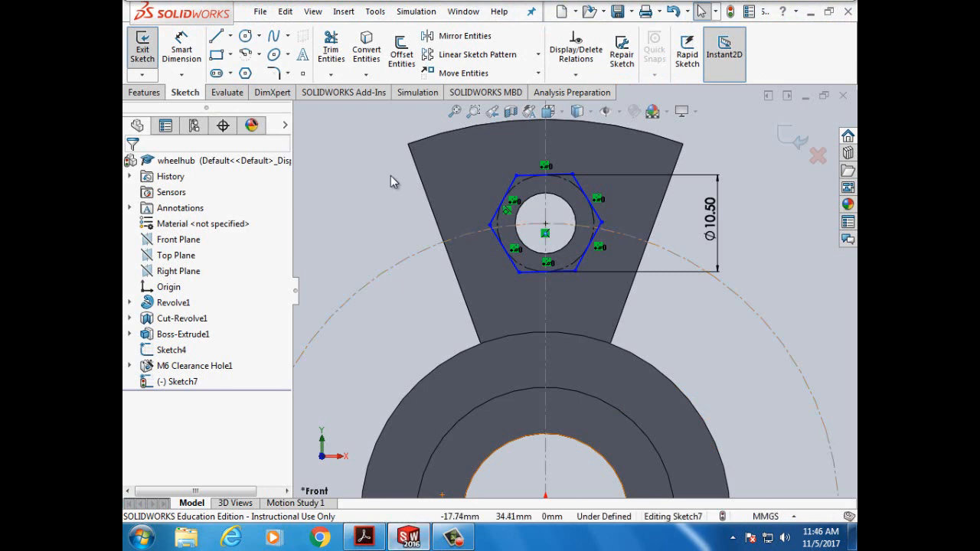
click(576, 75)
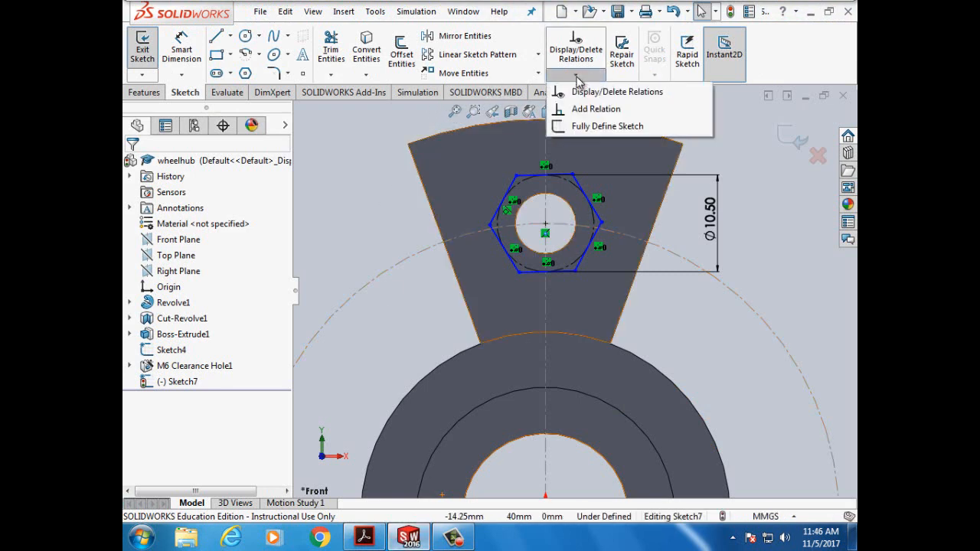
click(591, 109)
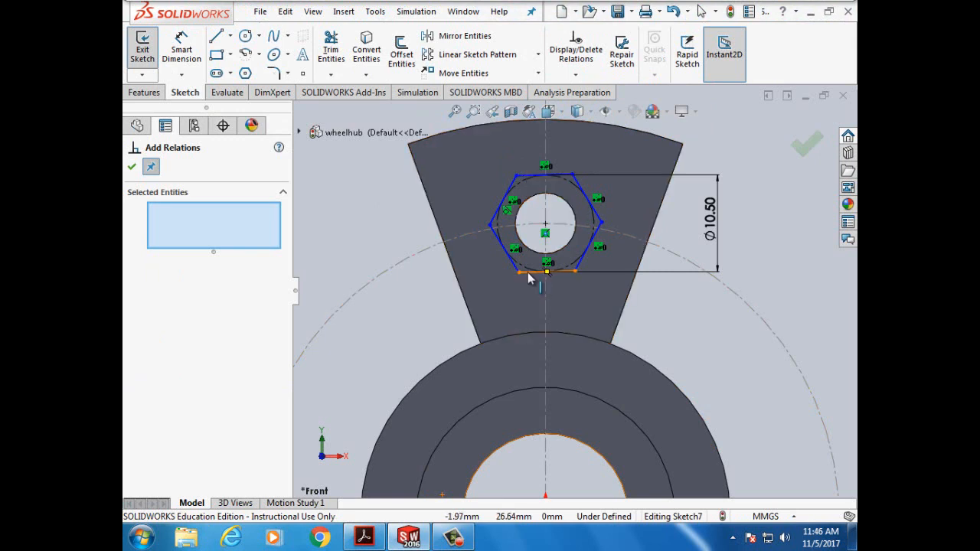
click(530, 176)
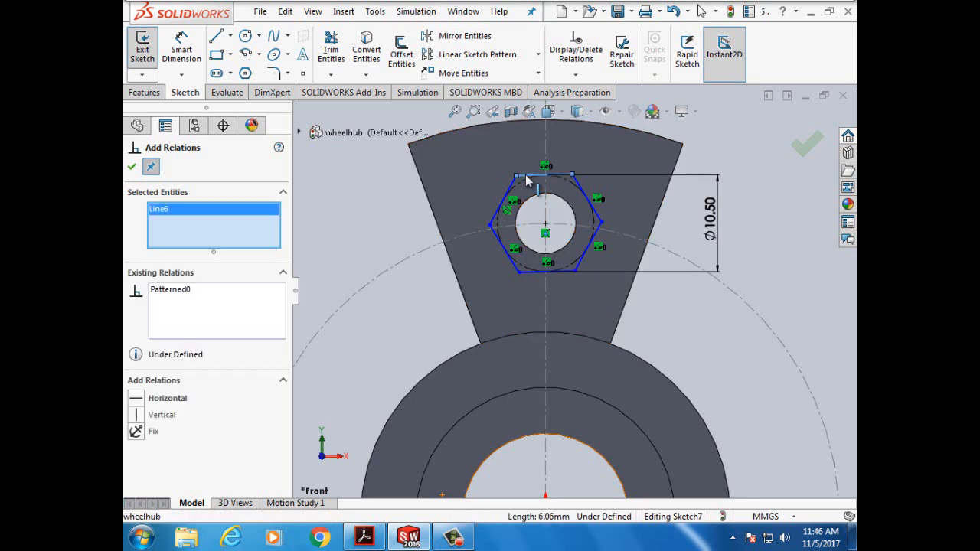
click(137, 403)
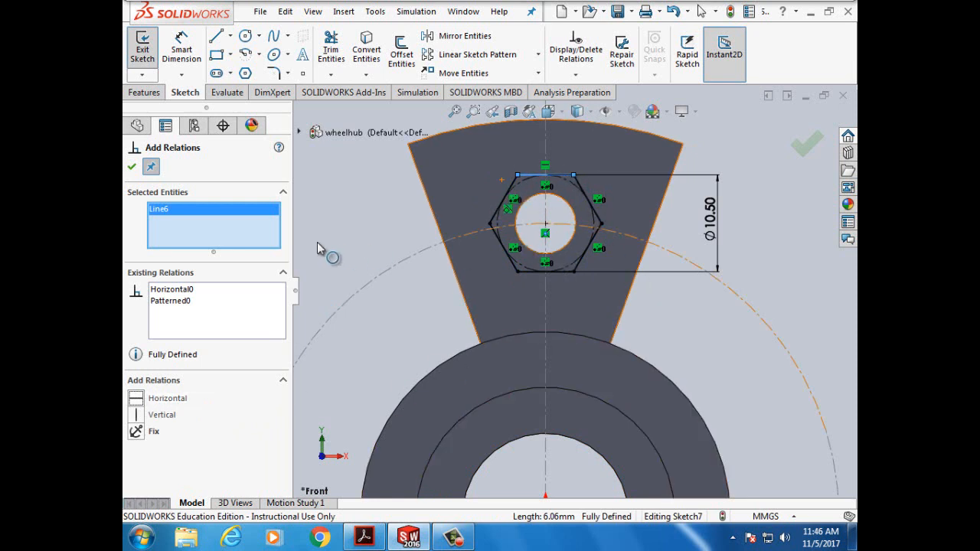
click(132, 169)
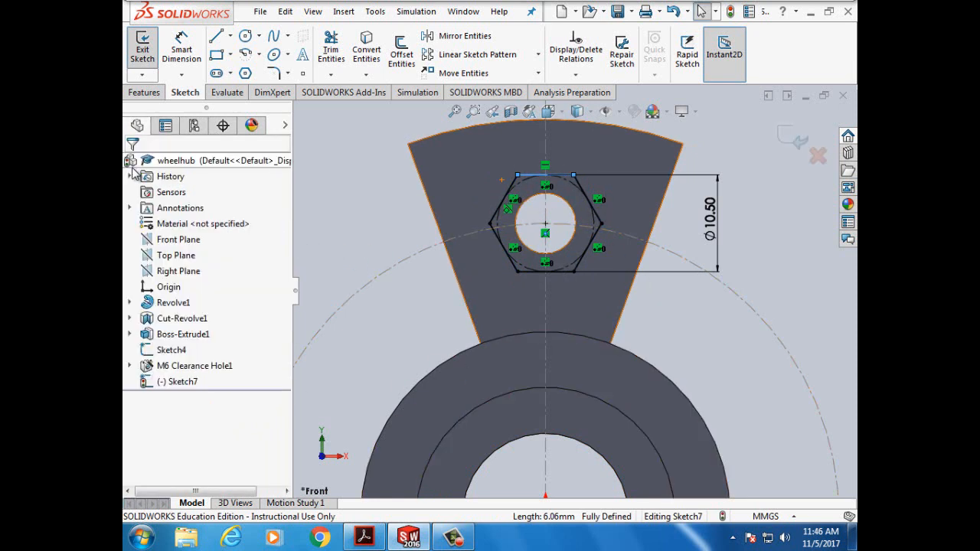
click(138, 93)
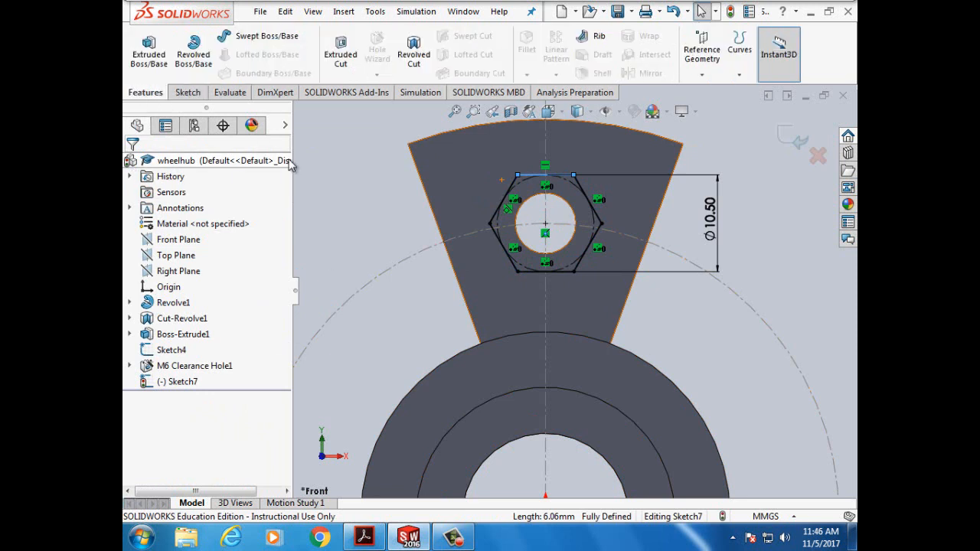
- Cut-extrude the hexagon sketch 6.5mm deep into the spoke as the nut pocket
click(341, 54)
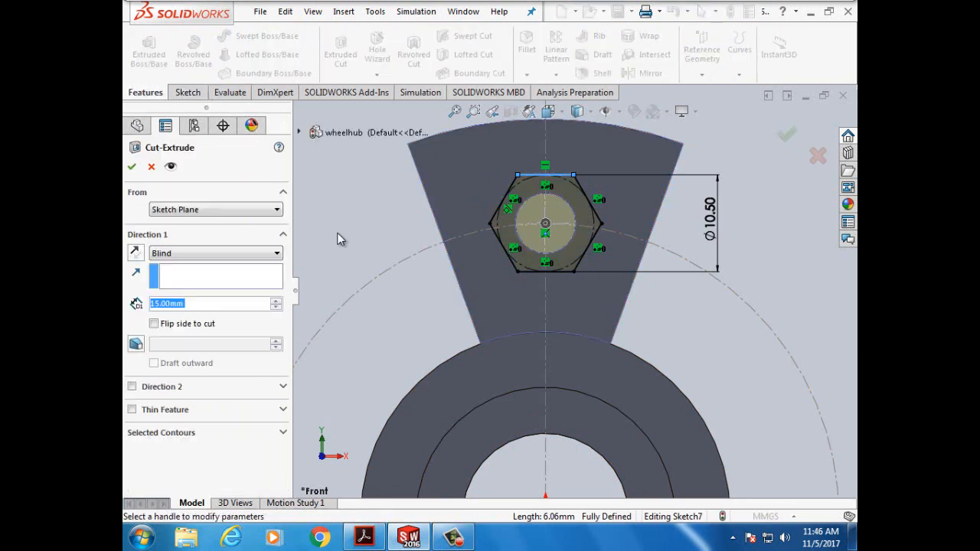
click(364, 538)
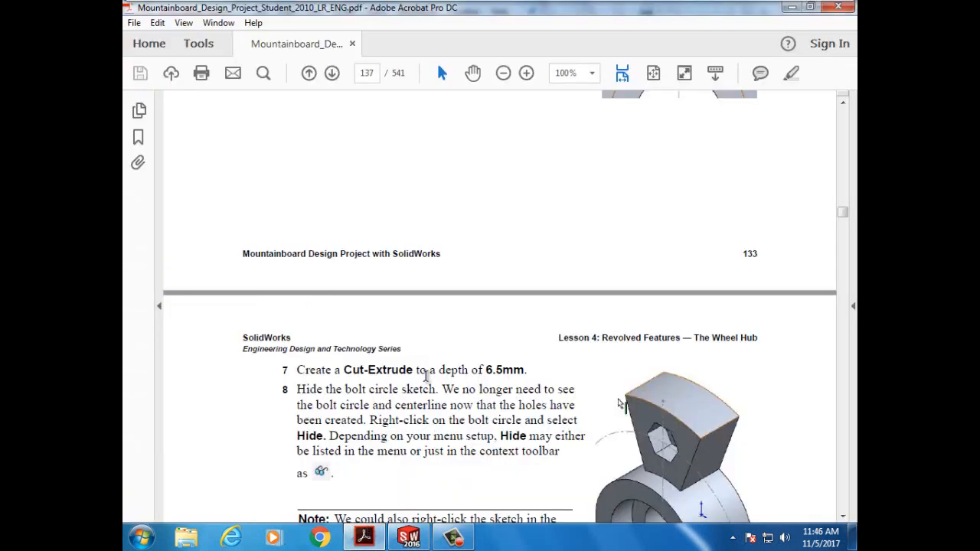
click(364, 538)
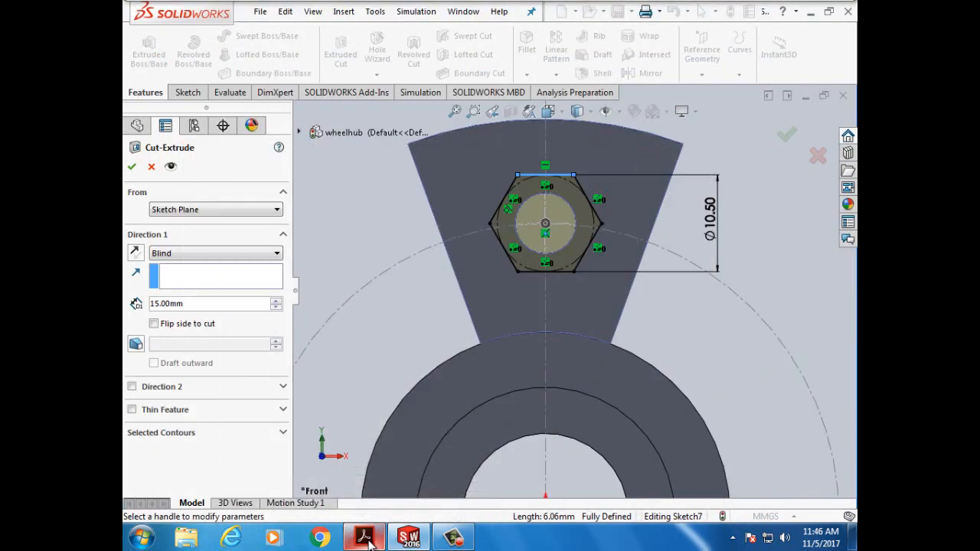
drag(197, 306, 134, 306)
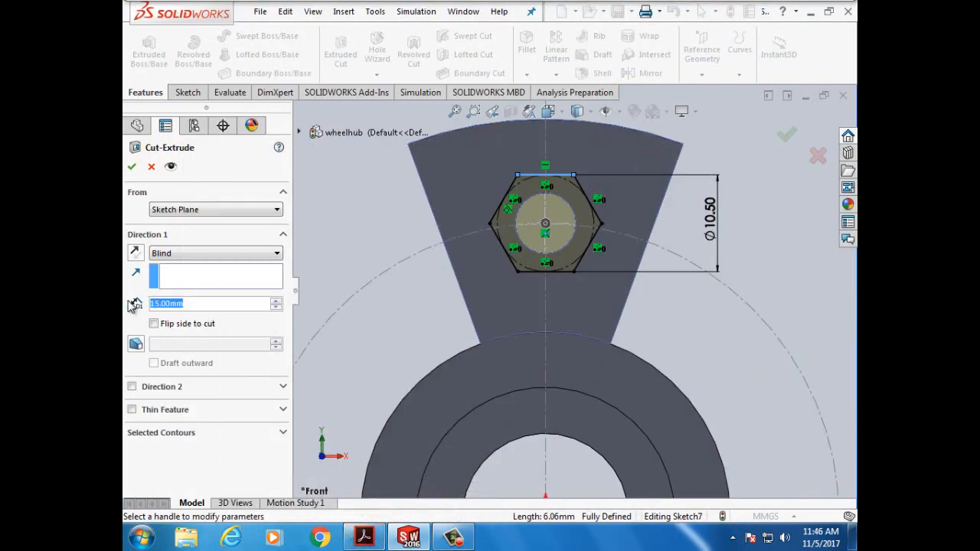
text(6,)
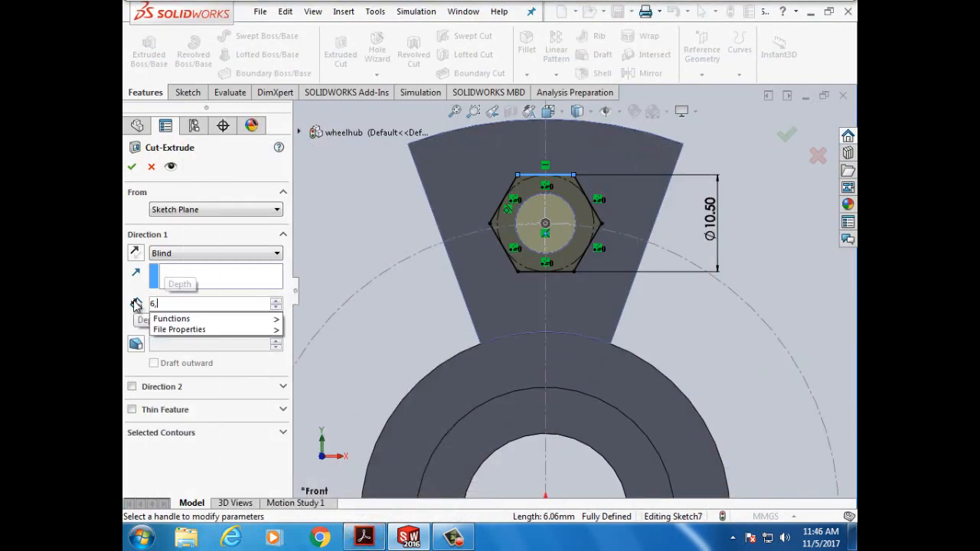
key(BackSpace)
text(.)
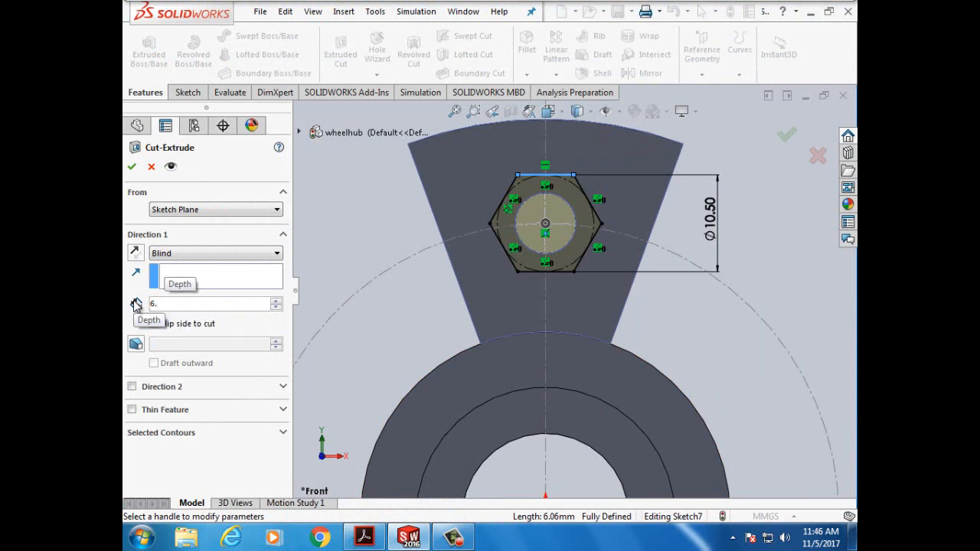
text(5mm)
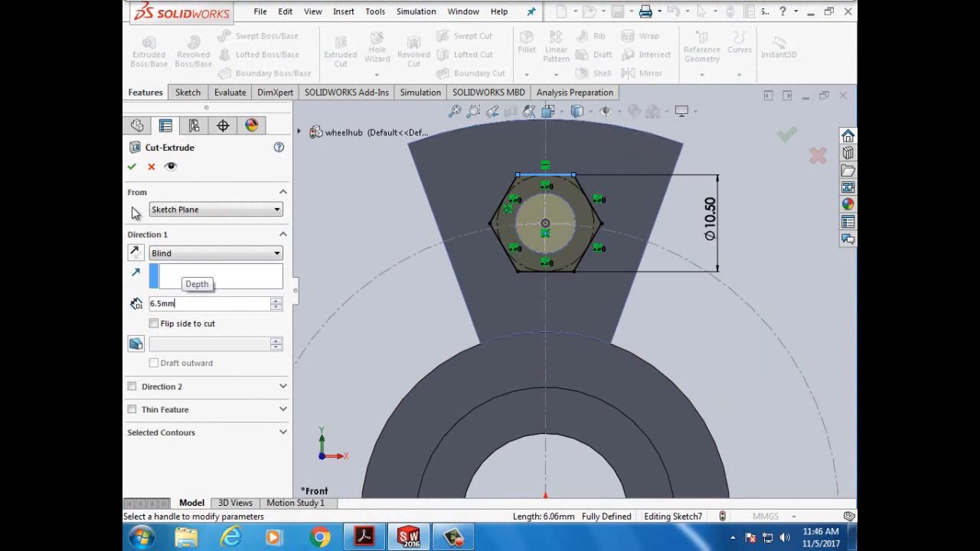
click(131, 166)
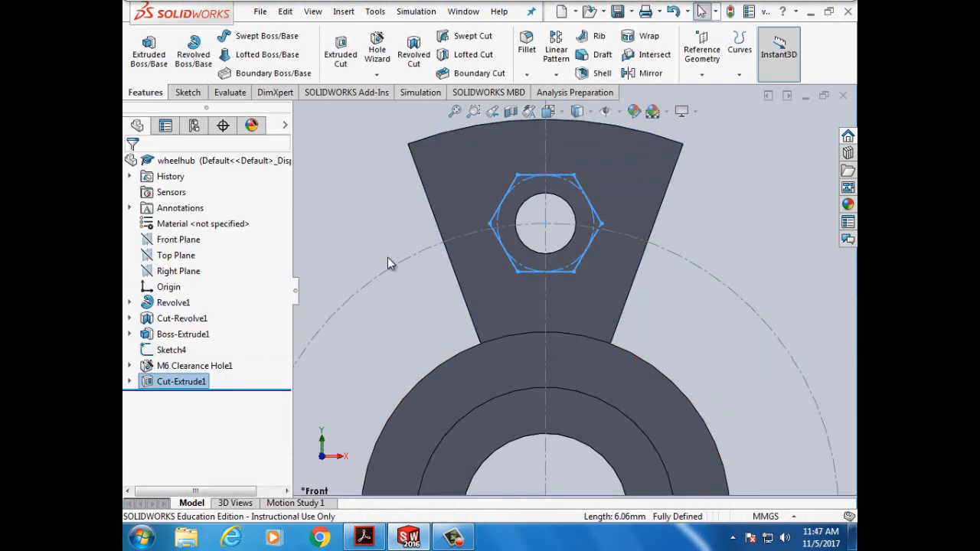
- Deselect and rotate and zoom the view to inspect the finished hex pocket
click(330, 223)
key(Left)
key(Left)
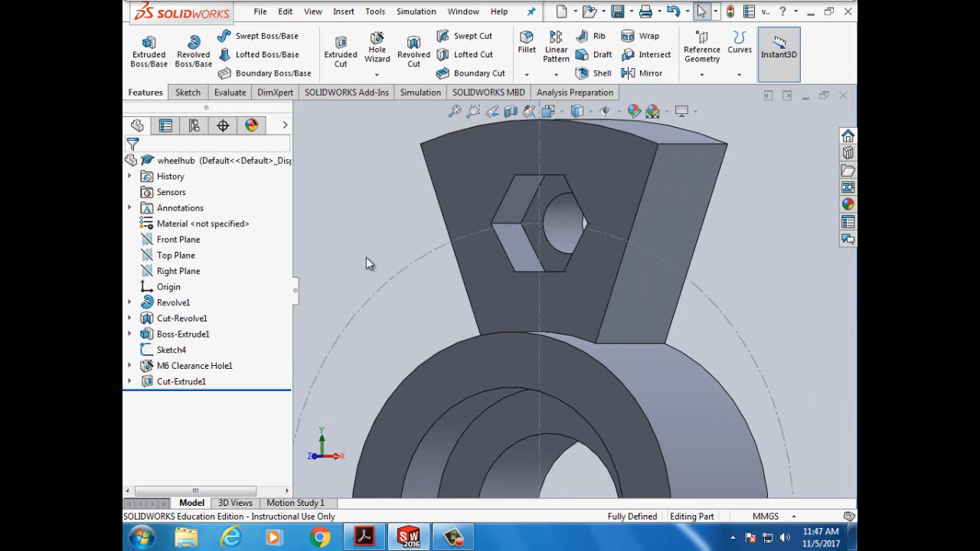
scroll(360, 307, down, 1)
scroll(361, 292, up, 4)
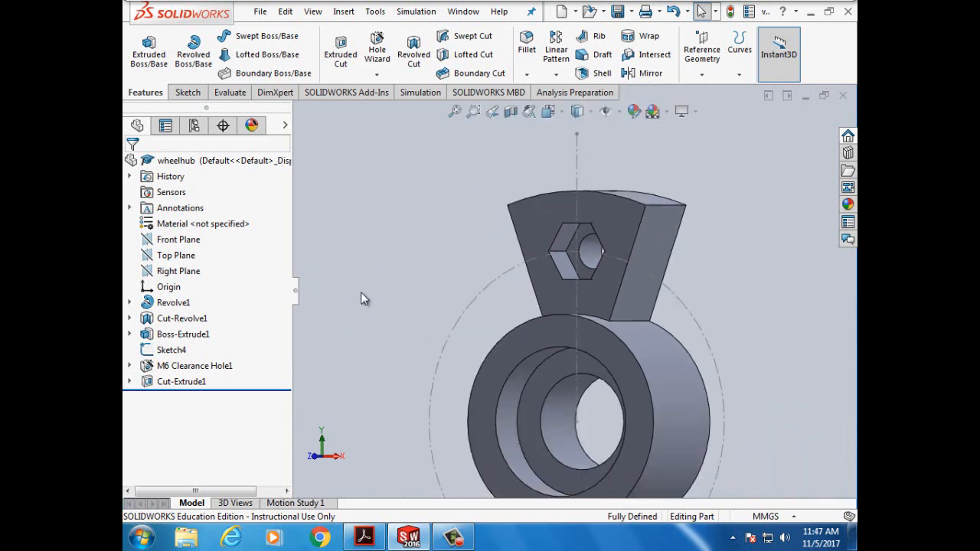
click(364, 537)
scroll(689, 363, down, 3)
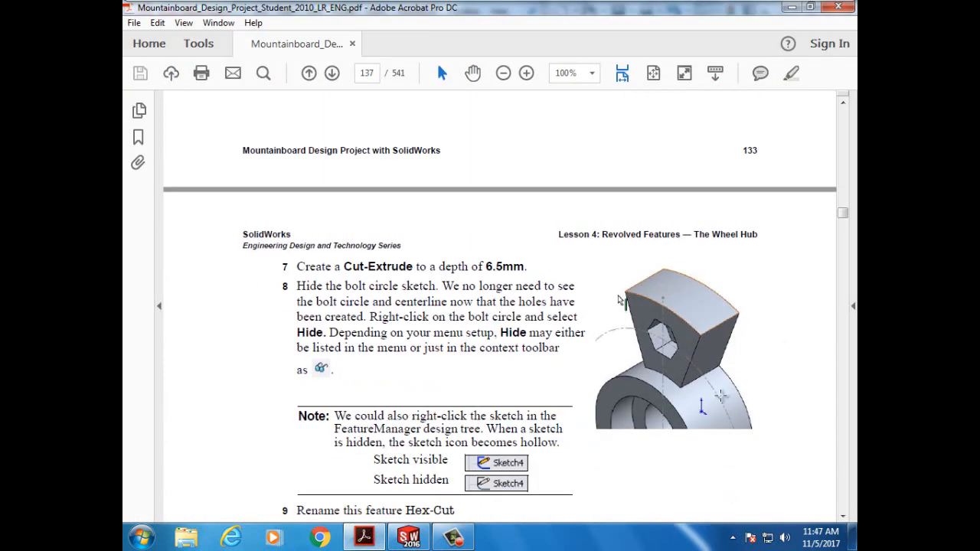
scroll(548, 360, down, 7)
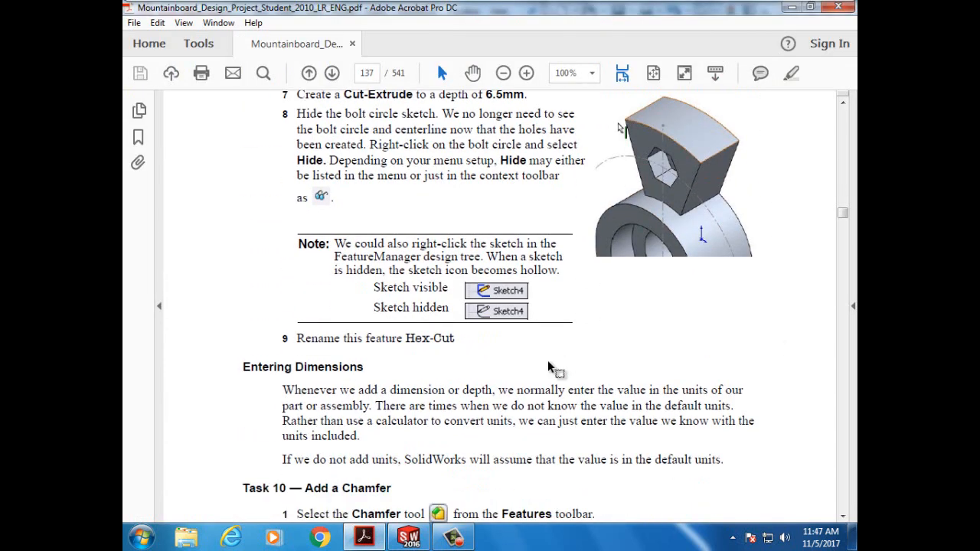
scroll(548, 361, down, 2)
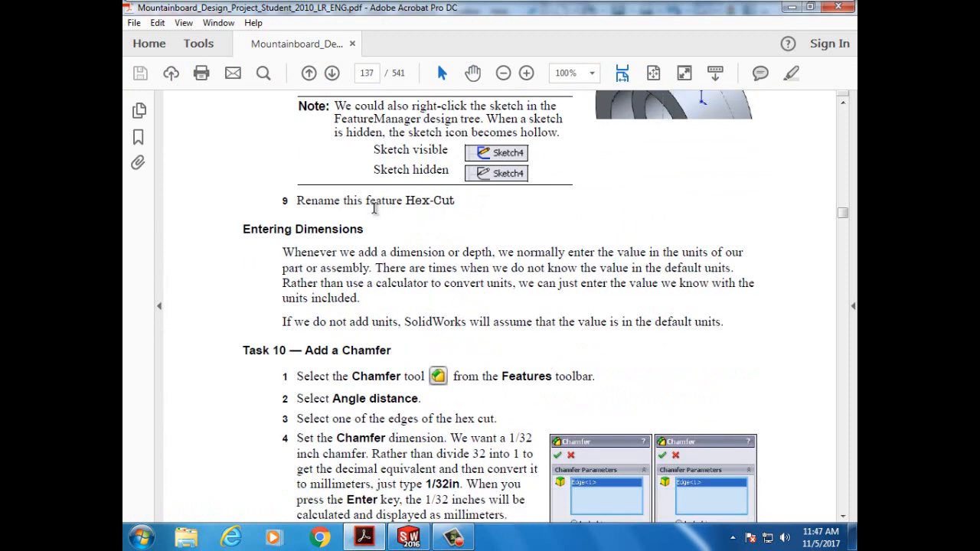
scroll(374, 209, up, 5)
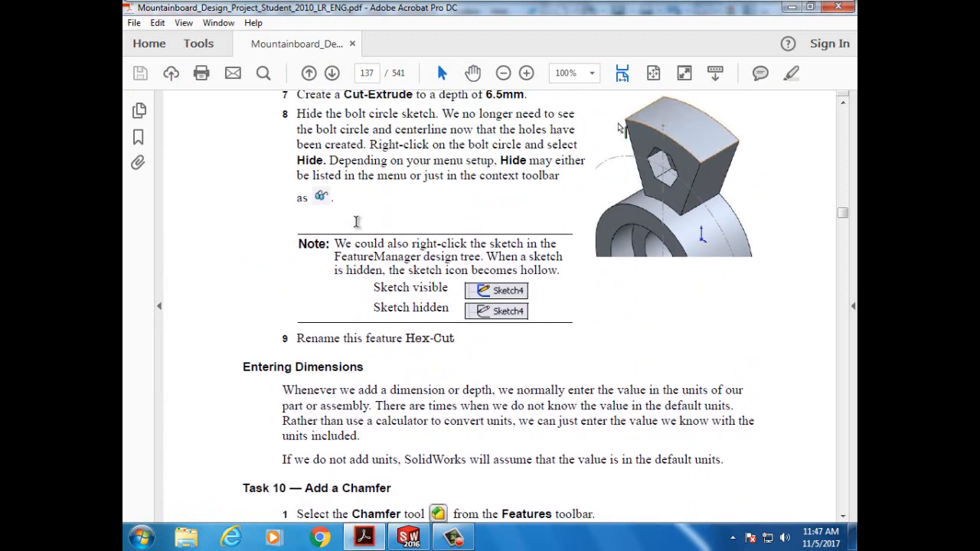
scroll(356, 222, down, 1)
- Rename the Cut-Extrude1 feature to HexCut in the feature tree
click(407, 542)
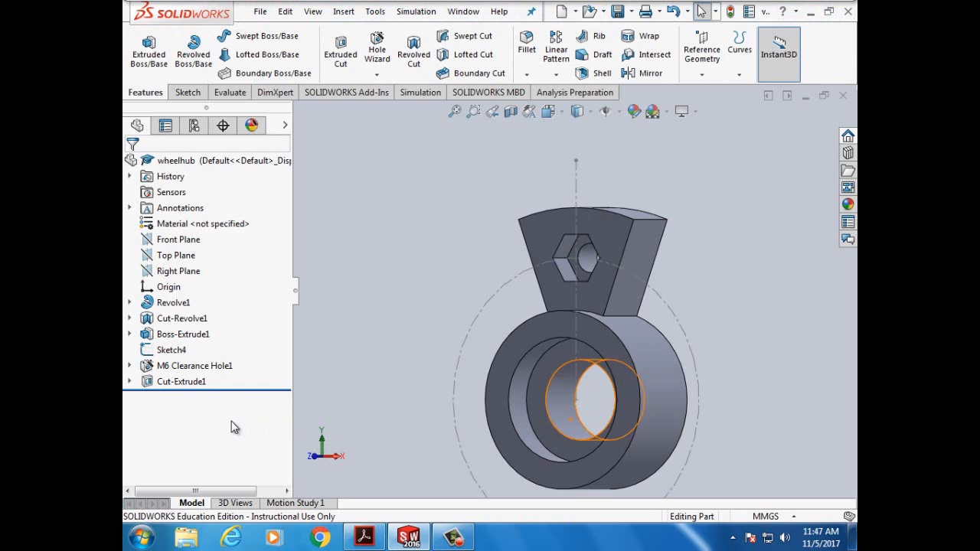
right_click(180, 387)
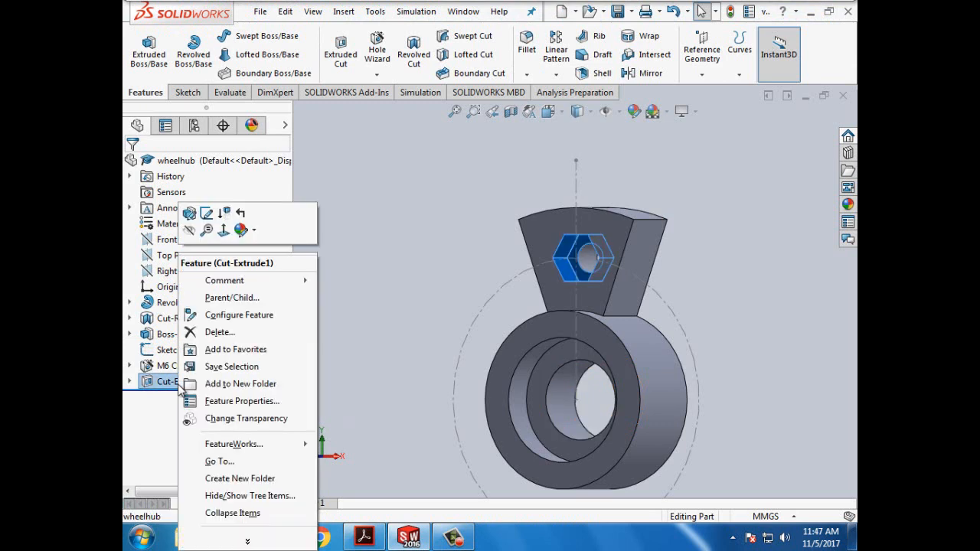
click(180, 390)
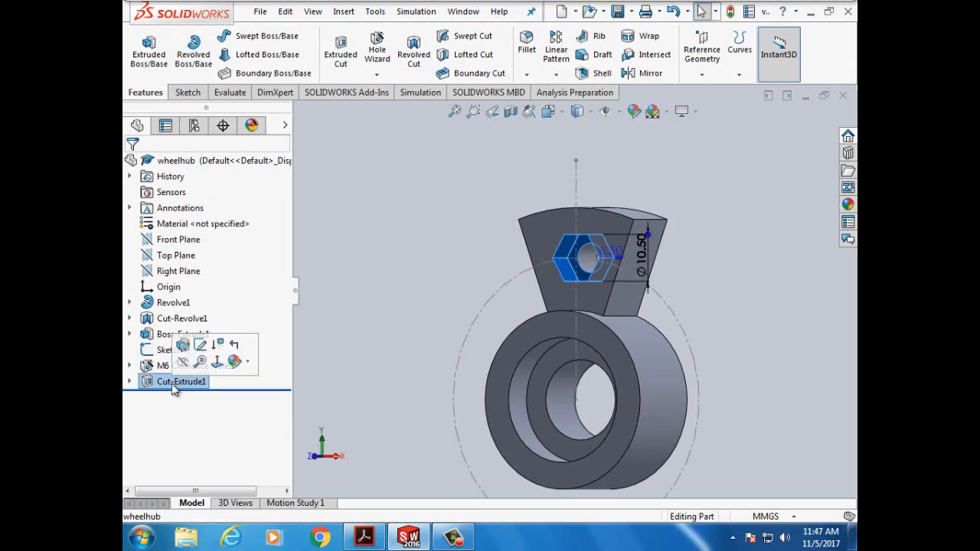
click(180, 390)
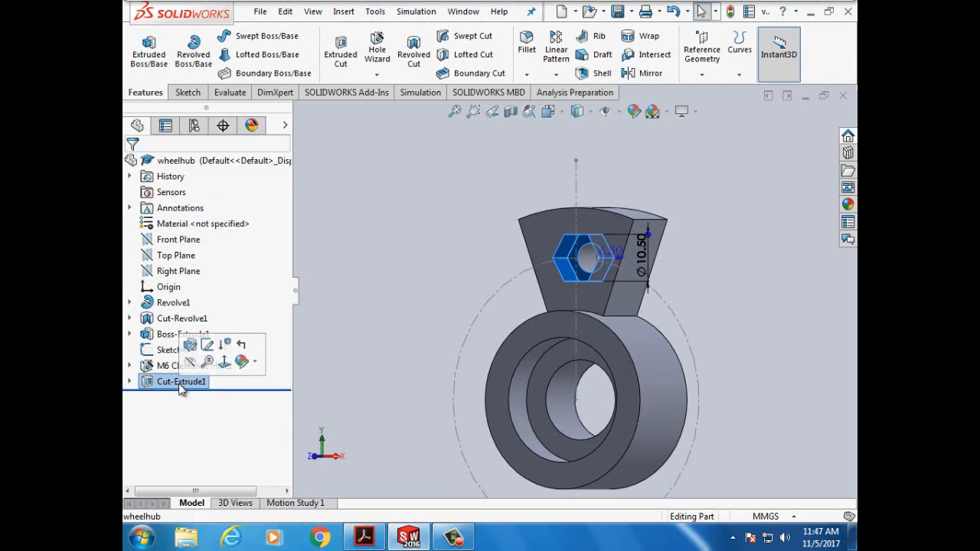
right_click(170, 387)
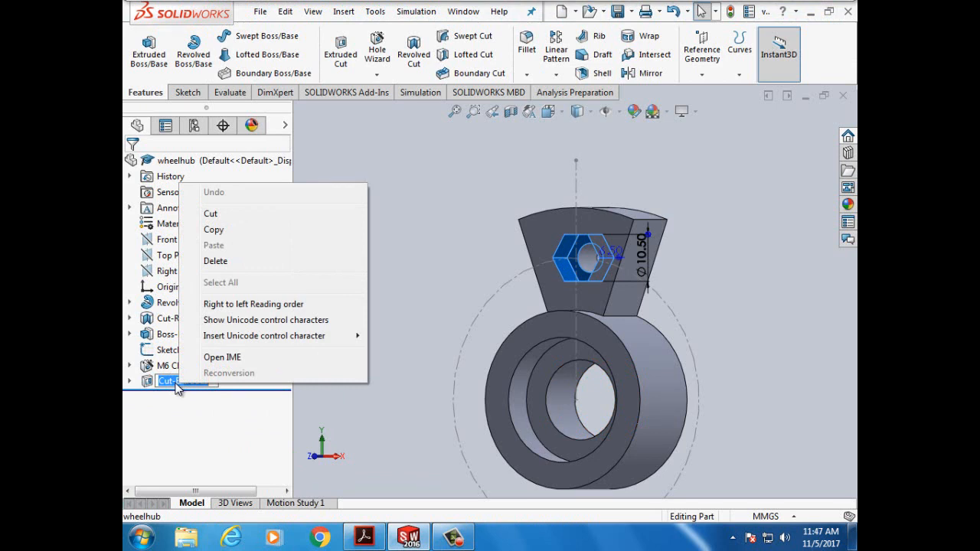
click(176, 383)
drag(208, 382, 159, 383)
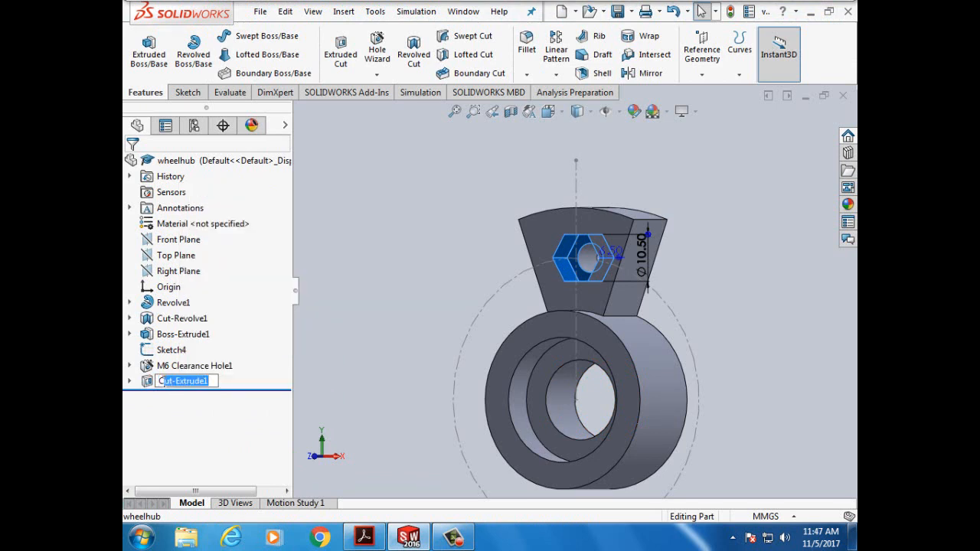
key(BackSpace)
key(BackSpace)
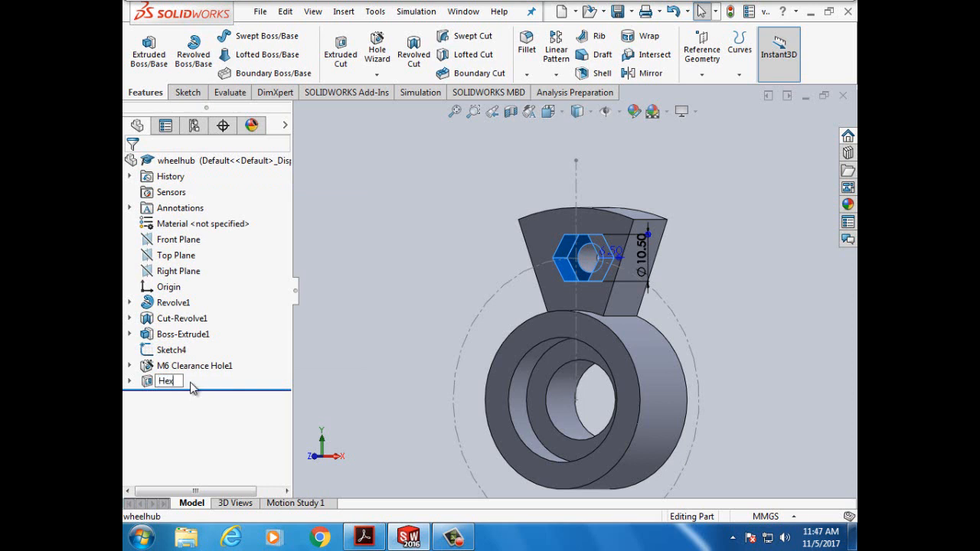
text(HexCut)
key(Return)
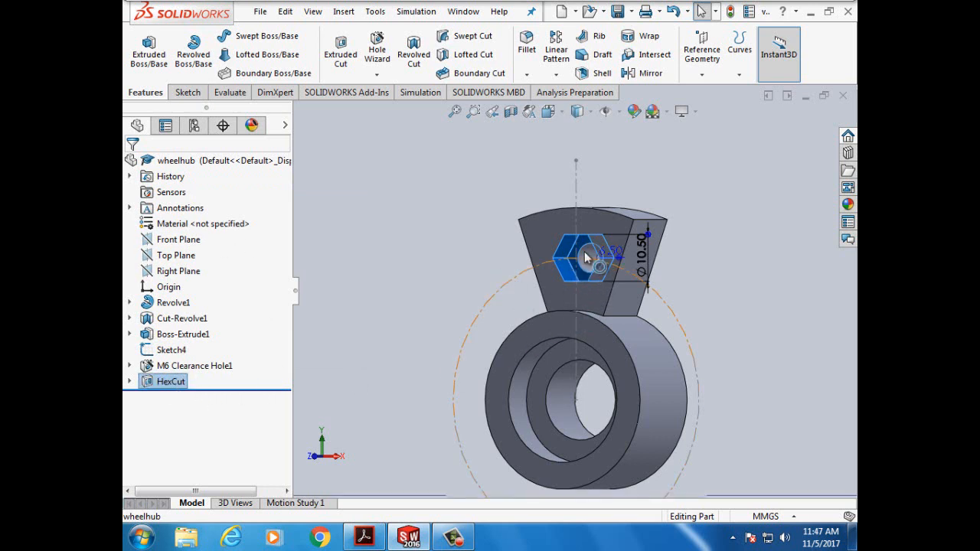
click(427, 271)
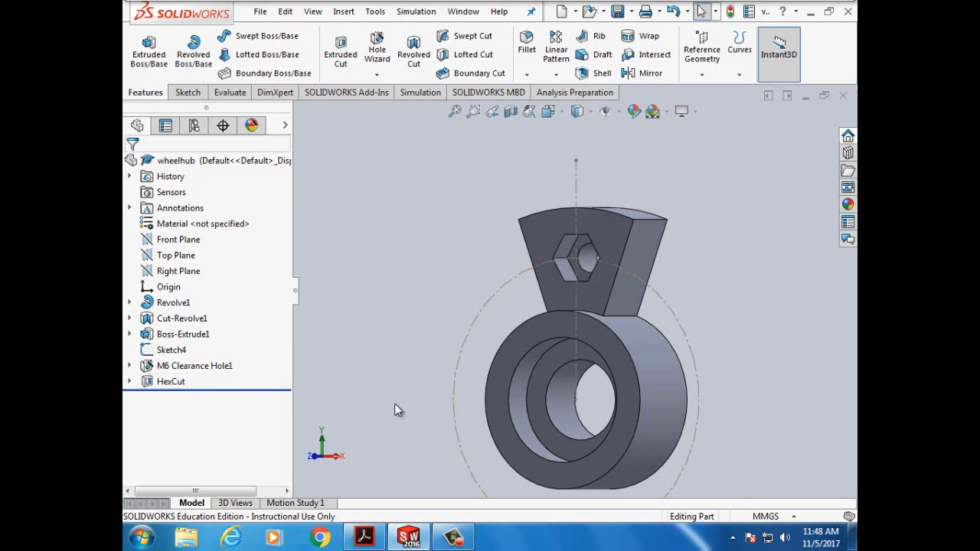
click(365, 539)
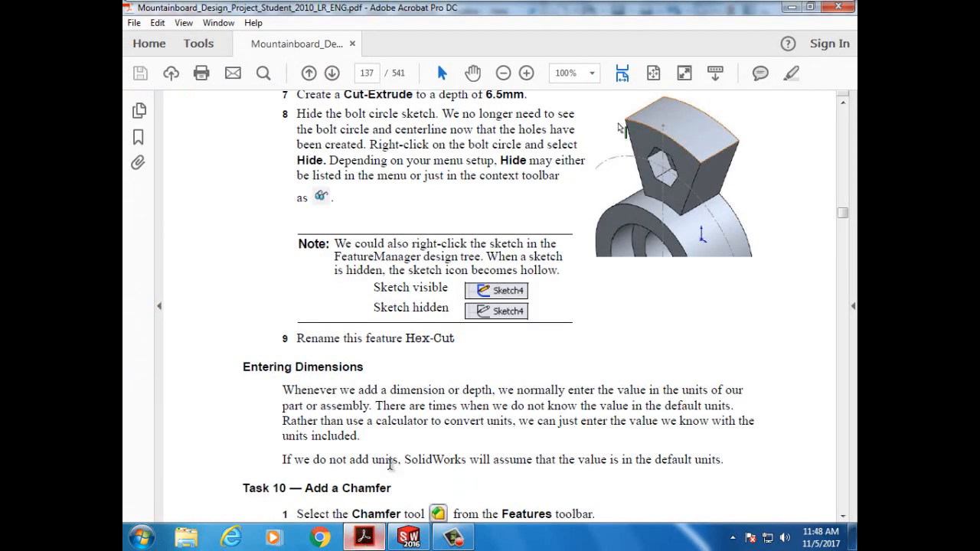
- Save the wheelhub part through File > Save
click(409, 539)
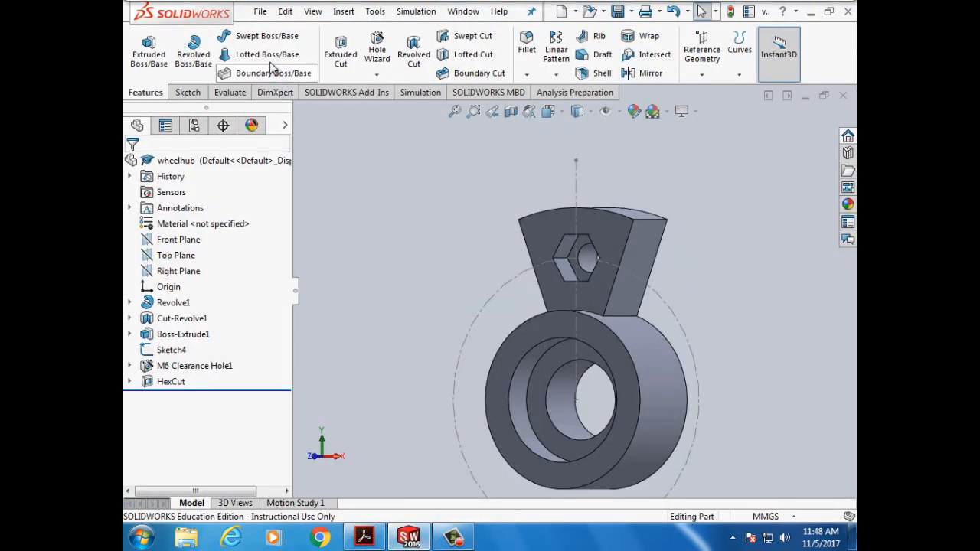
click(260, 11)
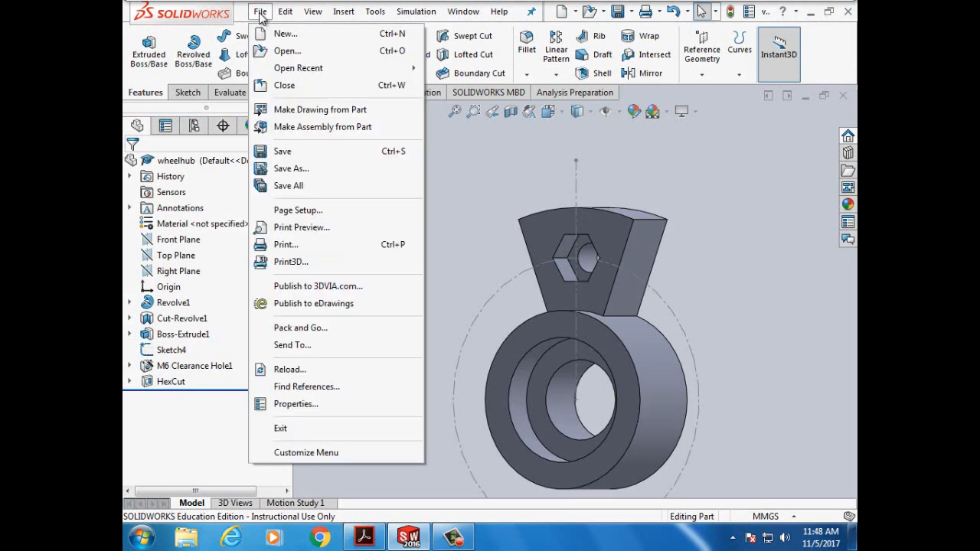
click(282, 151)
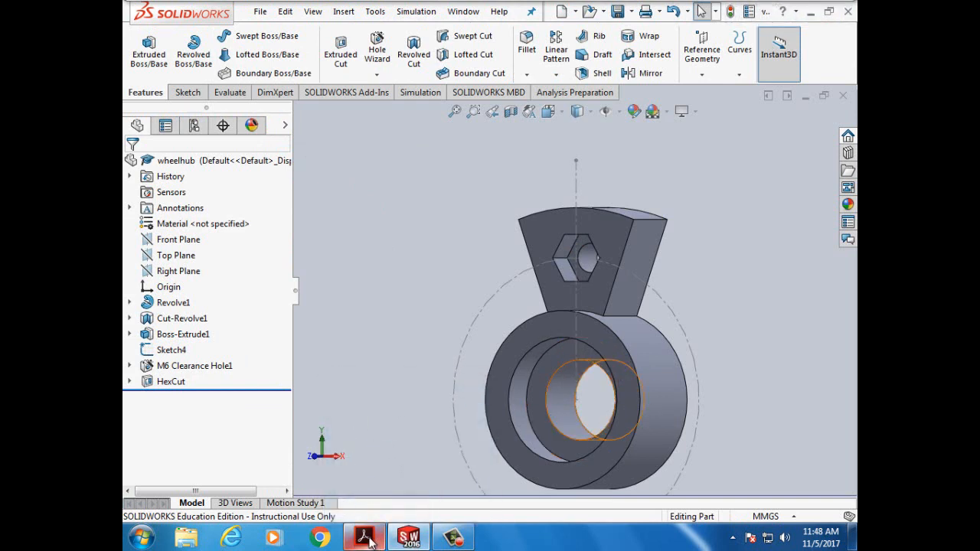
mouse_move(369, 540)
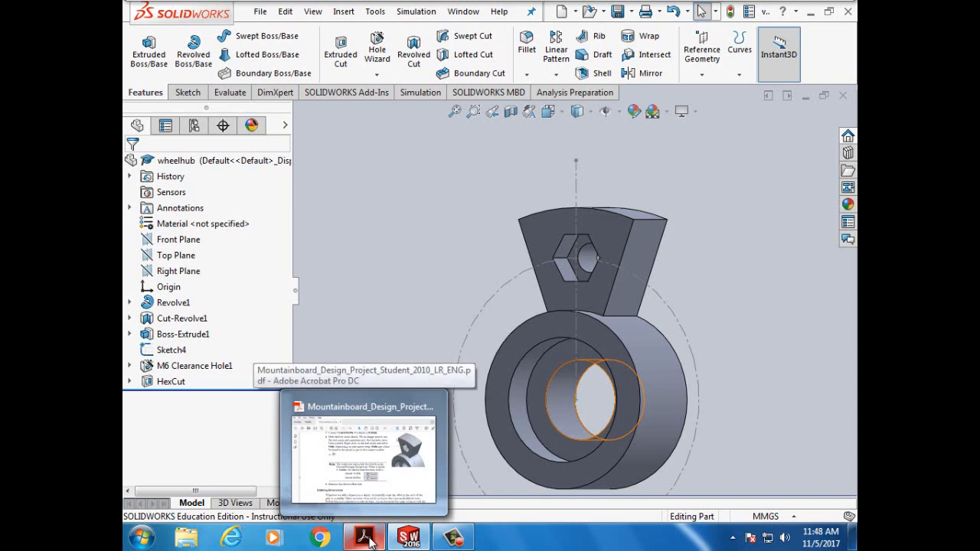
- Scroll the tutorial PDF to Task 10 — Add a Chamfer and its 1/32in angle-distance steps
click(369, 540)
scroll(404, 419, down, 5)
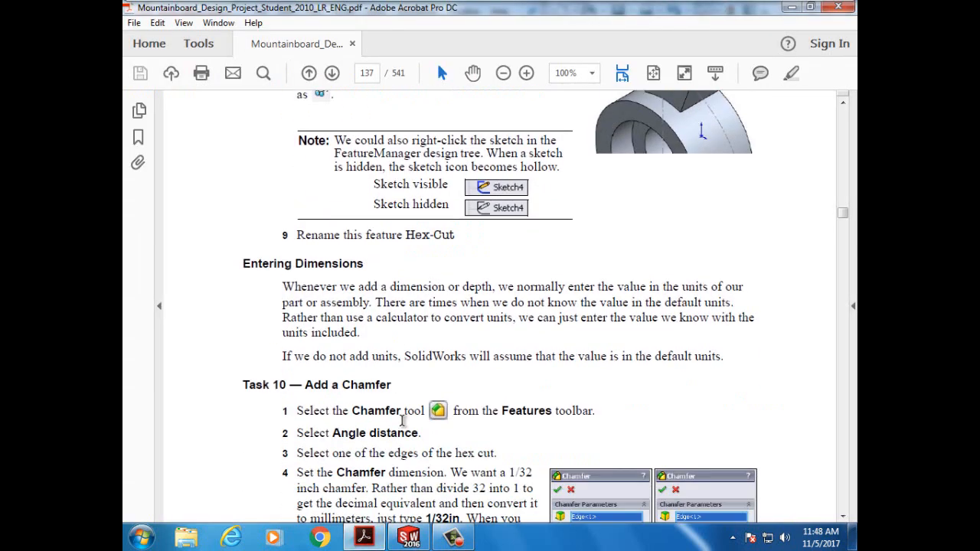
scroll(404, 420, down, 2)
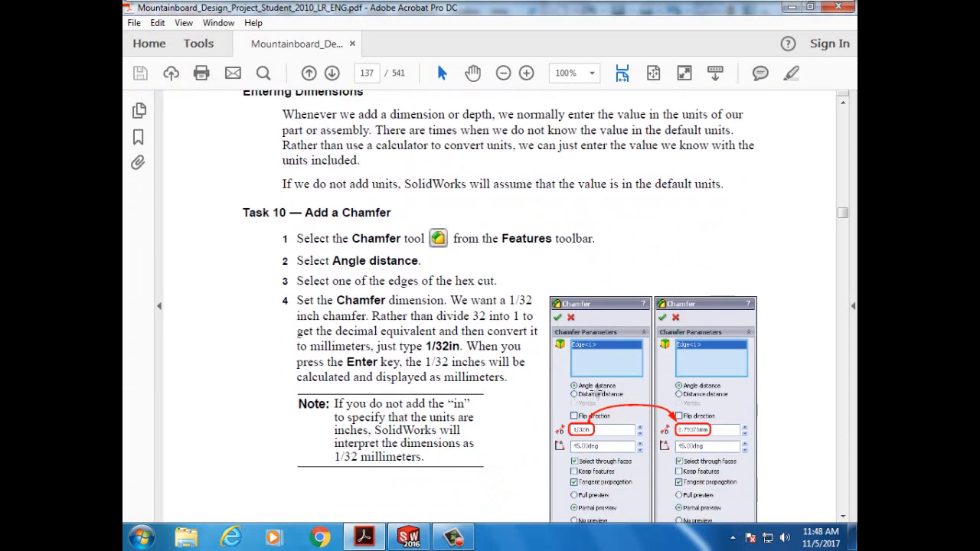
scroll(573, 301, down, 1)
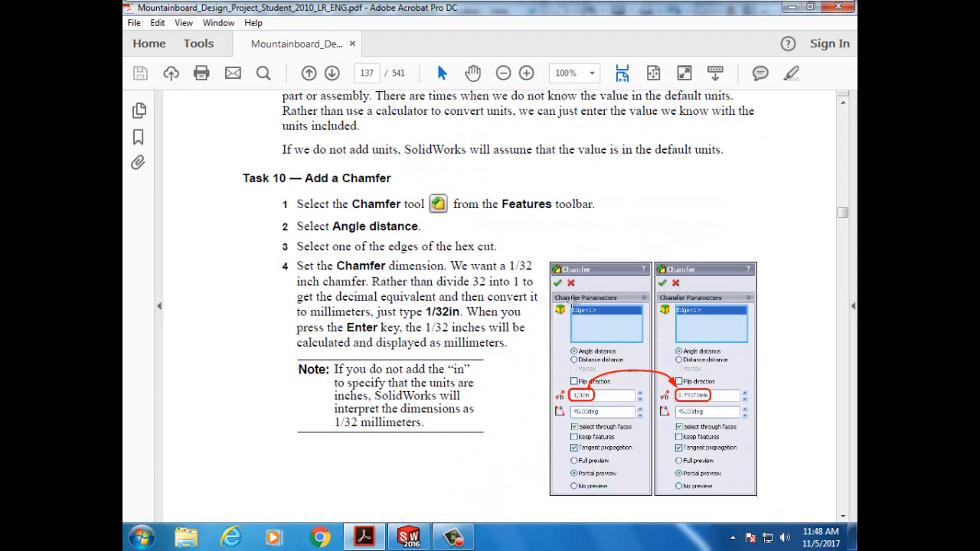
scroll(572, 301, down, 10)
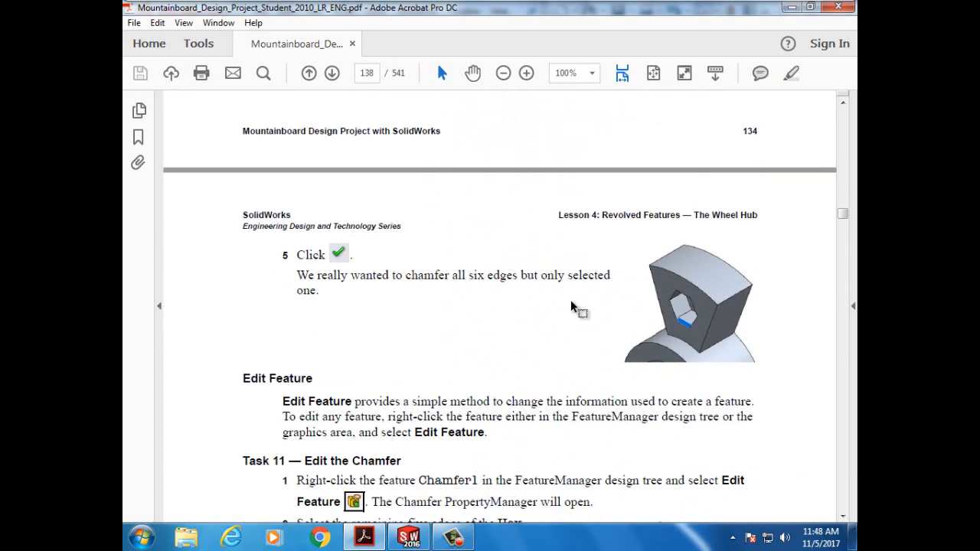
scroll(571, 303, down, 1)
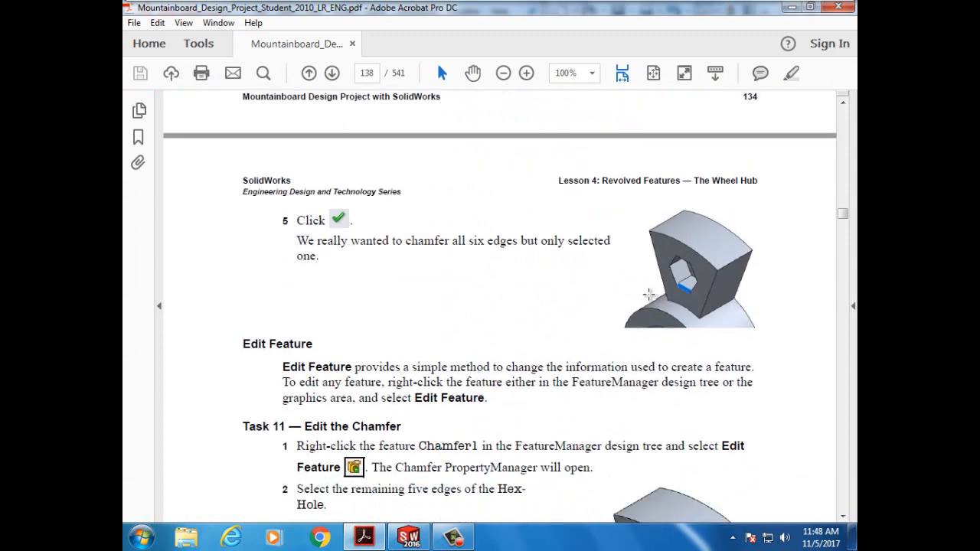
scroll(637, 296, down, 2)
scroll(622, 297, down, 2)
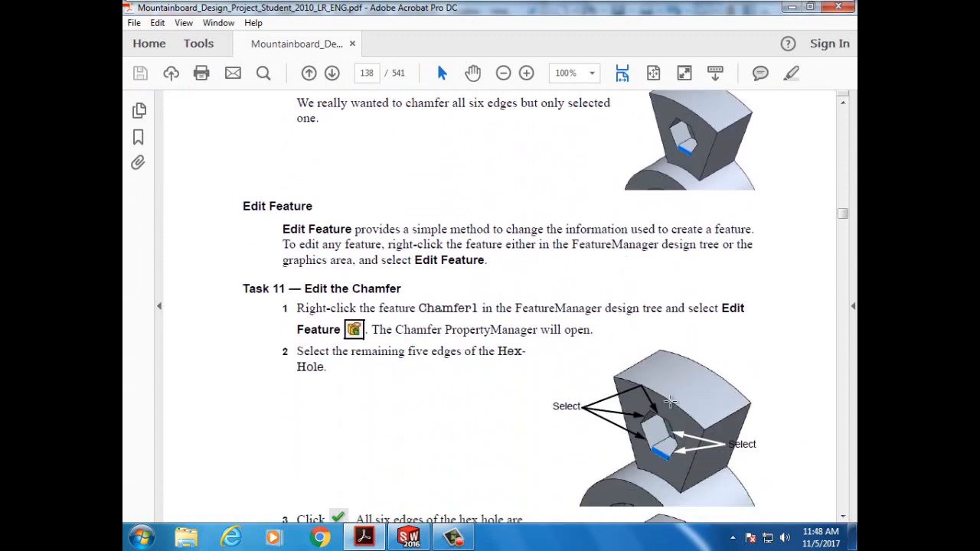
scroll(633, 458, down, 6)
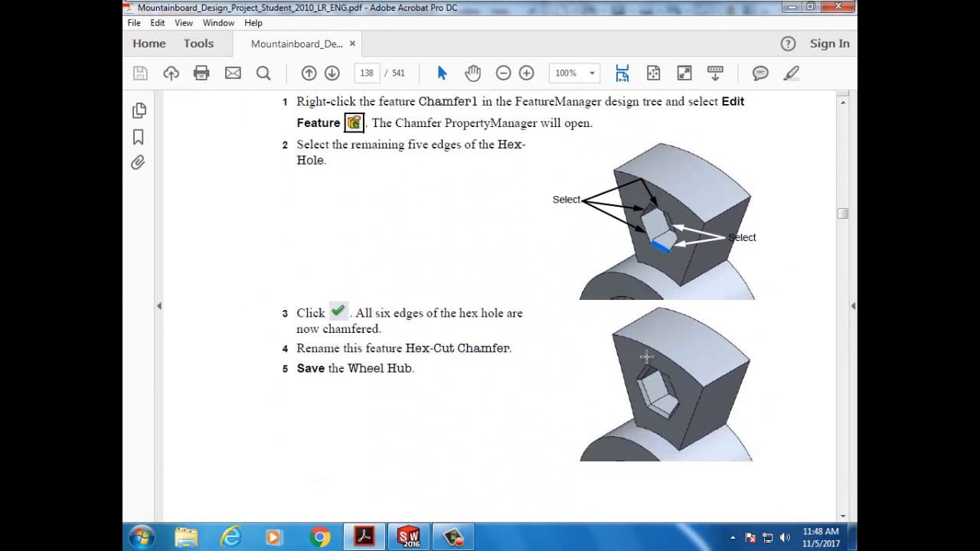
scroll(641, 426, down, 3)
scroll(640, 420, down, 11)
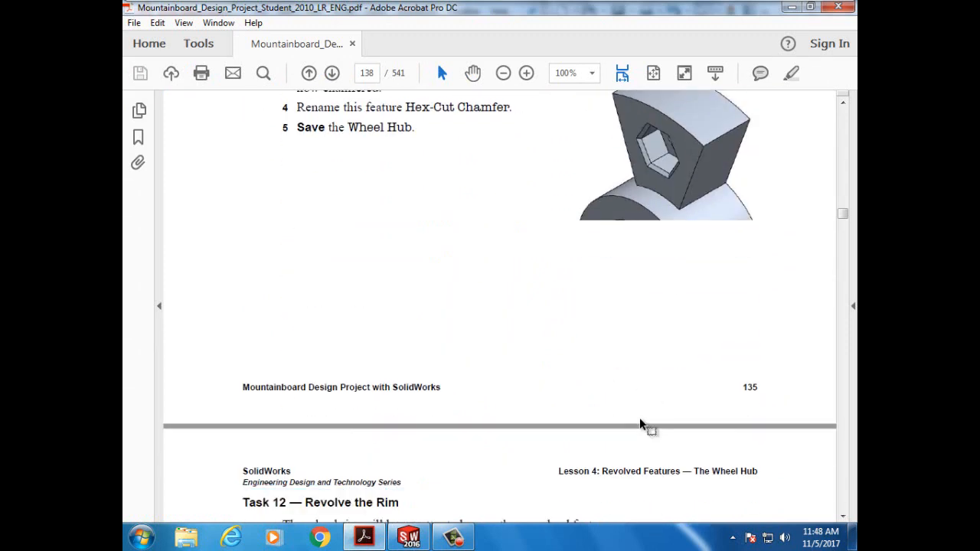
scroll(640, 419, up, 20)
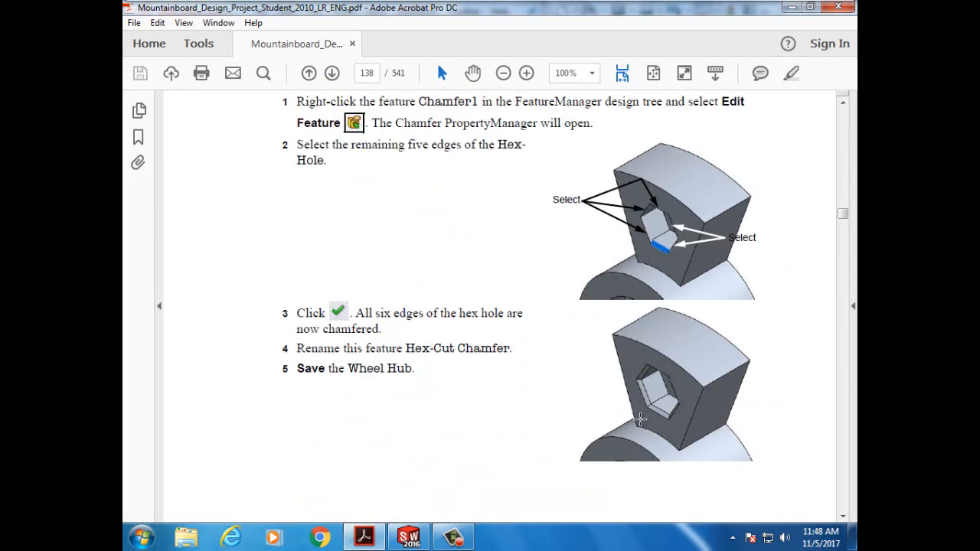
scroll(640, 419, up, 10)
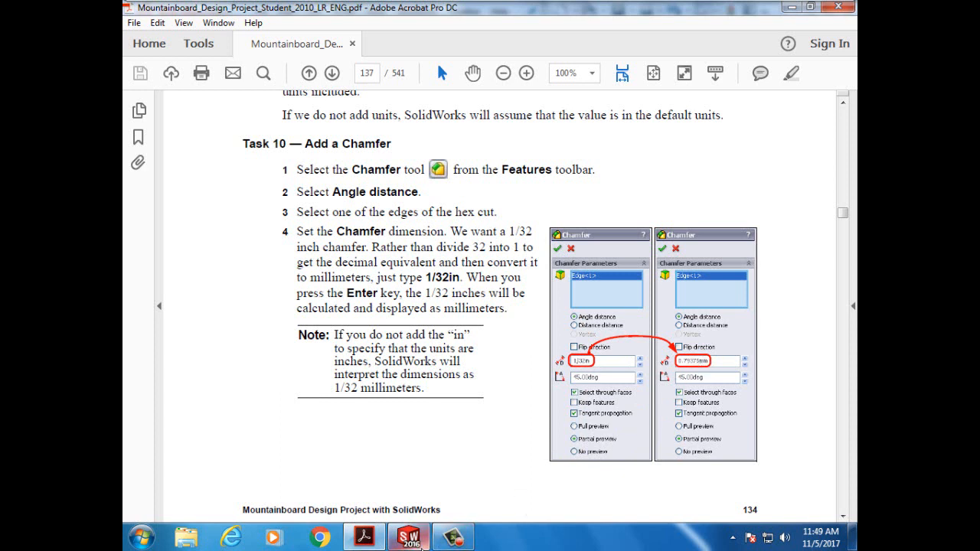
- Start a Chamfer on the first hex-cut edge with its distance set to 1/32in
mouse_move(411, 541)
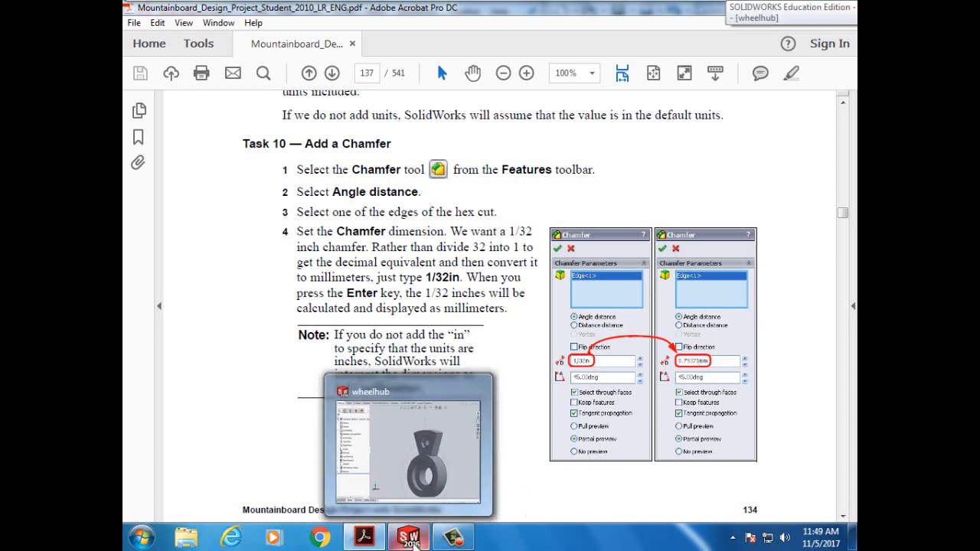
click(411, 541)
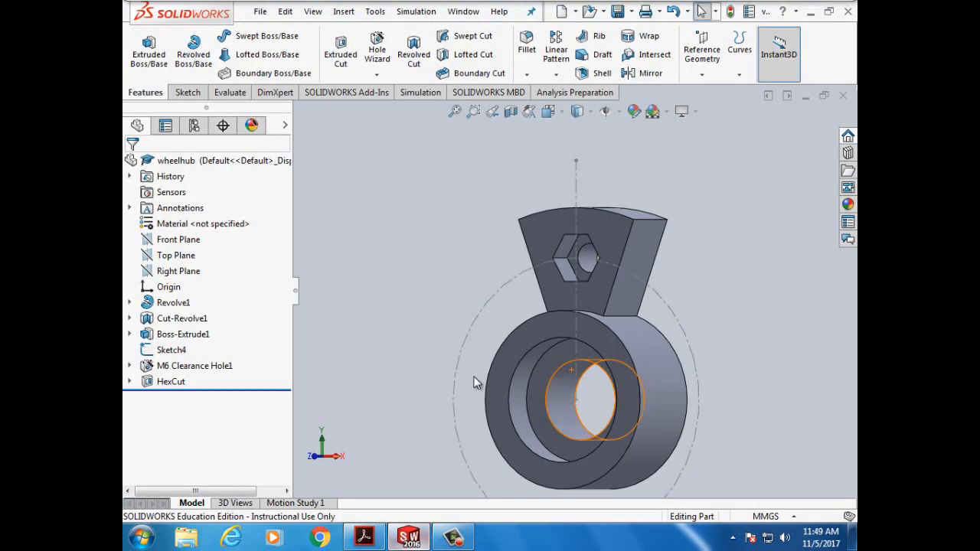
click(527, 75)
click(540, 103)
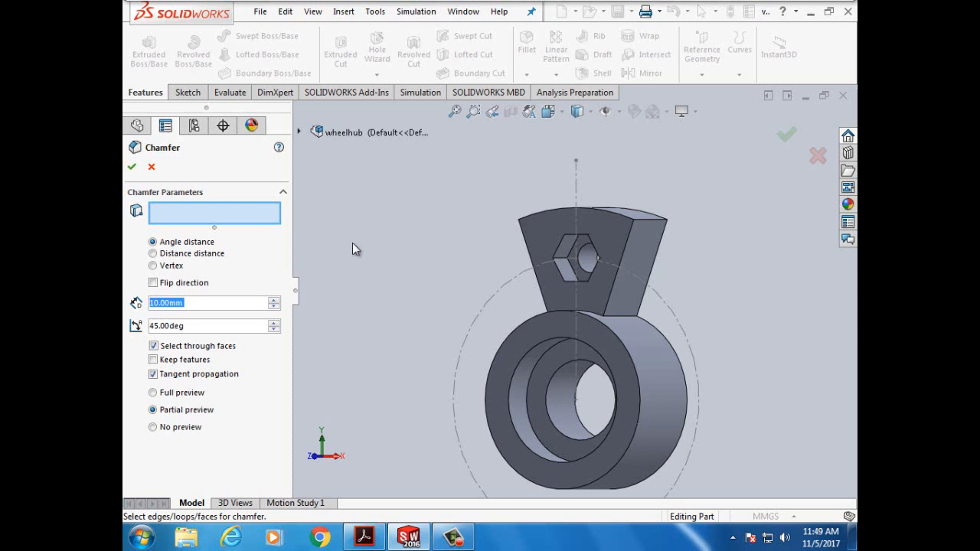
click(558, 255)
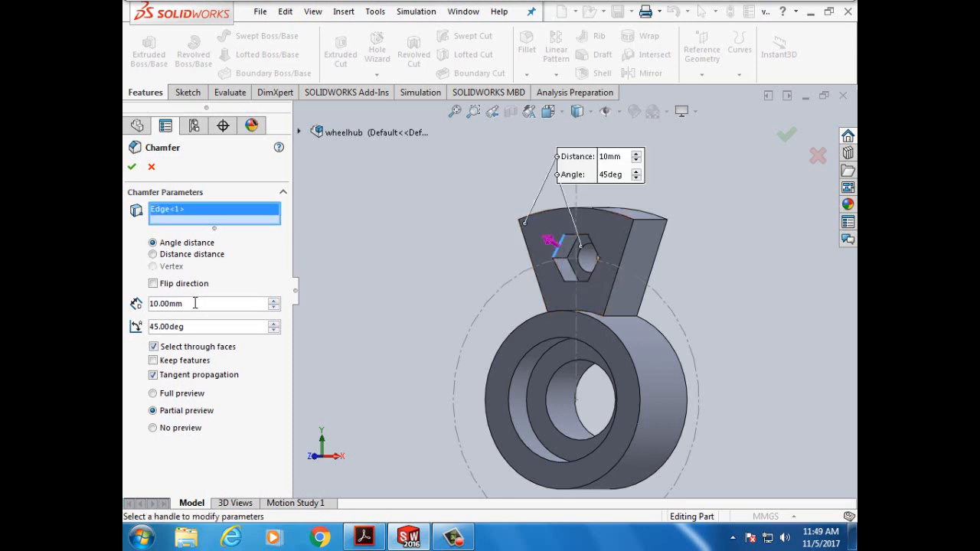
drag(194, 304, 135, 308)
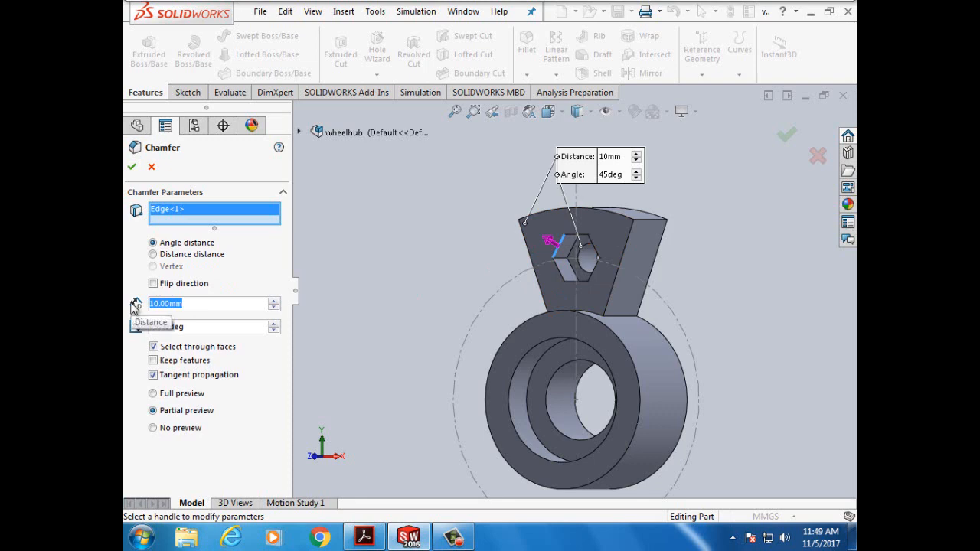
text(1/)
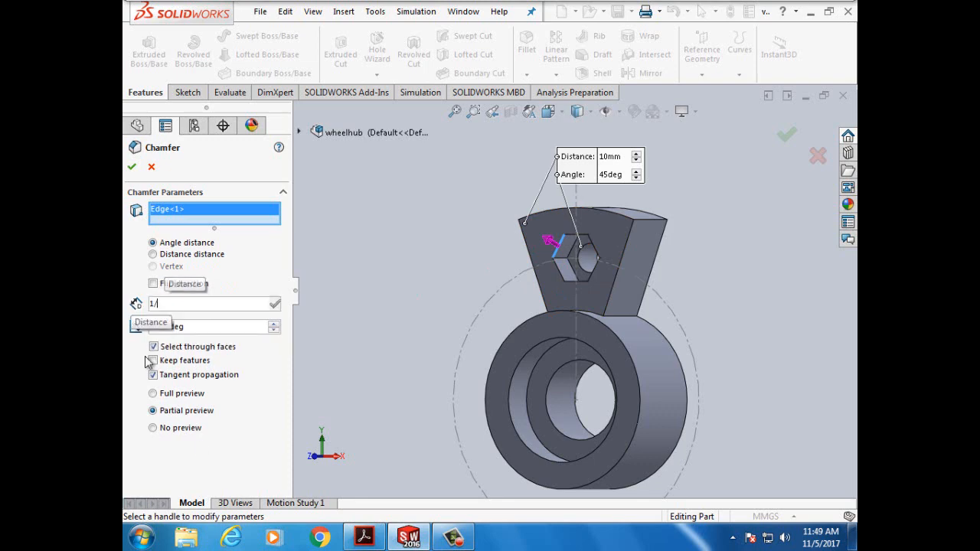
click(364, 537)
click(371, 545)
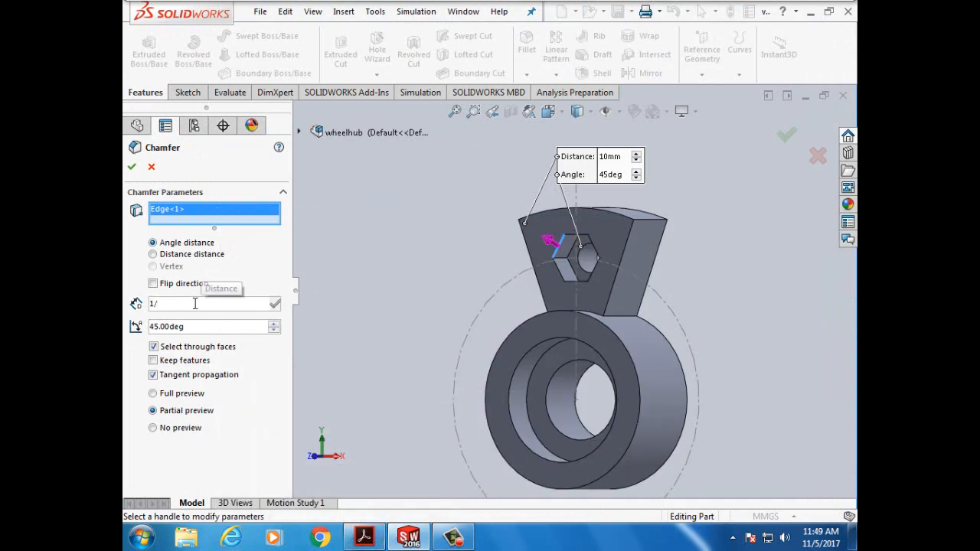
text(32in)
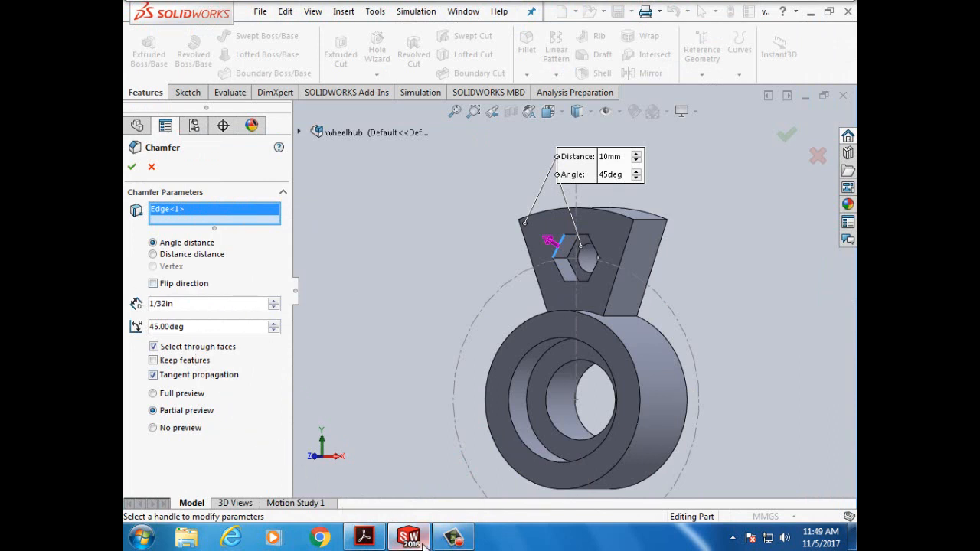
mouse_move(427, 538)
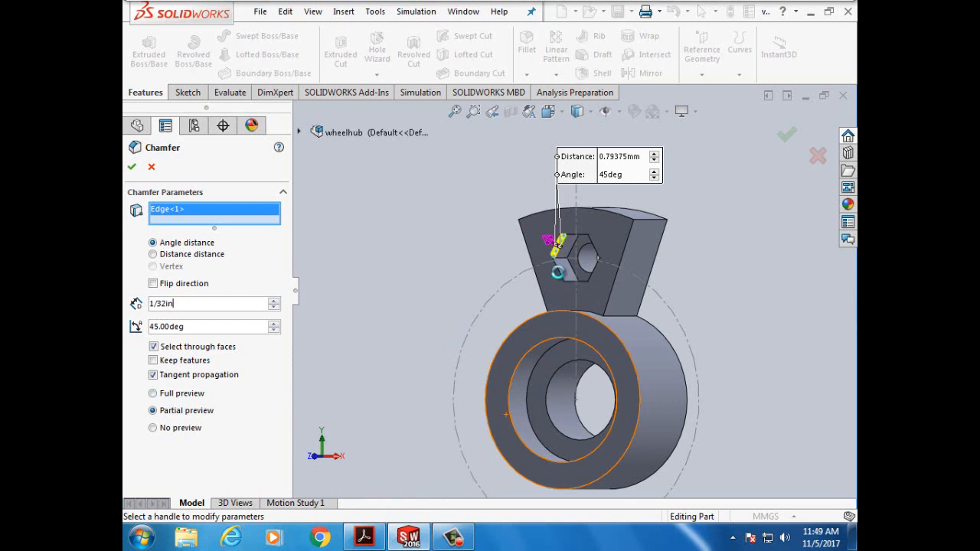
- Add hex edges 2 through 6 and accept the 0.79375mm, 45deg Chamfer1
click(559, 269)
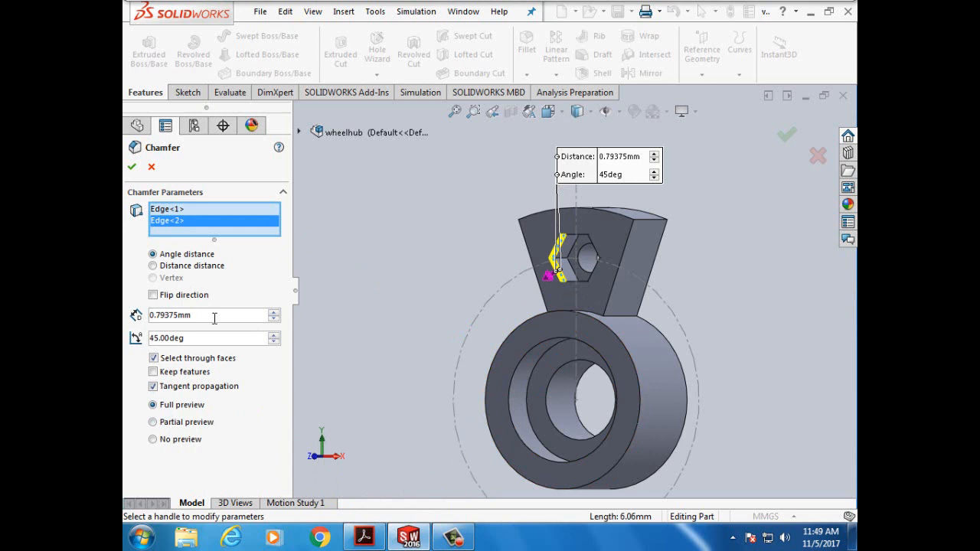
drag(214, 319, 153, 314)
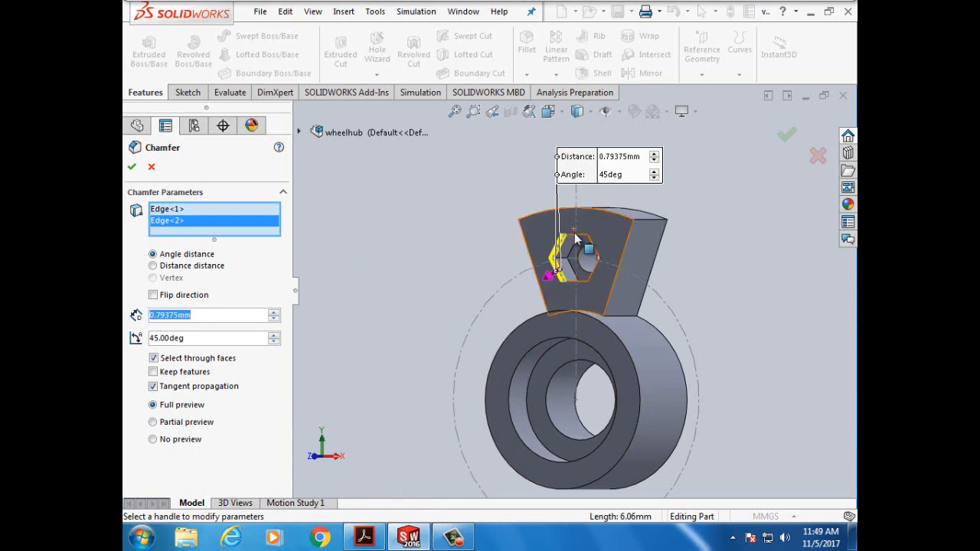
scroll(576, 239, down, 4)
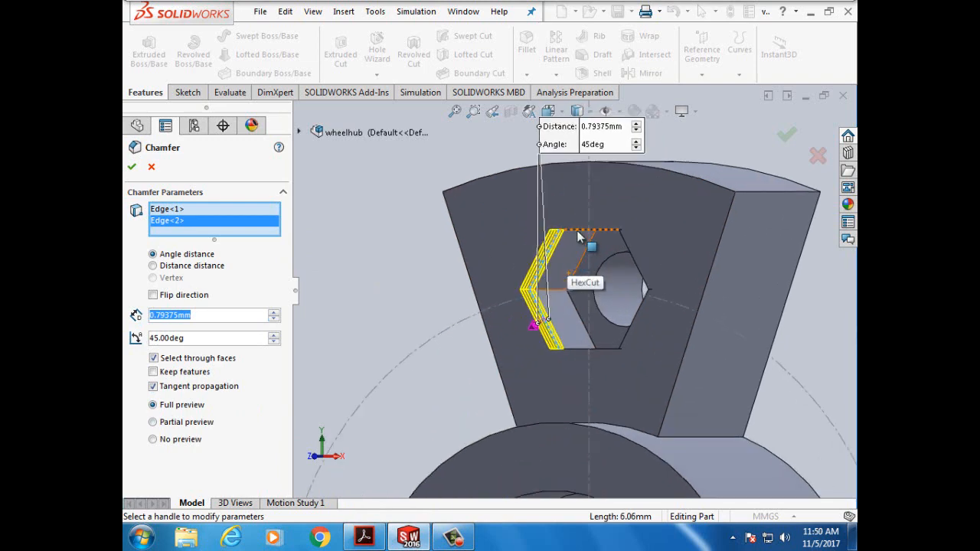
click(578, 229)
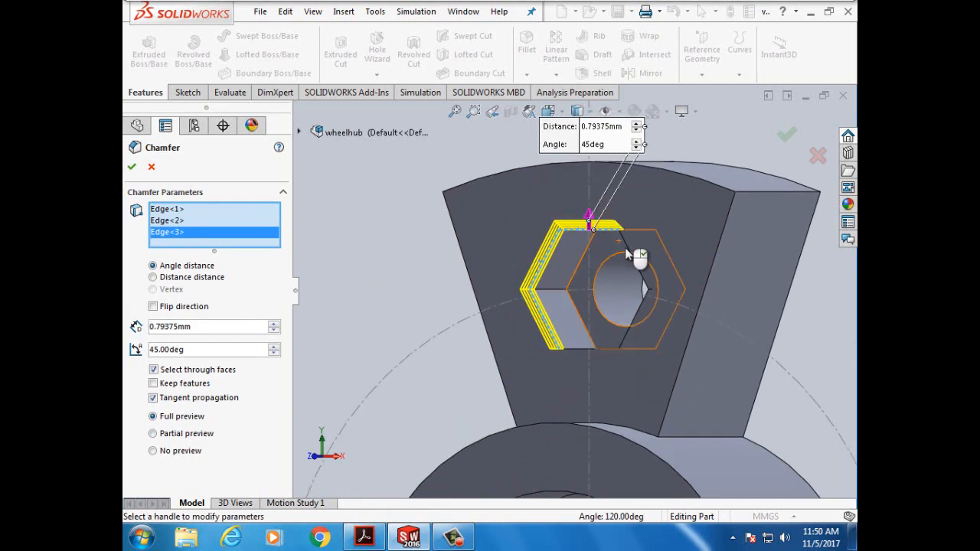
scroll(628, 255, down, 2)
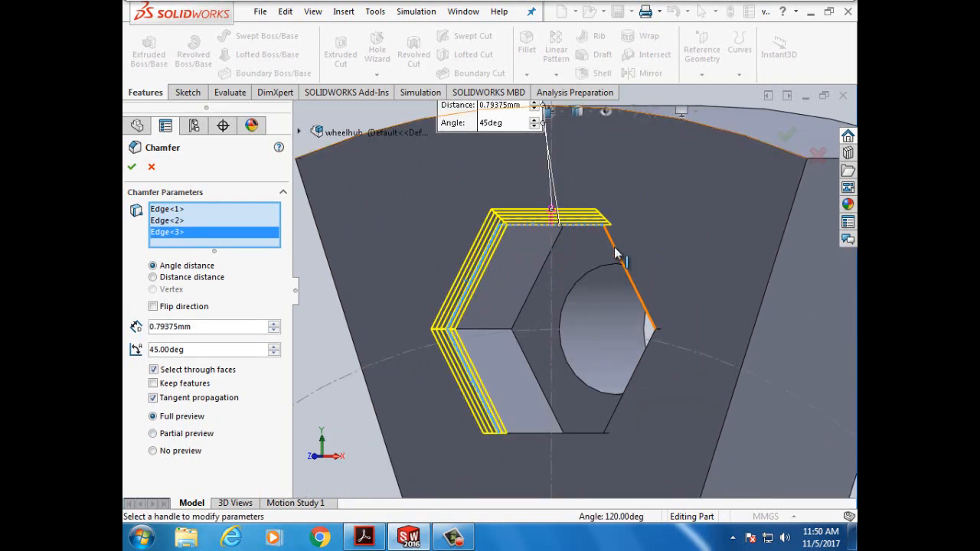
click(617, 255)
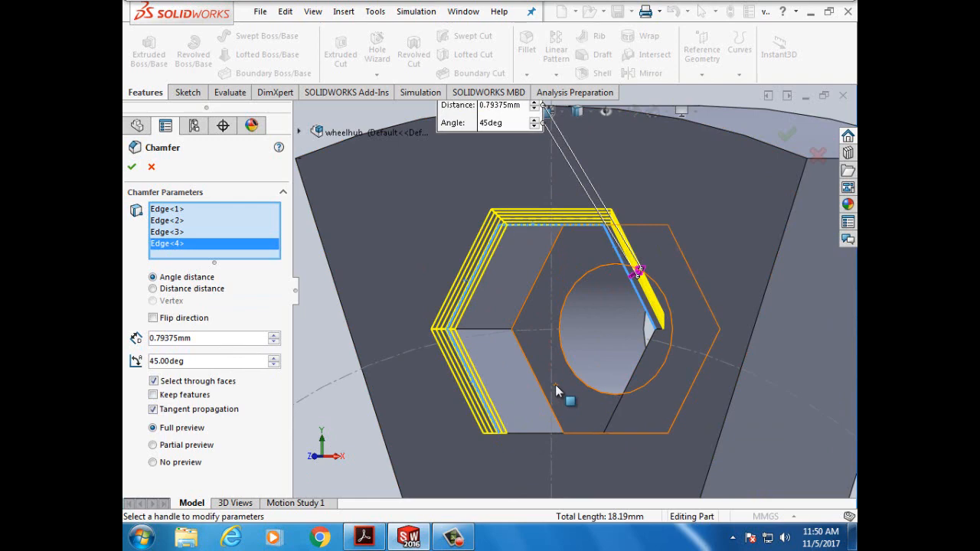
middle_drag(556, 384, 409, 404)
key(Down)
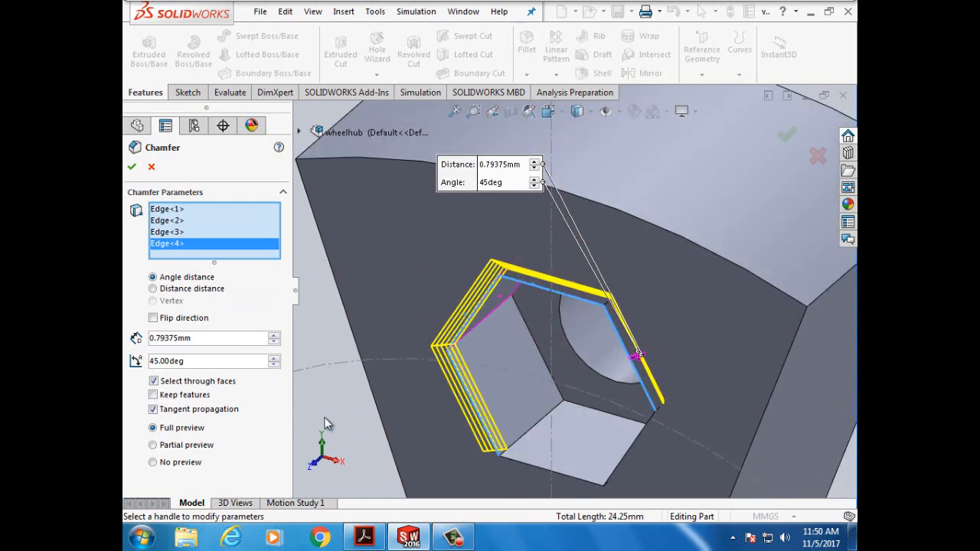
click(531, 465)
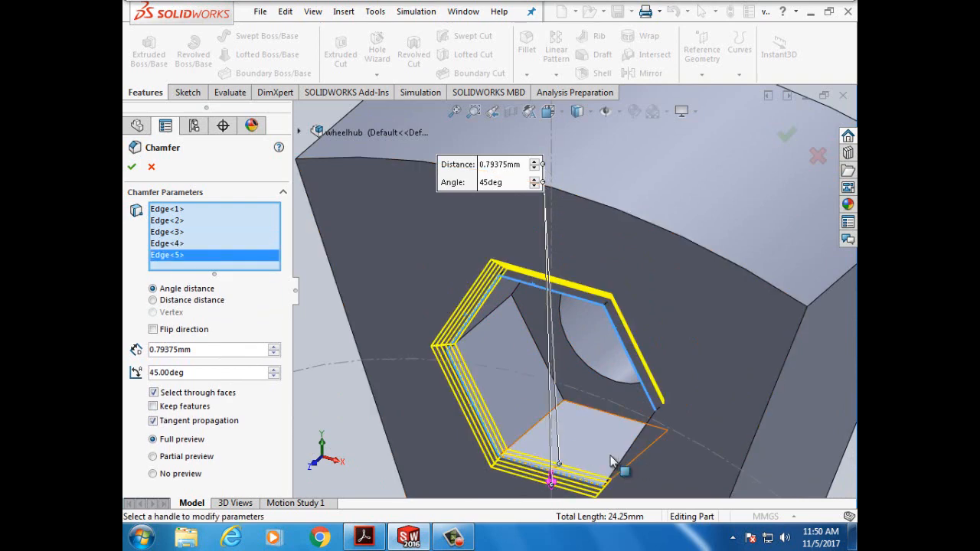
key(Right)
key(Right)
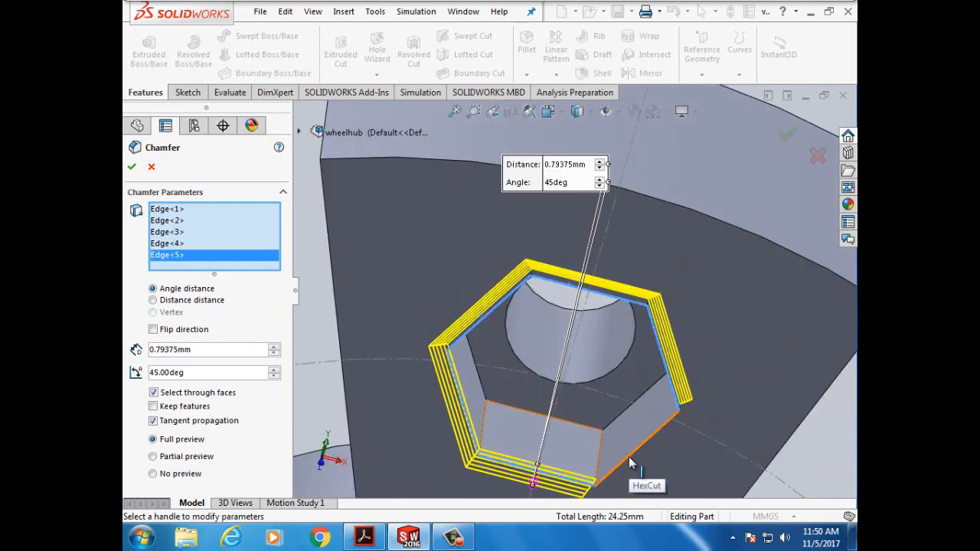
click(629, 457)
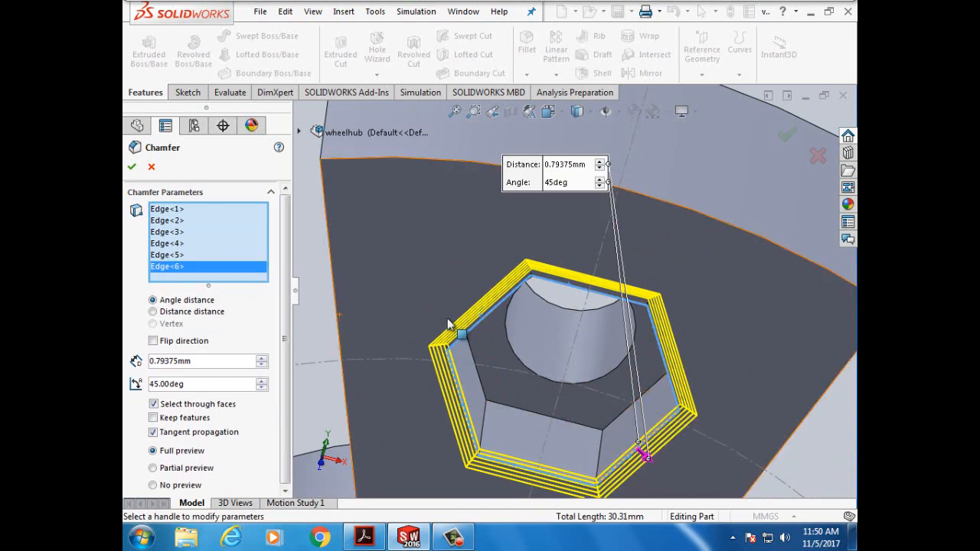
click(133, 169)
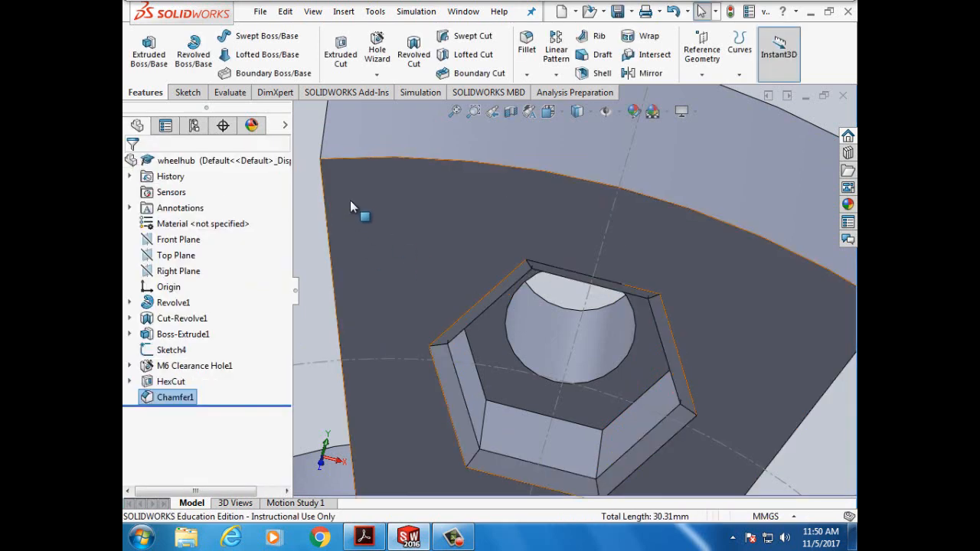
- Tilt, zoom and turn the part to inspect Chamfer1 on the hex pocket, then clear the selection
middle_drag(318, 246, 317, 245)
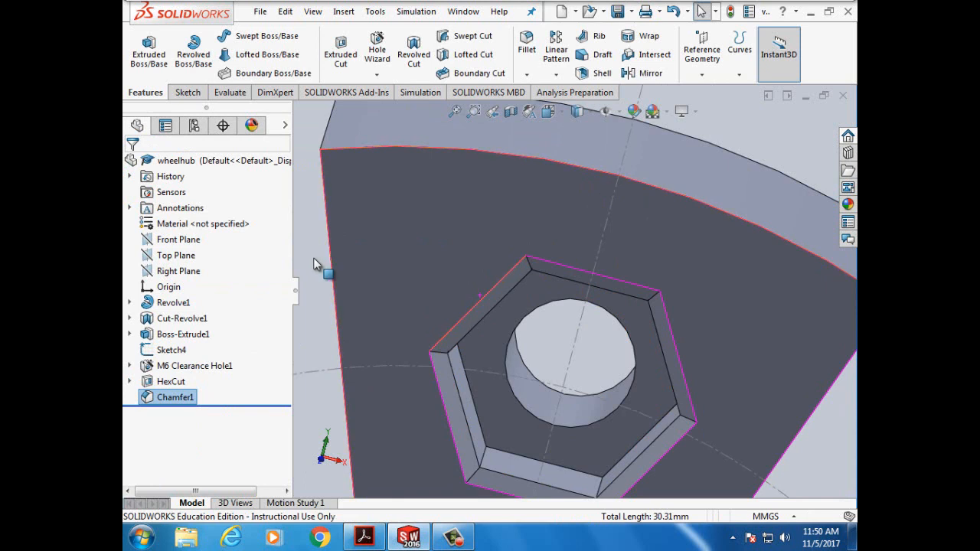
key(Up)
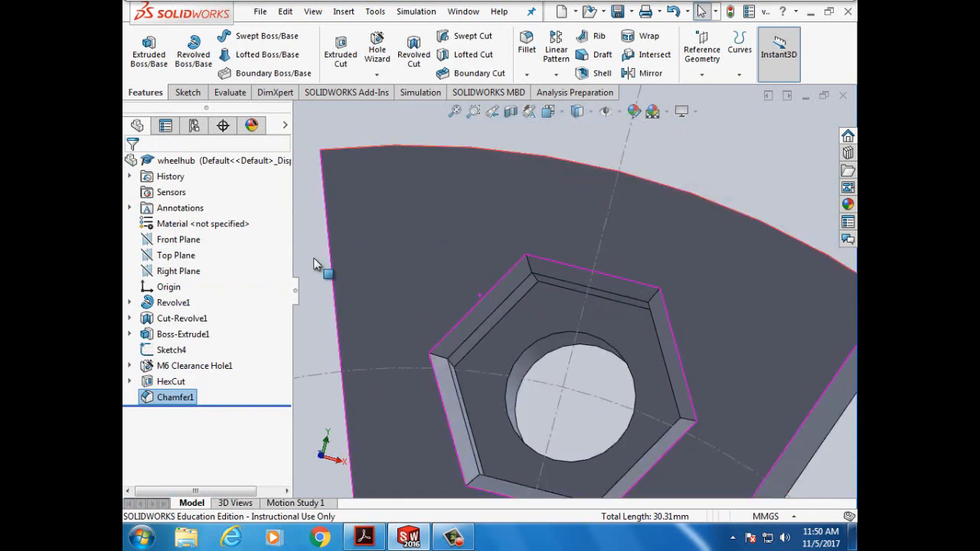
key(f)
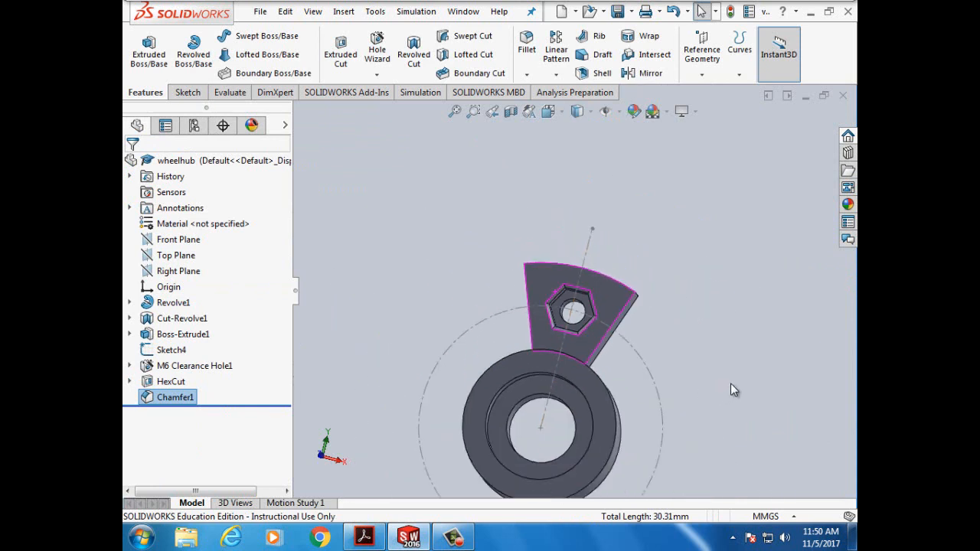
key(Left)
key(Left)
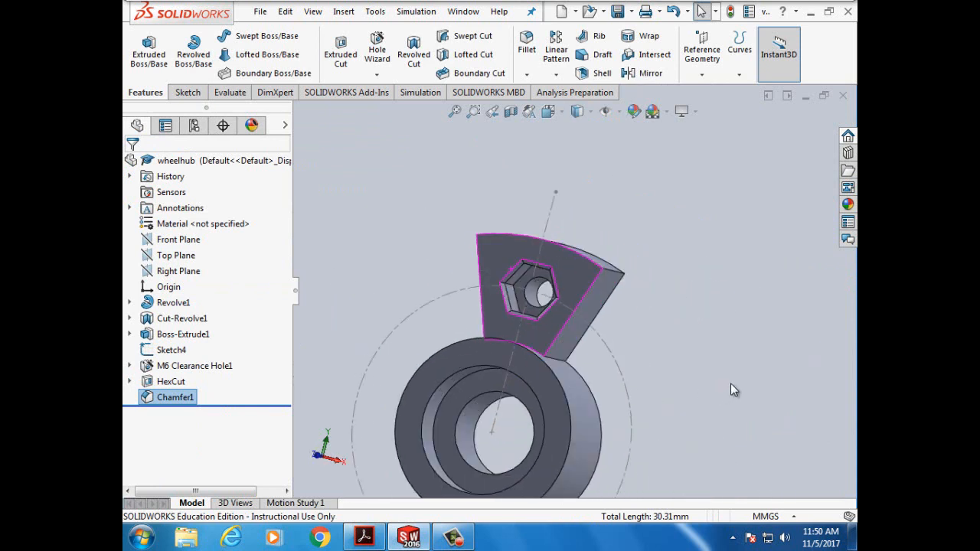
click(728, 390)
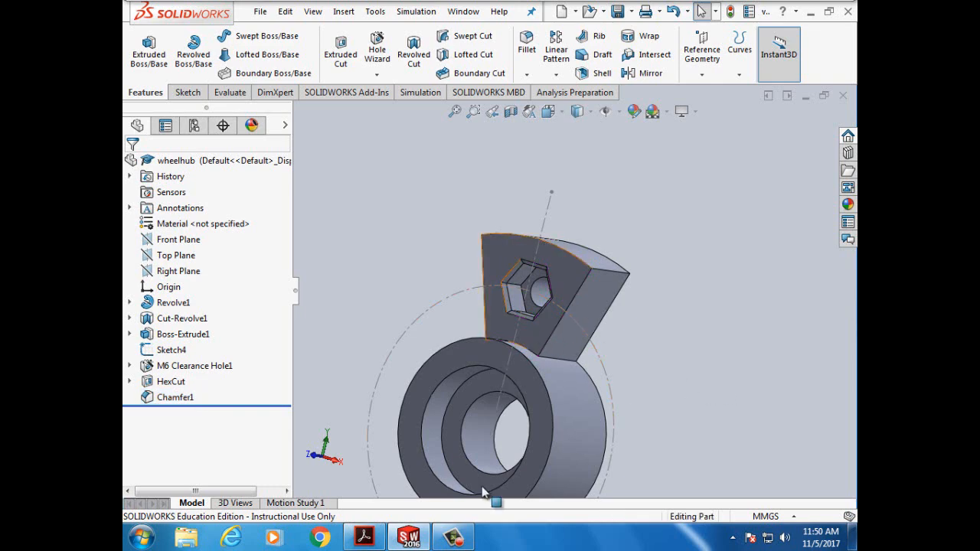
- Go back to the tutorial PDF and scroll to page 138 on renaming the chamfer 'Hex-Cut Chamfer'
click(394, 494)
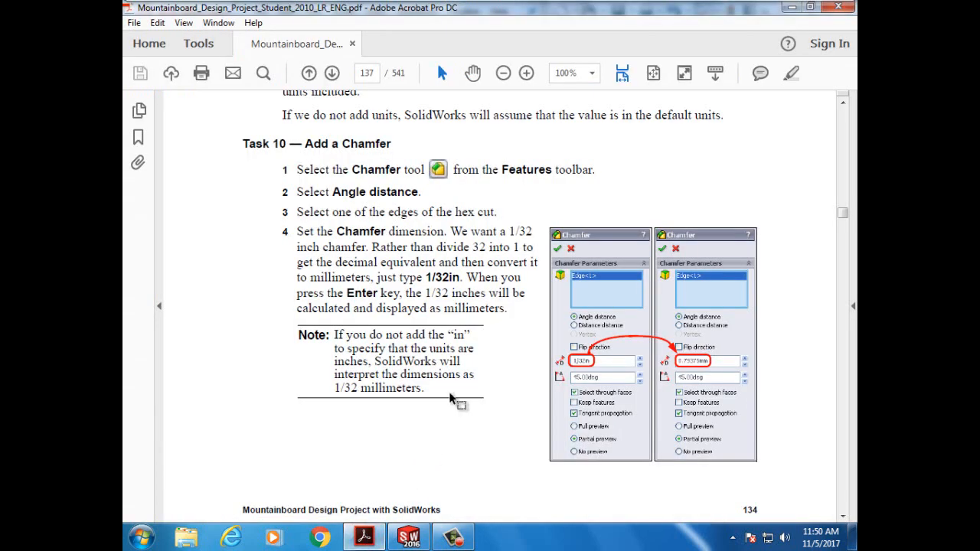
scroll(453, 397, down, 10)
scroll(452, 395, down, 12)
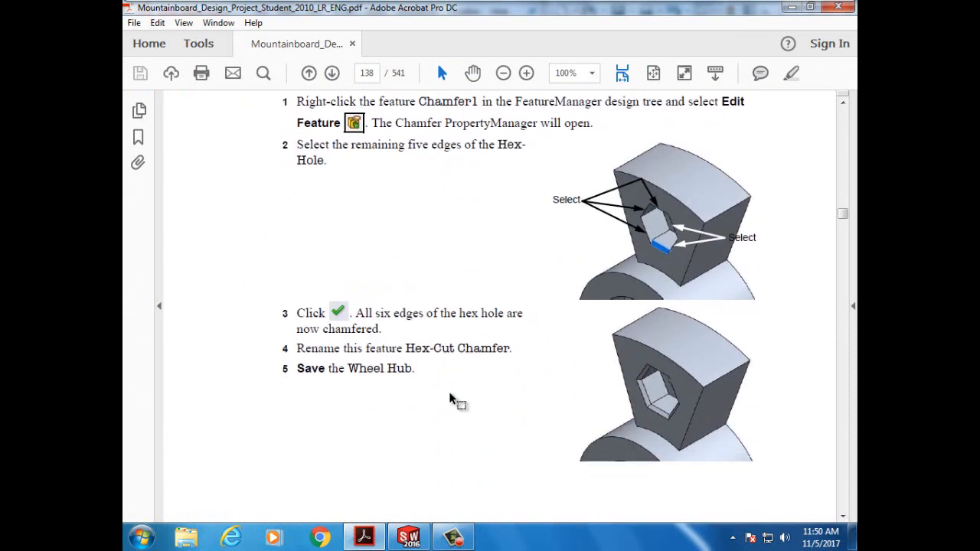
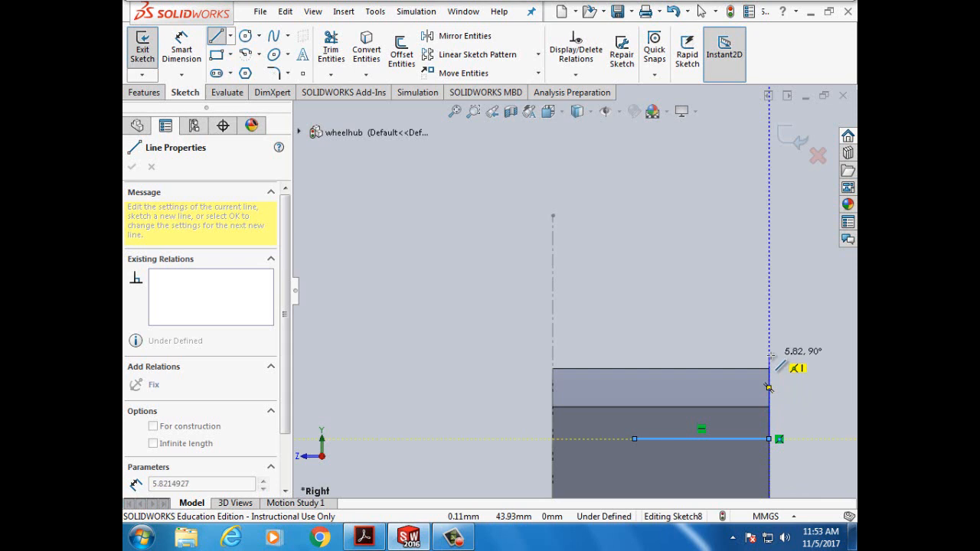
- Finish the vertical line up the hub's right edge and draw a short horizontal line left from its top
click(769, 356)
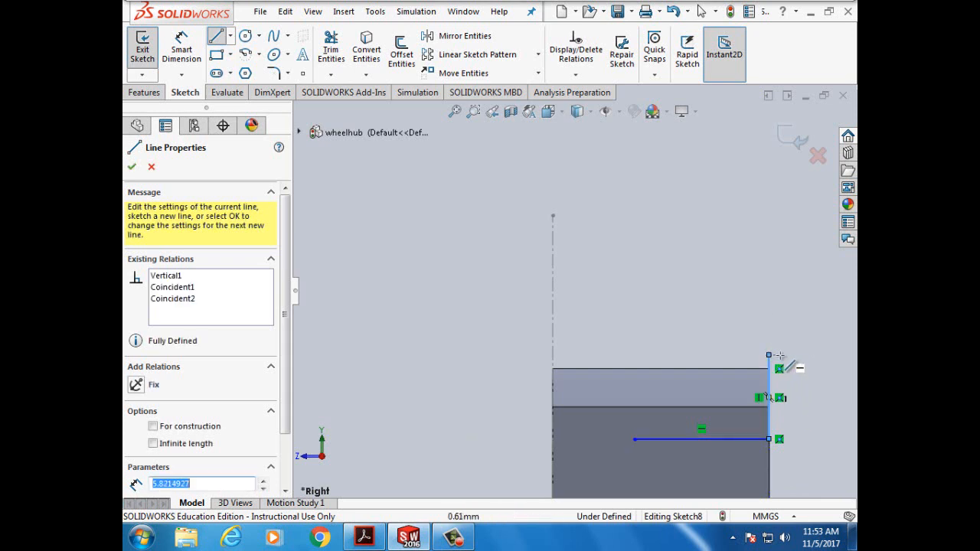
click(363, 539)
click(363, 539)
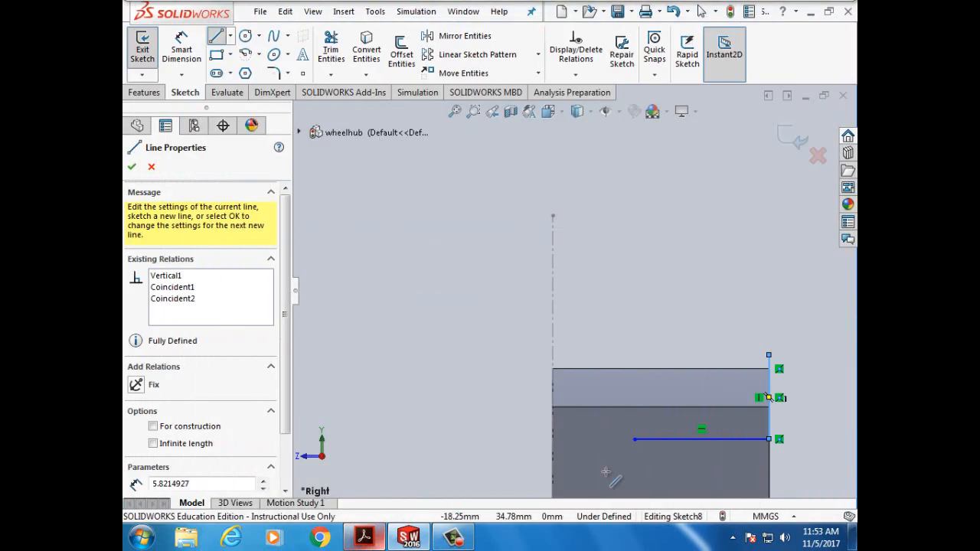
click(769, 356)
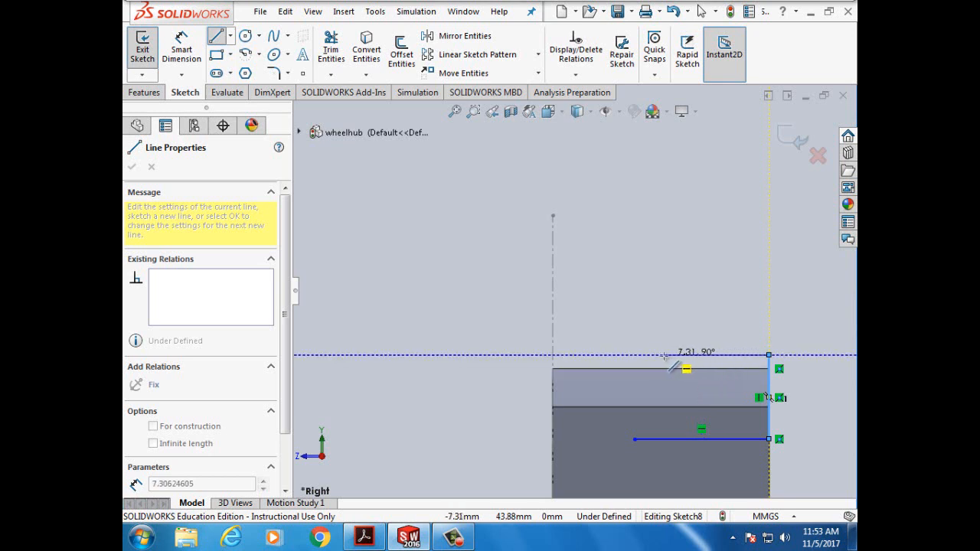
click(665, 355)
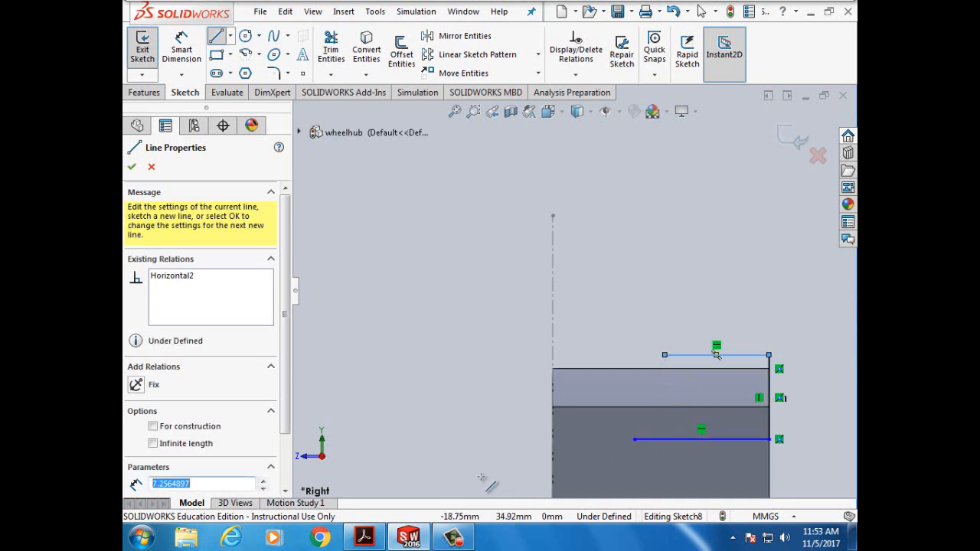
- Draw a 7.09 mm slanted line from the lower line's left end up to the hub's top-left corner
mouse_move(368, 540)
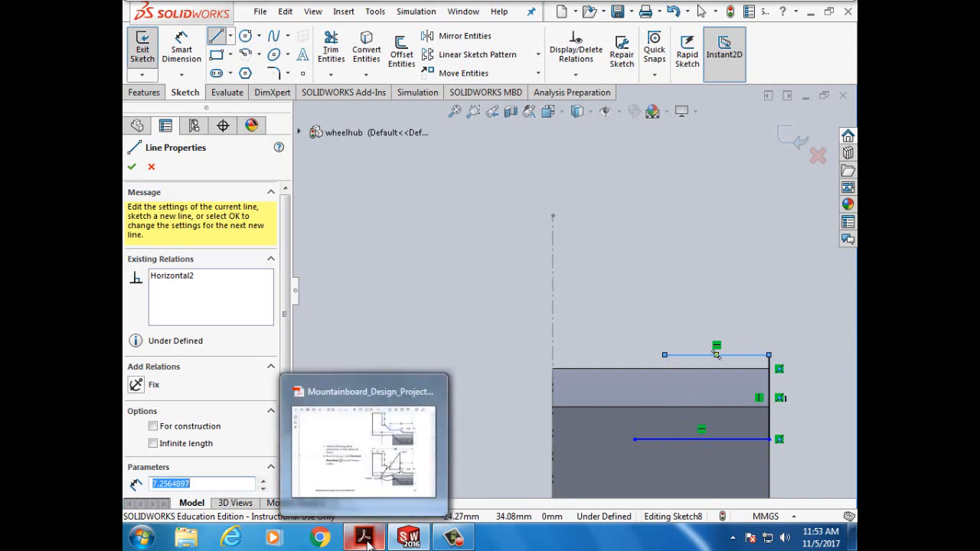
click(368, 540)
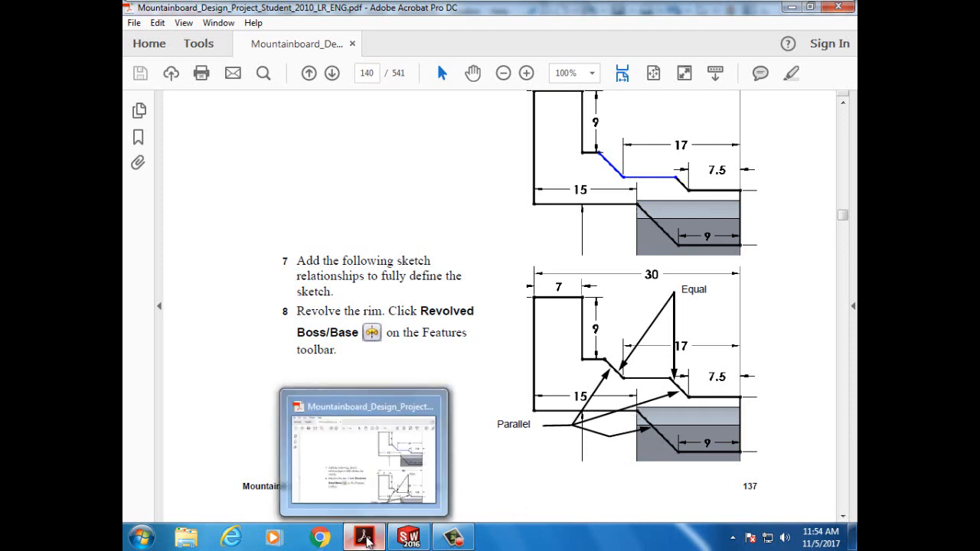
click(408, 538)
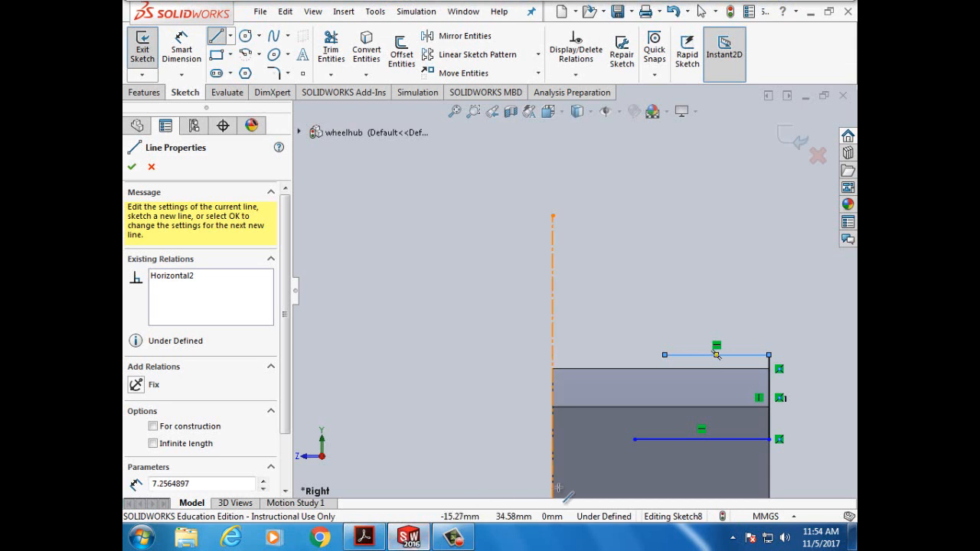
click(633, 439)
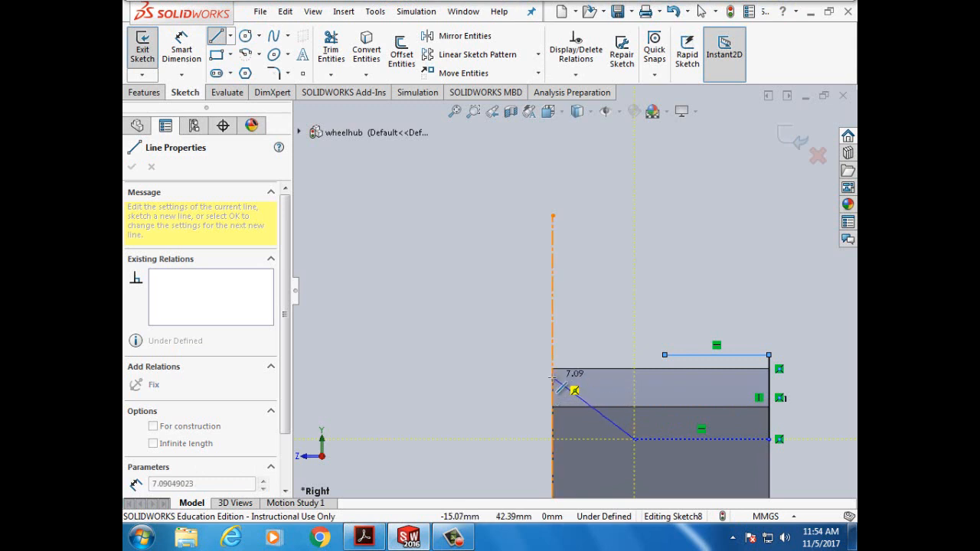
click(553, 378)
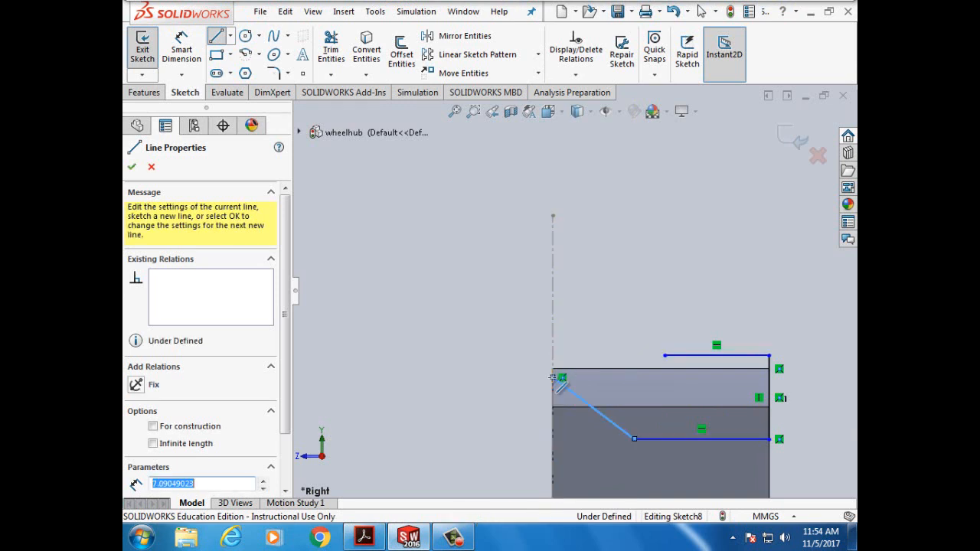
- Draw a slanted line from the upper line's left end, parallel to the lower slanted line
click(664, 355)
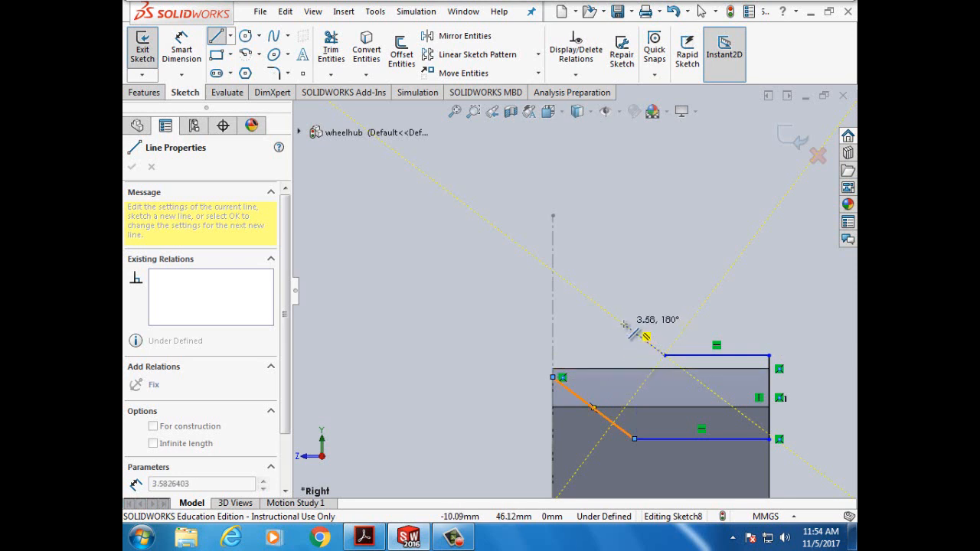
click(623, 324)
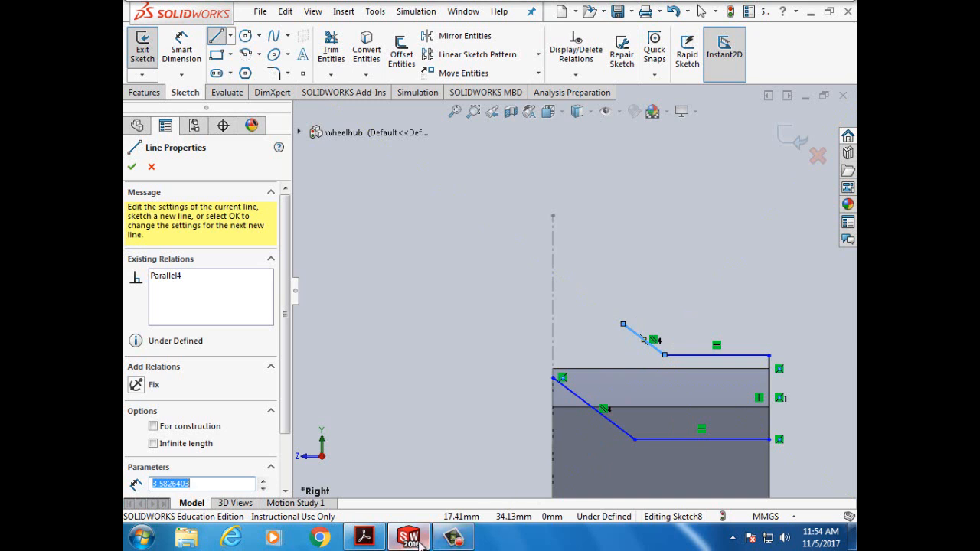
click(363, 537)
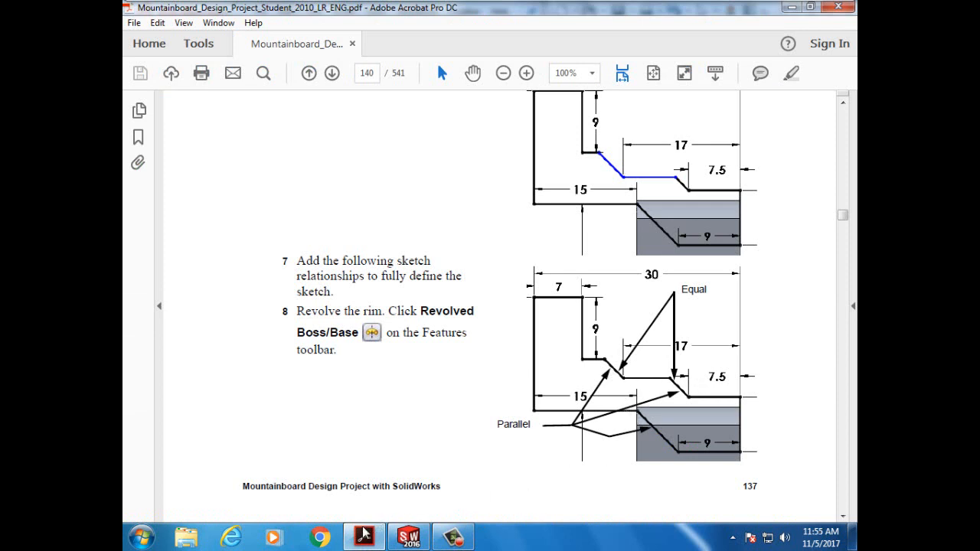
mouse_move(366, 539)
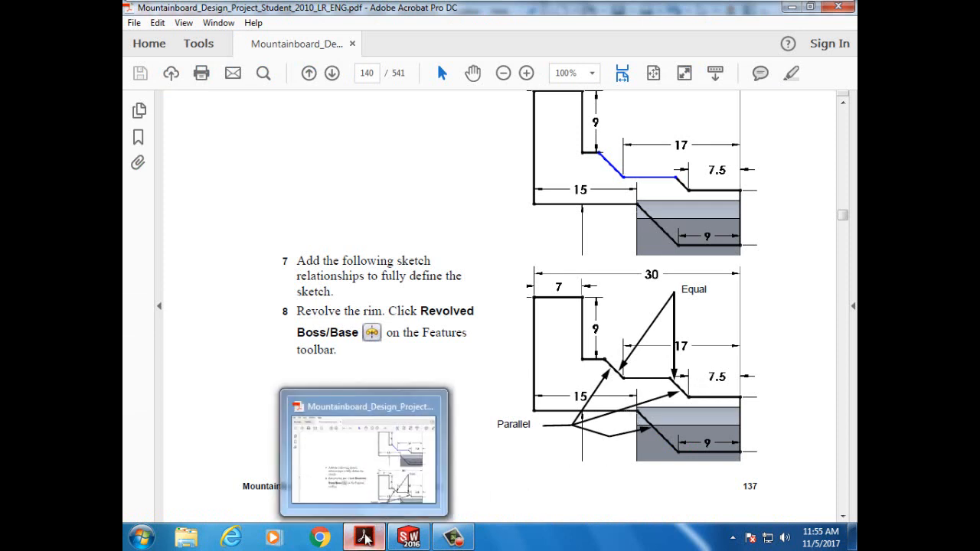
click(409, 538)
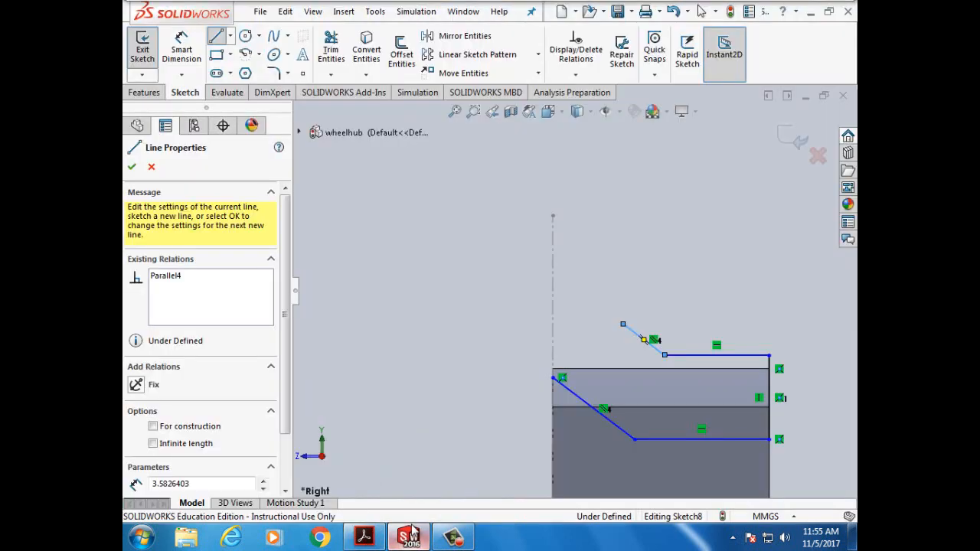
- Draw a horizontal line leftward from the new slanted line's end
click(623, 325)
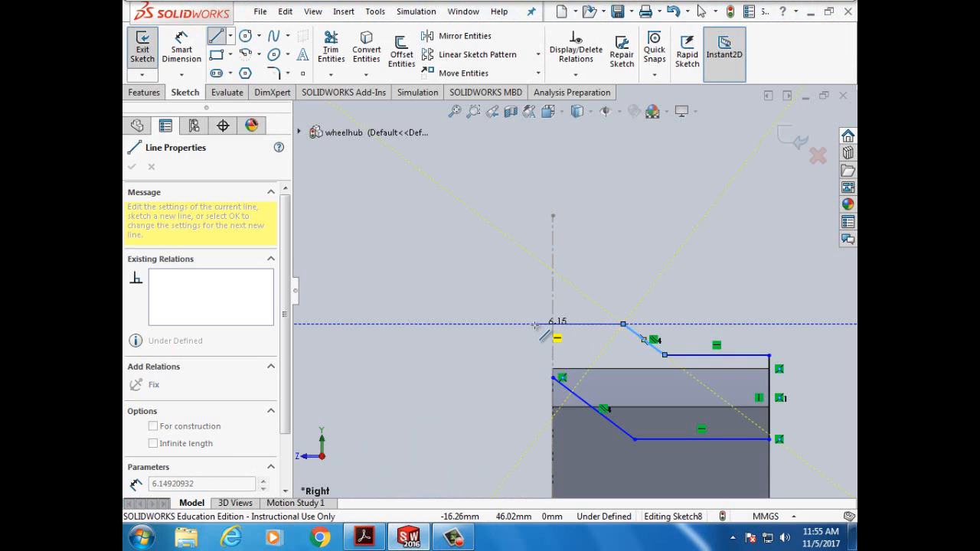
click(535, 325)
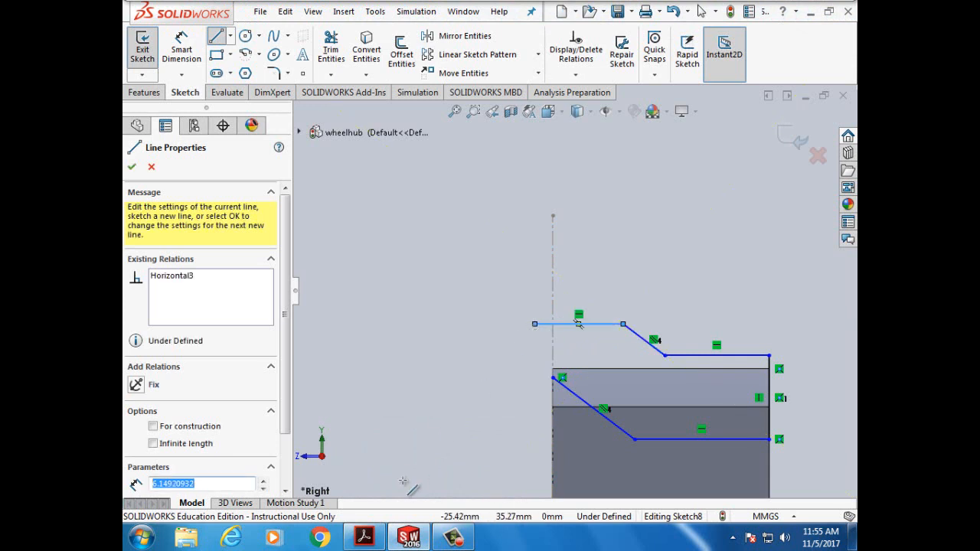
click(364, 537)
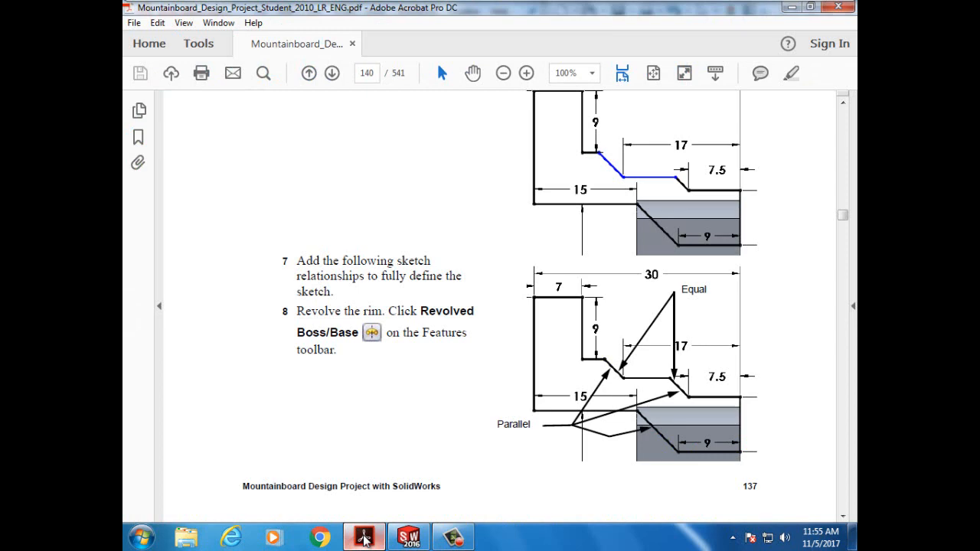
click(364, 537)
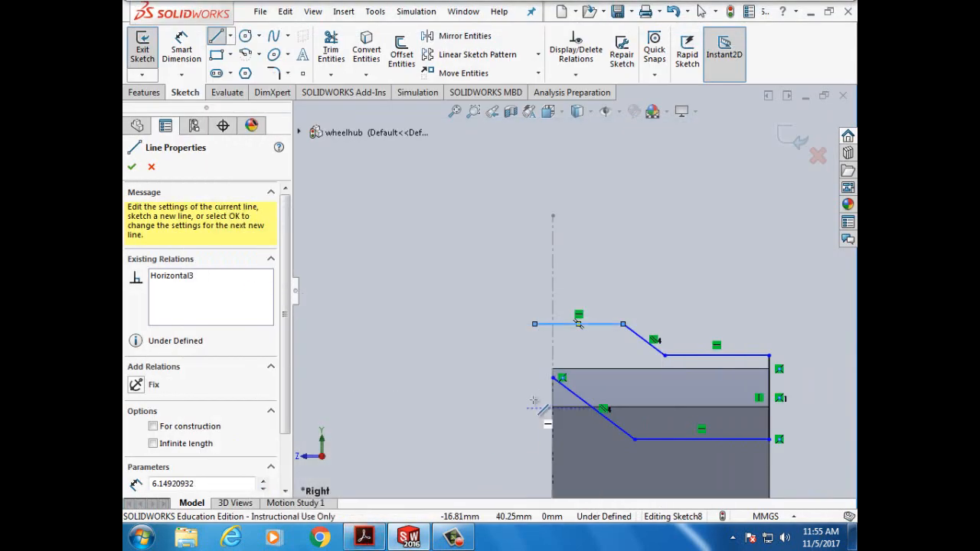
- Draw a long 15.19 mm horizontal line left from the hub's top-left corner
click(560, 377)
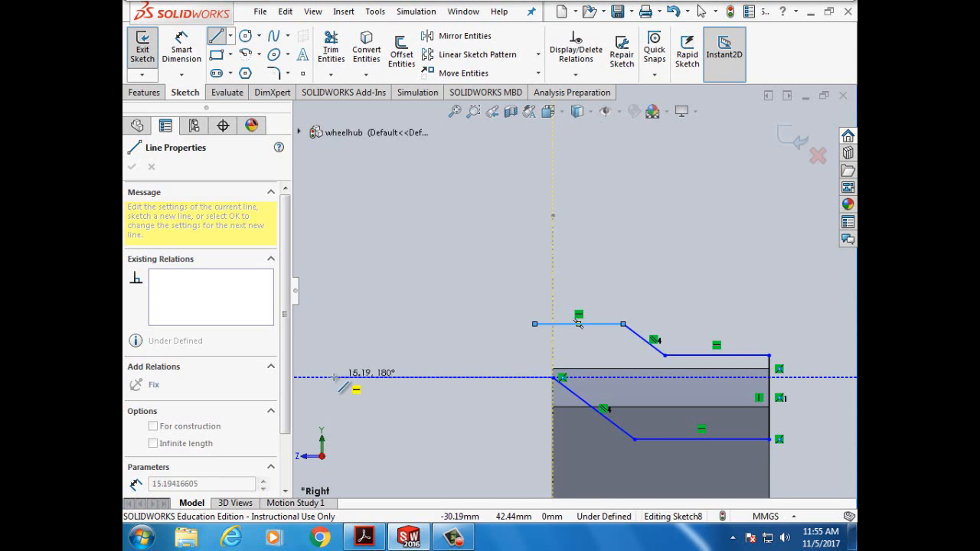
click(334, 377)
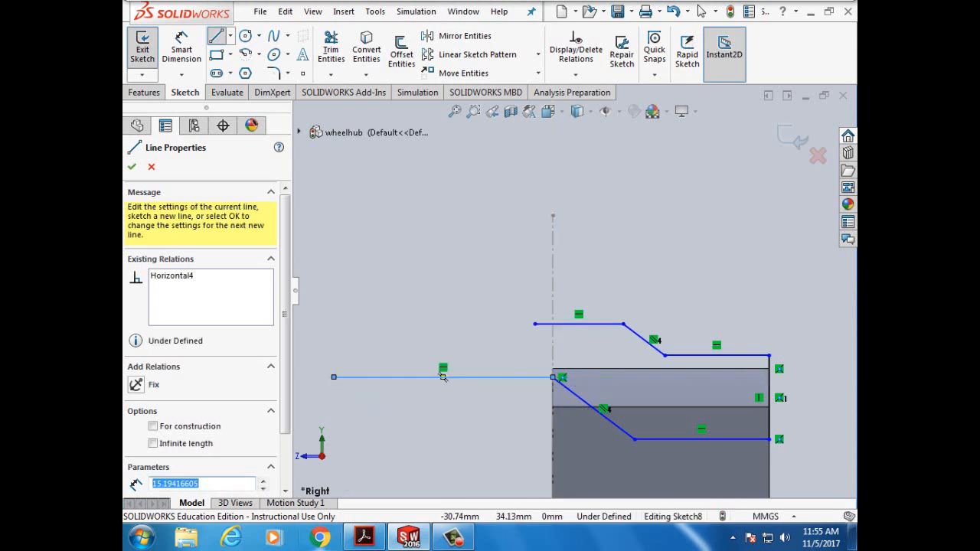
click(364, 538)
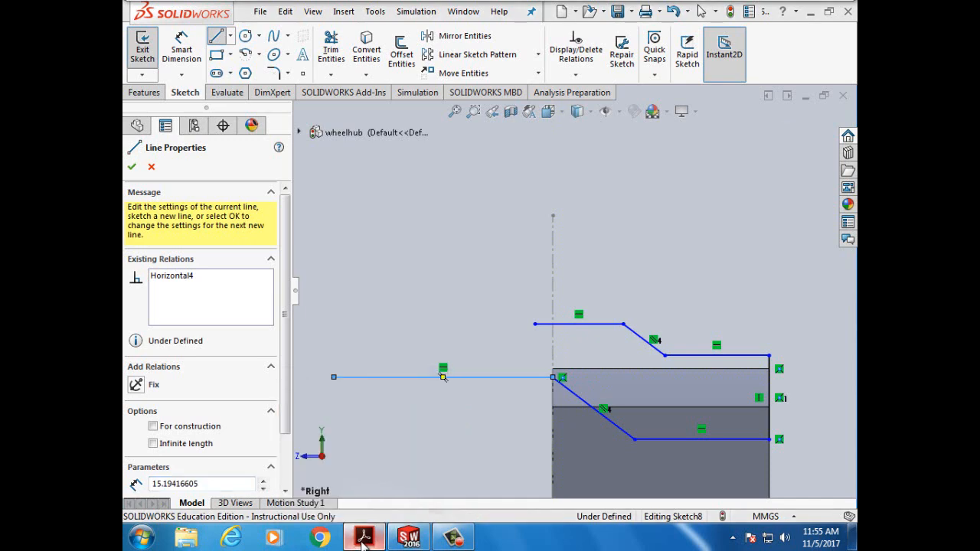
click(364, 538)
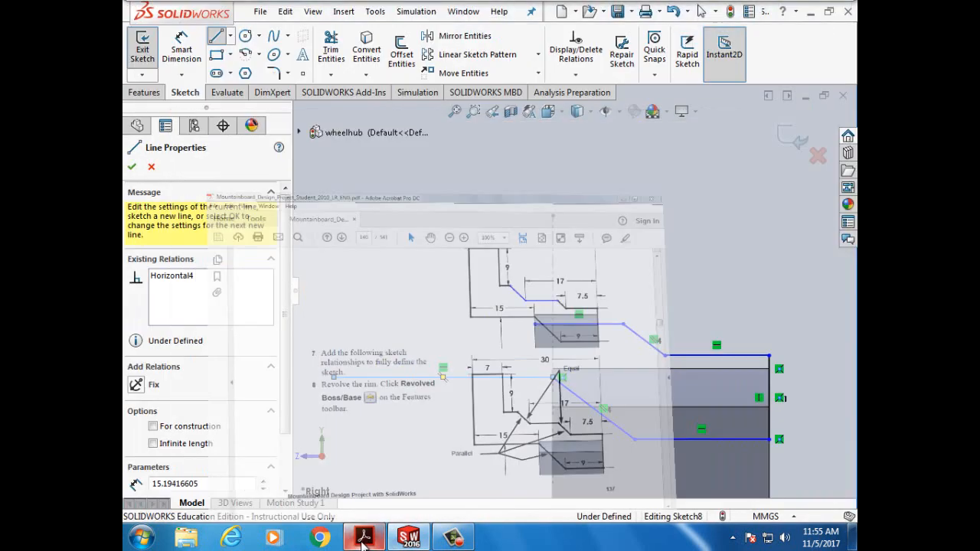
- Show tutorial page 137 with the rim profile's dimensions and its Equal and Parallel relations
click(363, 539)
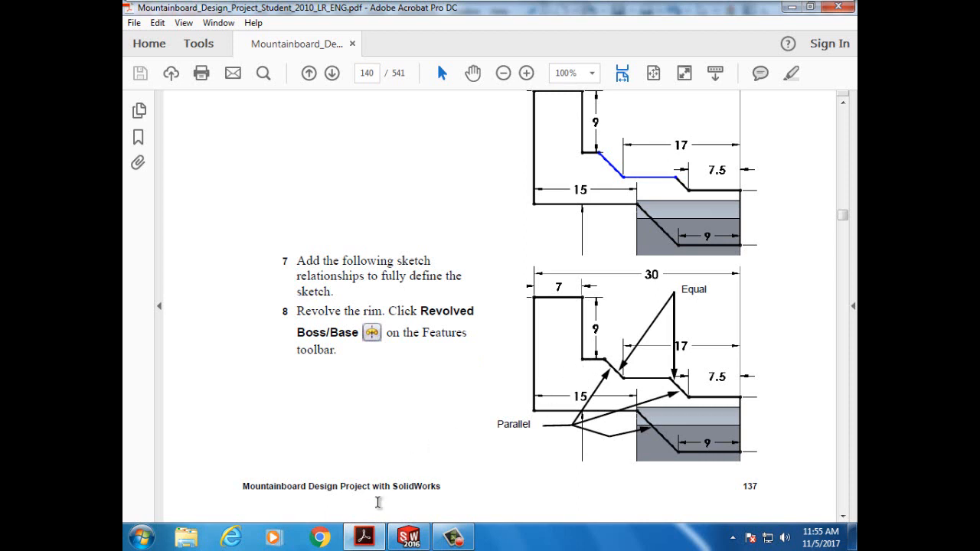
- Draw a slanted line, a short horizontal, a tall vertical and a top horizontal, then close the profile's left side
mouse_move(366, 540)
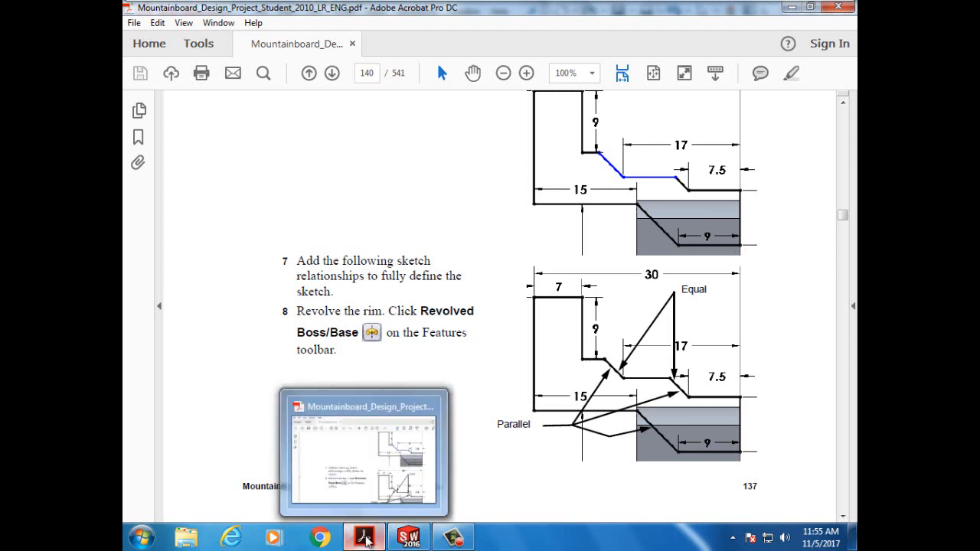
click(409, 538)
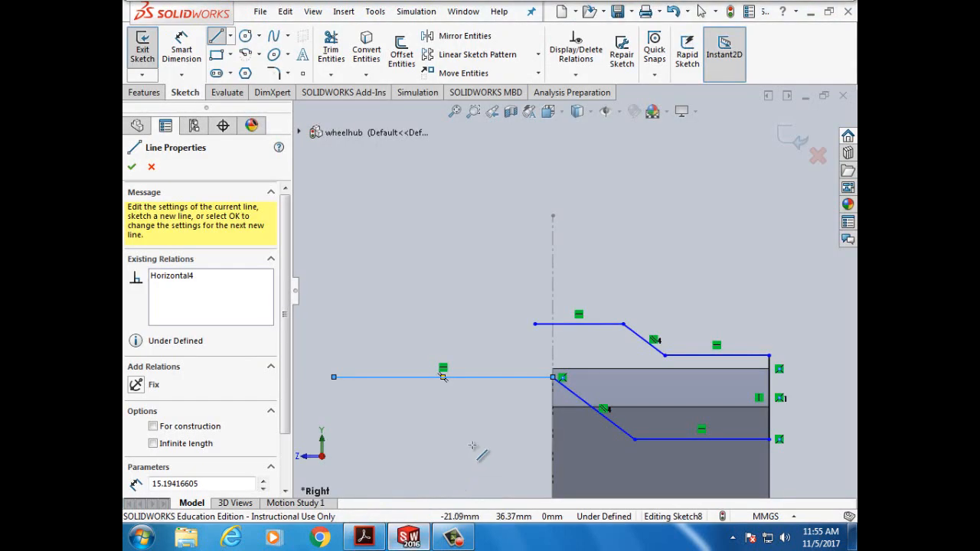
click(535, 324)
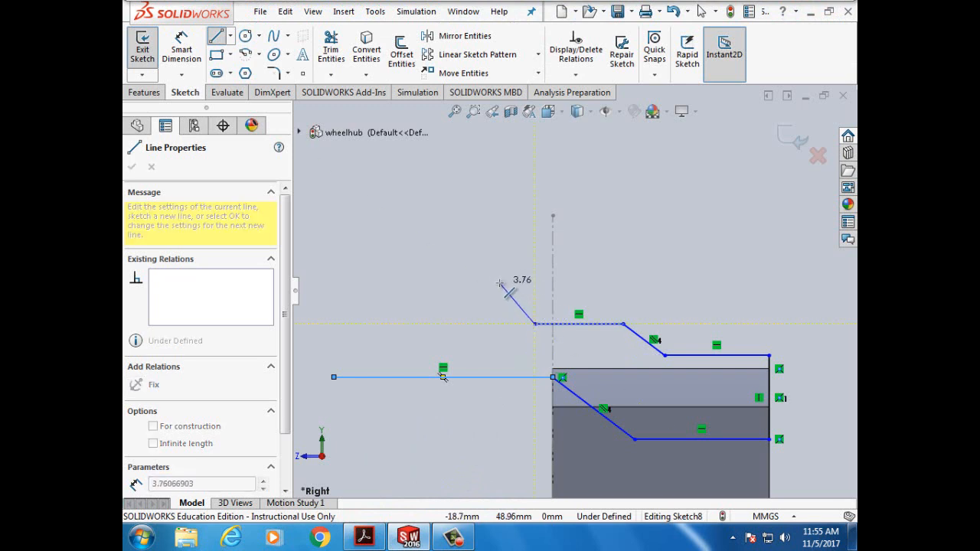
click(501, 284)
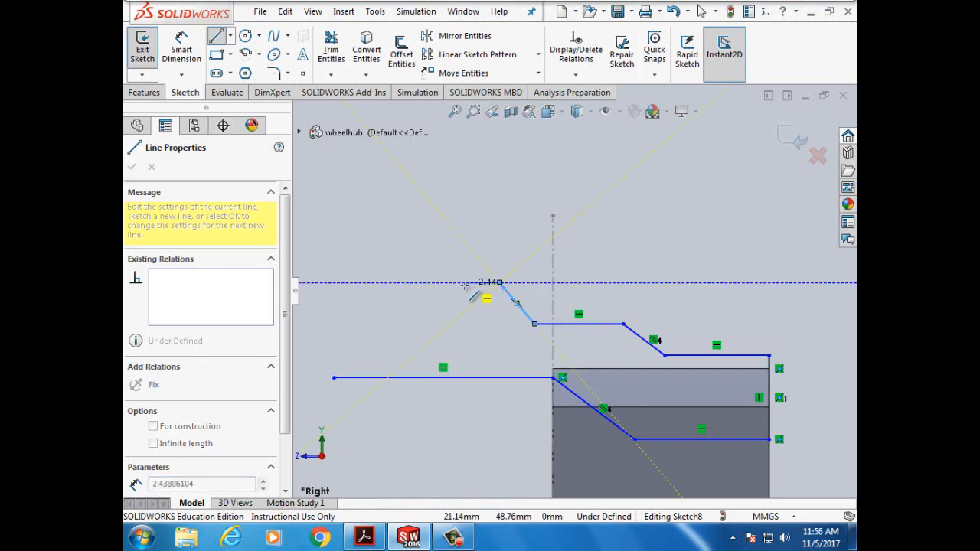
click(464, 284)
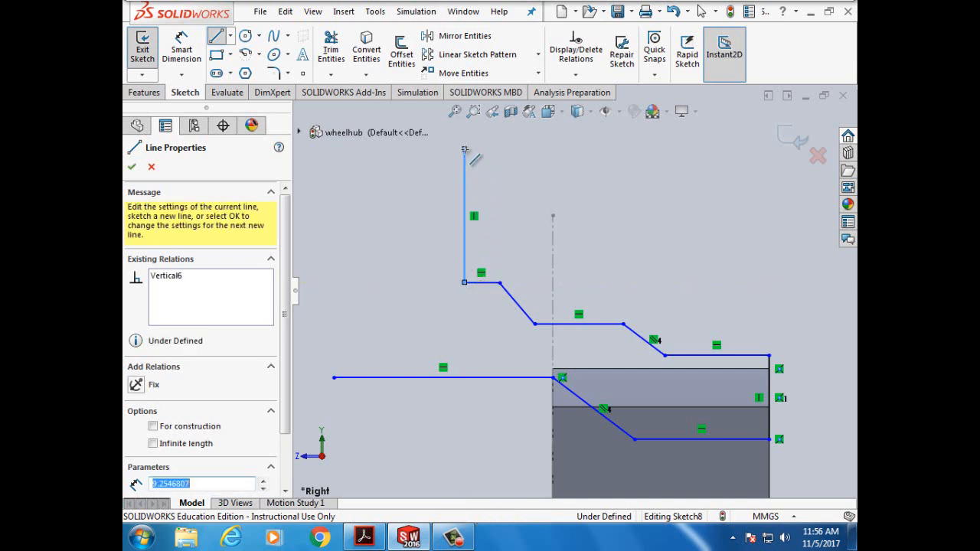
click(465, 149)
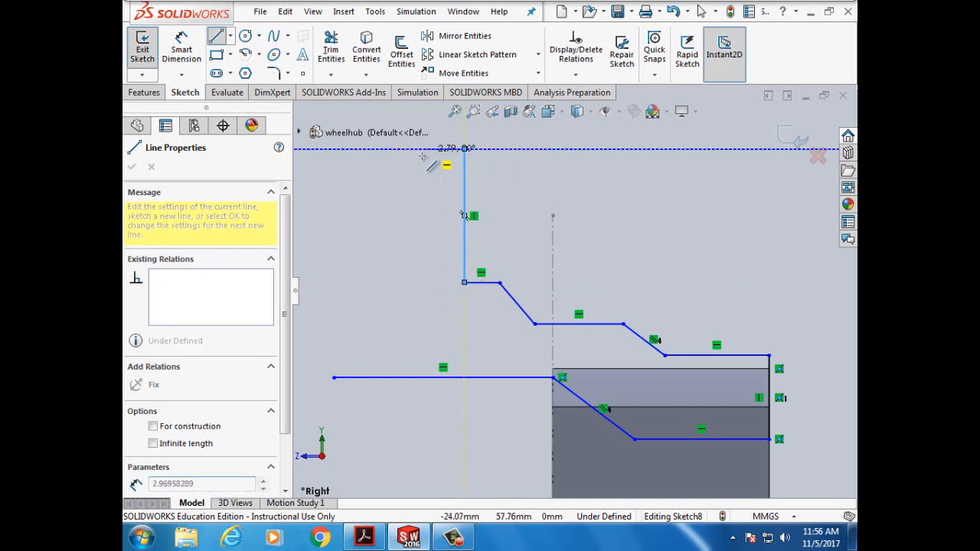
click(334, 149)
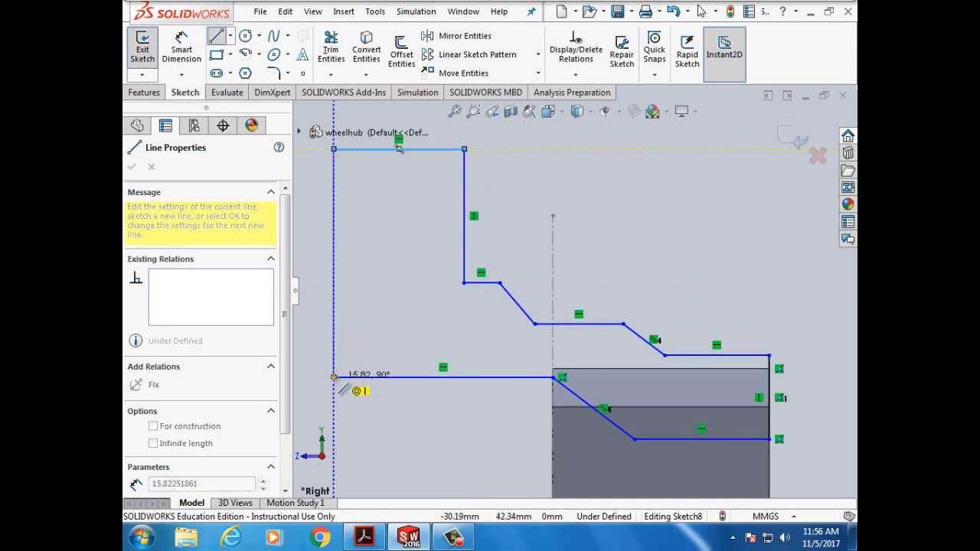
click(334, 376)
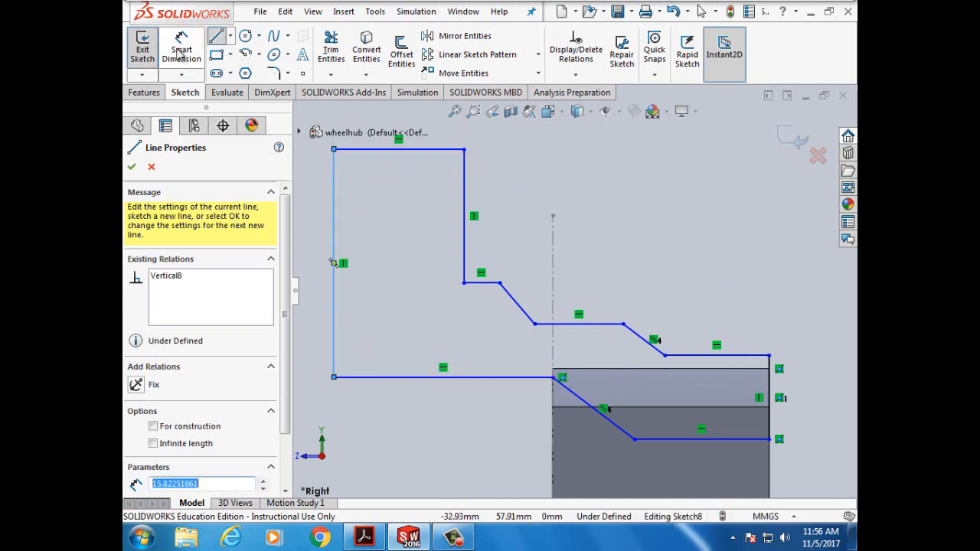
click(131, 168)
- Exit the Line tool and dimension the bottom line at 15 mm
click(132, 167)
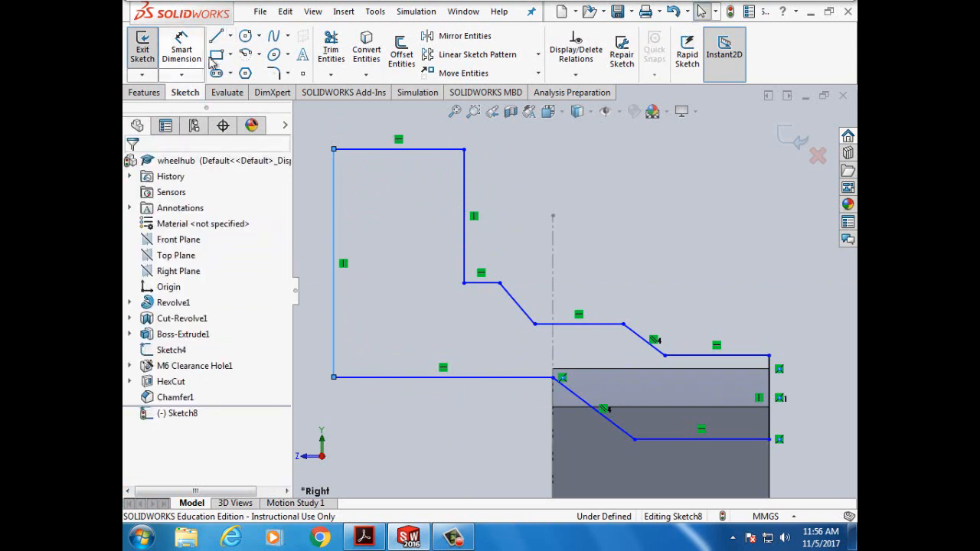
click(181, 50)
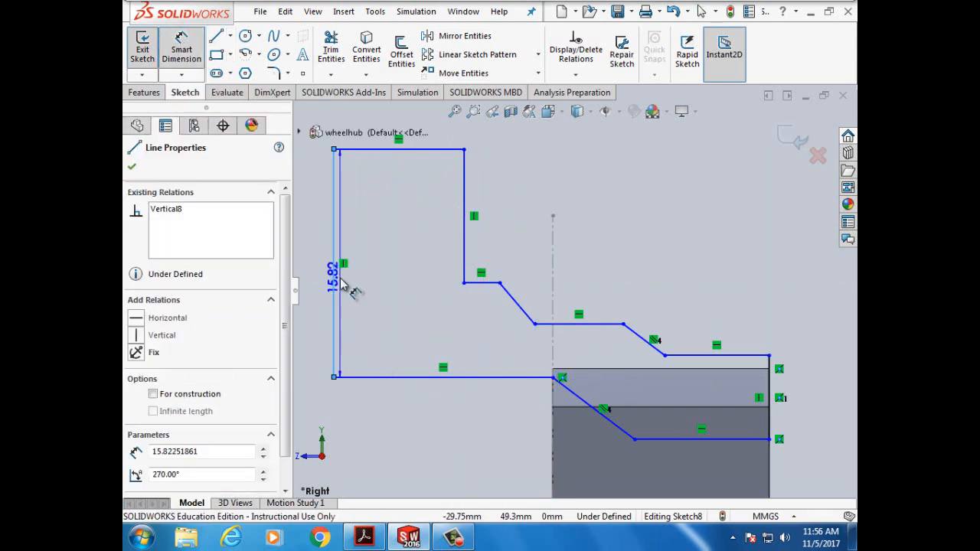
click(189, 51)
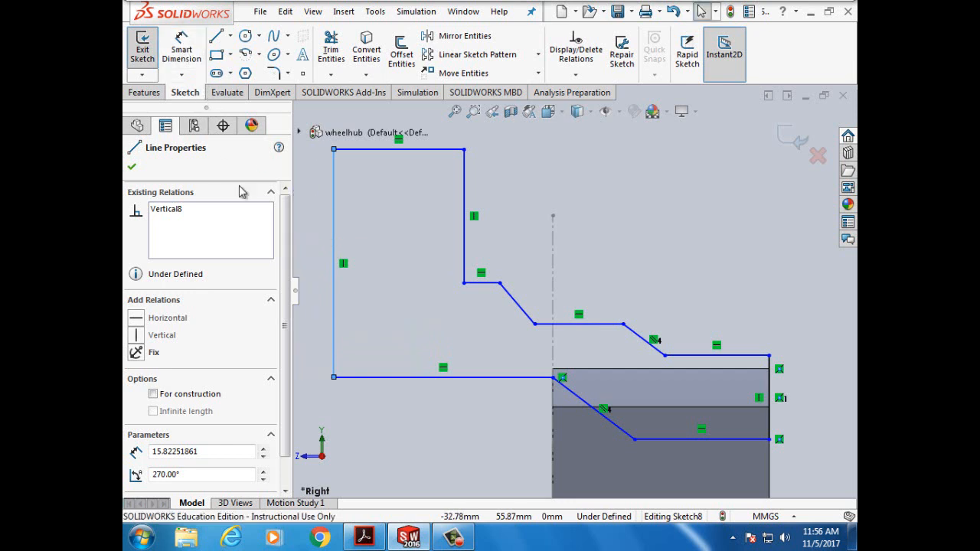
click(178, 49)
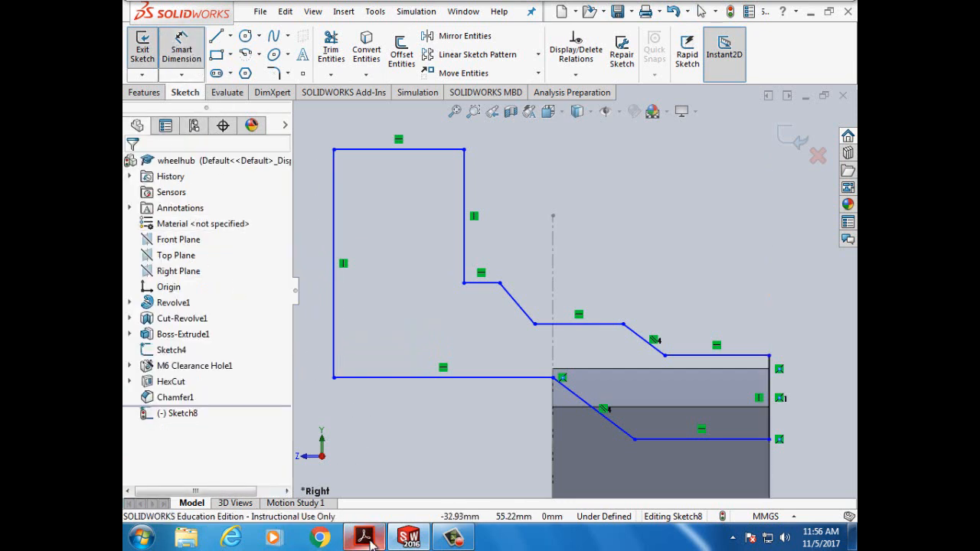
click(397, 383)
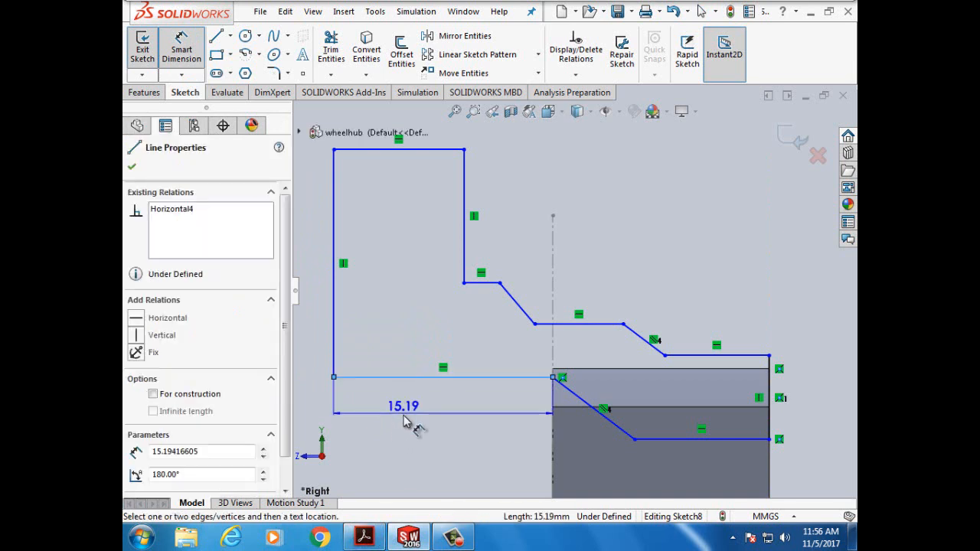
click(406, 421)
text(1)
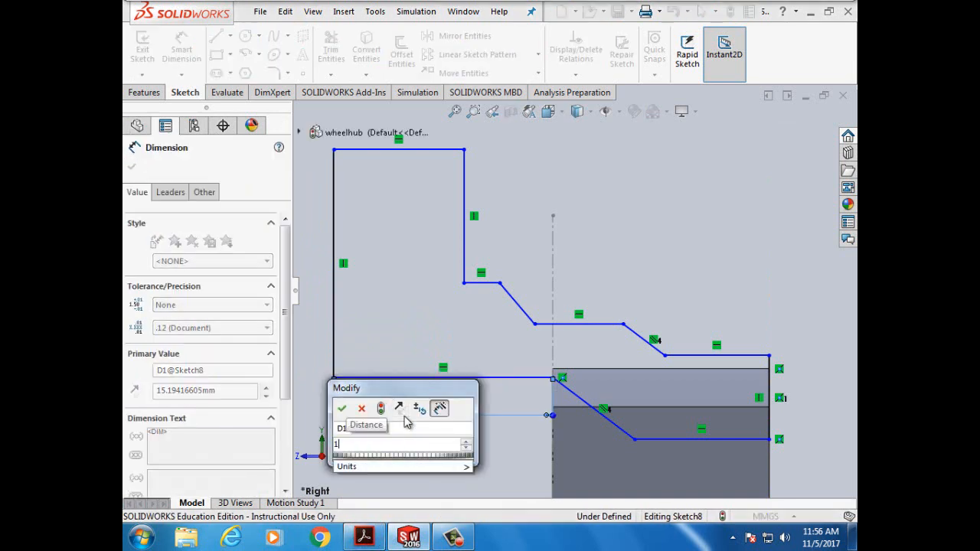
text(5mm)
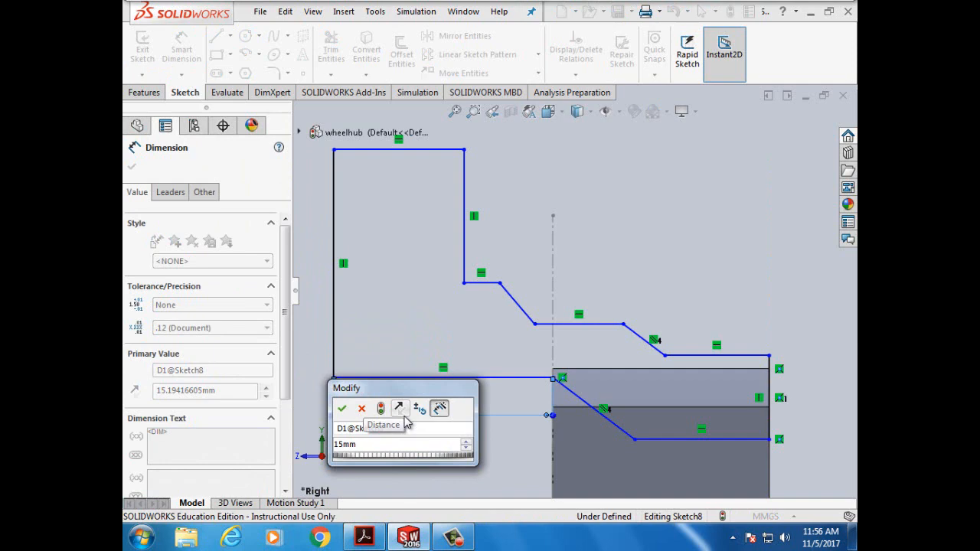
click(342, 408)
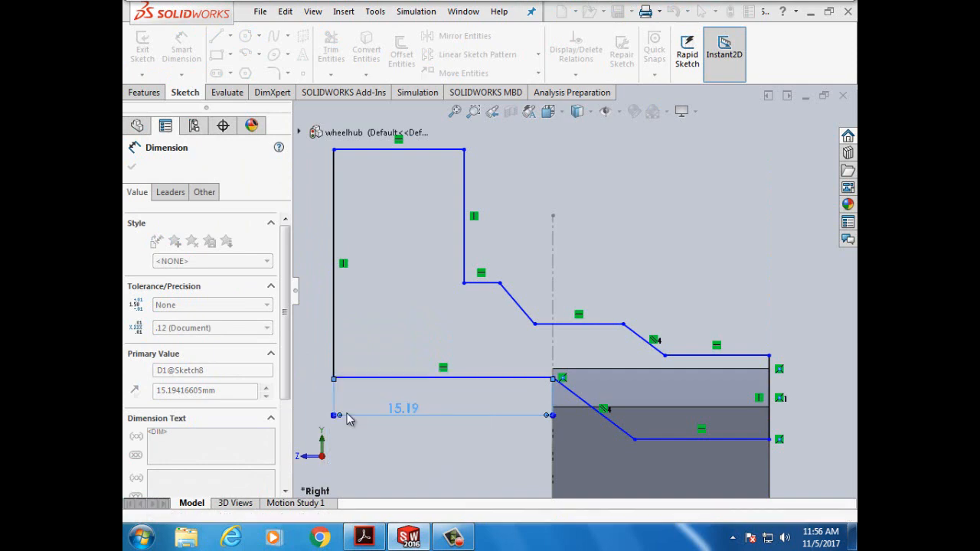
- Dimension the lower right line at 9 mm and the top line at 7 mm
click(368, 544)
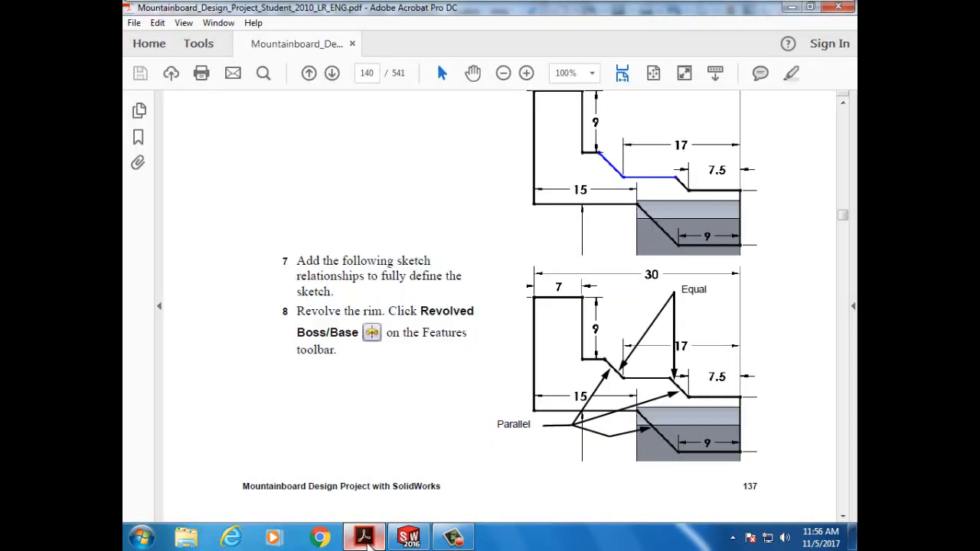
click(369, 540)
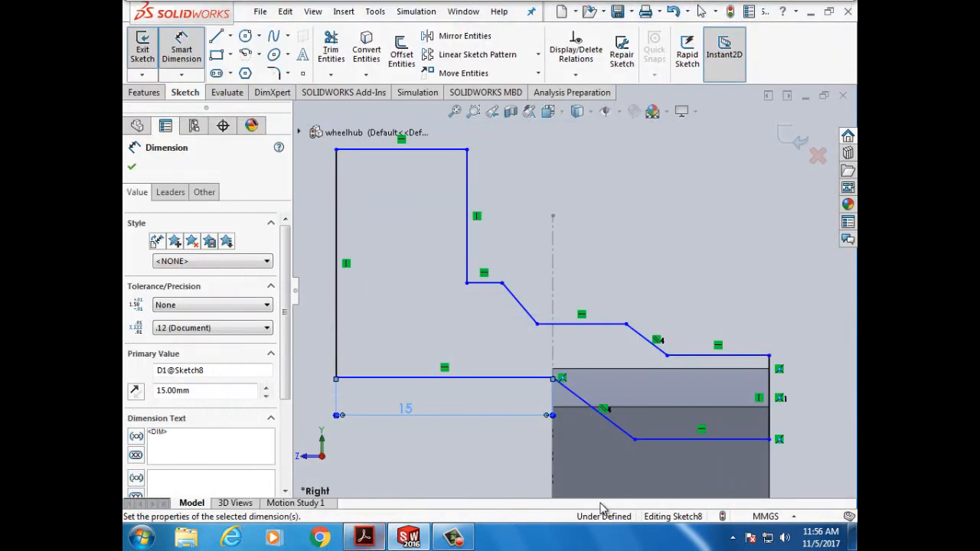
click(677, 465)
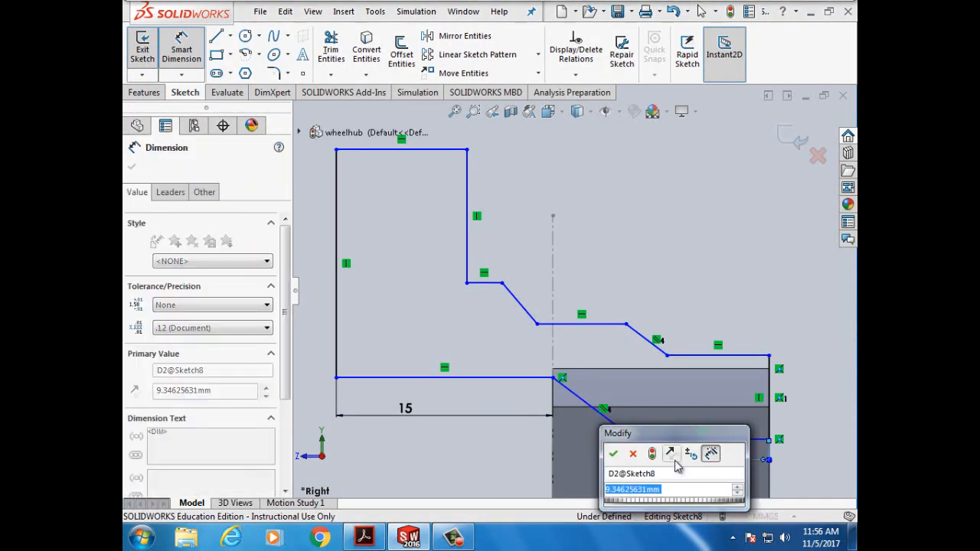
text(9mm)
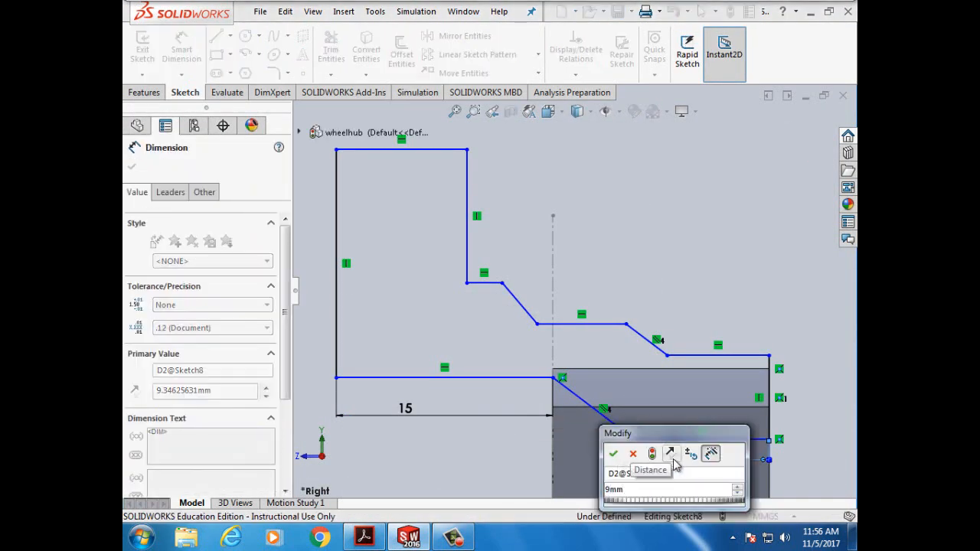
click(613, 453)
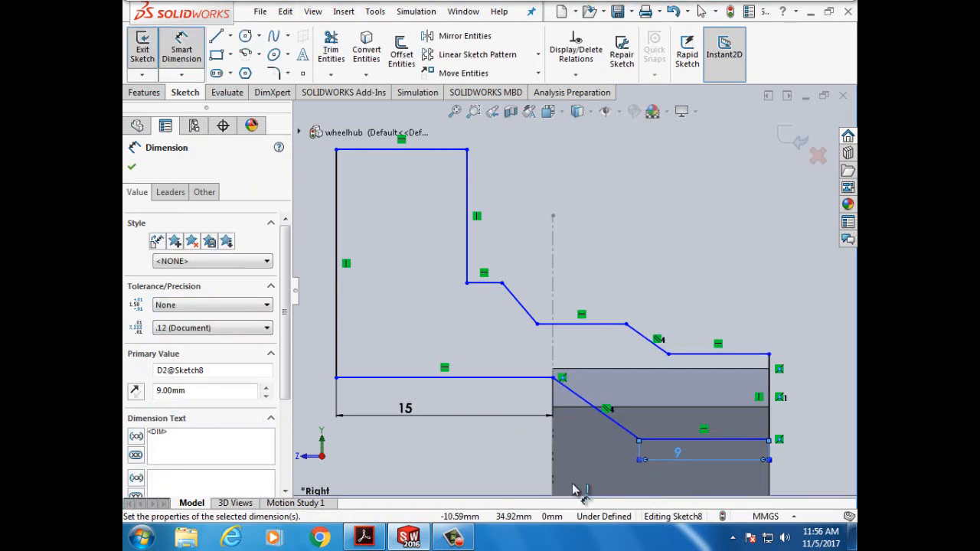
mouse_move(364, 538)
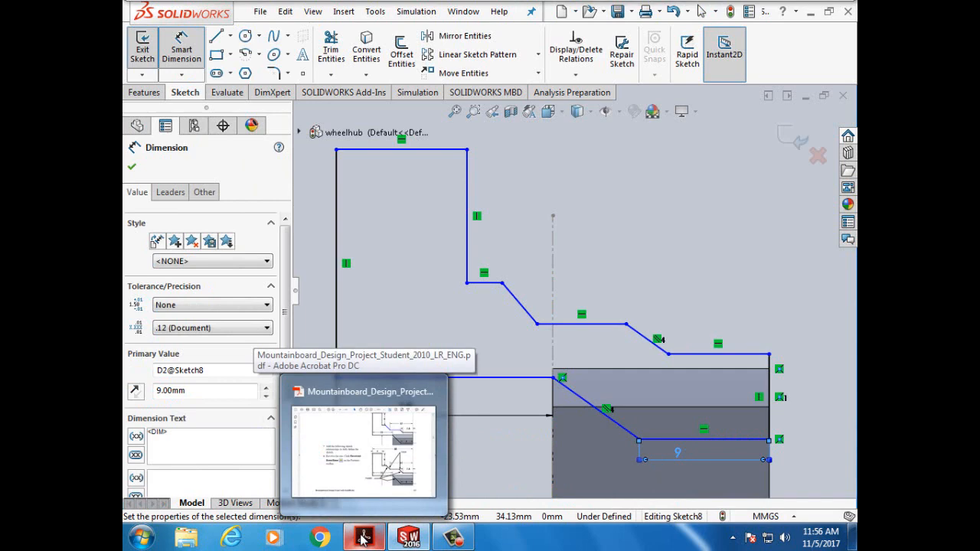
click(364, 539)
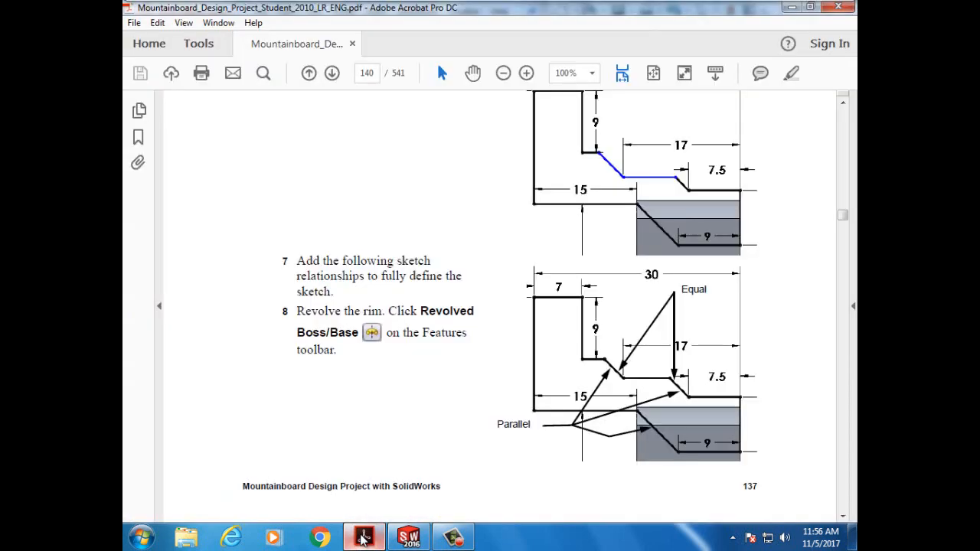
click(365, 539)
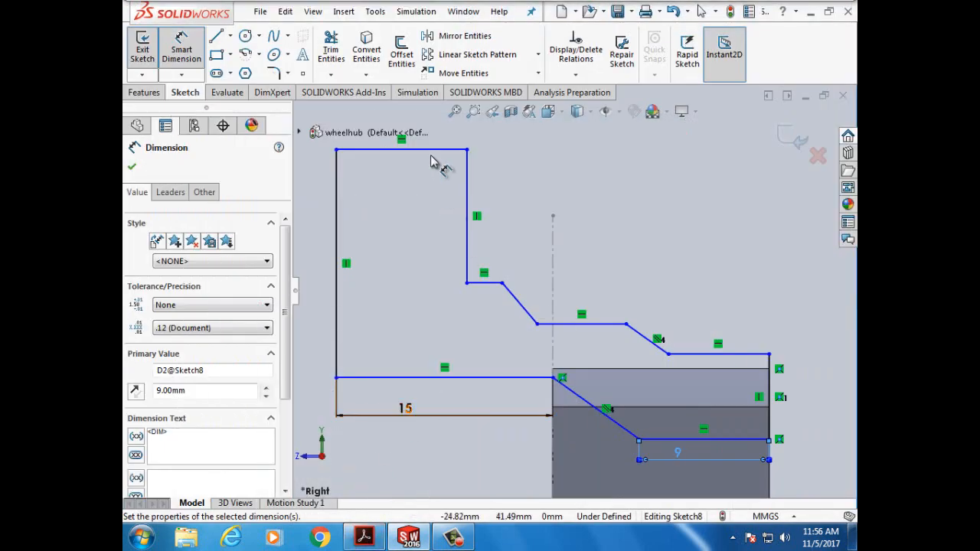
click(433, 151)
click(433, 137)
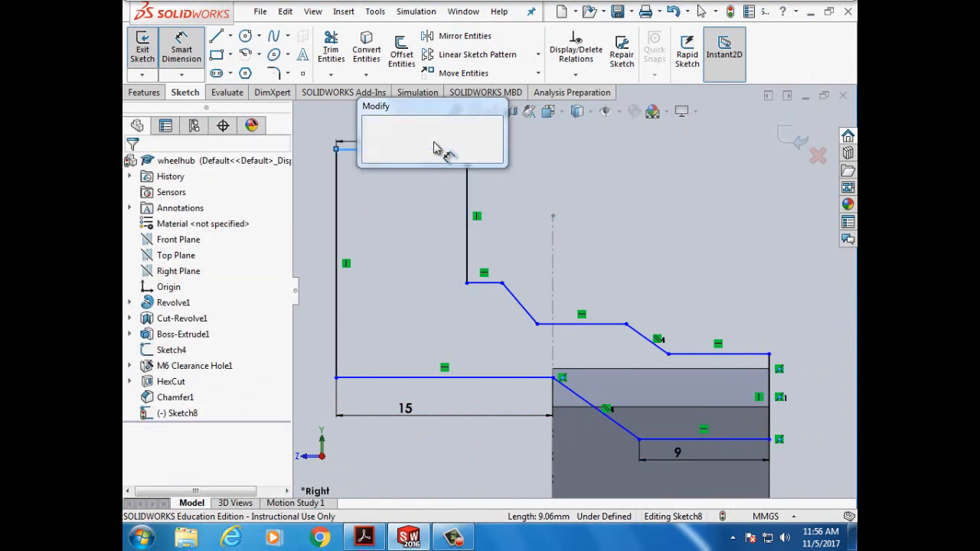
text(7mm)
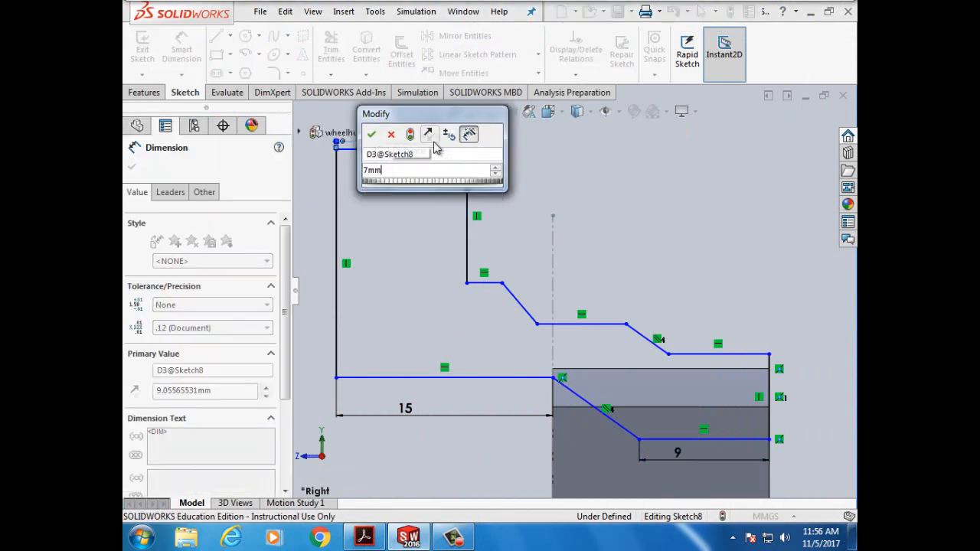
click(373, 137)
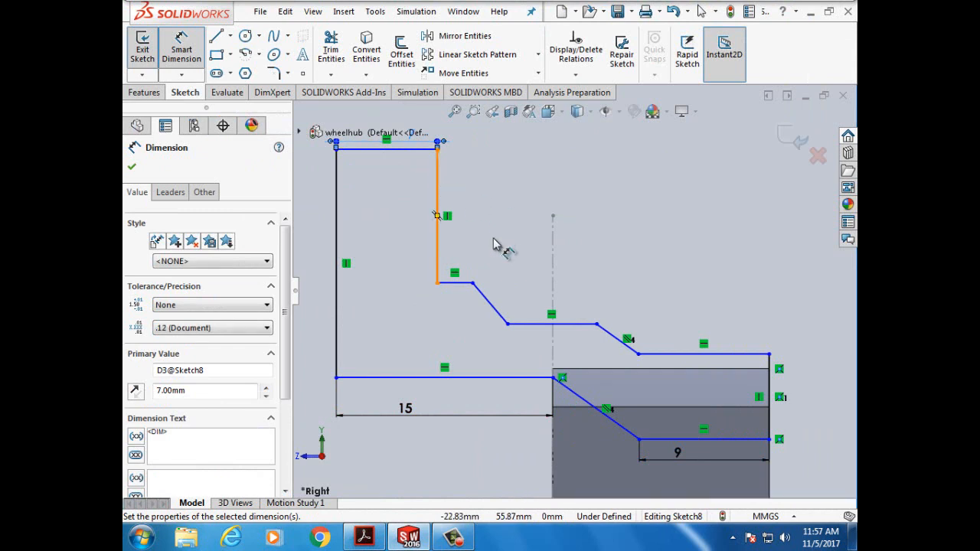
- Dimension the inner vertical line at 9 mm, then bring the tutorial PDF forward
click(441, 205)
click(460, 201)
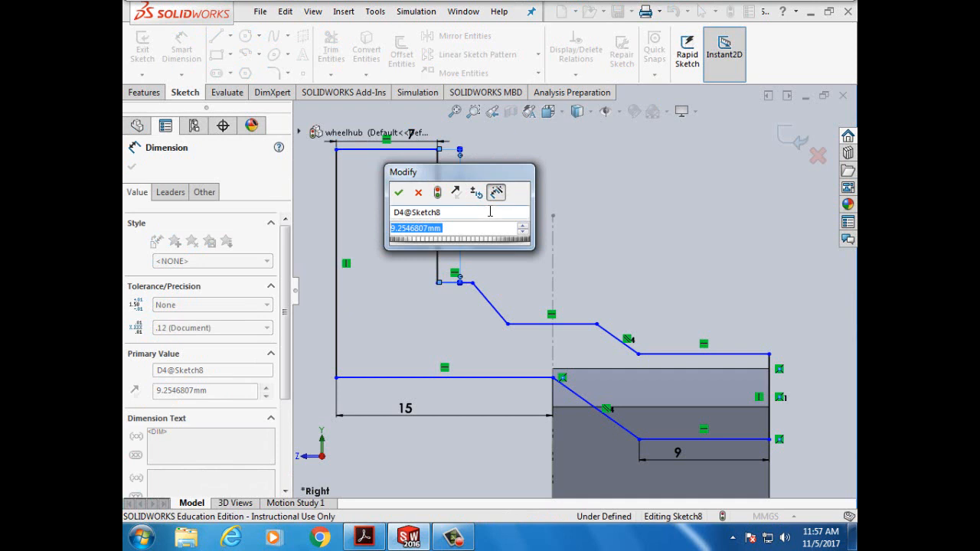
text(9mm)
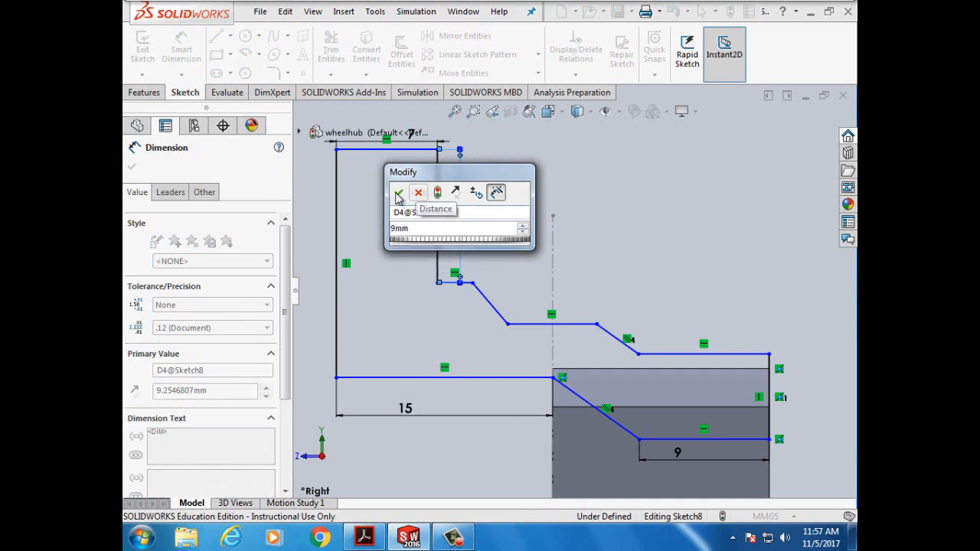
click(398, 195)
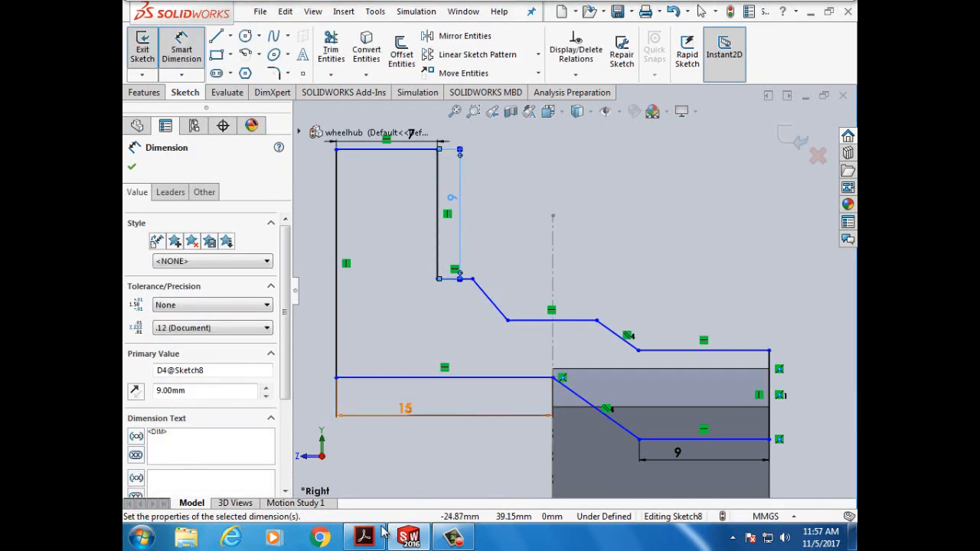
mouse_move(368, 540)
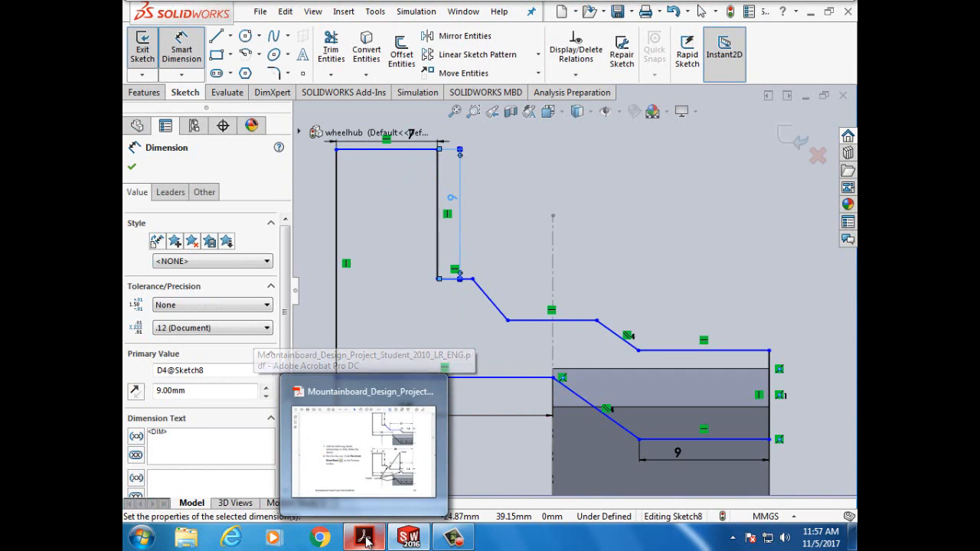
click(365, 539)
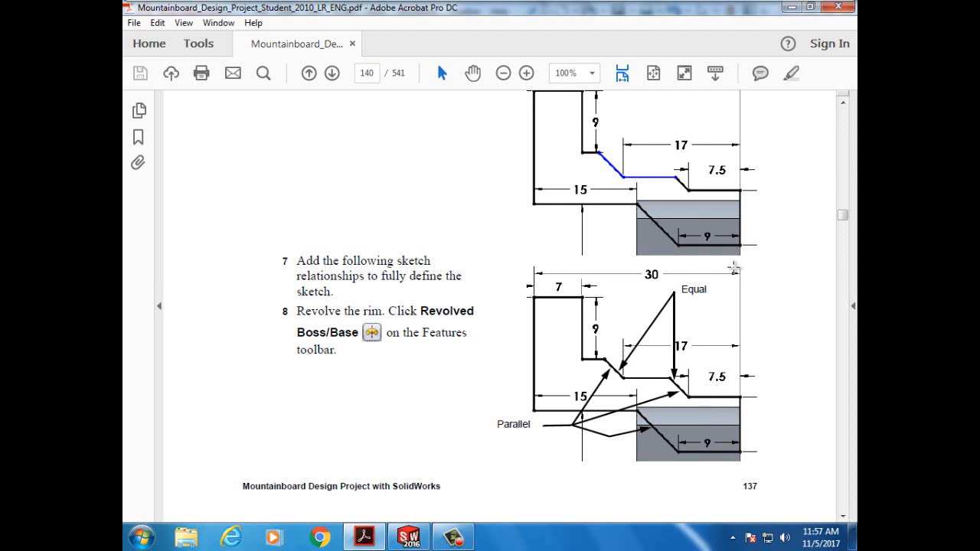
mouse_move(370, 537)
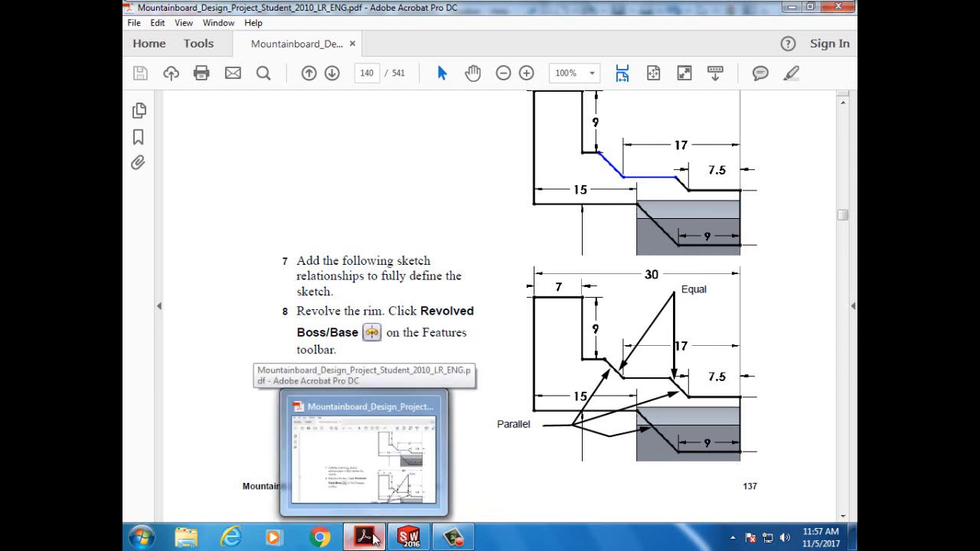
- Dimension the upper right horizontal line at 7.5 mm
click(393, 539)
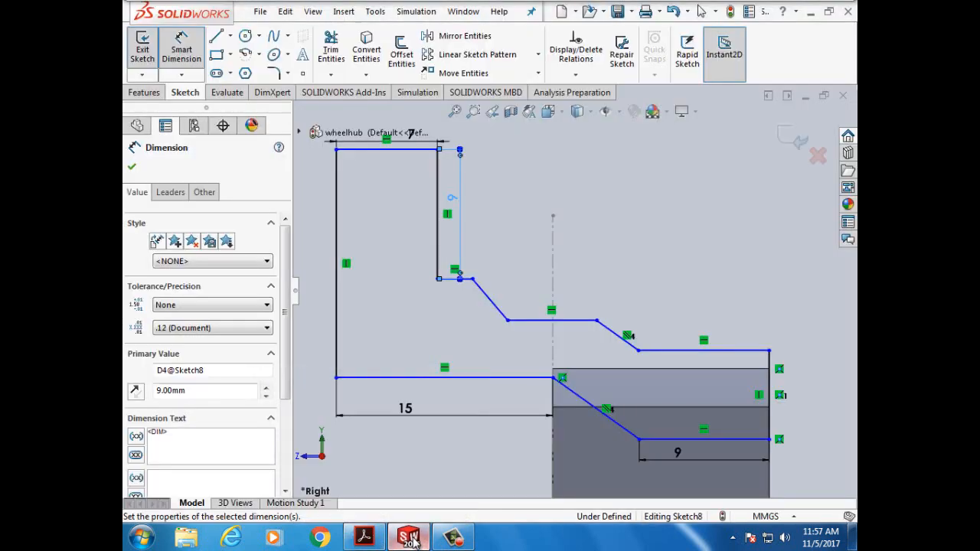
click(684, 350)
click(686, 314)
text(7.5)
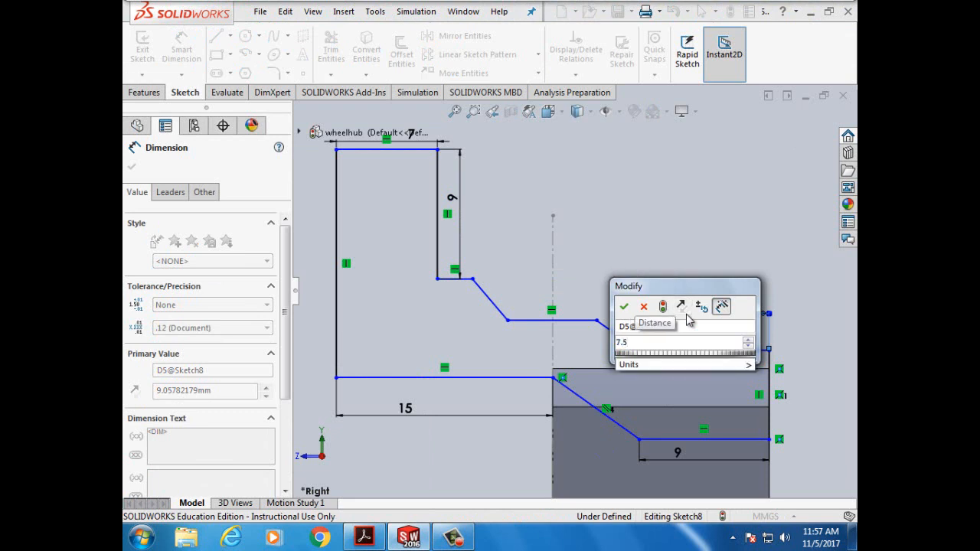
text(mm)
click(624, 307)
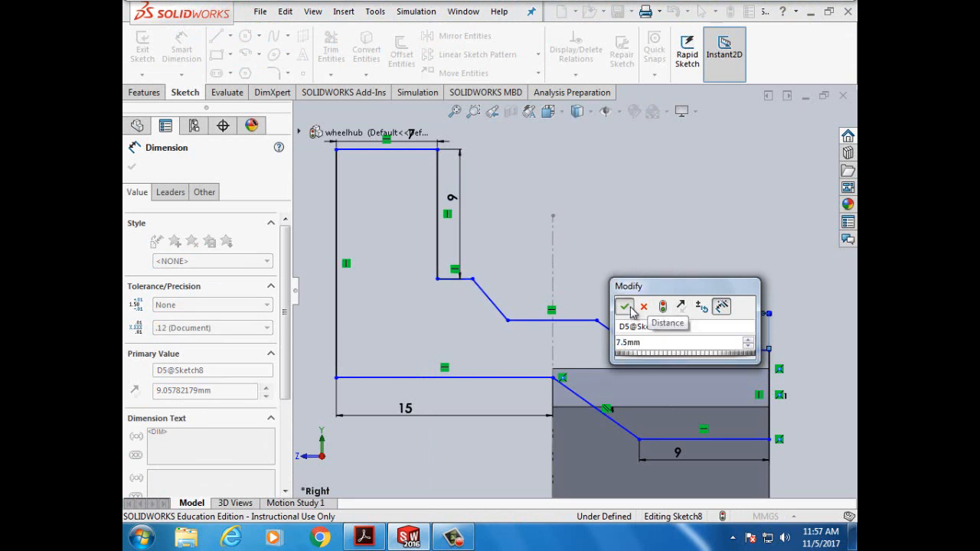
click(364, 539)
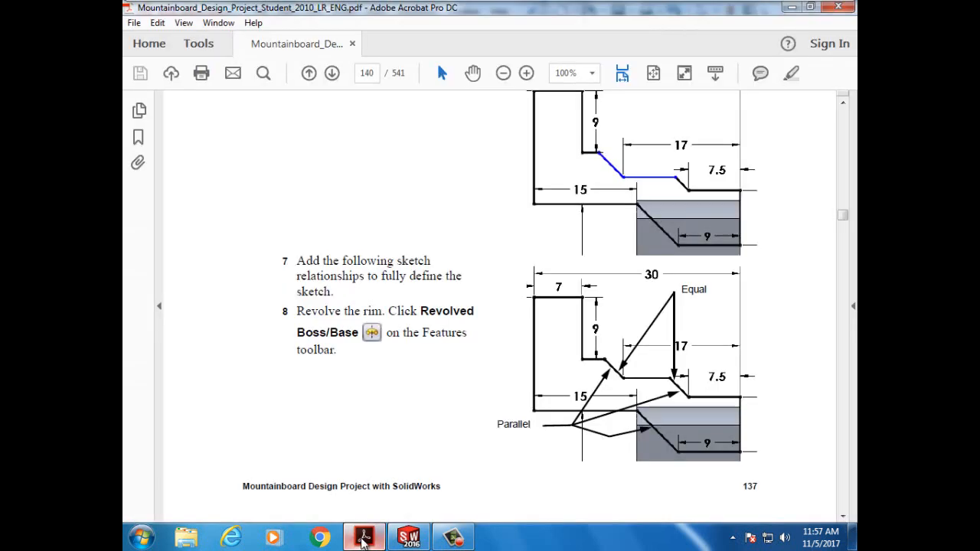
click(364, 539)
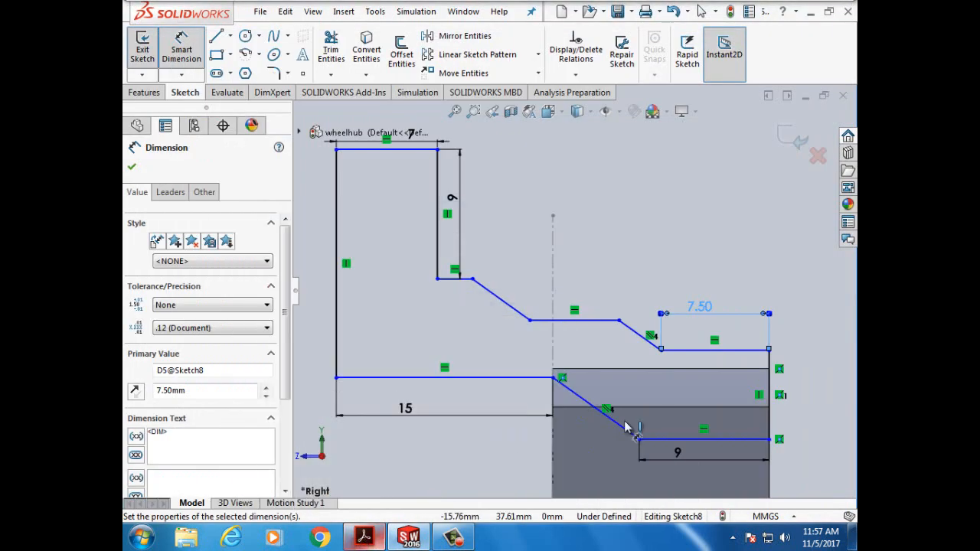
- Dimension the middle step's left end 17 mm from the profile's right end
click(769, 351)
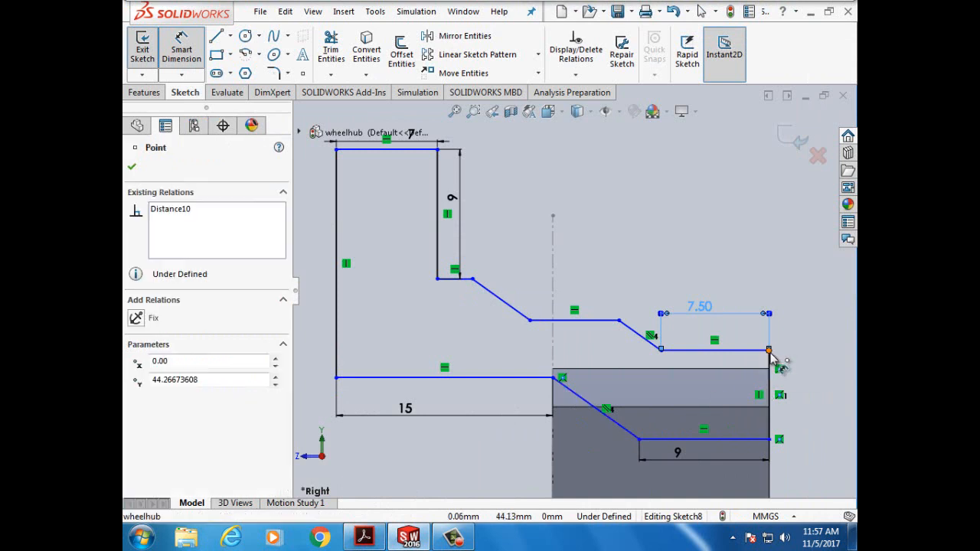
click(531, 320)
click(617, 239)
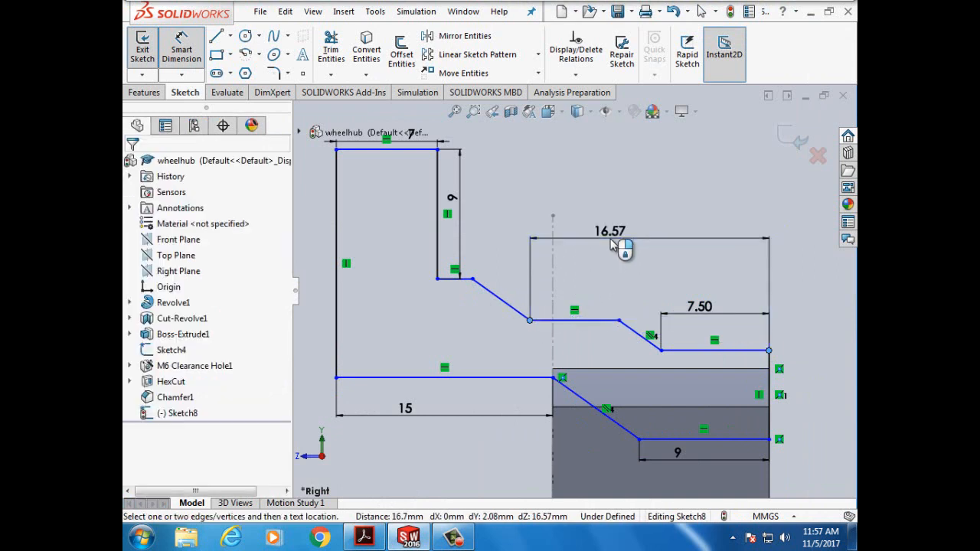
text(17mm)
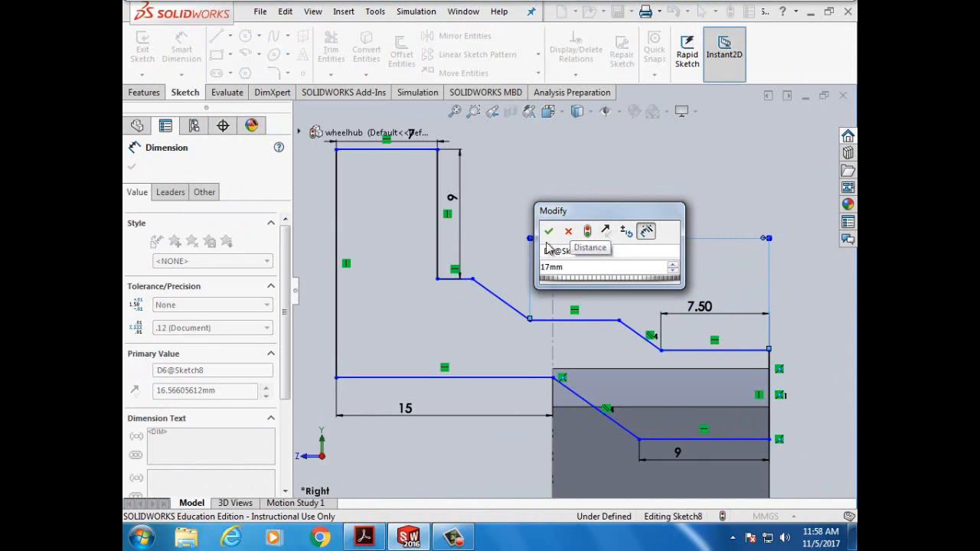
click(548, 231)
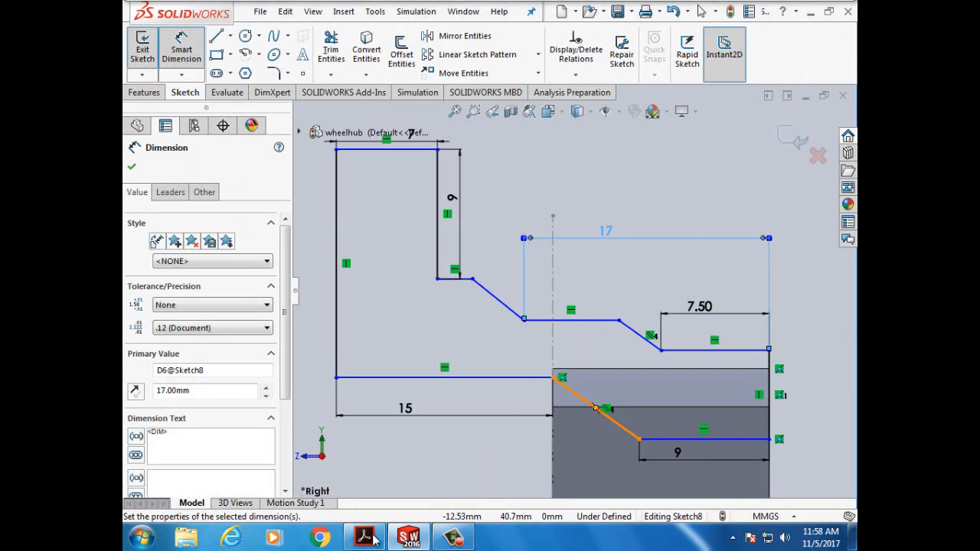
- Try a 30 overall width dimension and cancel it as over-defining
mouse_move(366, 538)
click(363, 440)
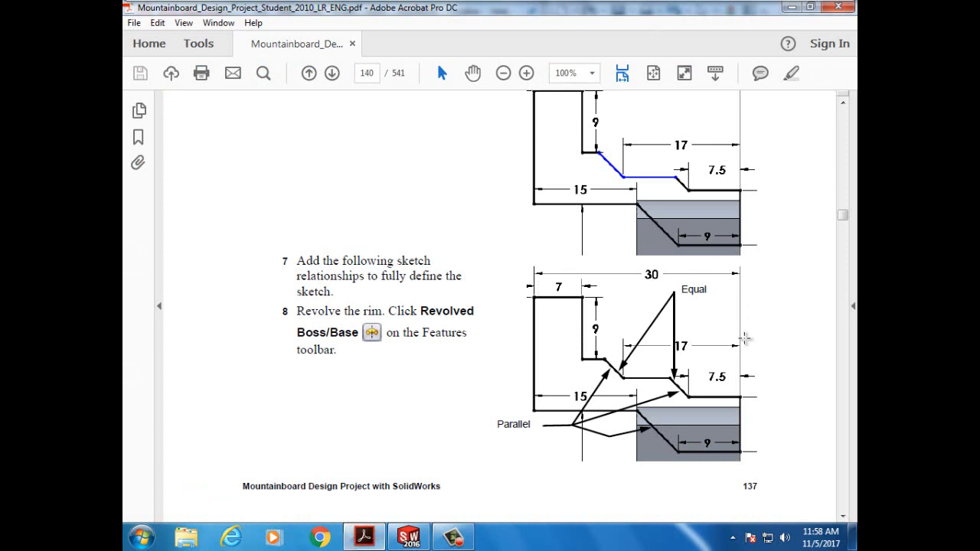
mouse_move(381, 531)
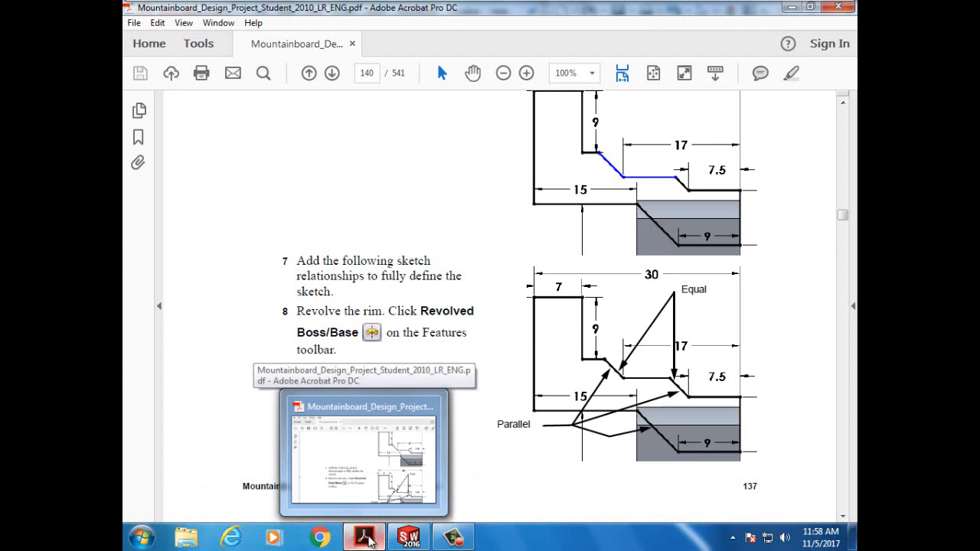
click(402, 540)
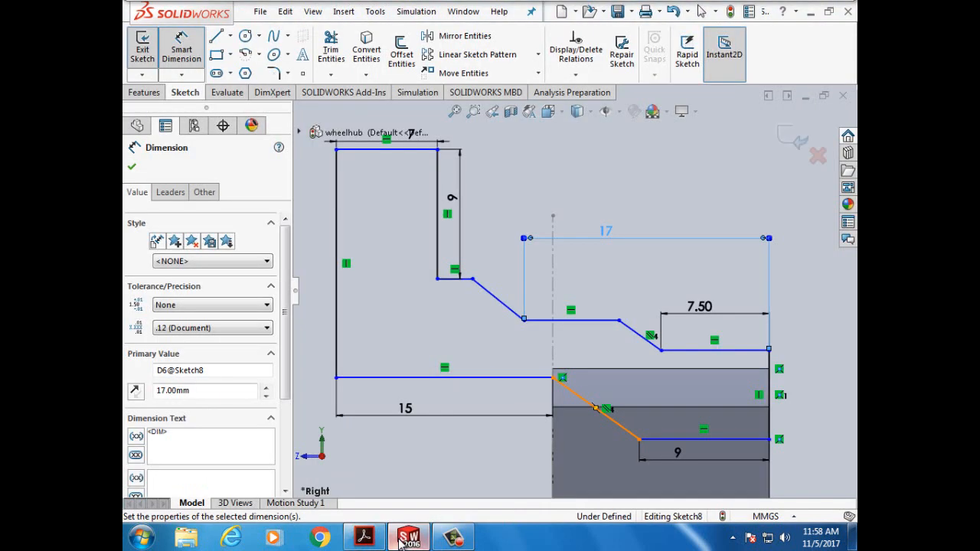
click(337, 150)
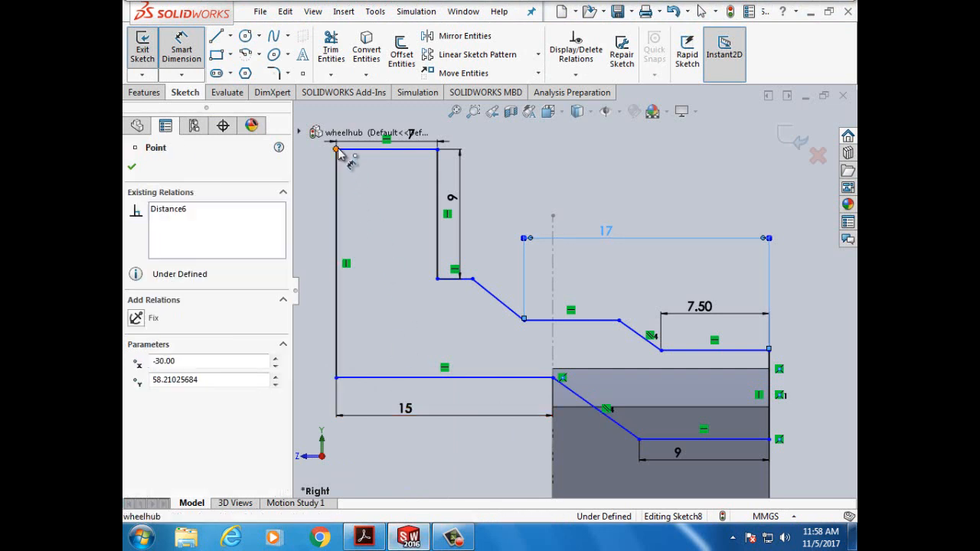
click(769, 352)
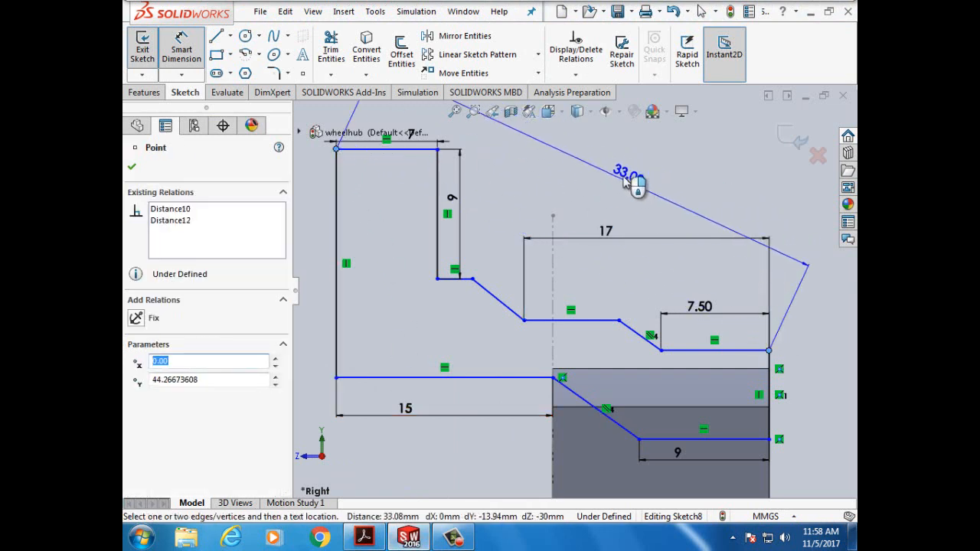
click(587, 139)
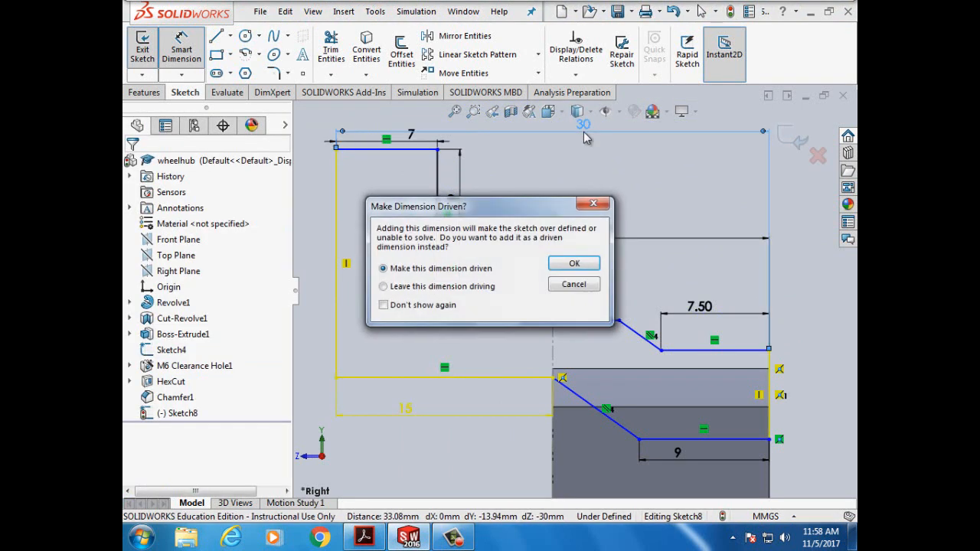
click(573, 285)
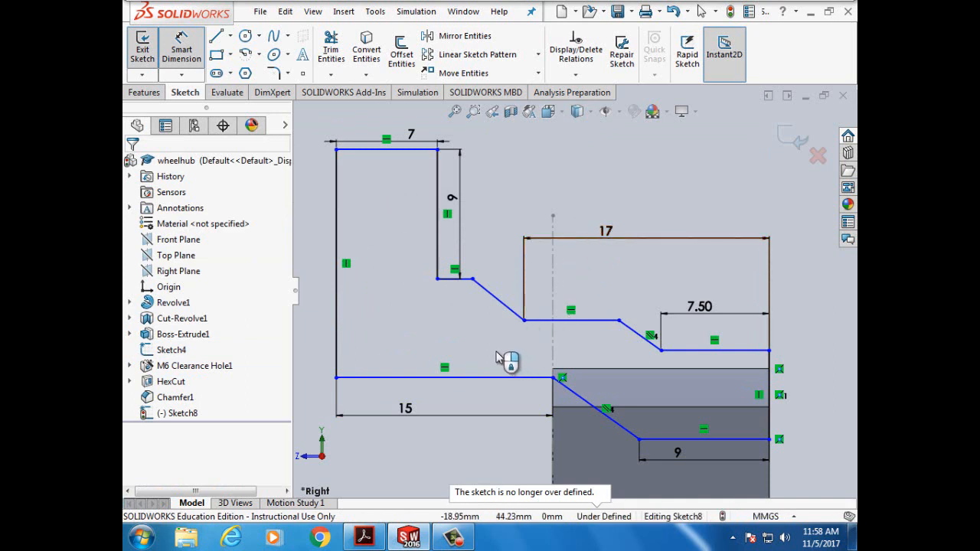
click(364, 537)
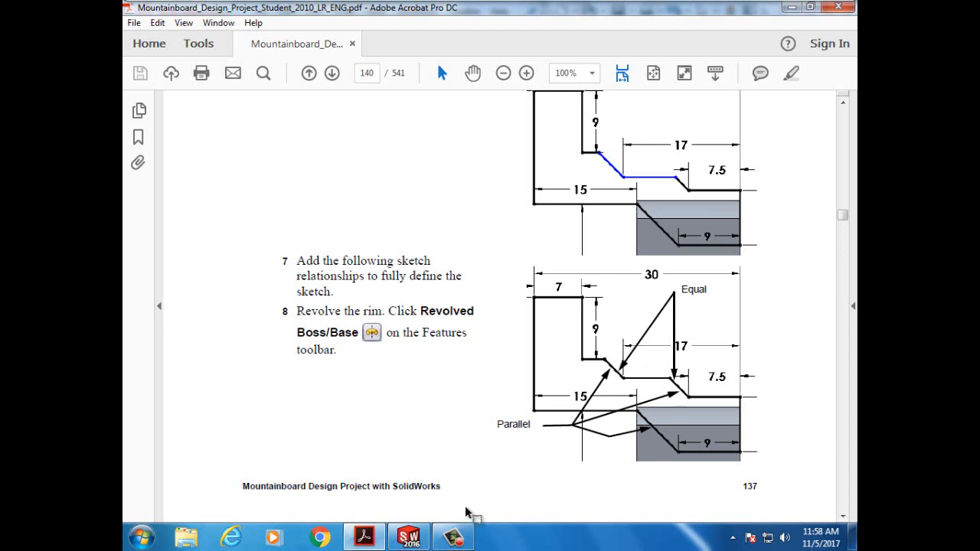
- Return to Sketch8 in SolidWorks after reviewing the tutorial's parallel and equal relations
click(408, 538)
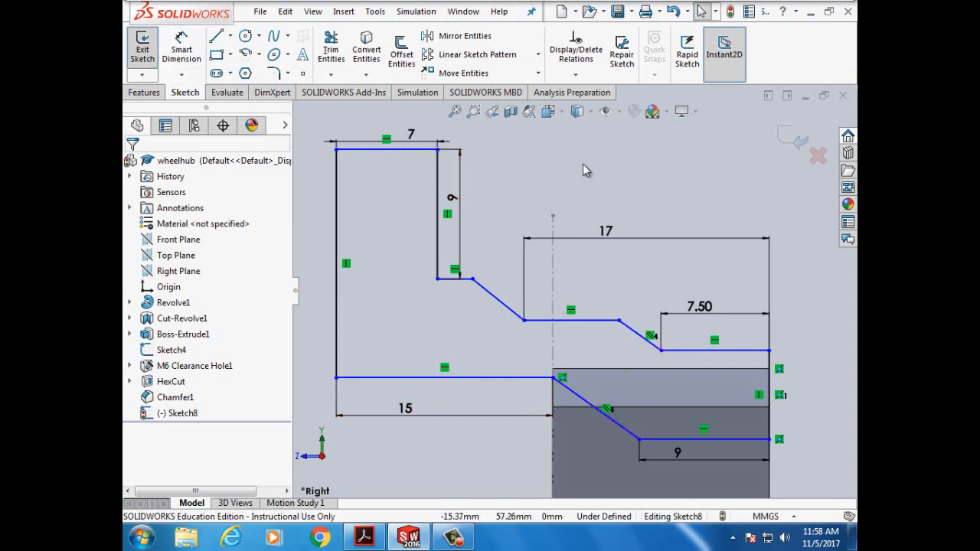
- Add a Parallel relation between the upper and lower diagonal lines
click(580, 80)
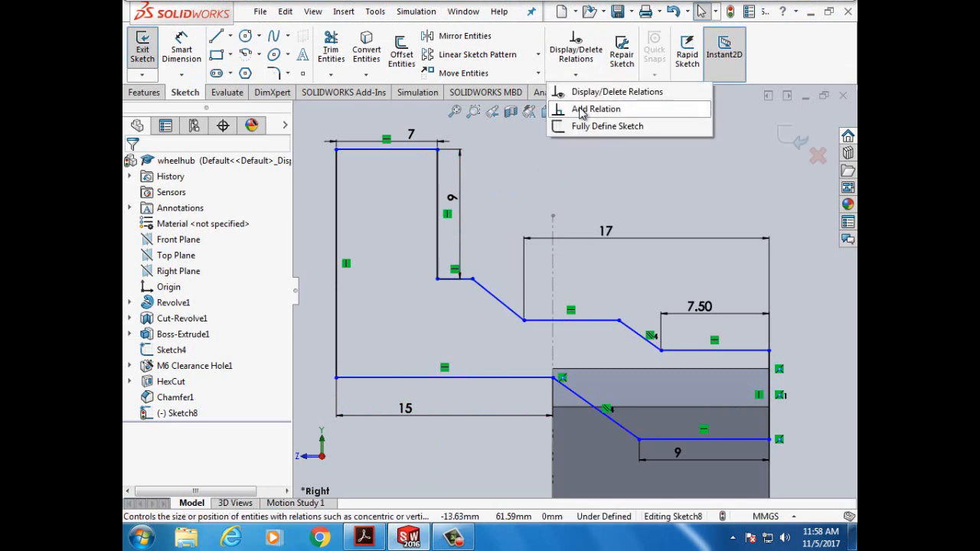
click(588, 105)
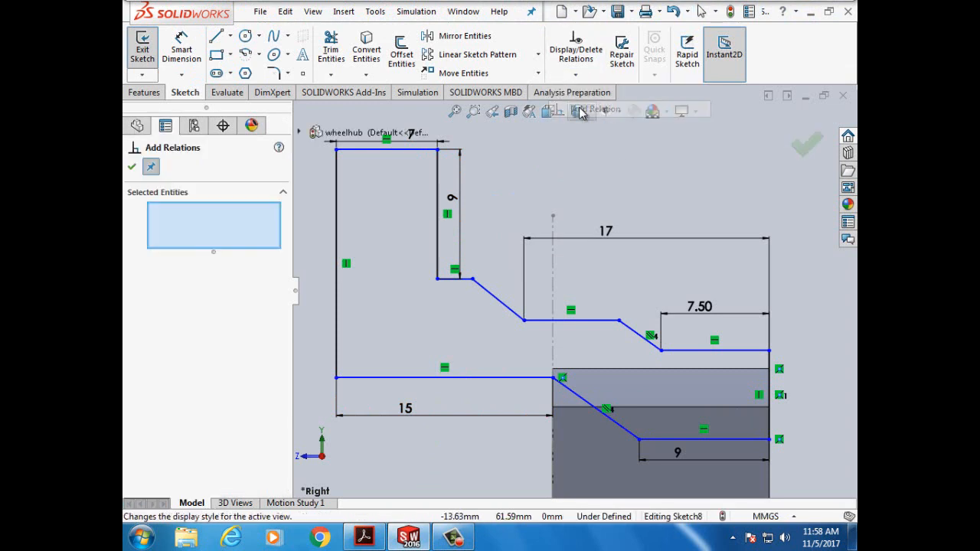
click(490, 299)
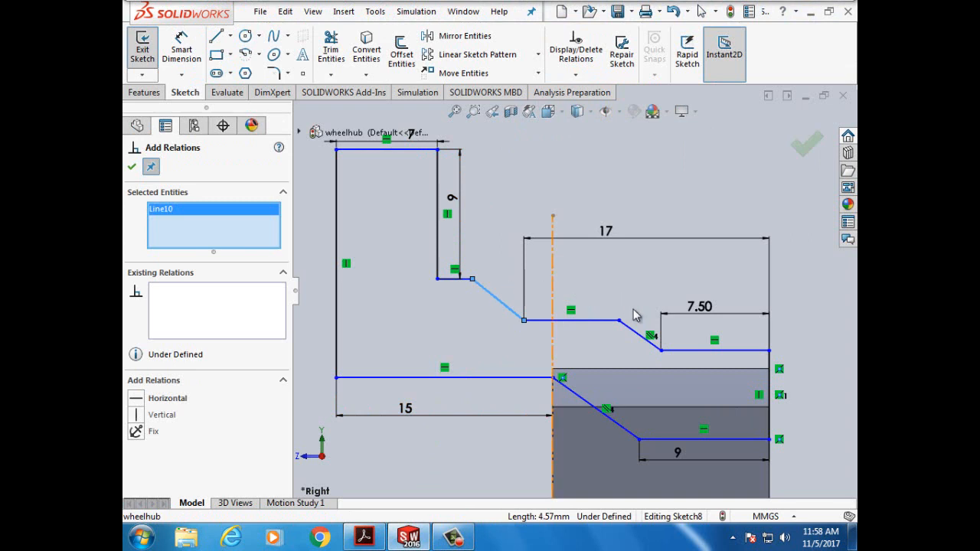
click(634, 335)
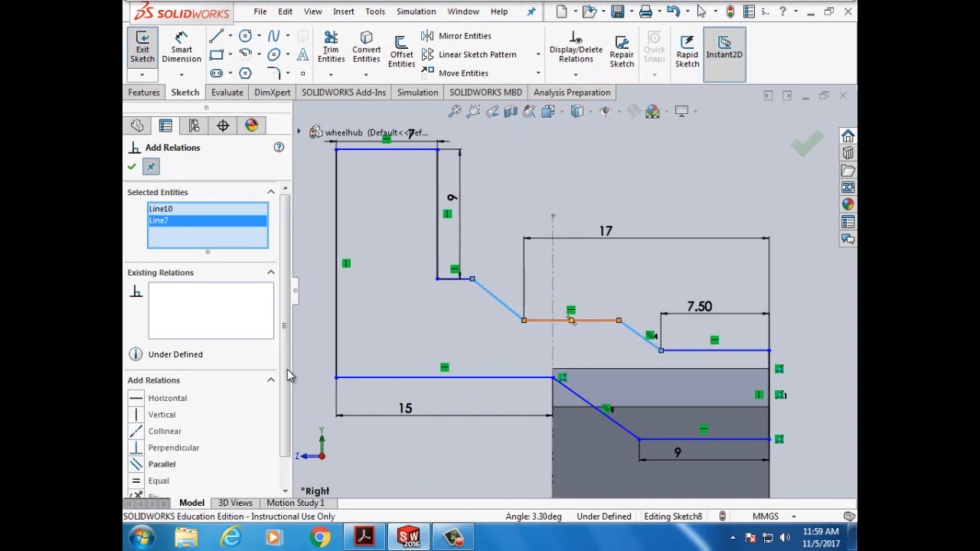
click(139, 468)
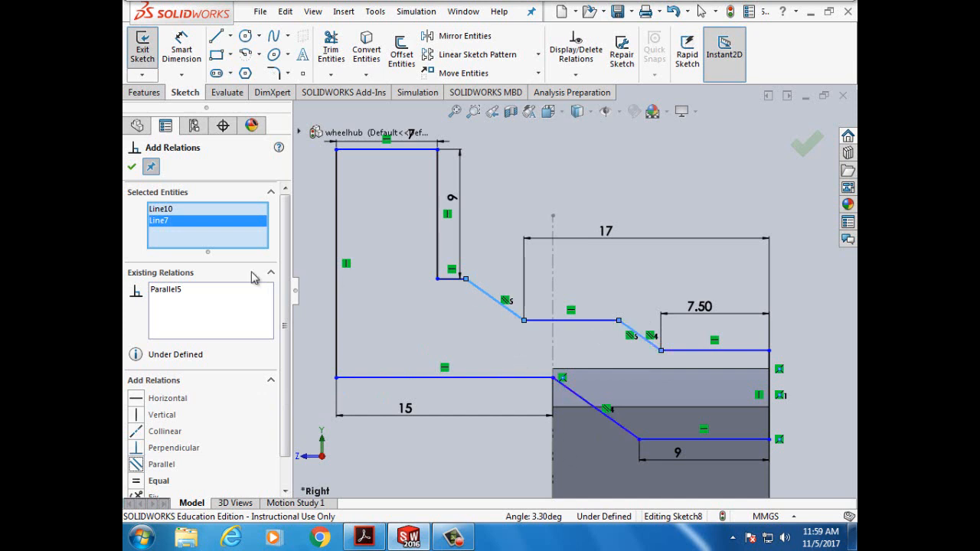
click(132, 166)
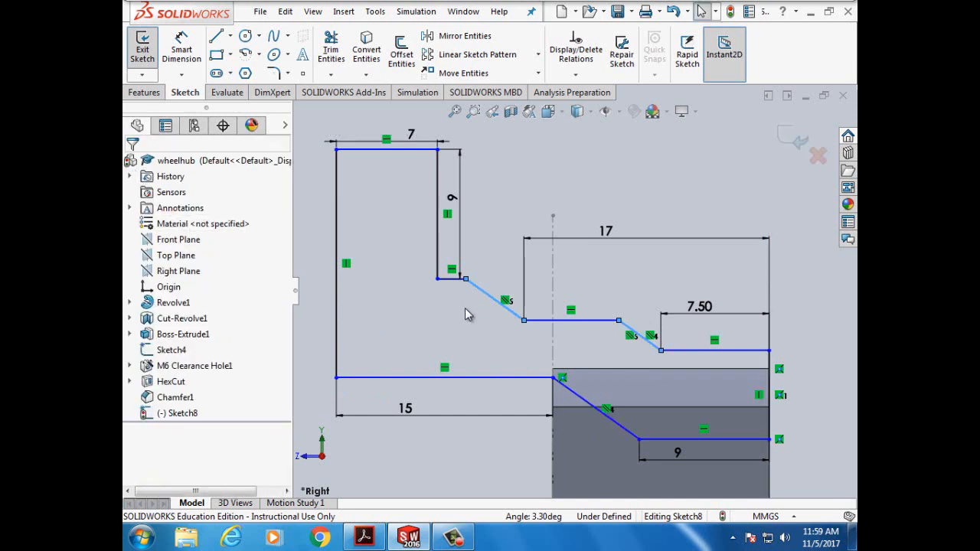
- Add an Equal relation between the same two diagonal lines
click(505, 186)
click(576, 74)
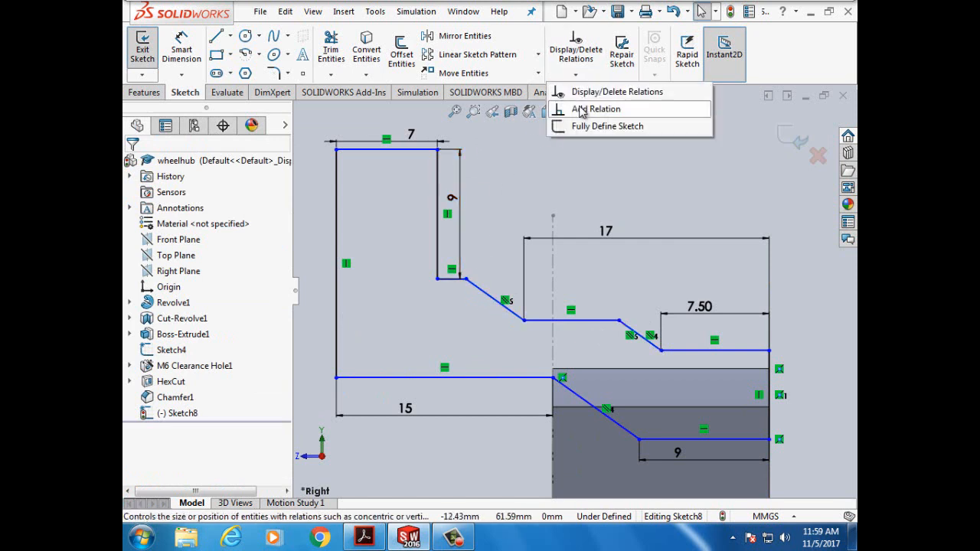
click(586, 109)
click(490, 298)
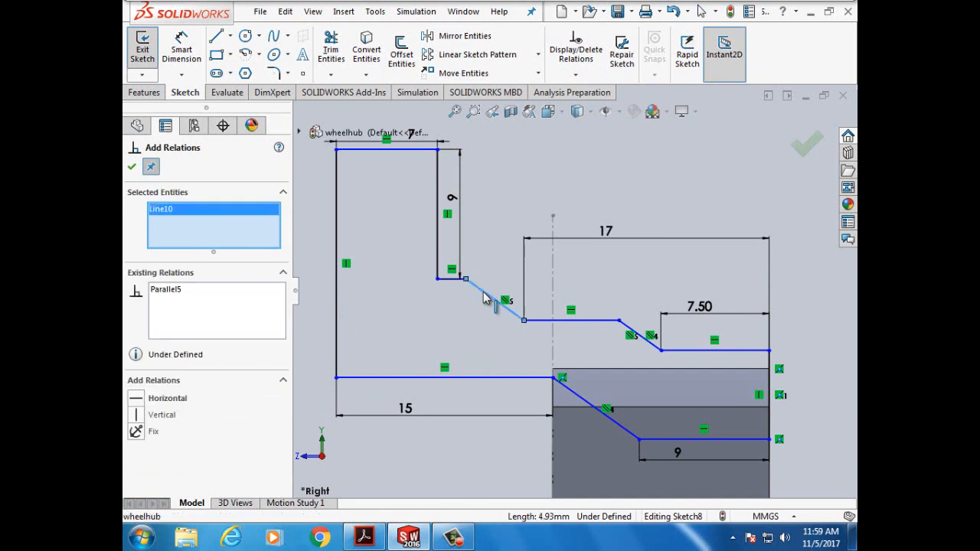
click(627, 330)
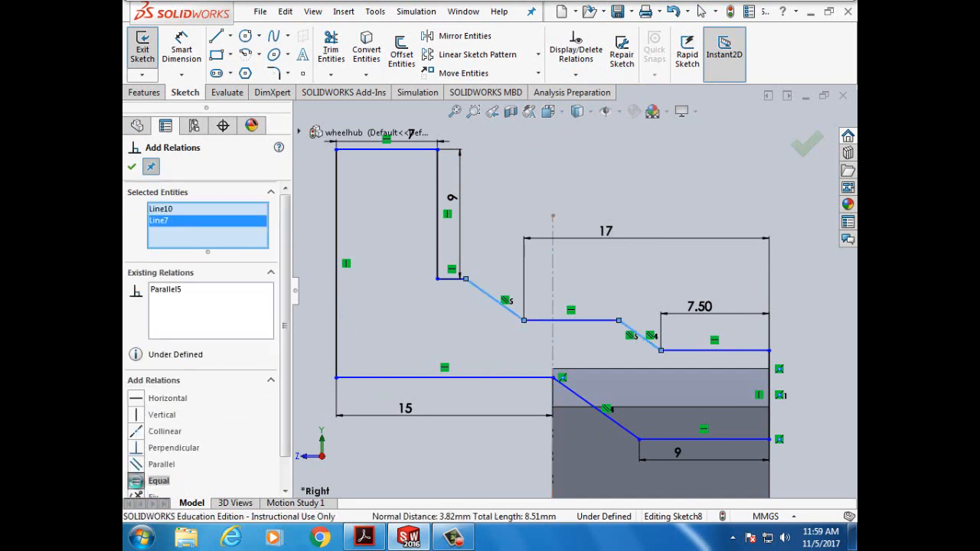
click(137, 481)
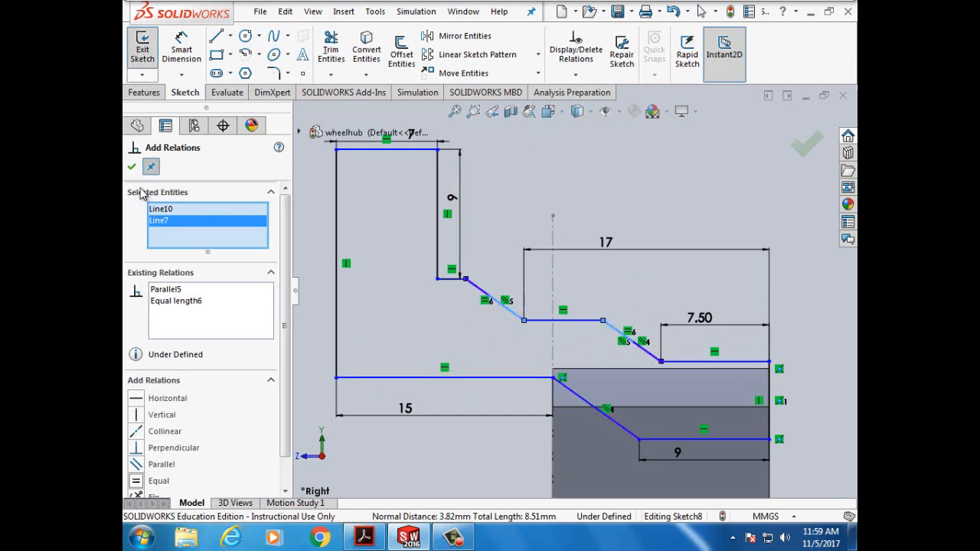
click(131, 167)
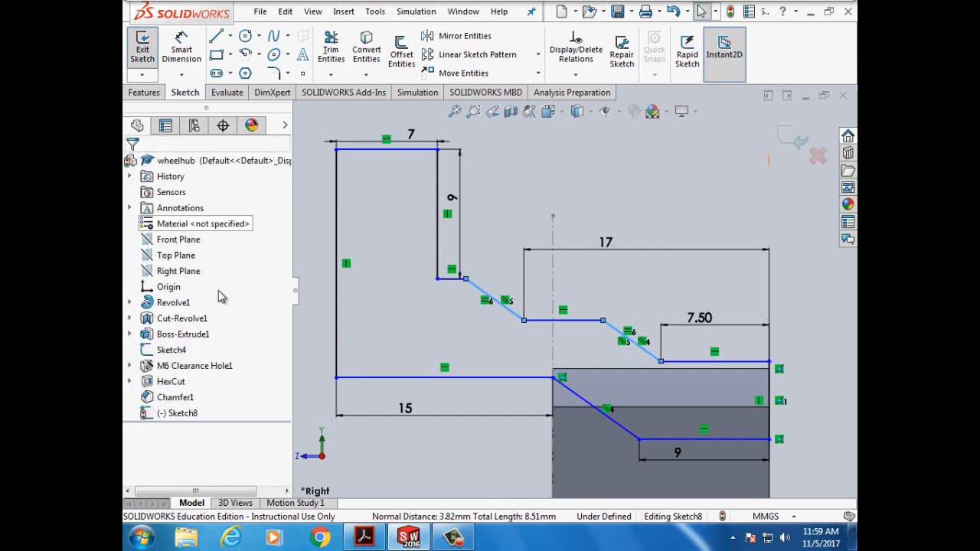
click(365, 537)
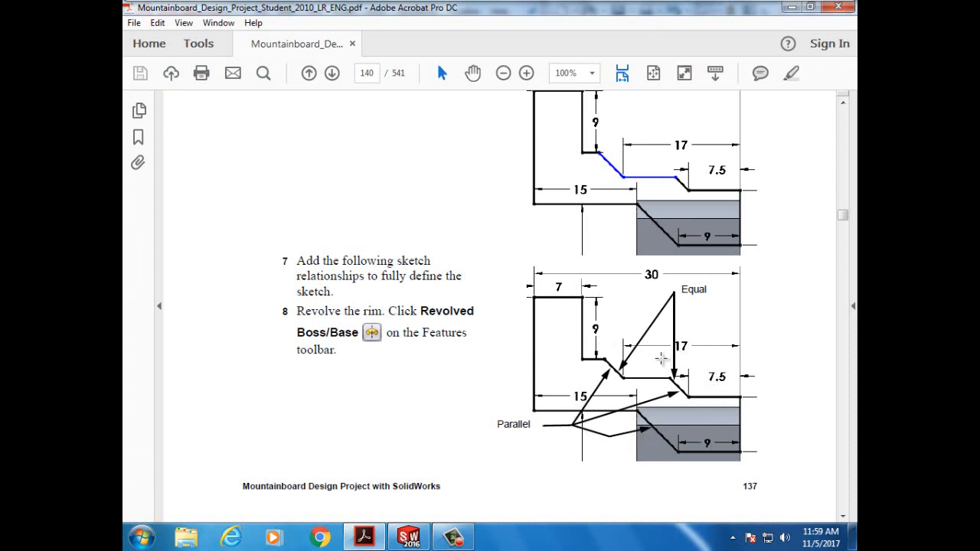
- Scroll up to step 5 and Sketch B's 118, 85, 73 and 89 diameters
scroll(673, 282, up, 5)
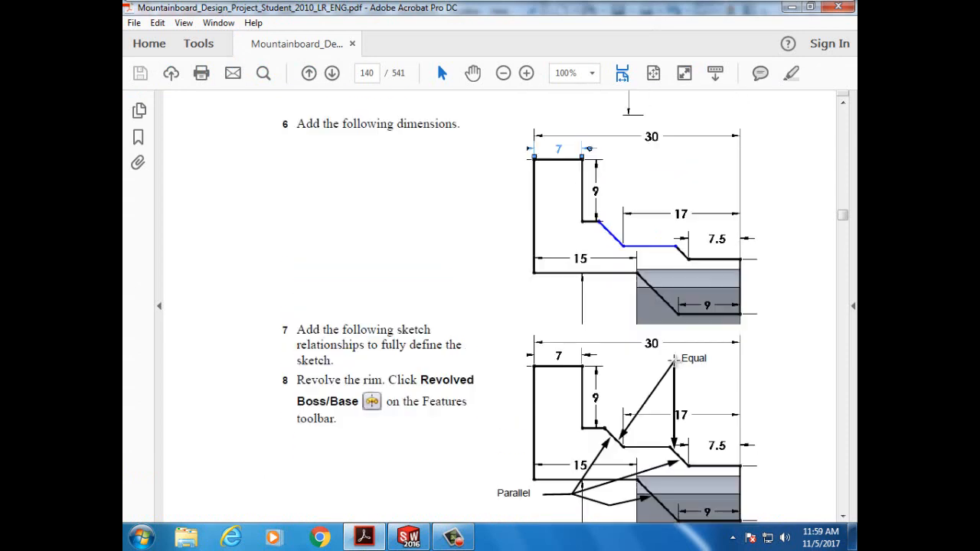
scroll(674, 358, up, 2)
scroll(674, 358, up, 2)
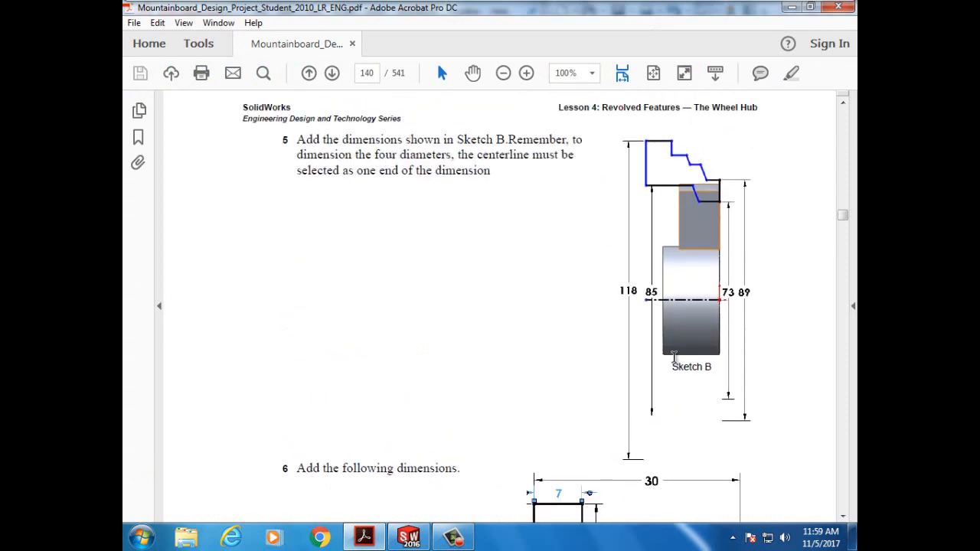
scroll(674, 357, up, 1)
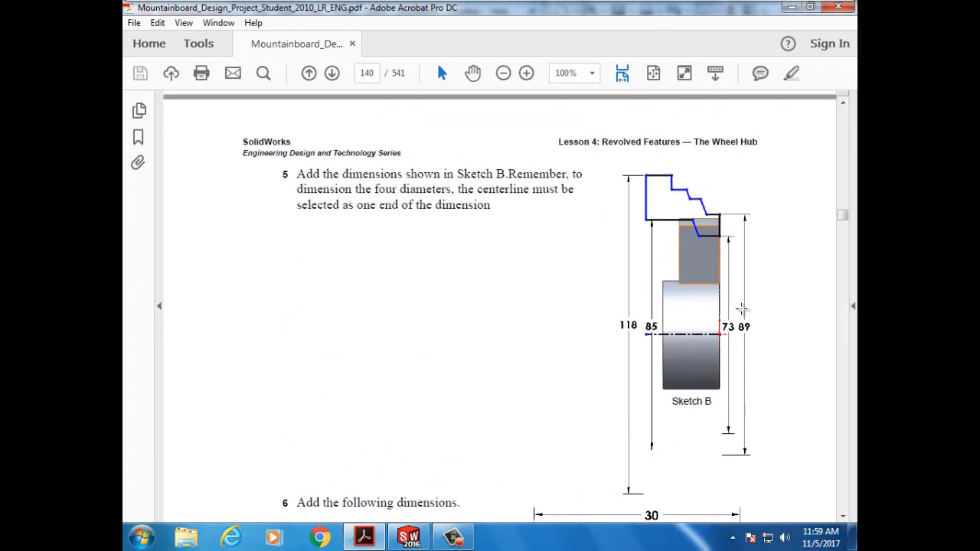
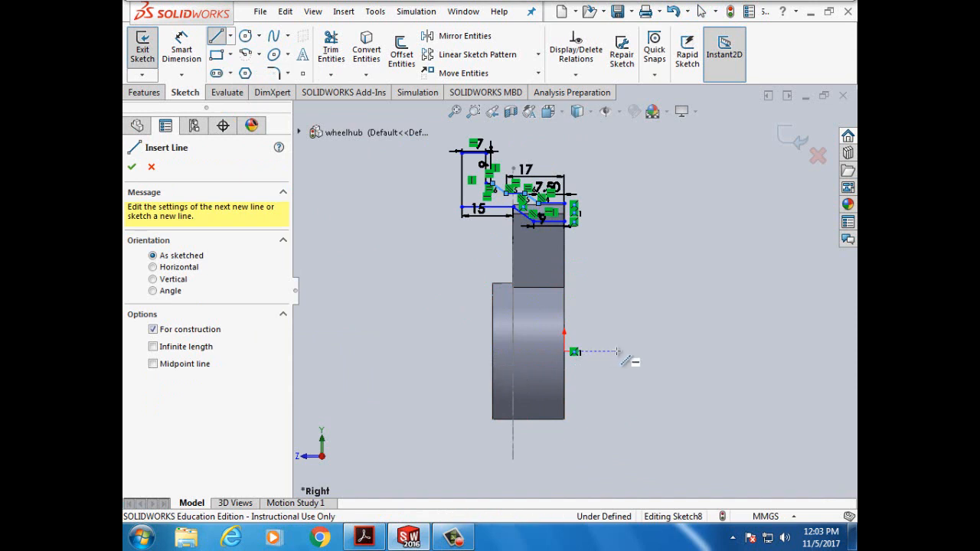
- Complete the horizontal construction centerline through the sketch origin and confirm its line properties
click(656, 352)
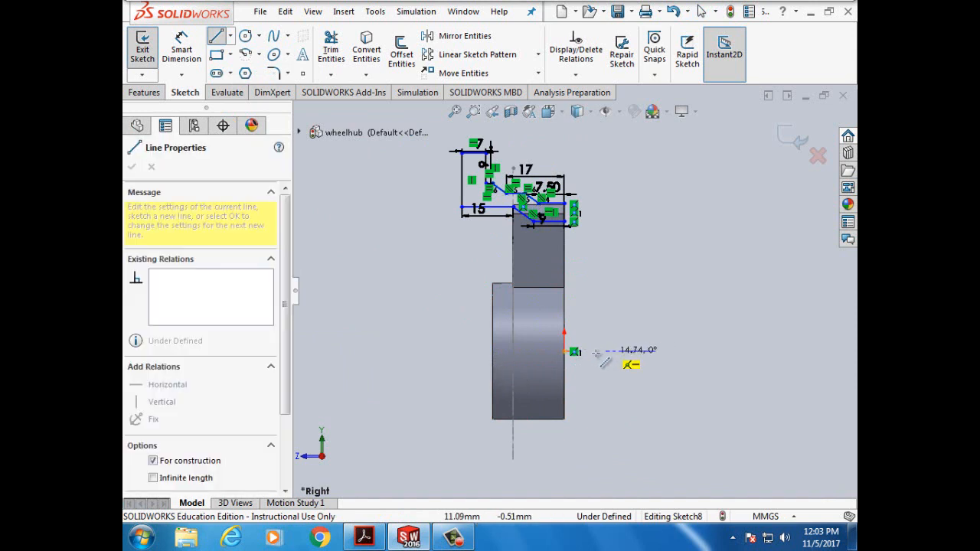
double_click(424, 351)
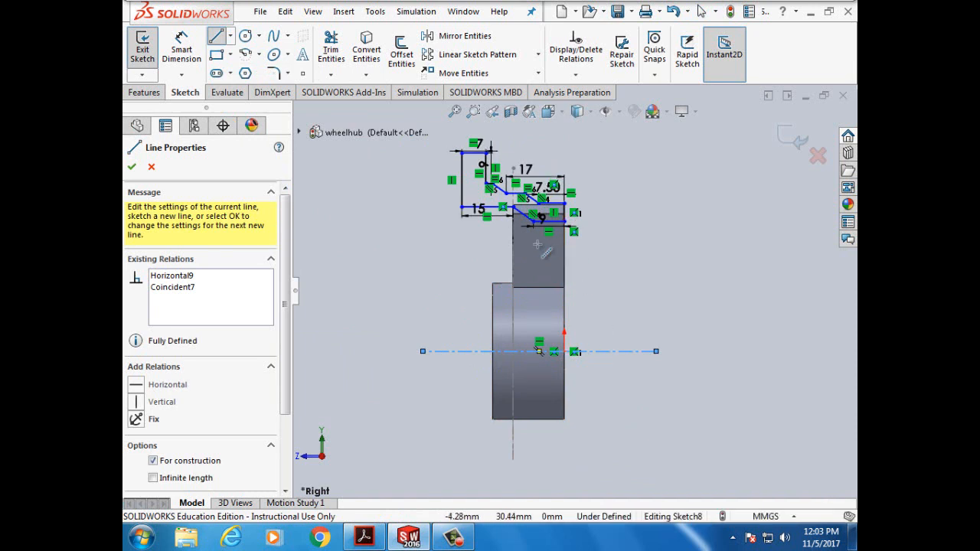
click(131, 168)
click(131, 168)
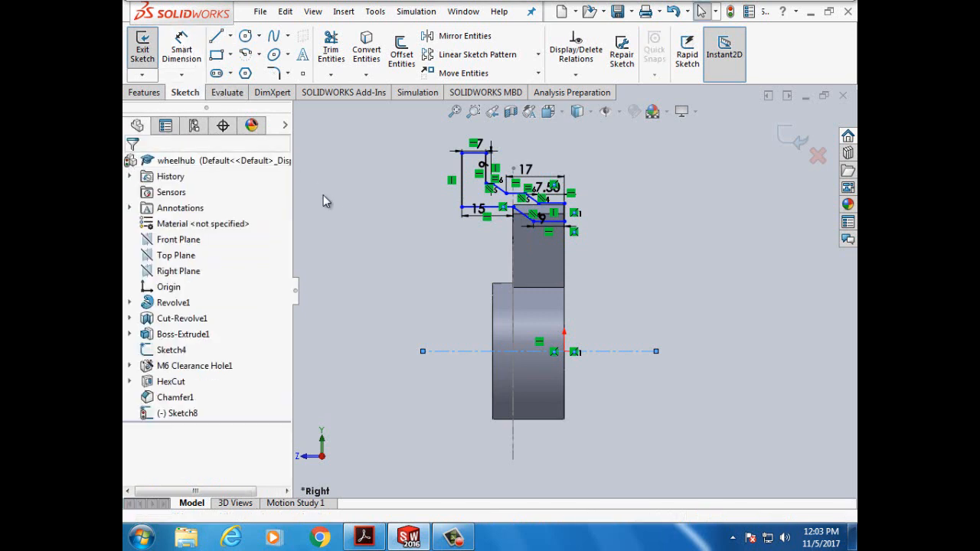
click(181, 54)
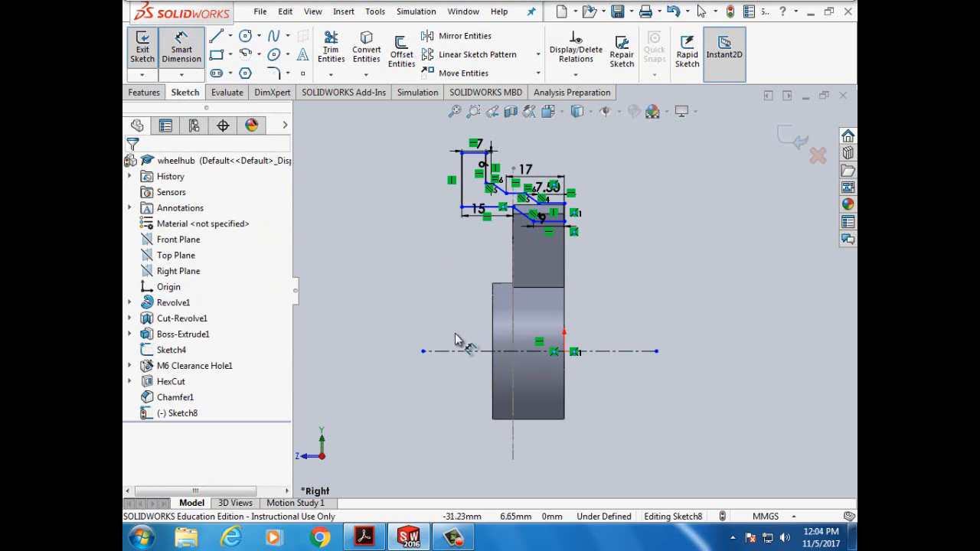
- Check tutorial page 140 for Sketch B's 118, 85, 73 and 89 diameters, then return to SOLIDWORKS
click(371, 538)
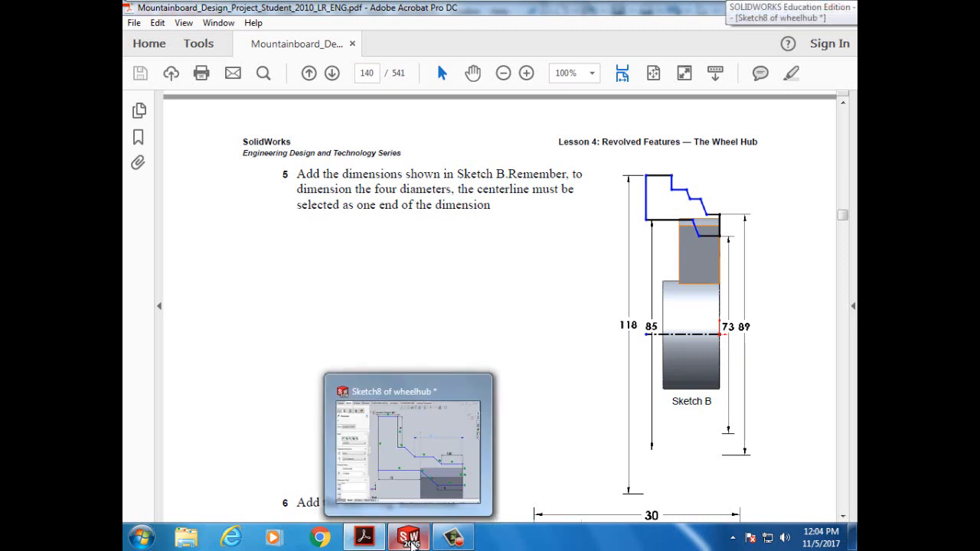
click(410, 539)
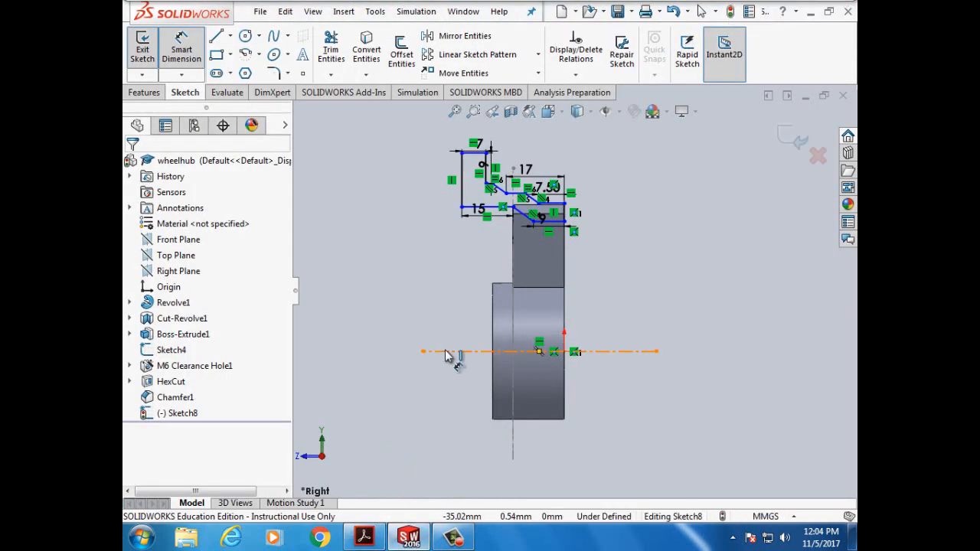
- Dimension a horizontal profile line 42.50 mm from the centerline
click(445, 351)
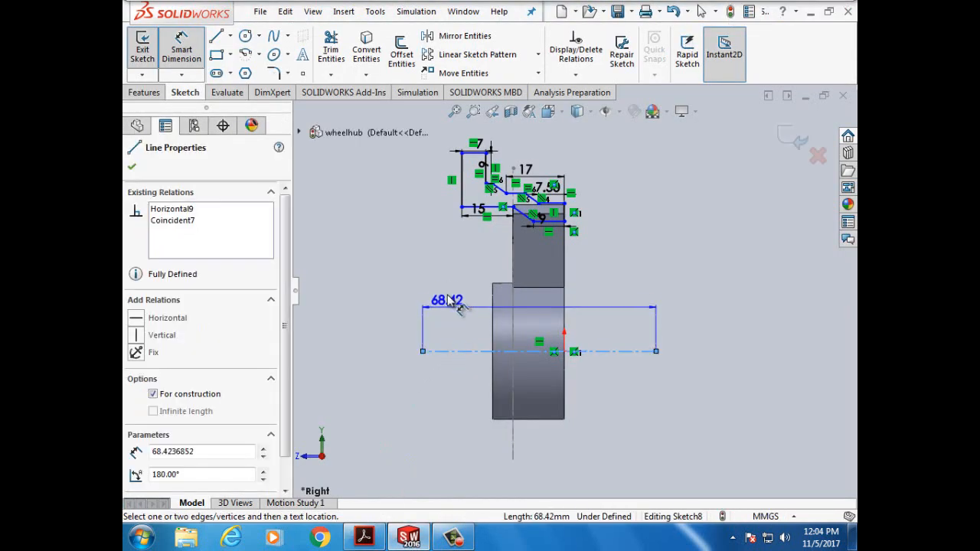
click(469, 210)
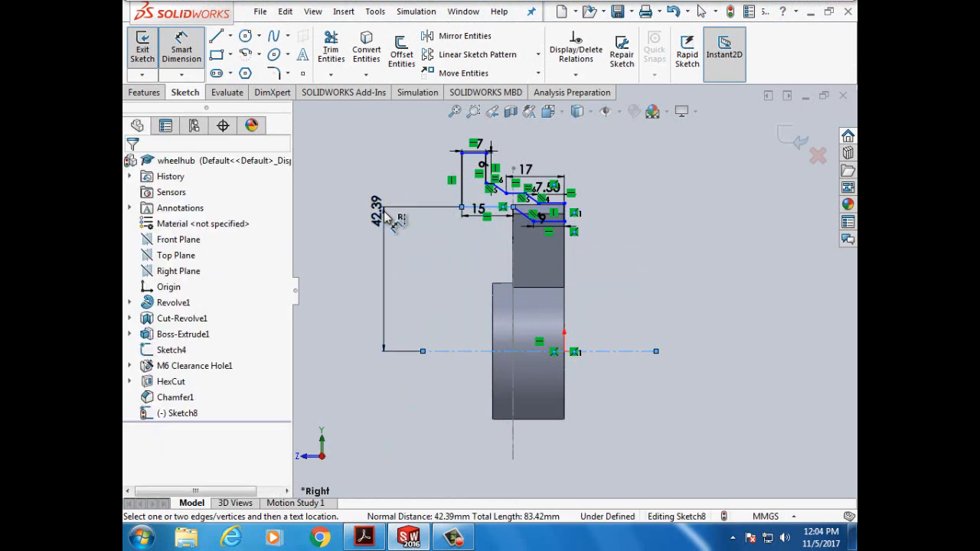
click(389, 219)
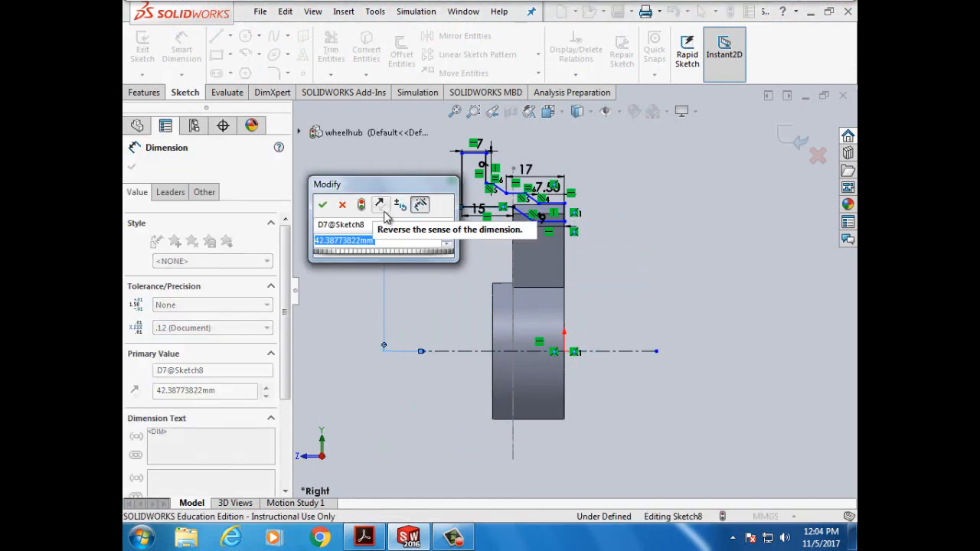
text(42.5mm)
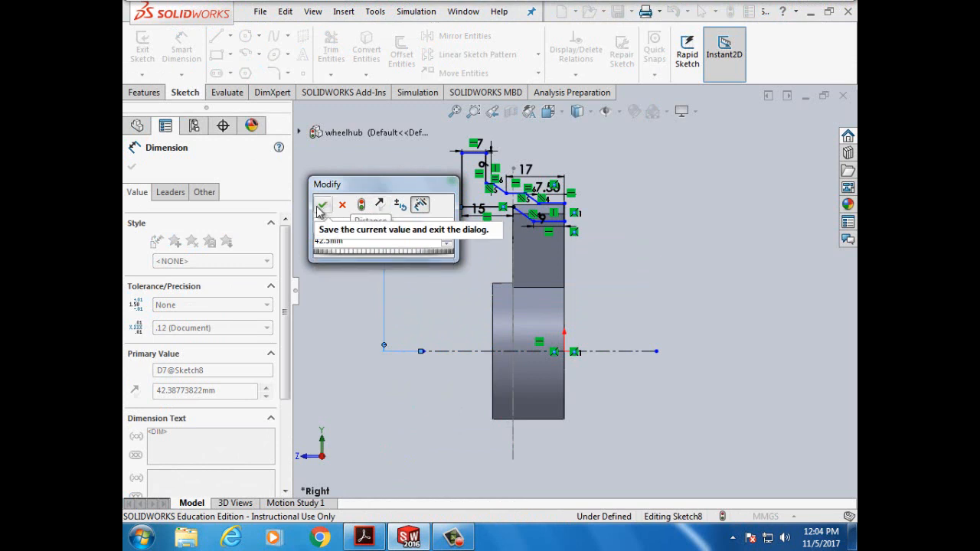
click(322, 204)
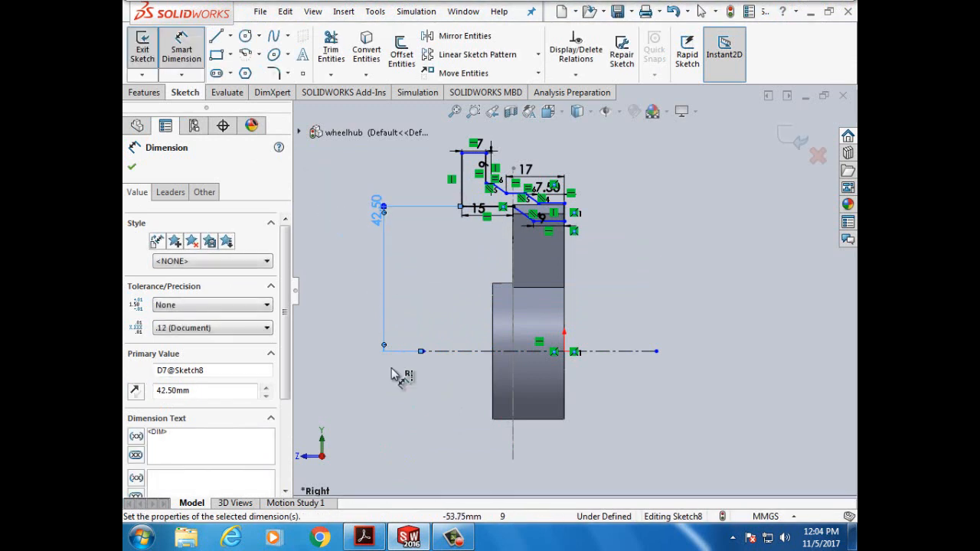
- Check the tutorial, then dimension the top horizontal line 59 mm from the centerline
click(364, 536)
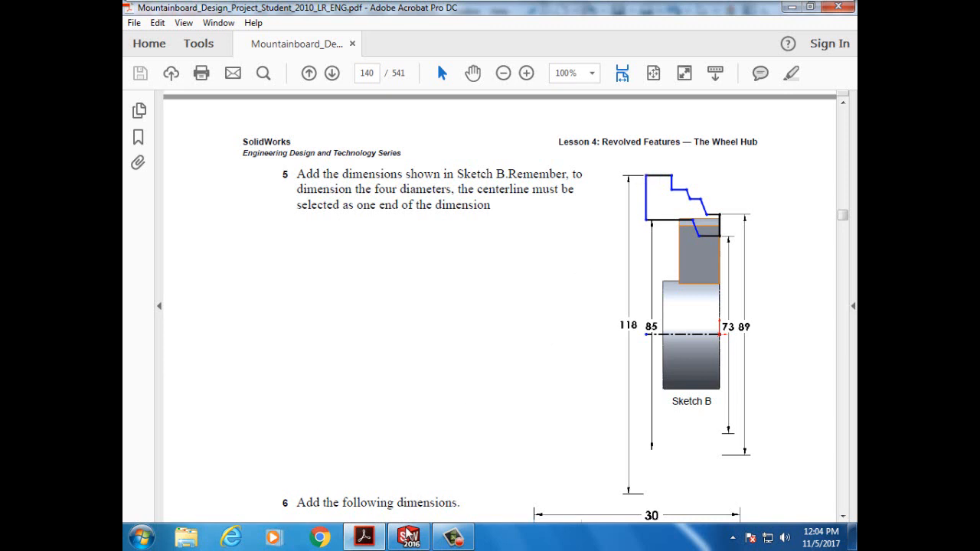
click(409, 536)
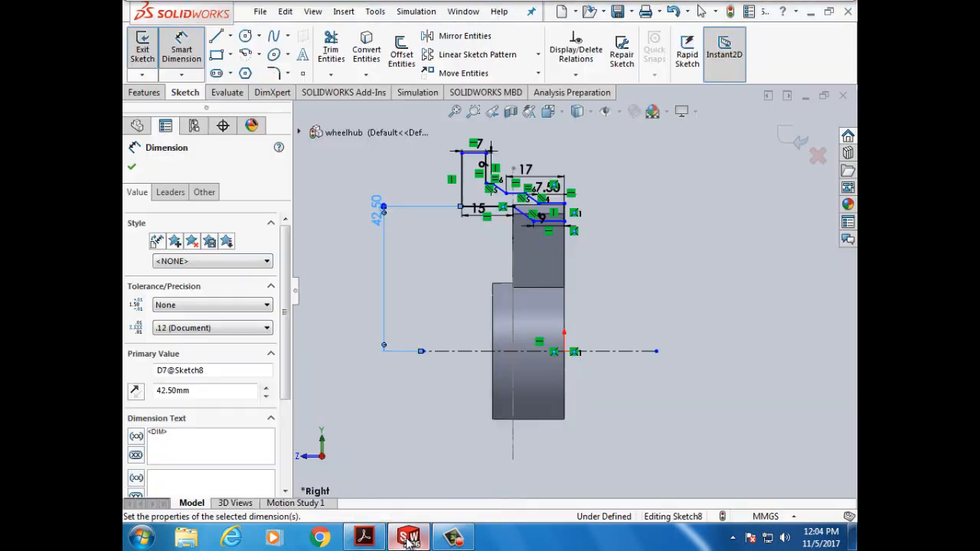
click(447, 352)
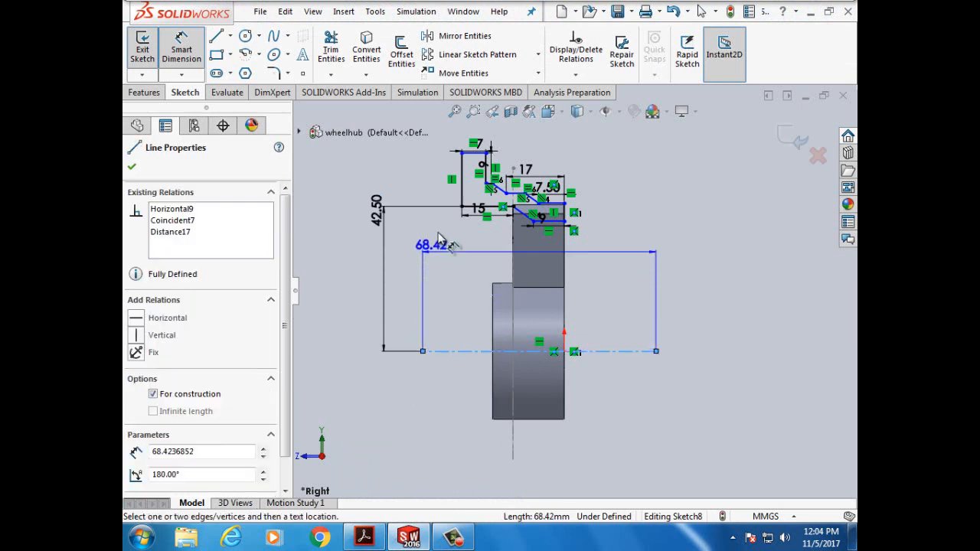
scroll(475, 157, down, 5)
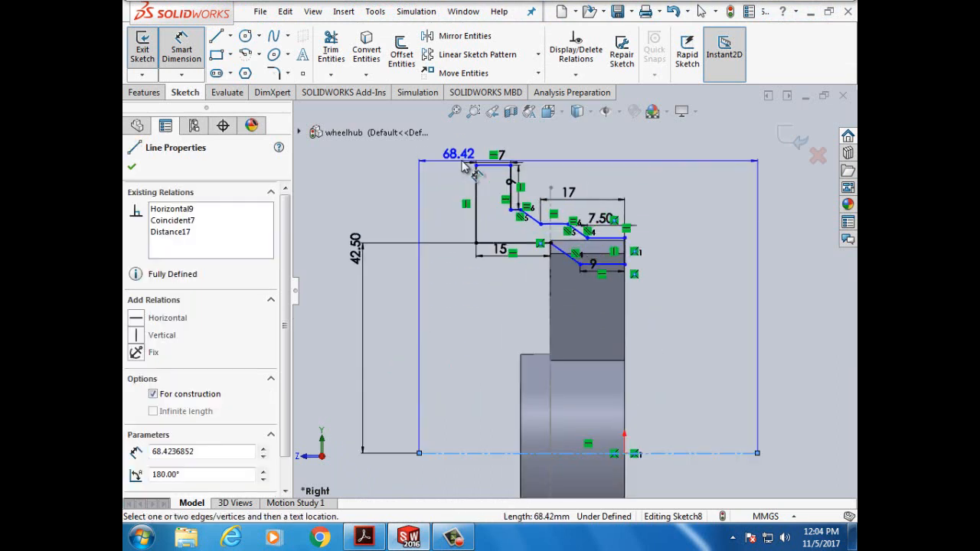
click(502, 190)
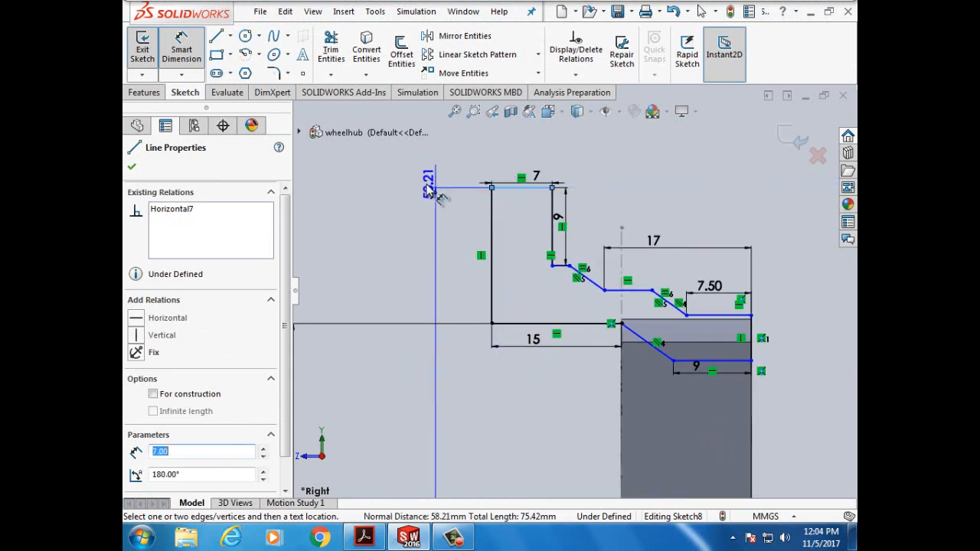
click(421, 192)
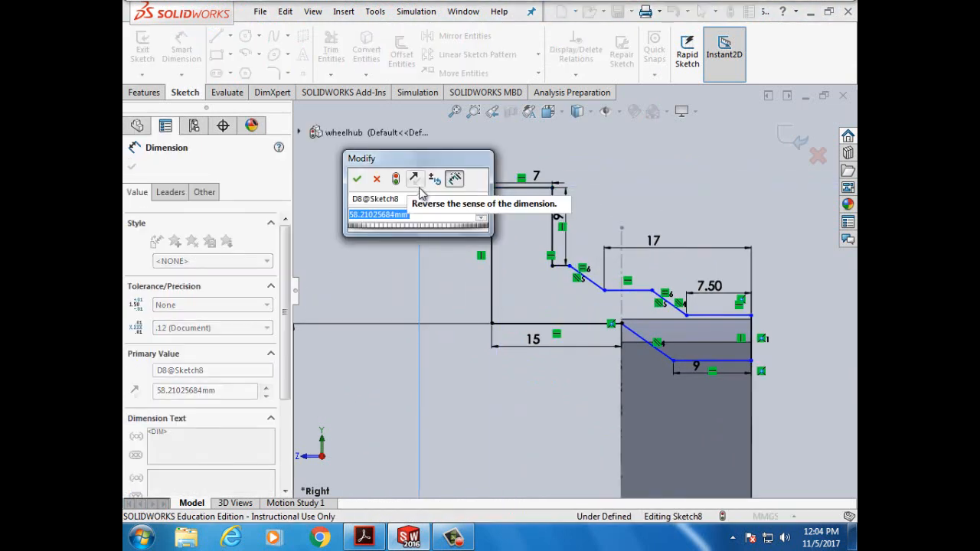
text(59mm)
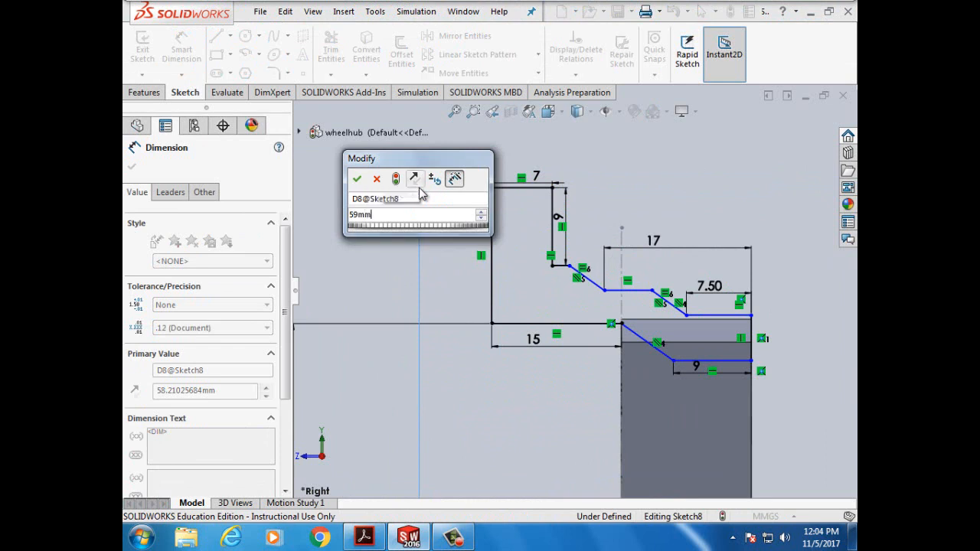
click(357, 178)
- Return to the tutorial PDF for the next dimensions
scroll(433, 444, down, 1)
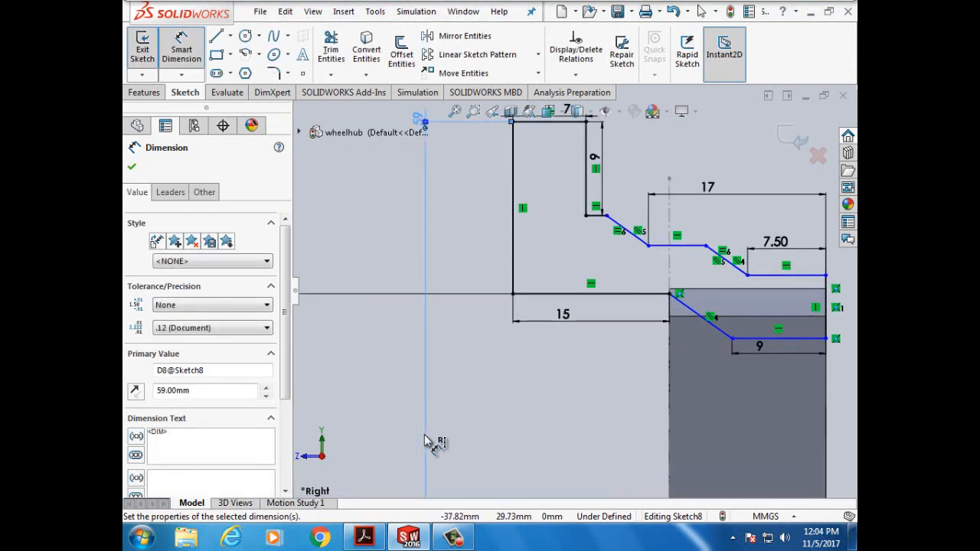
scroll(675, 458, up, 3)
scroll(674, 458, up, 2)
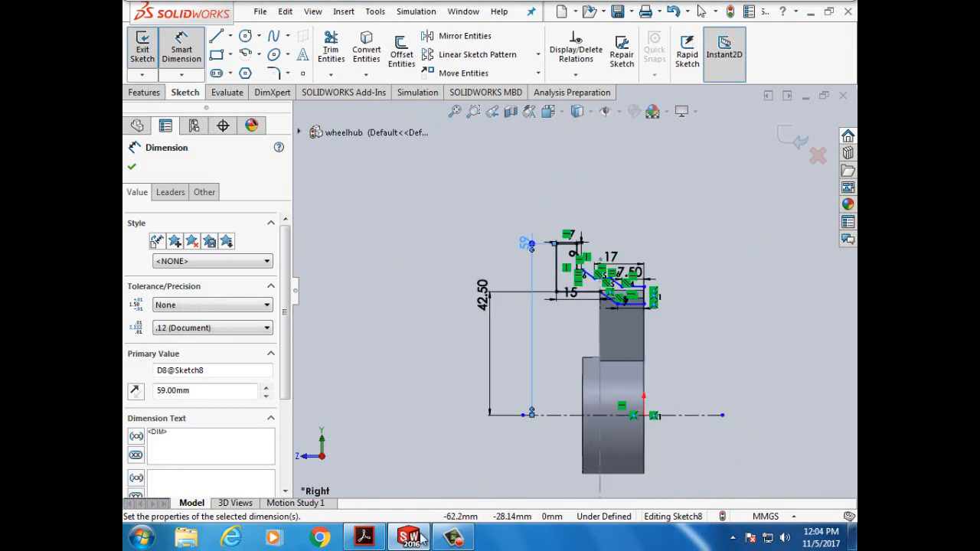
click(365, 536)
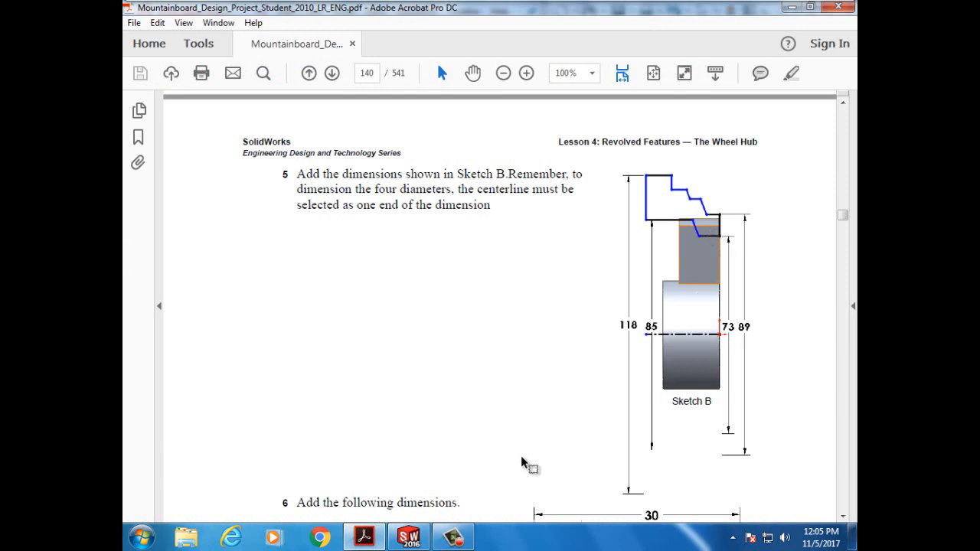
- Dimension the short lower horizontal line 36.50 mm from the centerline
click(409, 536)
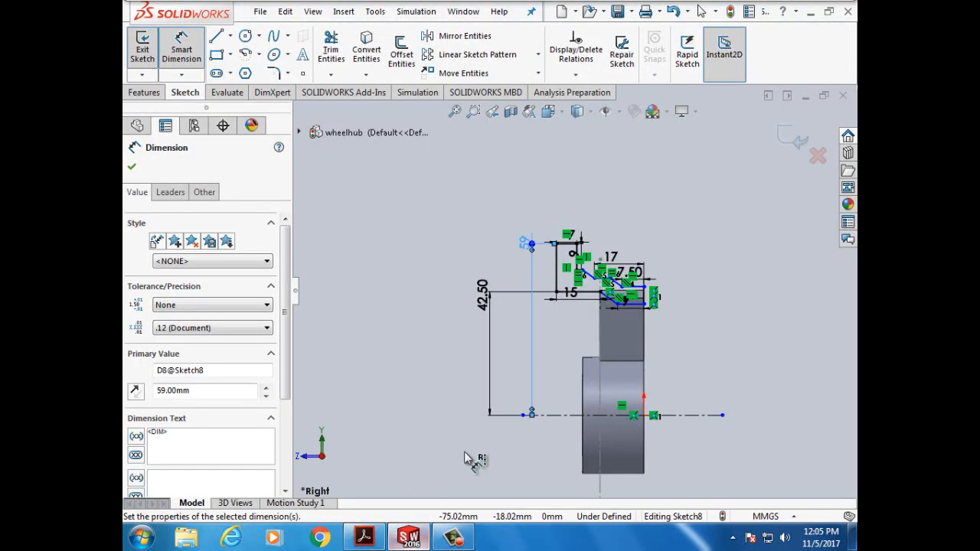
click(687, 417)
scroll(632, 325, down, 3)
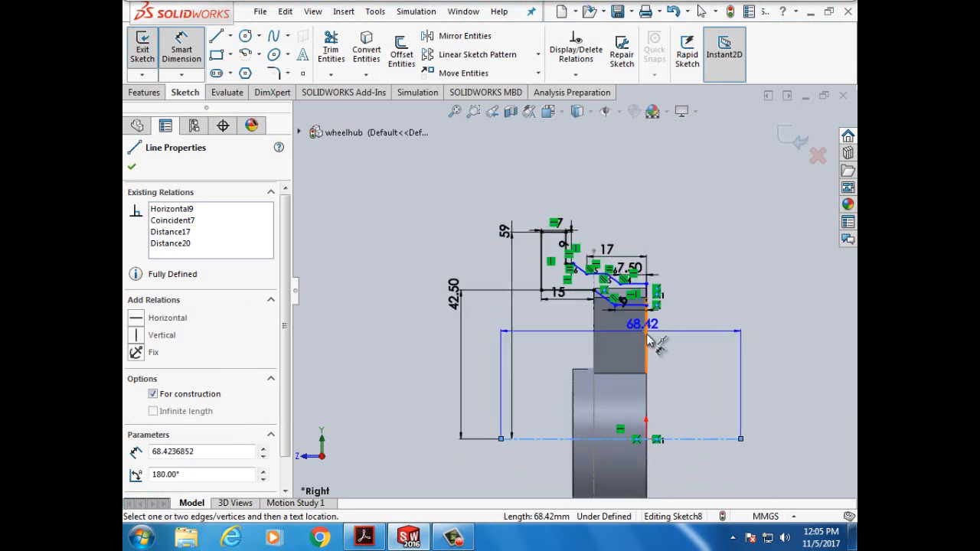
click(634, 283)
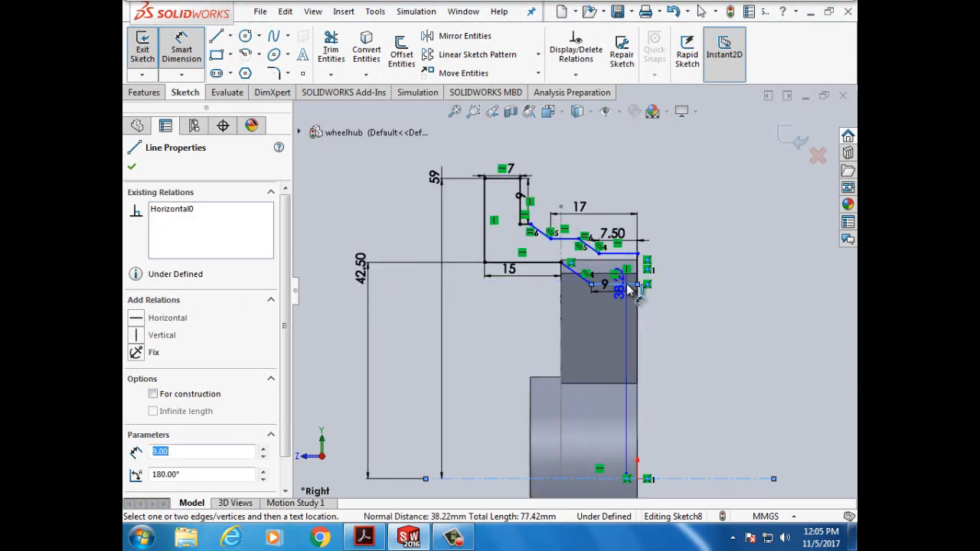
click(721, 294)
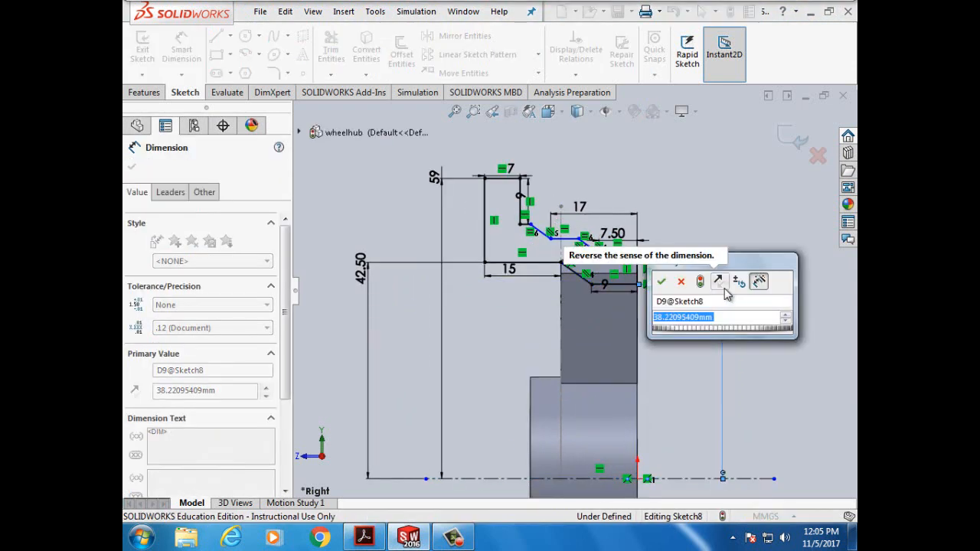
text(36)
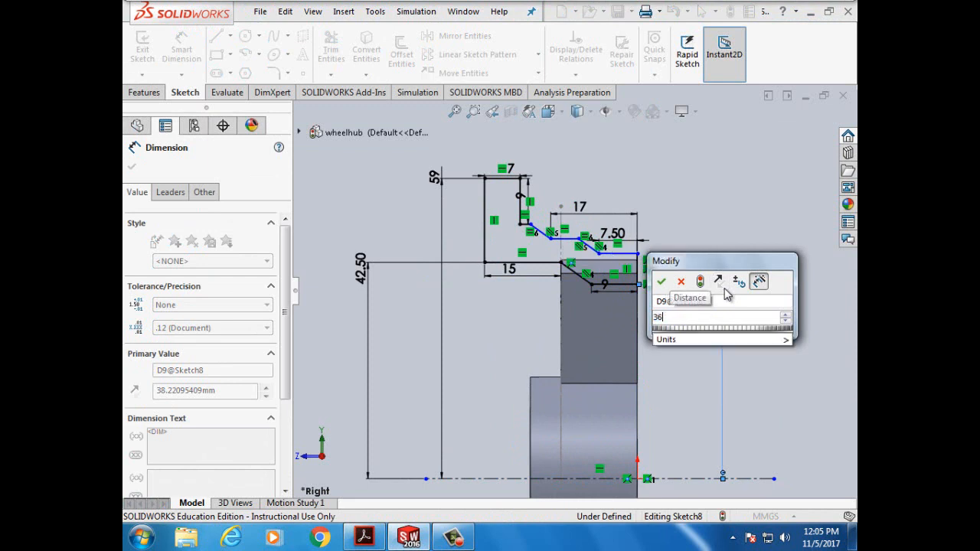
text(.5mm)
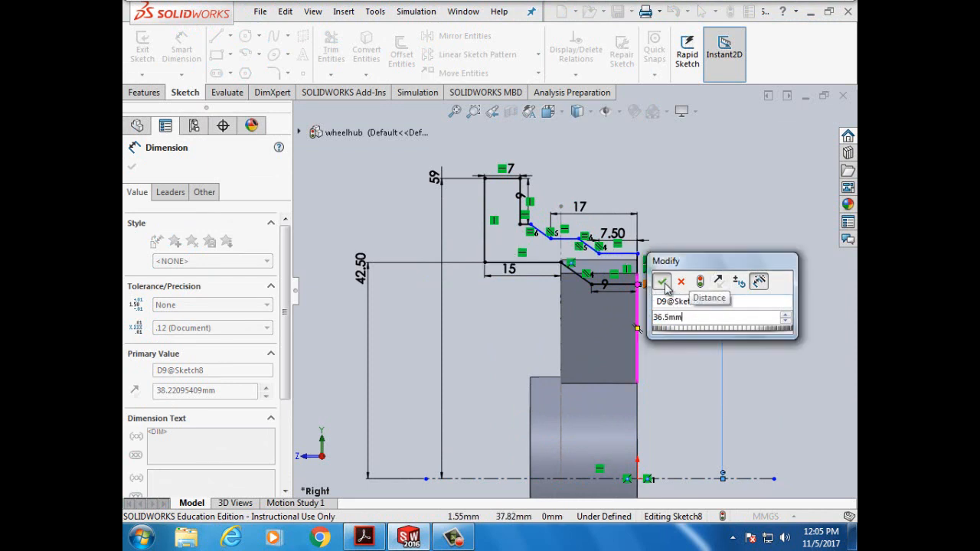
click(663, 283)
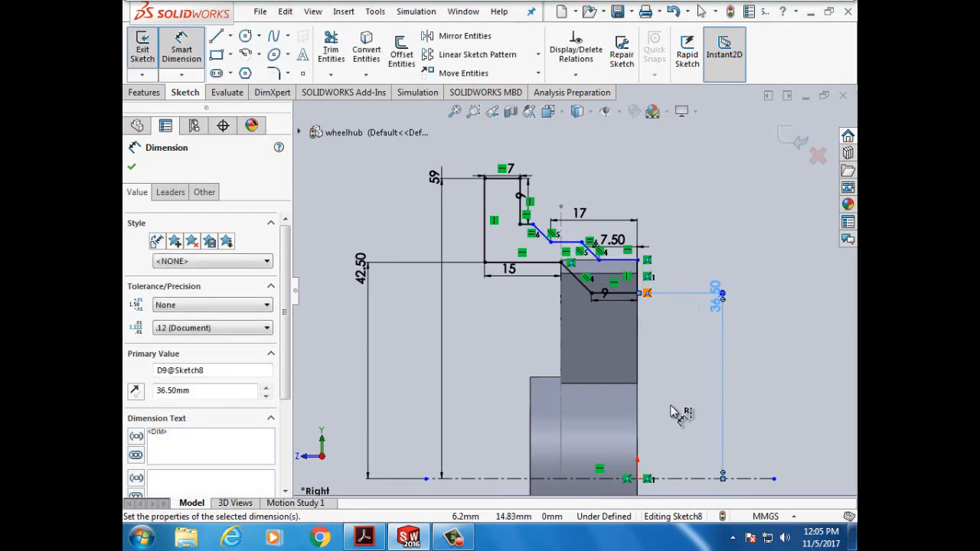
- Dimension the top horizontal line 44.50 mm from the centerline and close the PropertyManager
click(684, 480)
scroll(650, 272, down, 3)
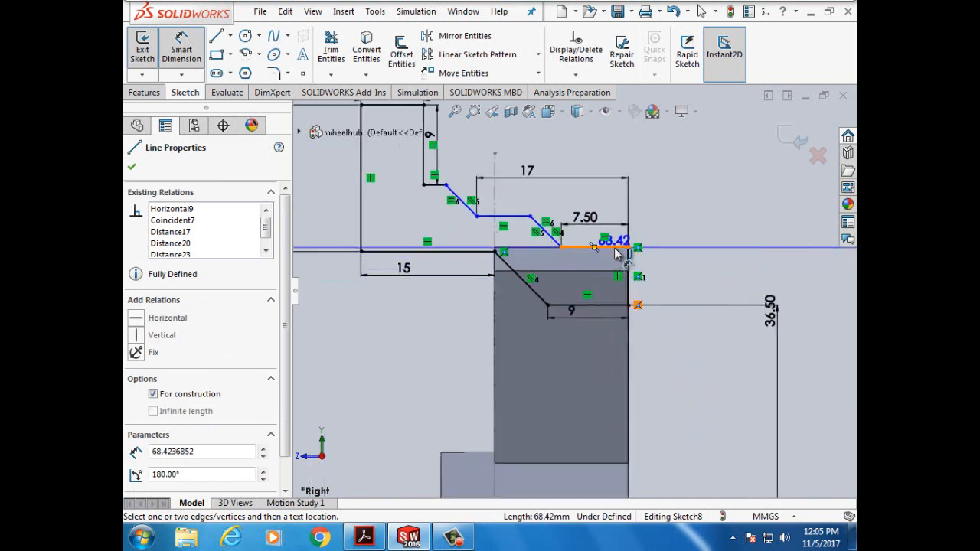
click(616, 250)
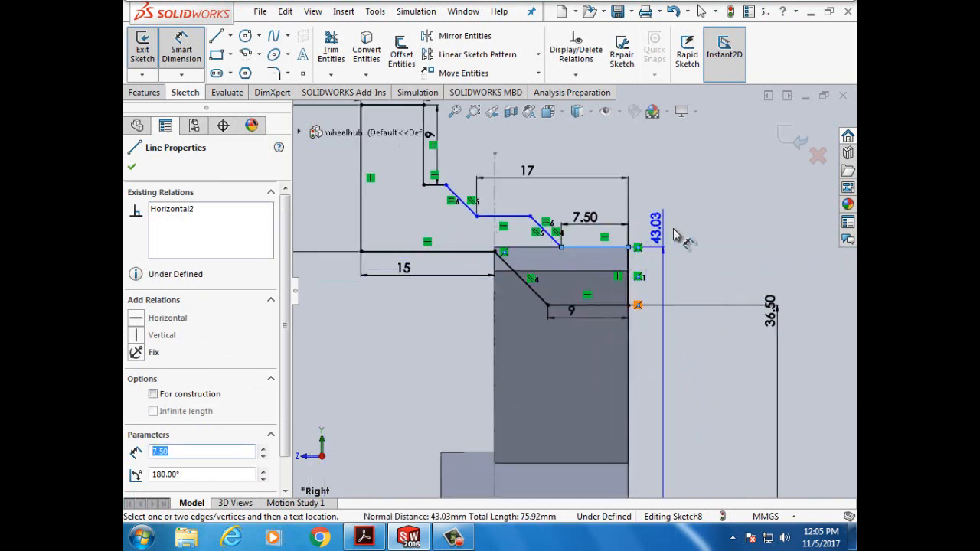
click(725, 227)
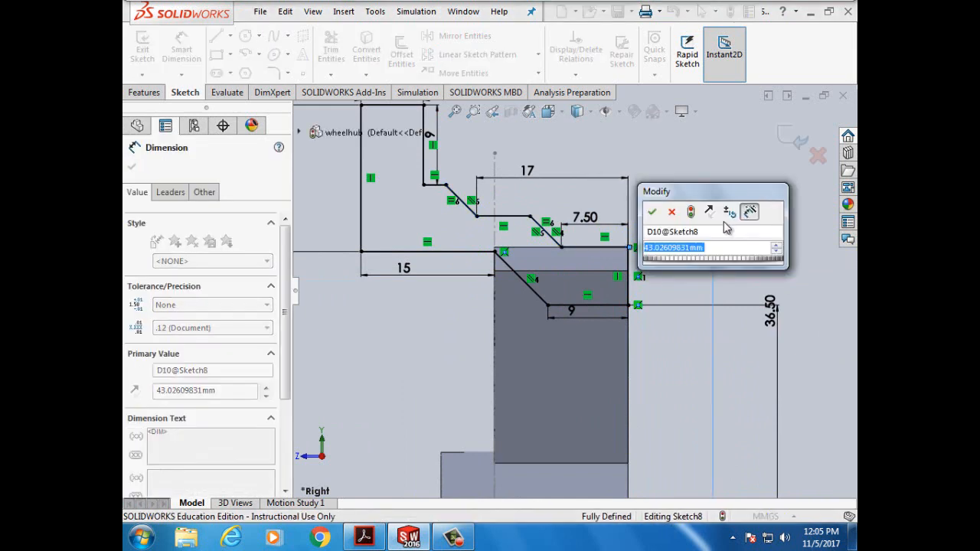
text(44.)
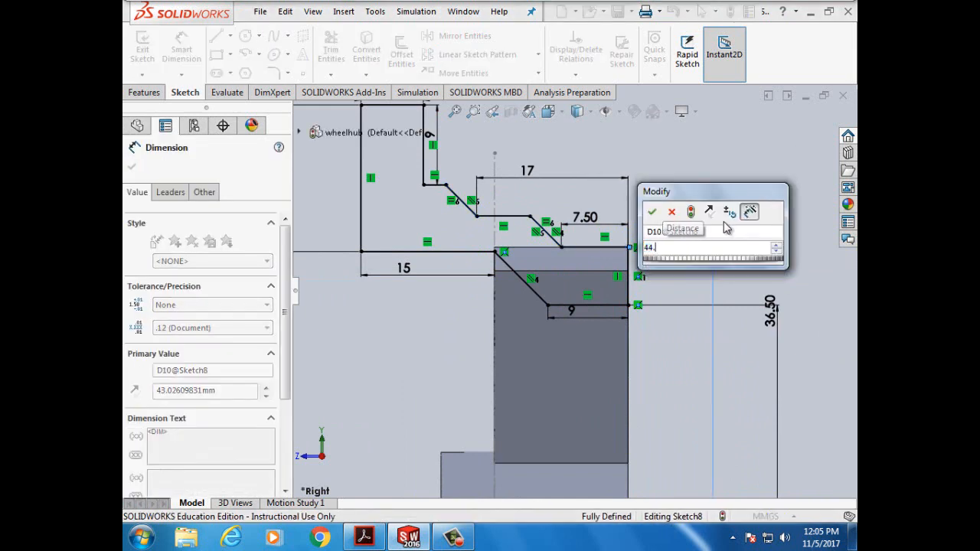
text(5mm)
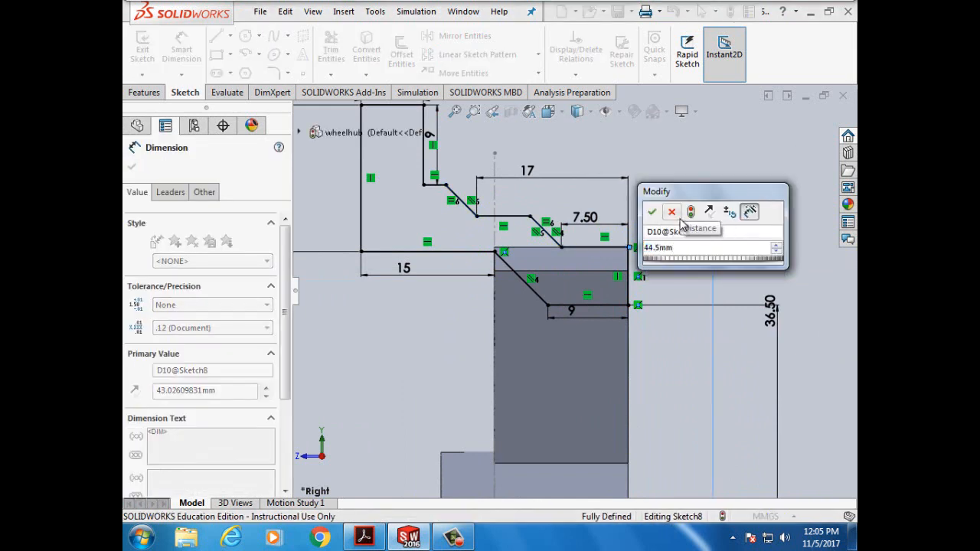
click(652, 211)
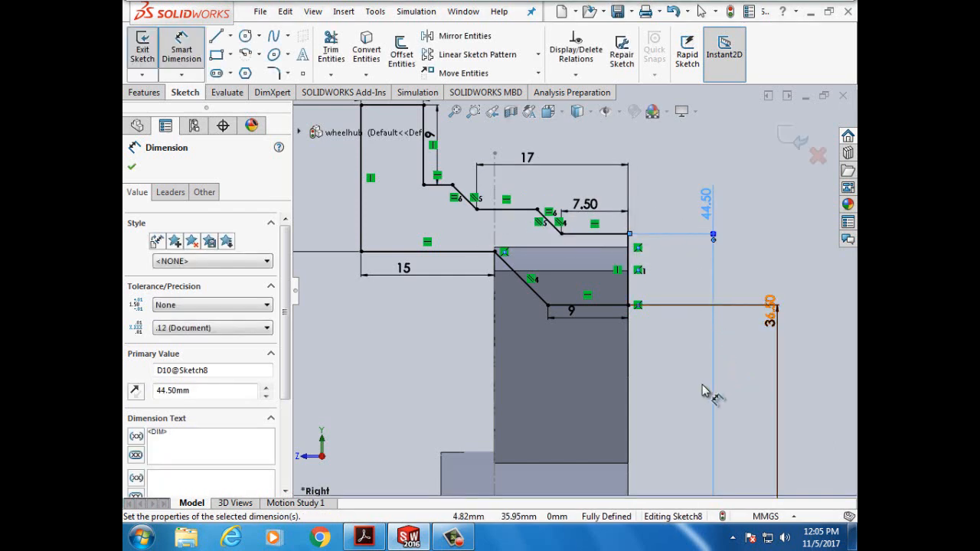
scroll(679, 354, up, 4)
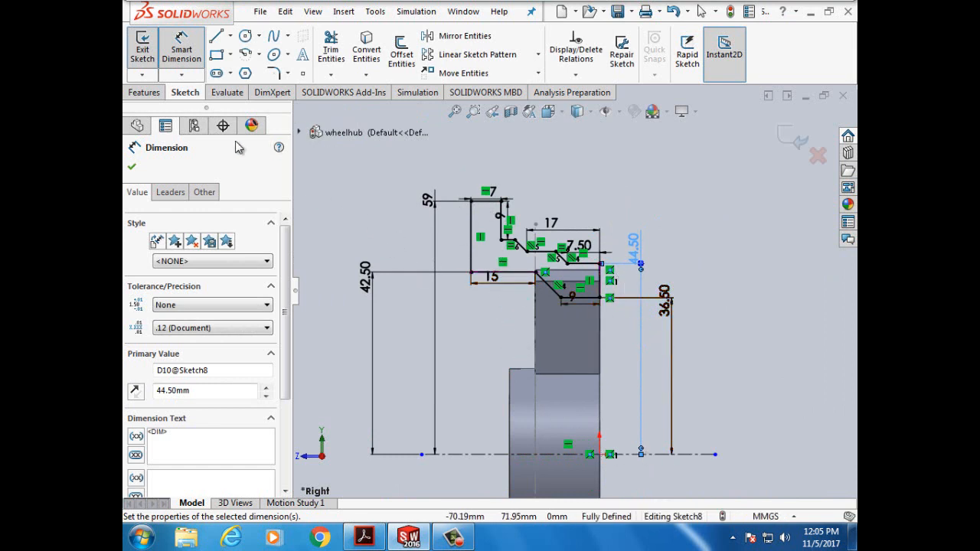
click(132, 166)
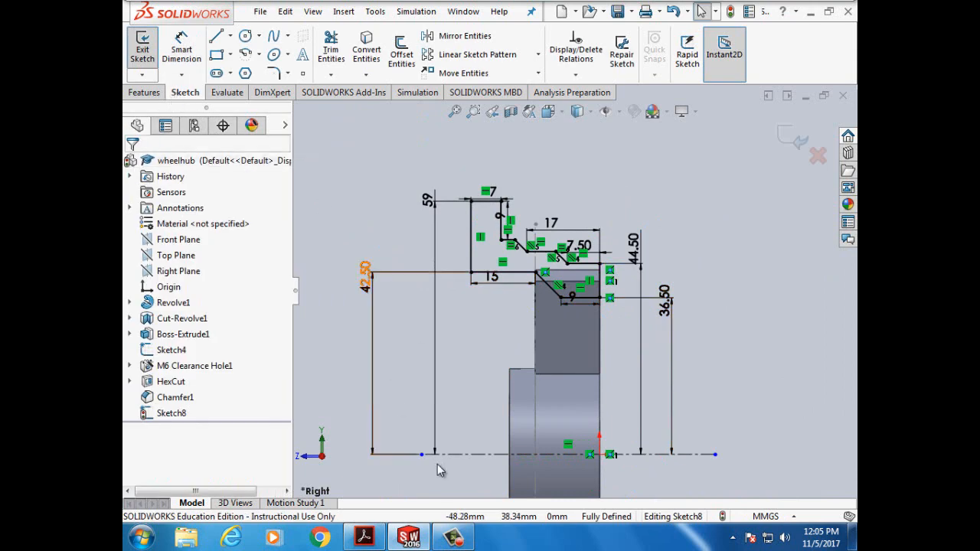
- Scroll the tutorial to the steps for revolving the rim 360 degrees and naming it Rim
click(364, 538)
scroll(464, 408, down, 10)
scroll(464, 408, down, 10)
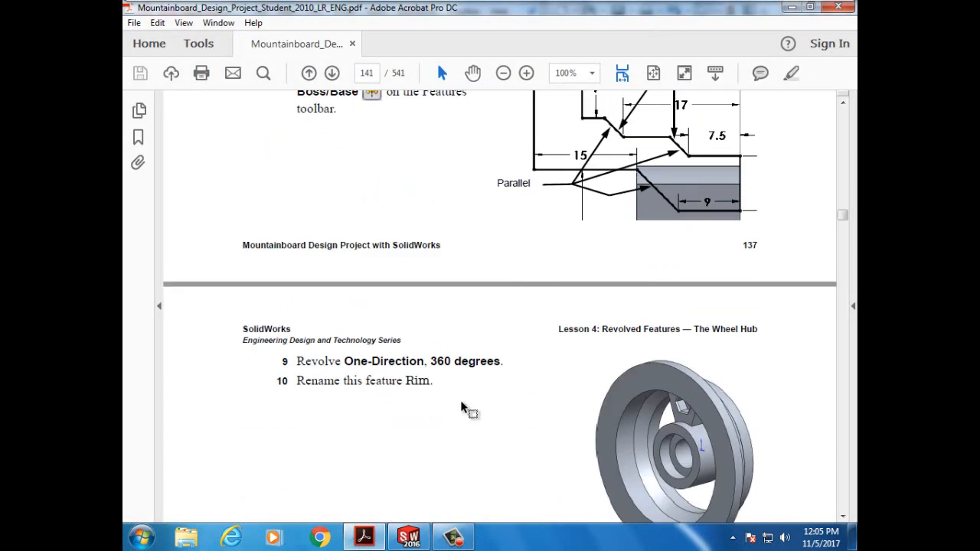
scroll(465, 408, up, 2)
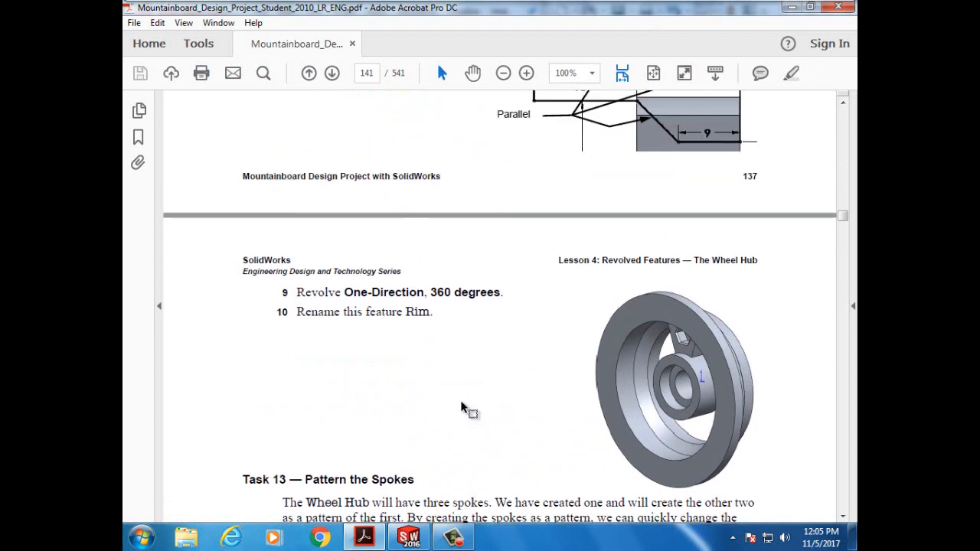
scroll(464, 407, up, 2)
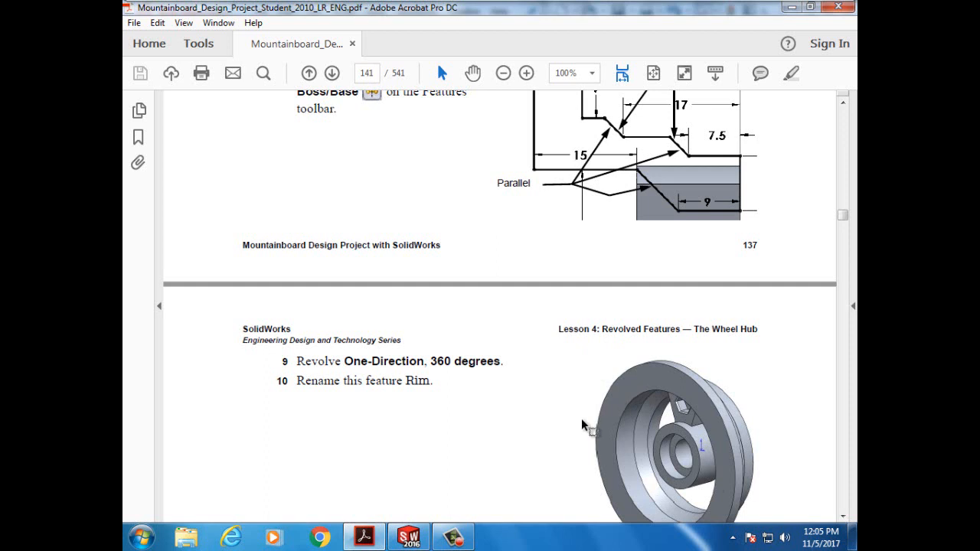
scroll(582, 419, up, 3)
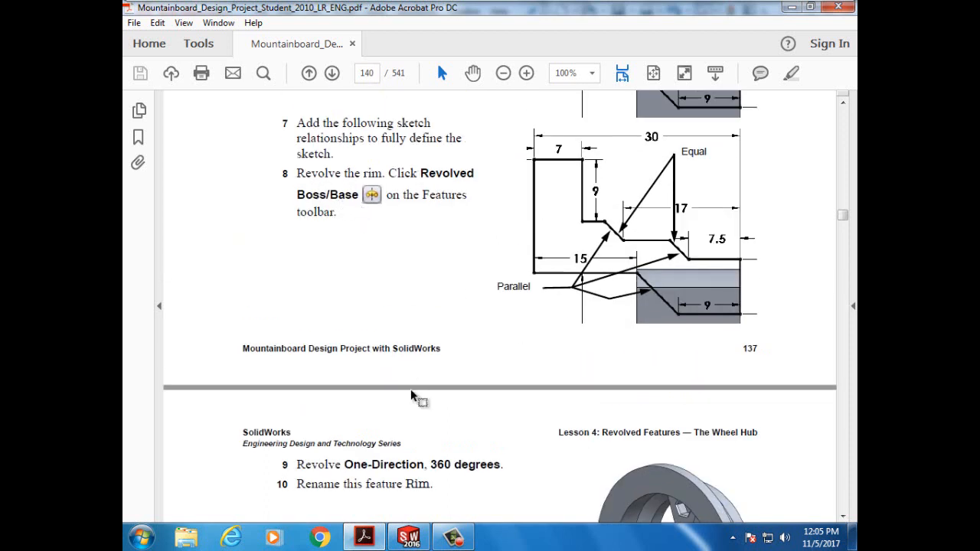
- Revolve Sketch8 360 degrees Blind about Line15 to create Revolve2
click(409, 537)
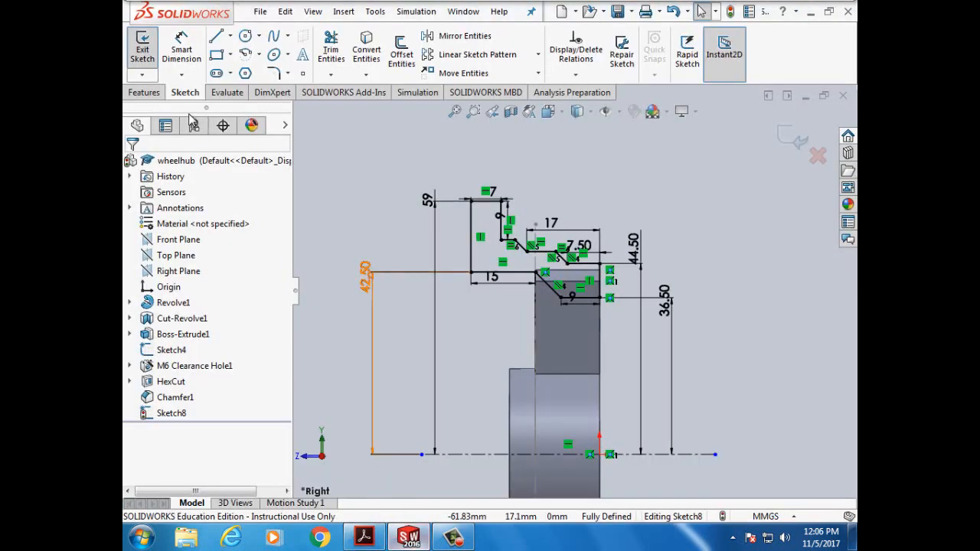
click(147, 93)
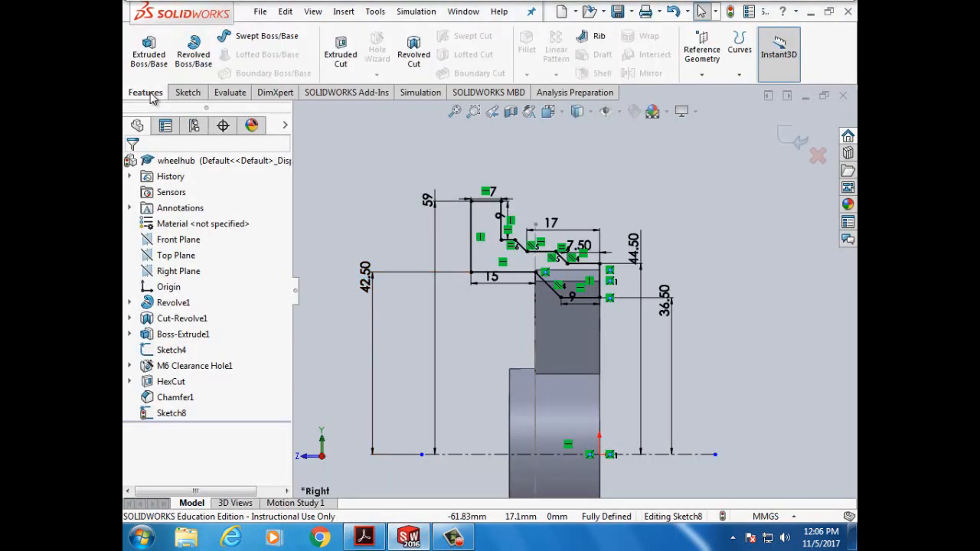
click(196, 48)
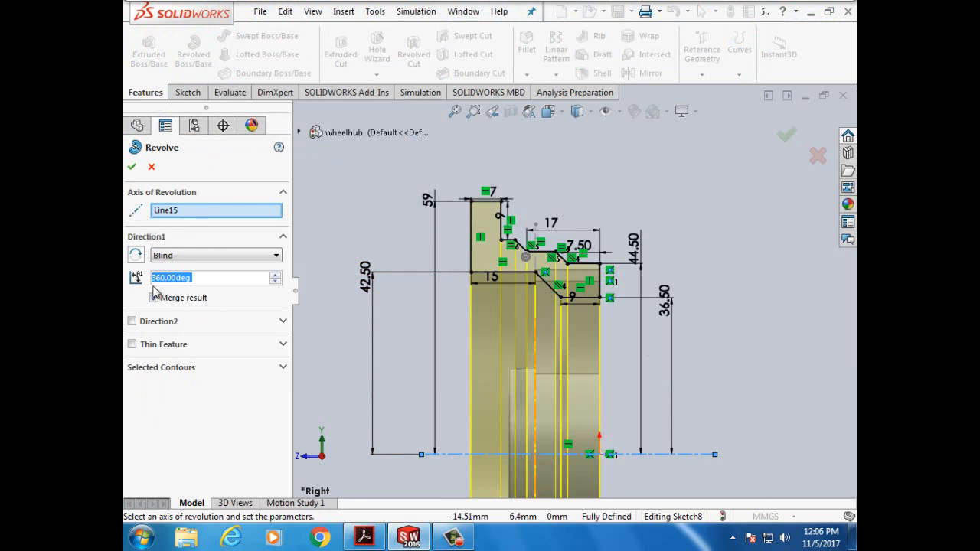
click(132, 169)
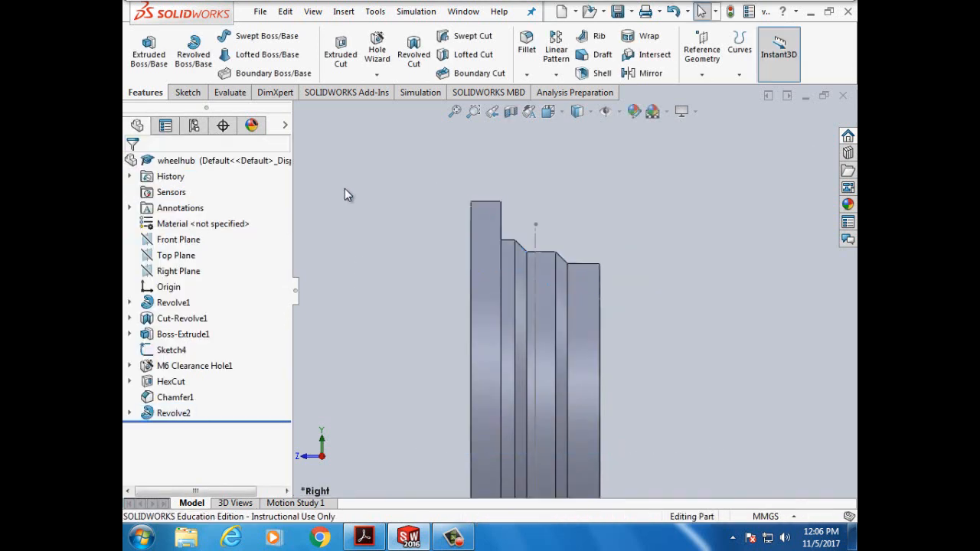
- Rotate and zoom to inspect the rim around the hub, then save the wheelhub part
key(Right)
key(Right)
key(Right)
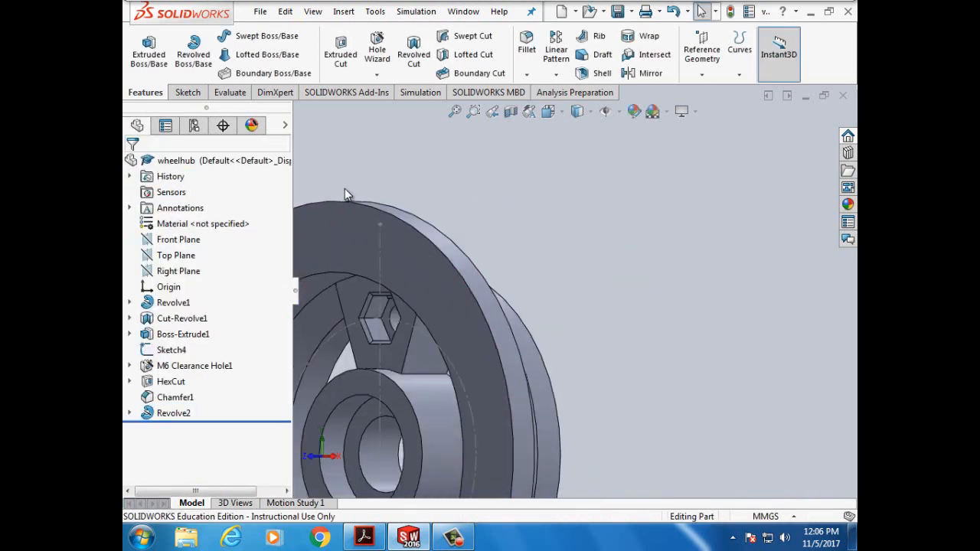
key(f)
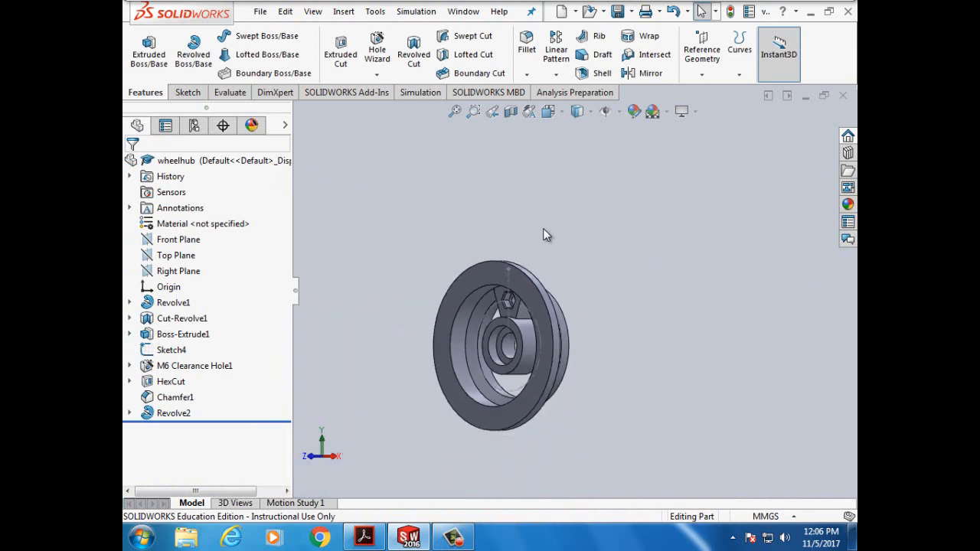
key(Right)
key(Right)
key(Right)
key(Right)
key(Right)
key(Right)
key(Right)
key(Right)
key(Right)
key(Right)
key(Right)
key(Right)
key(Right)
key(Right)
key(Right)
key(Right)
key(Right)
key(Right)
key(Right)
key(Right)
key(Right)
key(Right)
key(Right)
key(Right)
key(Right)
key(Right)
key(Right)
key(Right)
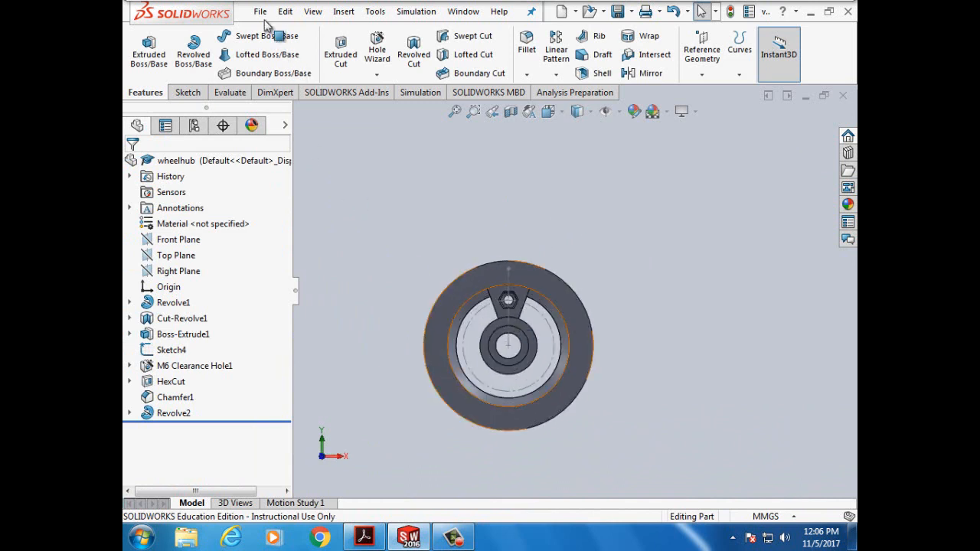
click(260, 12)
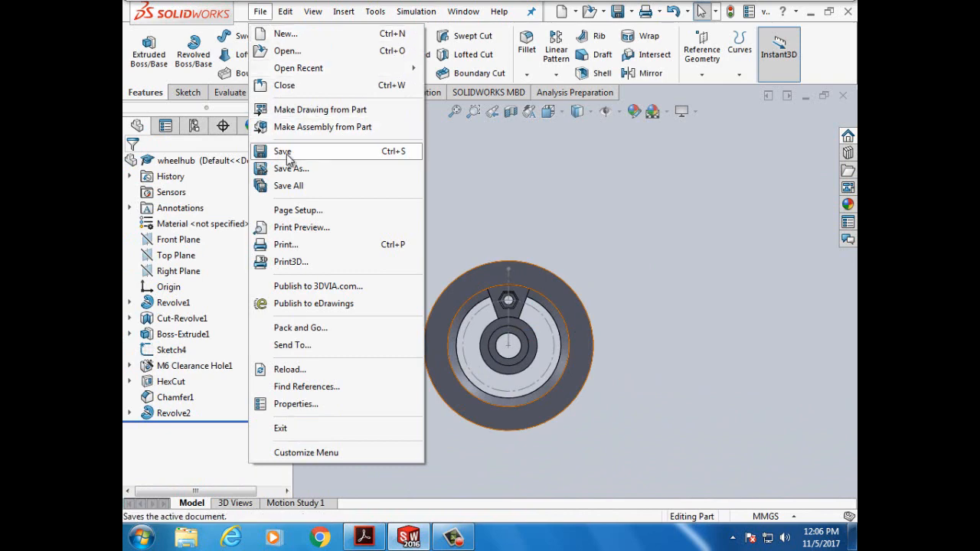
click(286, 154)
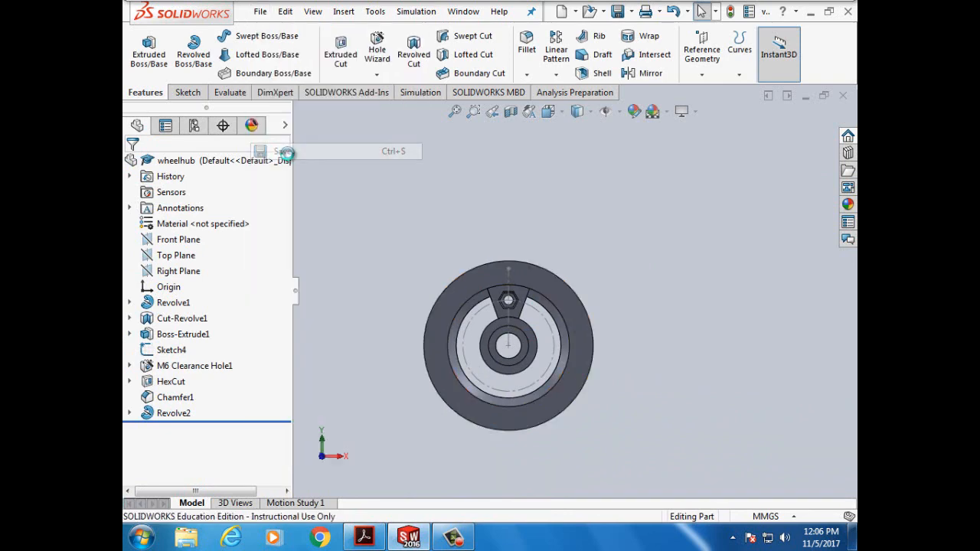
- Scroll the tutorial to the Circular Patterns and Viewing Axes section on page 141
click(363, 541)
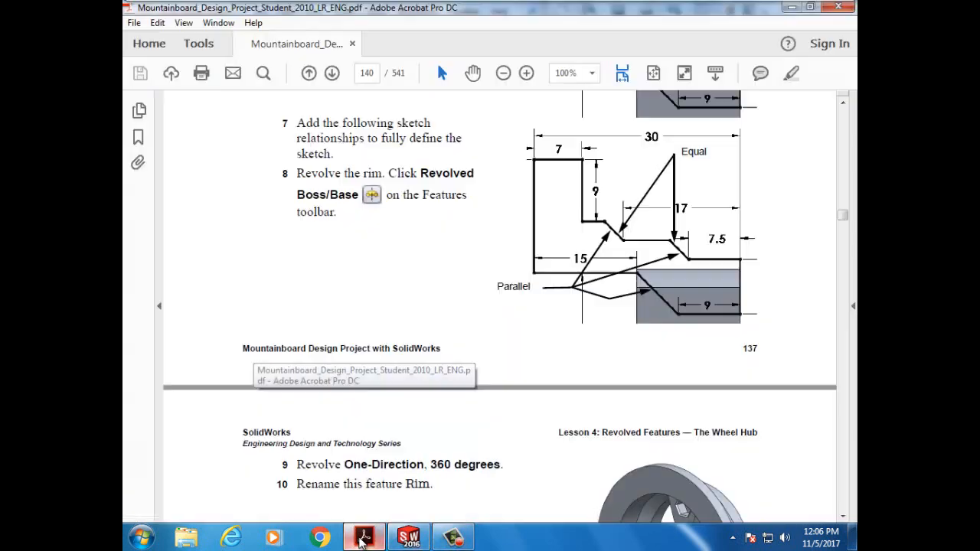
scroll(492, 411, down, 5)
scroll(492, 413, down, 2)
scroll(492, 413, down, 8)
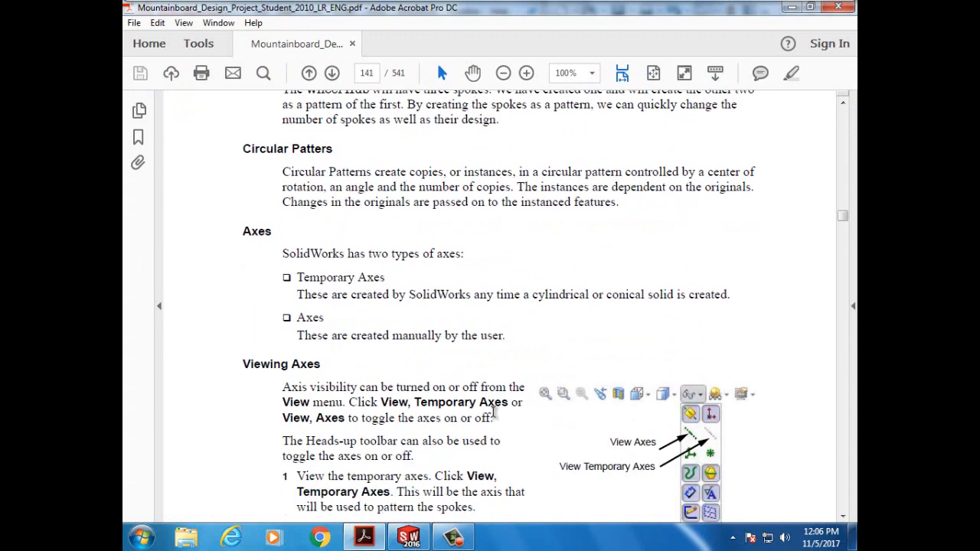
scroll(494, 414, down, 4)
scroll(494, 418, down, 8)
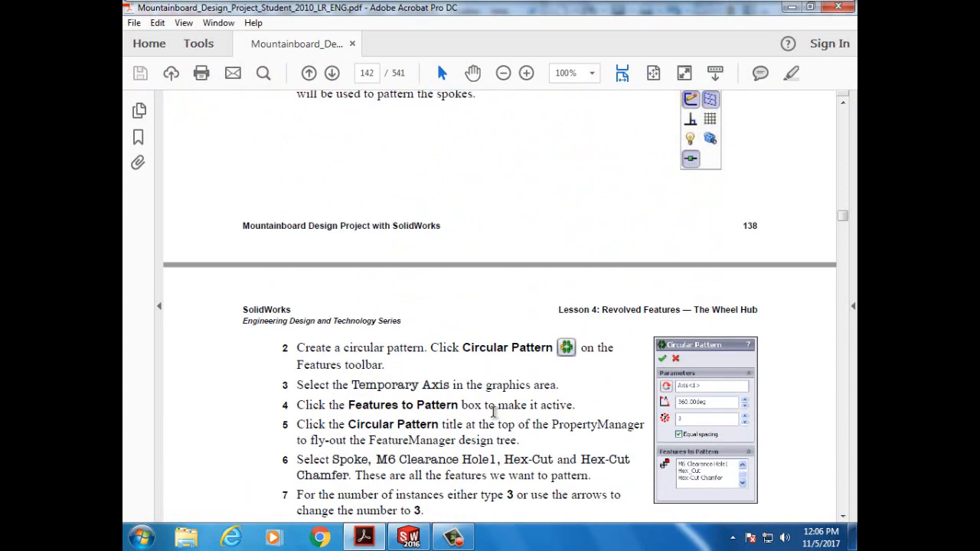
scroll(494, 414, down, 5)
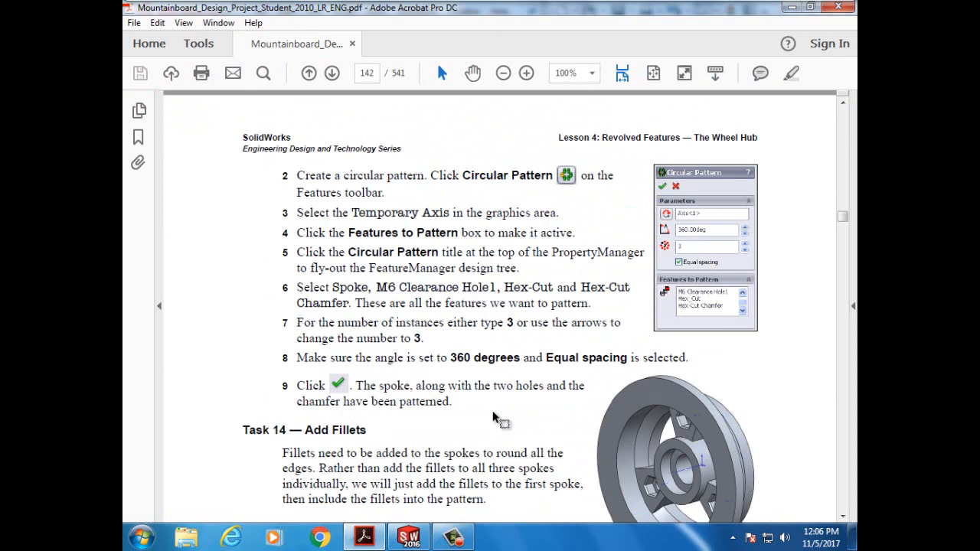
scroll(494, 418, up, 15)
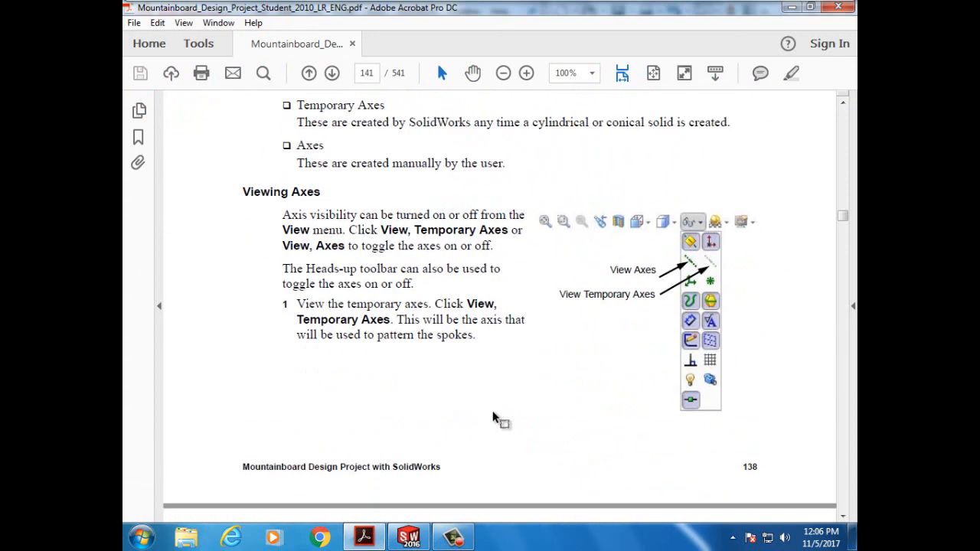
scroll(494, 417, up, 1)
scroll(494, 417, up, 1)
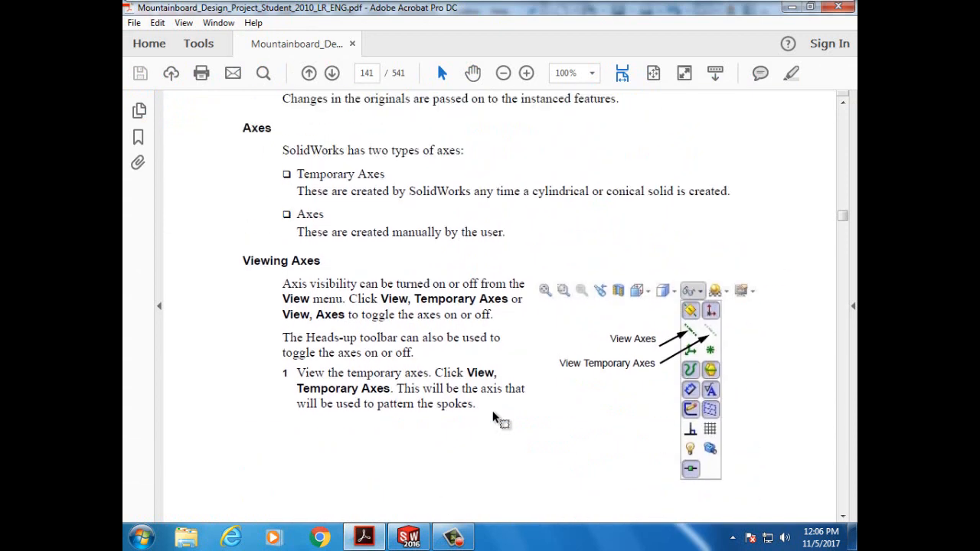
scroll(494, 414, up, 2)
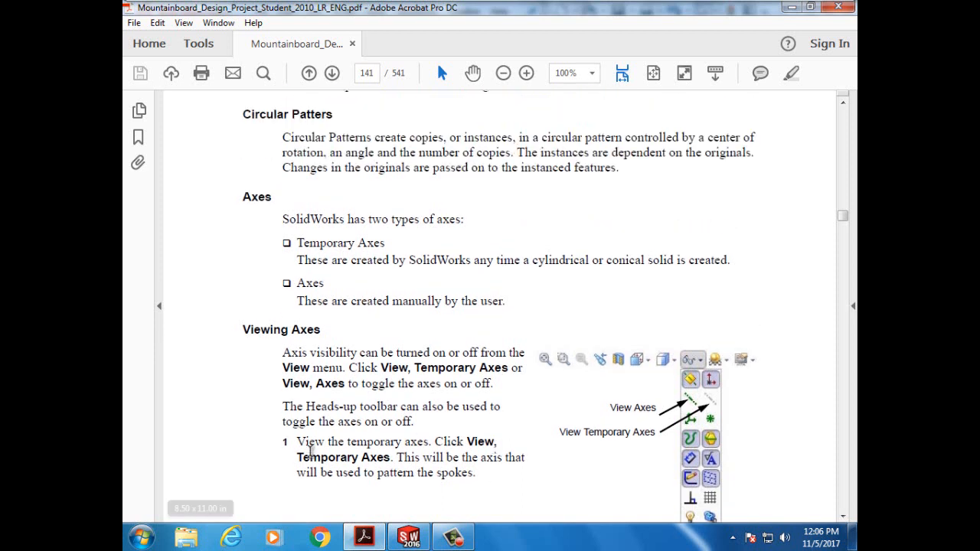
scroll(304, 443, up, 1)
scroll(304, 443, down, 1)
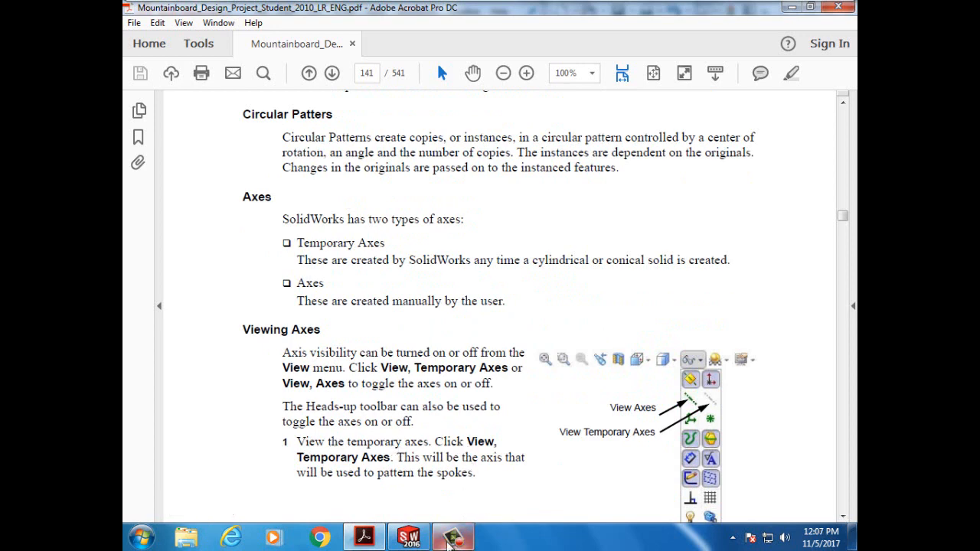
- Turn on View > Hide/Show > Temporary Axes and rotate the model to see the bore axis
click(400, 542)
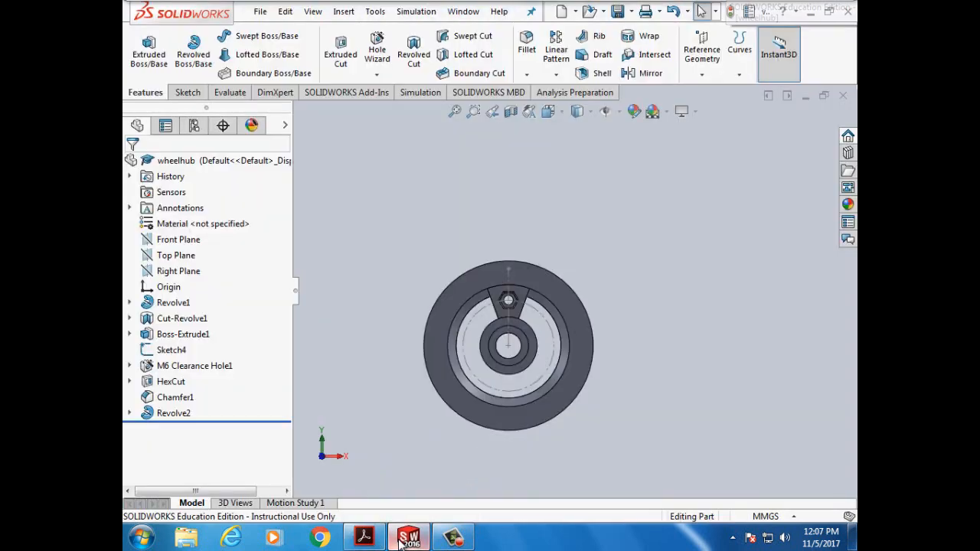
click(313, 12)
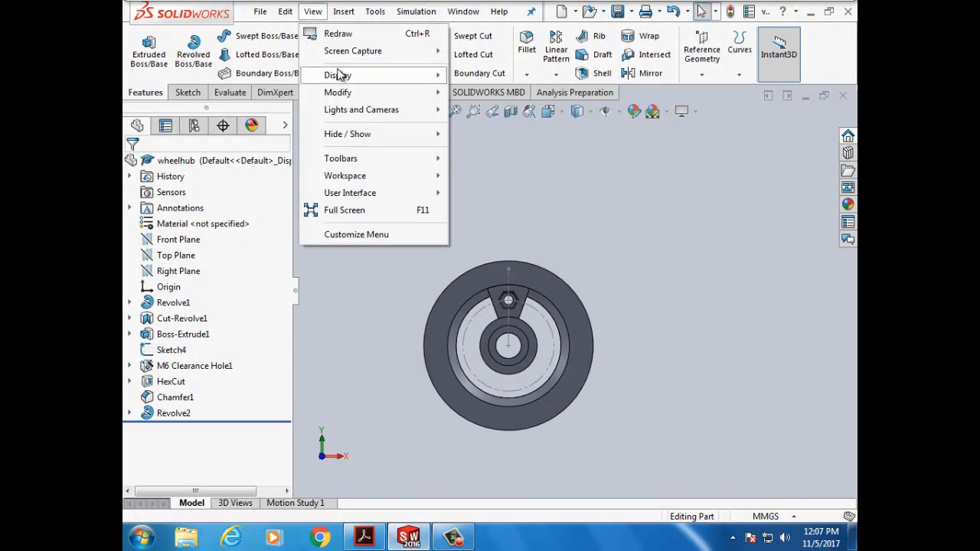
mouse_move(340, 78)
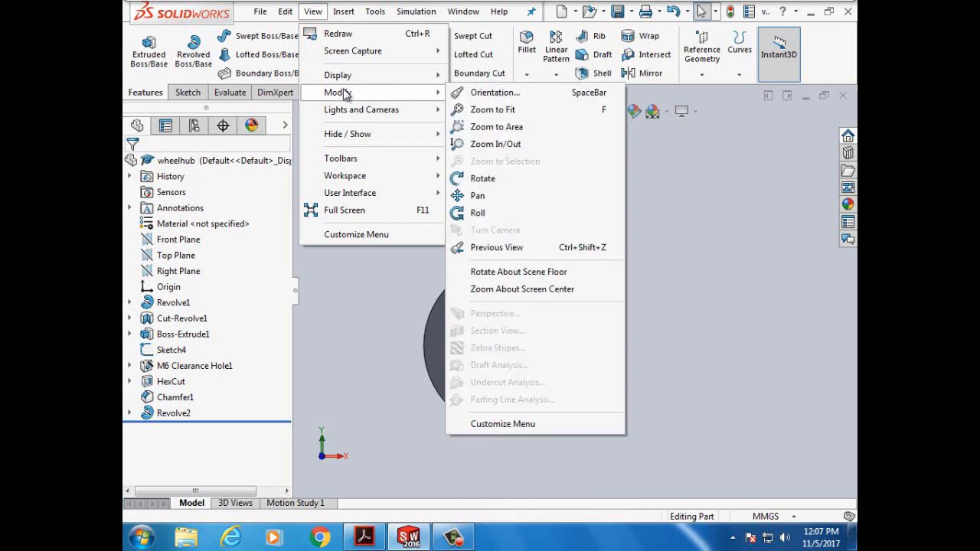
mouse_move(358, 135)
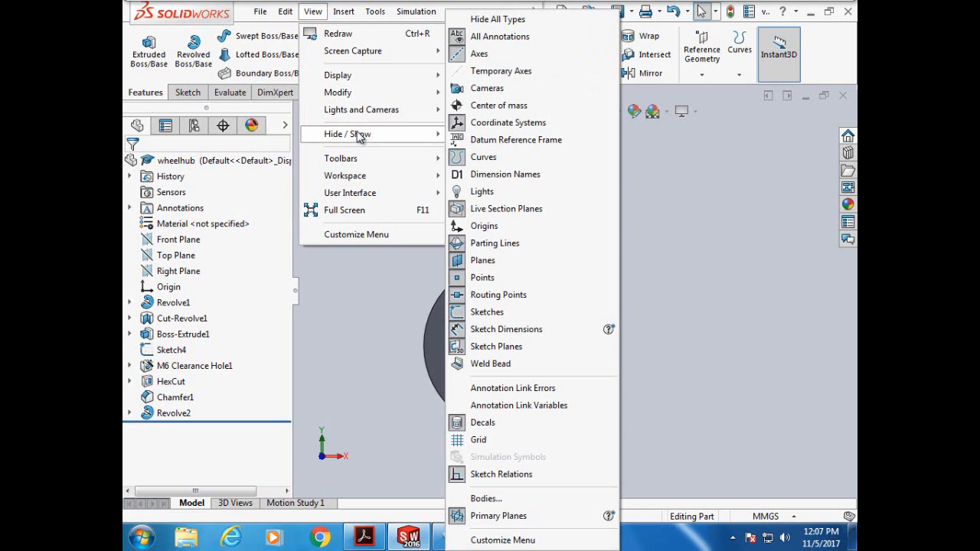
click(465, 73)
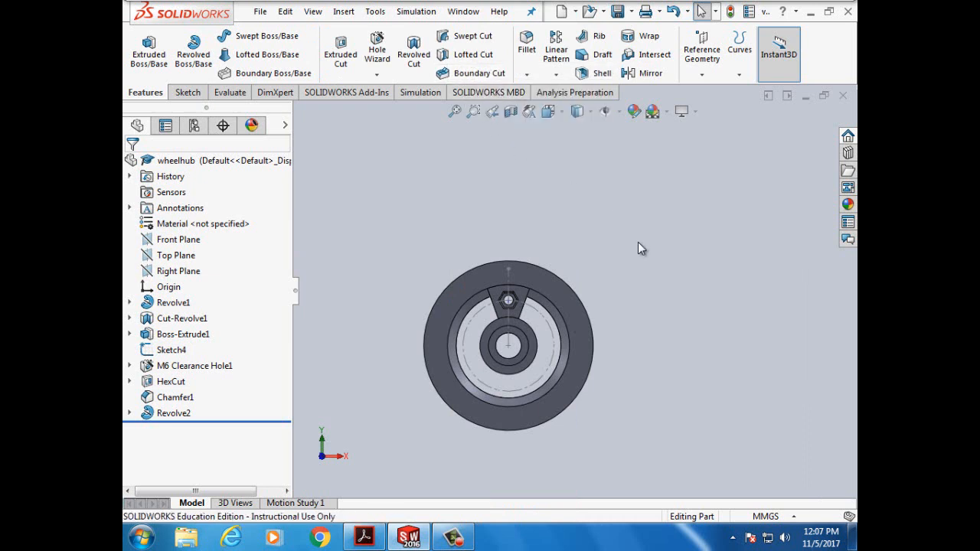
key(Left)
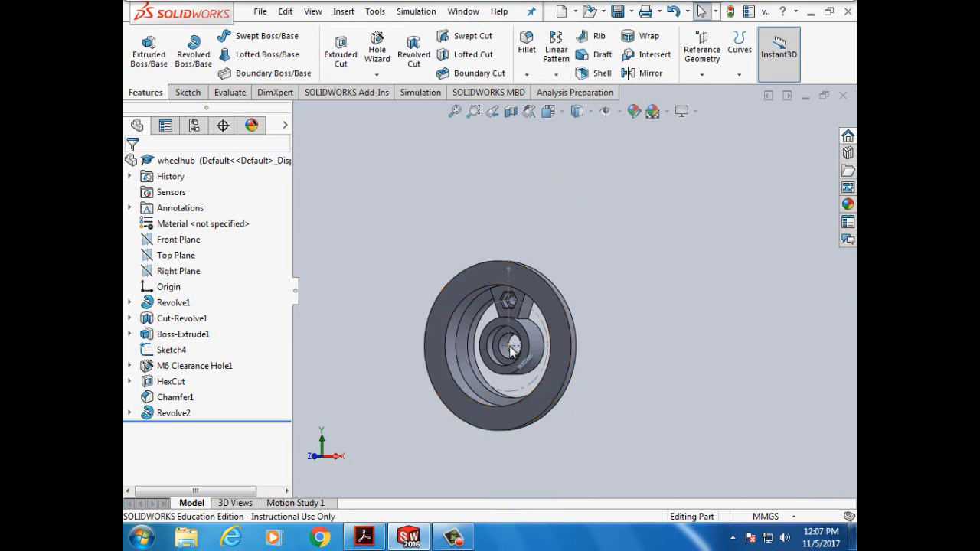
scroll(528, 356, down, 3)
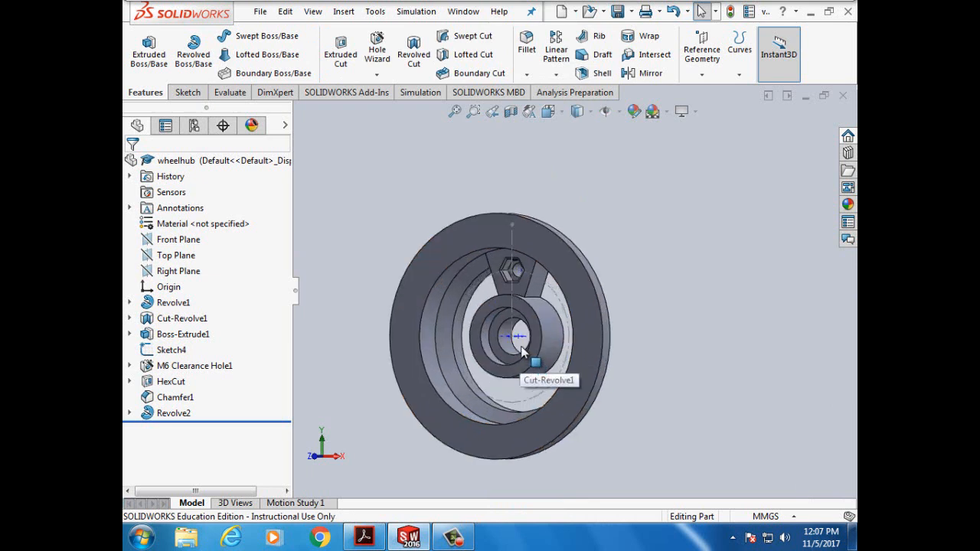
scroll(394, 270, up, 2)
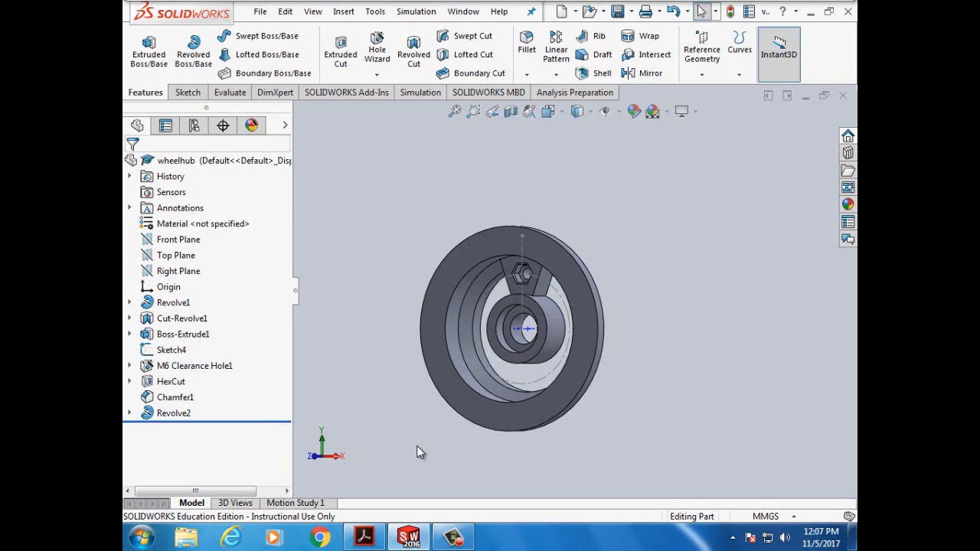
- Scroll the tutorial to the Circular Pattern steps on page 142, then minimize Acrobat
click(373, 540)
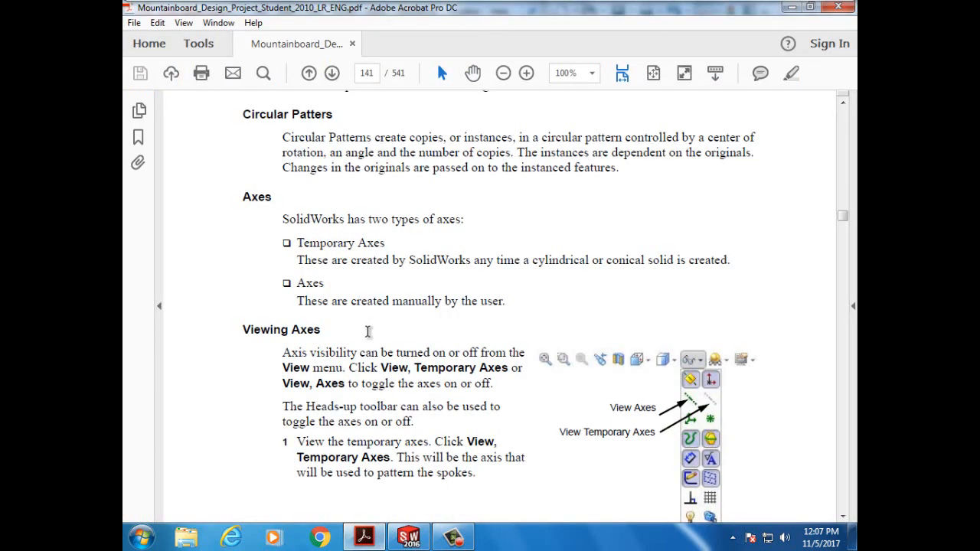
scroll(346, 364, down, 2)
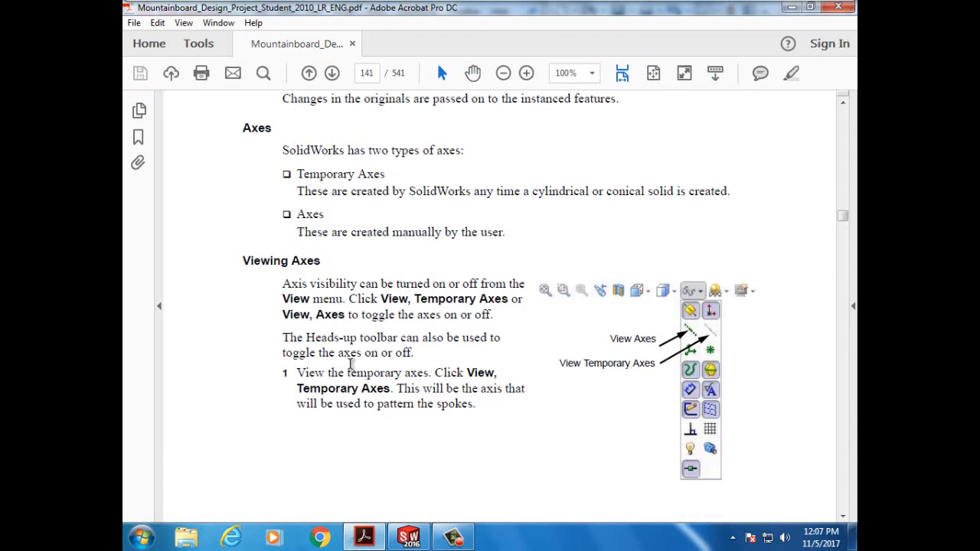
scroll(478, 380, down, 9)
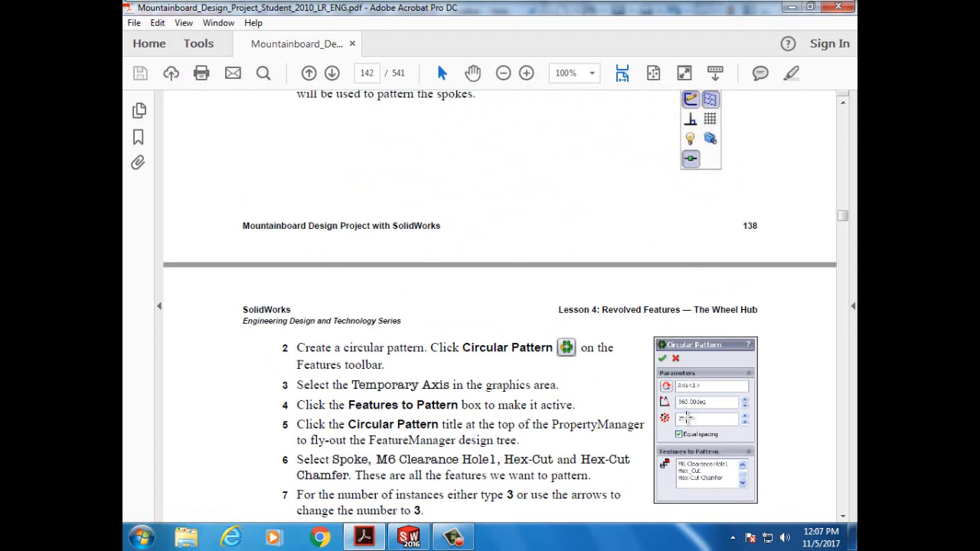
scroll(687, 418, down, 1)
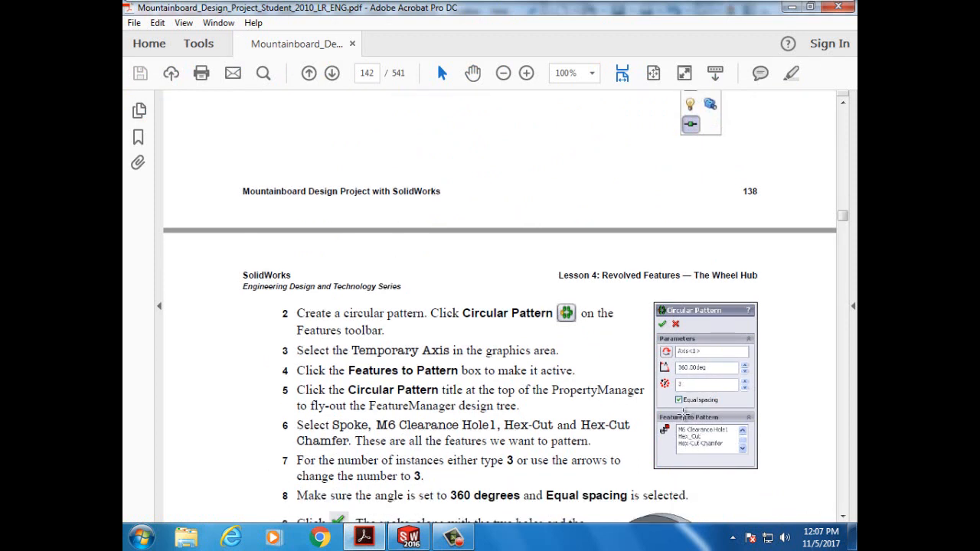
scroll(699, 444, down, 2)
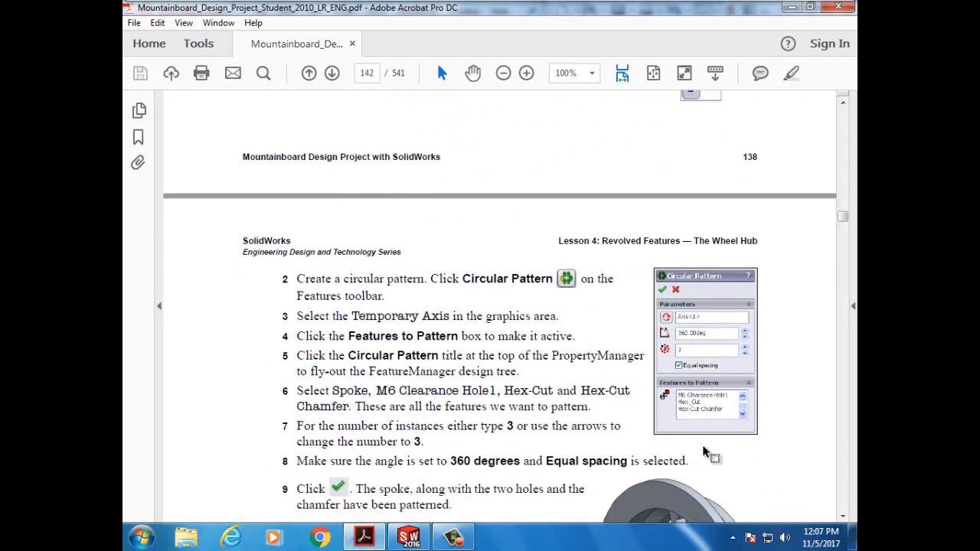
scroll(704, 448, down, 2)
scroll(704, 447, up, 2)
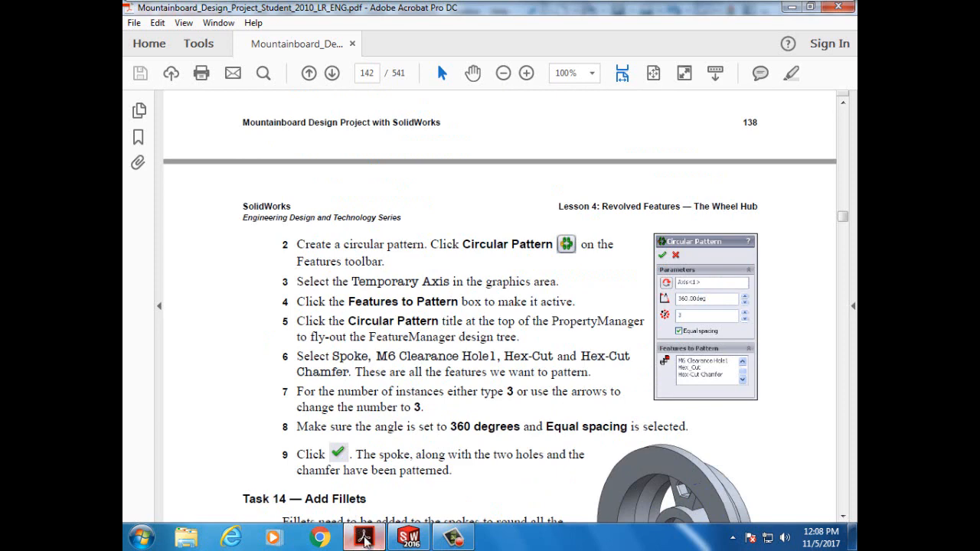
click(401, 539)
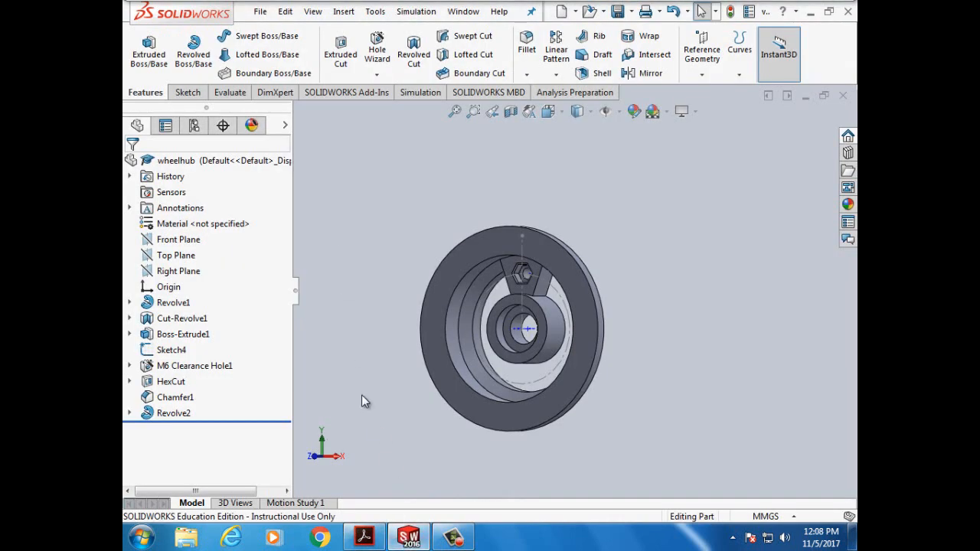
click(363, 539)
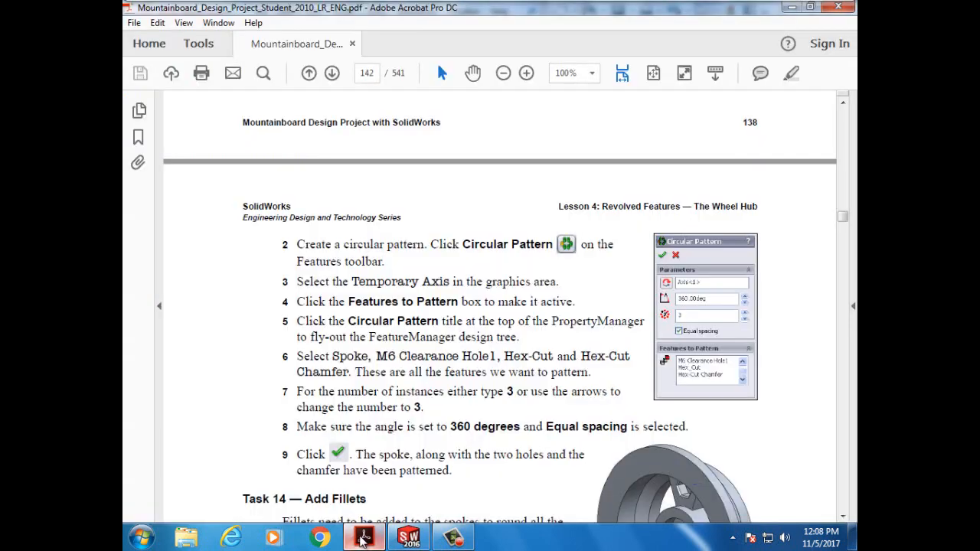
click(363, 539)
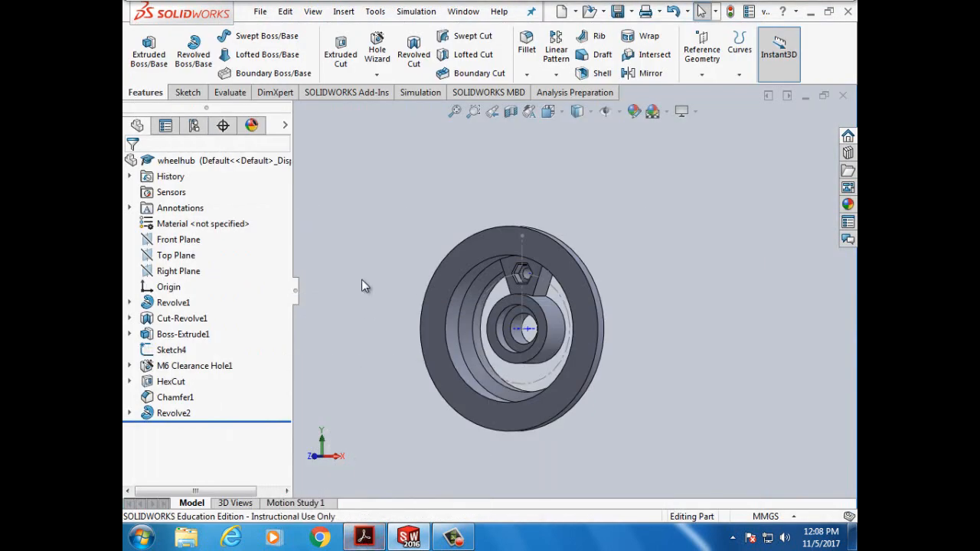
- Start a circular pattern about the bearing hole's temporary axis
click(557, 79)
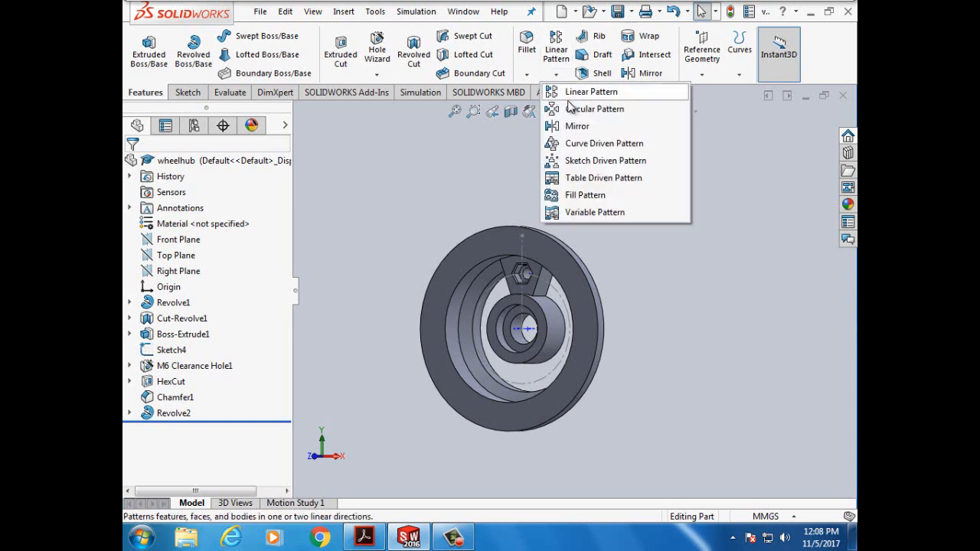
click(570, 109)
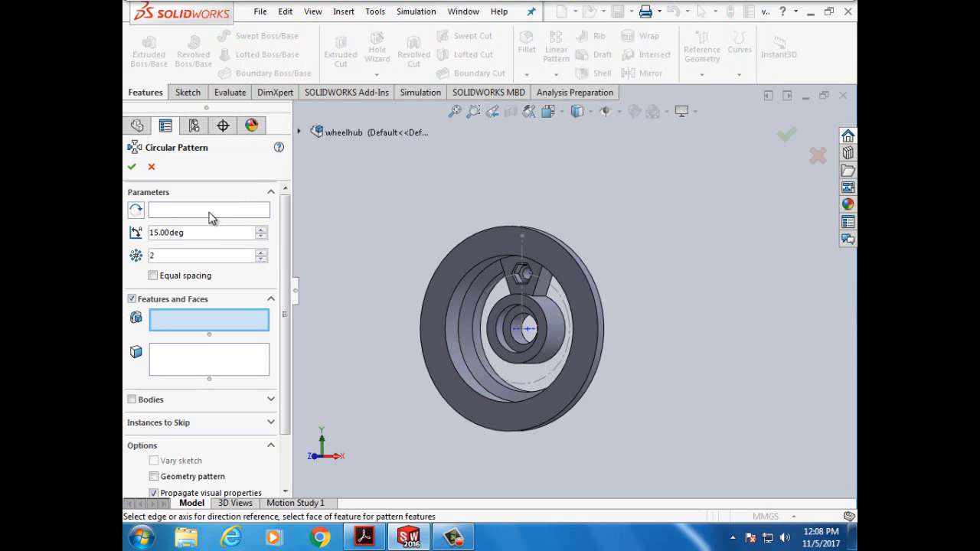
click(210, 212)
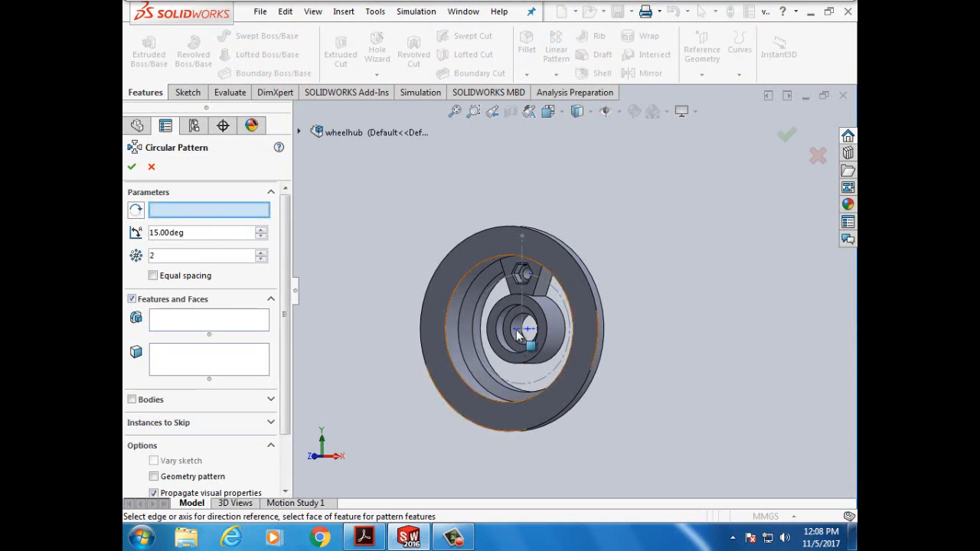
scroll(528, 337, down, 5)
scroll(531, 331, down, 3)
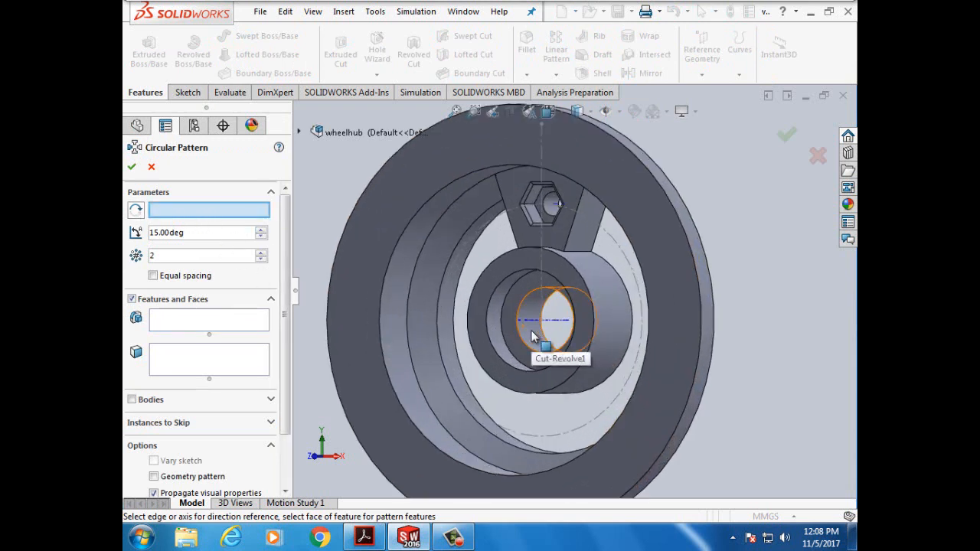
click(577, 310)
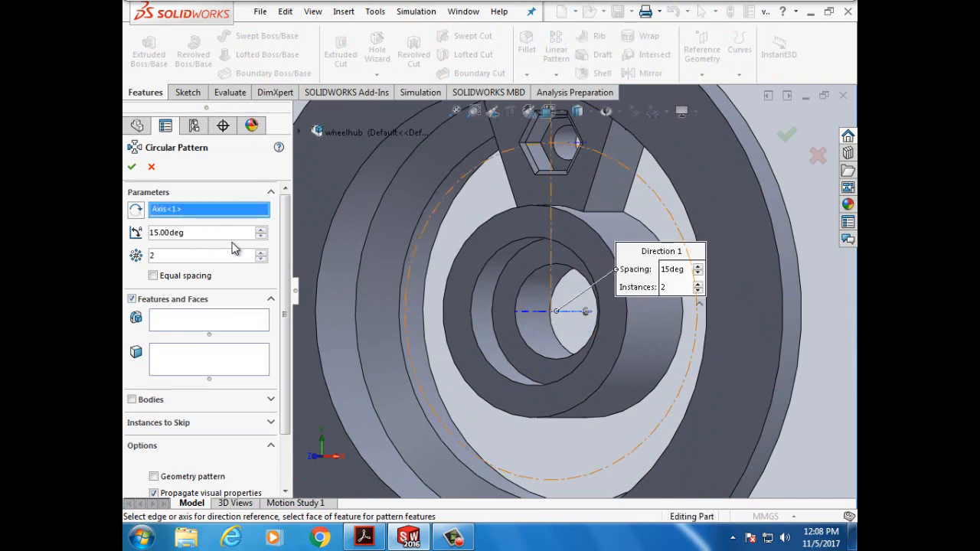
- Set the pattern to 3 instances with a 360 degree angle
click(261, 252)
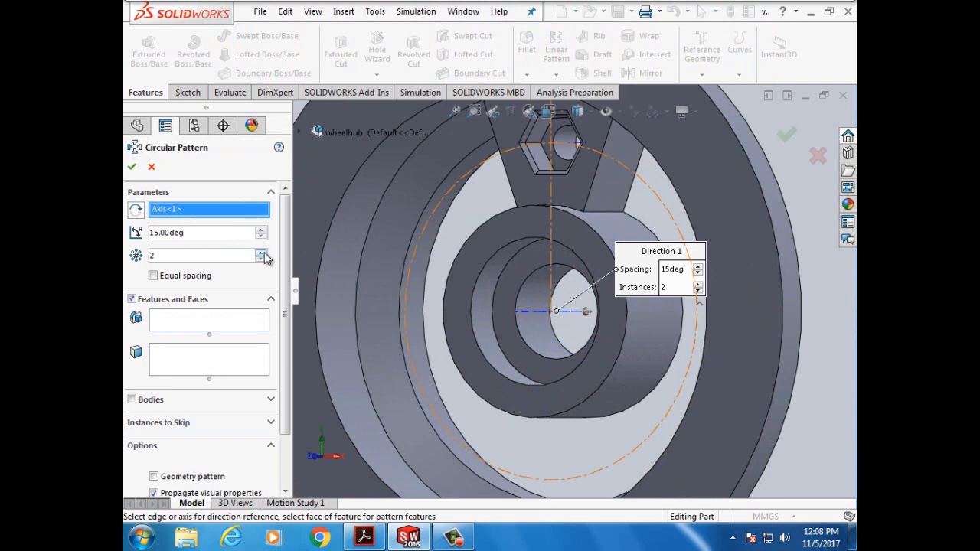
double_click(157, 256)
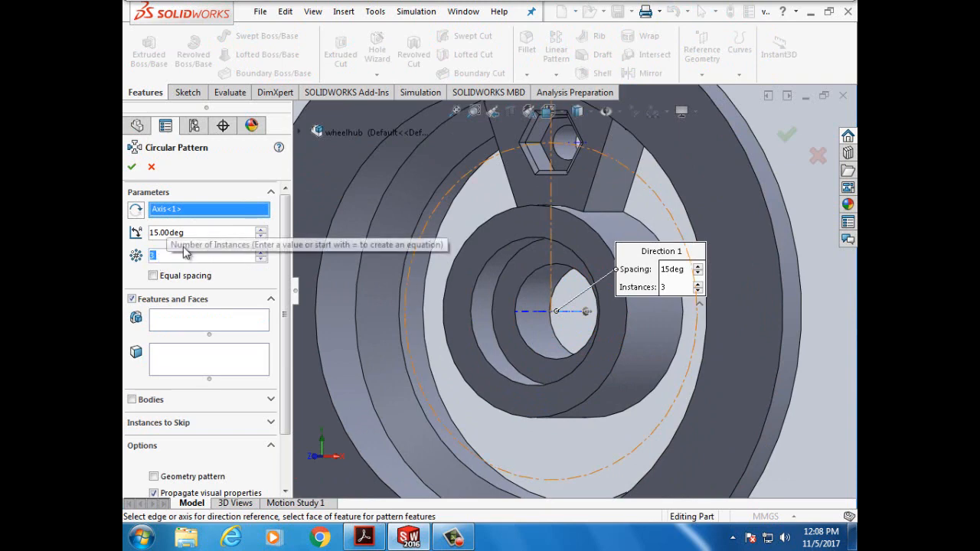
click(150, 232)
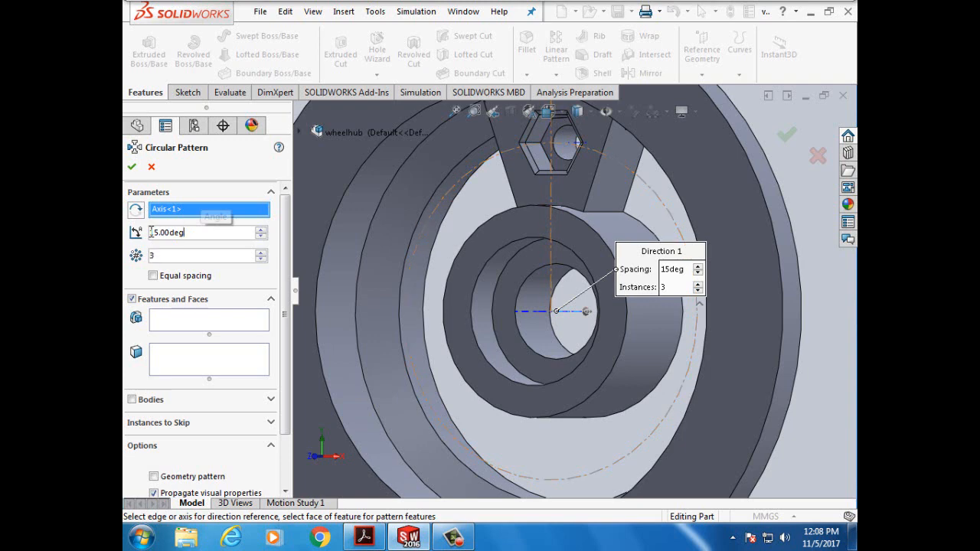
drag(188, 232, 141, 237)
text(3)
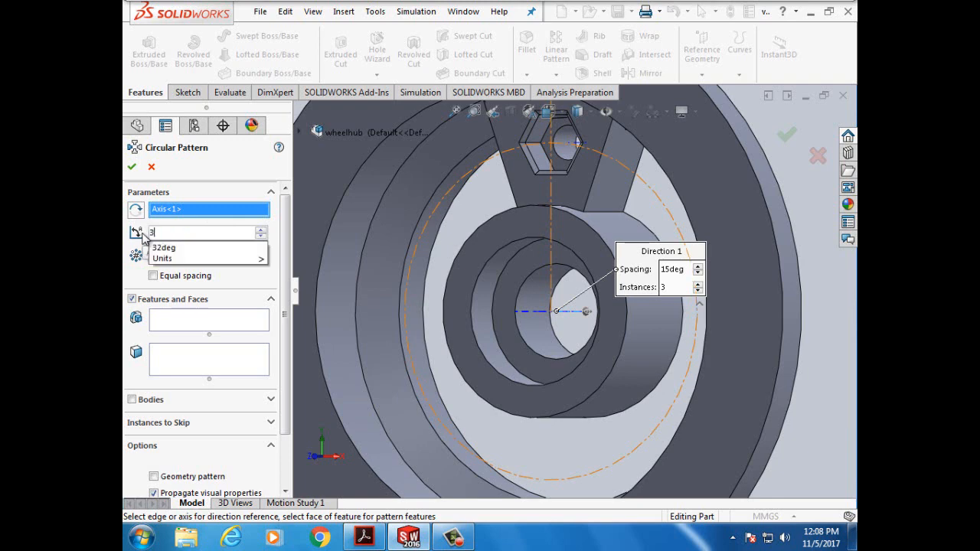
text(60)
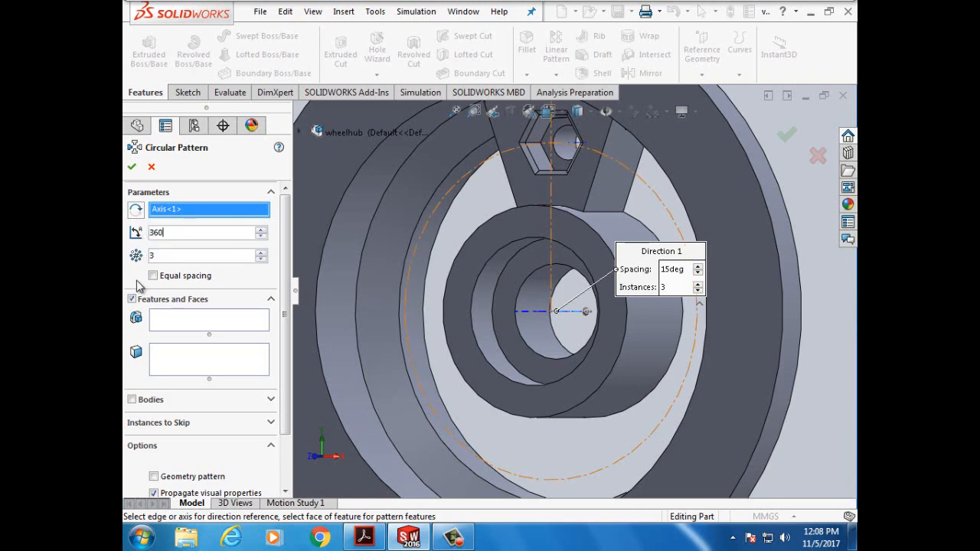
key(Return)
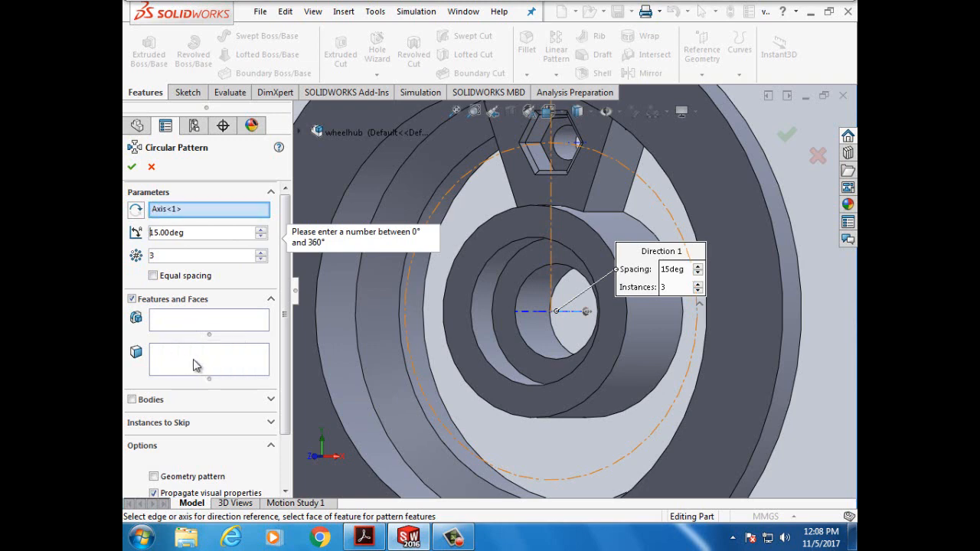
- Add the spoke feature Boss-Extrude1 to the features to pattern
click(231, 361)
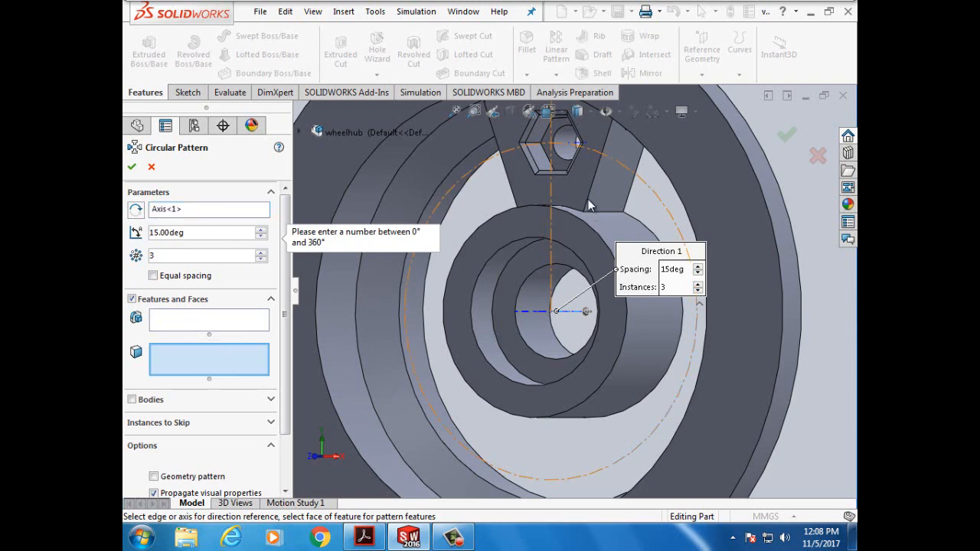
click(170, 326)
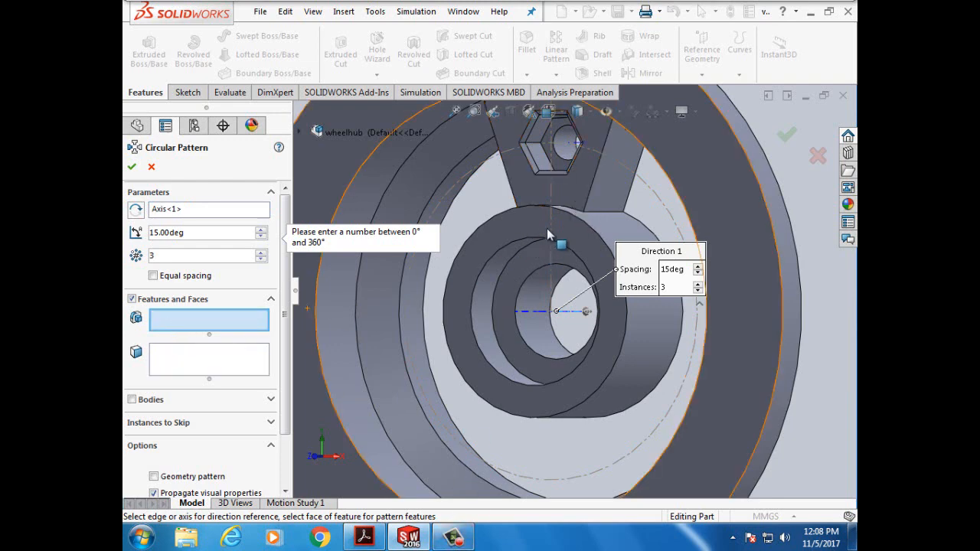
click(581, 178)
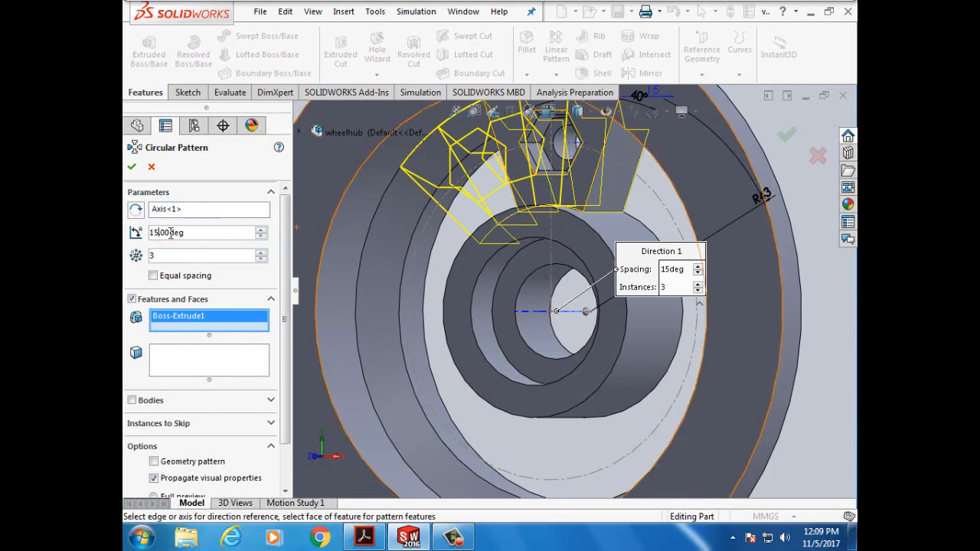
- Change the pattern angle from 15 to 120 degrees and apply it
key(BackSpace)
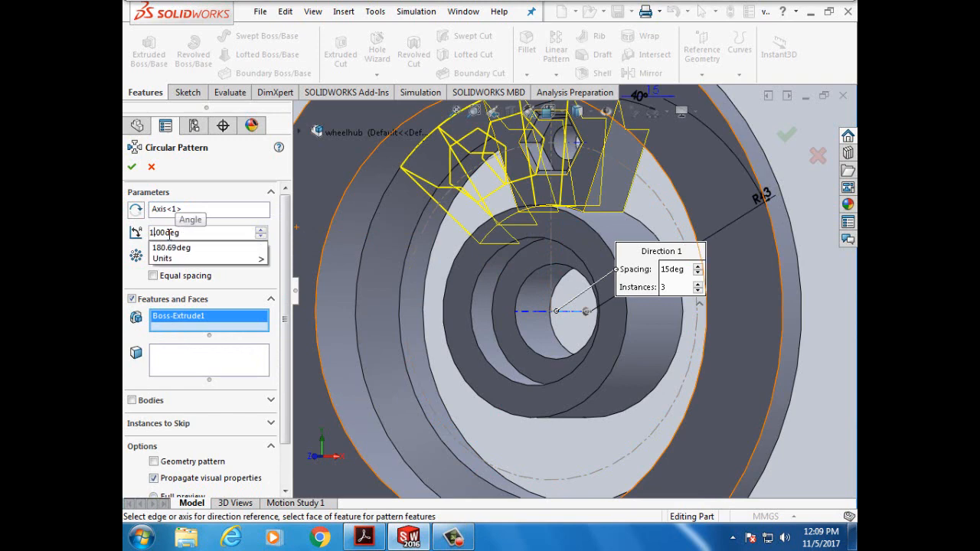
key(BackSpace)
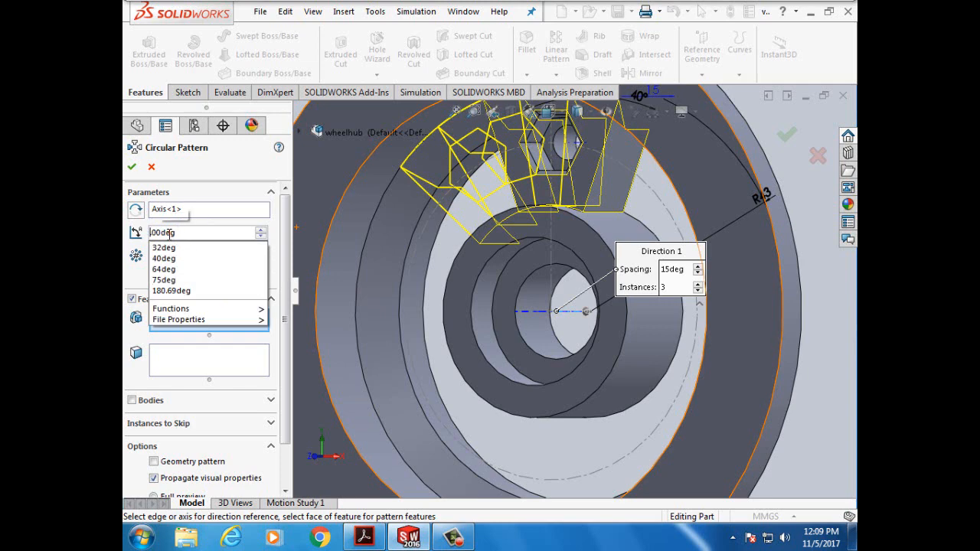
text(3)
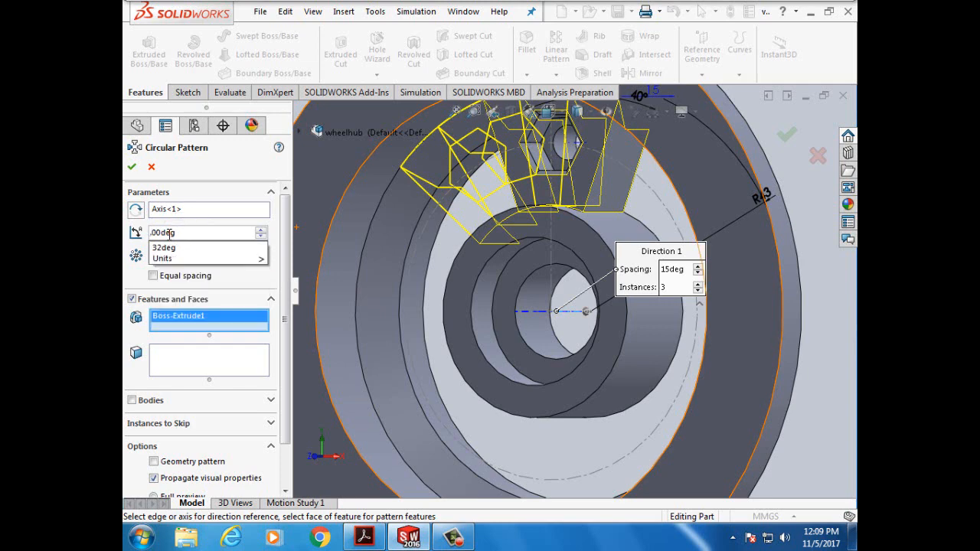
text(60)
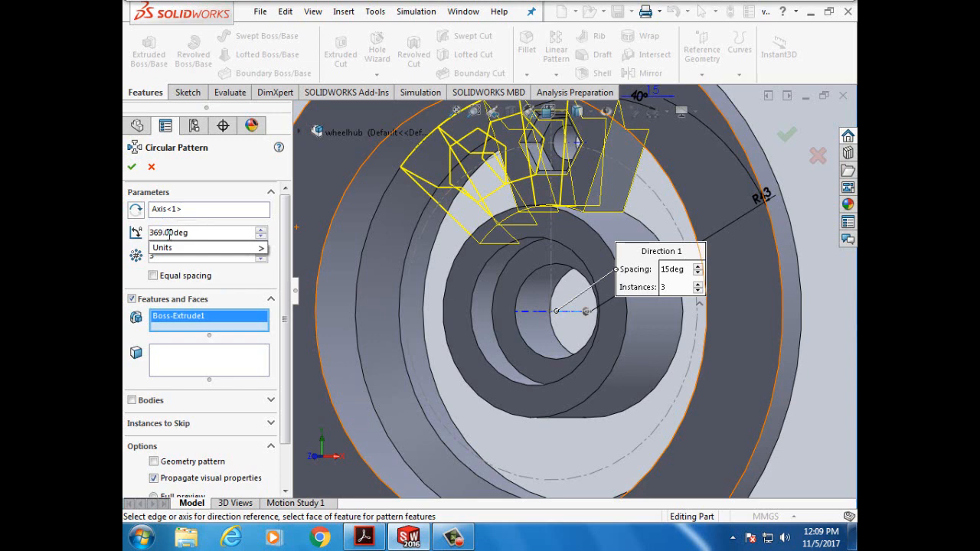
key(BackSpace)
text(0)
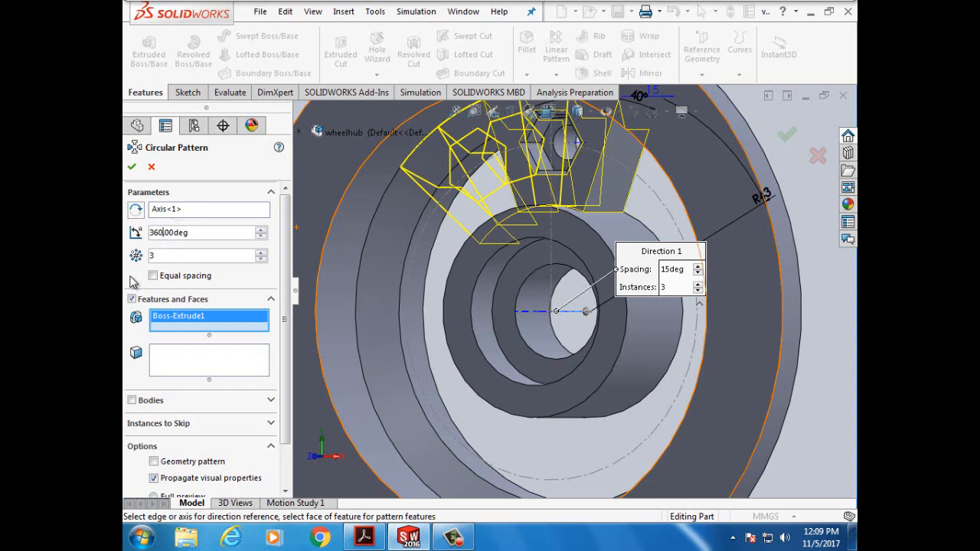
text(0)
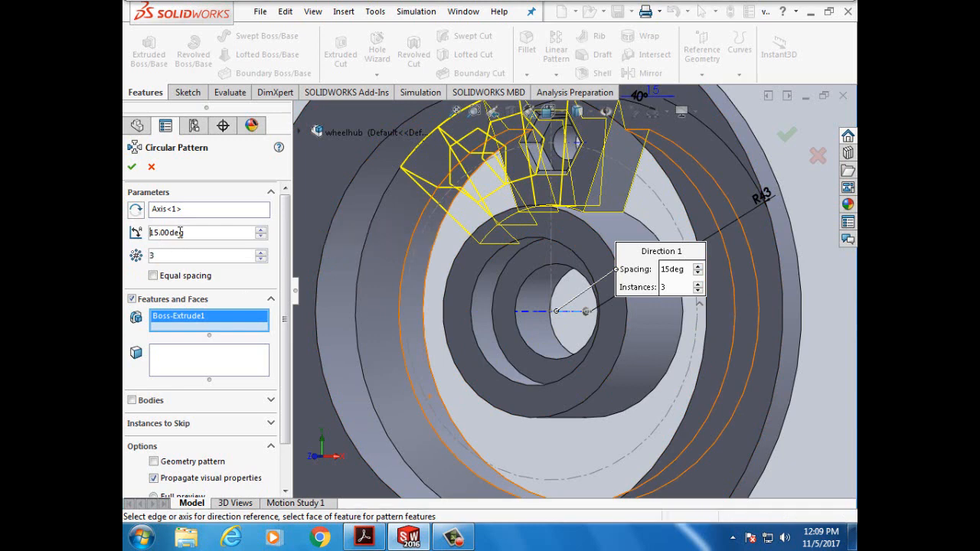
key(Right)
key(Right)
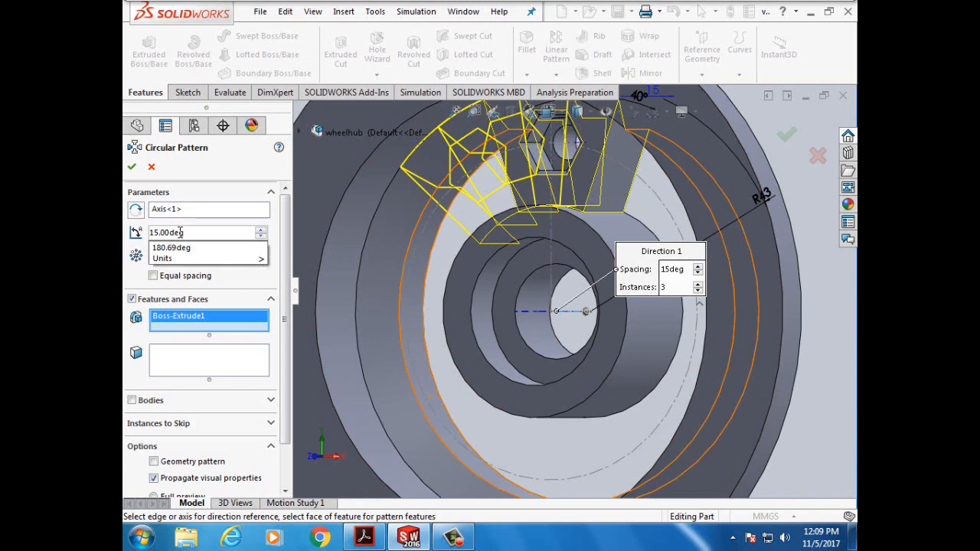
key(BackSpace)
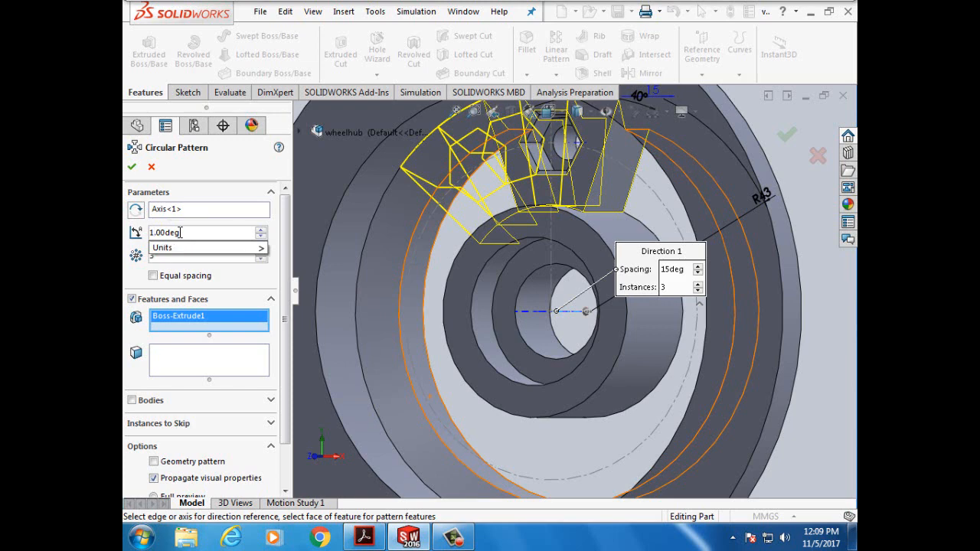
text(29)
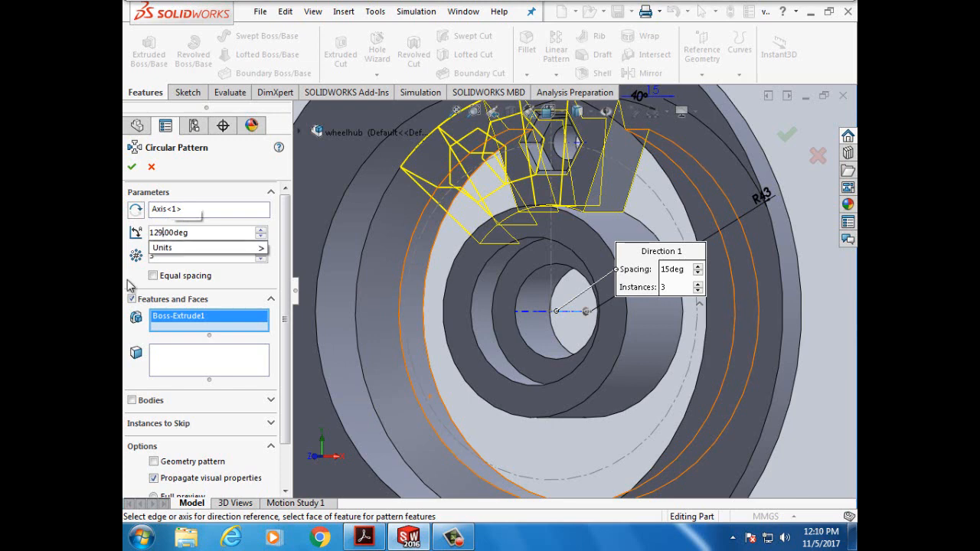
key(BackSpace)
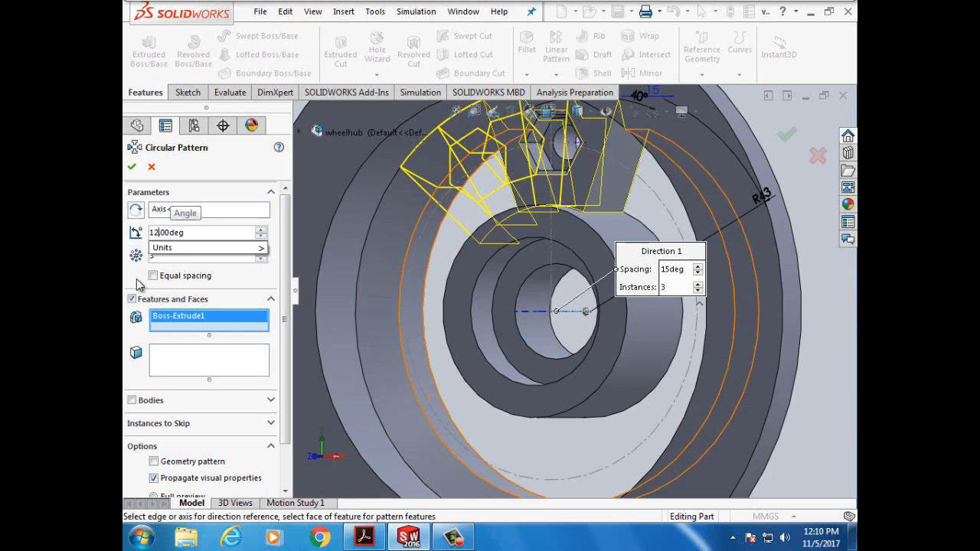
text(0)
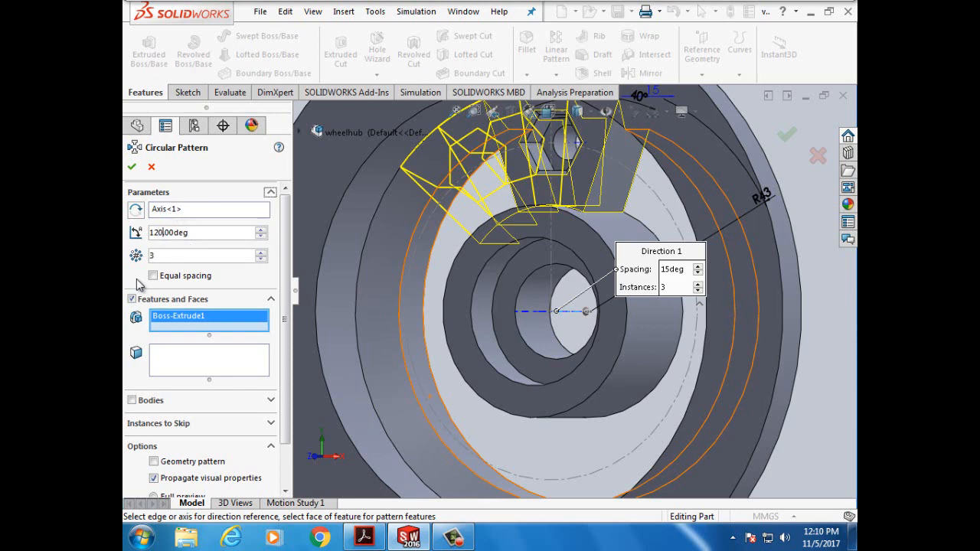
click(137, 280)
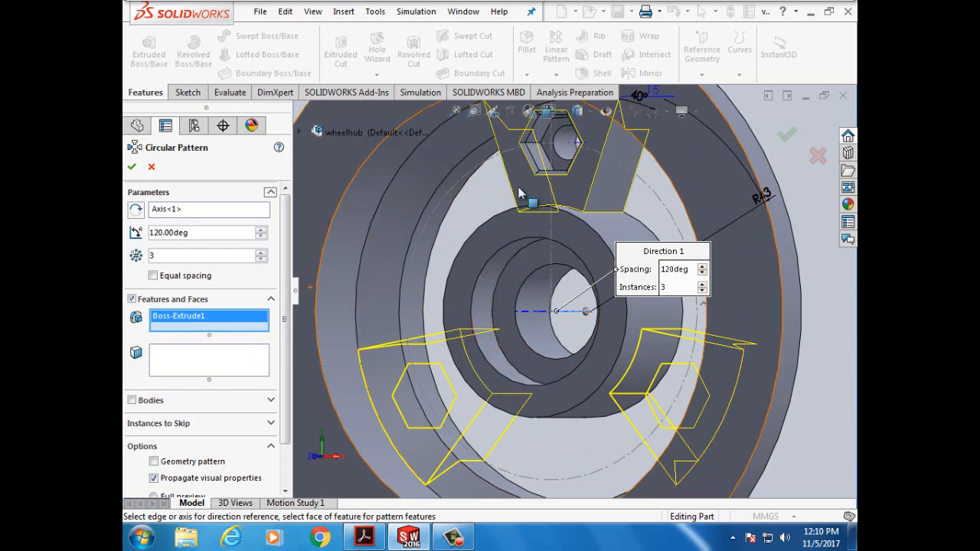
- Add M6 Clearance Hole1, HexCut and Chamfer1 to the pattern's features
click(558, 145)
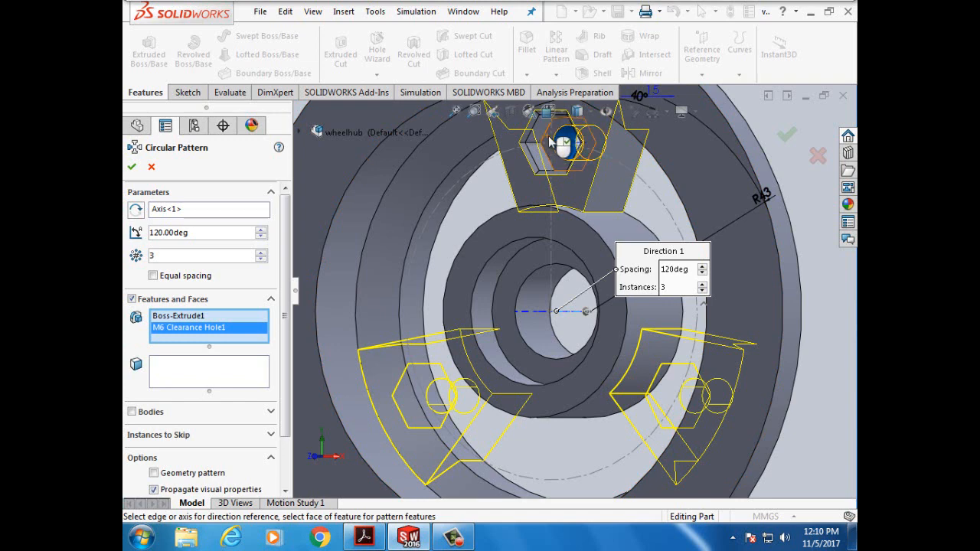
click(548, 136)
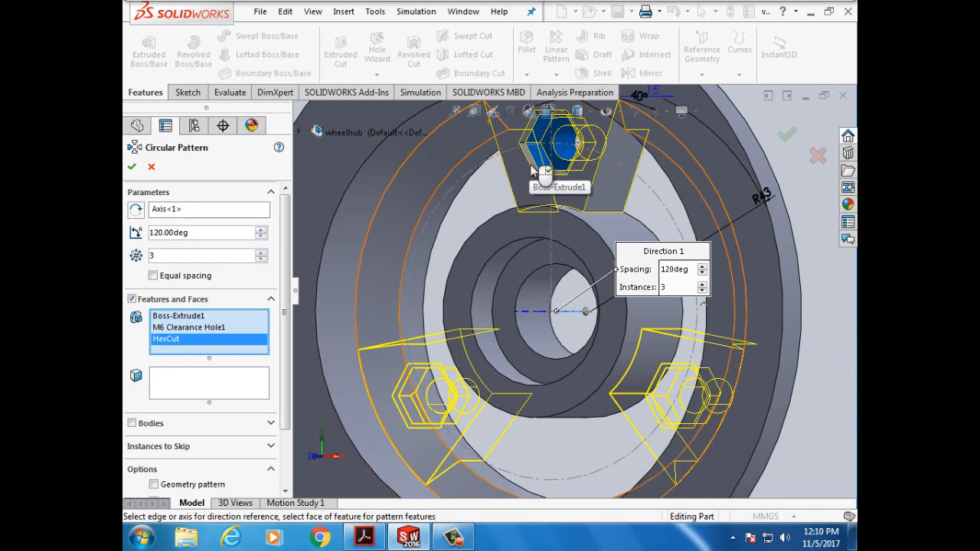
scroll(534, 169, down, 3)
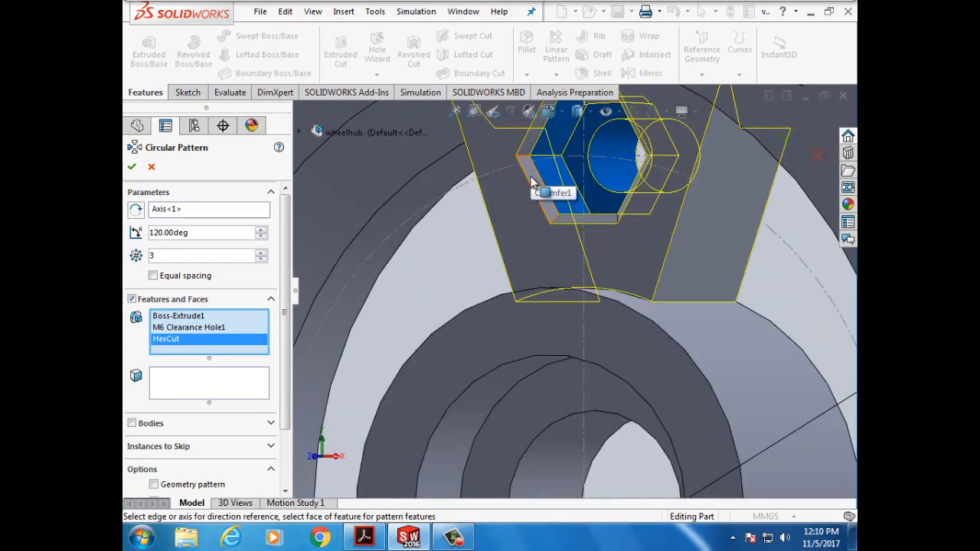
click(528, 165)
scroll(556, 184, up, 3)
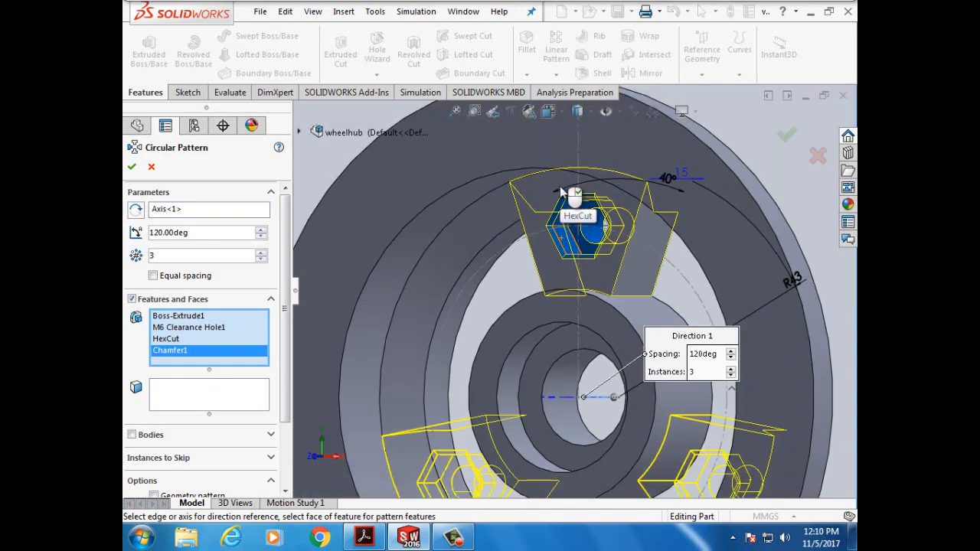
scroll(563, 191, up, 1)
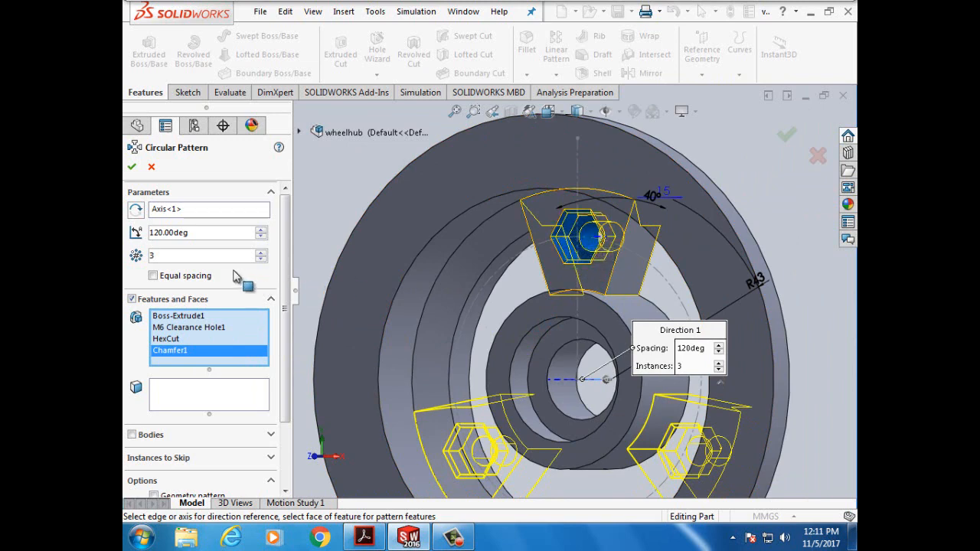
- Create CirPattern1 and rotate the view to inspect the three spokes
click(132, 168)
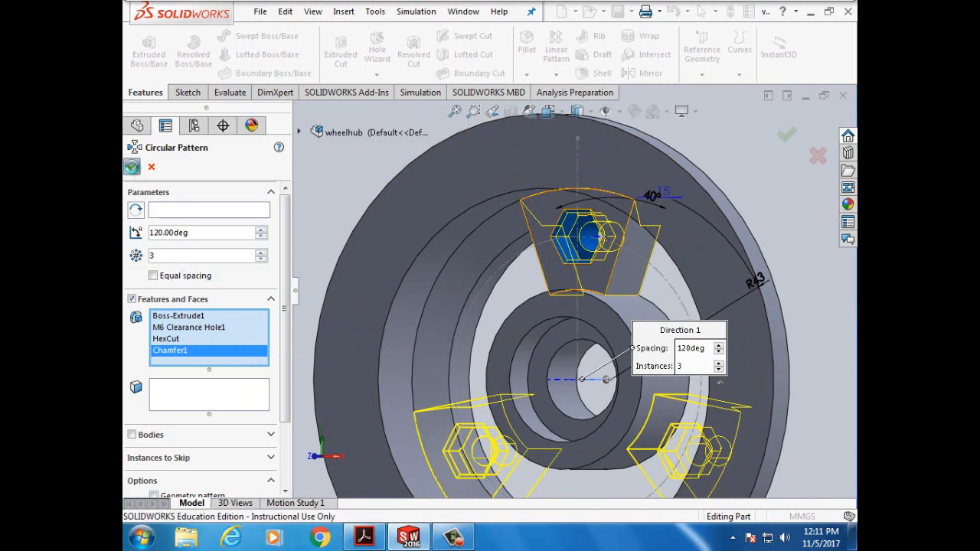
click(803, 276)
key(Left)
key(Left)
key(Left)
key(Left)
key(Left)
key(Left)
key(Left)
key(Left)
key(Left)
key(Left)
key(Left)
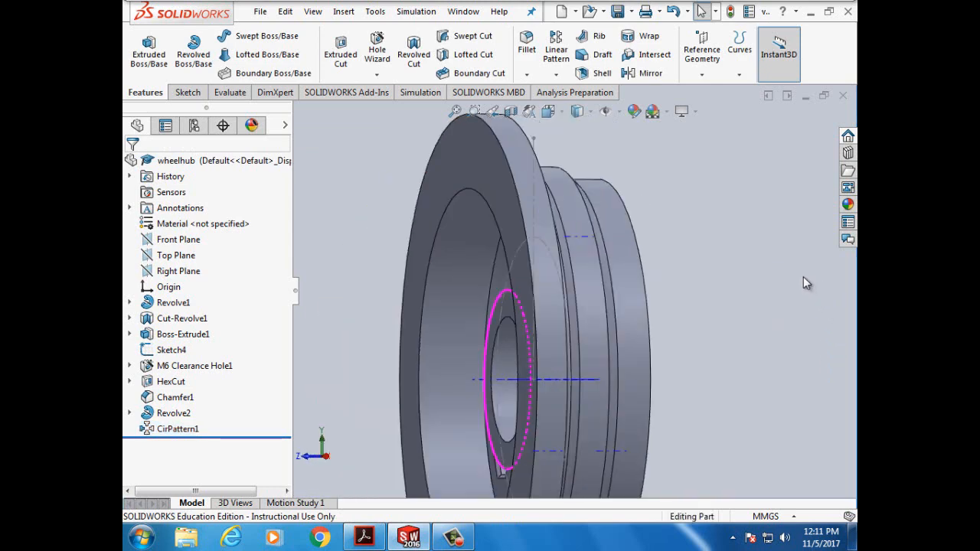
key(Left)
key(Left)
key(Left)
key(Left)
key(Left)
key(Left)
key(Left)
key(Left)
key(Left)
key(Left)
key(Left)
key(Left)
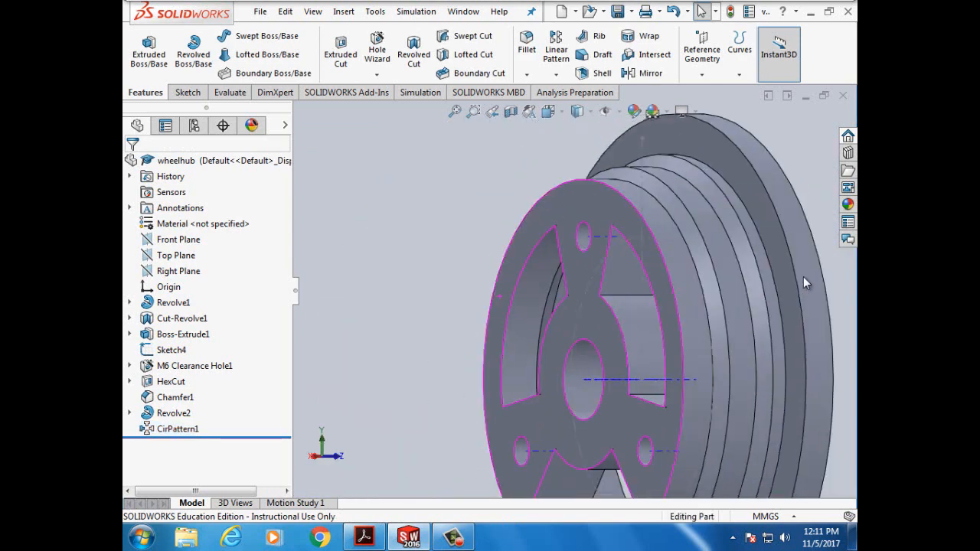
key(Left)
key(Left)
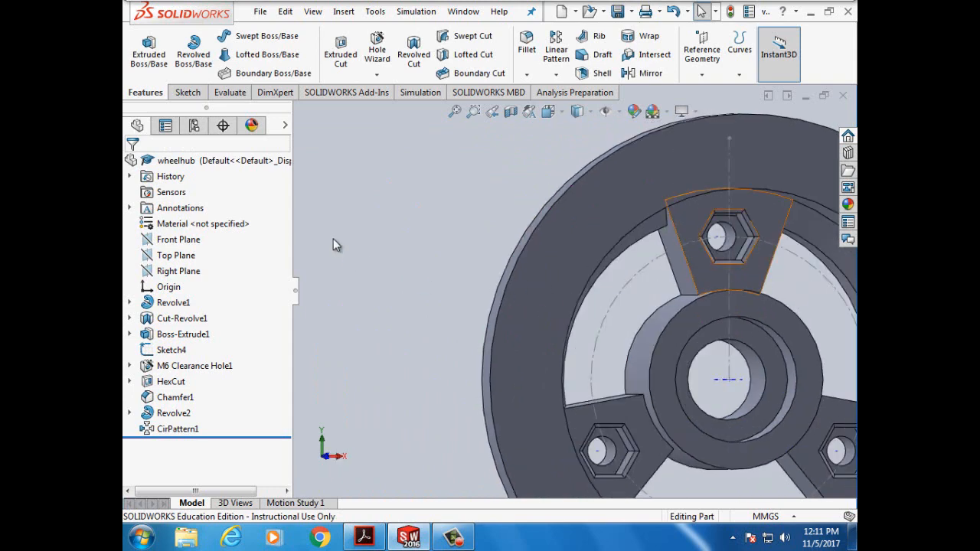
- Save the wheel hub part and return to the tutorial PDF
click(261, 13)
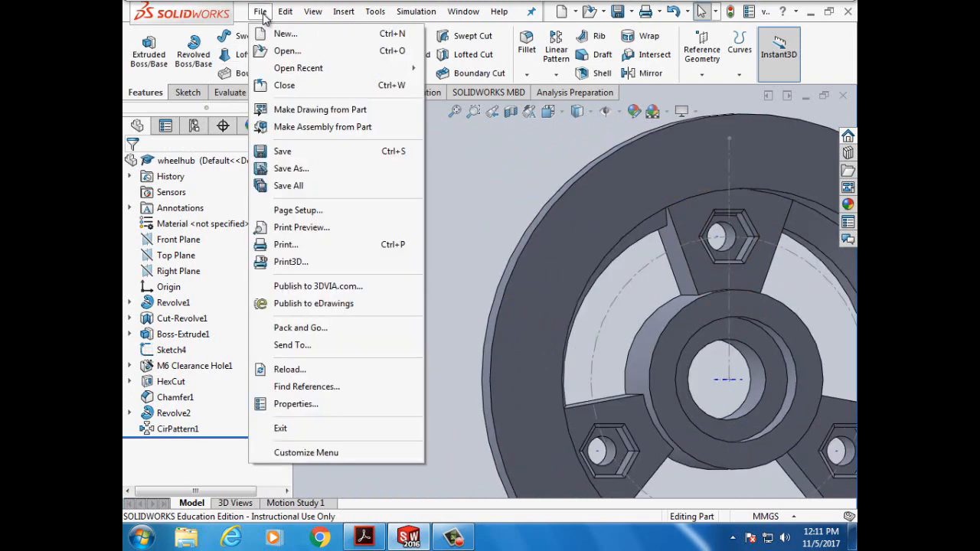
click(281, 151)
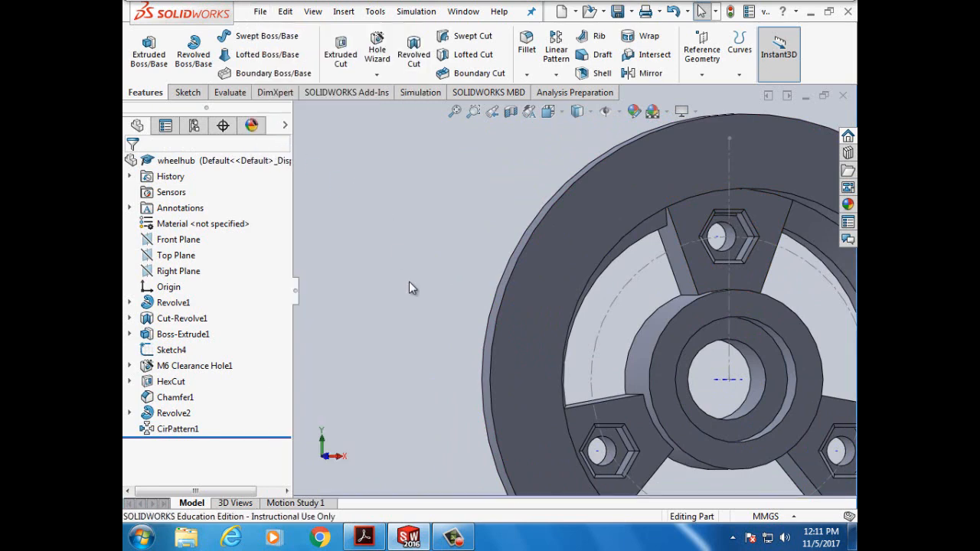
click(364, 537)
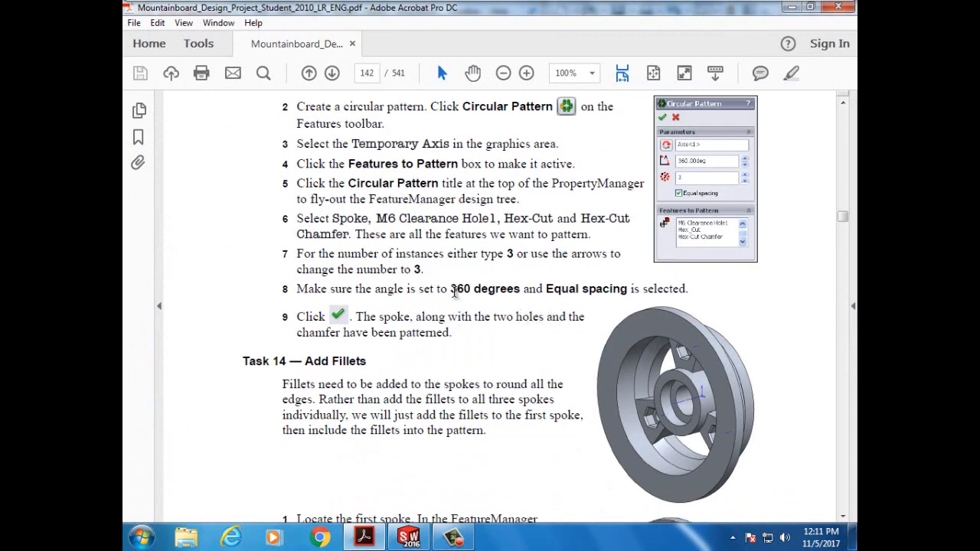
- Read ahead to page 143's 4 mm and 2 mm fillet steps, then return to the wheelhub part
drag(451, 288, 521, 289)
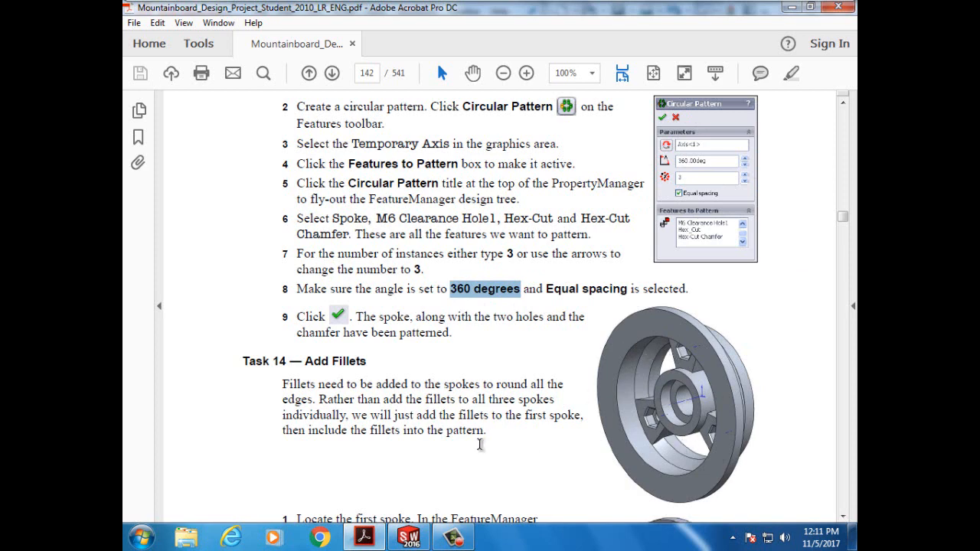
scroll(498, 460, down, 5)
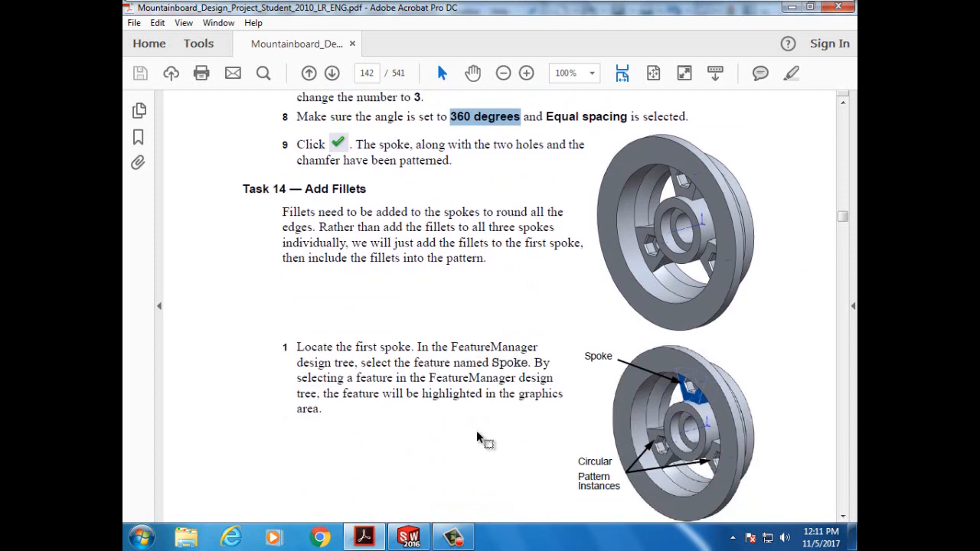
scroll(478, 435, down, 1)
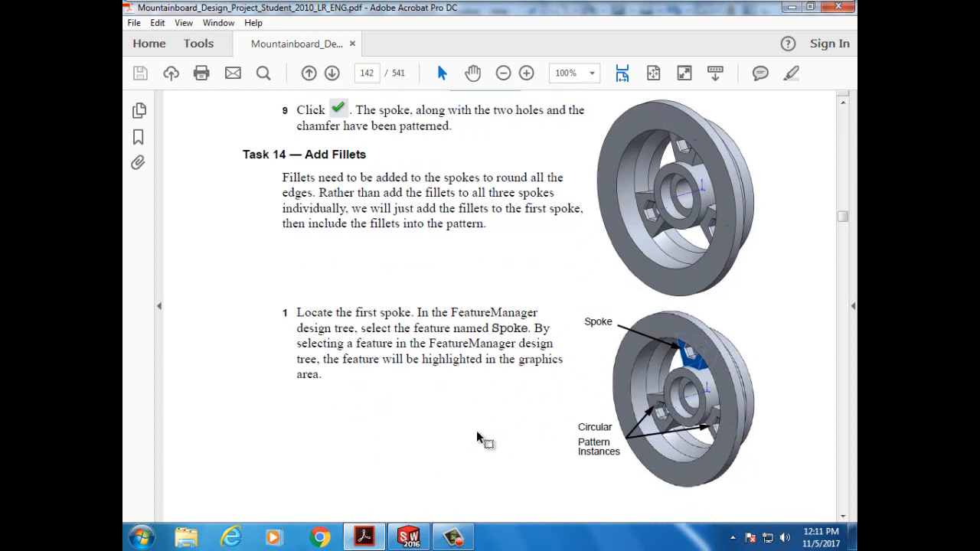
scroll(478, 436, down, 14)
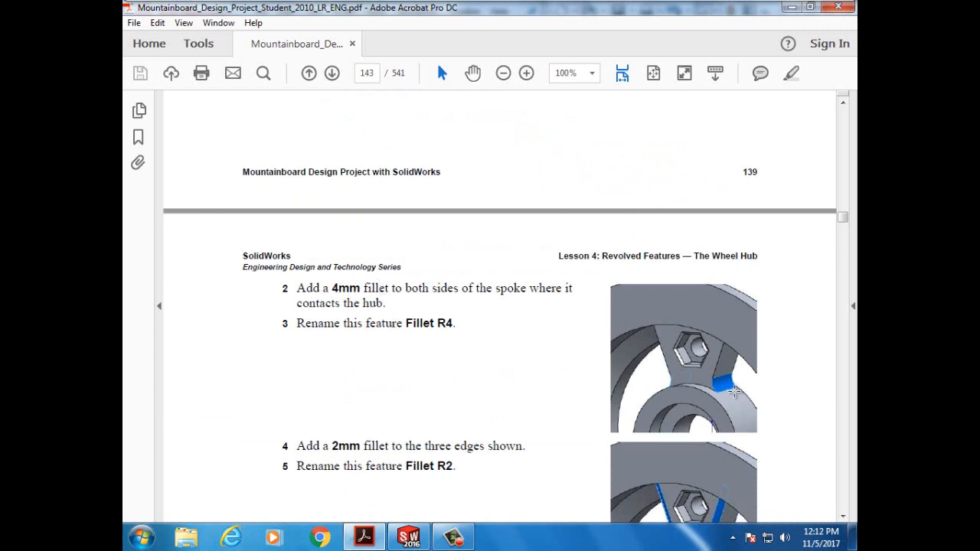
scroll(539, 399, down, 2)
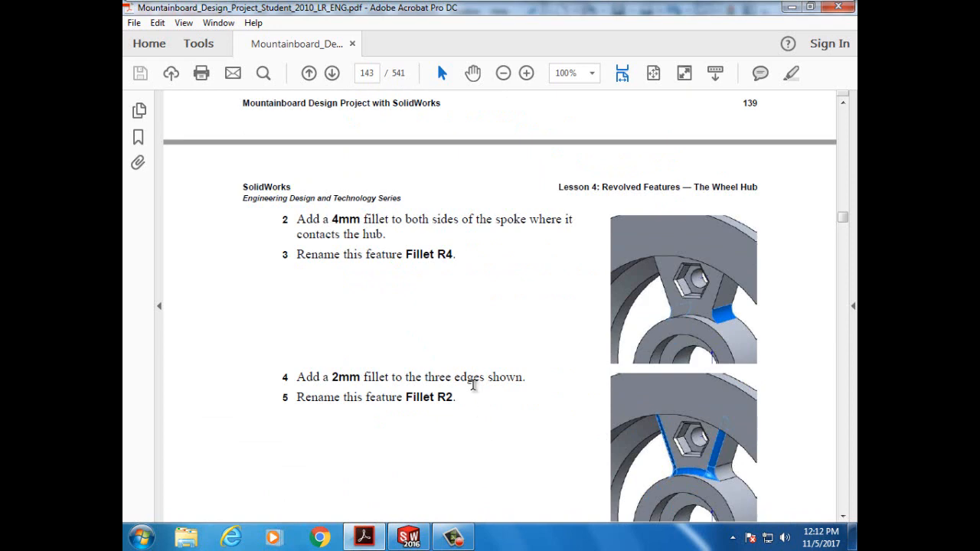
click(410, 537)
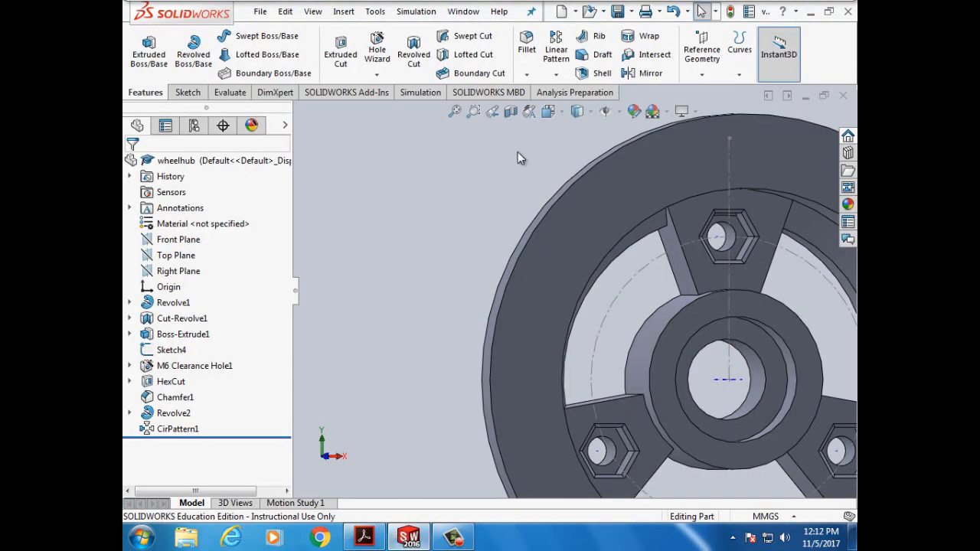
- Start a fillet with a 4 mm radius
click(527, 46)
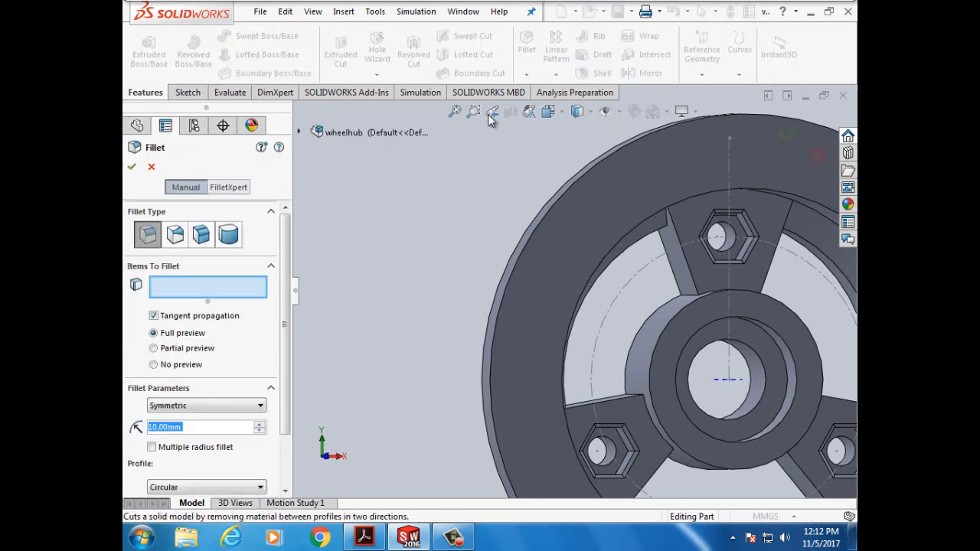
click(160, 427)
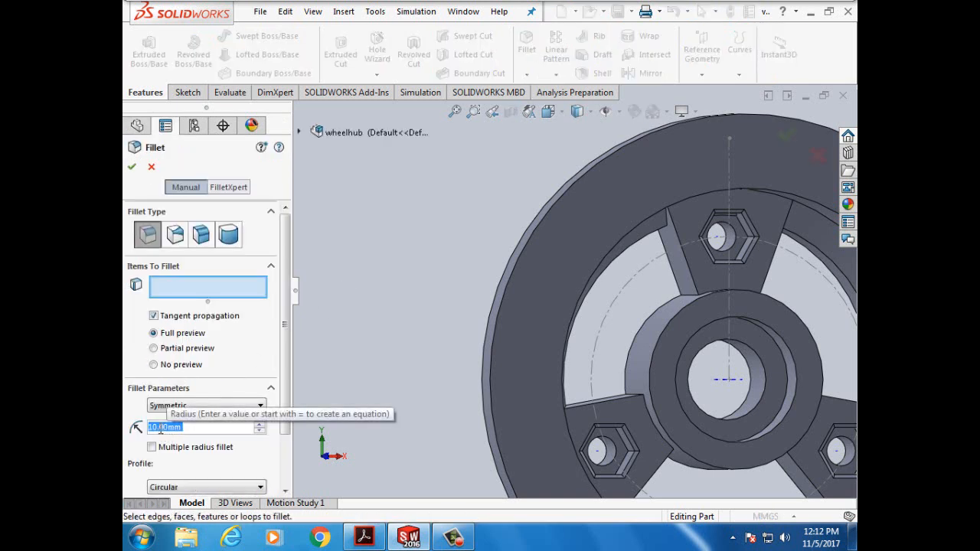
drag(158, 427, 149, 430)
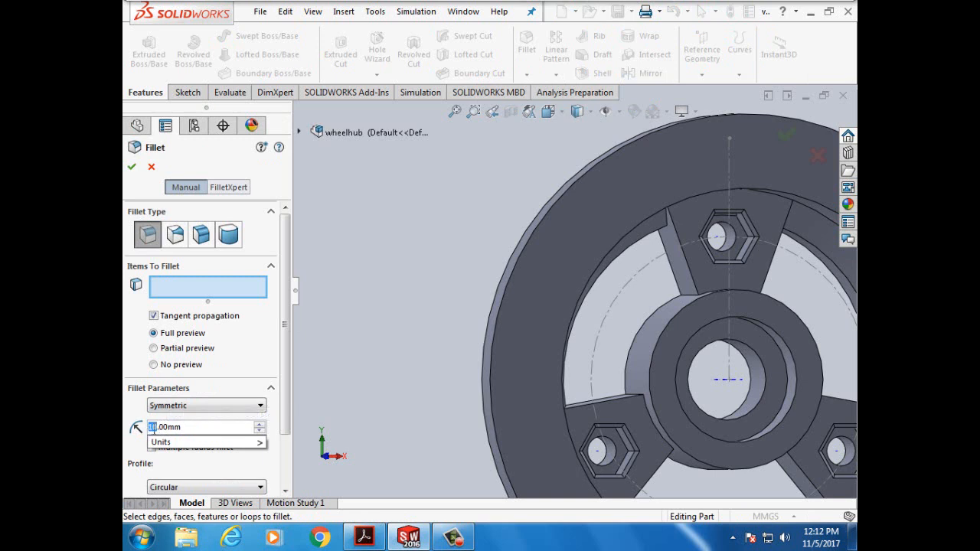
text(4)
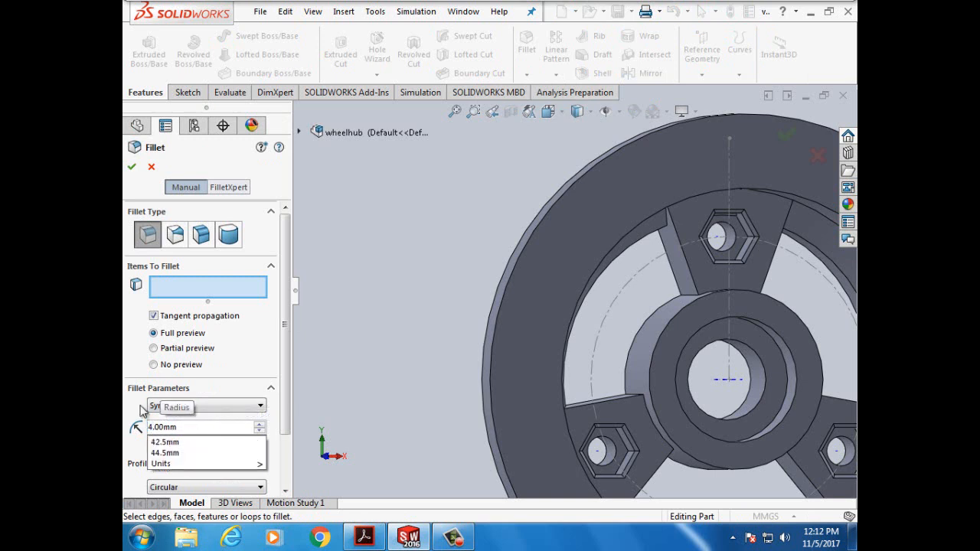
key(Return)
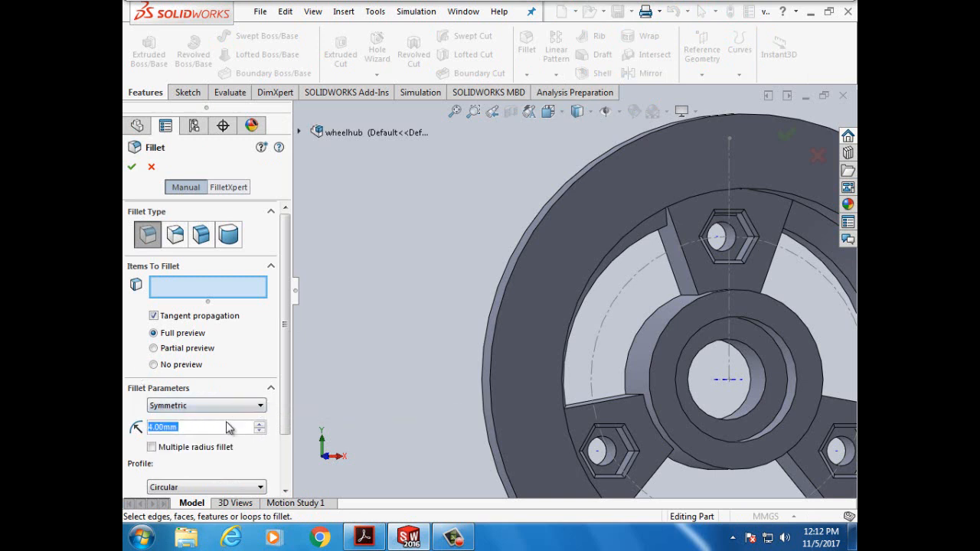
drag(285, 386, 283, 346)
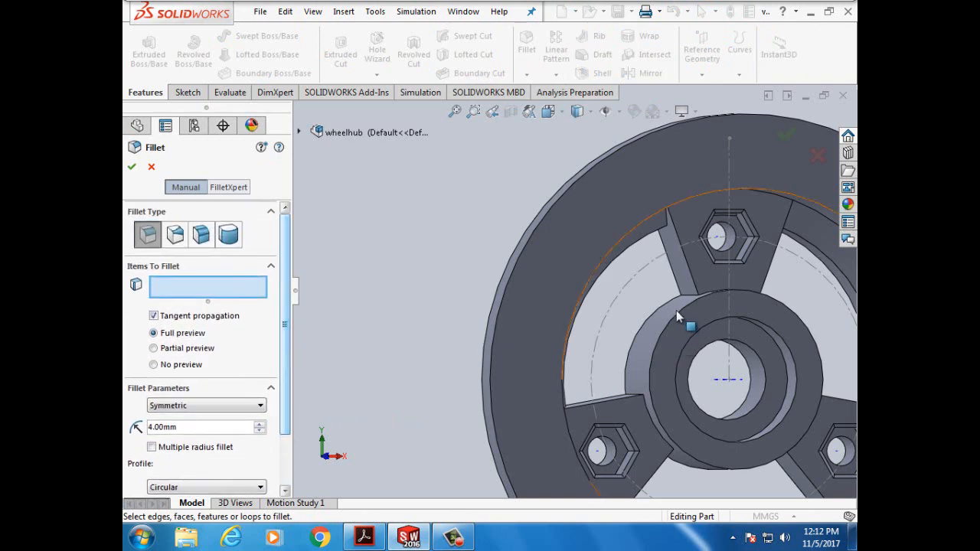
scroll(678, 298, down, 2)
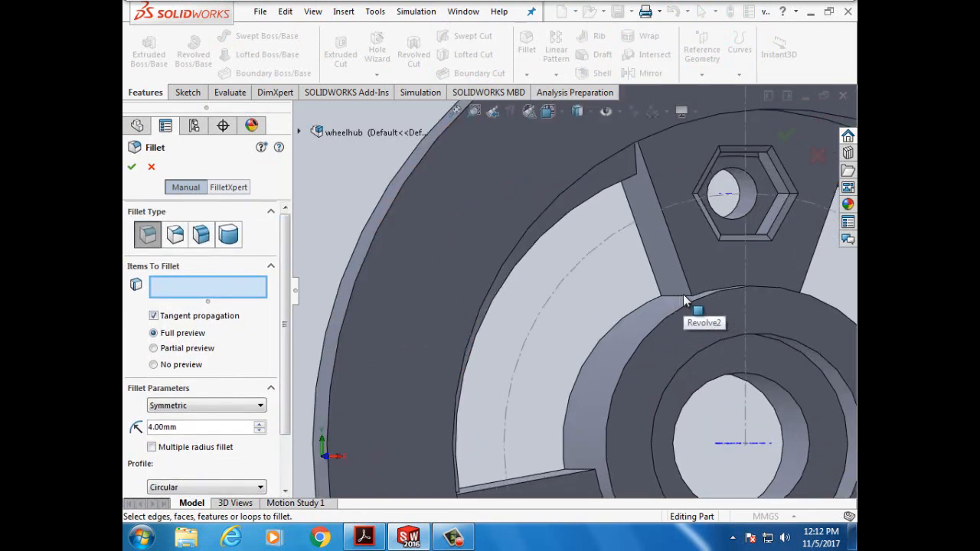
- Select the first three spoke-to-hub edges, rotating the model between spokes
click(677, 298)
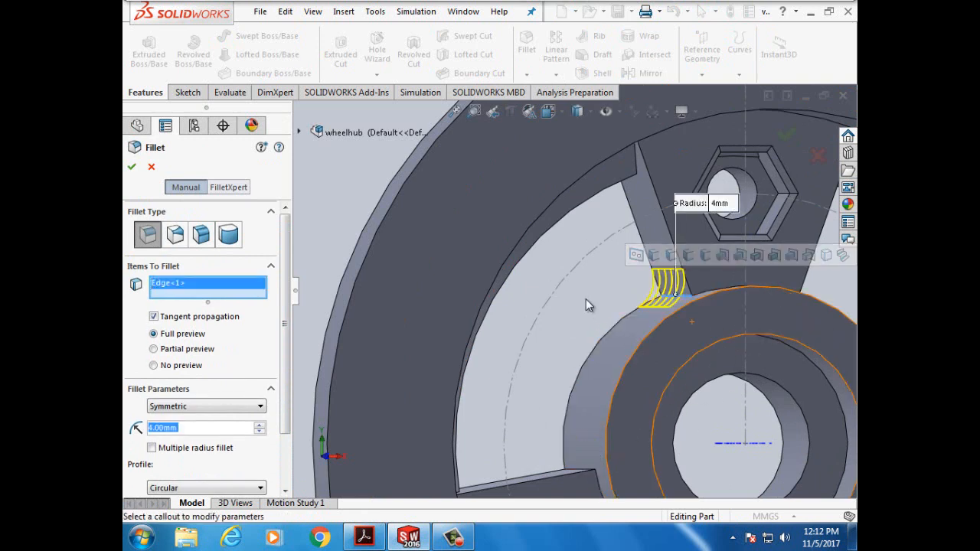
key(Left)
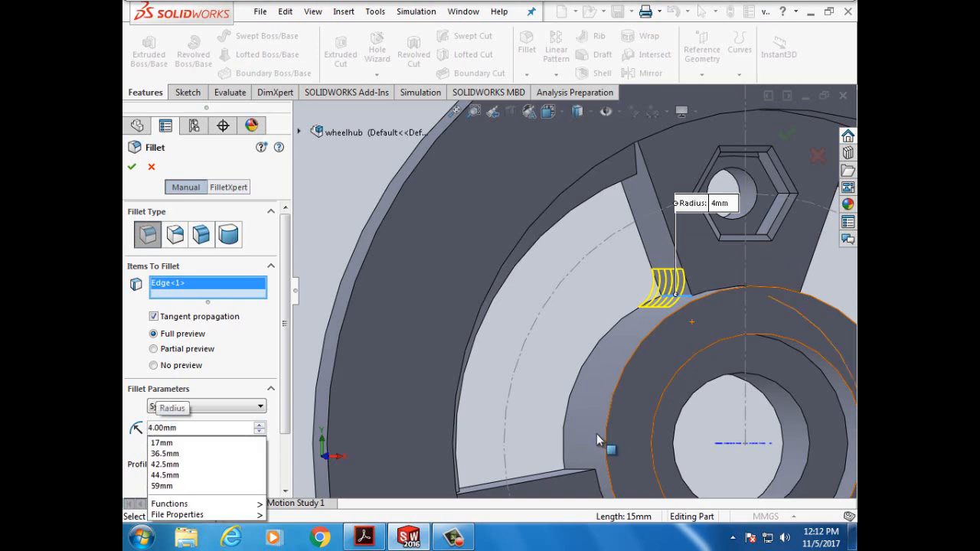
click(580, 470)
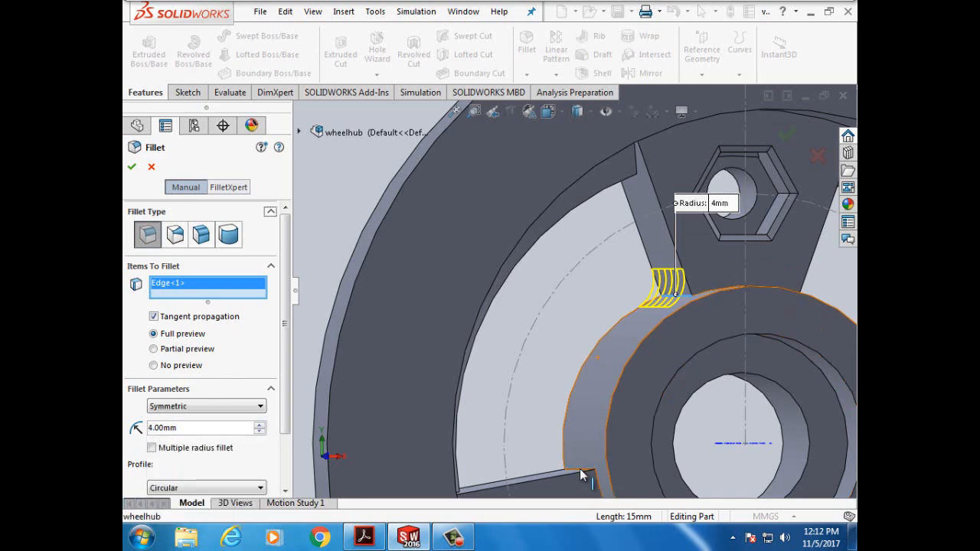
click(580, 468)
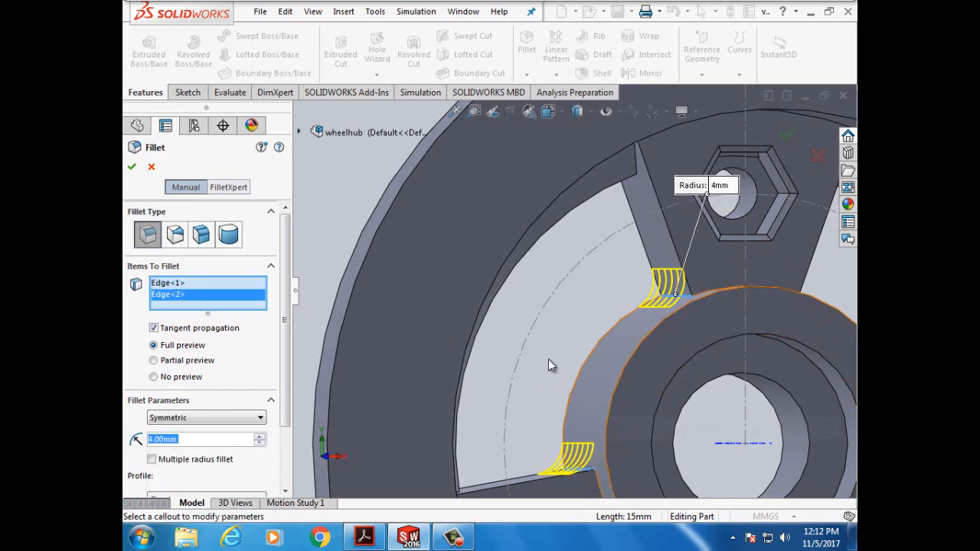
scroll(548, 360, up, 5)
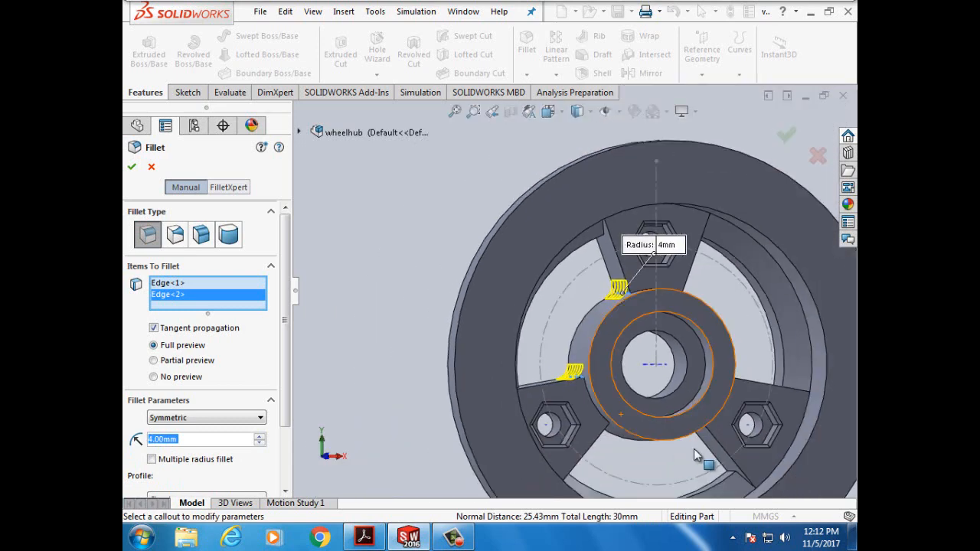
scroll(701, 456, down, 2)
key(Left)
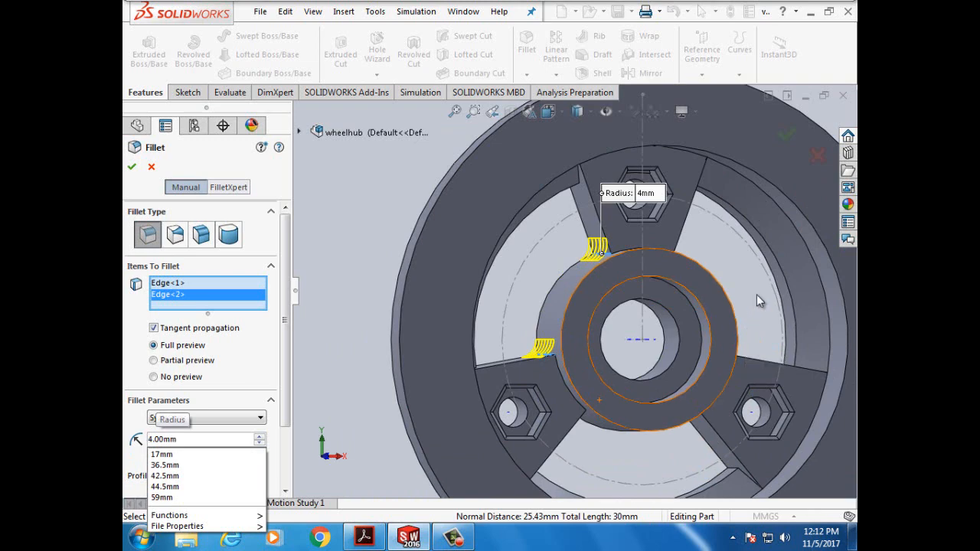
click(757, 295)
key(Left)
key(Left)
key(Left)
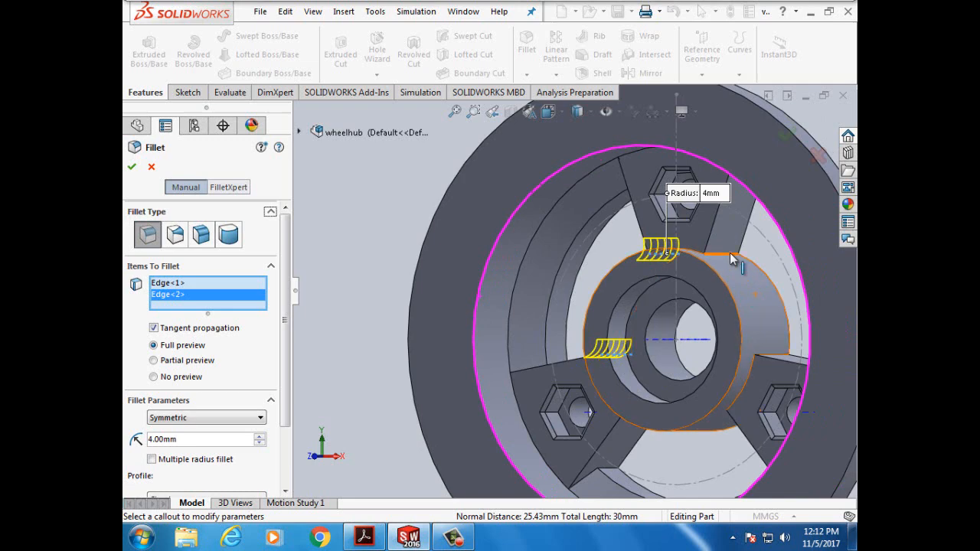
click(731, 257)
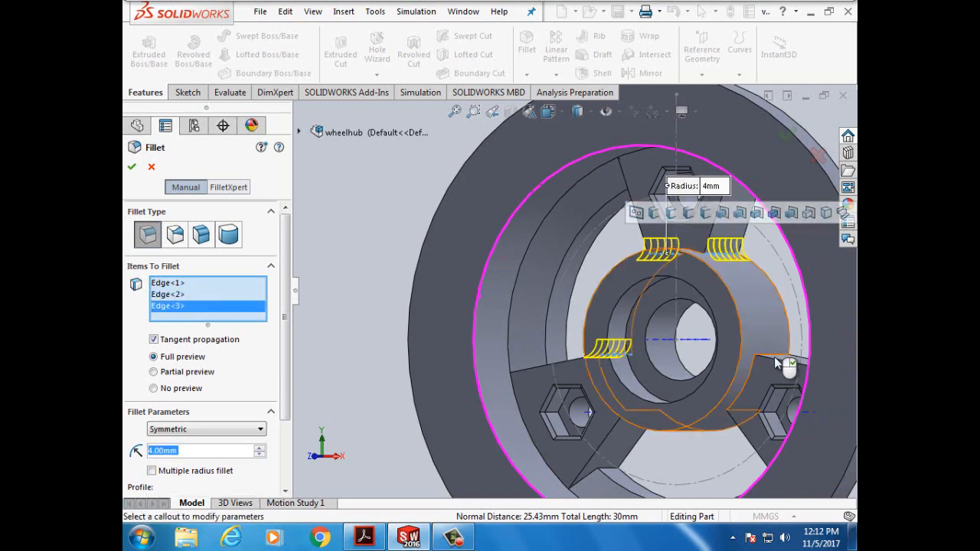
- Add the remaining three spoke-to-hub edges and apply the 4 mm fillet as Fillet1
scroll(775, 355, down, 2)
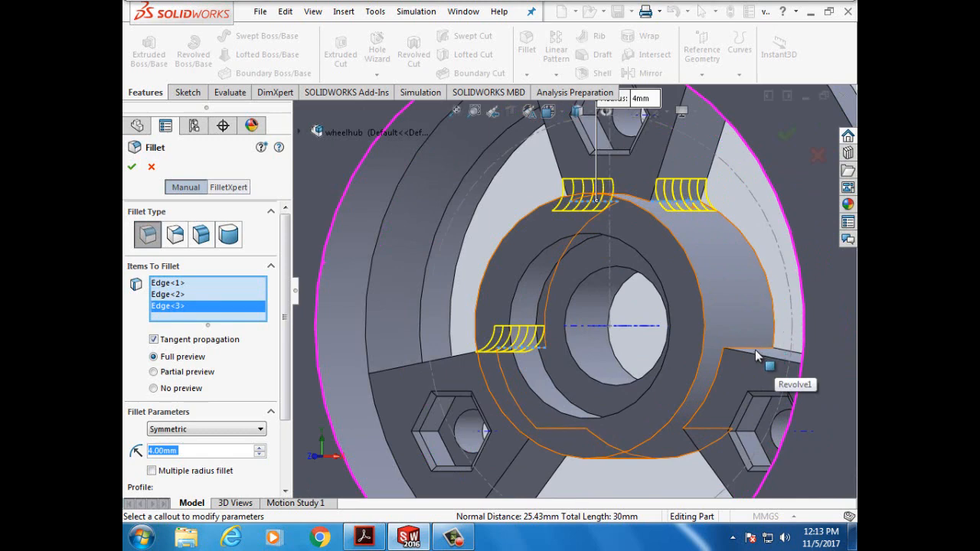
scroll(756, 348, down, 1)
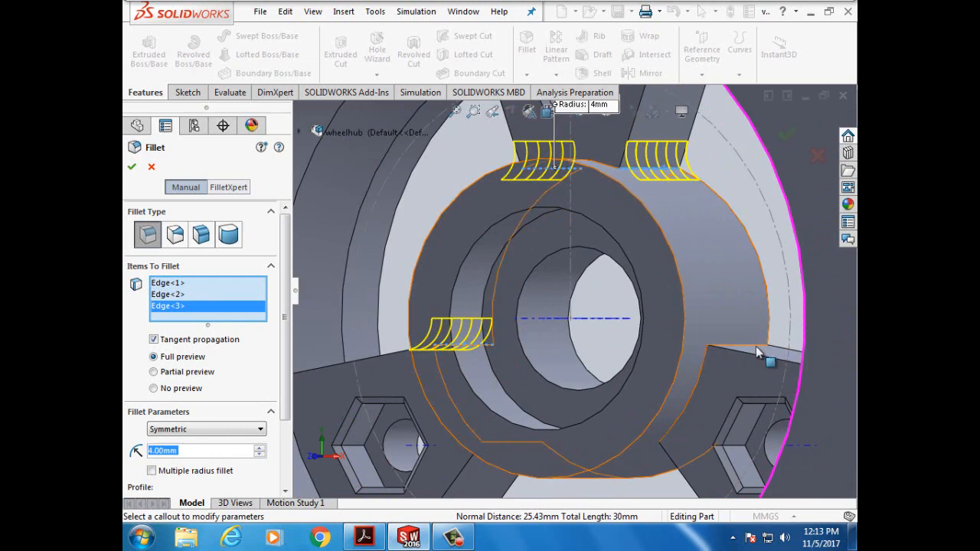
click(756, 346)
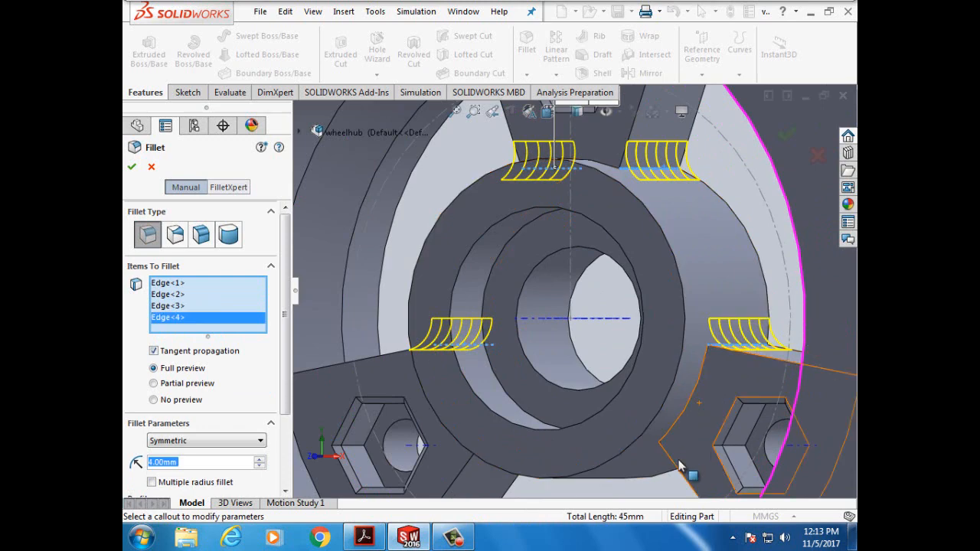
scroll(653, 483, up, 2)
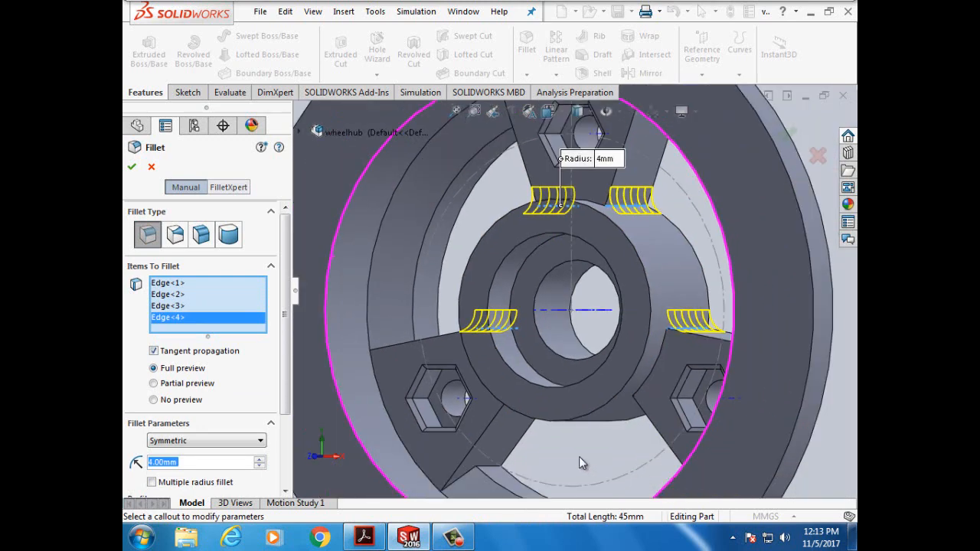
middle_drag(490, 467, 473, 420)
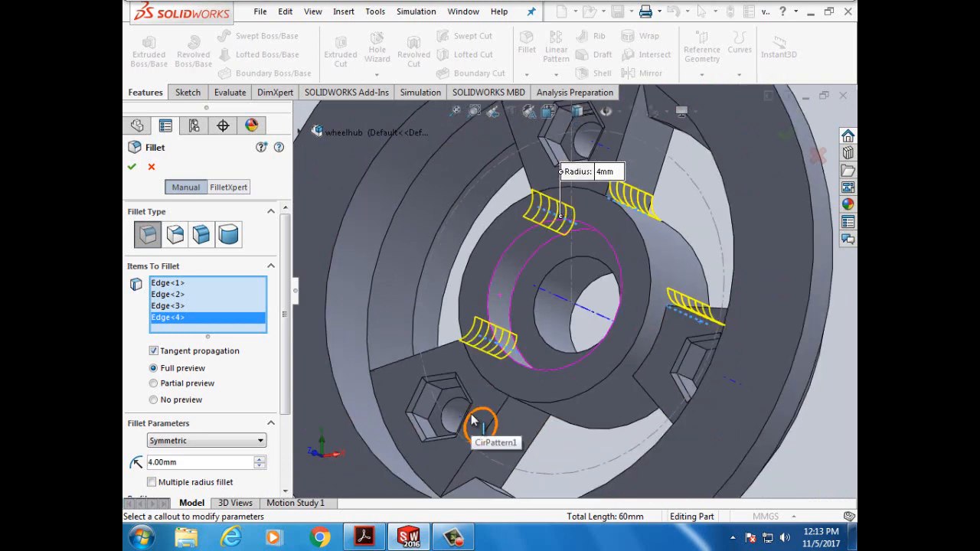
key(Up)
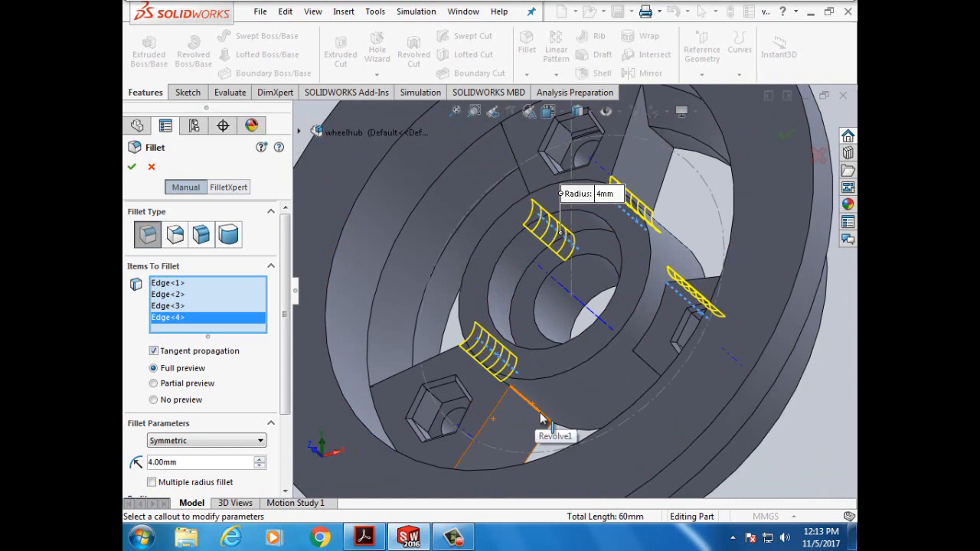
click(544, 421)
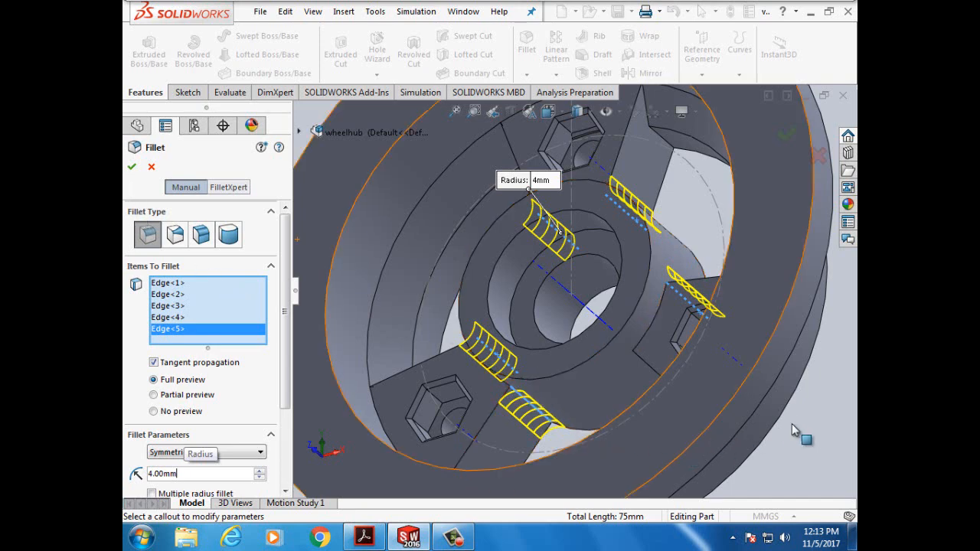
key(Right)
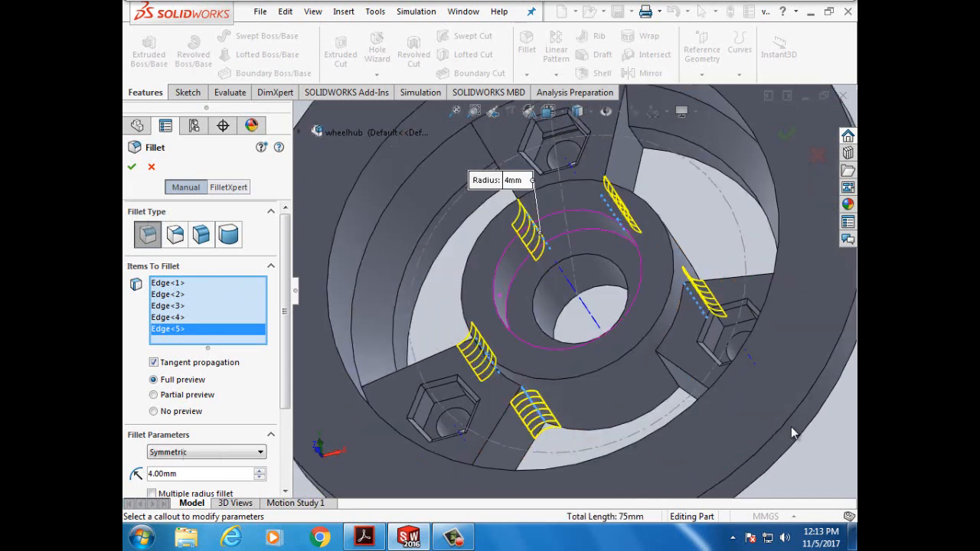
click(668, 375)
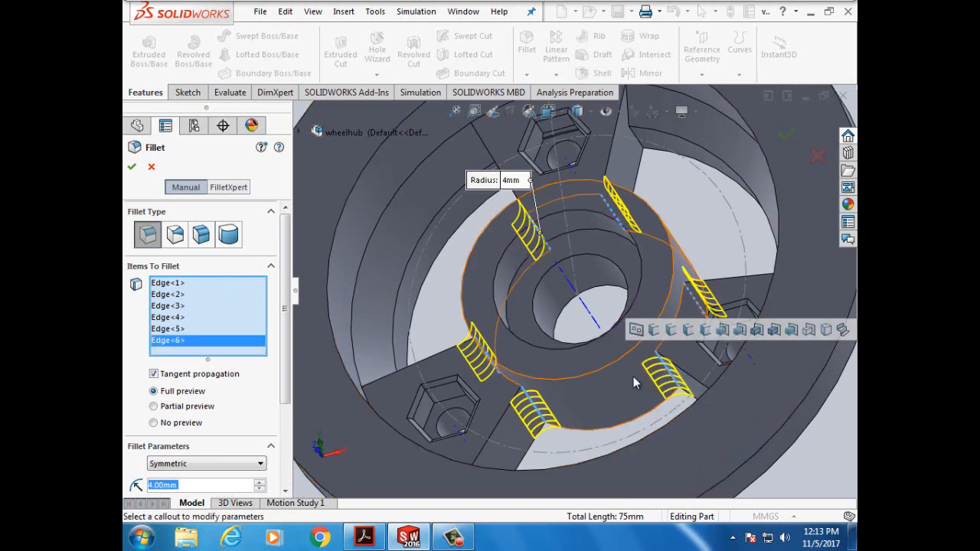
click(131, 169)
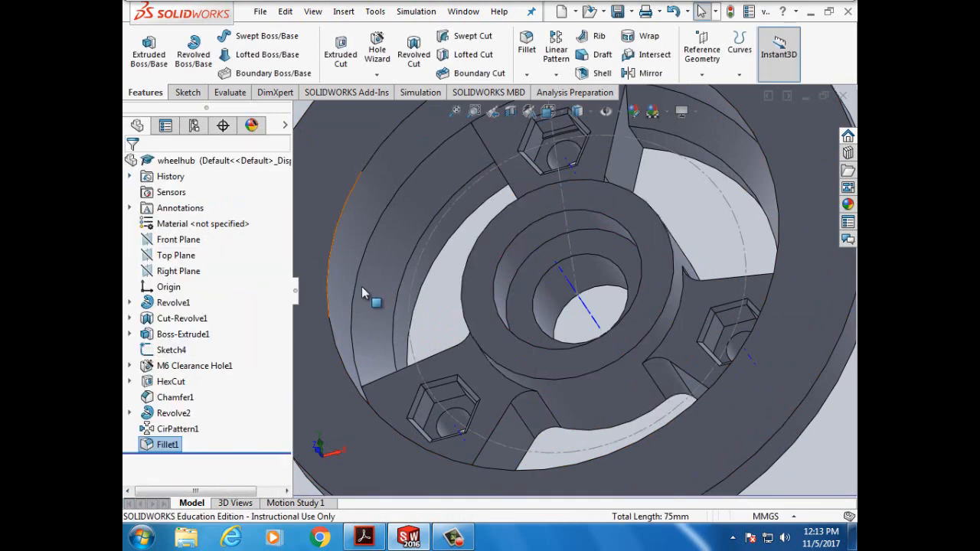
- Deselect Fillet1 and rotate the model to inspect the rounded spoke joints
click(683, 199)
key(Down)
key(Down)
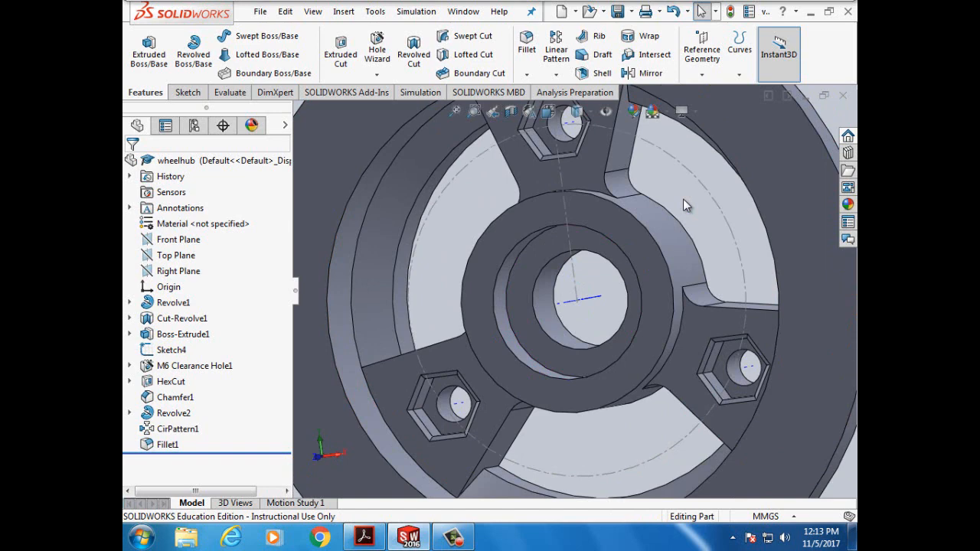
- Check the fillet instructions in the PDF, then return to the wheelhub part
click(365, 538)
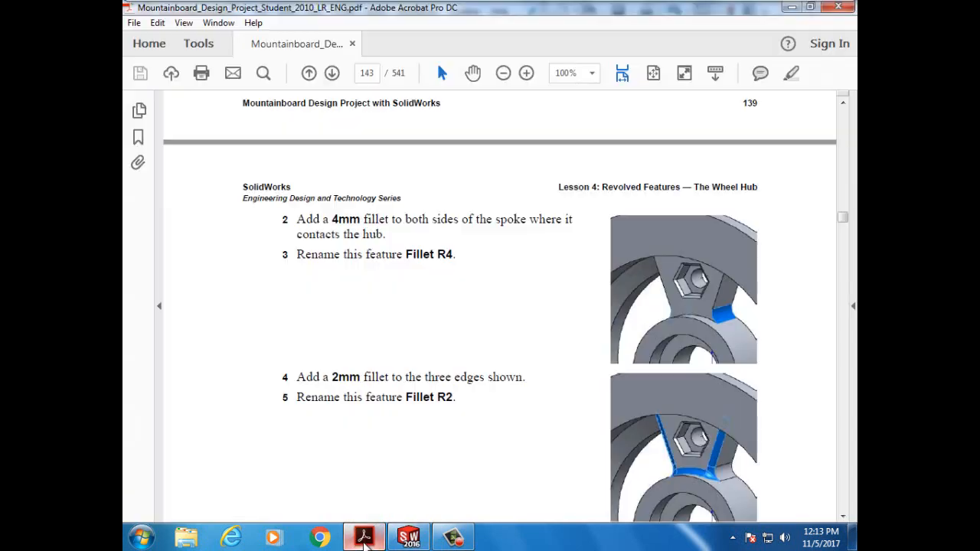
scroll(490, 451, down, 3)
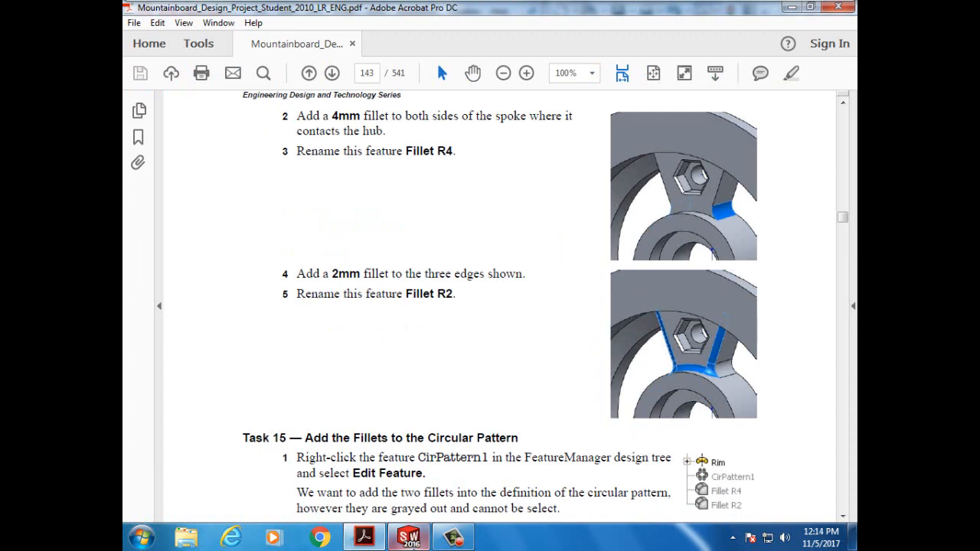
click(414, 542)
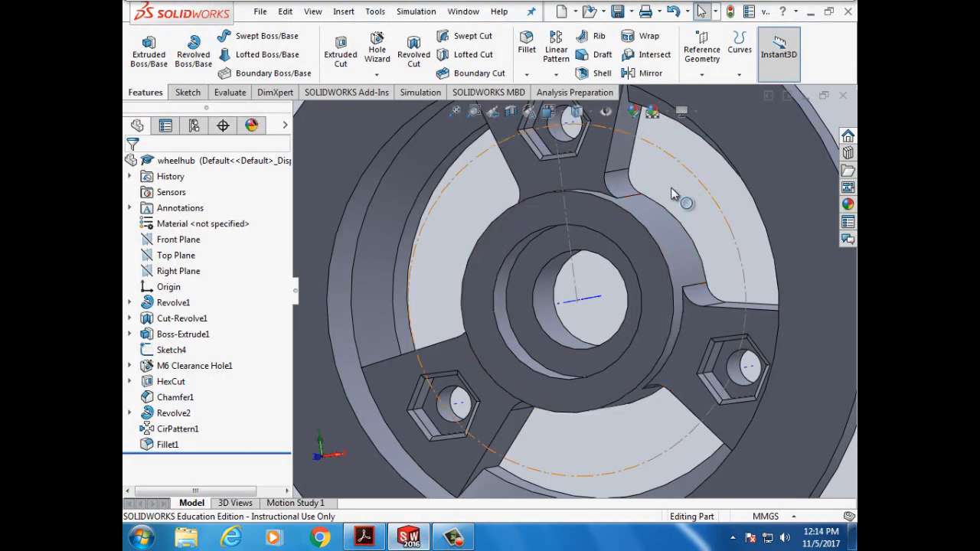
- Start a second fillet with a 2 mm radius
click(527, 47)
click(150, 427)
click(152, 428)
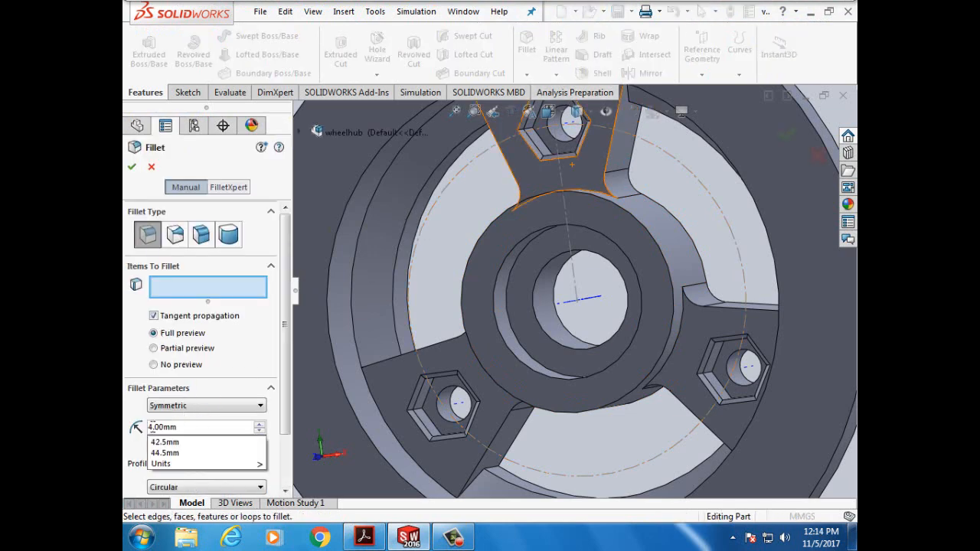
text(10)
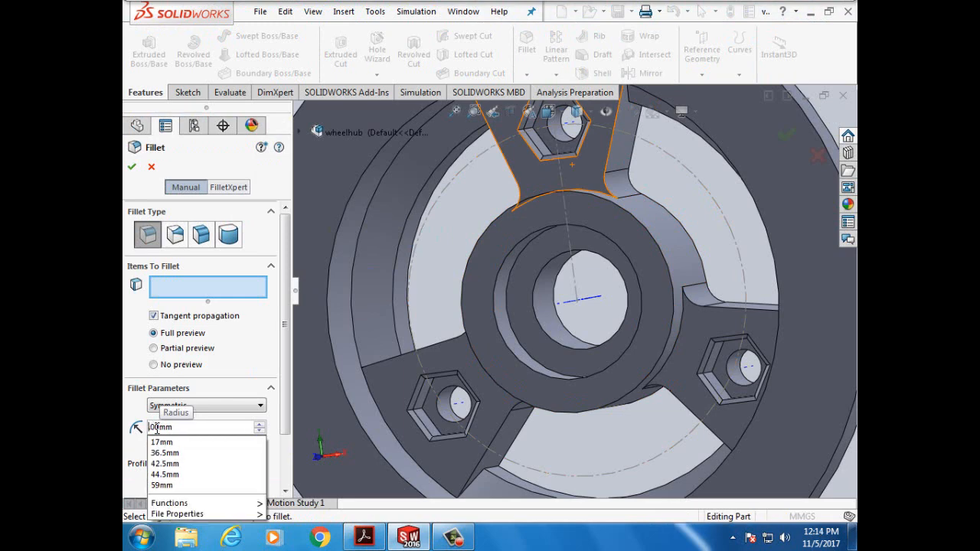
text(2)
click(127, 347)
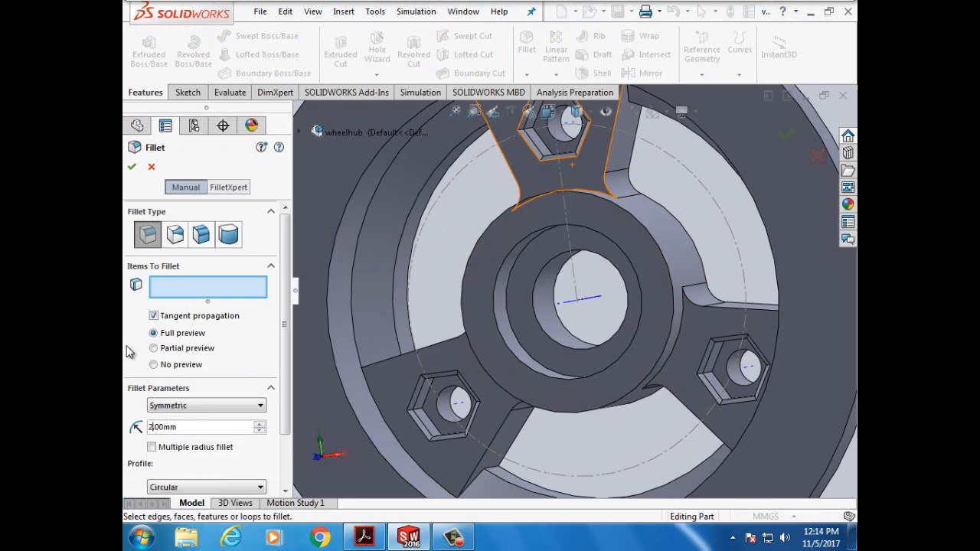
- Select the first three spoke edges, correcting an accidental 12 mm radius back to 2 mm
click(611, 141)
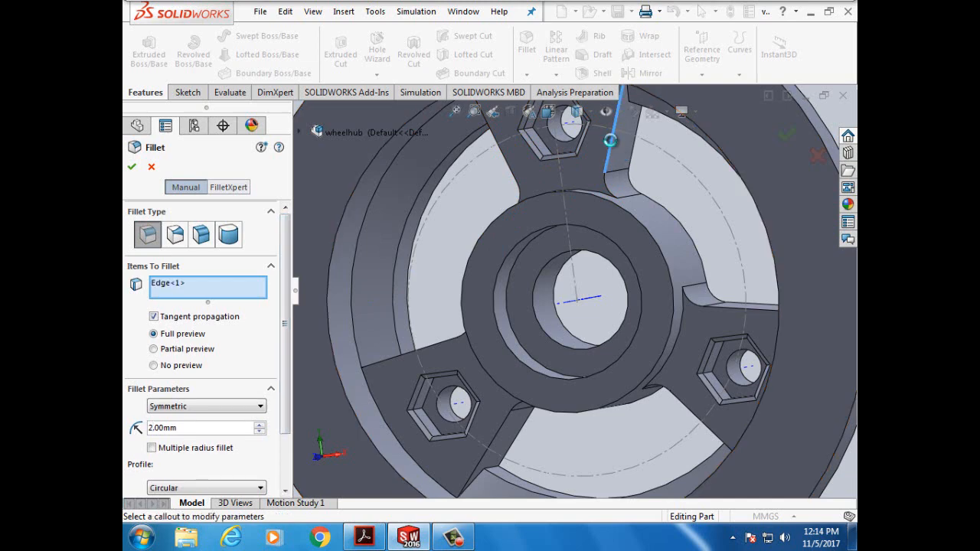
click(735, 308)
scroll(690, 431, down, 2)
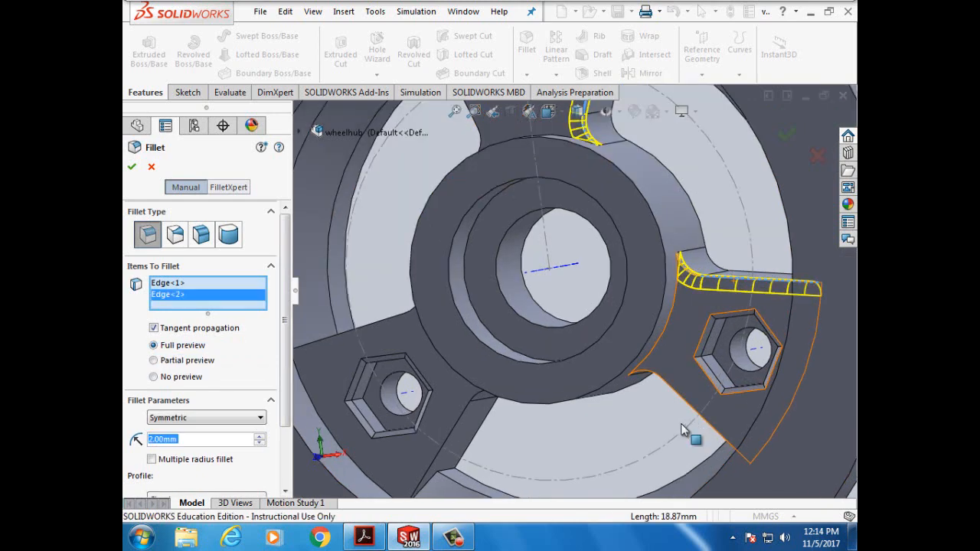
click(452, 430)
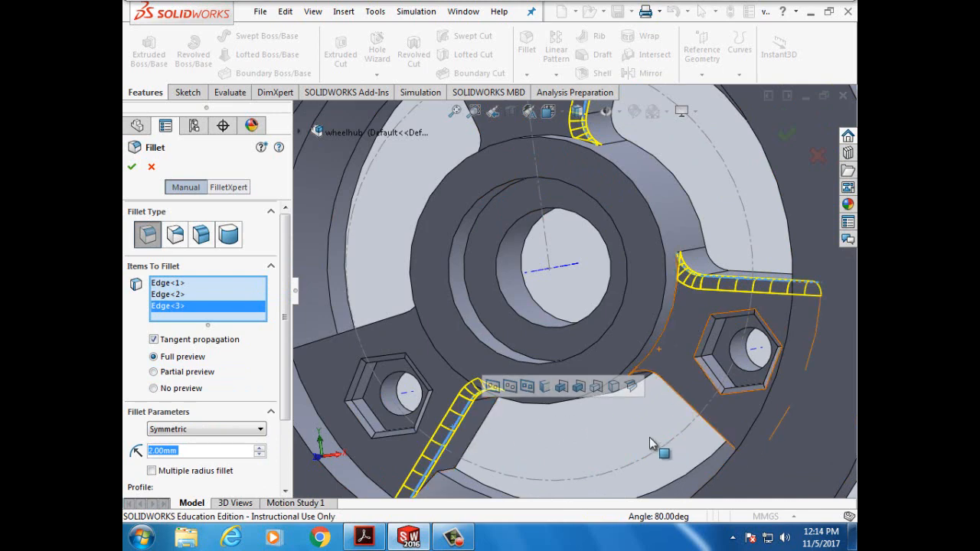
text(12)
key(Return)
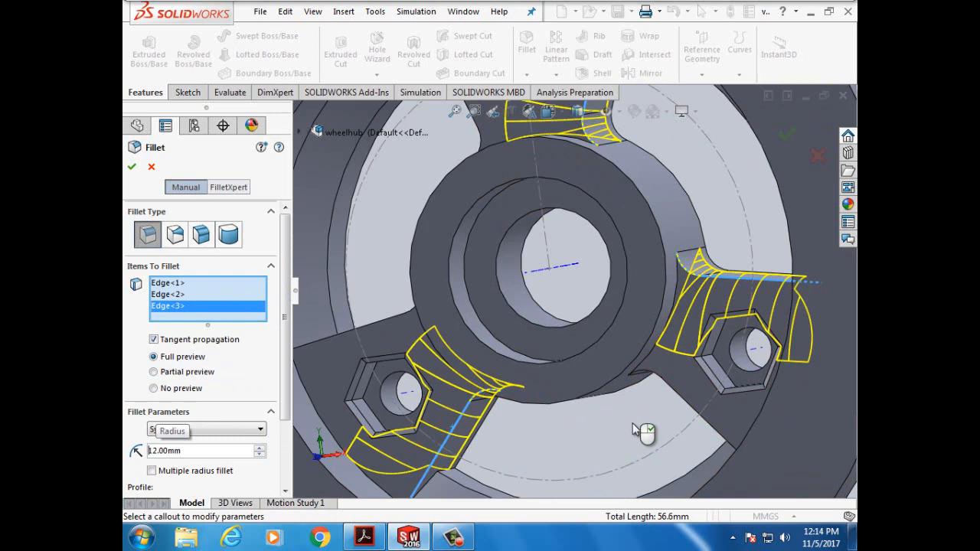
click(153, 452)
key(BackSpace)
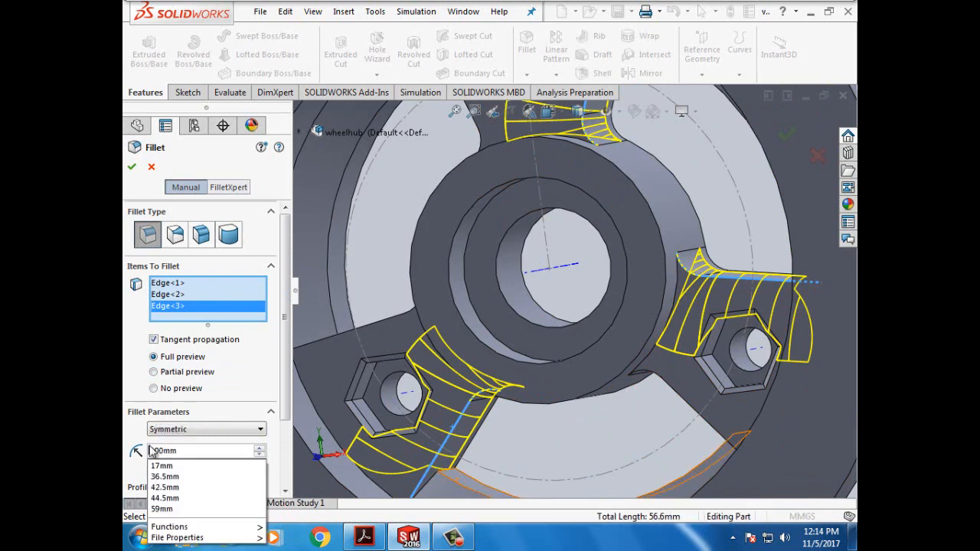
key(Return)
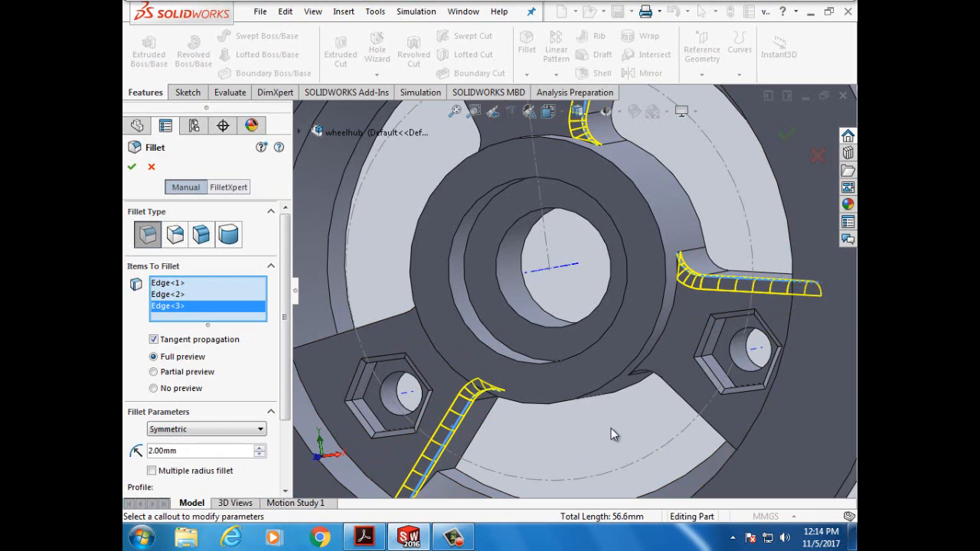
- Add six more spoke and spoke-to-hub edges and apply the 2 mm fillet as Fillet2
click(674, 394)
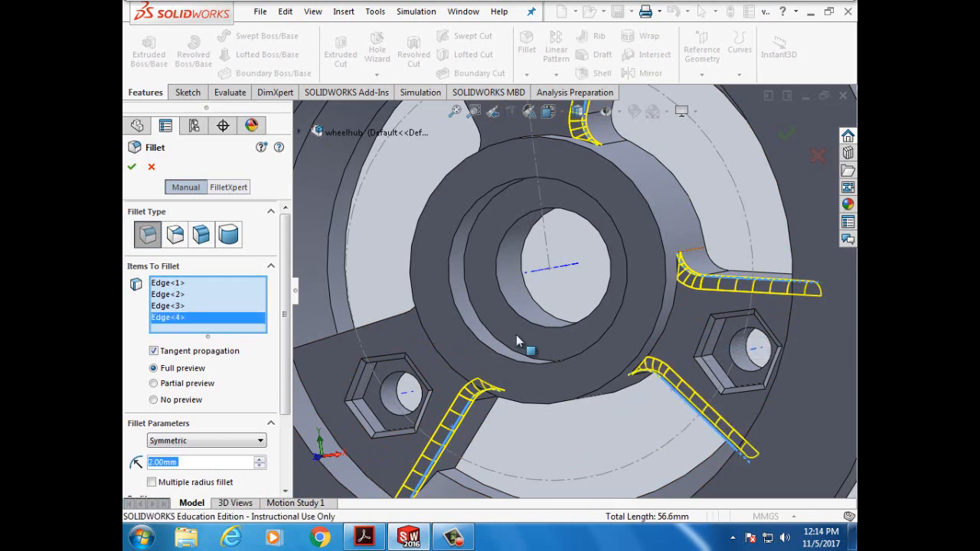
click(382, 319)
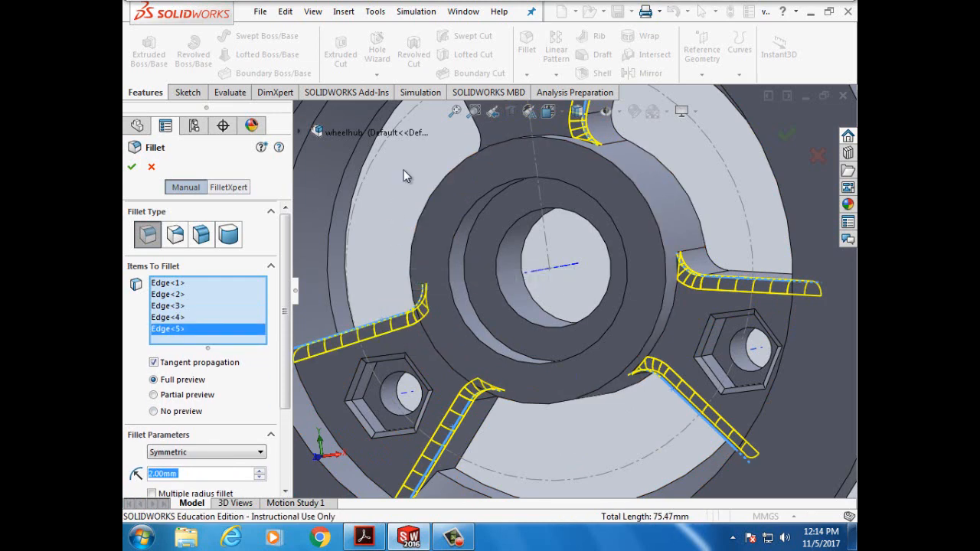
click(478, 124)
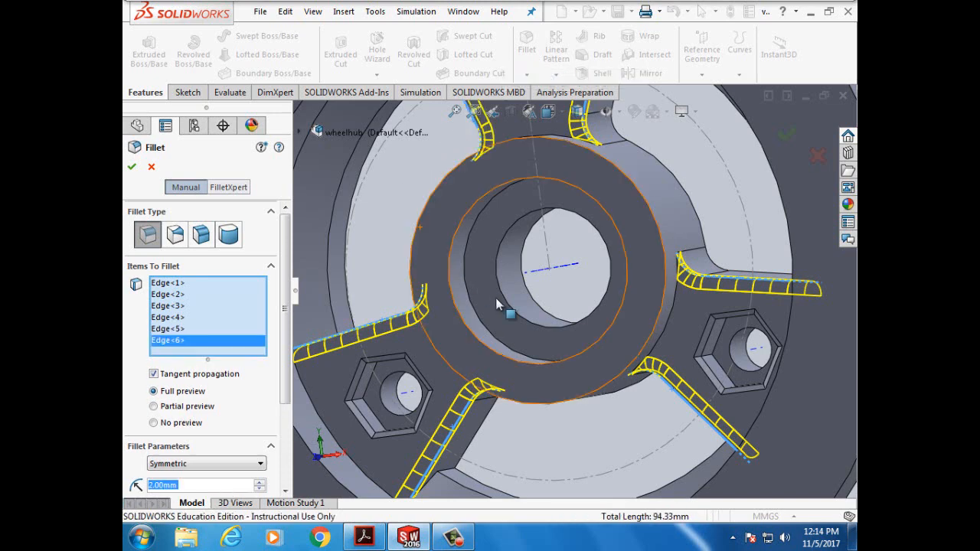
click(669, 326)
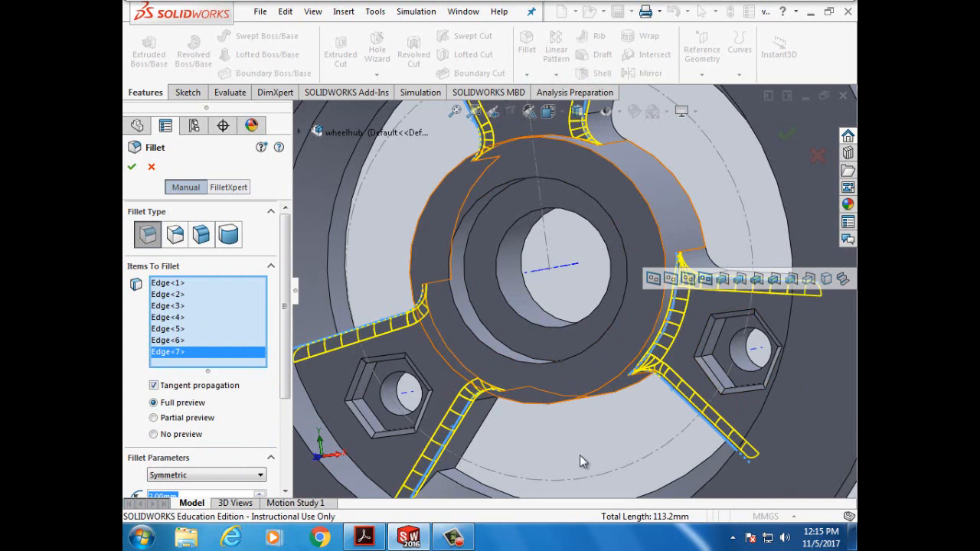
click(560, 133)
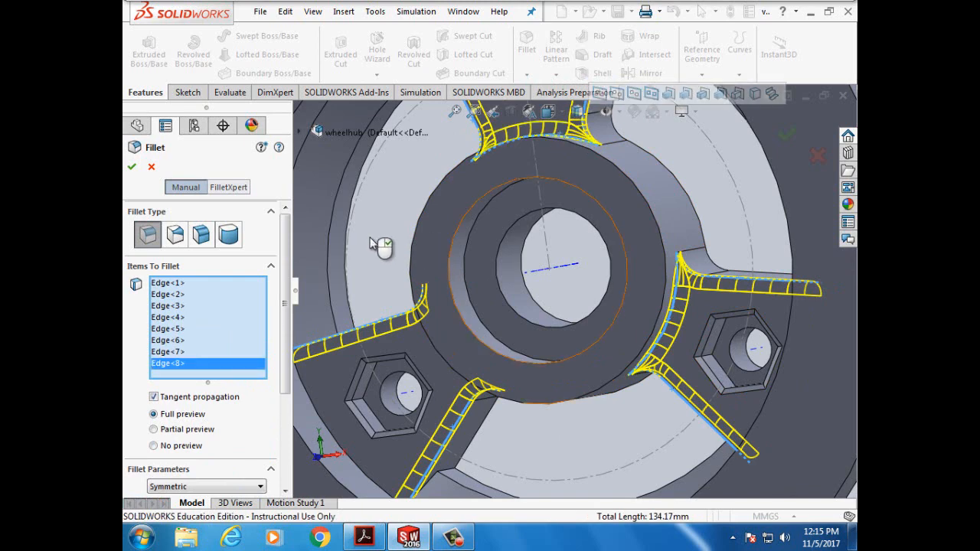
key(Right)
key(Right)
key(Right)
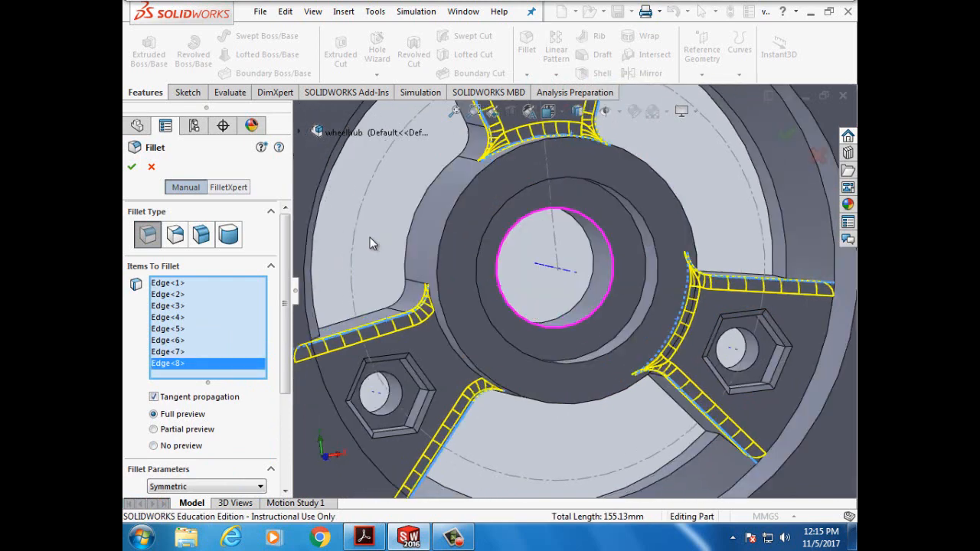
click(458, 351)
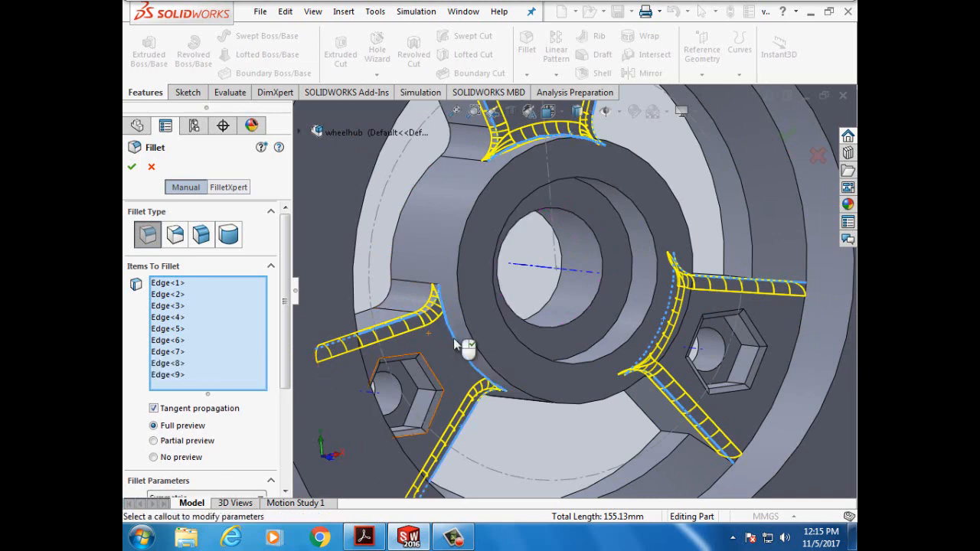
click(133, 167)
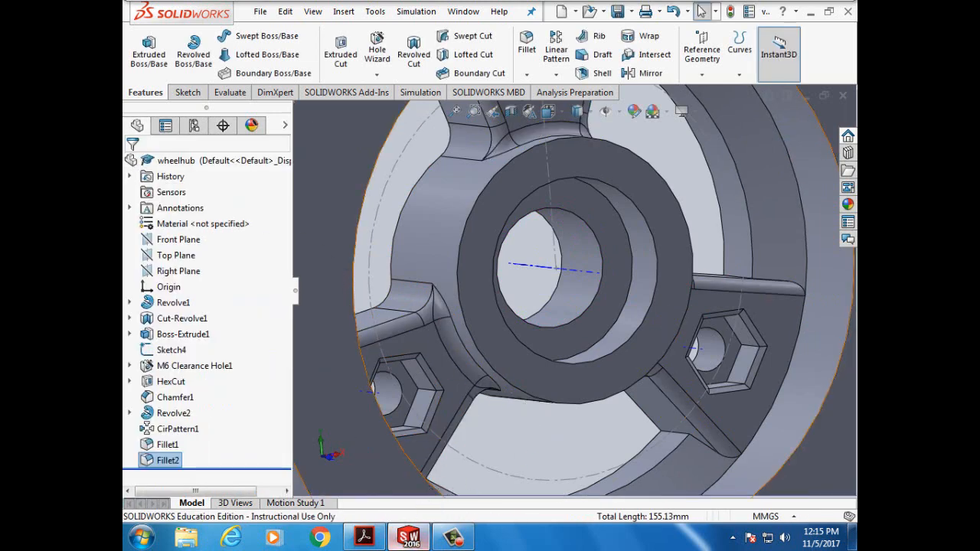
- Scroll the PDF to page 145's Task 16 6 mm spoke-to-rim fillet steps, then return to SOLIDWORKS
click(397, 540)
scroll(605, 399, down, 12)
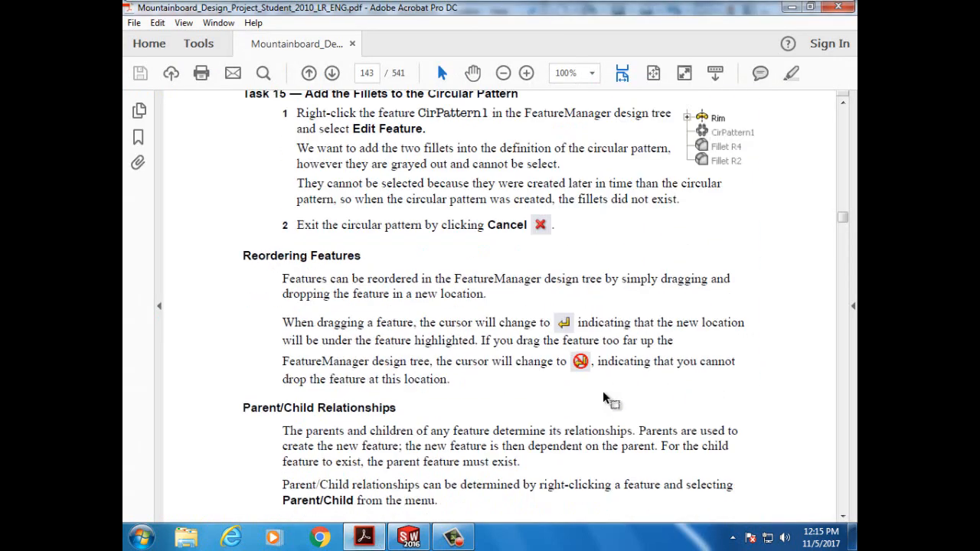
scroll(605, 398, down, 13)
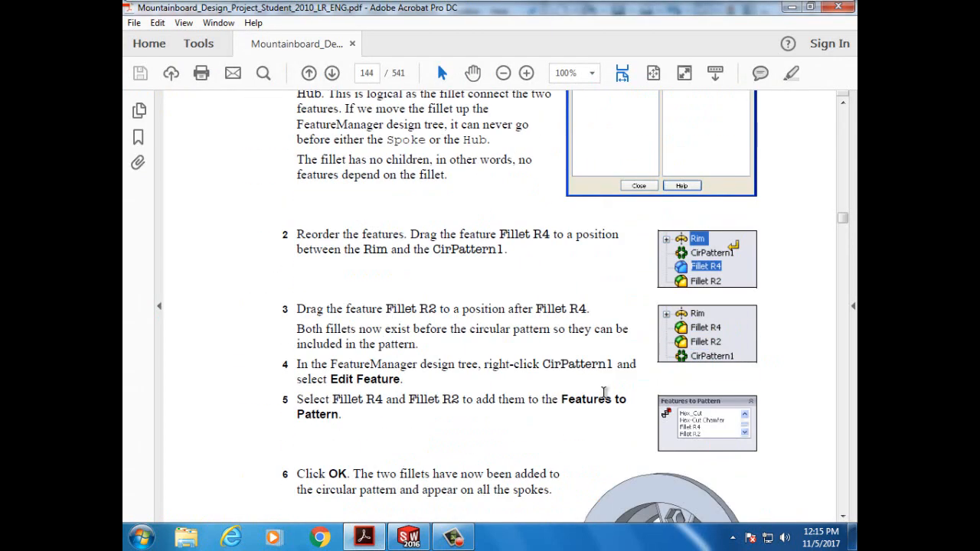
scroll(604, 393, down, 12)
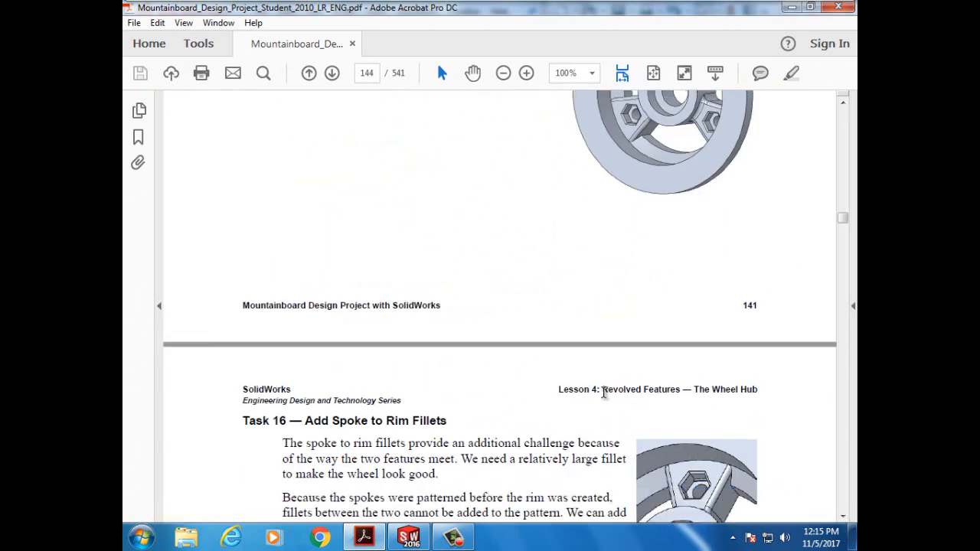
scroll(604, 393, down, 5)
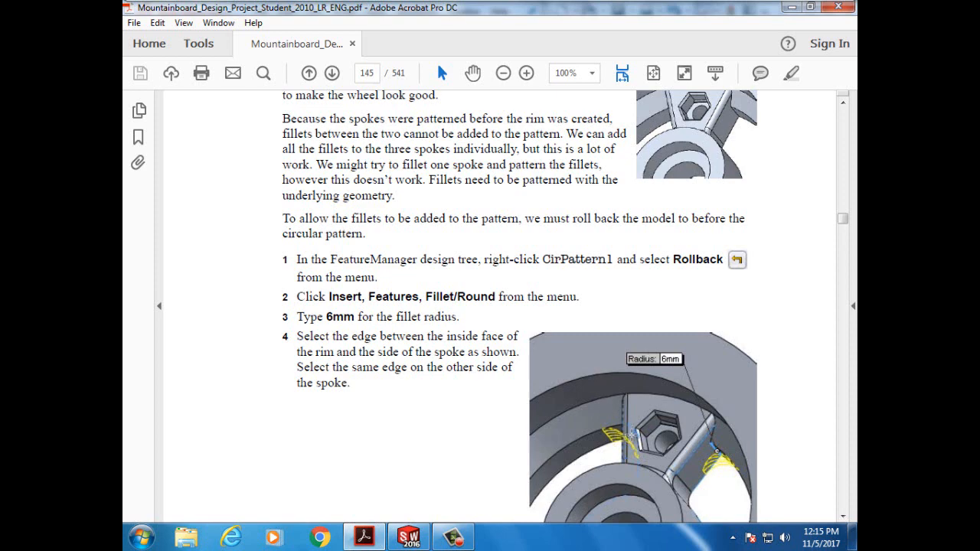
scroll(605, 393, down, 1)
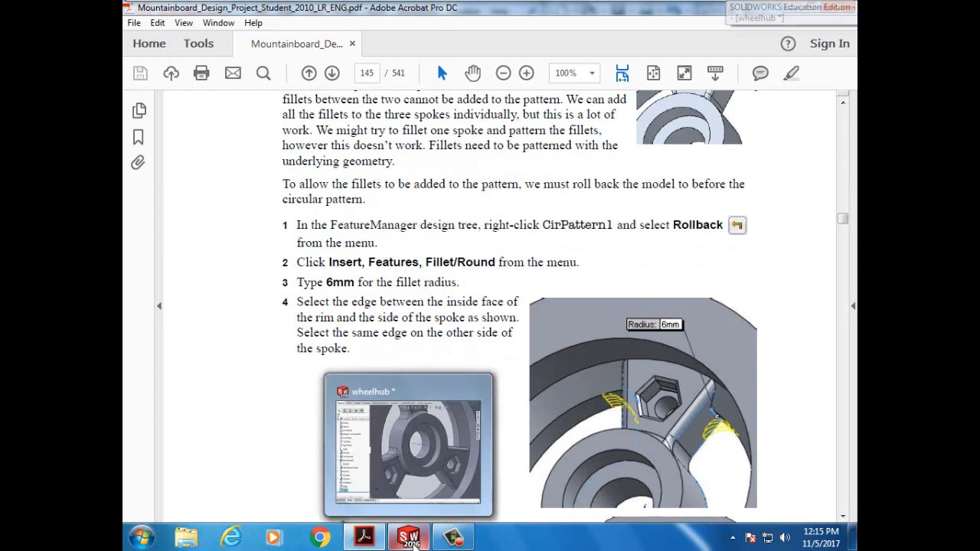
click(415, 541)
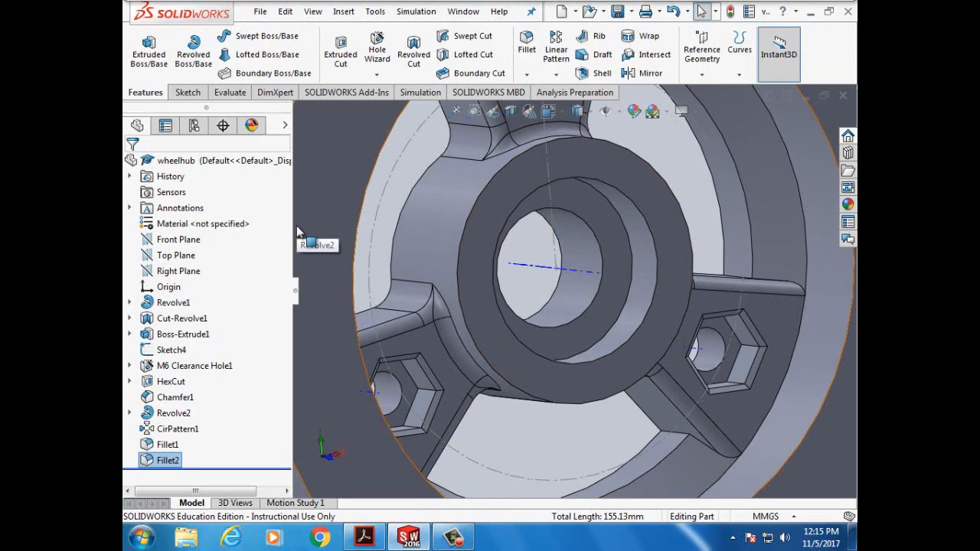
- Start a third fillet with a 6 mm radius
click(528, 44)
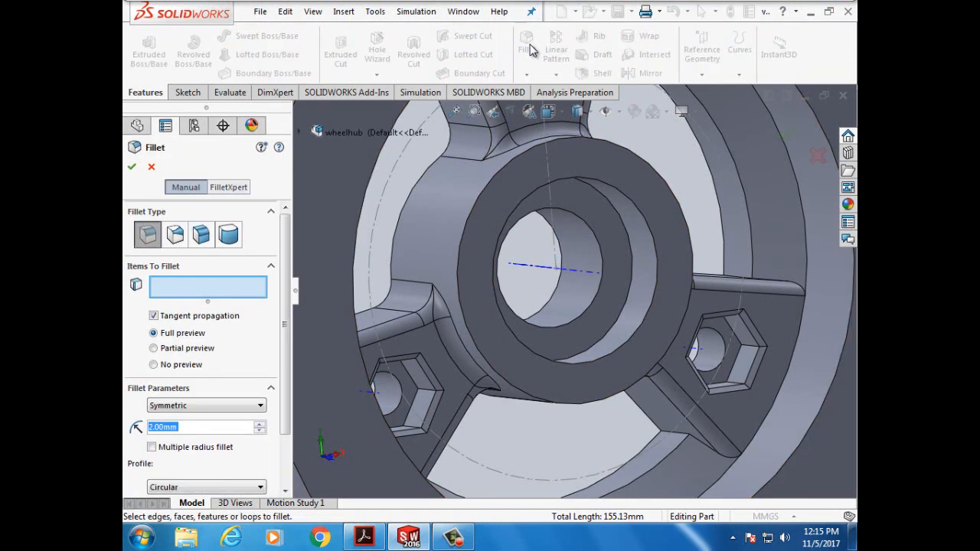
click(160, 427)
key(BackSpace)
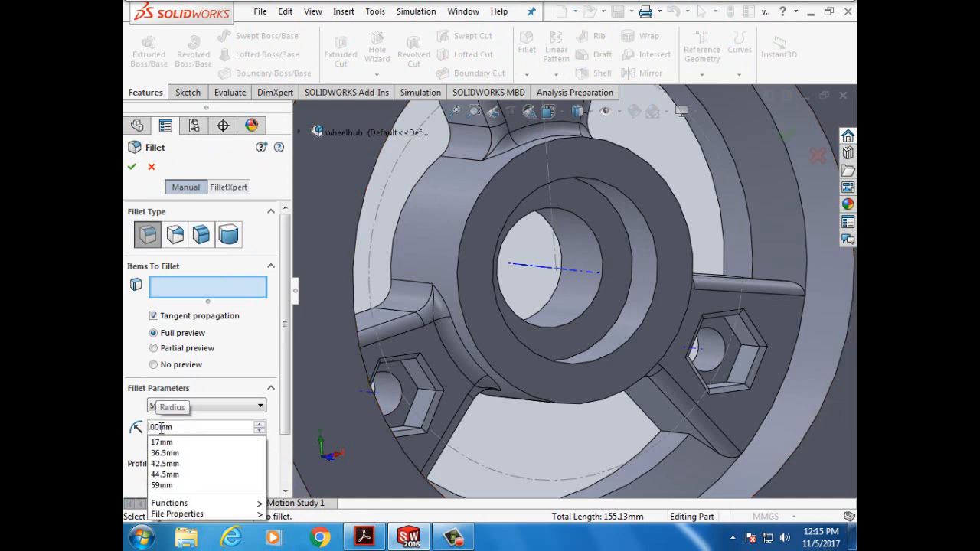
text(6)
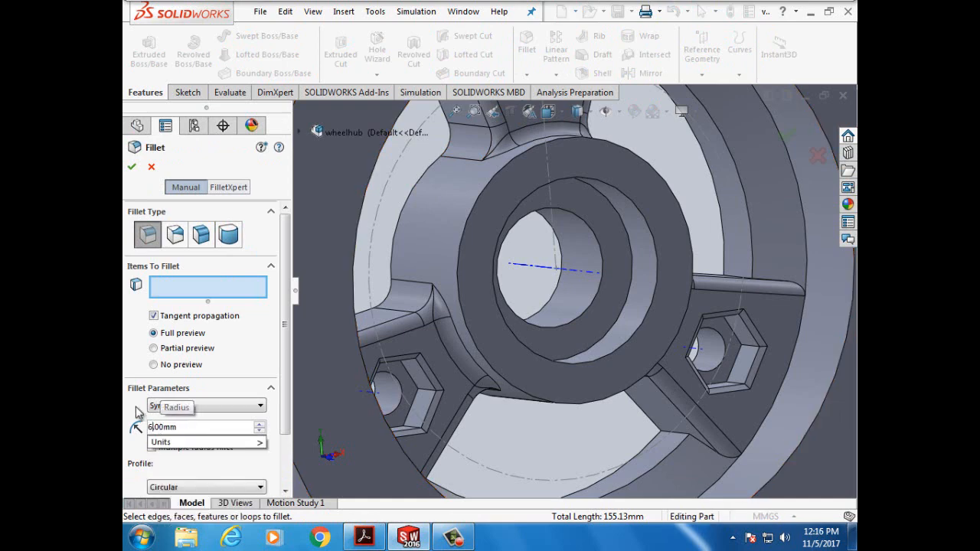
click(136, 409)
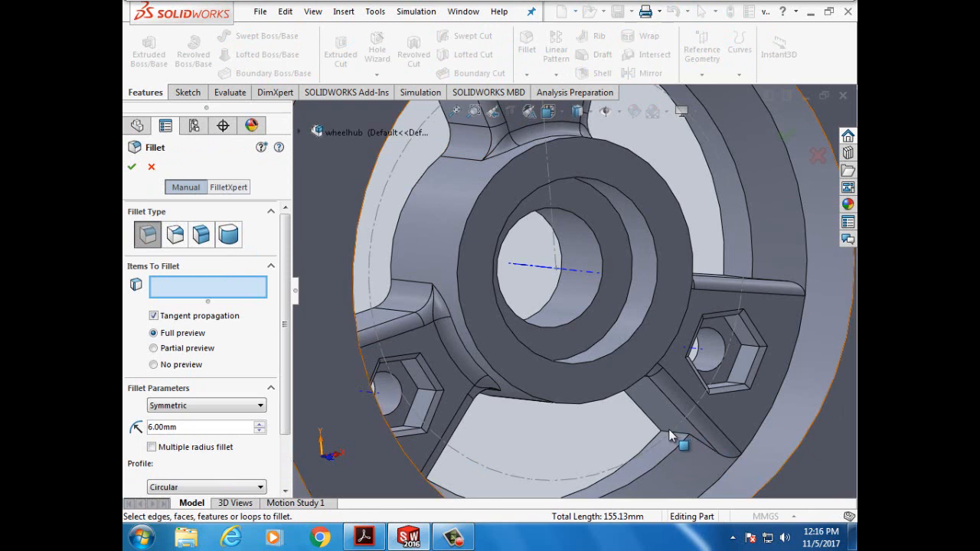
- Pick the first spoke-to-rim edges, rotating the model between spokes
click(670, 436)
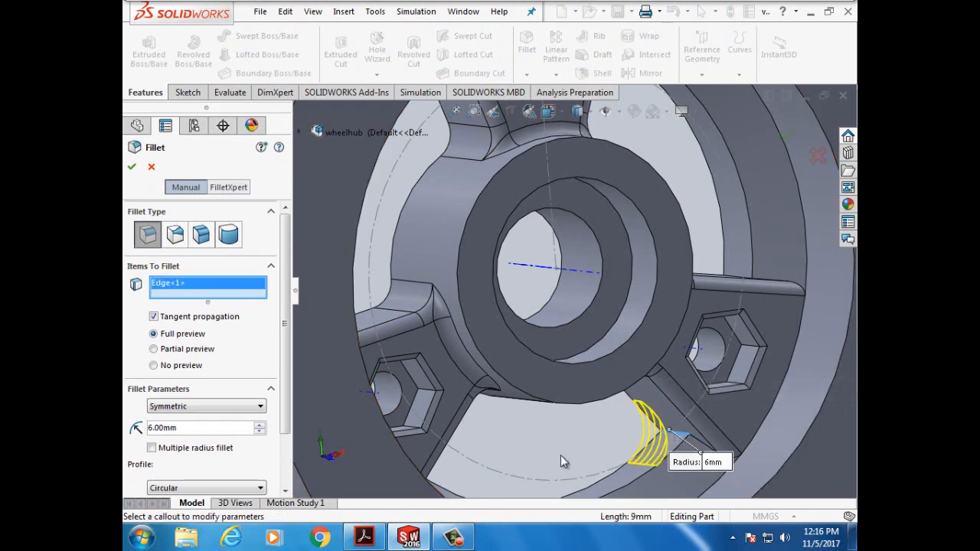
key(Down)
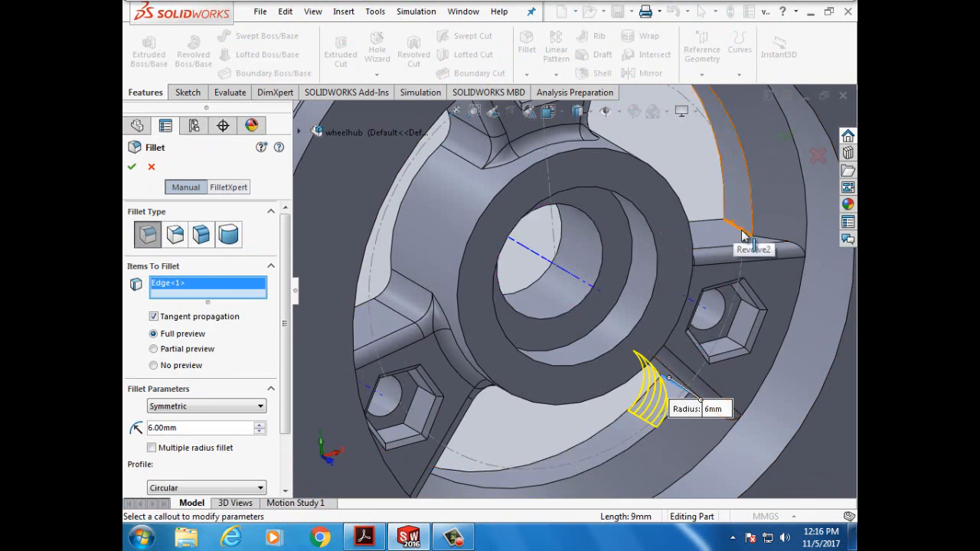
click(741, 232)
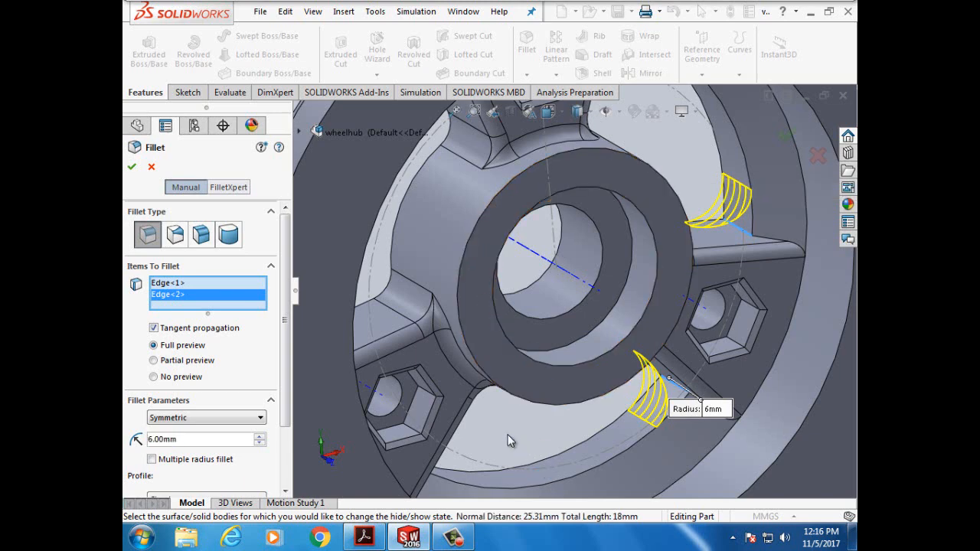
key(Left)
key(Left)
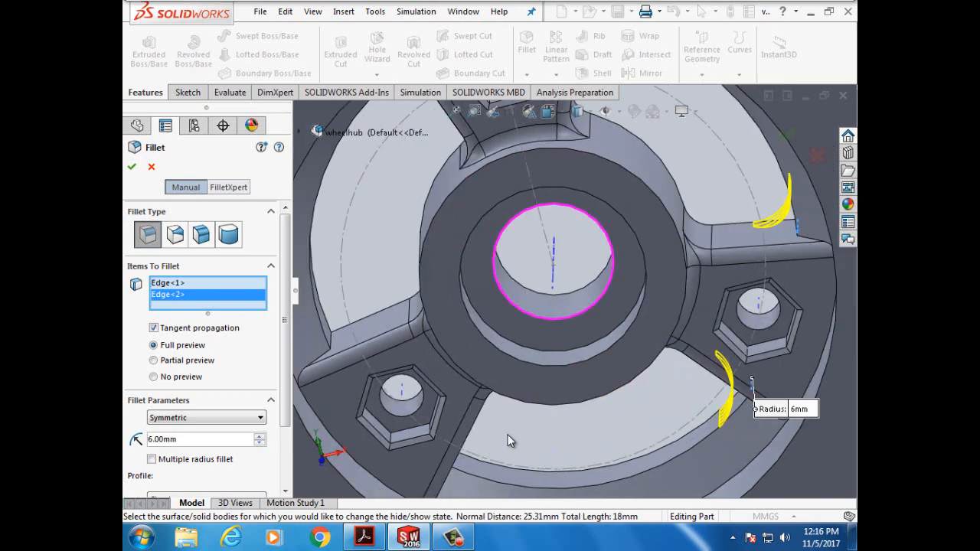
click(337, 334)
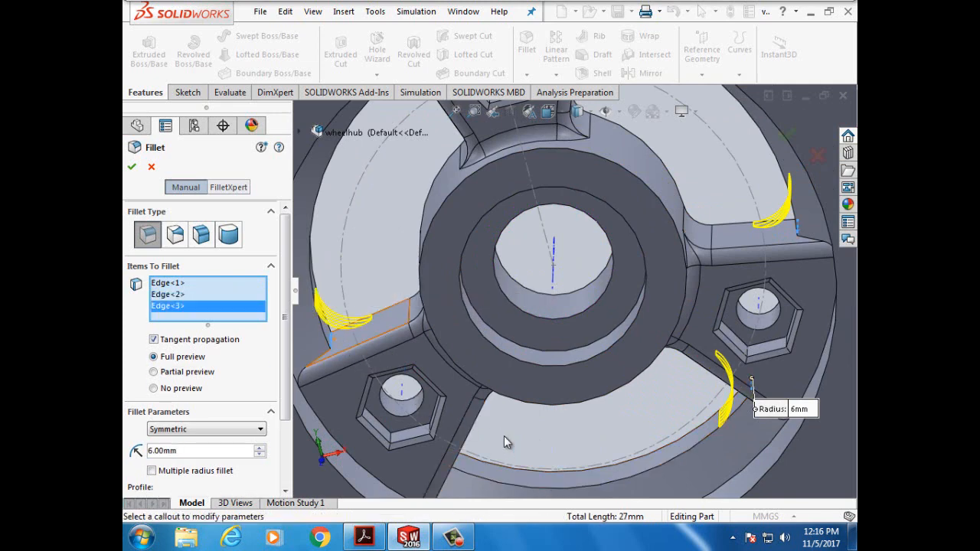
key(Left)
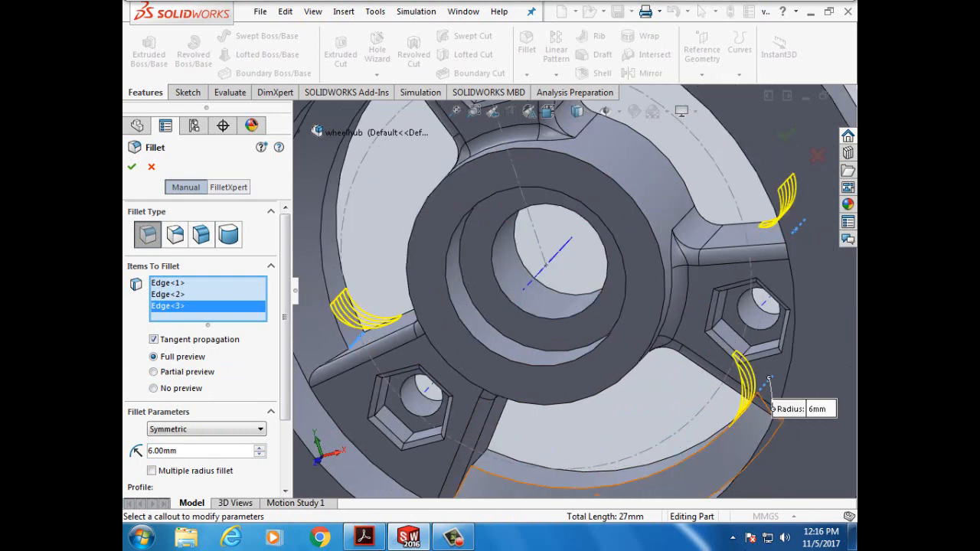
click(481, 460)
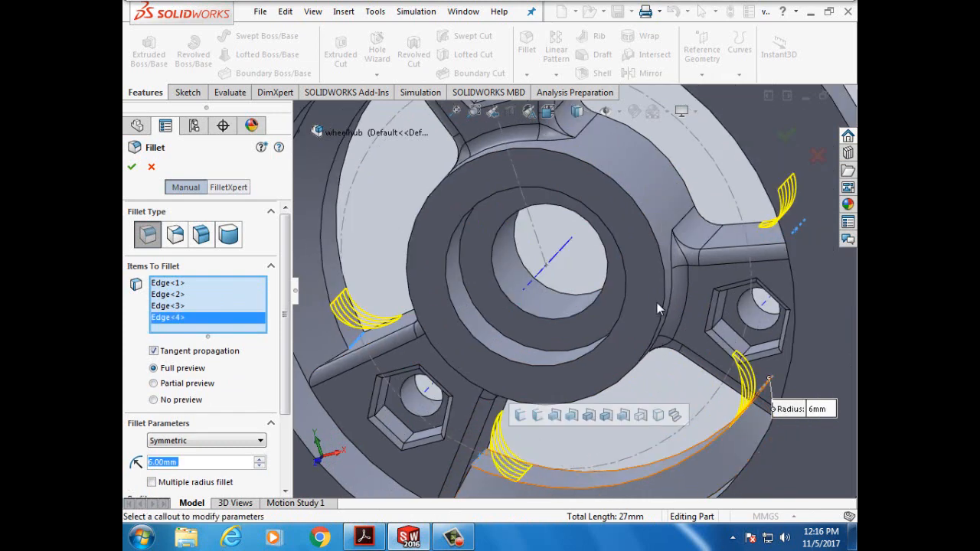
- Add the last spoke-to-rim edges on the far spokes to the 6 mm fillet
click(686, 152)
key(Up)
key(Up)
key(Up)
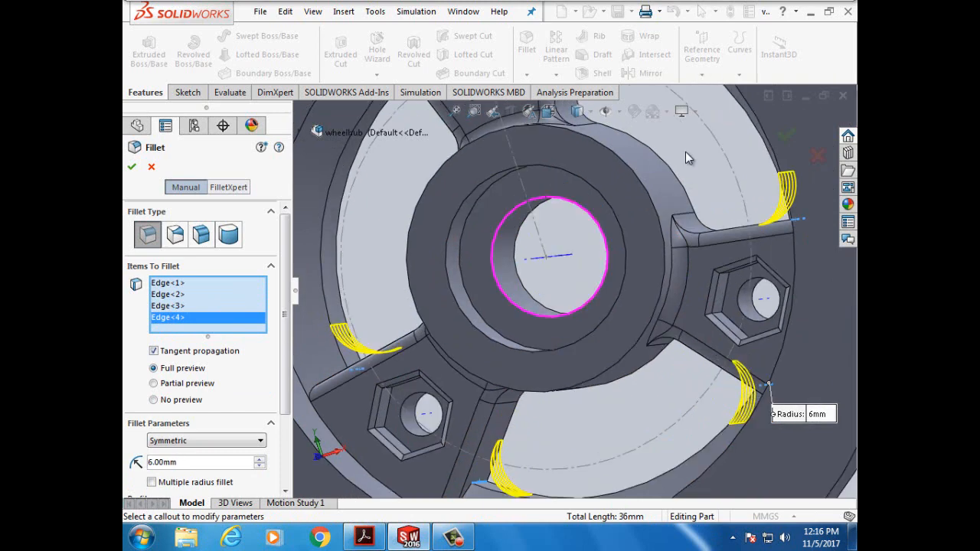
scroll(686, 132, up, 3)
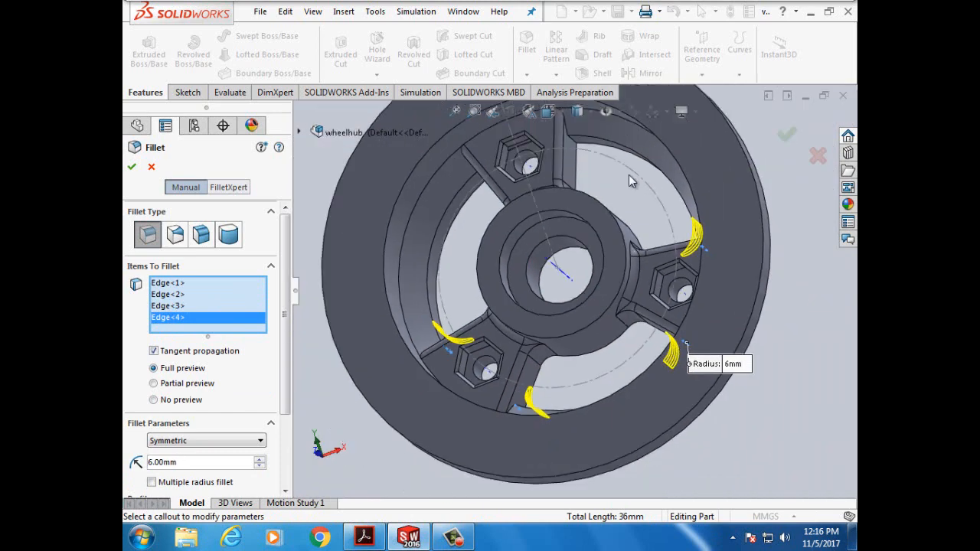
click(571, 140)
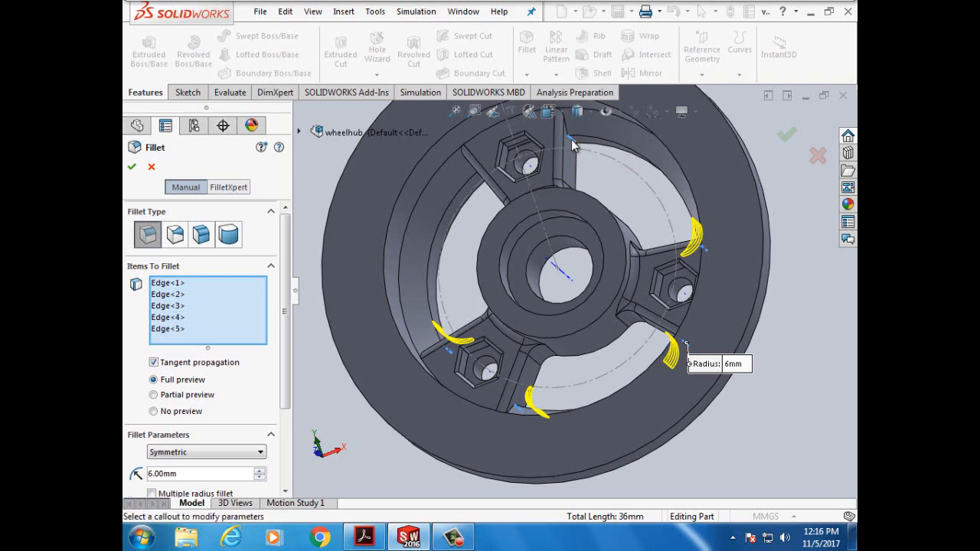
click(480, 211)
key(Right)
key(Right)
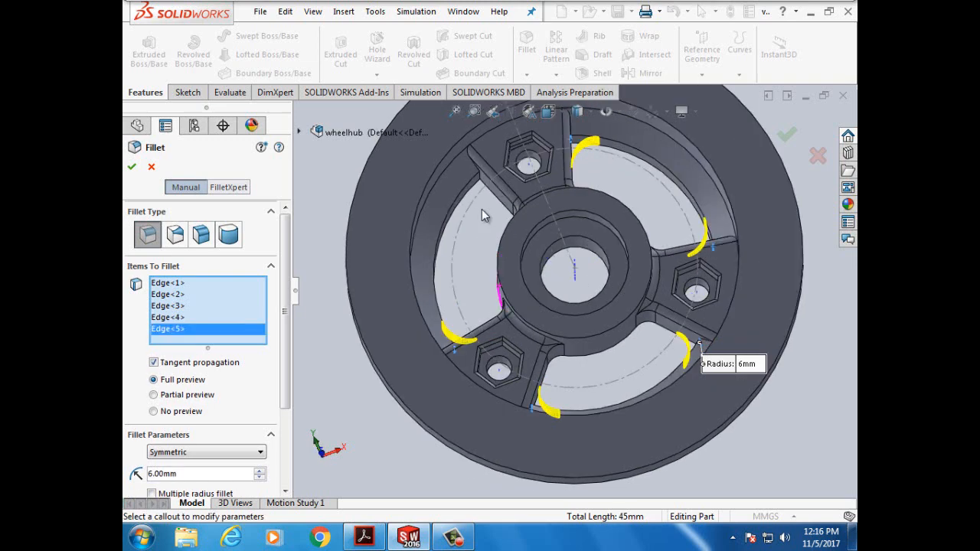
key(Down)
key(Down)
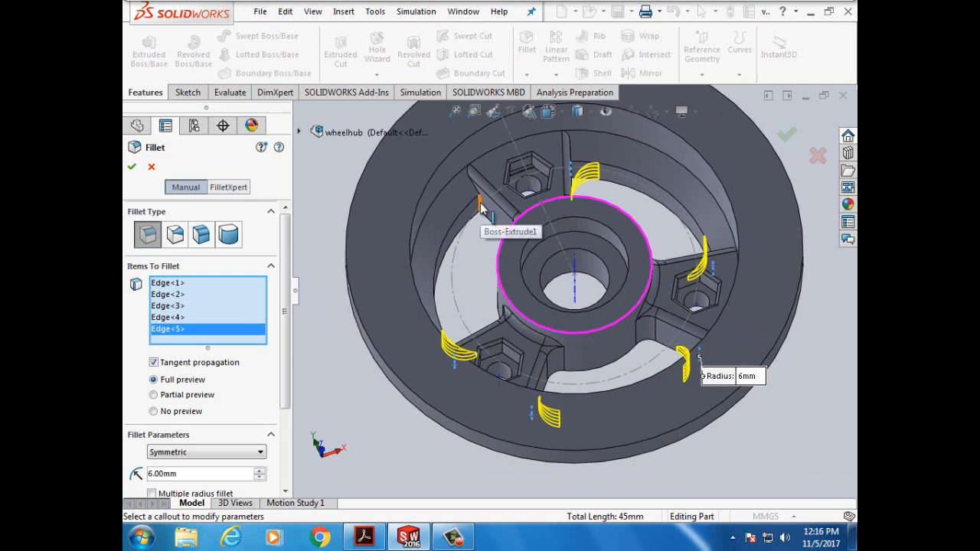
click(481, 218)
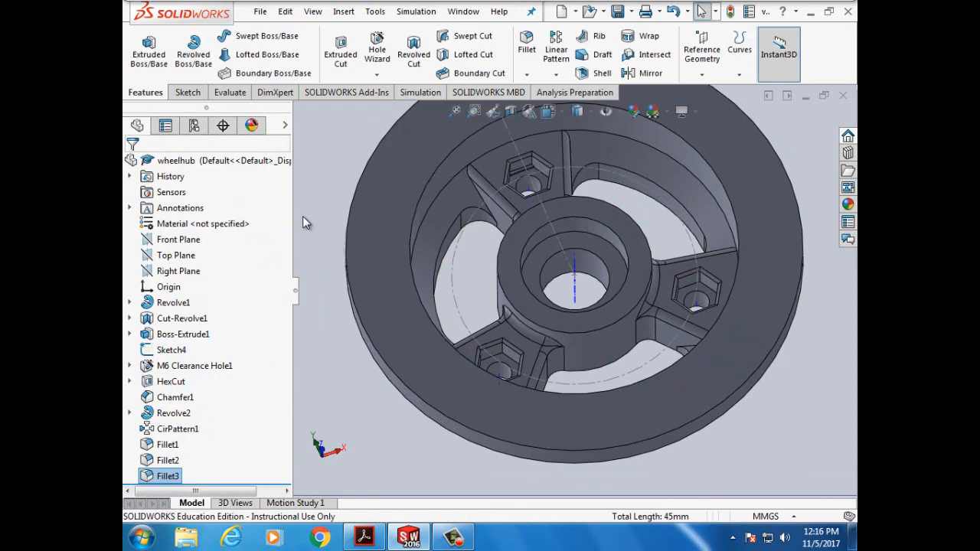
- Read tutorial steps 7–11 on page 146 about the 3 mm fillet and fillet patterning
mouse_move(364, 538)
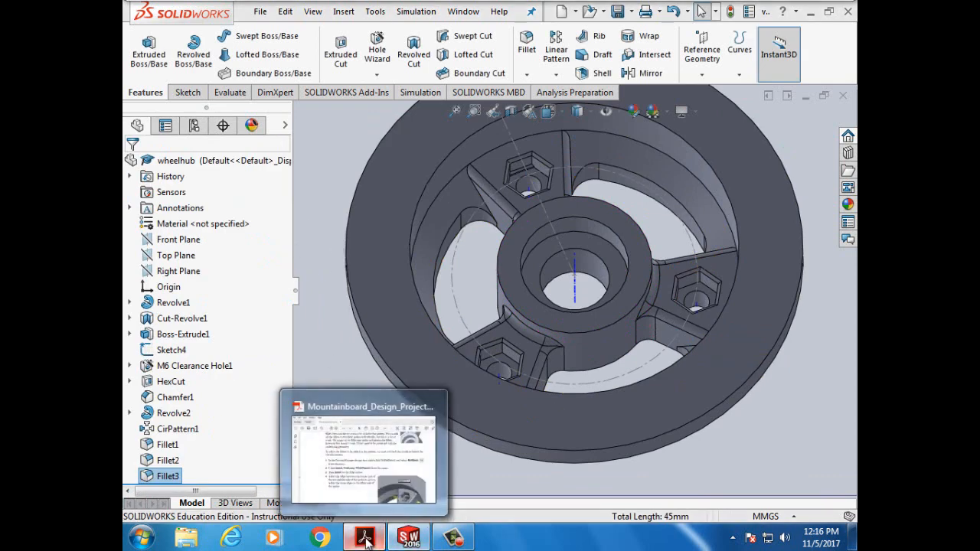
click(373, 487)
scroll(451, 413, down, 9)
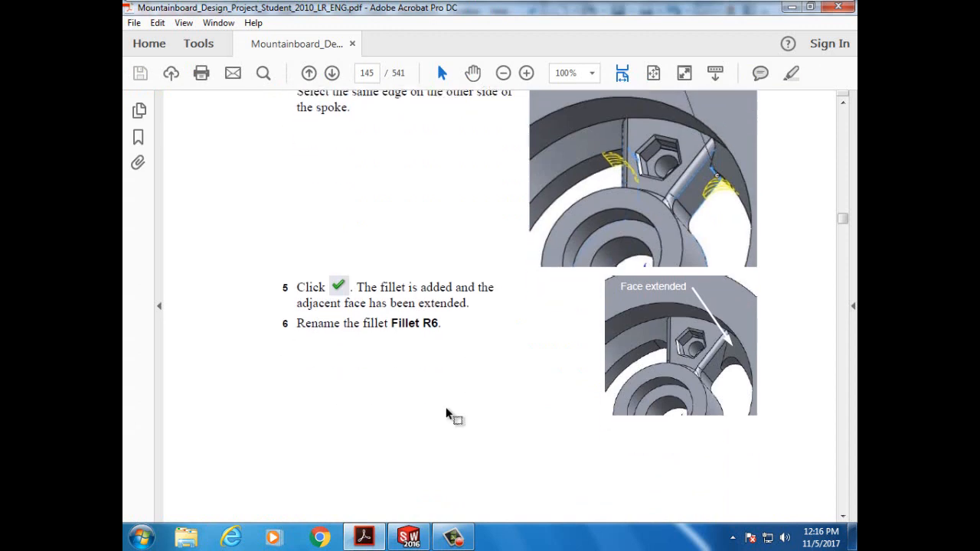
scroll(448, 408, down, 6)
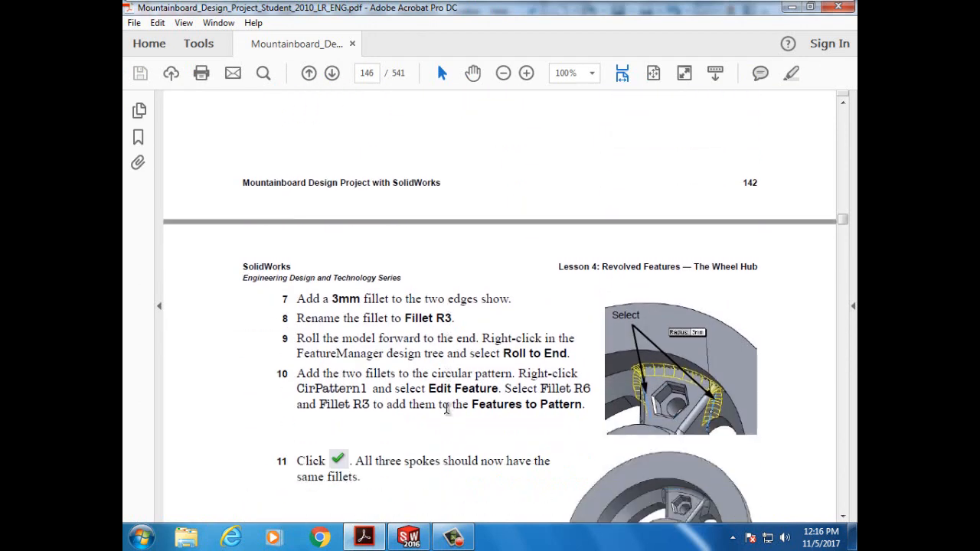
scroll(447, 408, down, 1)
scroll(448, 408, down, 2)
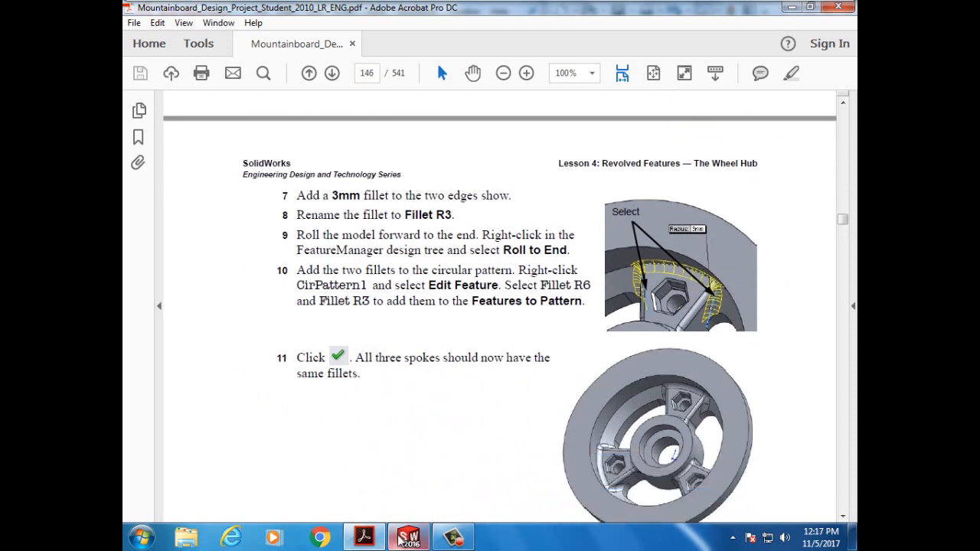
click(366, 538)
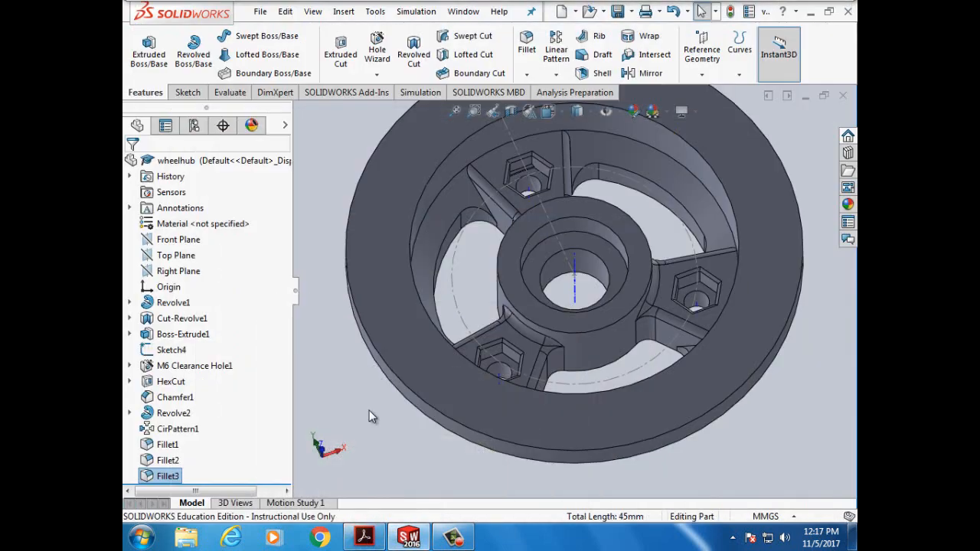
- Start a new fillet and set its radius to 3 mm
click(526, 46)
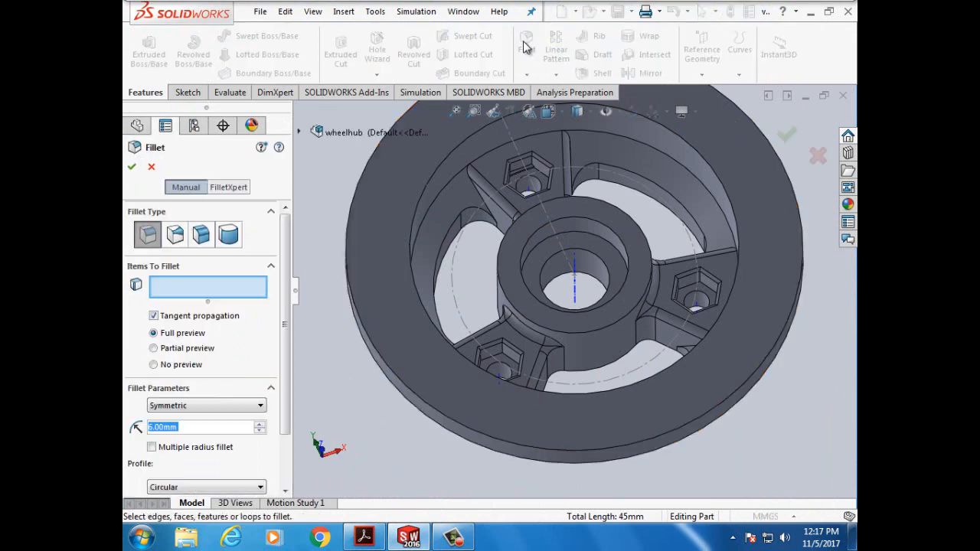
click(154, 427)
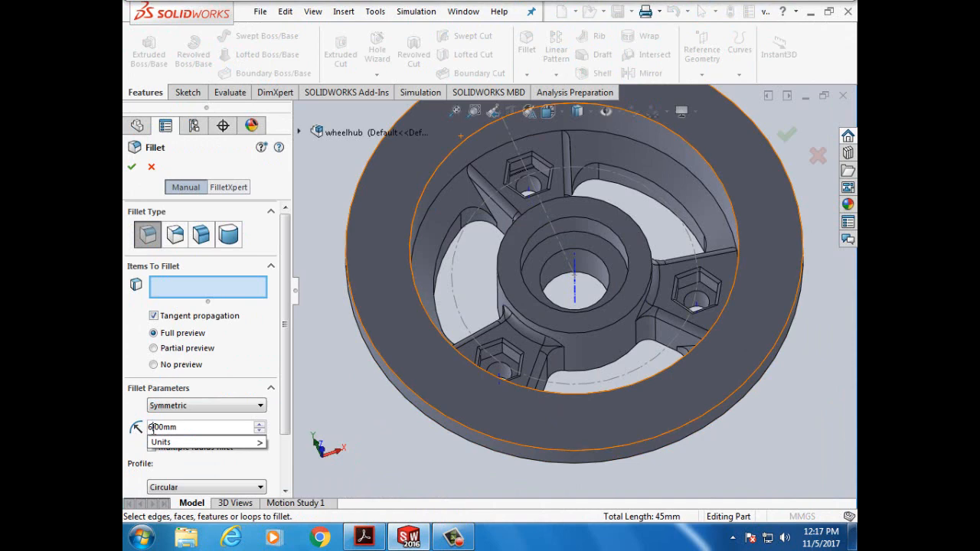
key(BackSpace)
text(3)
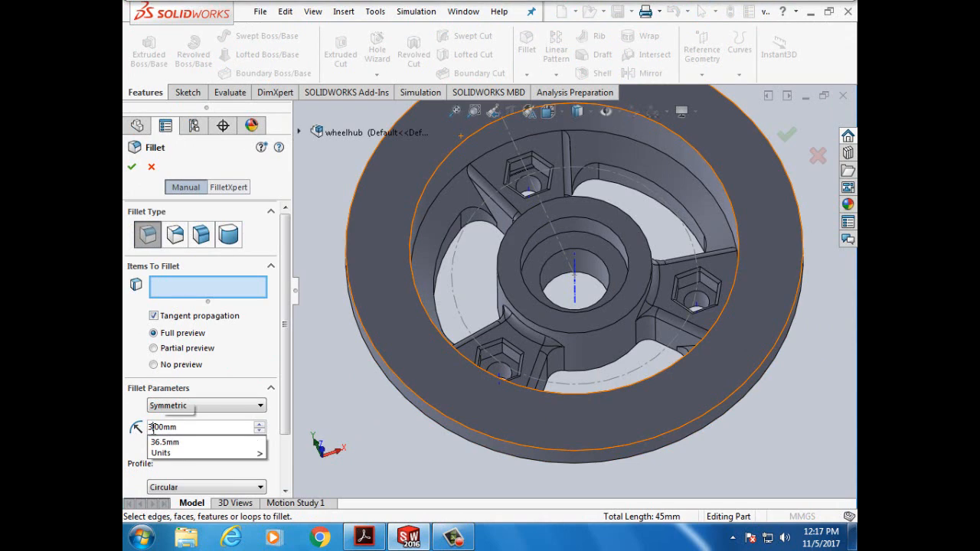
- After checking the tutorial, select the first curved rim edge beside a spoke
click(371, 540)
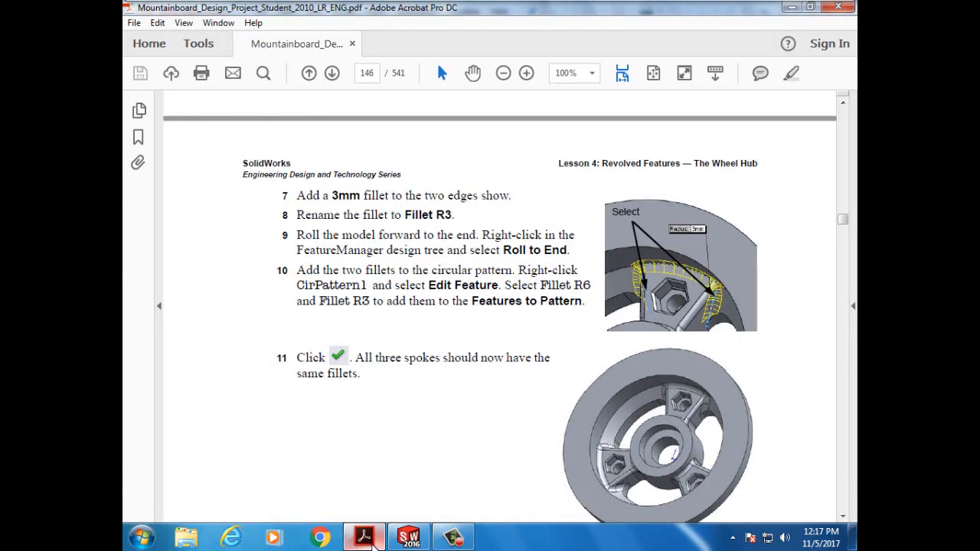
click(408, 536)
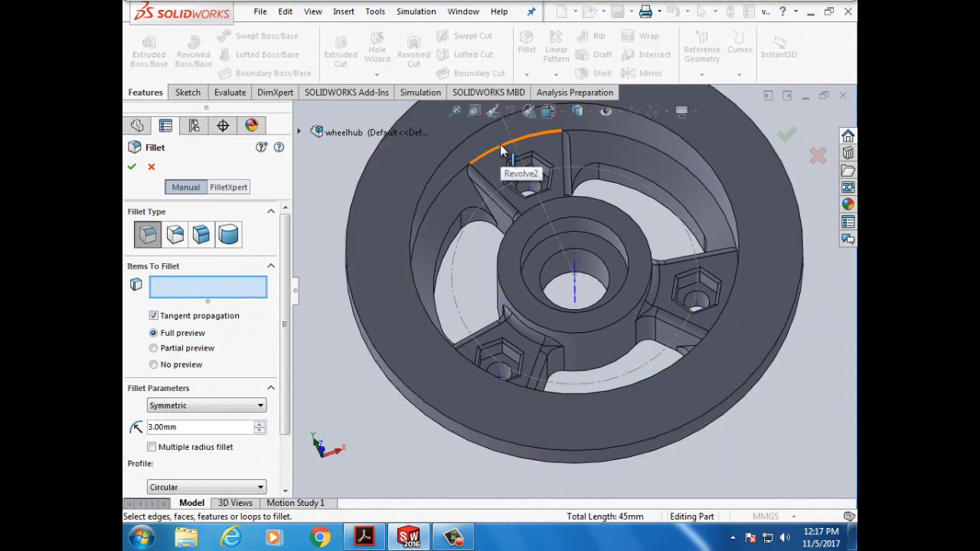
click(502, 150)
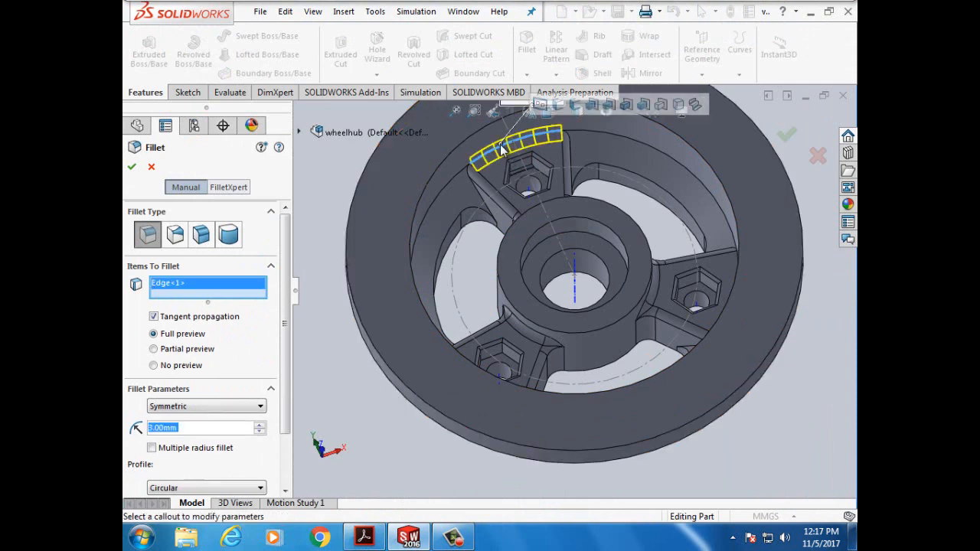
- Add the second rim edge and the neighbouring spoke edges to the 3 mm fillet
click(476, 190)
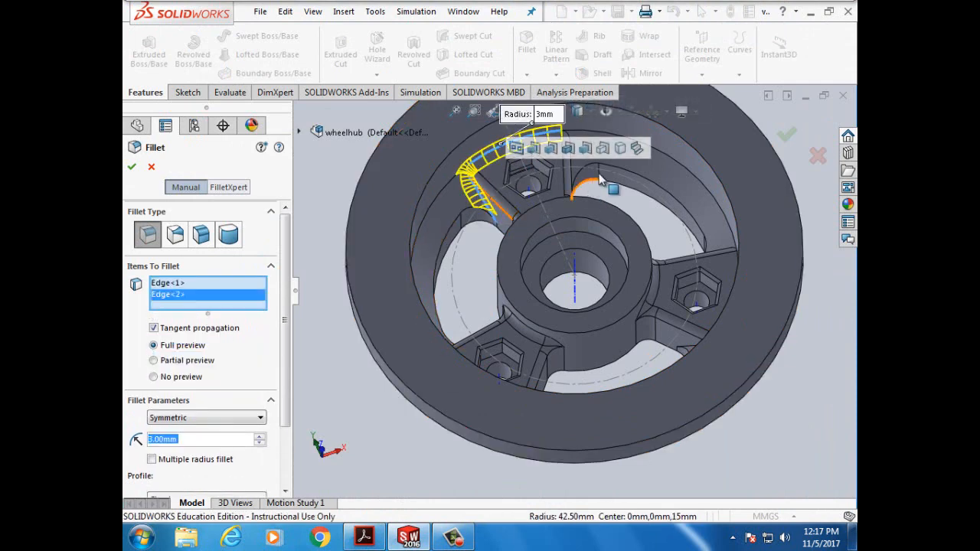
key(Left)
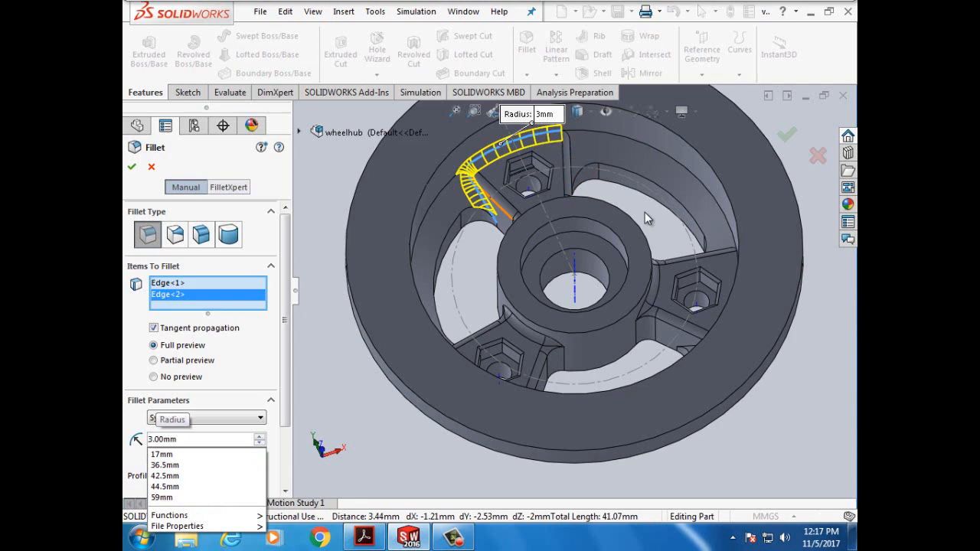
key(Return)
key(Right)
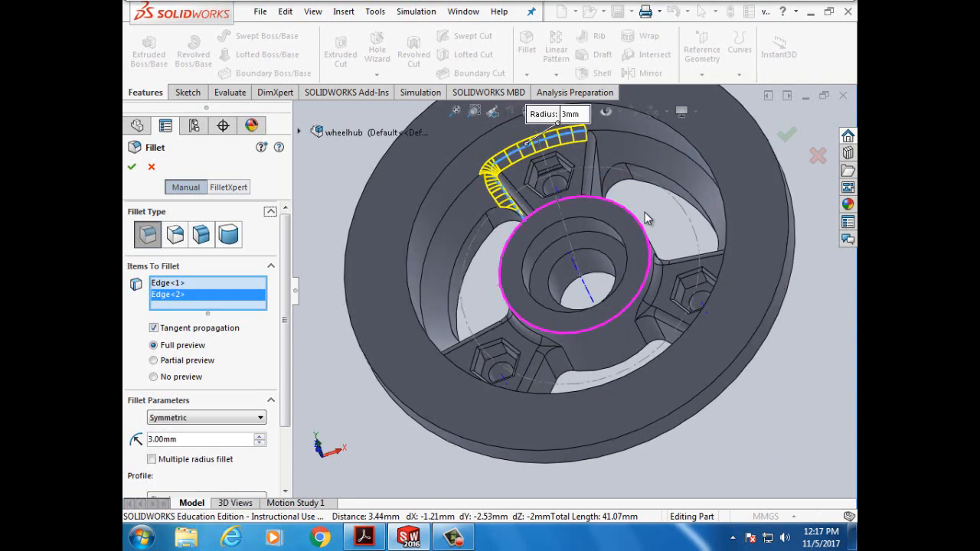
click(601, 172)
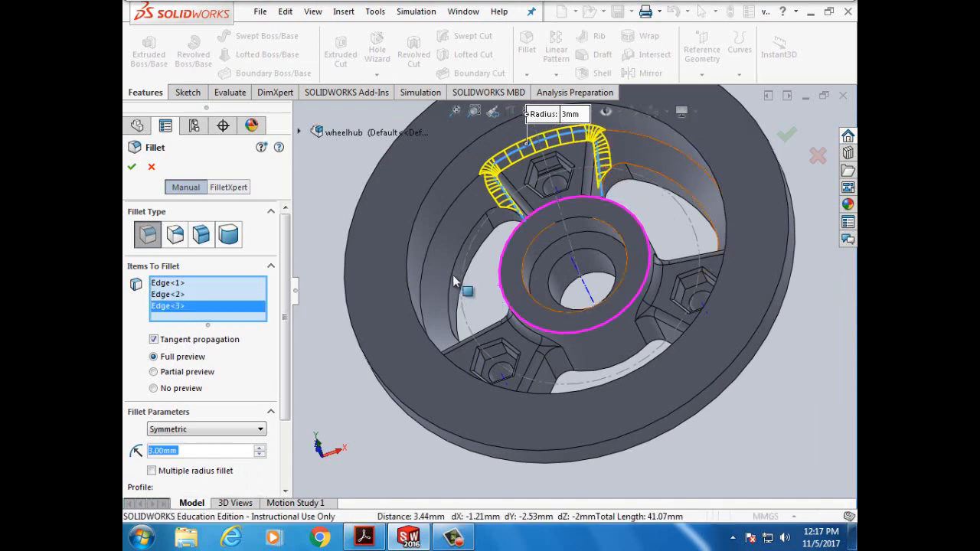
key(Up)
key(Up)
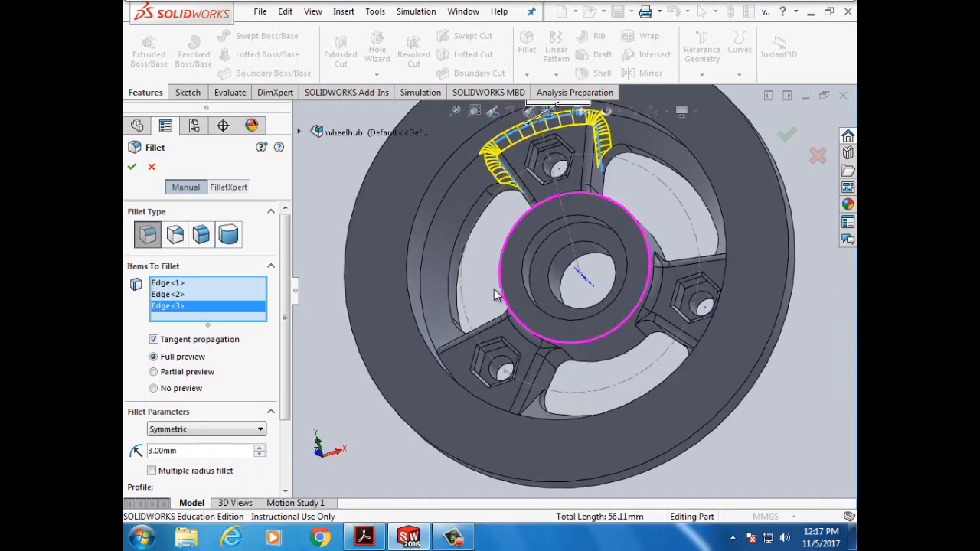
click(454, 373)
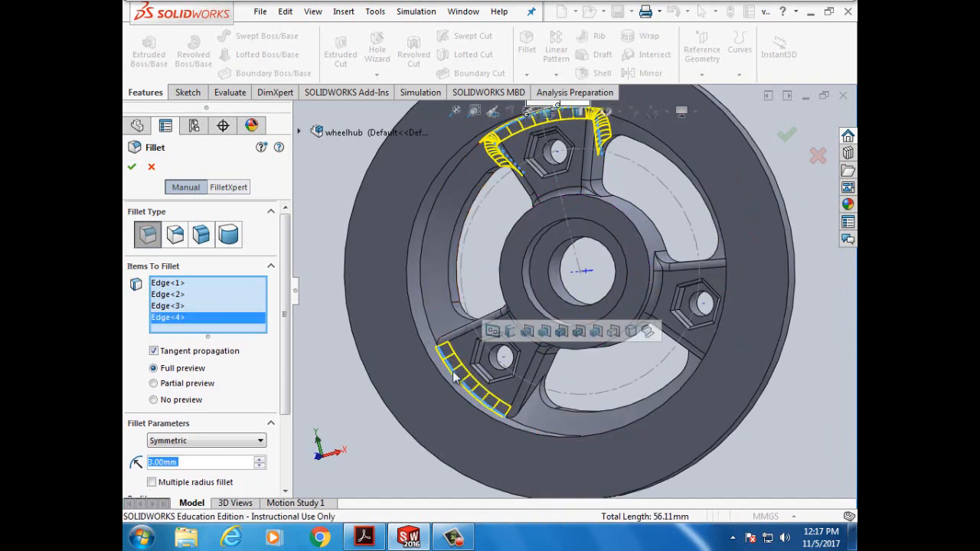
click(534, 404)
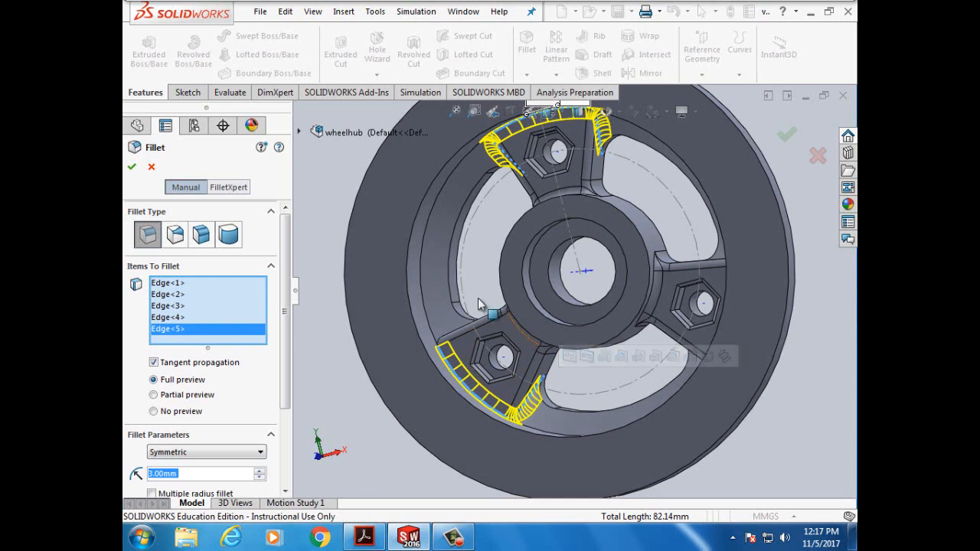
key(Down)
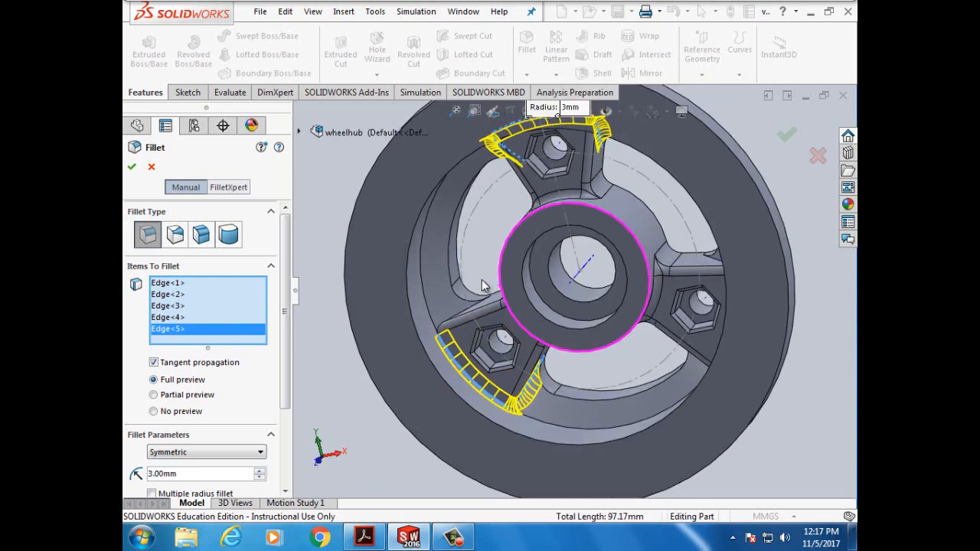
click(465, 316)
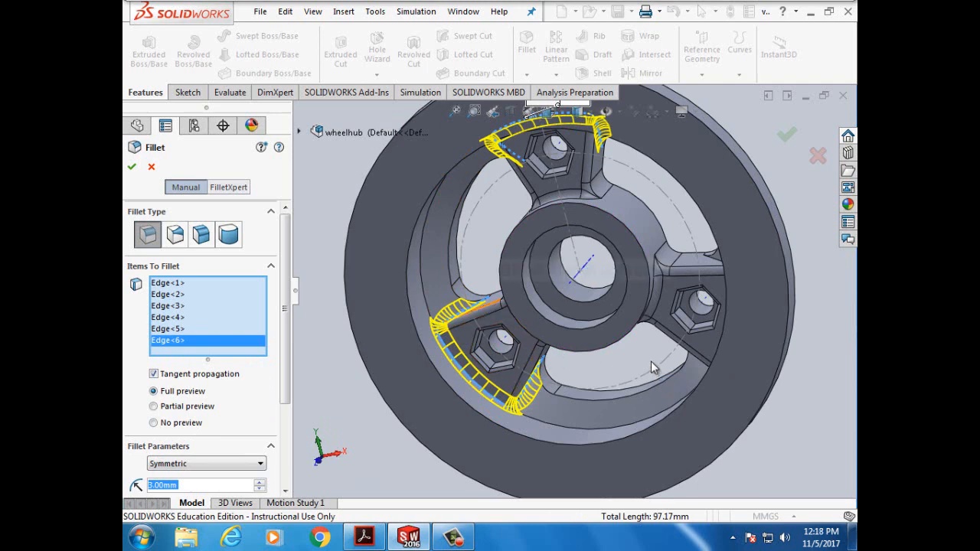
click(183, 485)
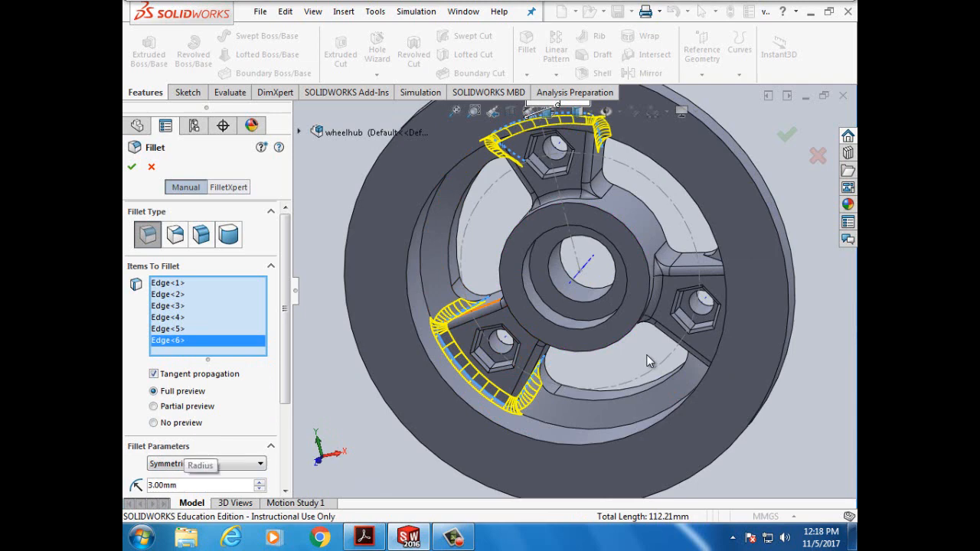
- Add the right spoke's edges and the last spoke edge, then apply Fillet3
middle_drag(647, 355, 668, 355)
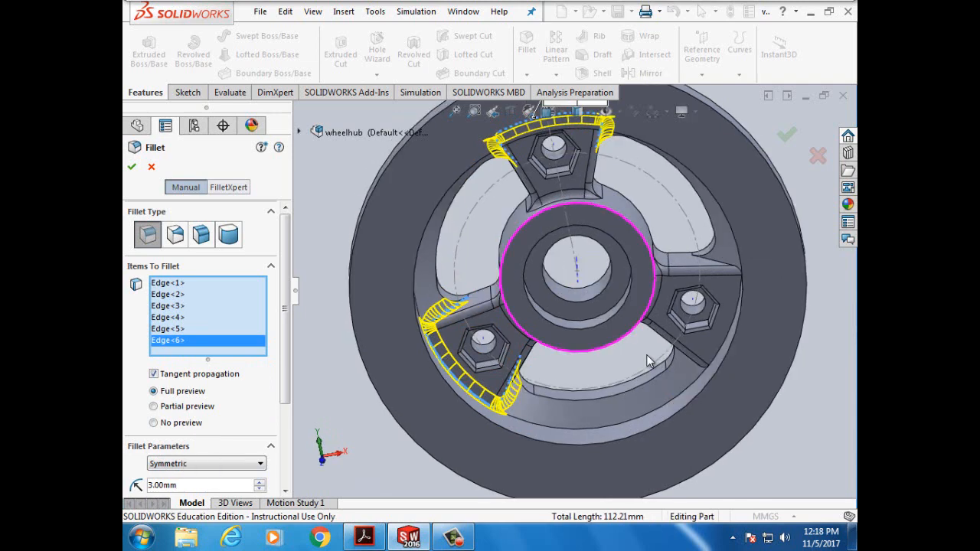
click(723, 350)
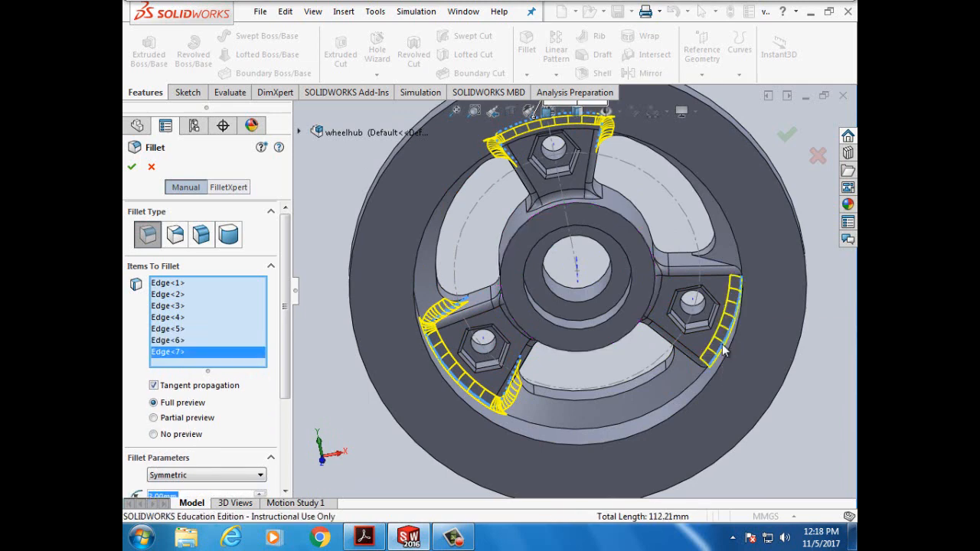
click(713, 264)
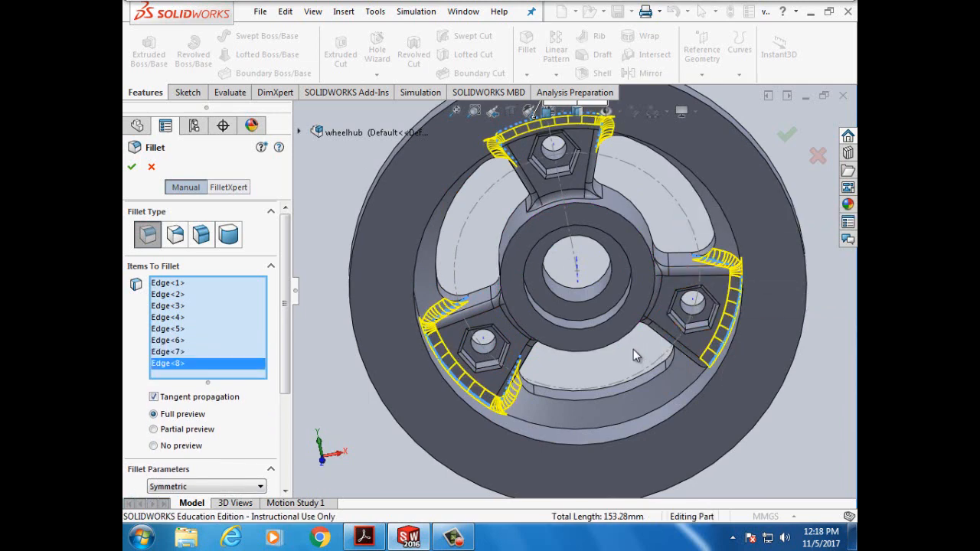
key(Right)
key(Up)
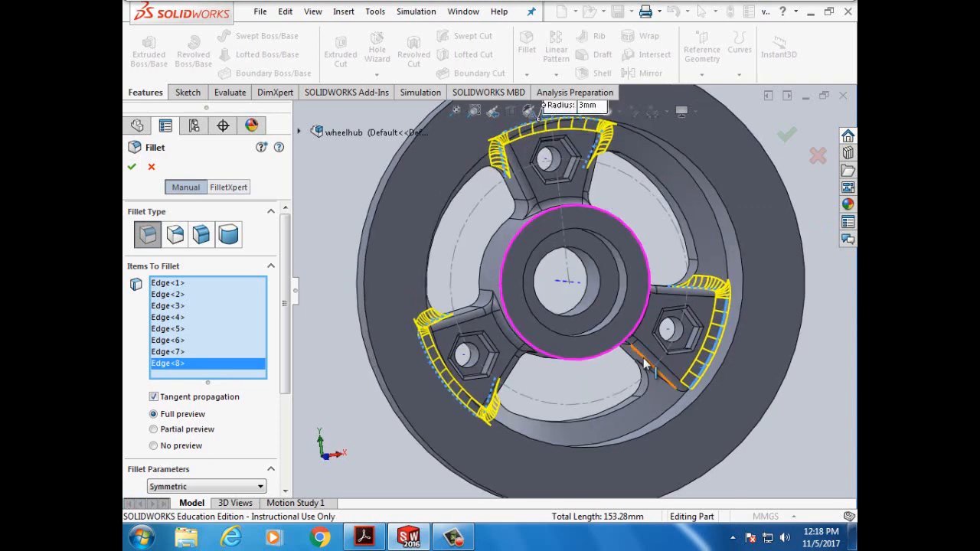
click(648, 369)
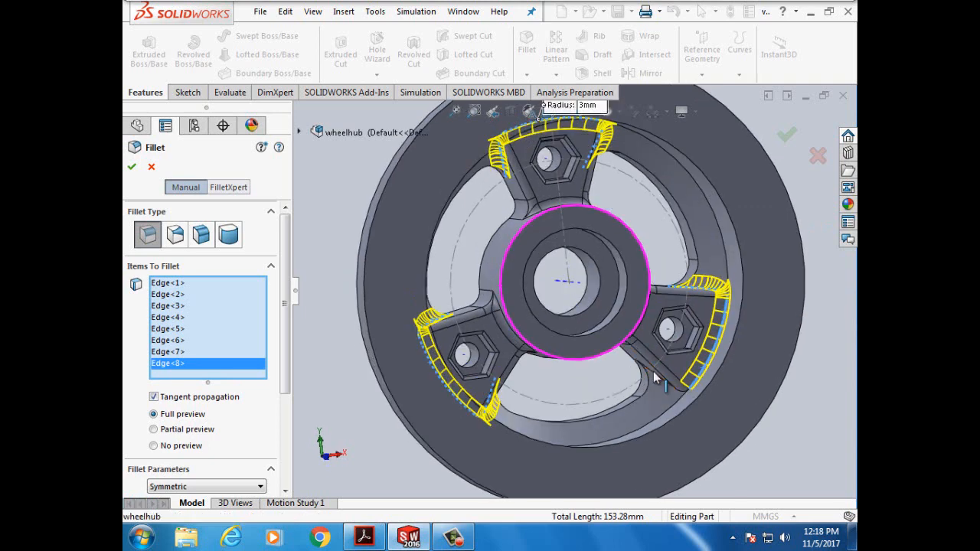
click(132, 170)
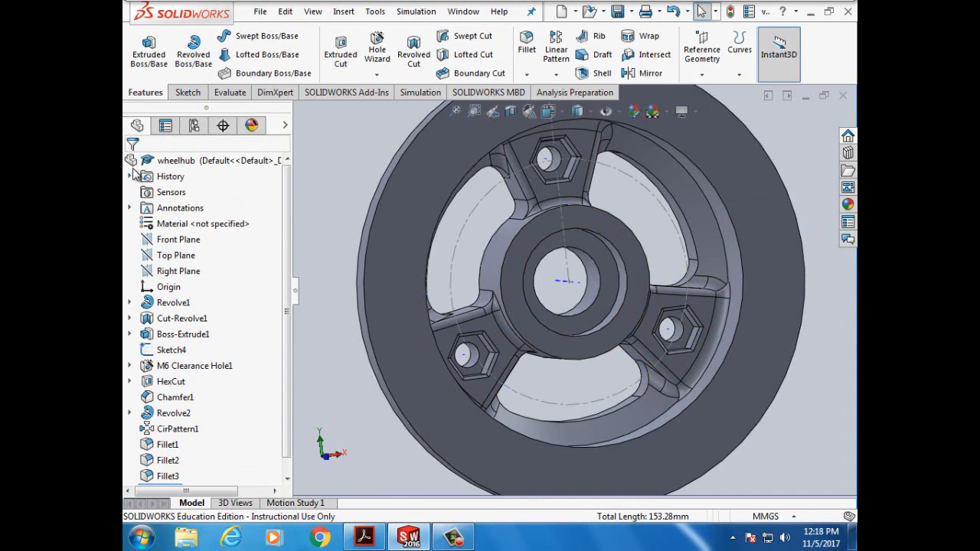
click(364, 538)
scroll(403, 401, down, 5)
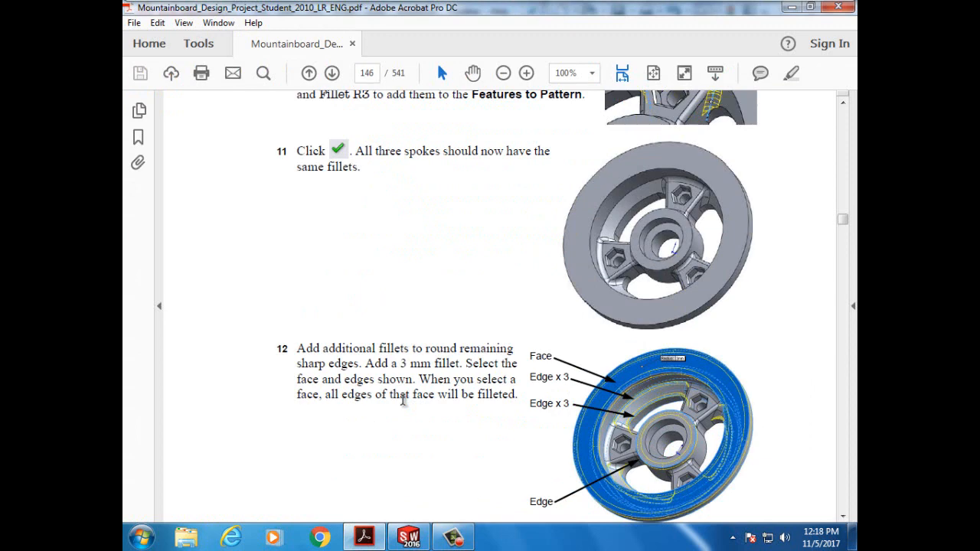
scroll(404, 401, down, 1)
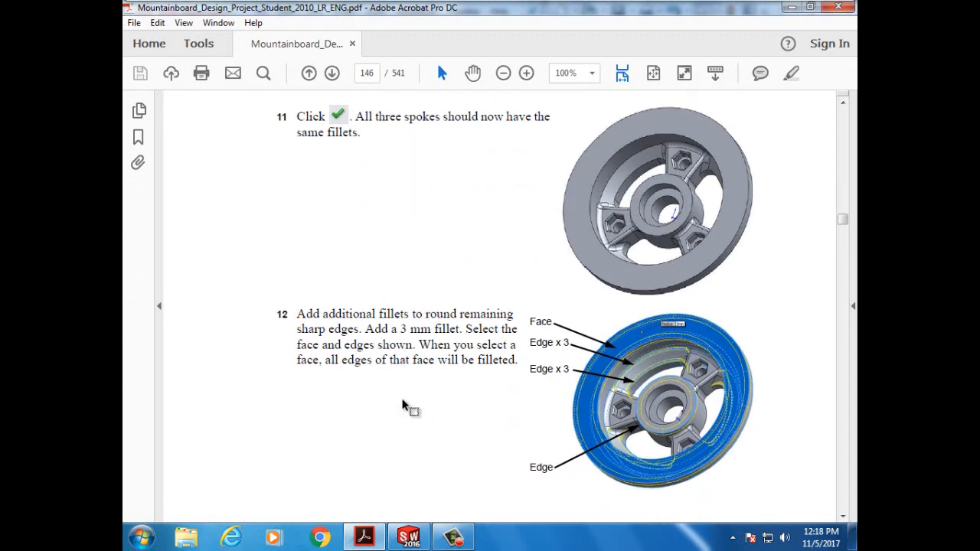
scroll(403, 406, down, 1)
scroll(403, 406, down, 1)
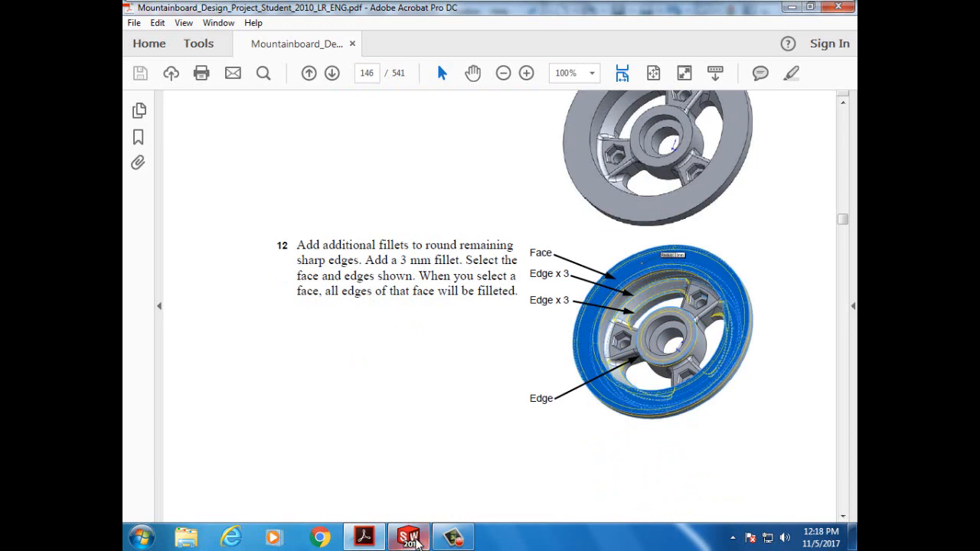
click(410, 539)
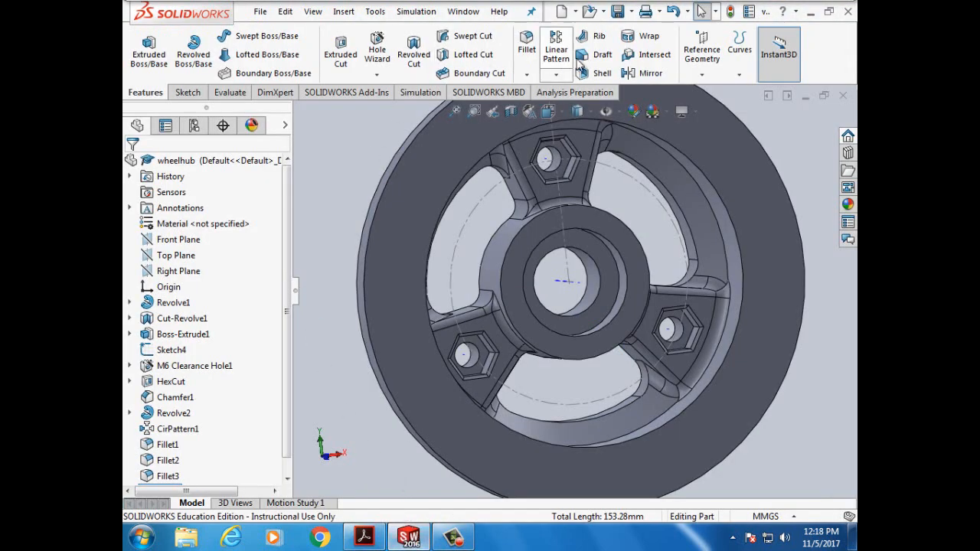
- Start a new 3 mm fillet on the wheel's outer and inner rim edges
click(532, 47)
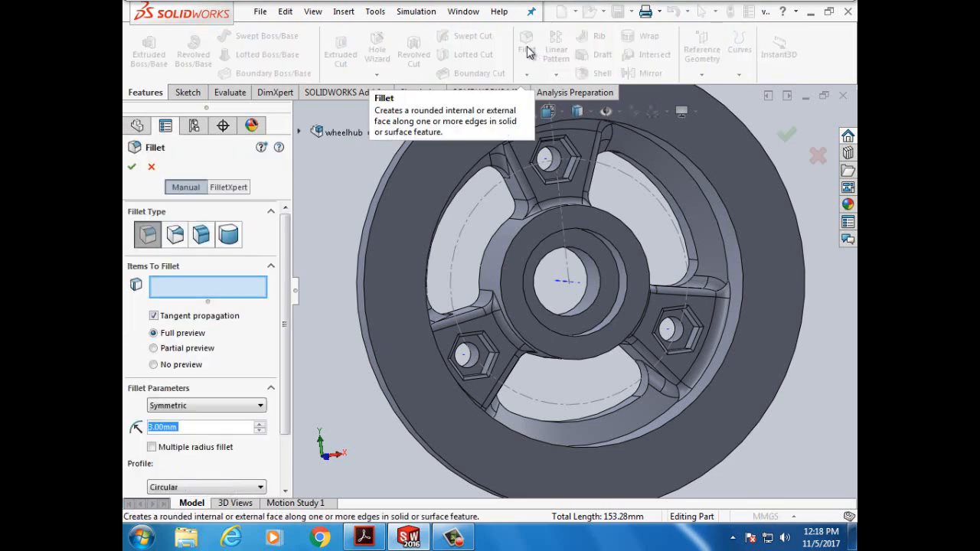
click(383, 202)
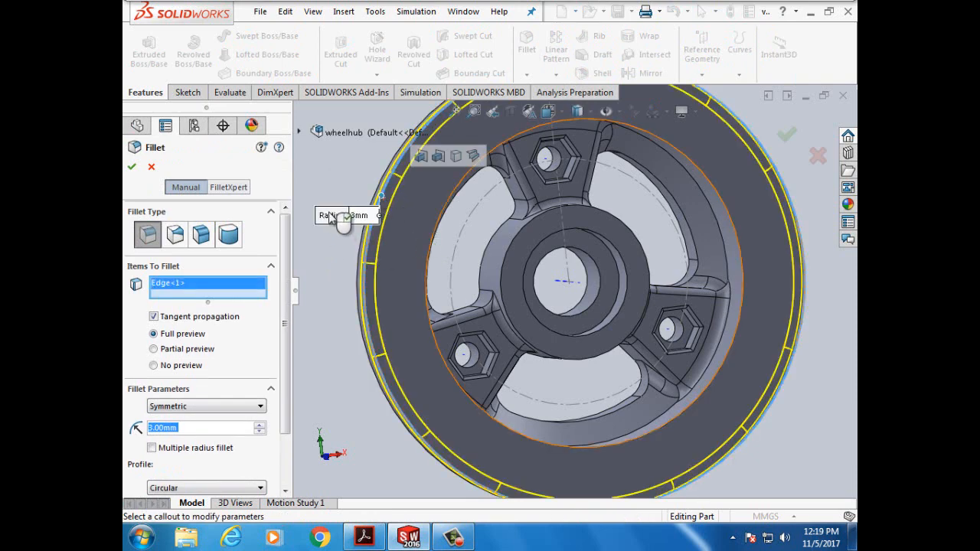
key(Left)
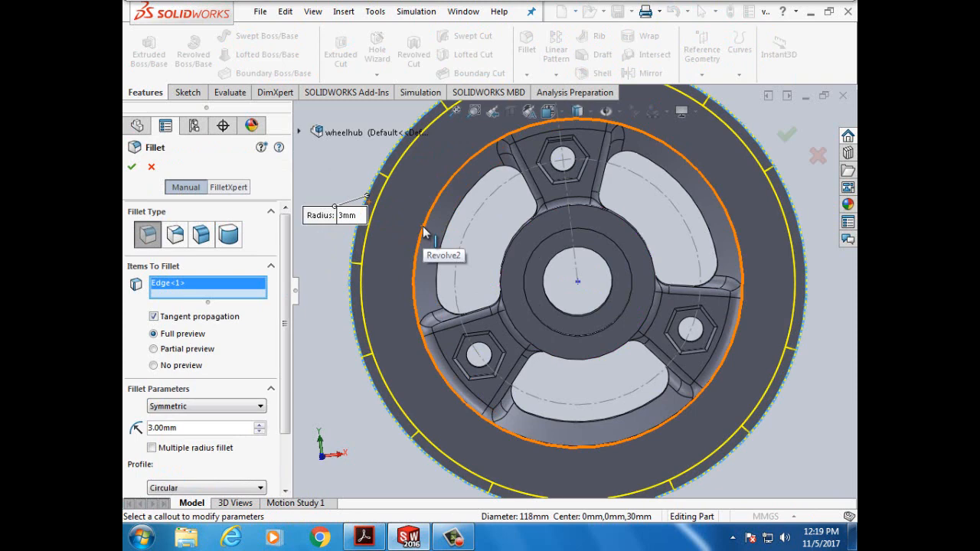
scroll(426, 233, up, 3)
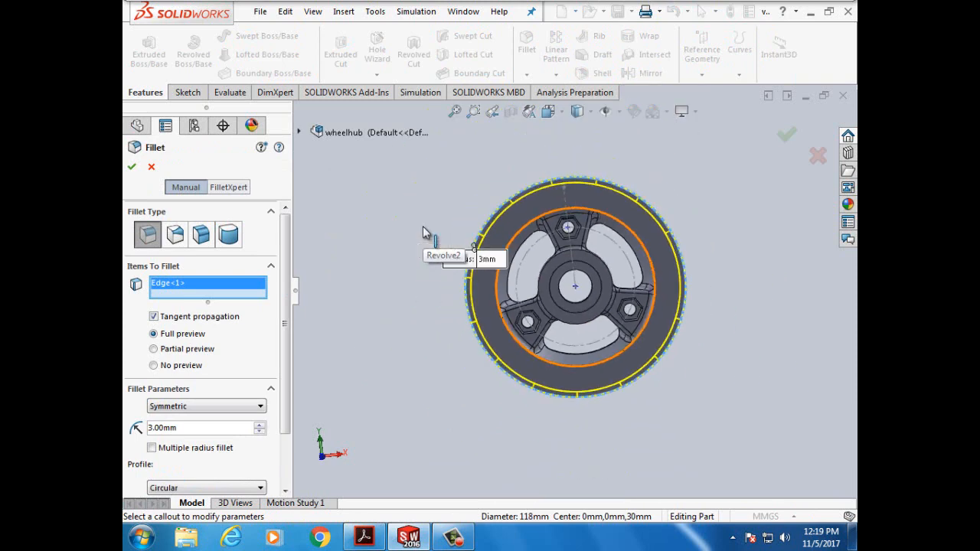
scroll(426, 233, down, 5)
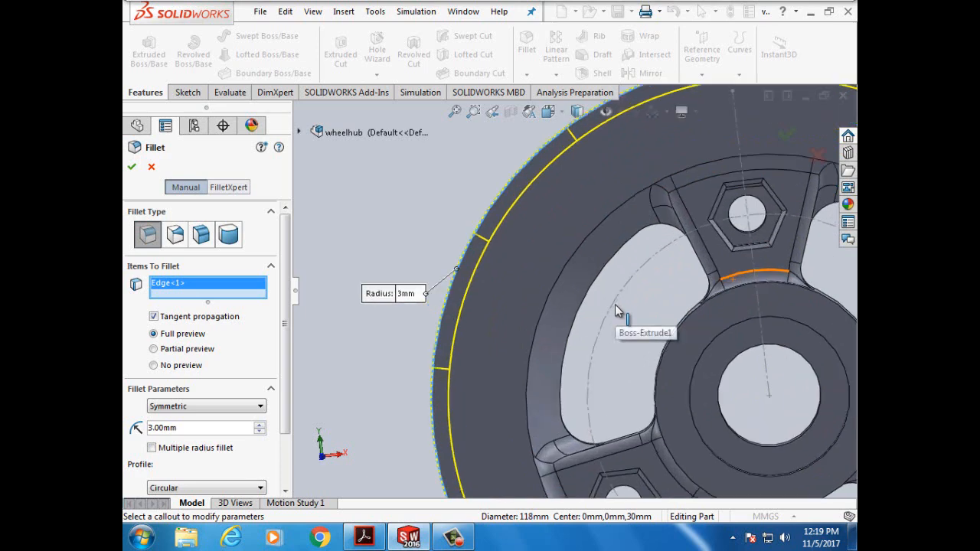
scroll(616, 306, down, 3)
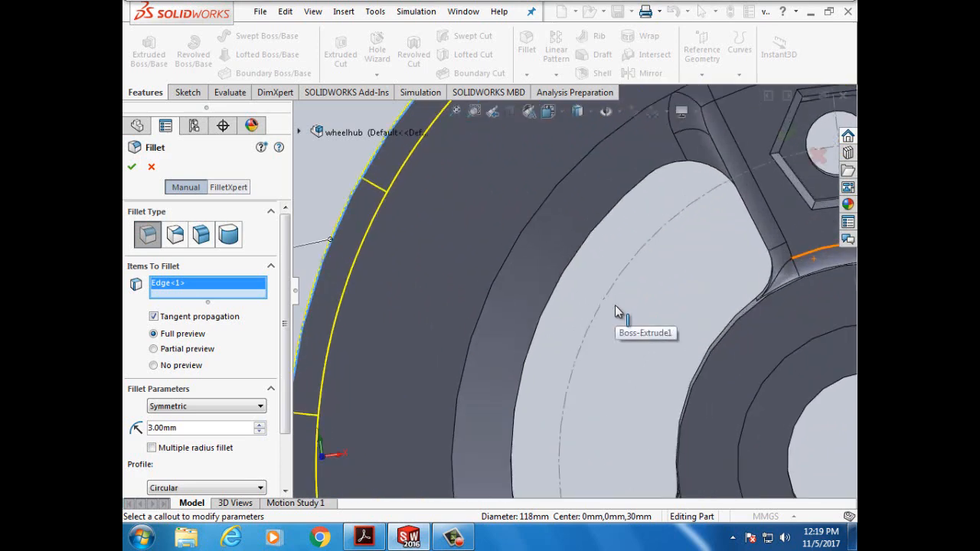
scroll(615, 306, up, 3)
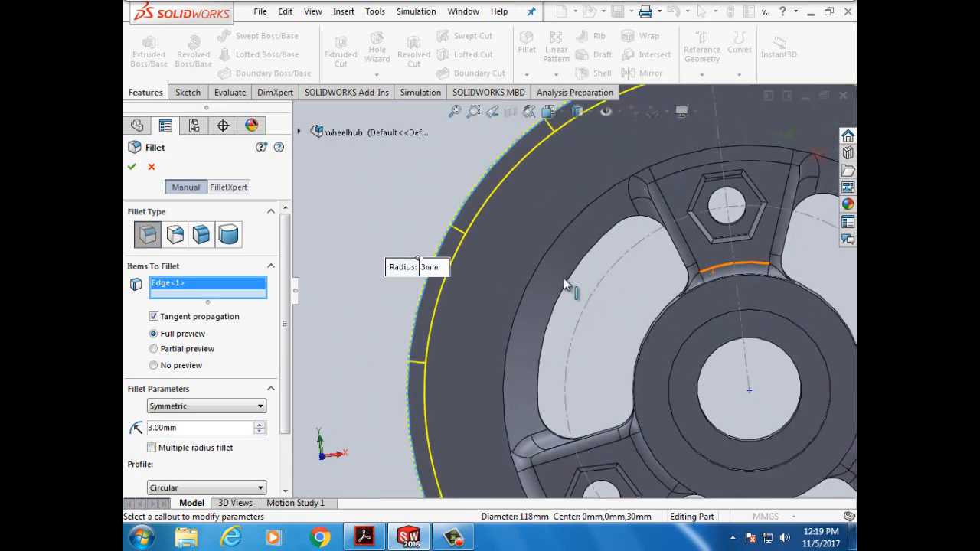
click(538, 266)
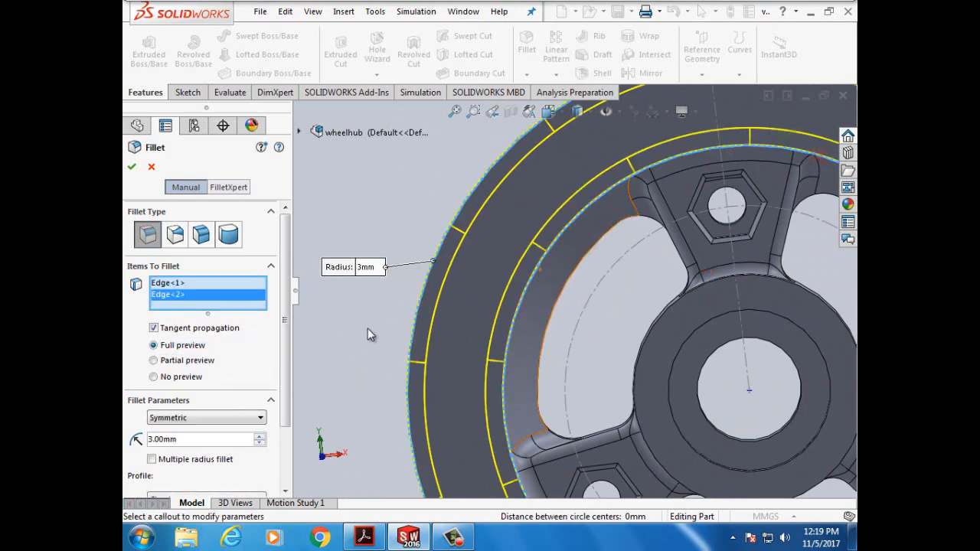
- Add further outer and inner rim edges seen from the rim side
key(Right)
key(Right)
key(Right)
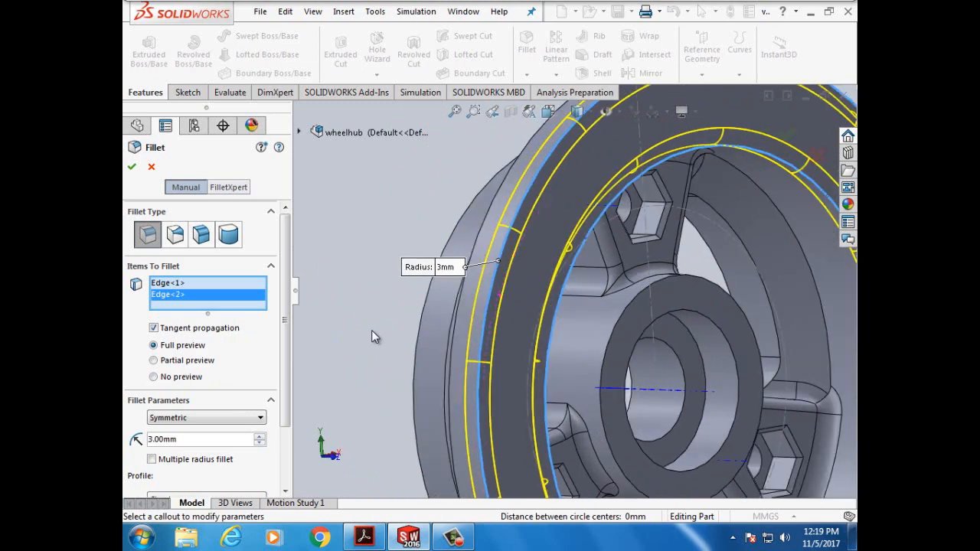
click(806, 260)
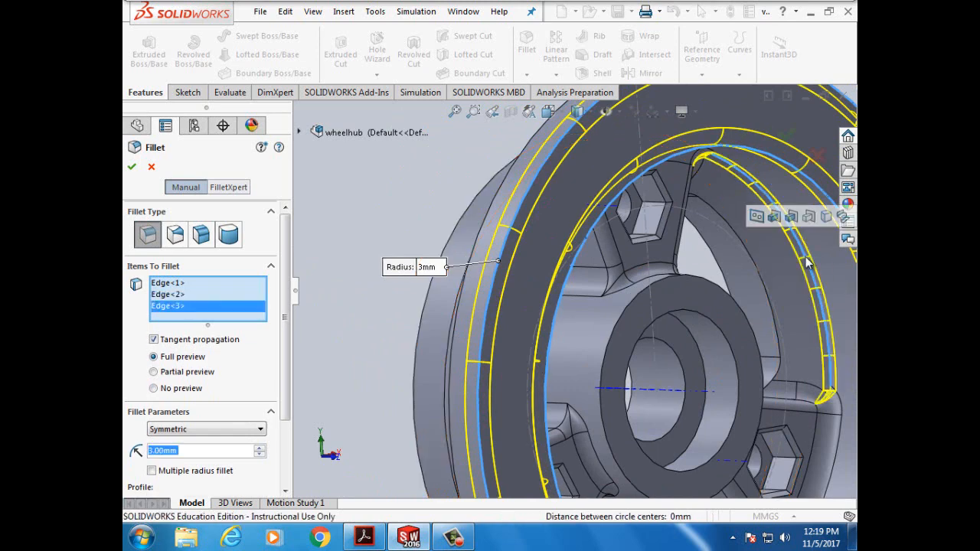
click(752, 267)
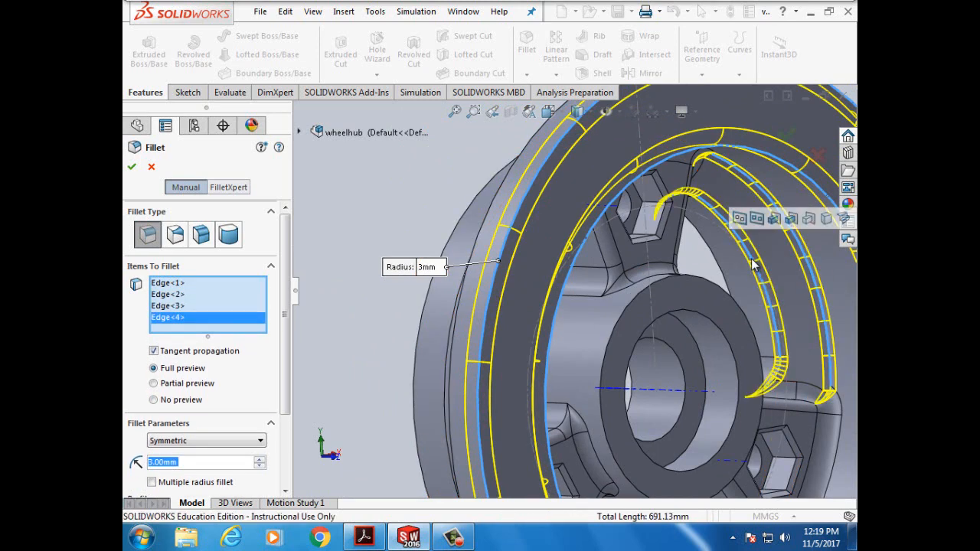
click(370, 306)
key(Left)
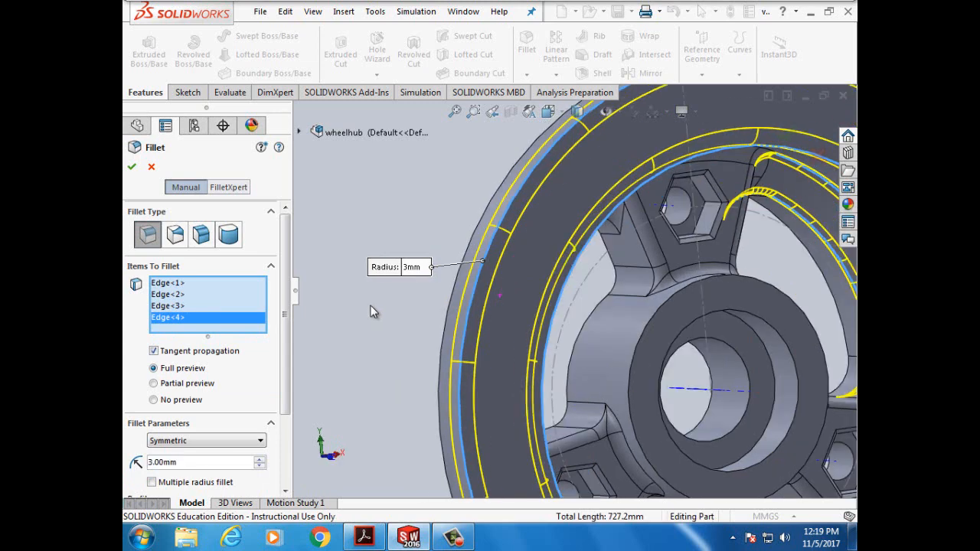
key(Left)
key(Left)
key(Left)
key(Left)
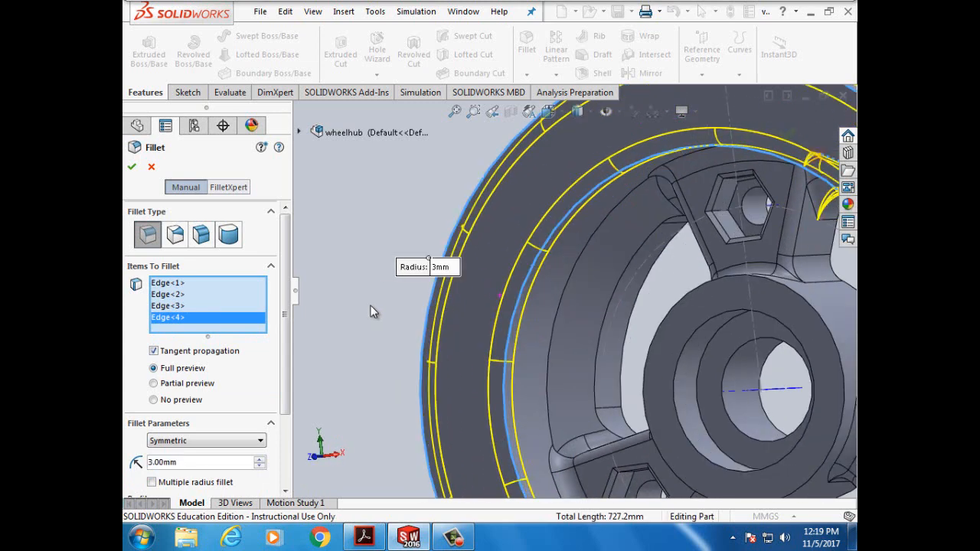
click(556, 330)
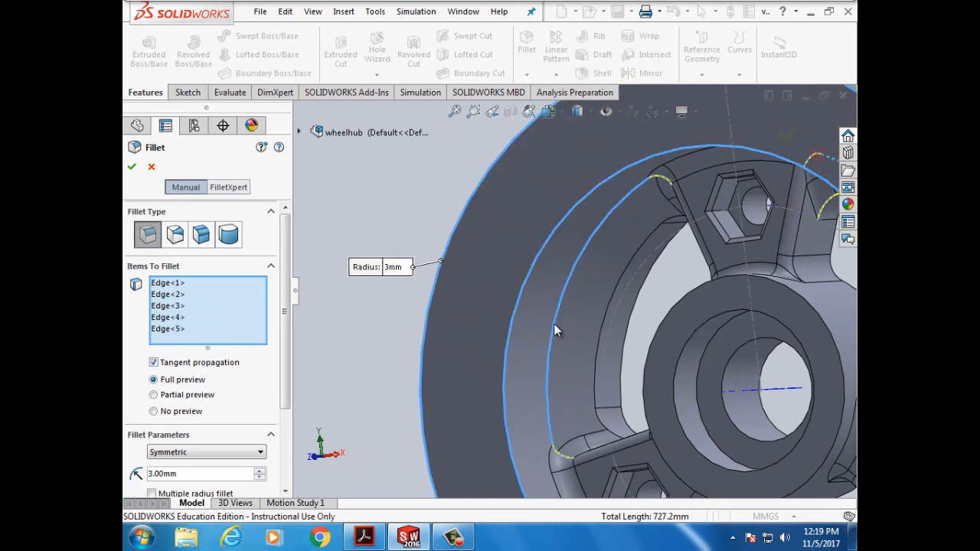
click(602, 333)
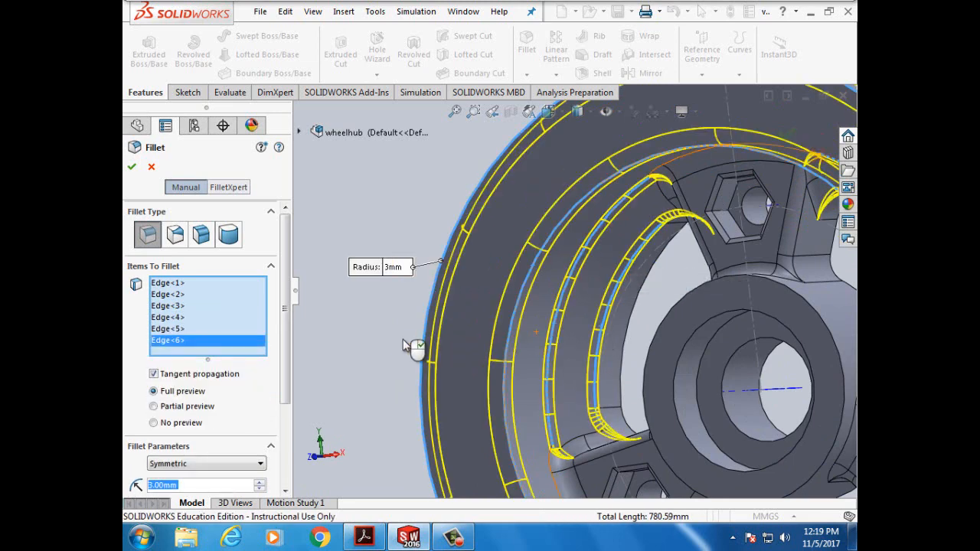
- Add the lower spoke edges and the hub's circular edge, then apply the fillet
middle_drag(391, 340, 409, 390)
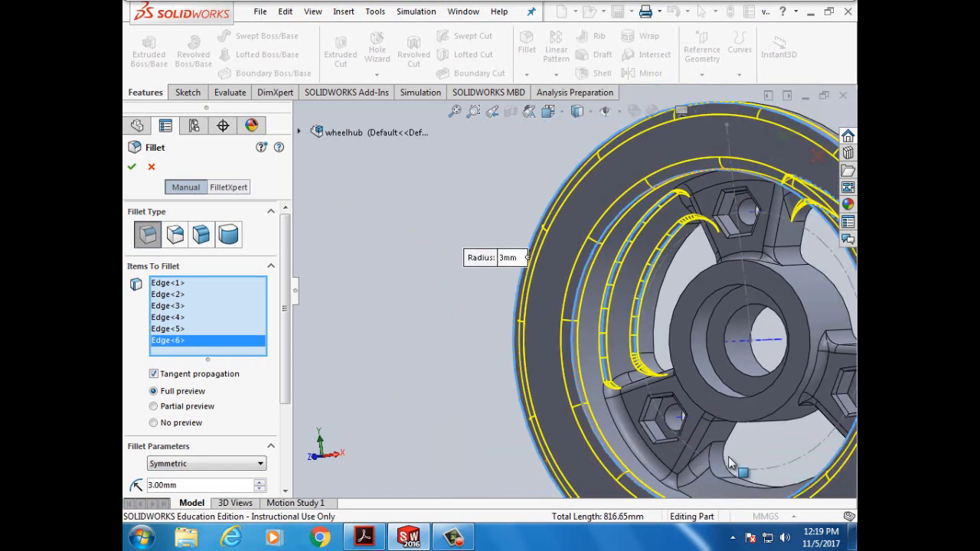
click(752, 493)
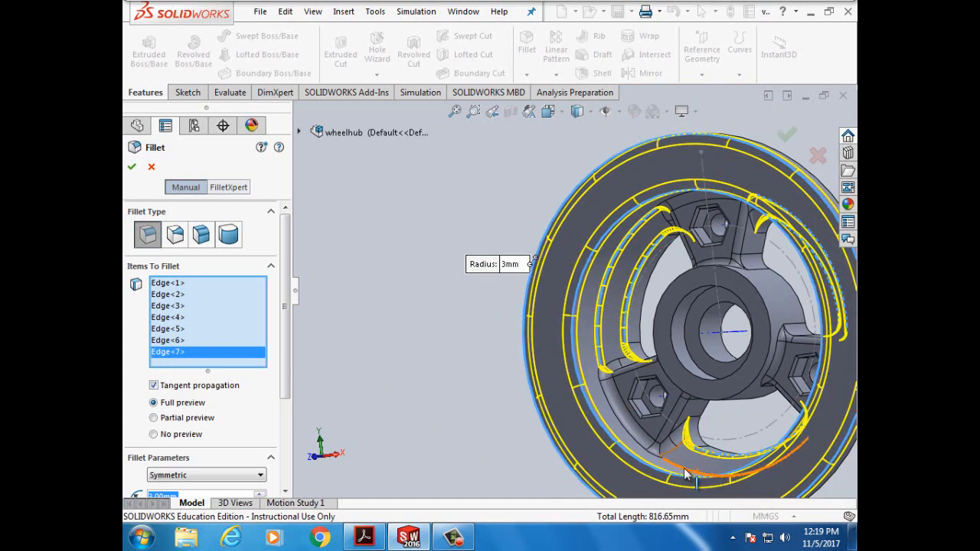
click(687, 474)
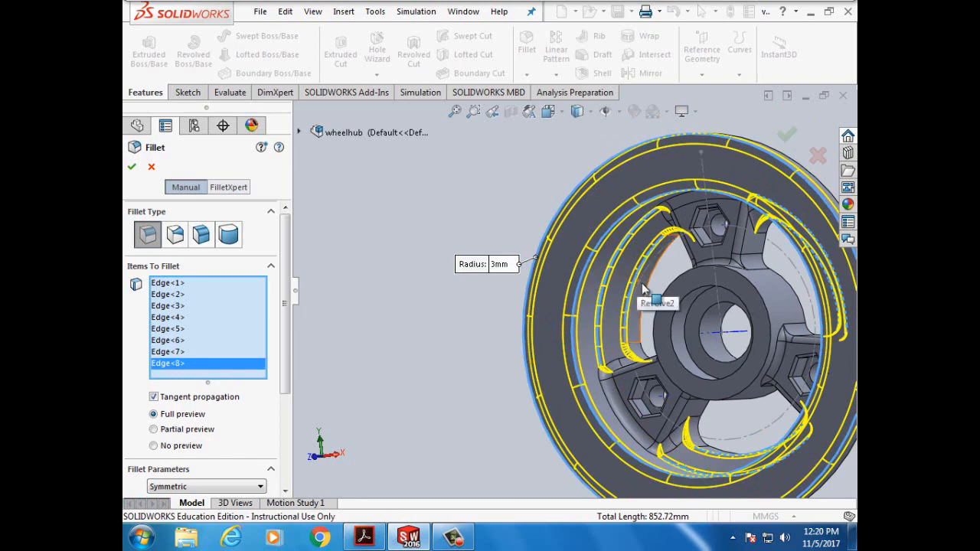
click(667, 289)
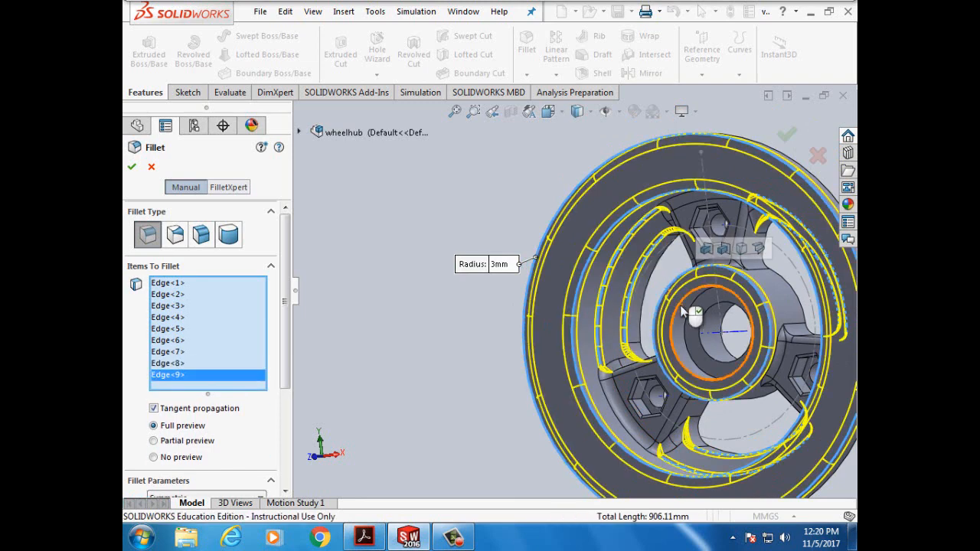
click(369, 536)
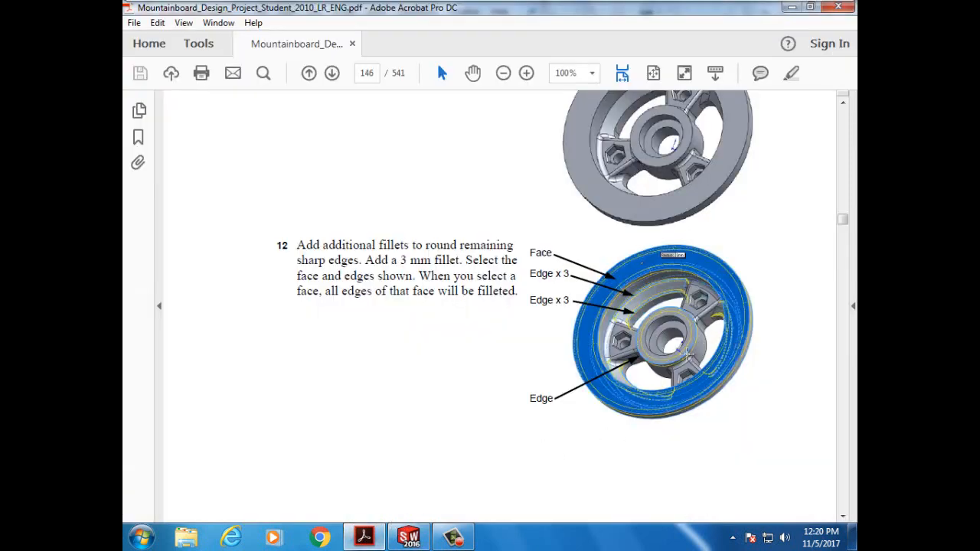
click(409, 536)
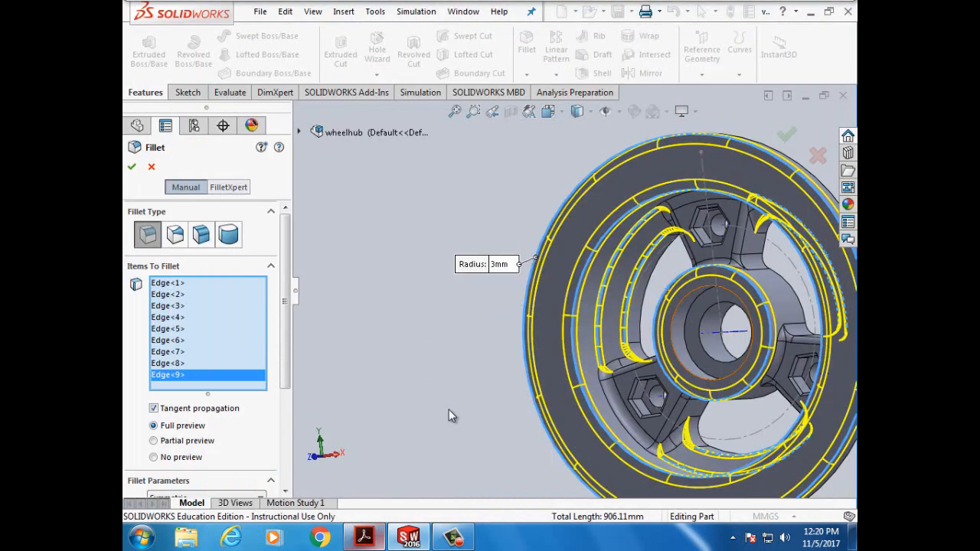
click(132, 166)
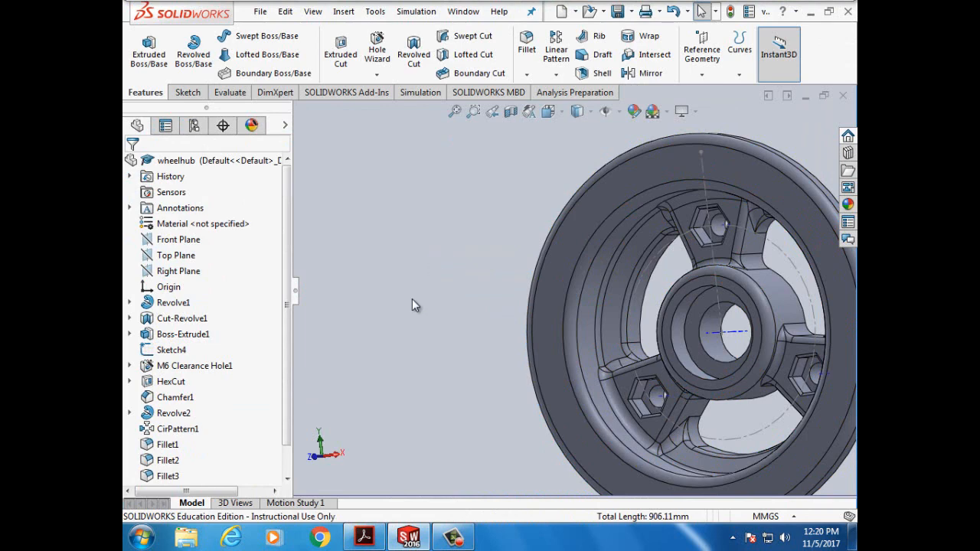
scroll(412, 299, up, 2)
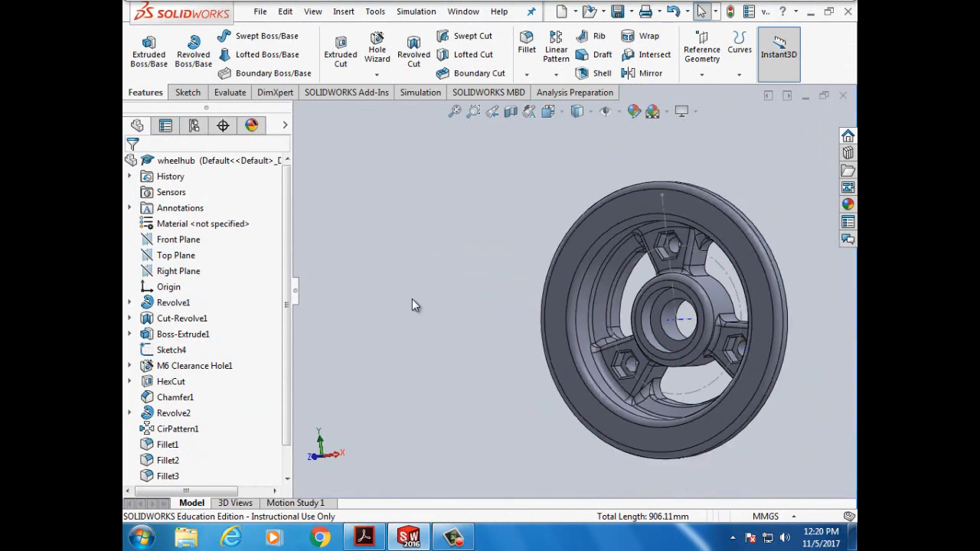
scroll(412, 305, down, 2)
- Look up tutorial step 13 on page 147: a 0.5 mm × 45° bearing-hole chamfer
click(364, 537)
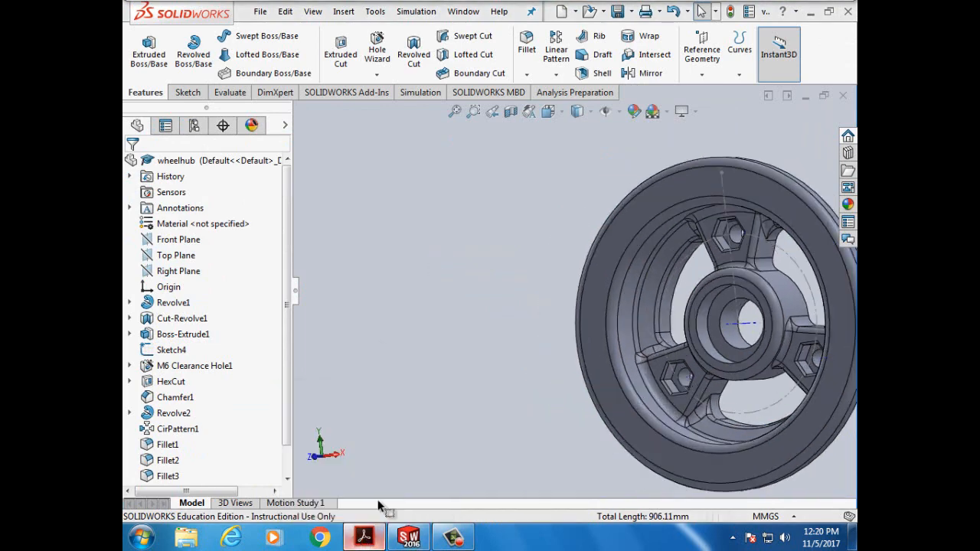
scroll(421, 430, down, 3)
scroll(420, 424, down, 3)
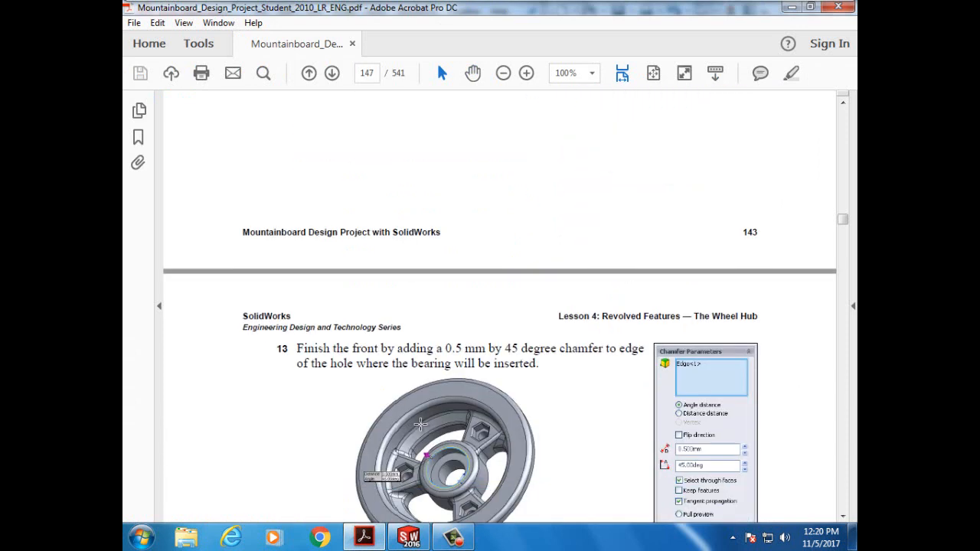
scroll(499, 306, down, 1)
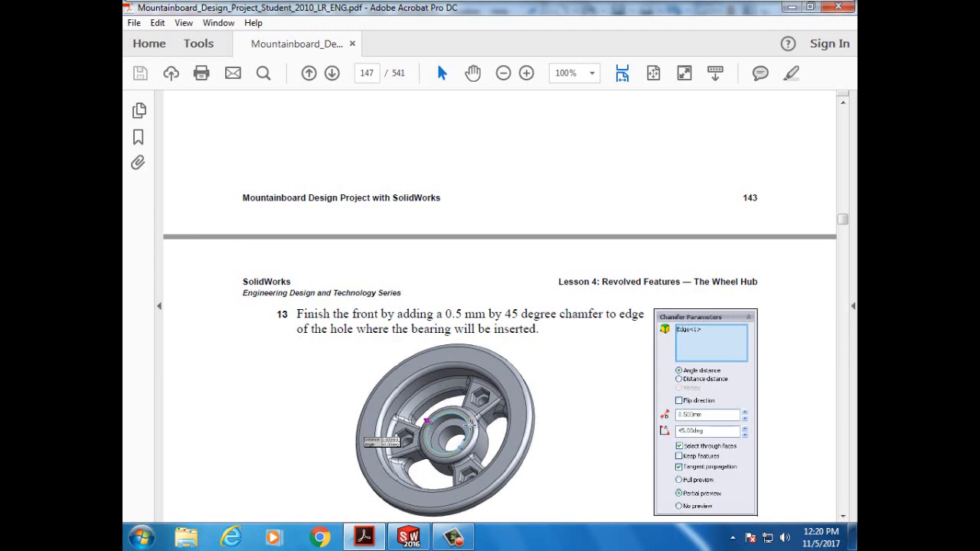
scroll(467, 427, down, 4)
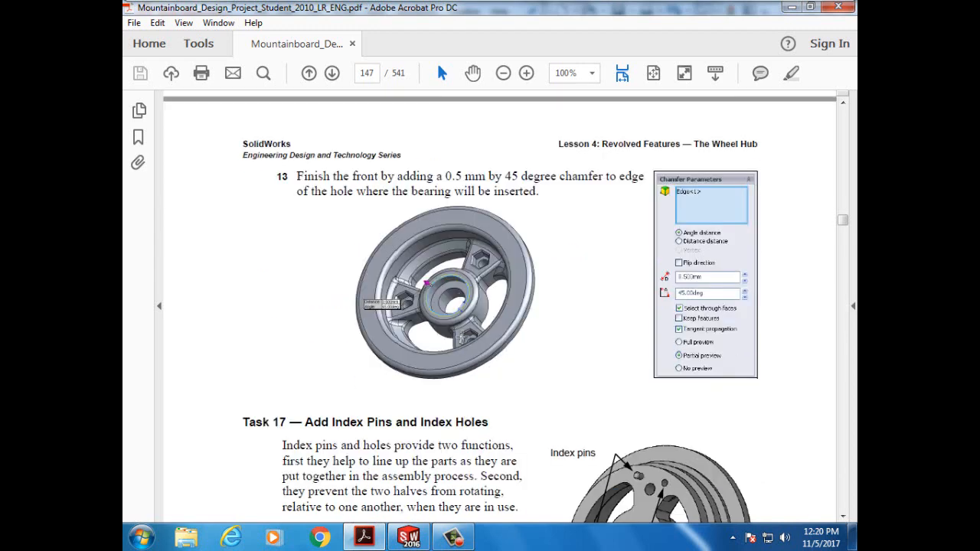
click(364, 536)
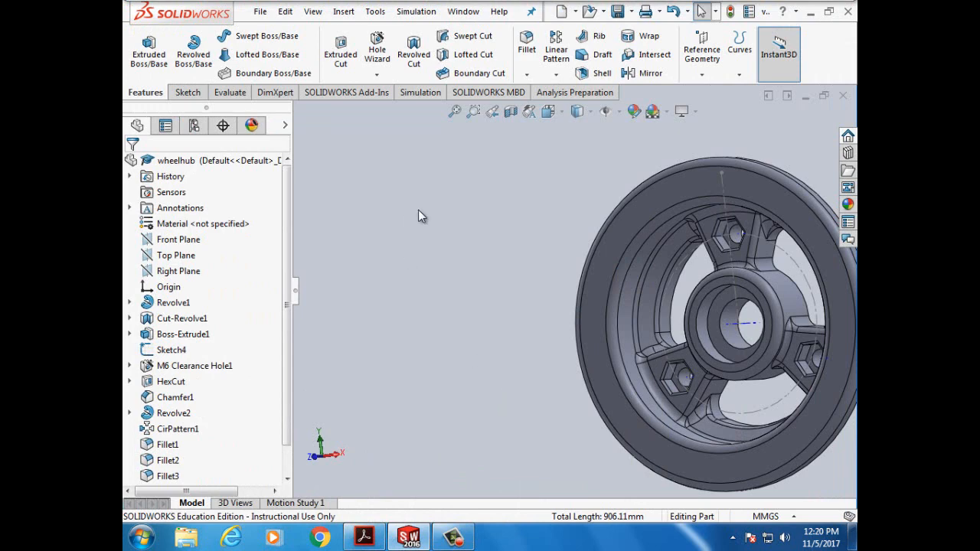
- Start a chamfer and set its distance to 0.5 mm
click(526, 74)
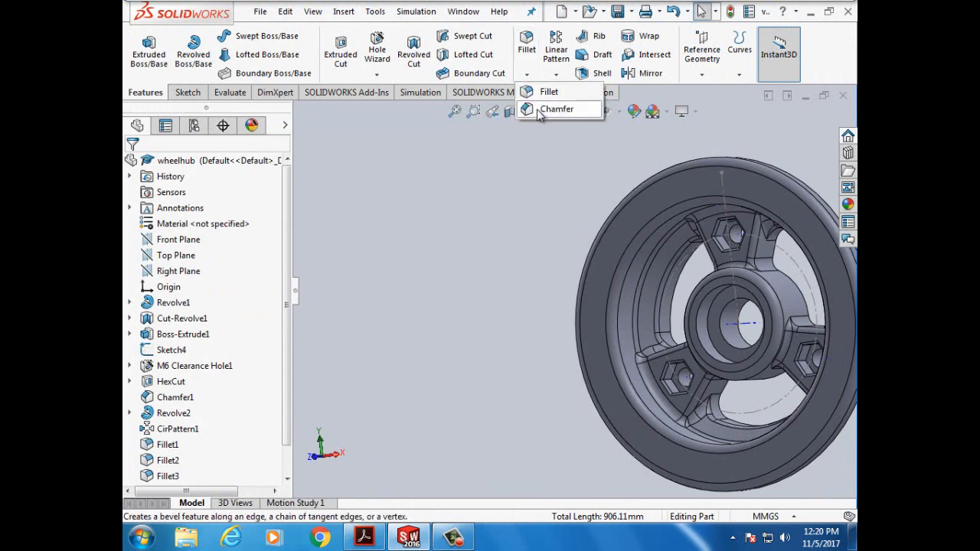
click(541, 112)
drag(198, 304, 139, 304)
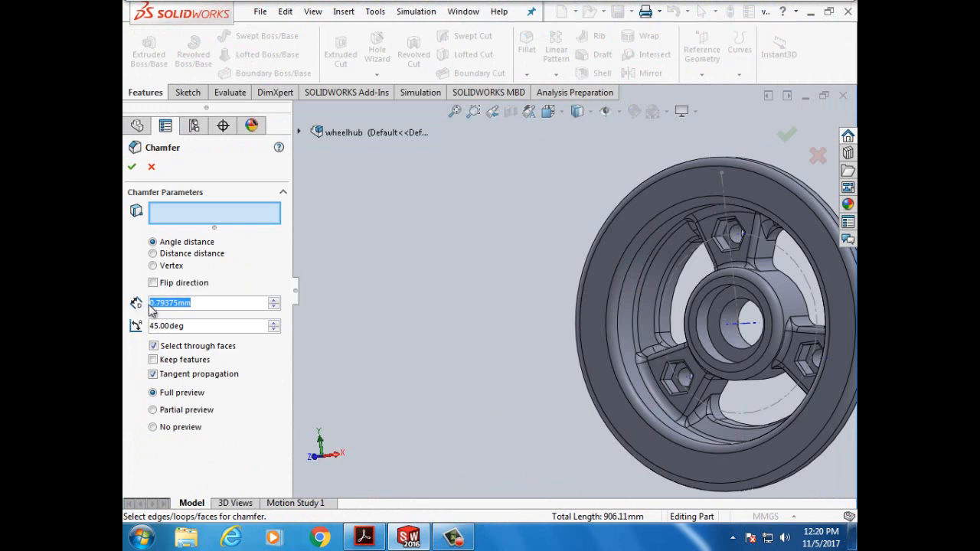
text(5)
key(Return)
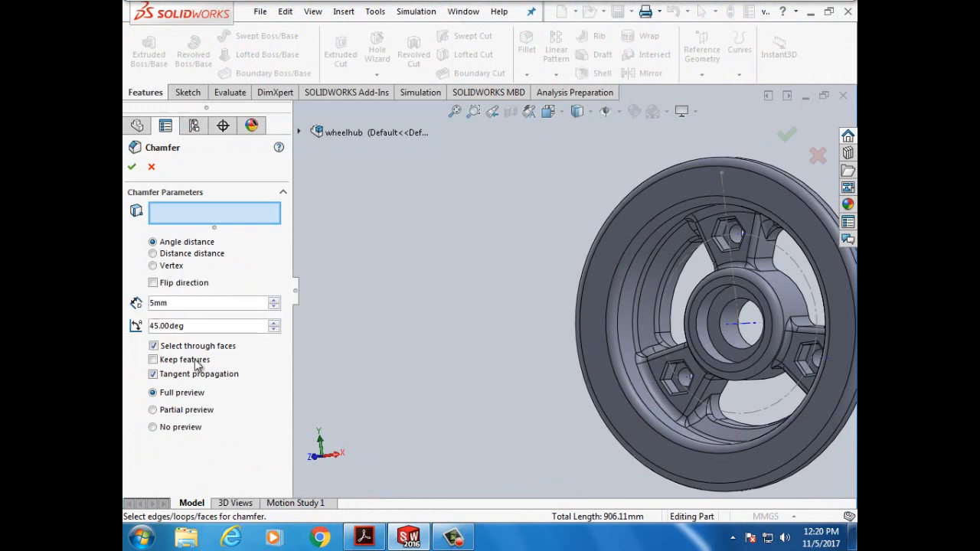
click(368, 539)
click(371, 542)
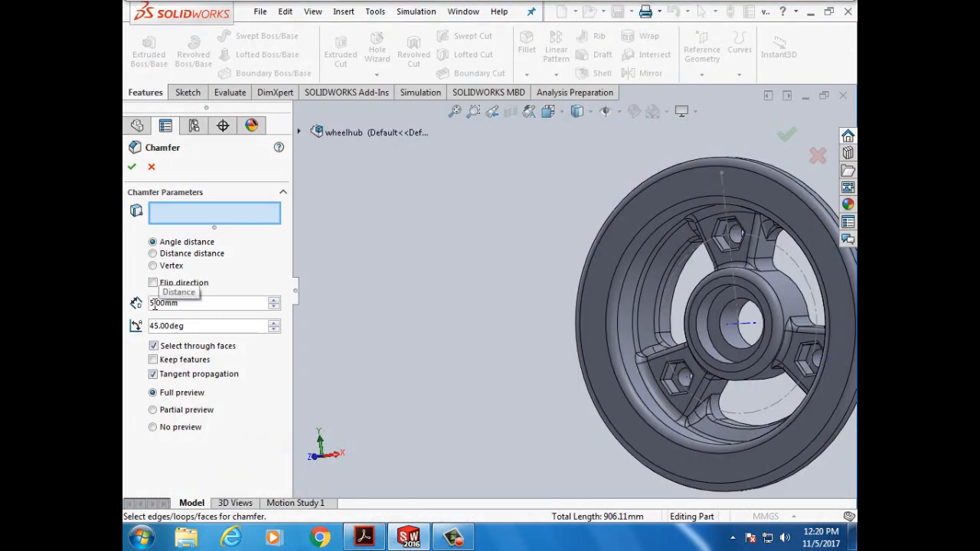
double_click(188, 305)
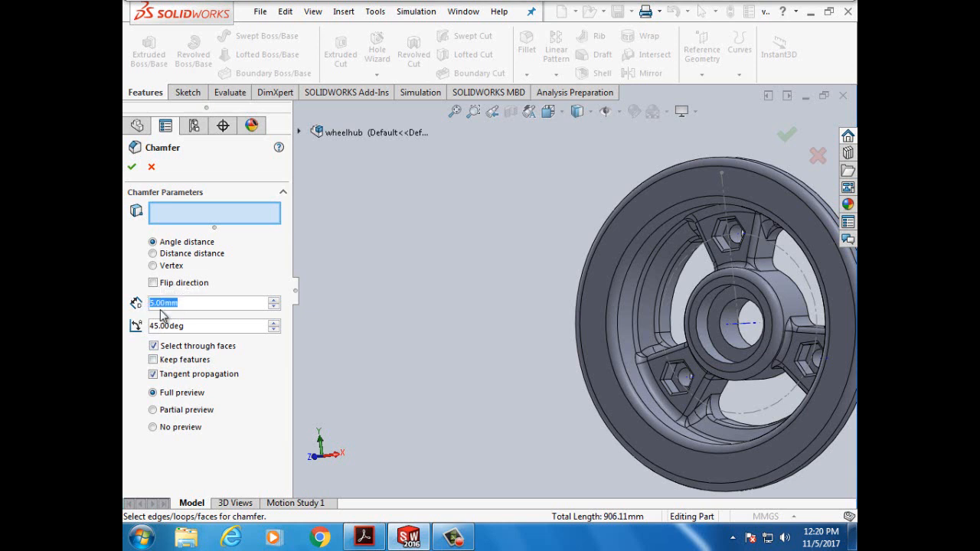
text(0.5mm)
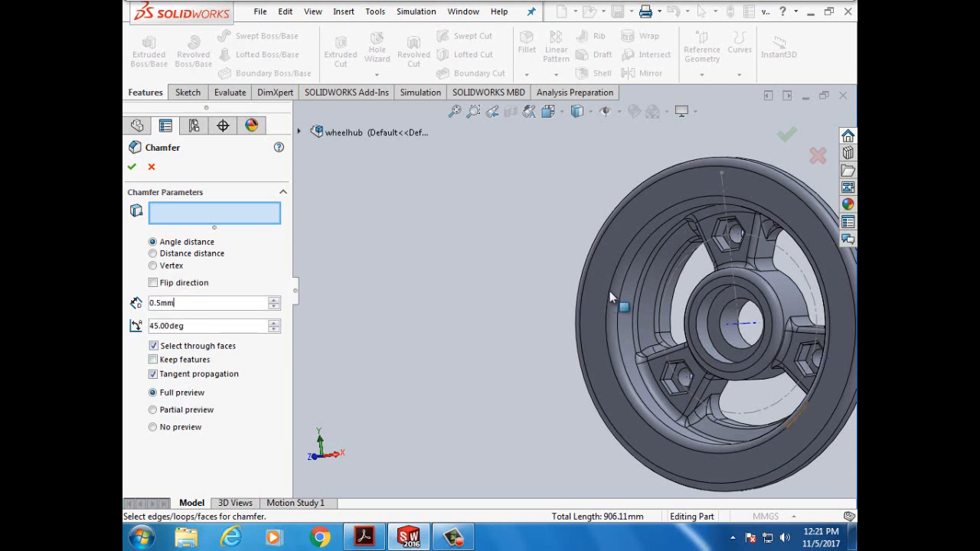
- Apply the 0.5 mm chamfer to the bearing-hole edge
click(702, 312)
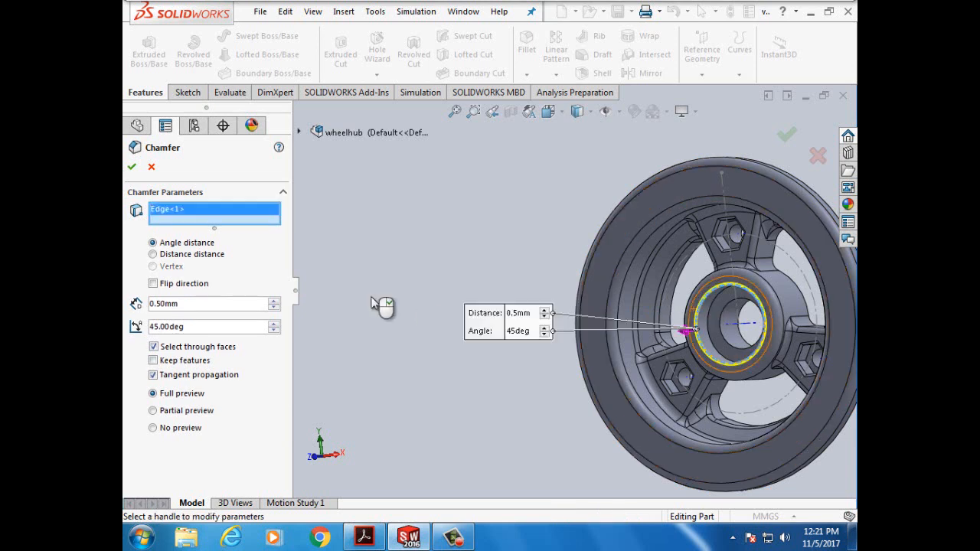
click(131, 170)
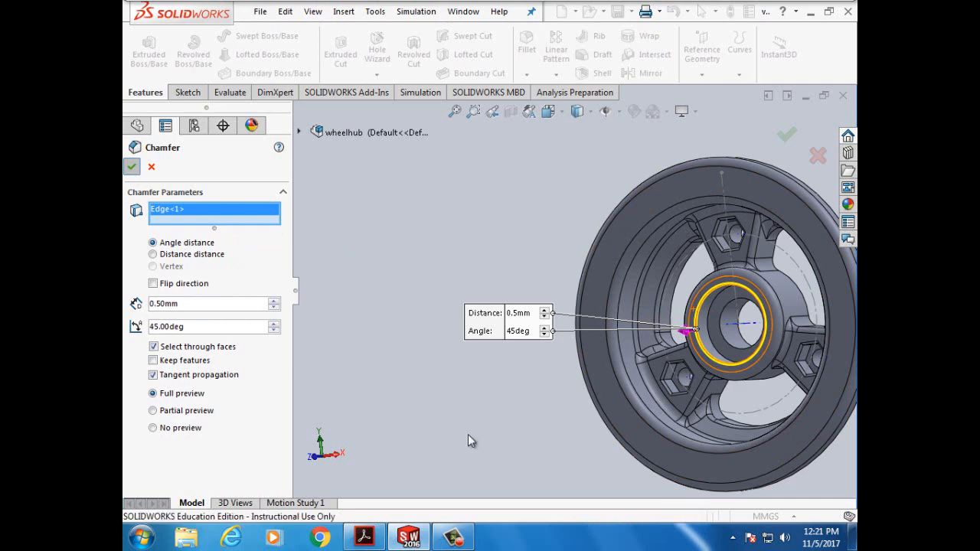
click(411, 540)
click(411, 540)
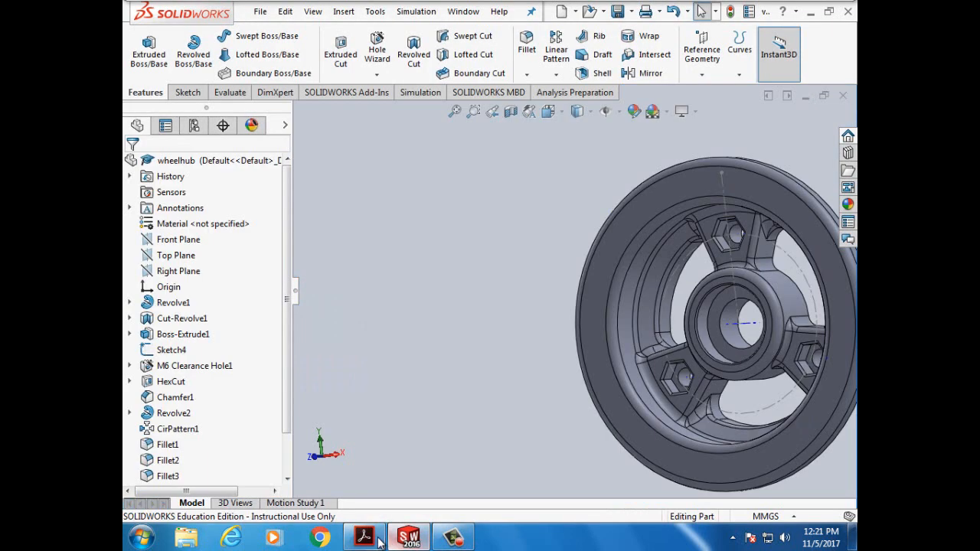
- Scroll the tutorial to page 148, Task 17: Add Index Pins and Index Holes
click(364, 538)
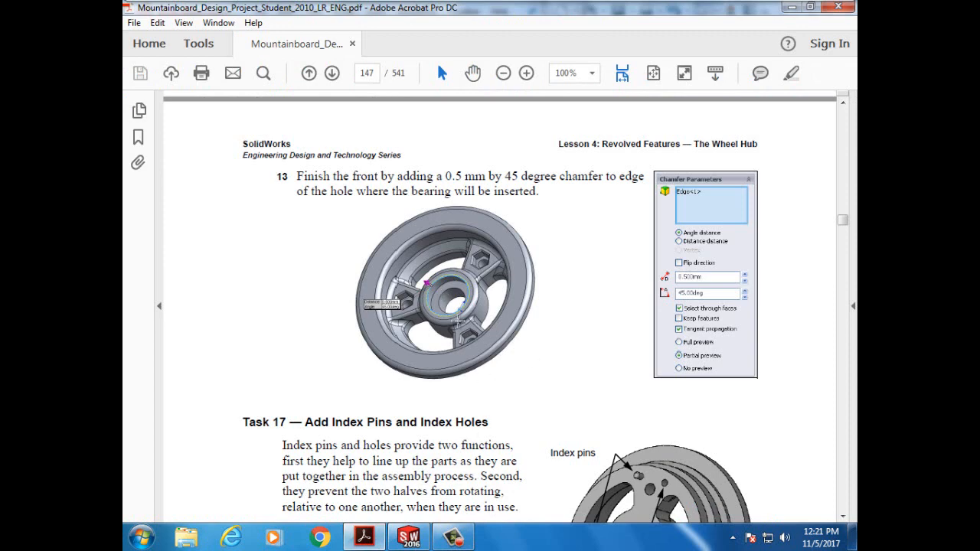
scroll(529, 360, down, 3)
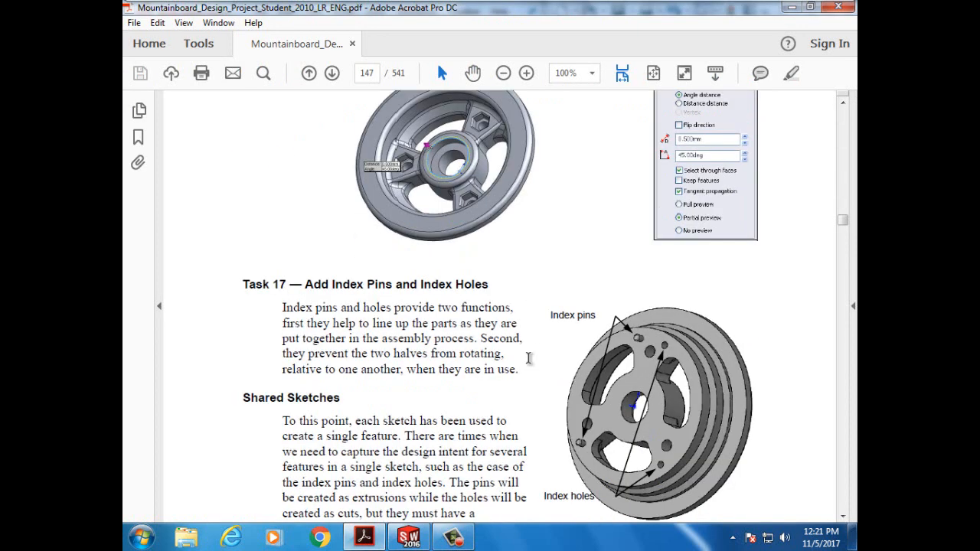
scroll(529, 358, down, 5)
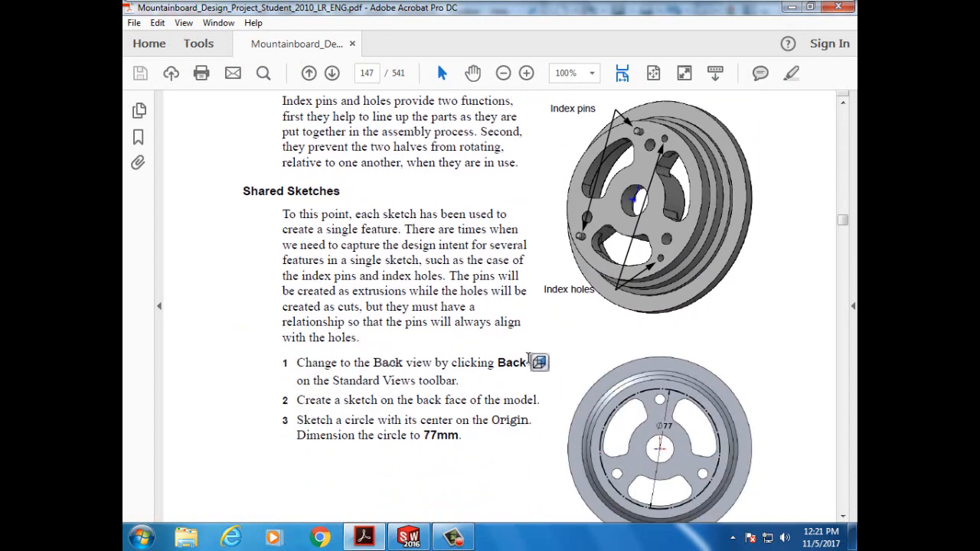
scroll(528, 360, down, 2)
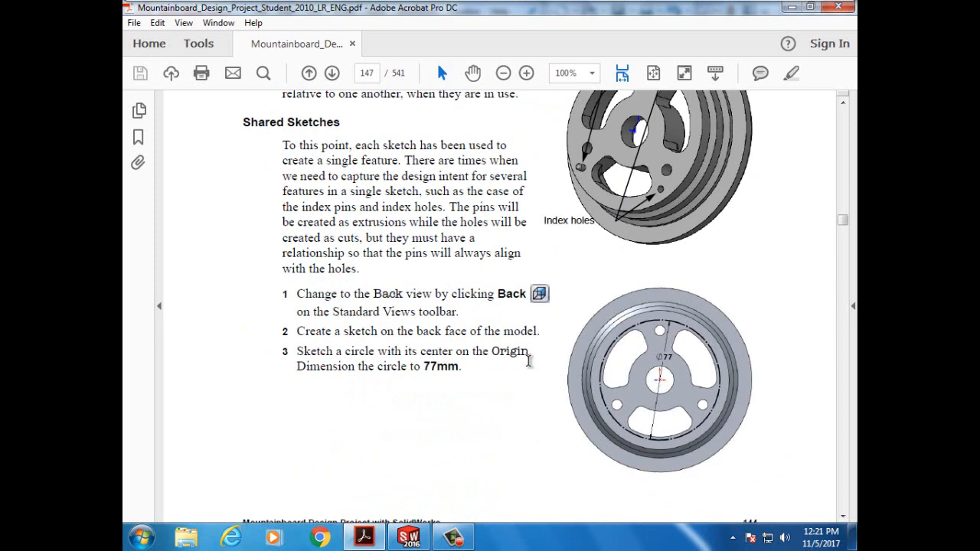
scroll(528, 362, down, 10)
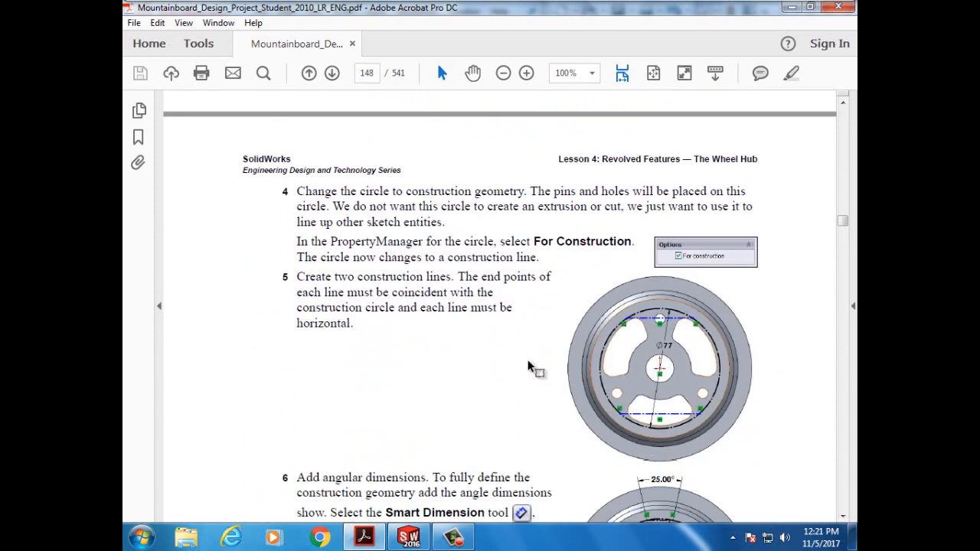
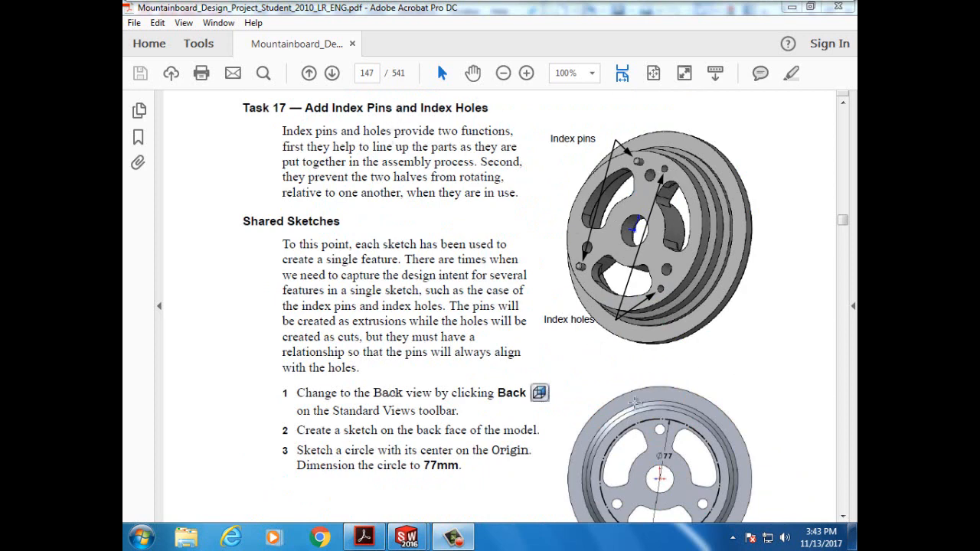
- Mark step 1's instruction text in the tutorial, then return to the SOLIDWORKS wheelhub
drag(281, 393, 439, 396)
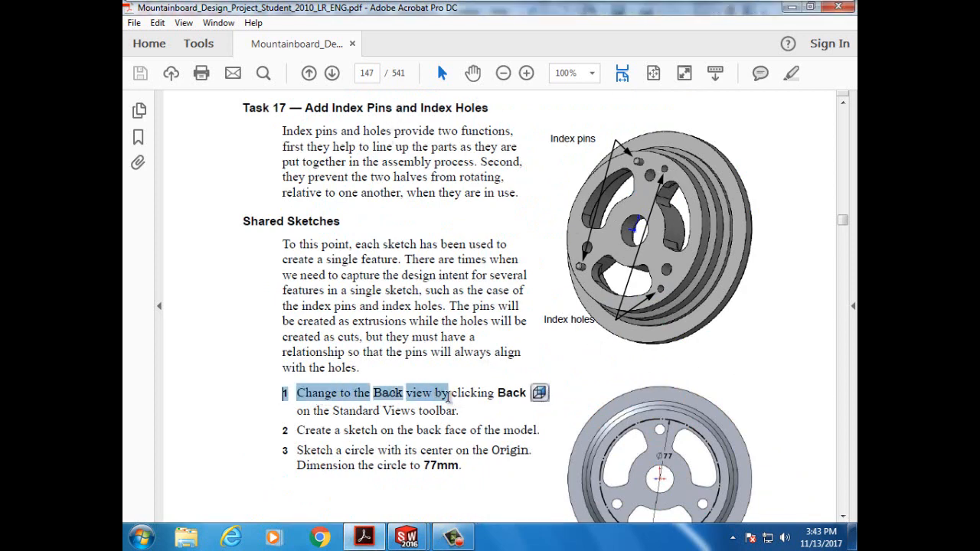
double_click(369, 394)
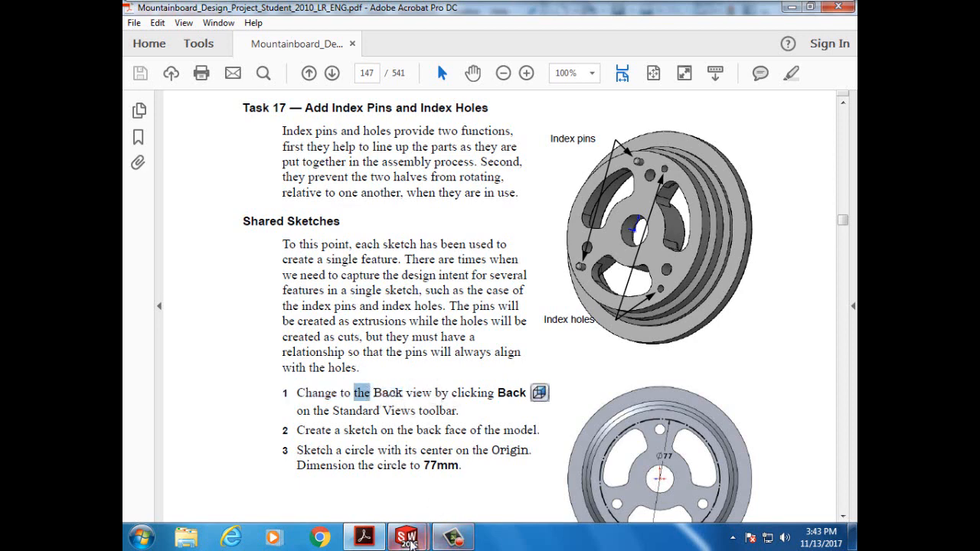
mouse_move(411, 543)
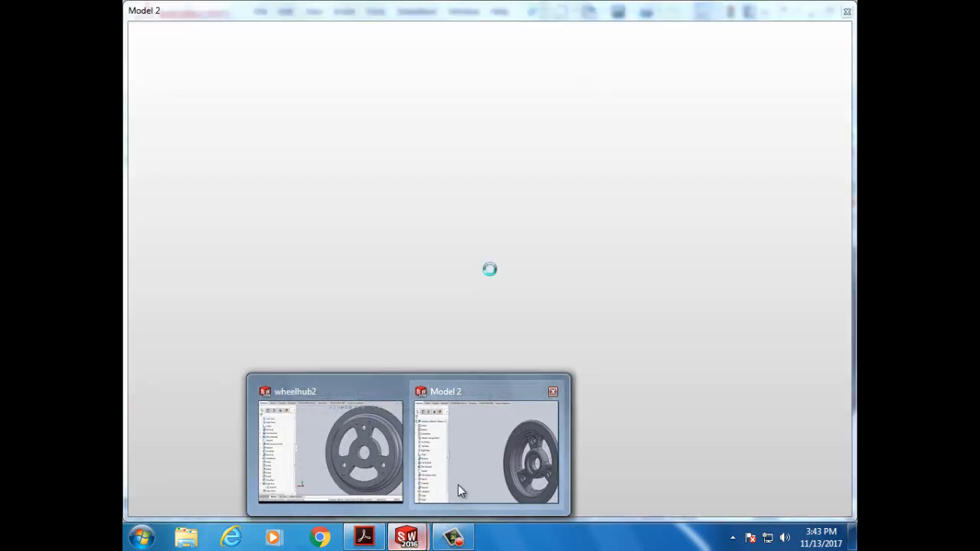
click(458, 485)
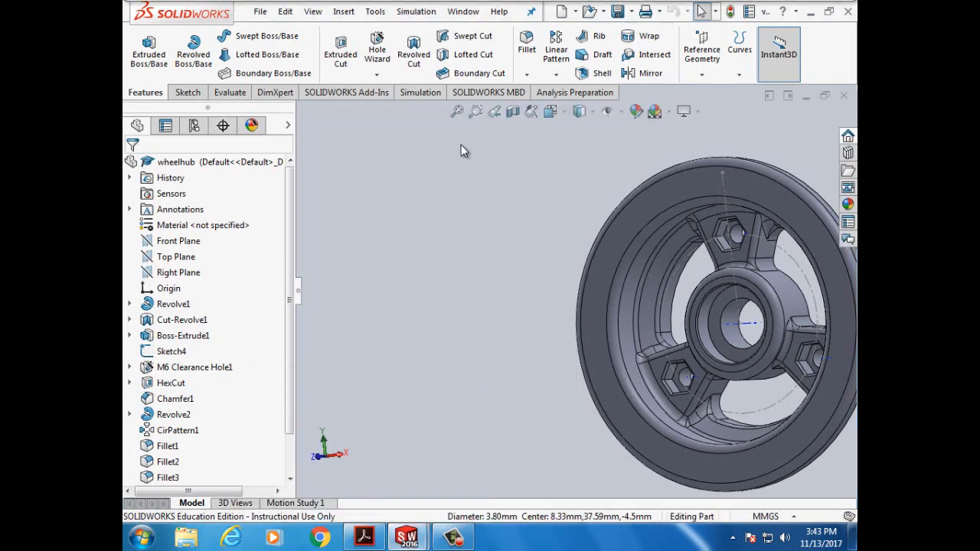
- Turn the wheelhub to the Back view and select its back face for a sketch
click(561, 113)
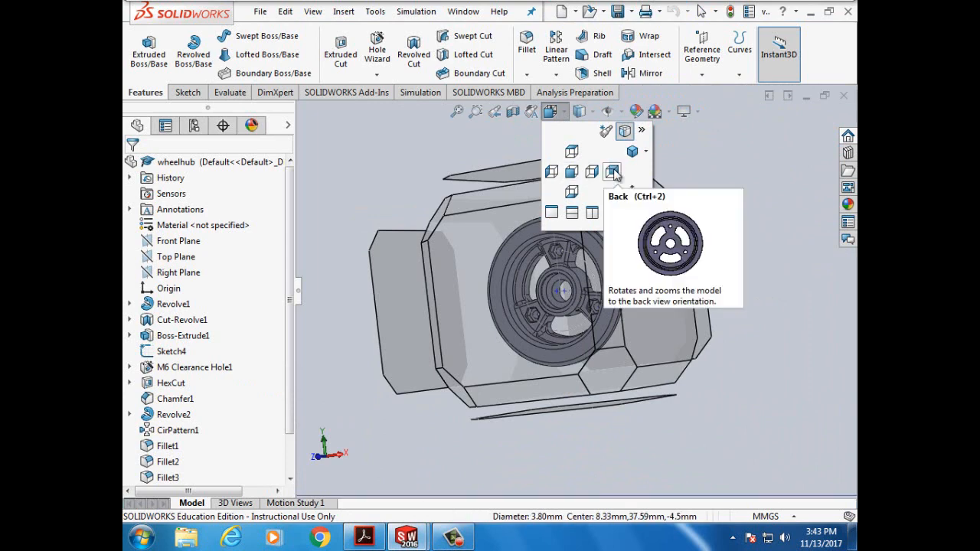
click(614, 172)
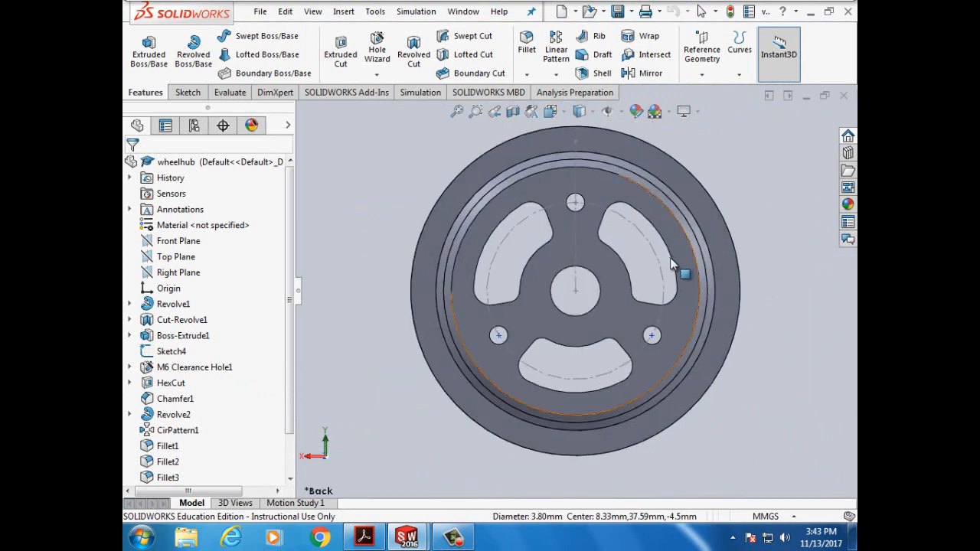
click(517, 196)
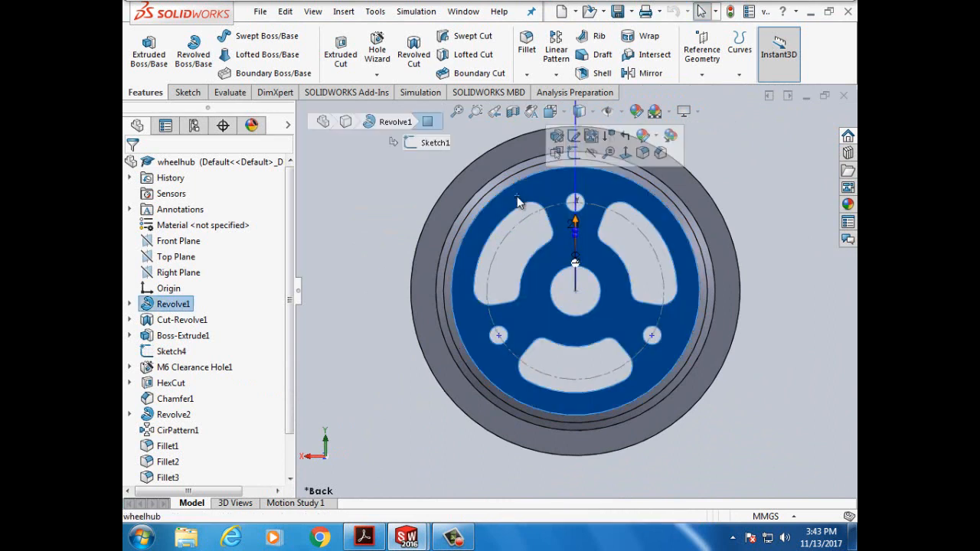
click(184, 92)
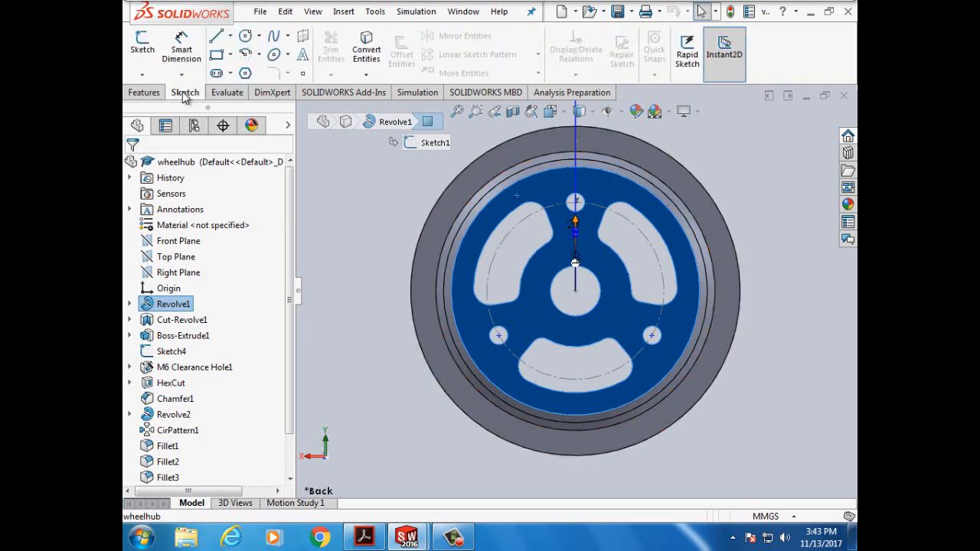
- Sketch a circle centred on the origin on the back face and make it construction geometry
click(138, 49)
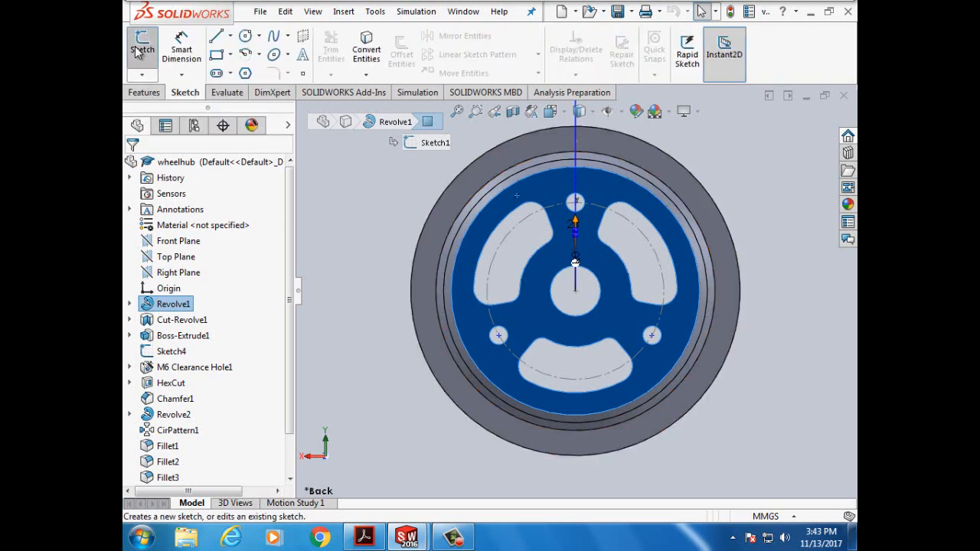
click(245, 37)
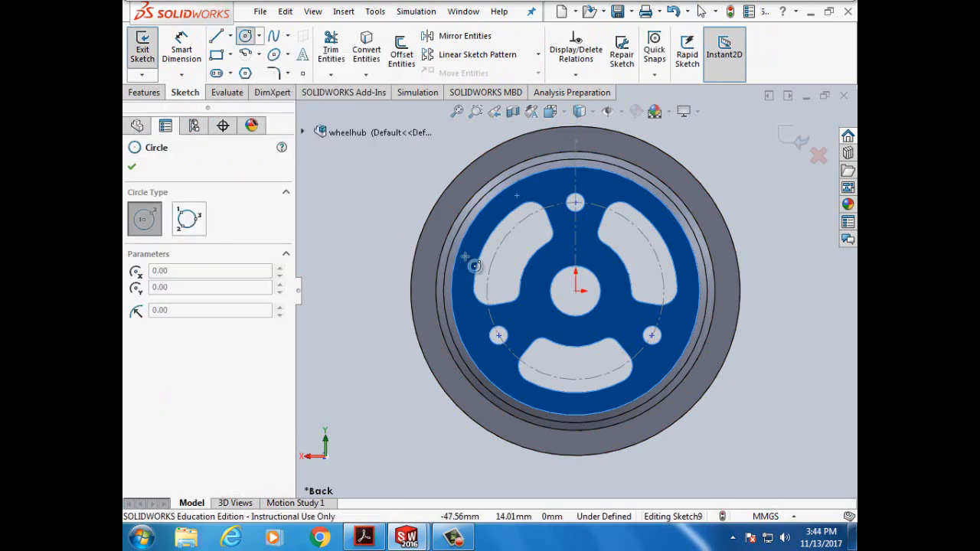
click(575, 290)
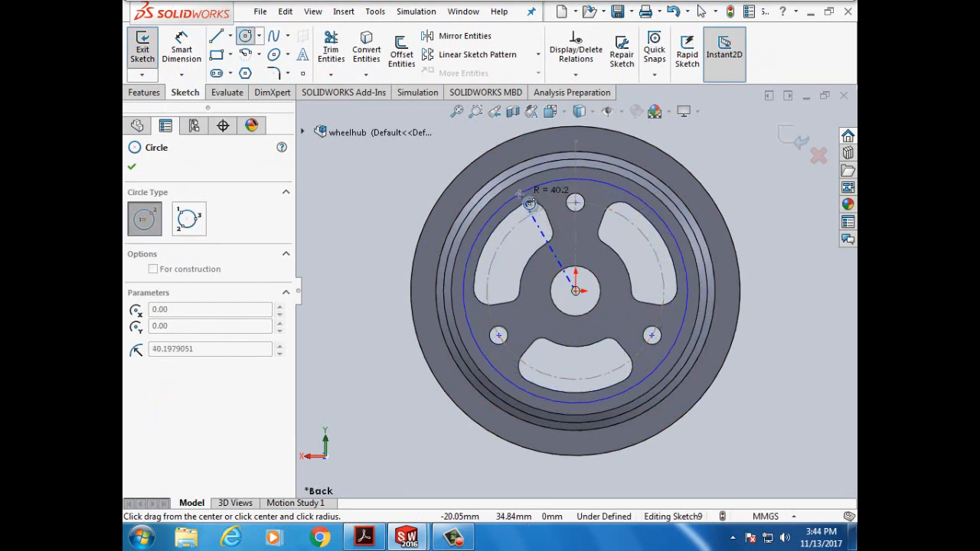
click(529, 203)
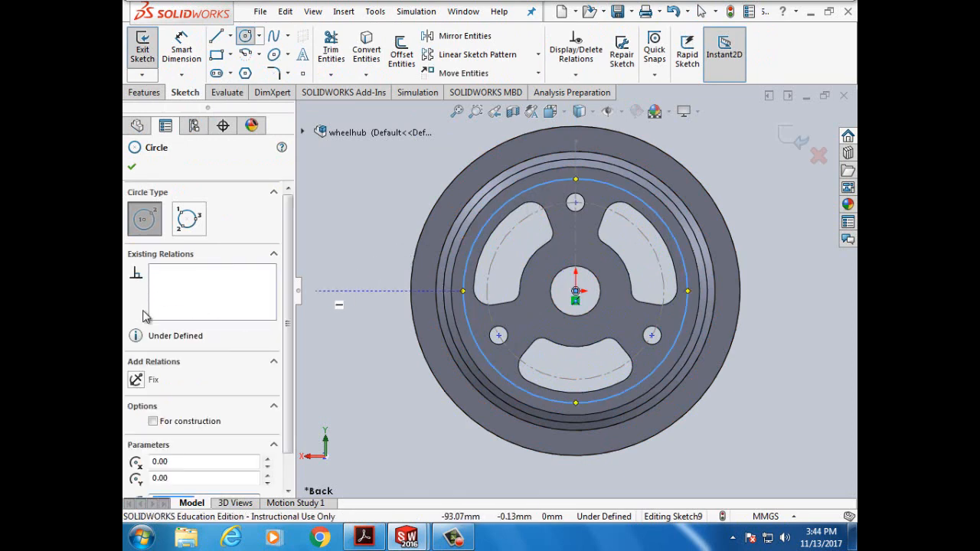
click(153, 422)
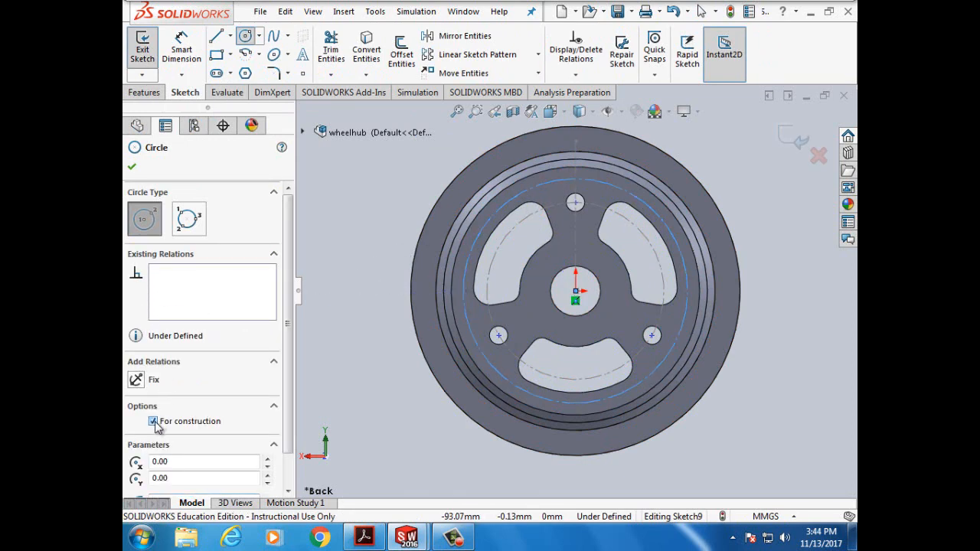
- Dimension the construction circle to a 77 mm diameter
click(180, 49)
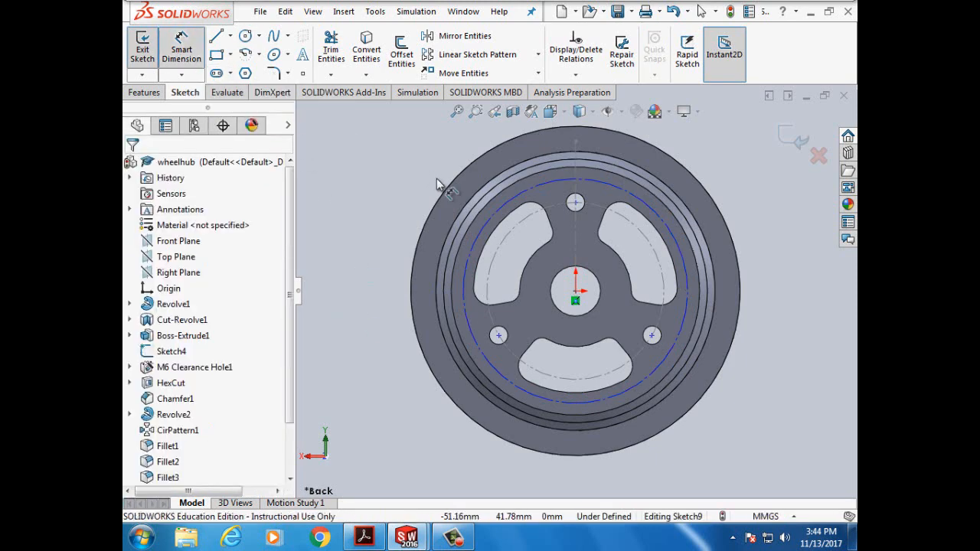
click(485, 232)
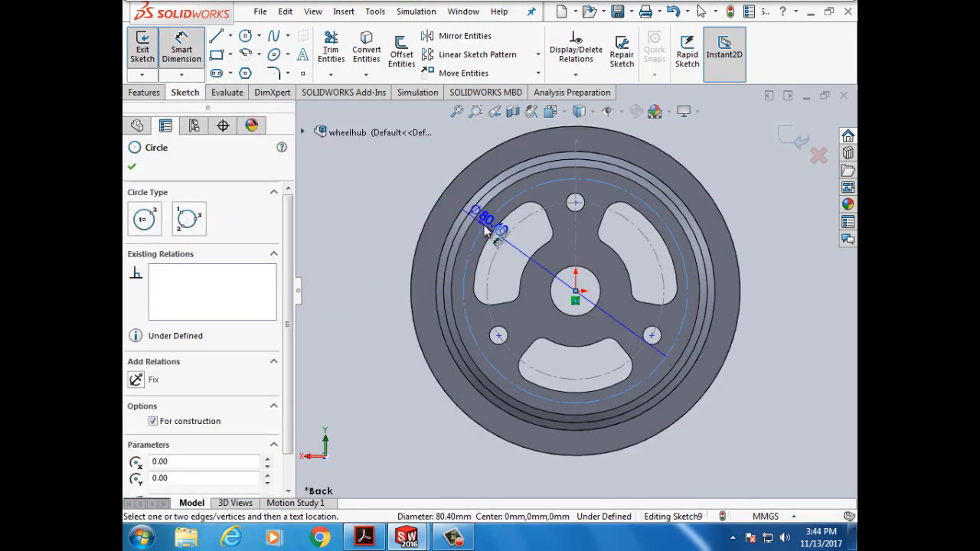
click(381, 217)
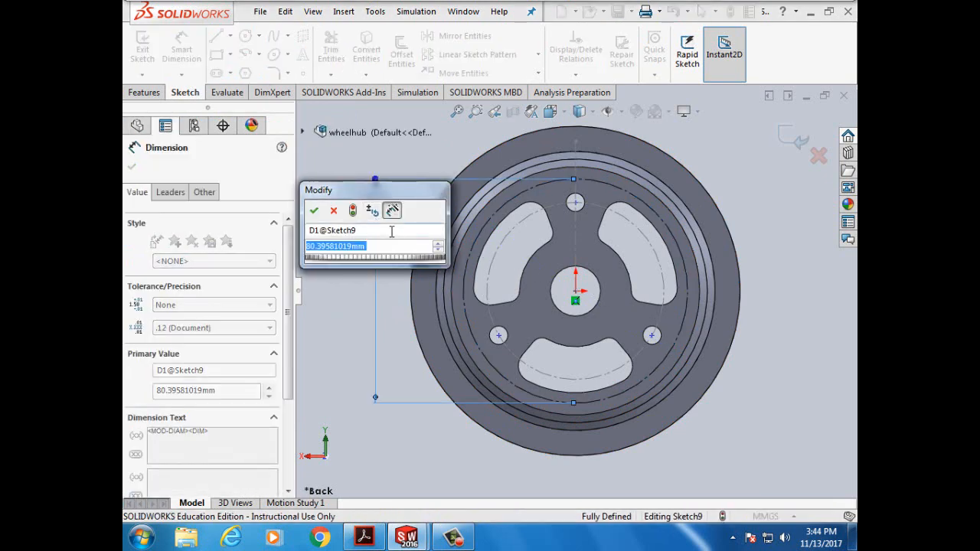
text(77mm)
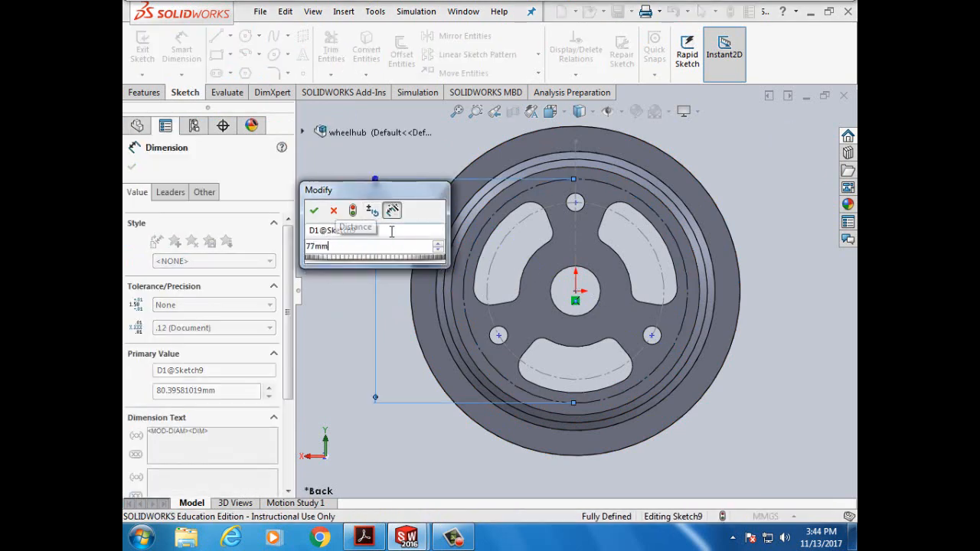
click(314, 211)
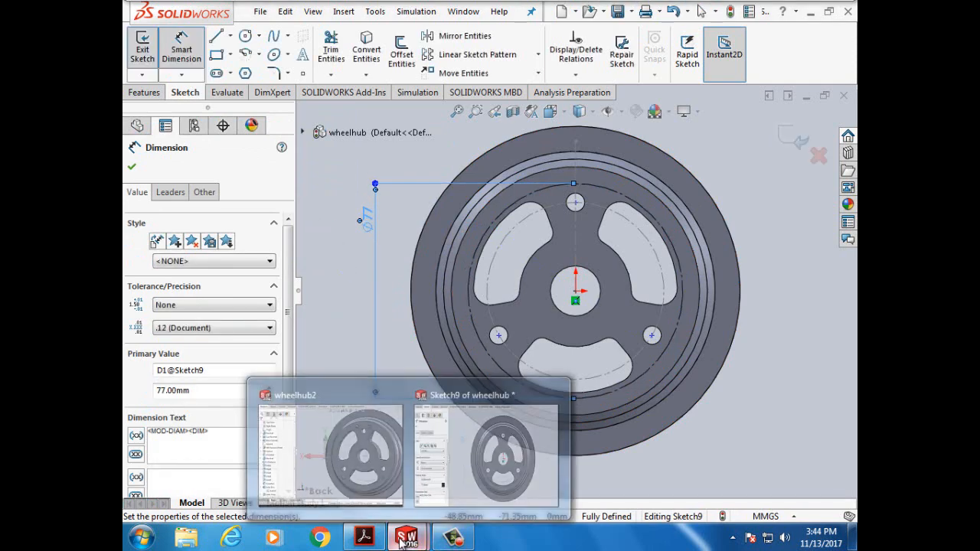
- Bring up tutorial page 148, steps 4–6 on horizontal construction lines and 25°/90° angles
click(364, 537)
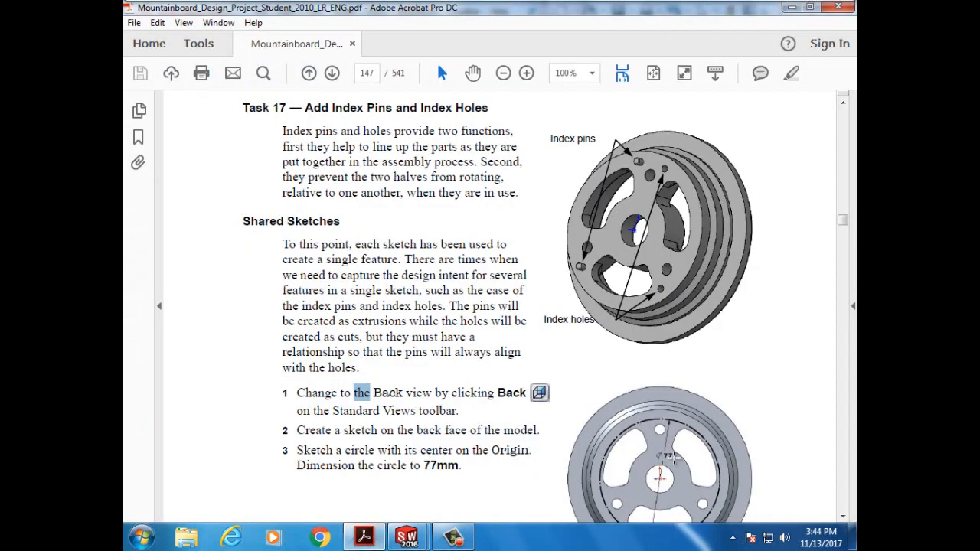
click(843, 516)
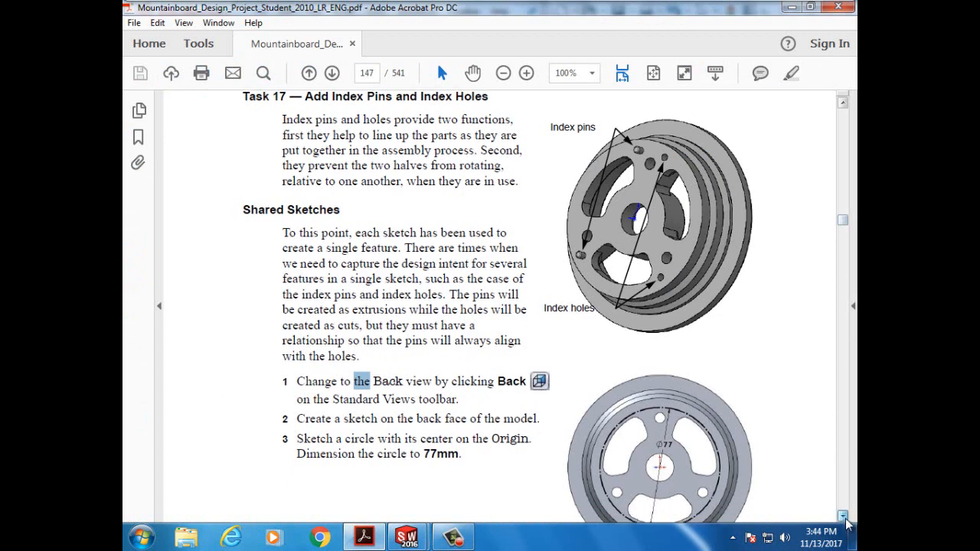
scroll(847, 524, down, 10)
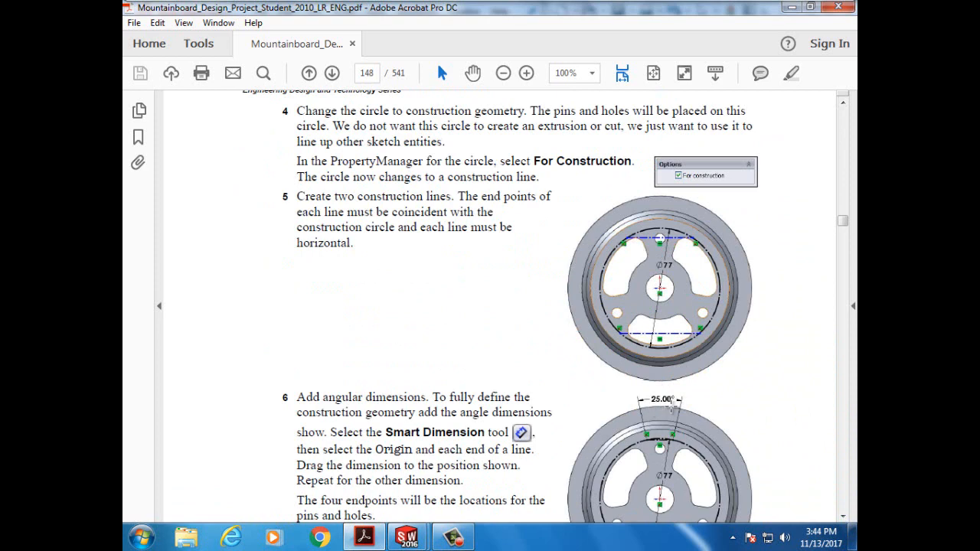
scroll(671, 409, down, 1)
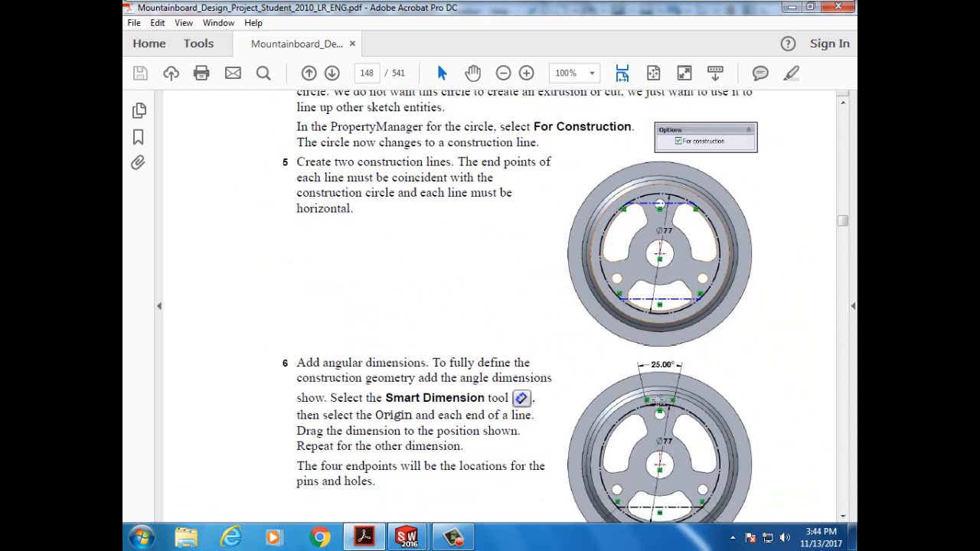
scroll(664, 458, down, 2)
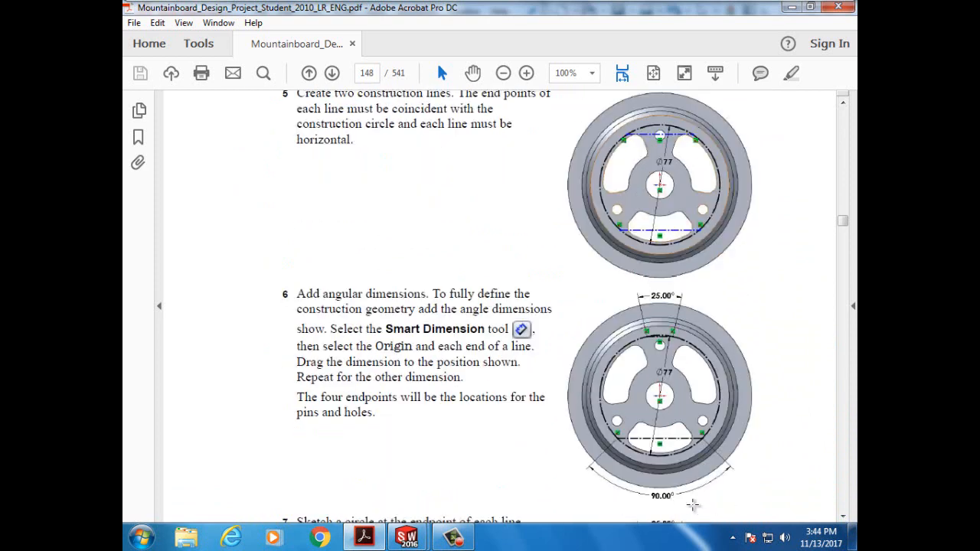
scroll(693, 494, up, 1)
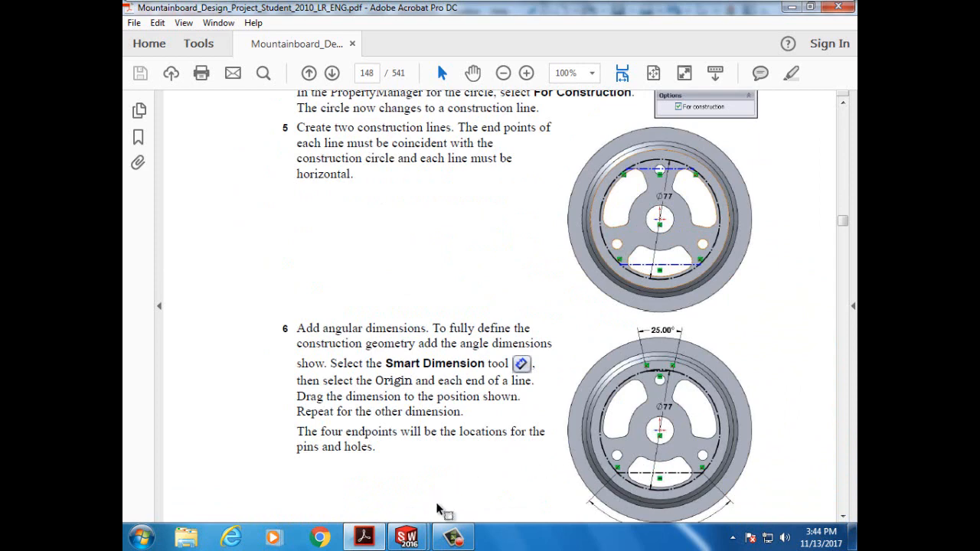
- Return to the SOLIDWORKS sketch and close the finished Ø77 dimension
mouse_move(404, 540)
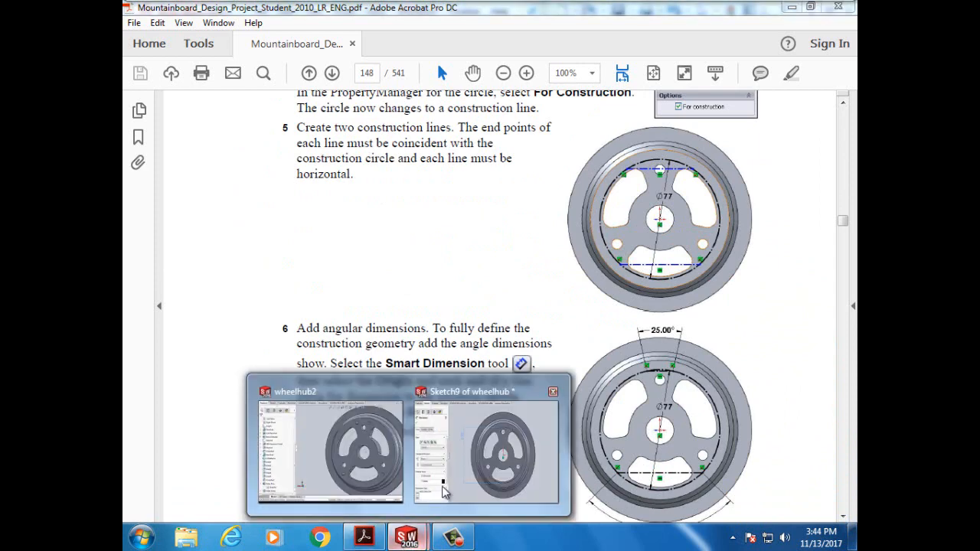
click(463, 470)
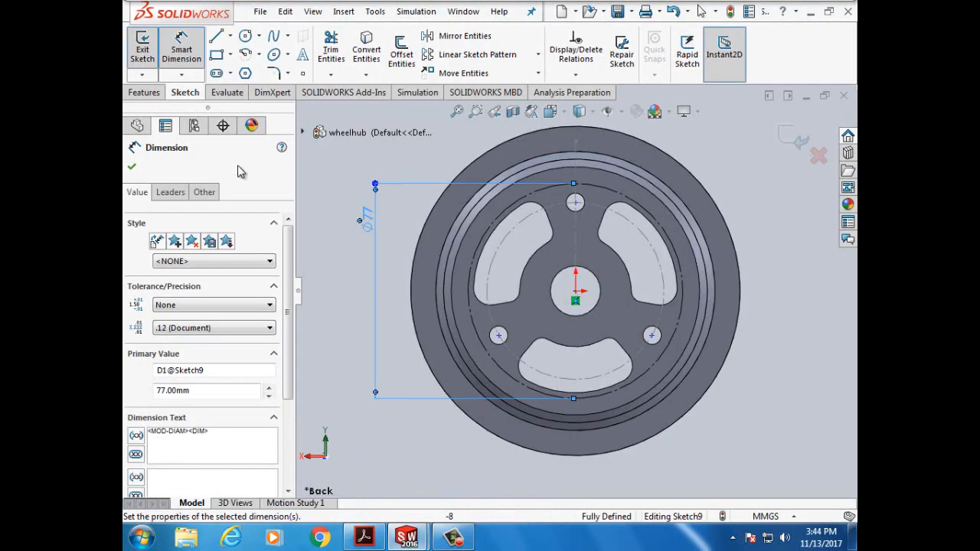
click(182, 51)
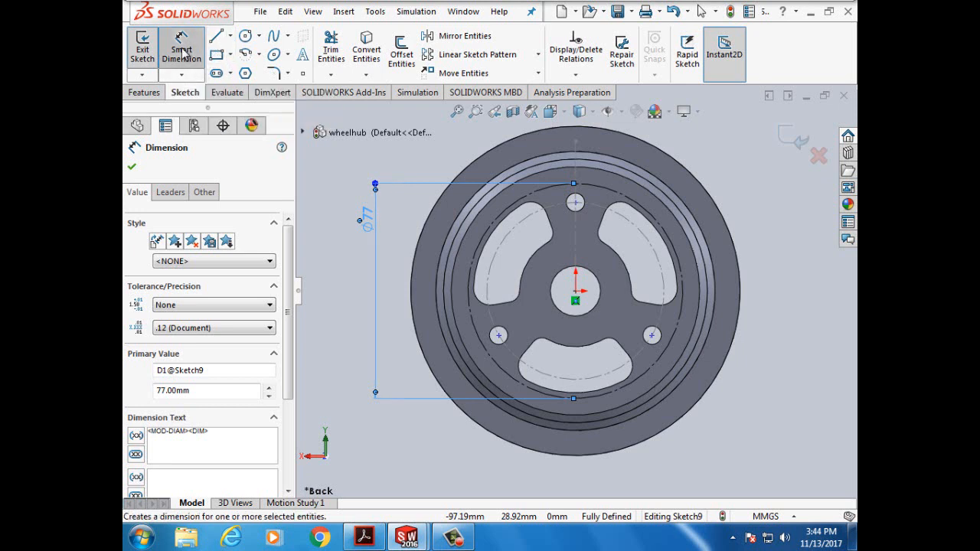
click(131, 167)
- Draw upper and lower horizontal construction chords across the 77 mm circle
click(230, 36)
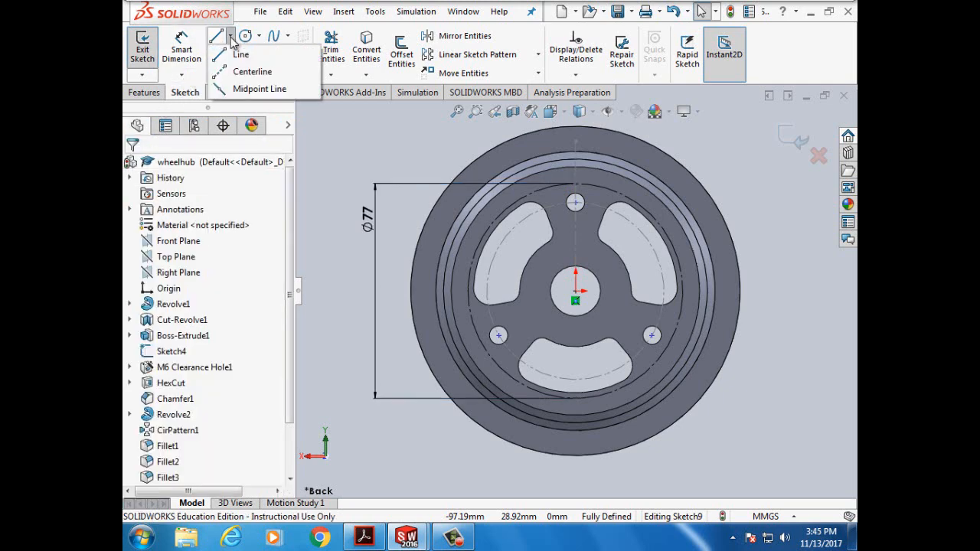
click(245, 72)
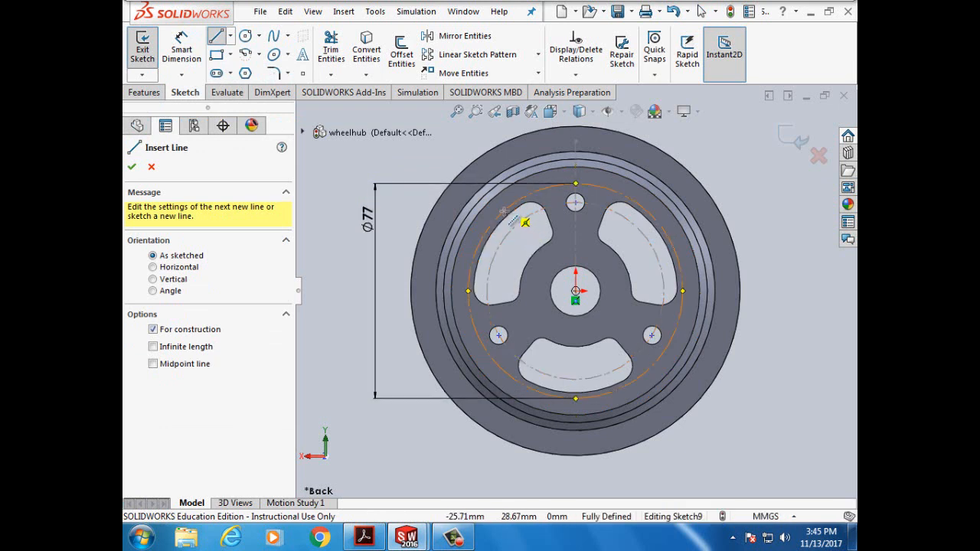
click(576, 202)
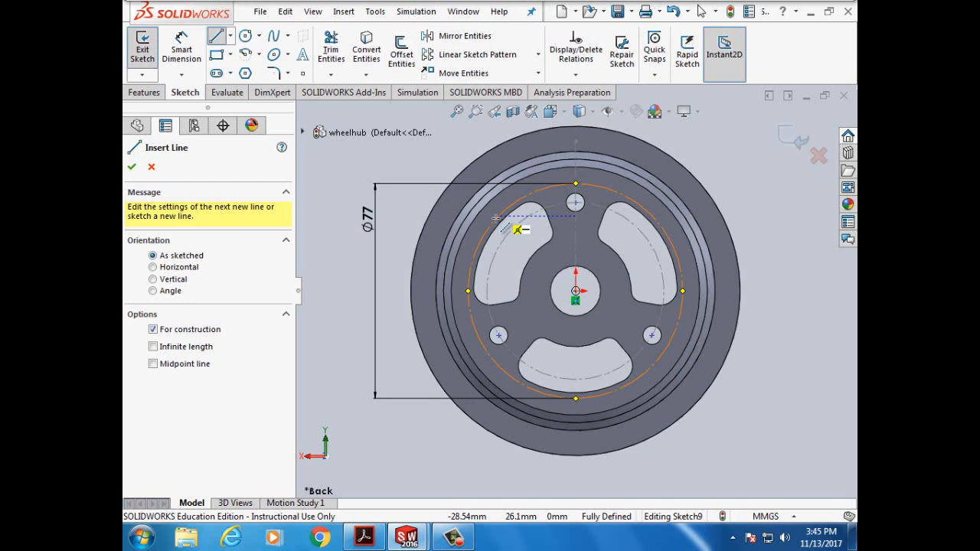
click(498, 218)
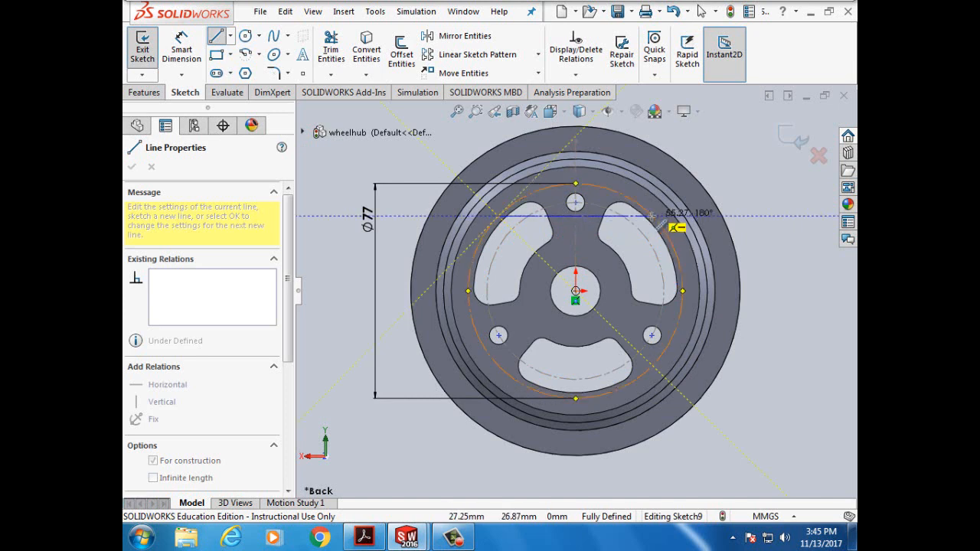
click(652, 216)
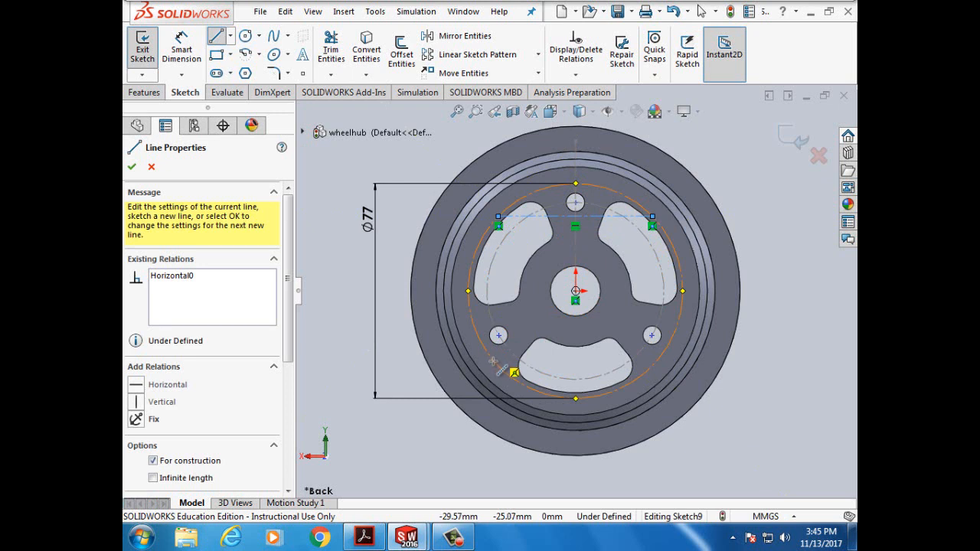
click(502, 370)
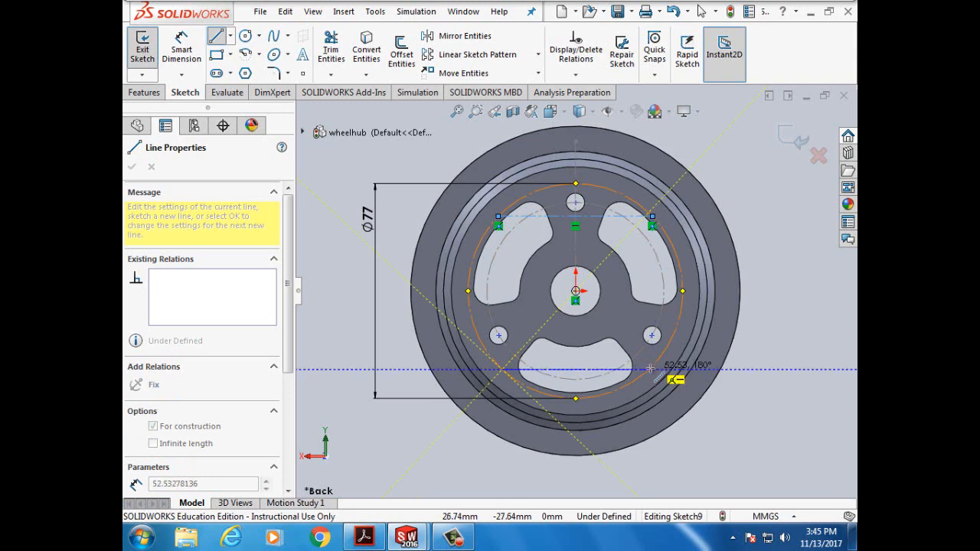
click(650, 369)
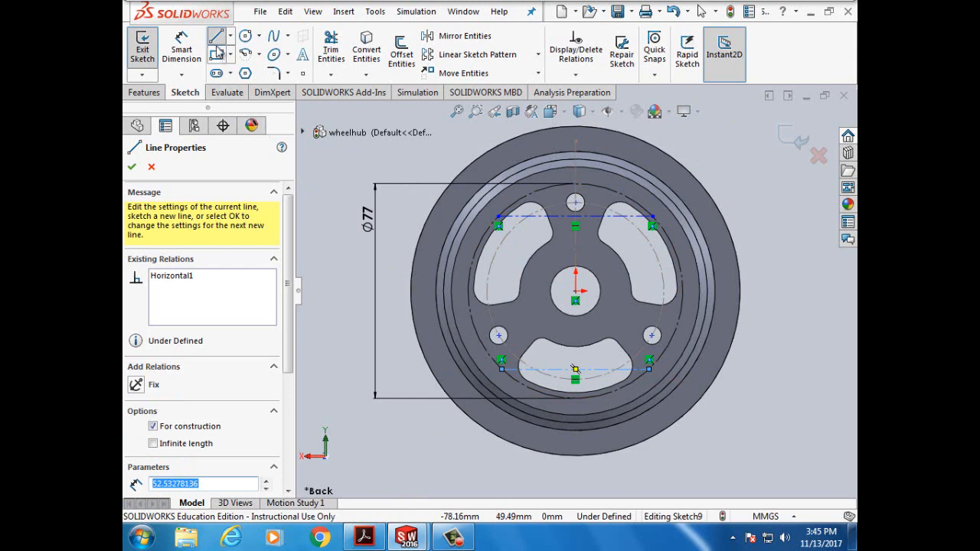
click(133, 168)
click(133, 168)
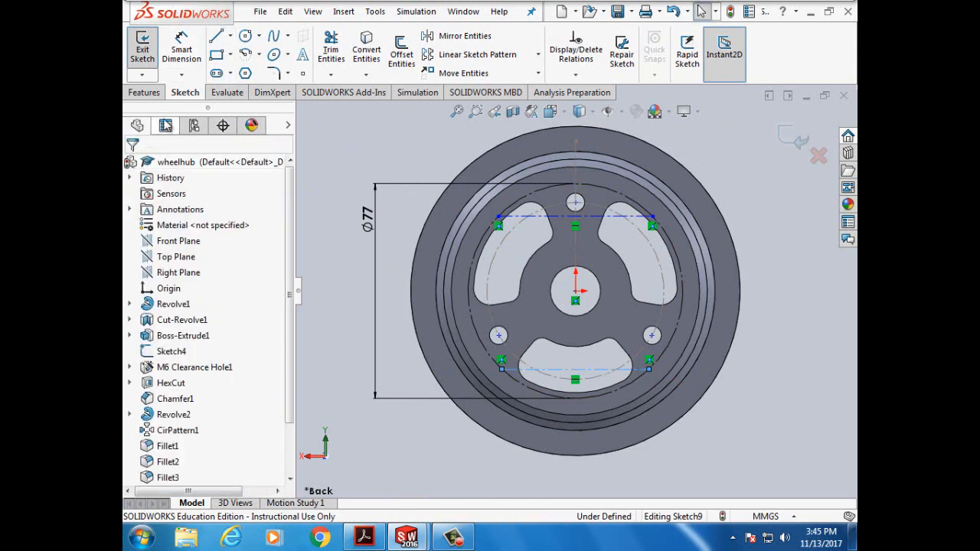
click(184, 49)
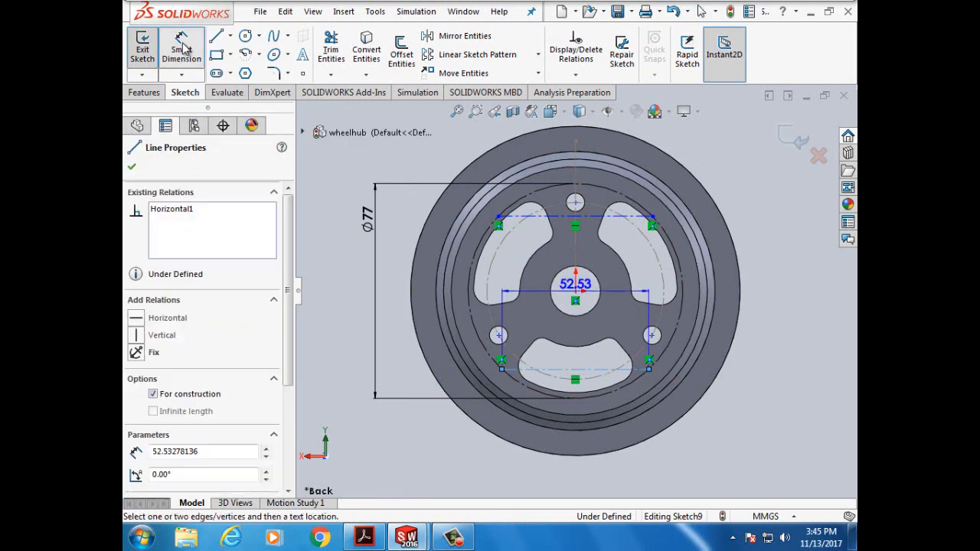
click(576, 299)
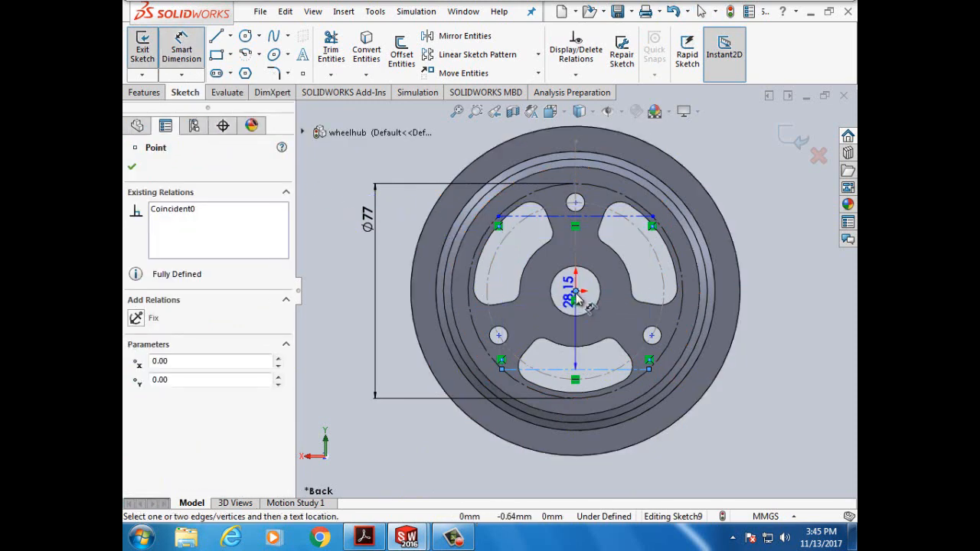
click(502, 369)
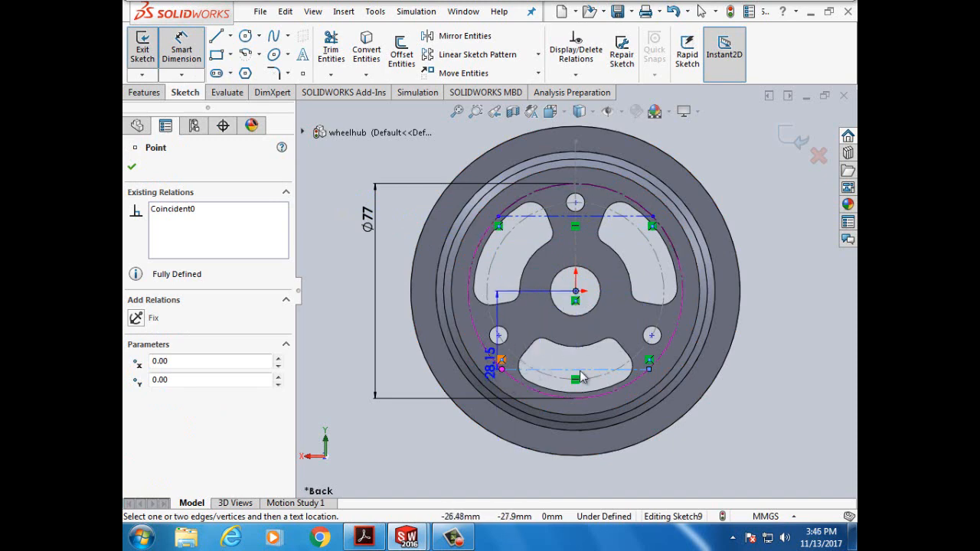
click(649, 370)
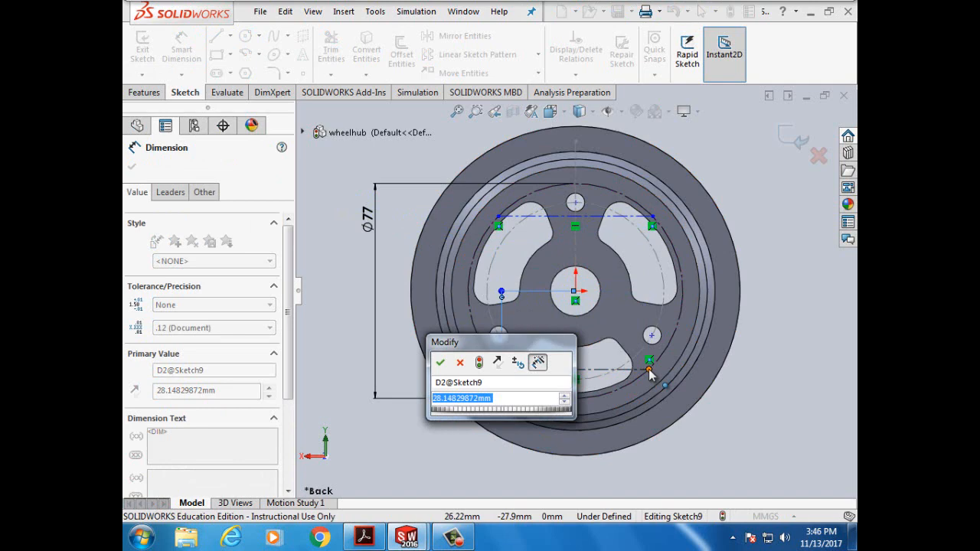
click(462, 364)
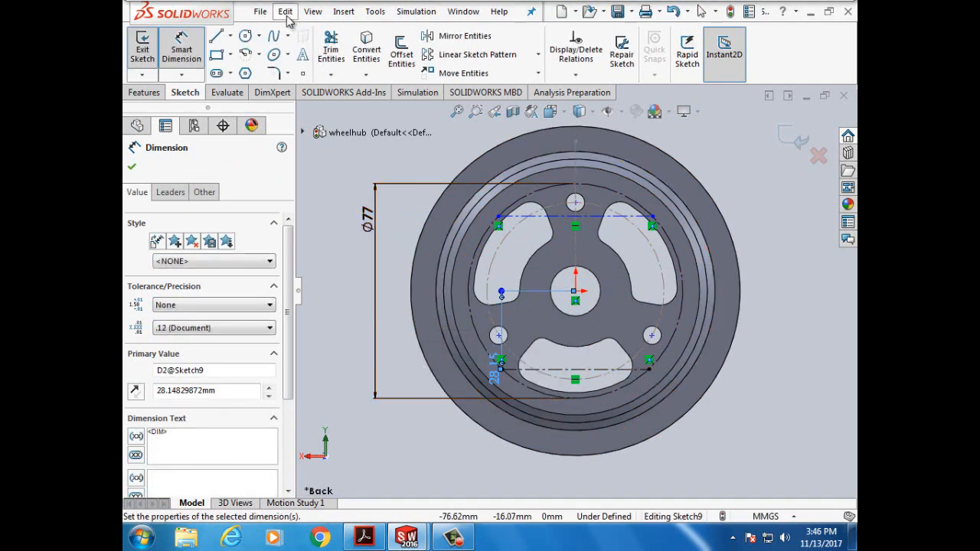
click(287, 13)
click(291, 43)
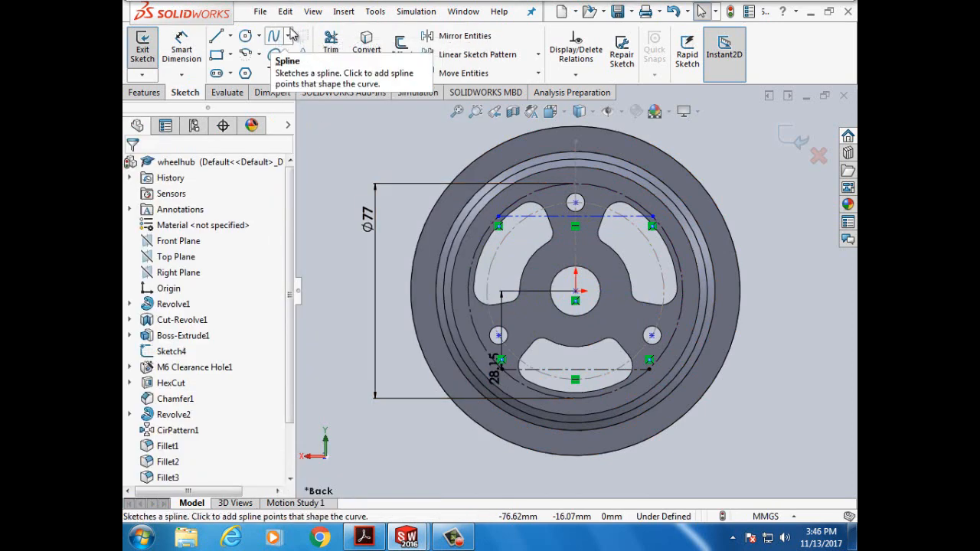
click(285, 11)
click(306, 42)
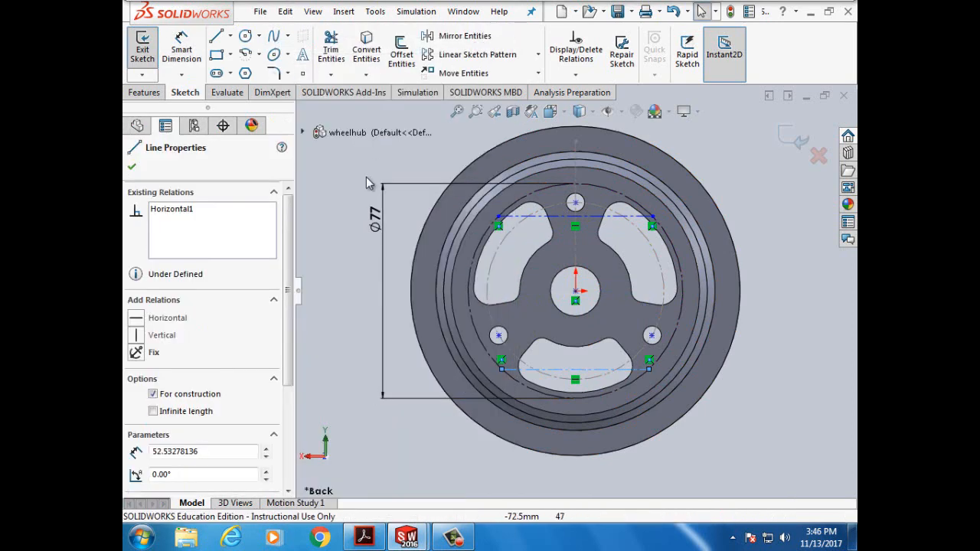
click(334, 222)
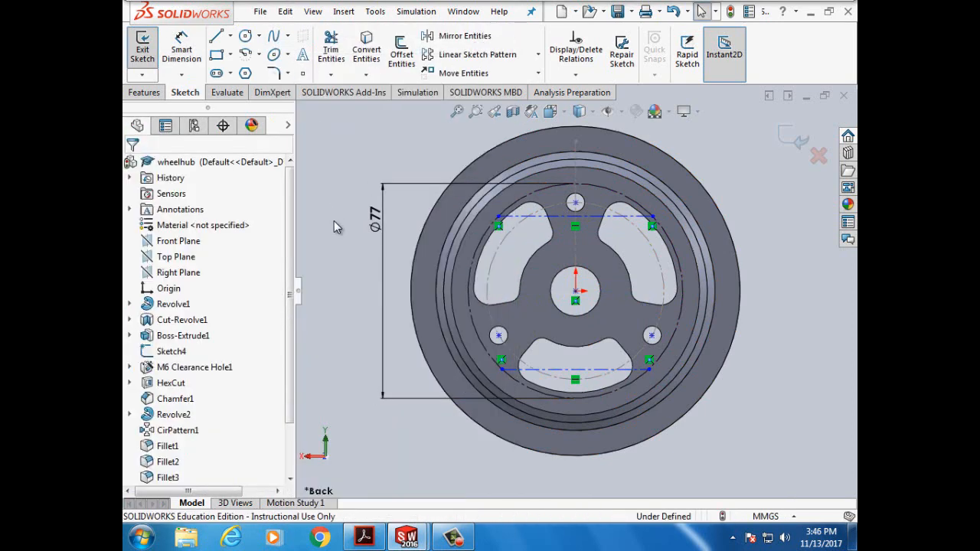
- Add a 90° angular dimension from the centre to the lower chord's endpoints
click(184, 54)
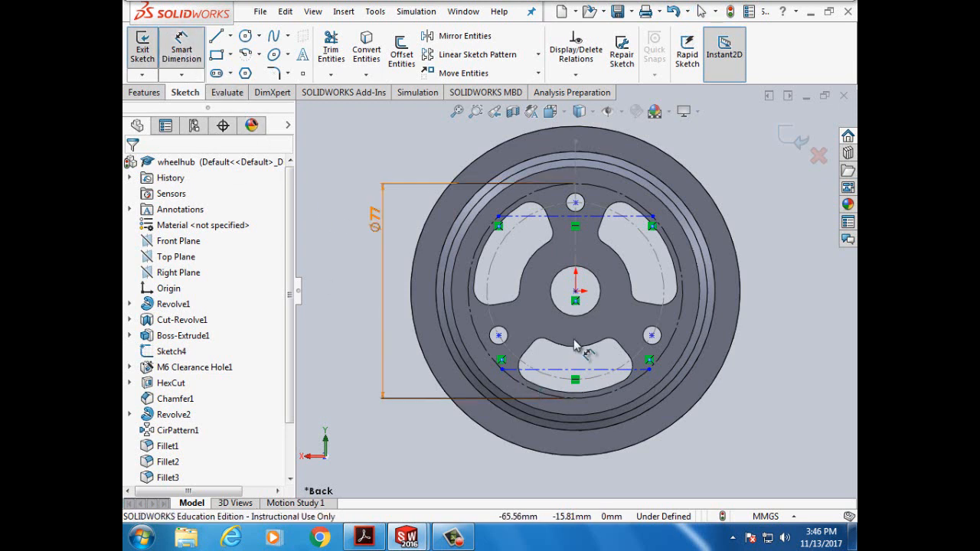
click(579, 300)
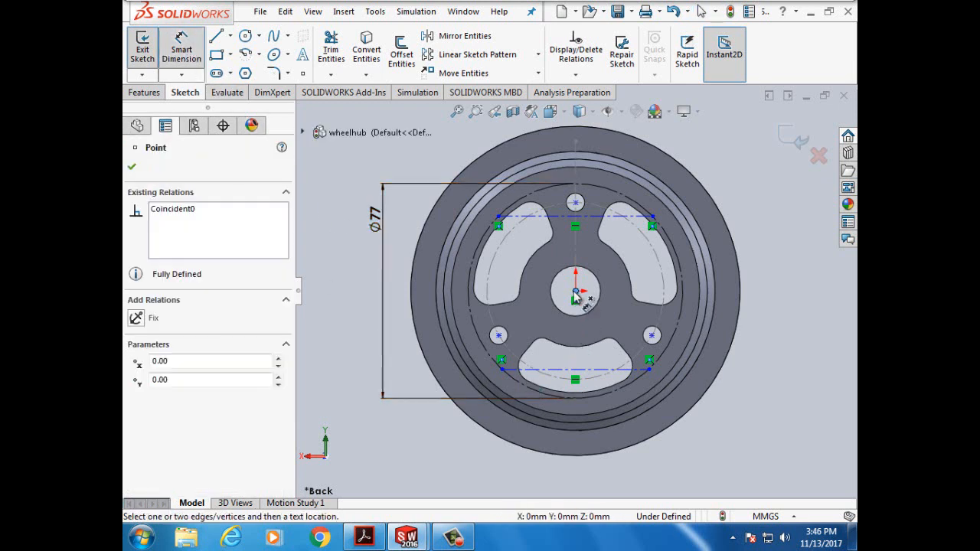
click(502, 370)
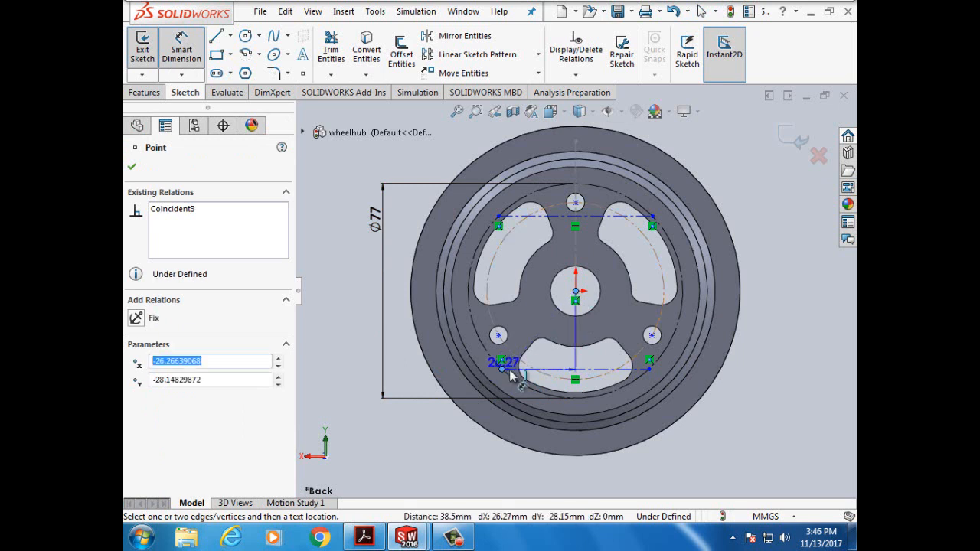
click(650, 371)
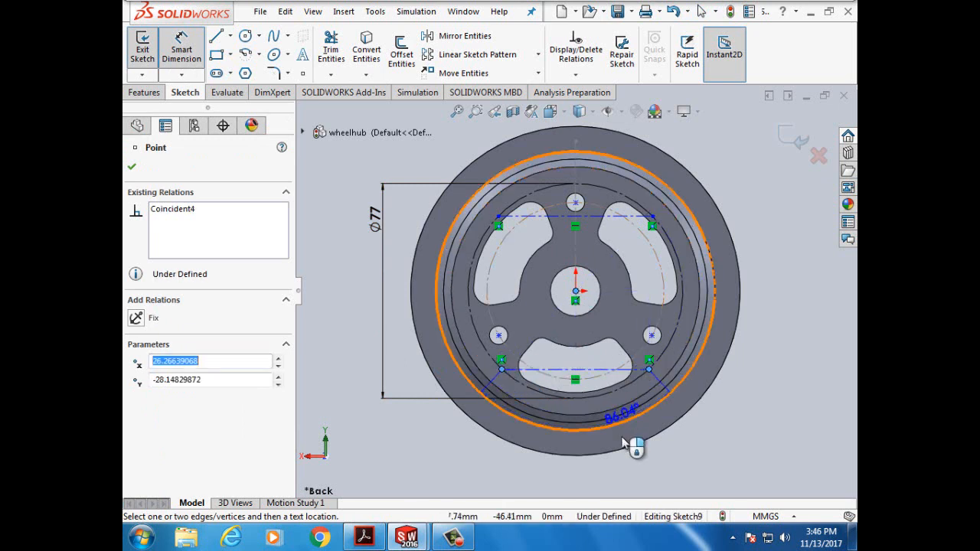
click(611, 481)
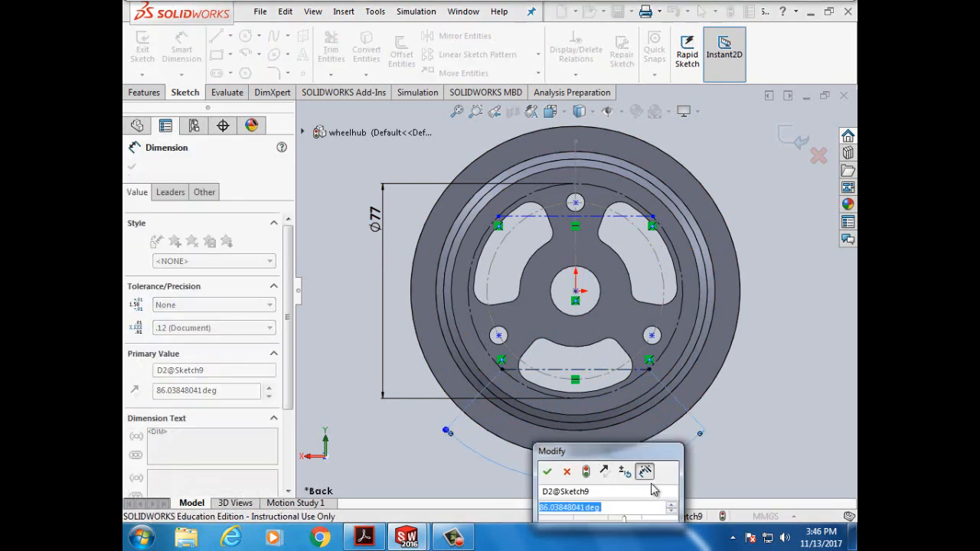
text(90)
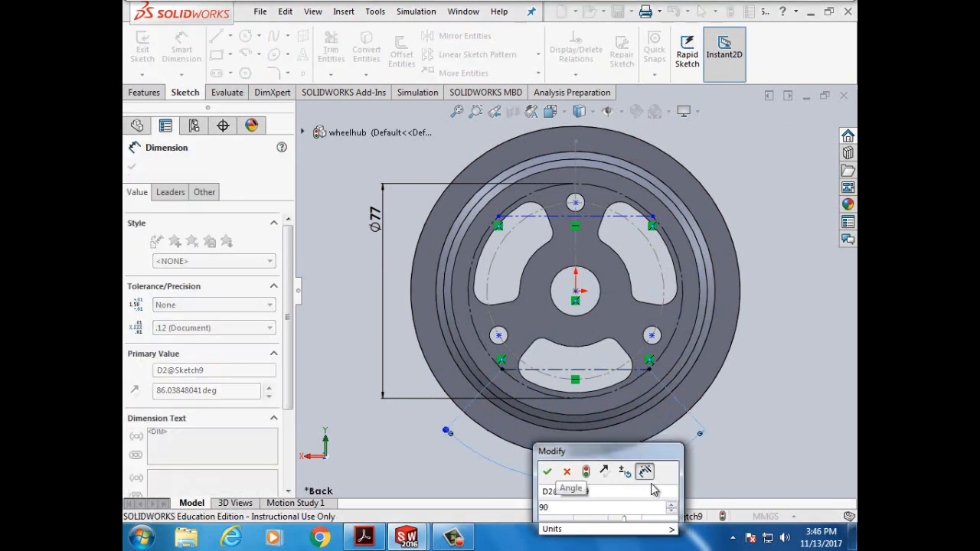
click(547, 474)
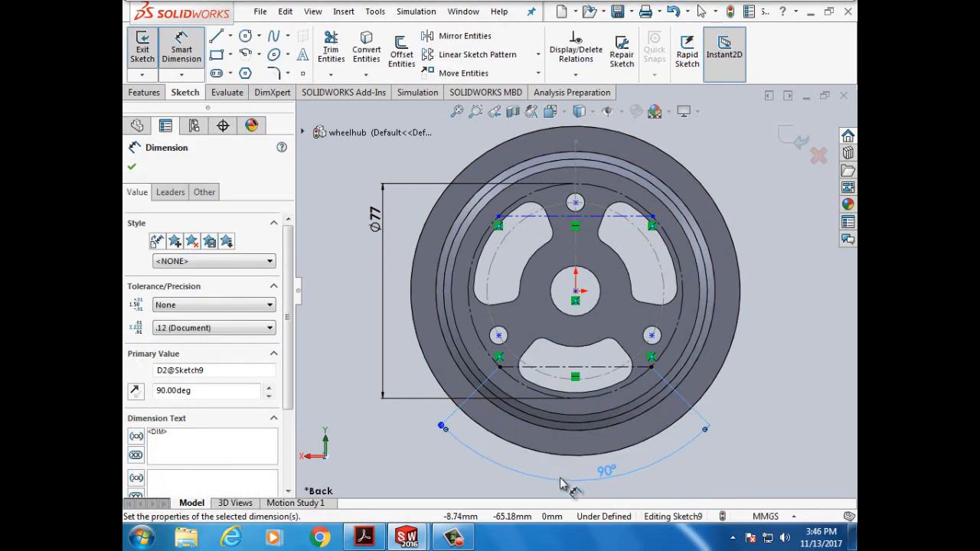
click(375, 217)
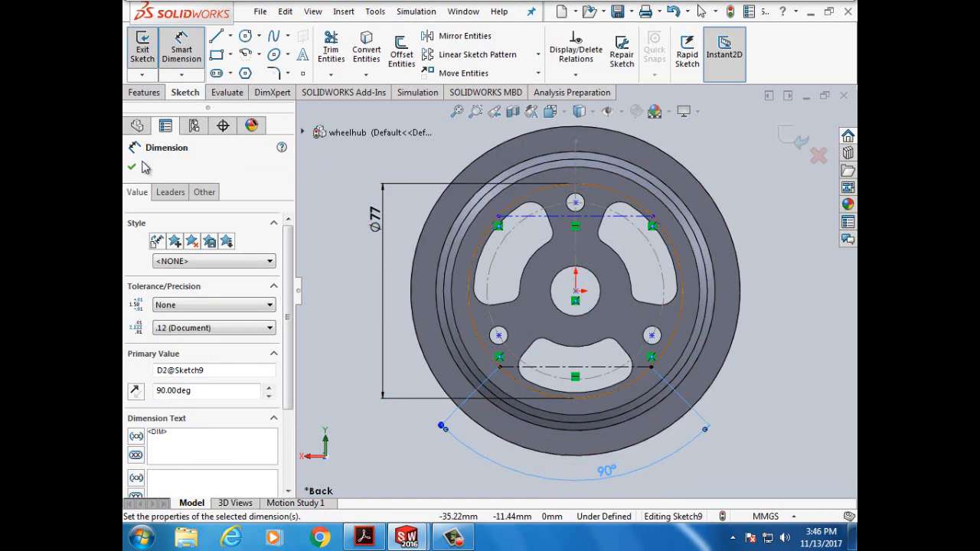
click(132, 167)
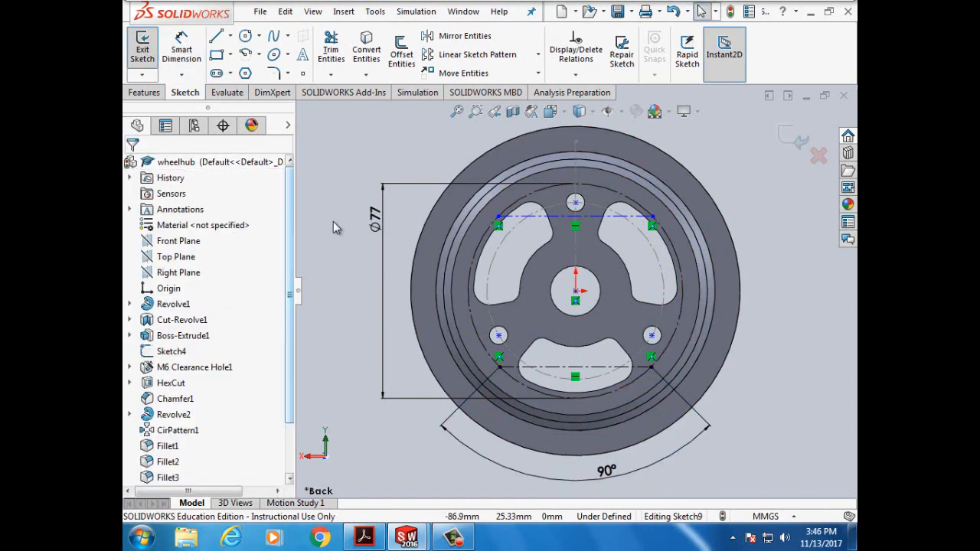
- Dimension the angle from the centre across the upper chord's endpoints to 25°
click(183, 48)
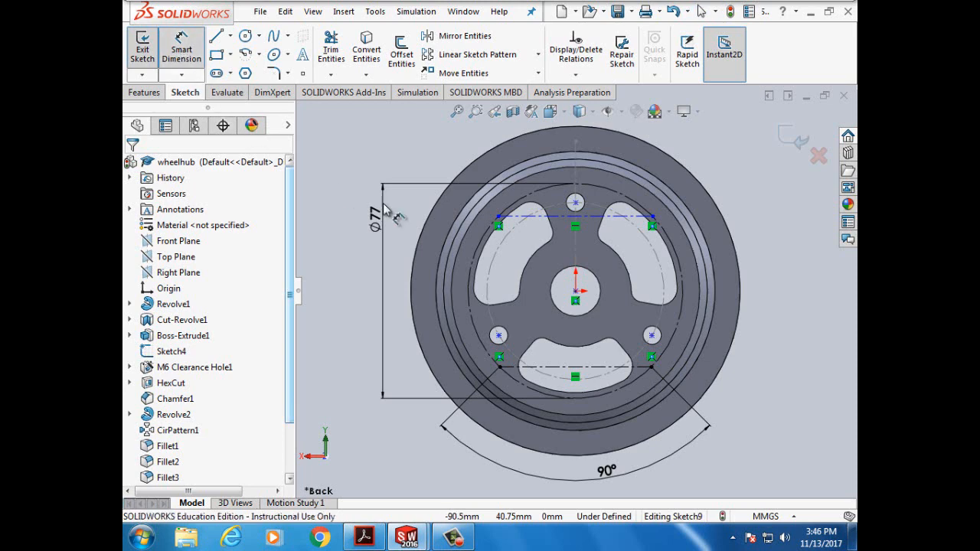
click(577, 294)
click(498, 219)
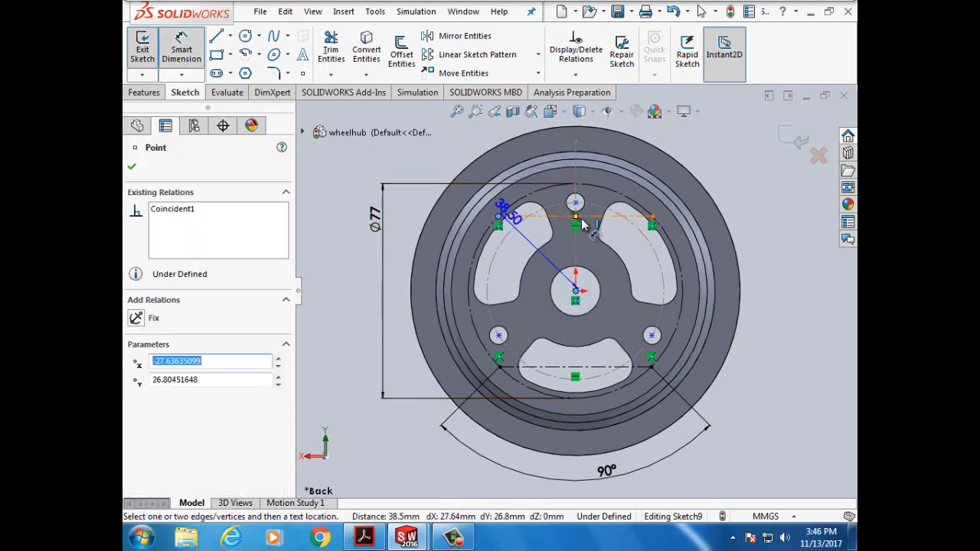
click(652, 218)
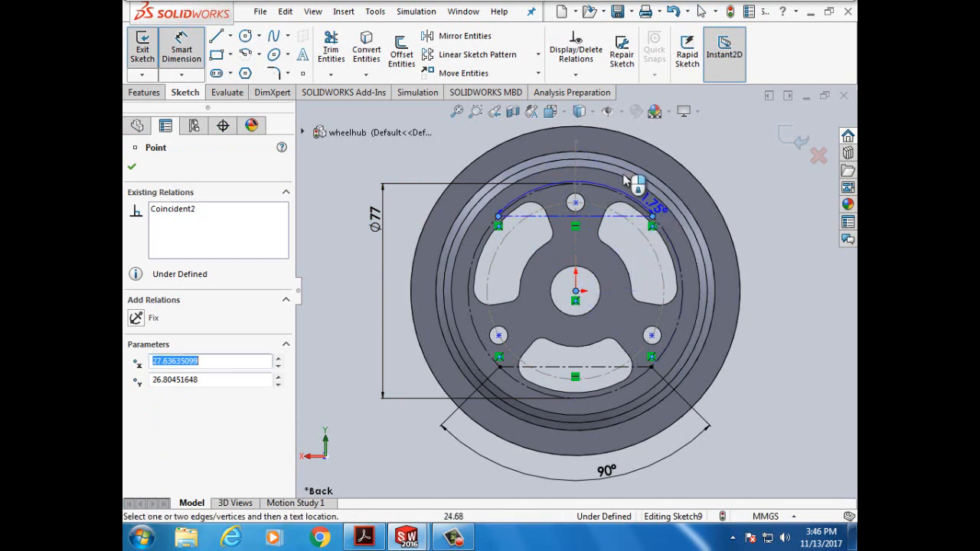
click(615, 128)
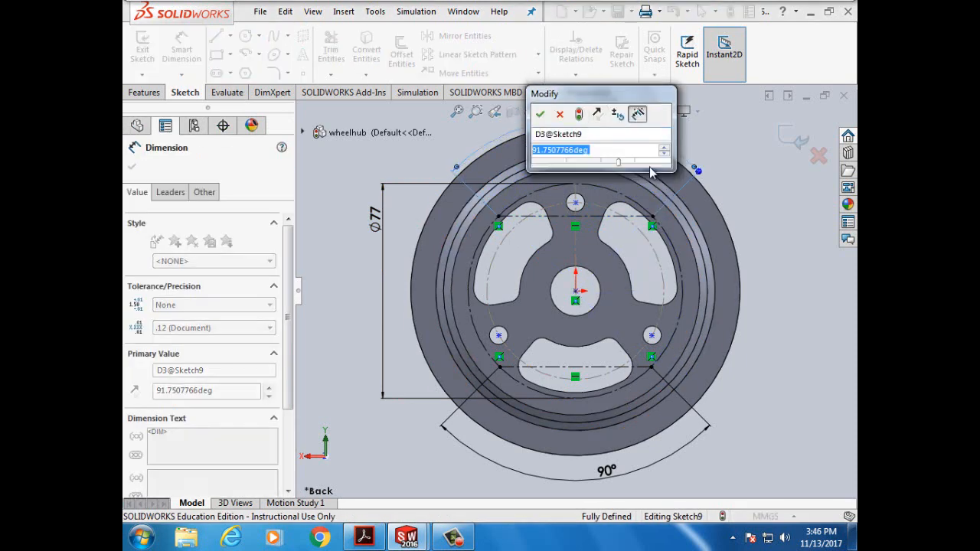
text(25)
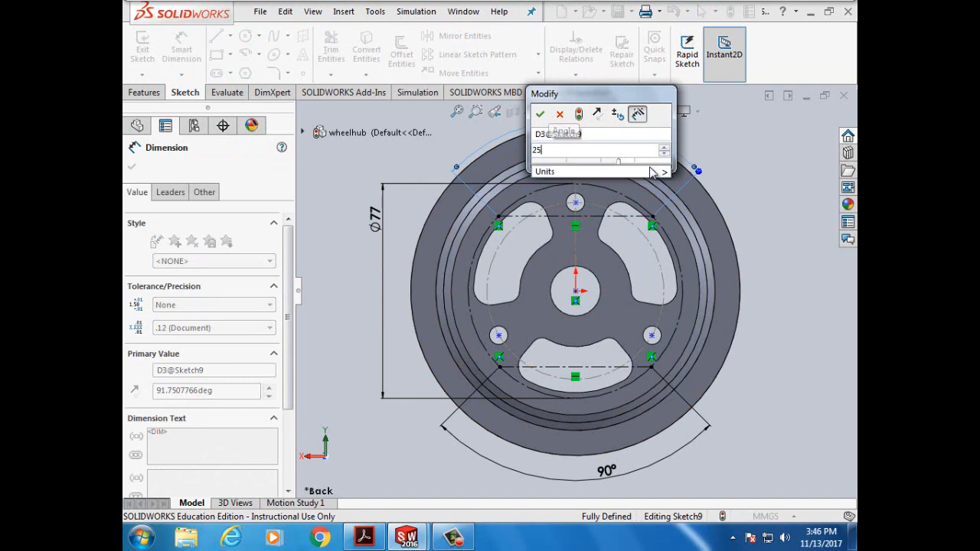
click(540, 115)
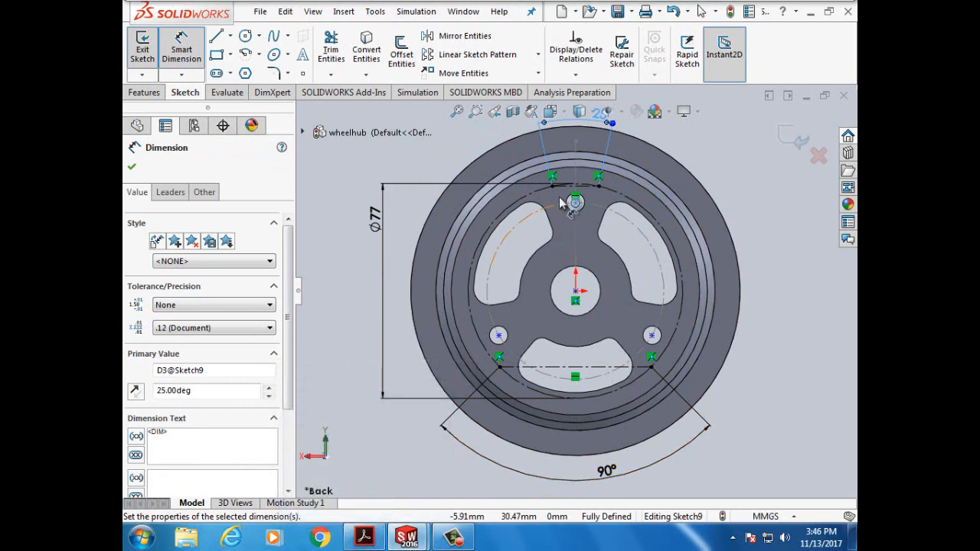
click(364, 539)
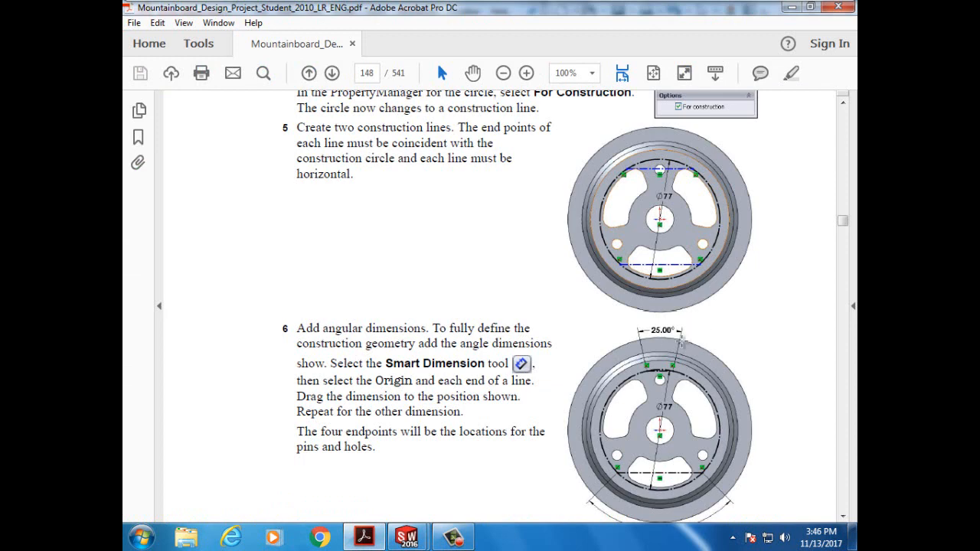
scroll(715, 328, down, 2)
scroll(609, 456, down, 7)
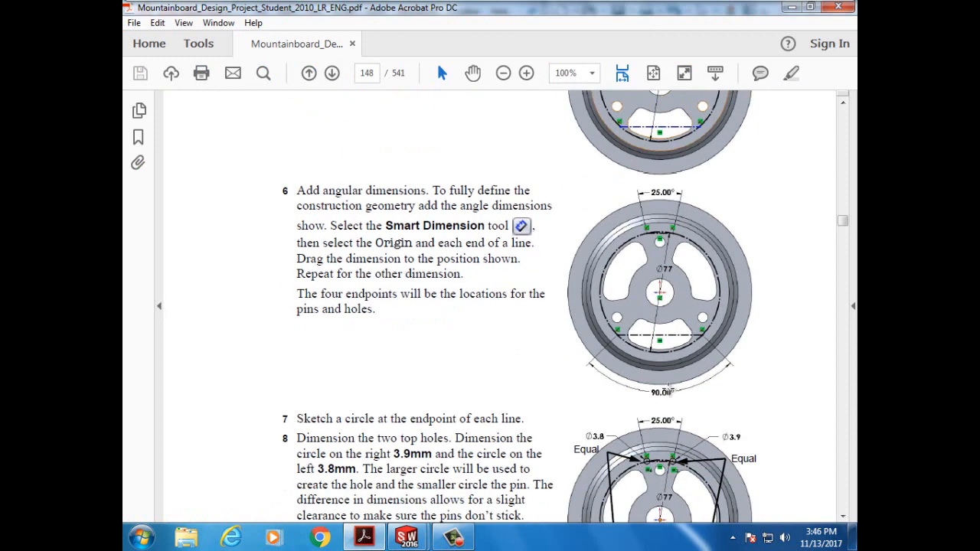
scroll(668, 390, down, 1)
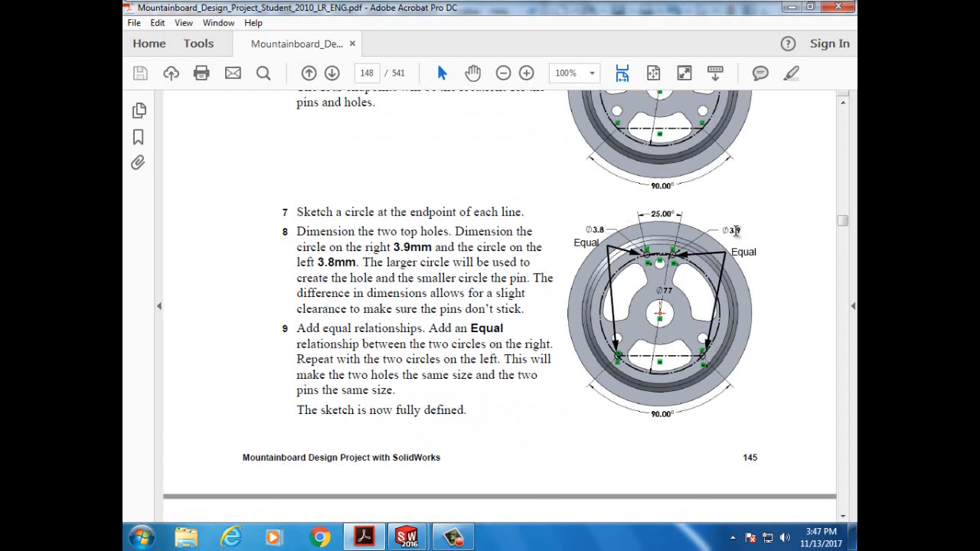
scroll(740, 258, down, 1)
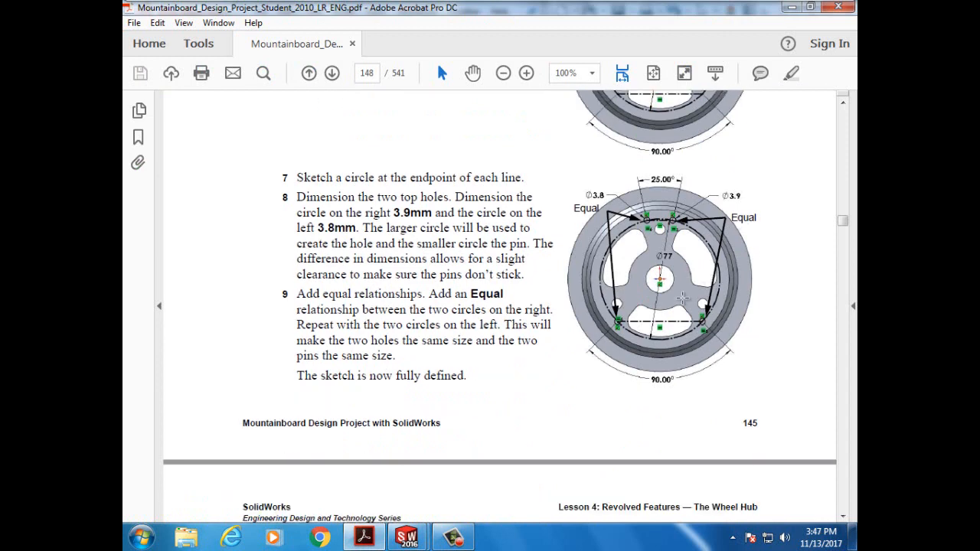
mouse_move(414, 541)
click(449, 479)
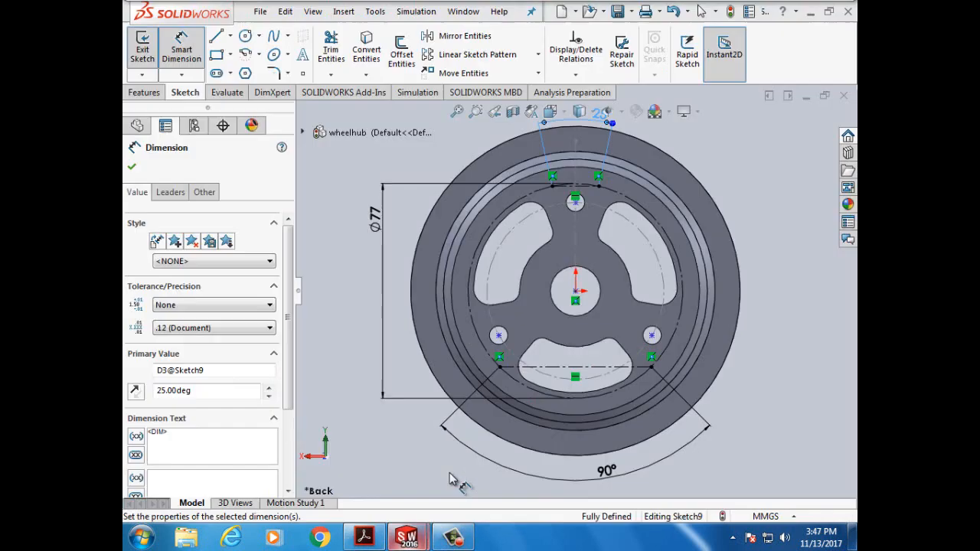
- Draw small circles at the top-left and top-right chord endpoints
click(192, 52)
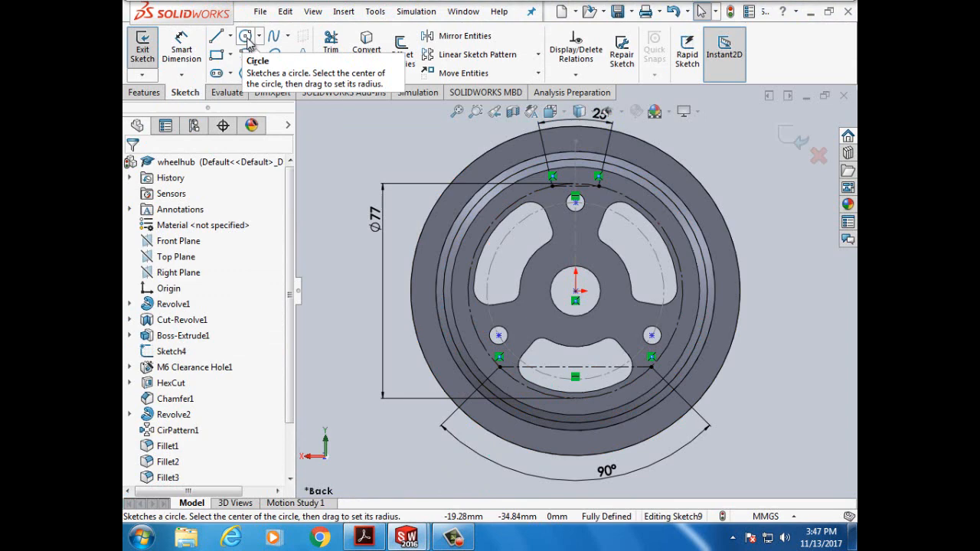
click(246, 38)
scroll(563, 195, down, 2)
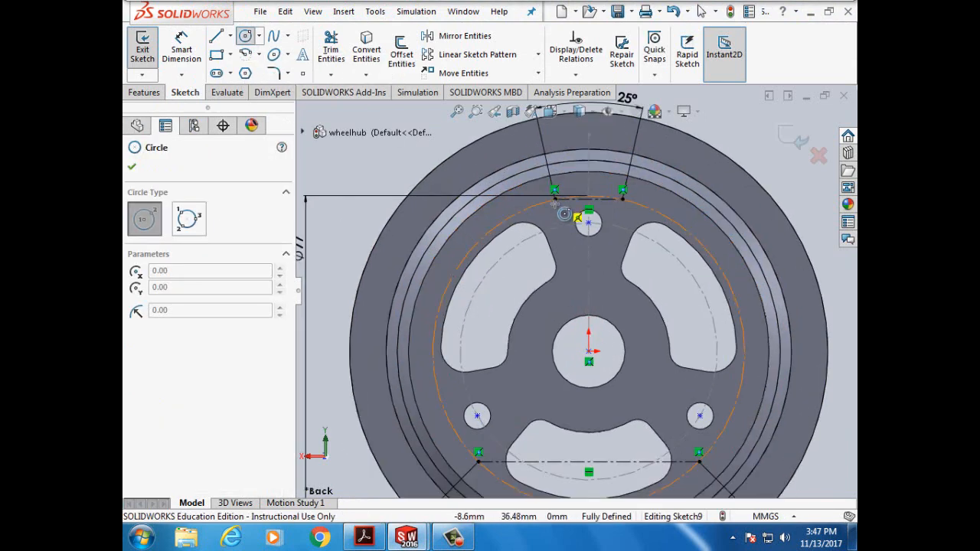
click(555, 200)
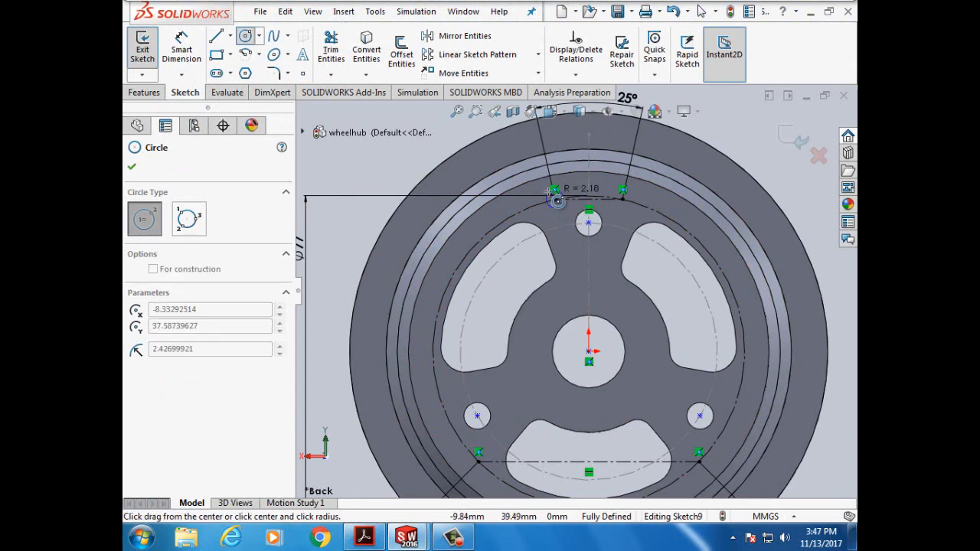
click(622, 199)
click(618, 187)
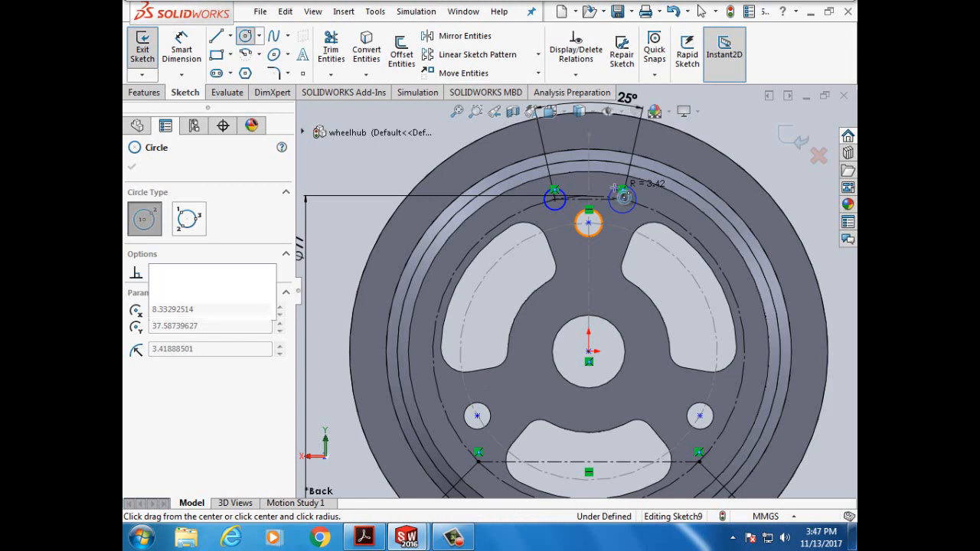
- Draw circles at the lower-left and lower-right endpoints and pick the lower-right for dimensioning
click(478, 462)
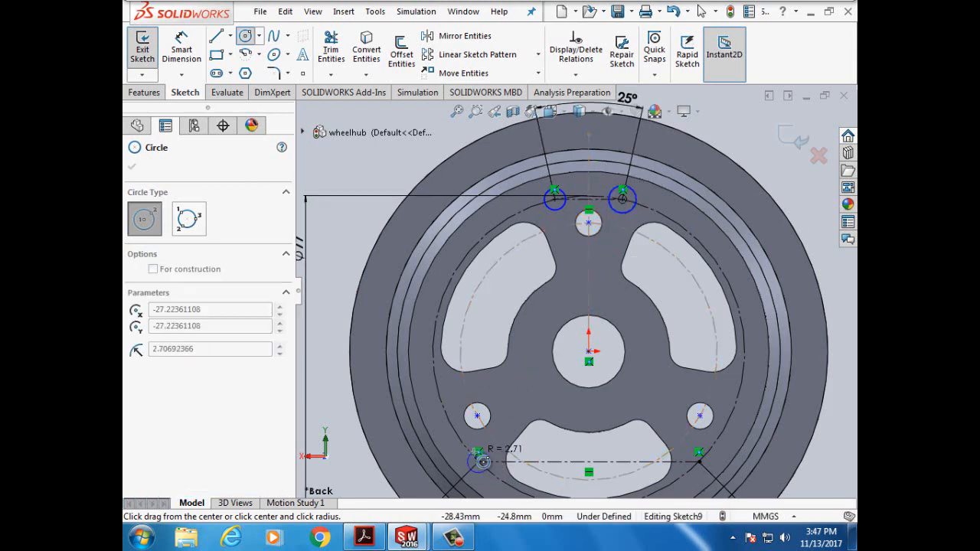
click(484, 464)
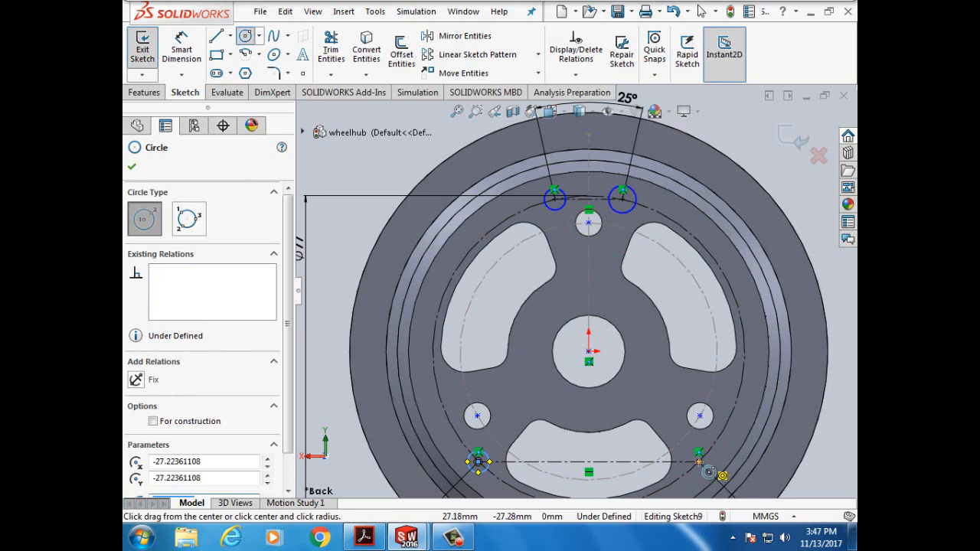
click(701, 461)
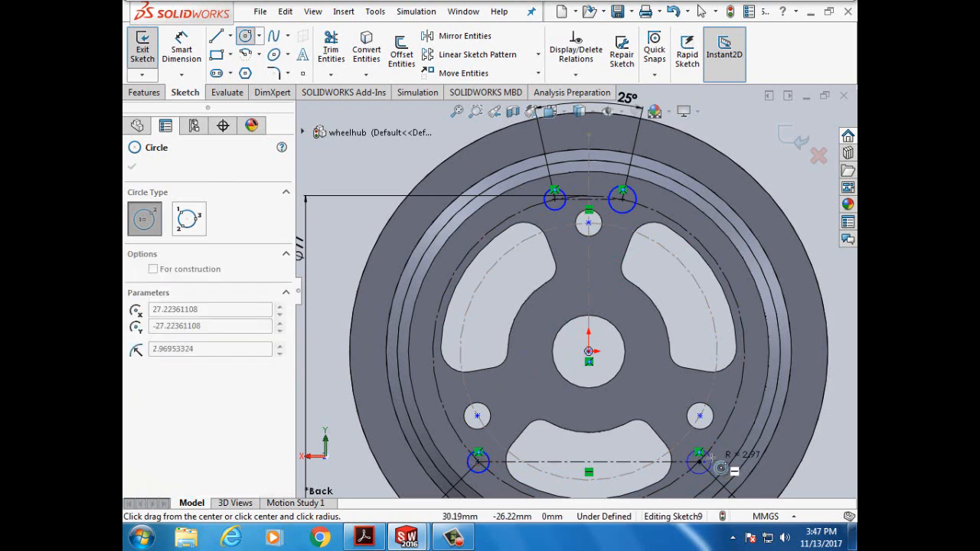
click(721, 468)
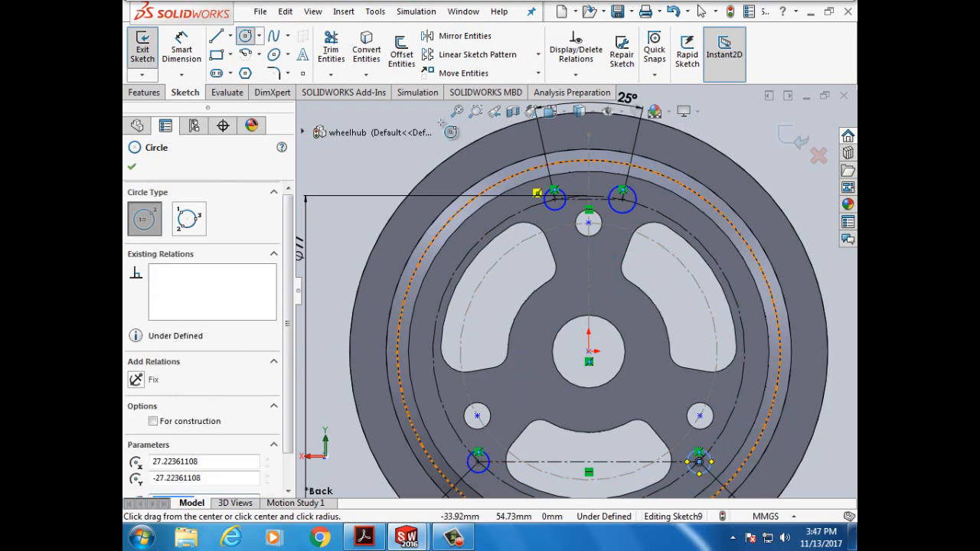
click(131, 167)
click(182, 47)
click(691, 453)
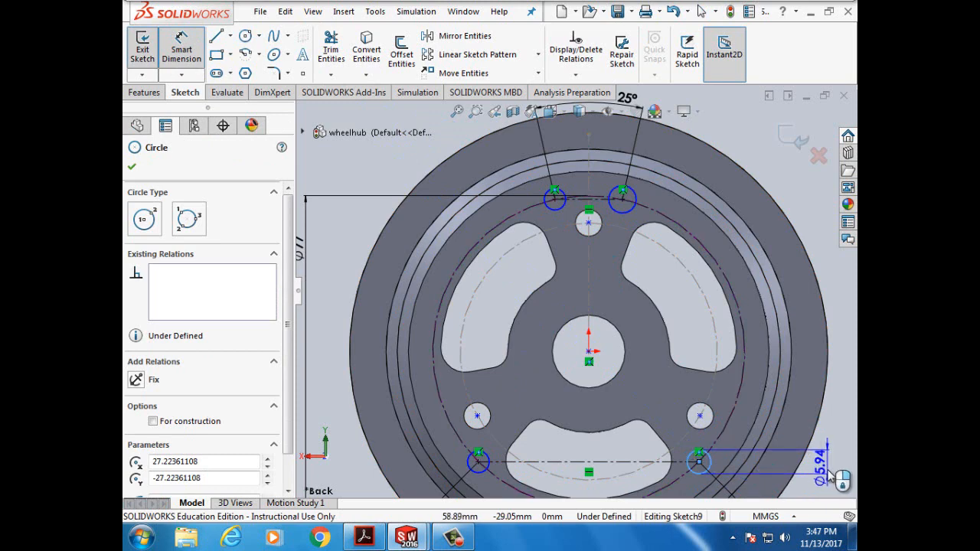
- Dimension the lower-right and top-right small circles to Ø3.9 mm
click(830, 474)
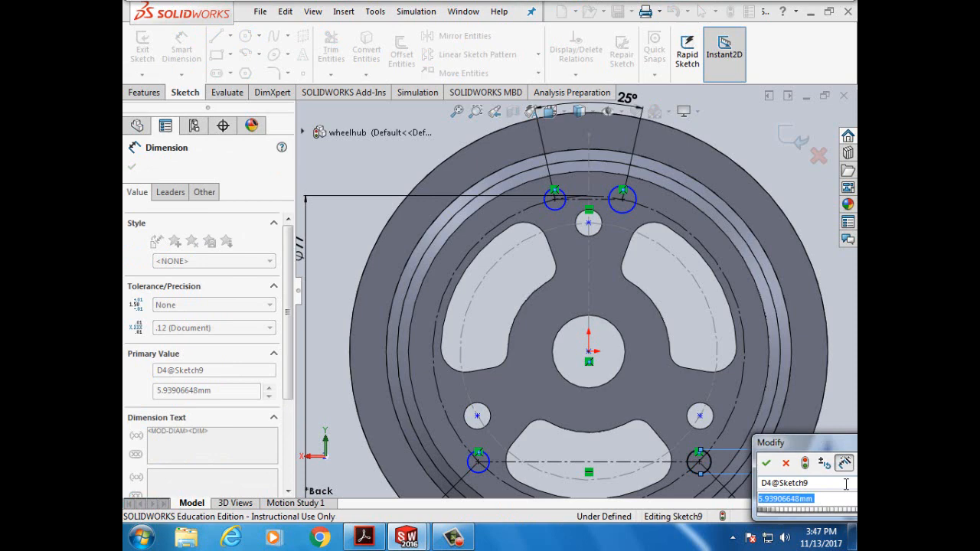
text(3)
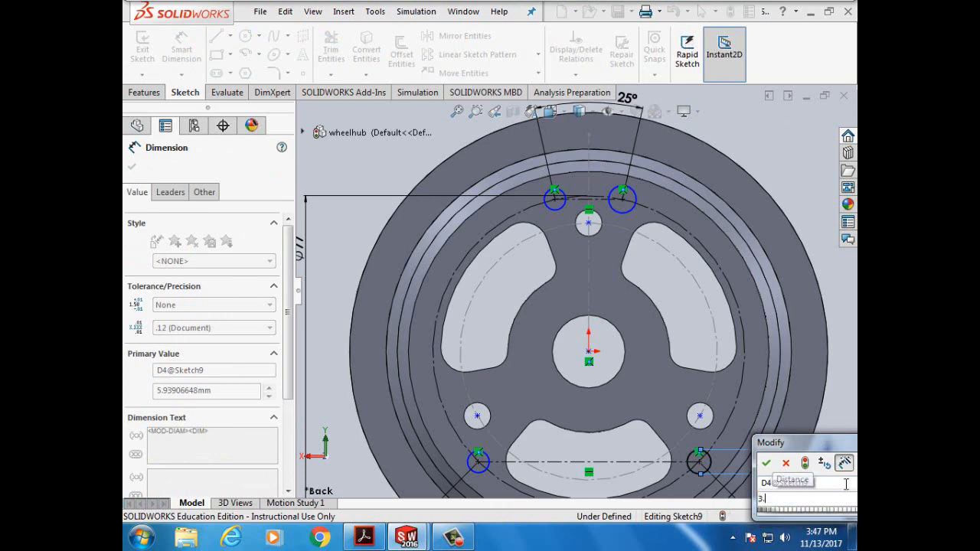
text(.9mm)
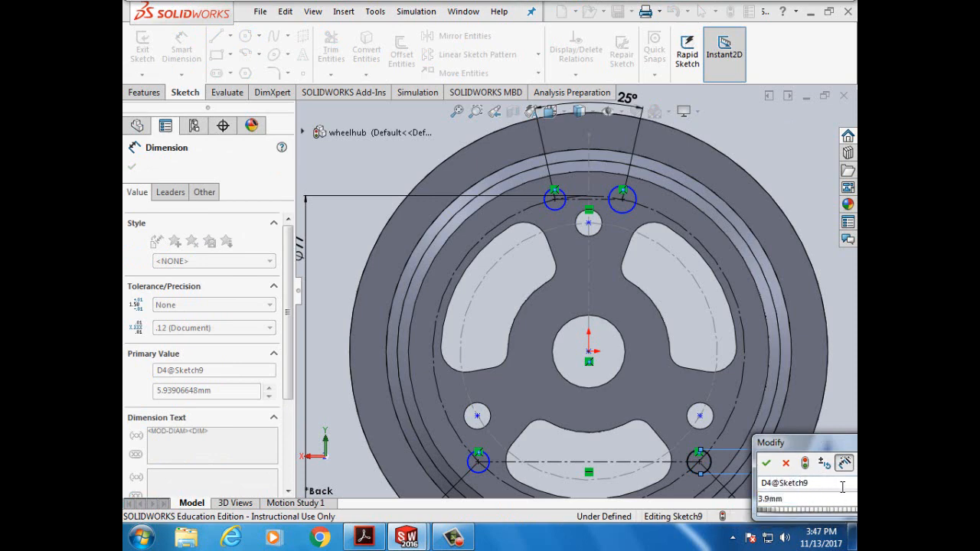
click(765, 463)
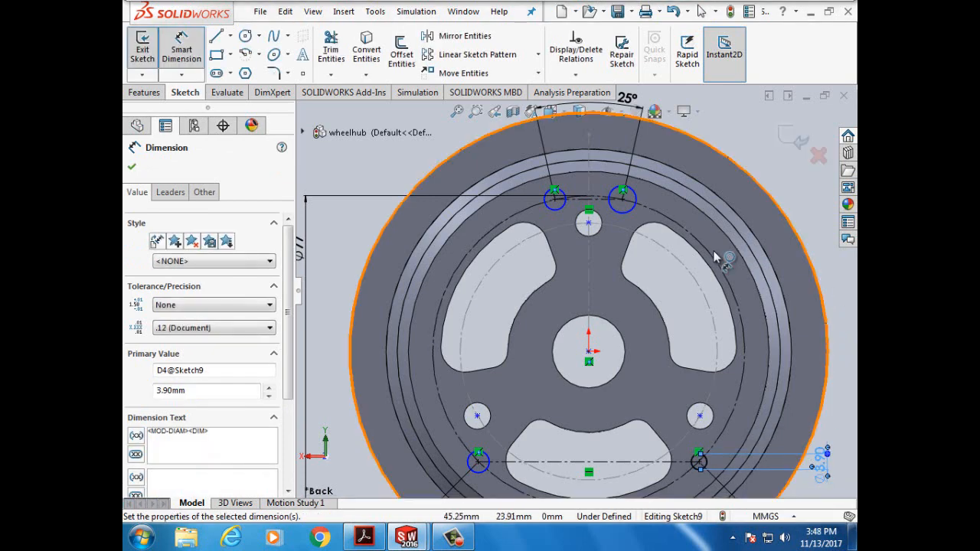
click(635, 197)
click(755, 153)
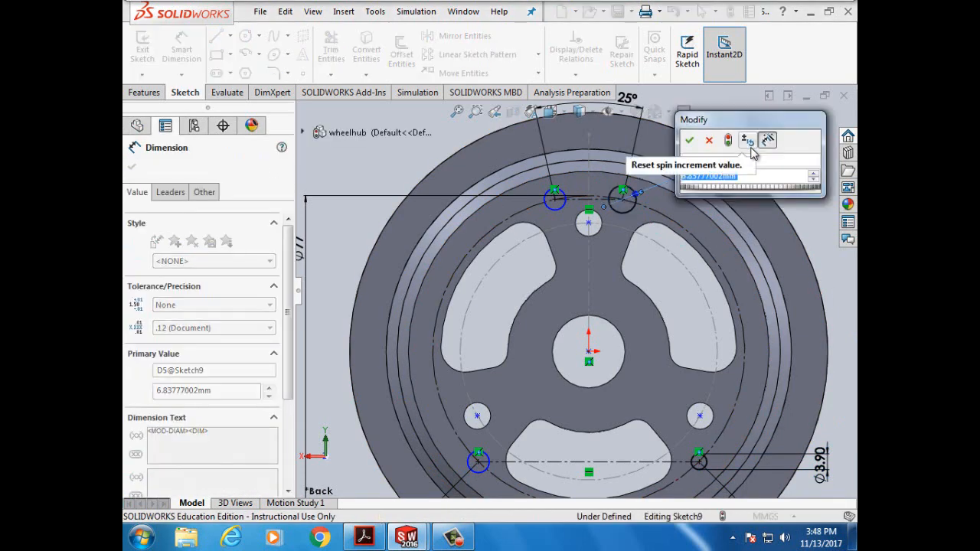
text(3.)
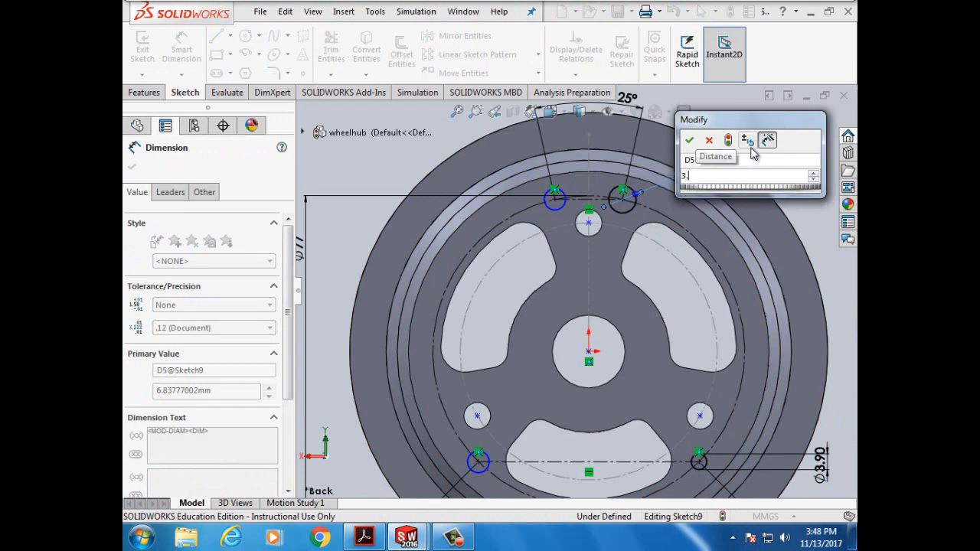
text(9mm)
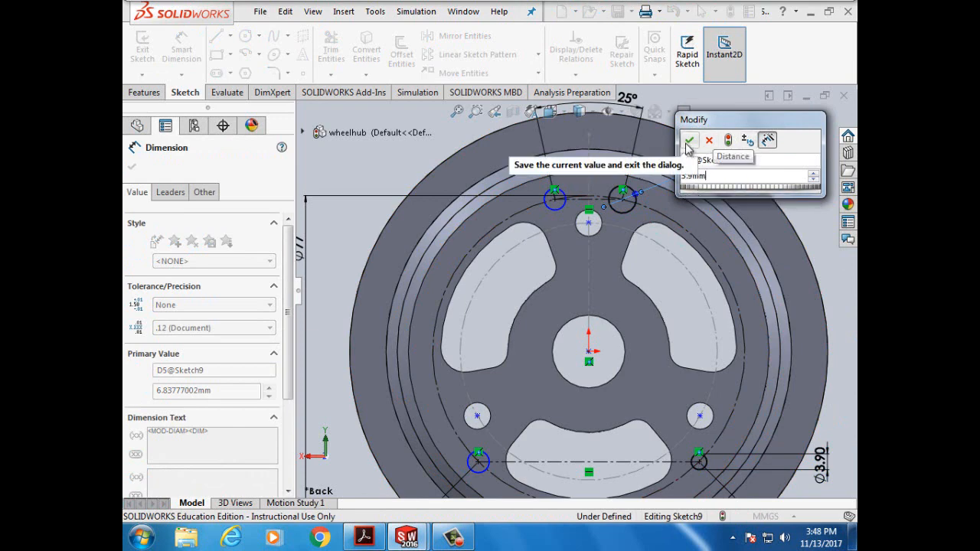
click(690, 141)
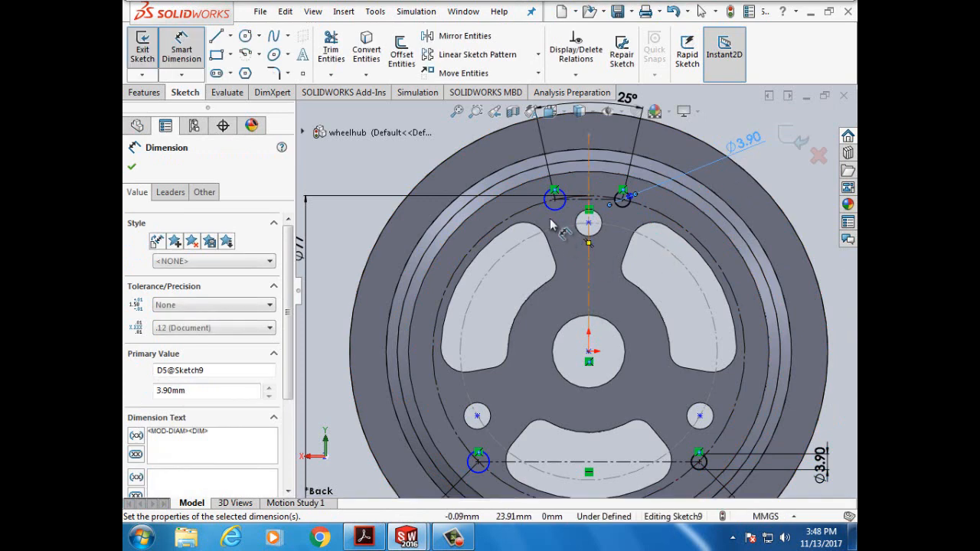
- Dimension the top-left and lower-left small circles to Ø3.8 mm
click(550, 212)
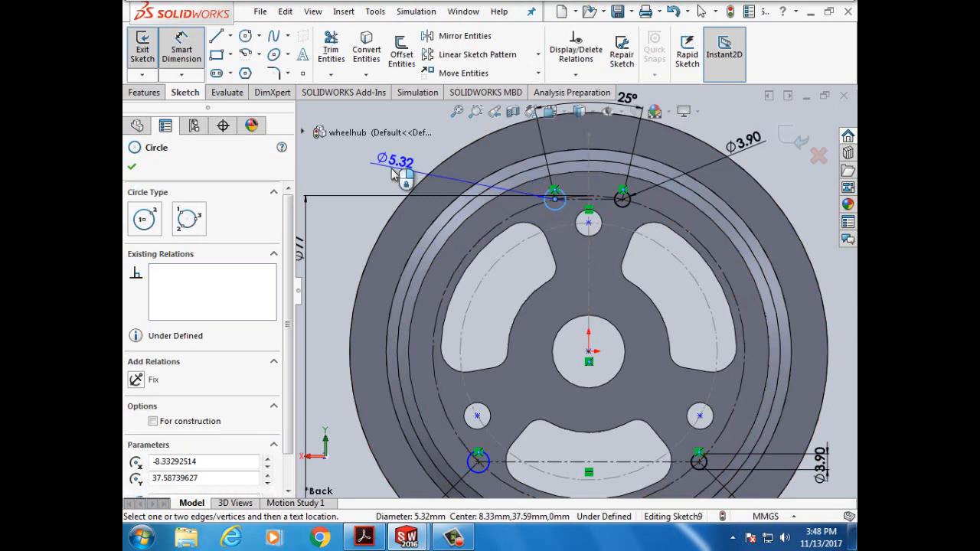
click(393, 169)
text(3)
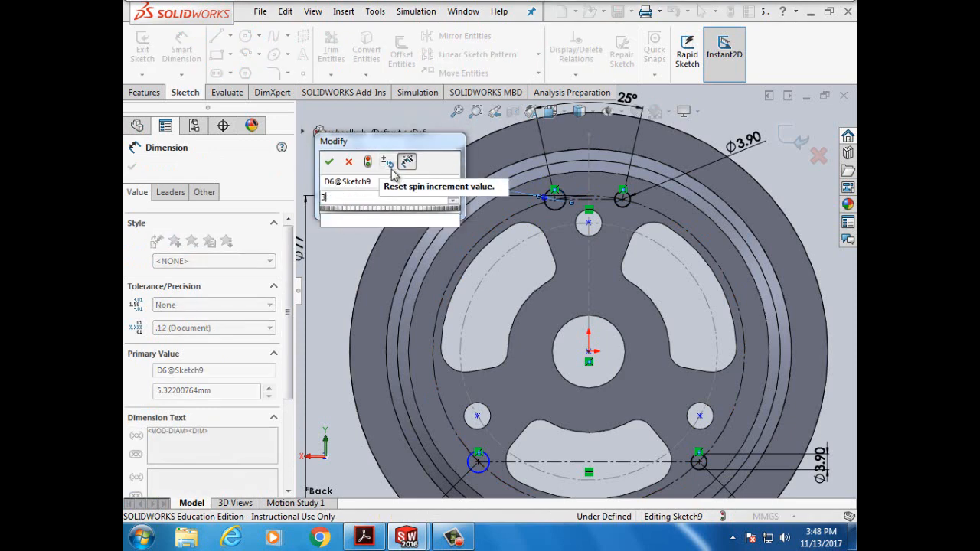
text(.8mm)
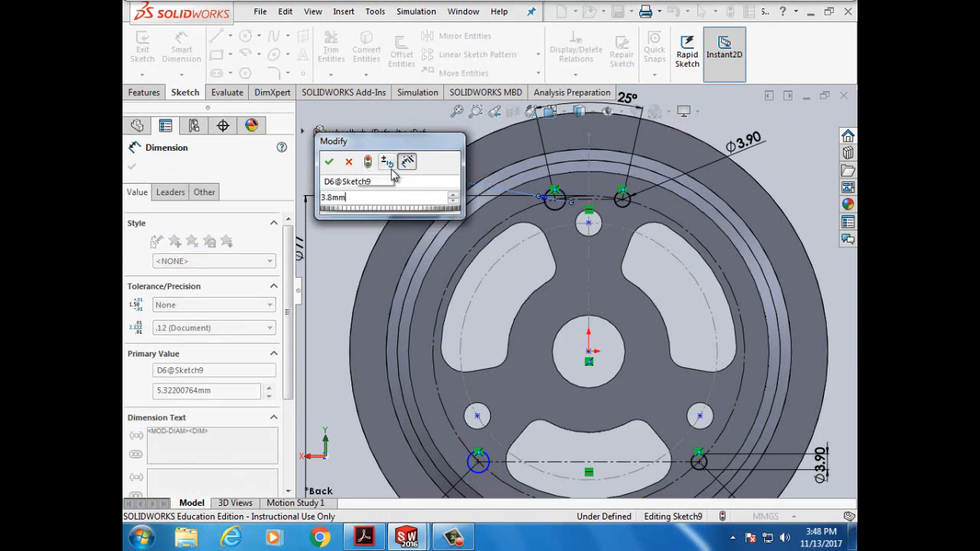
click(328, 161)
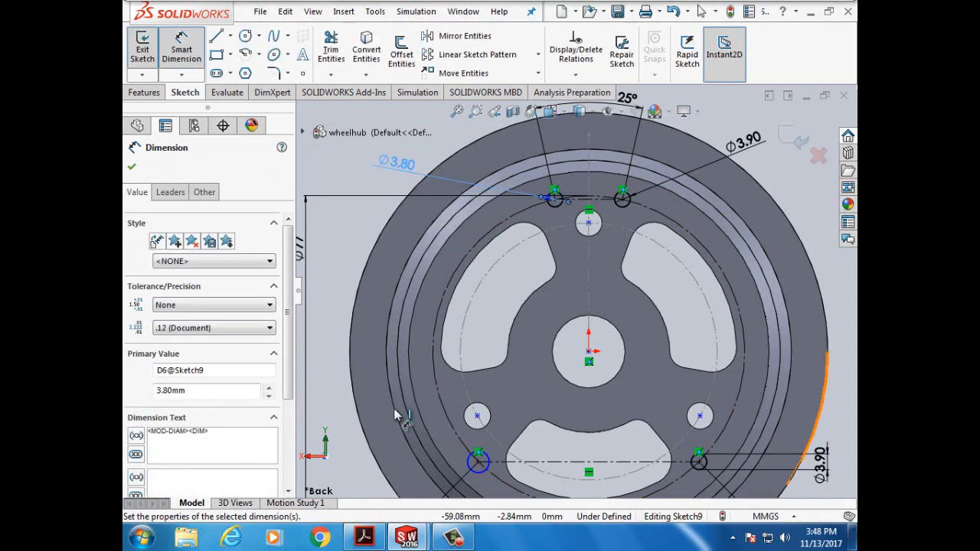
click(475, 463)
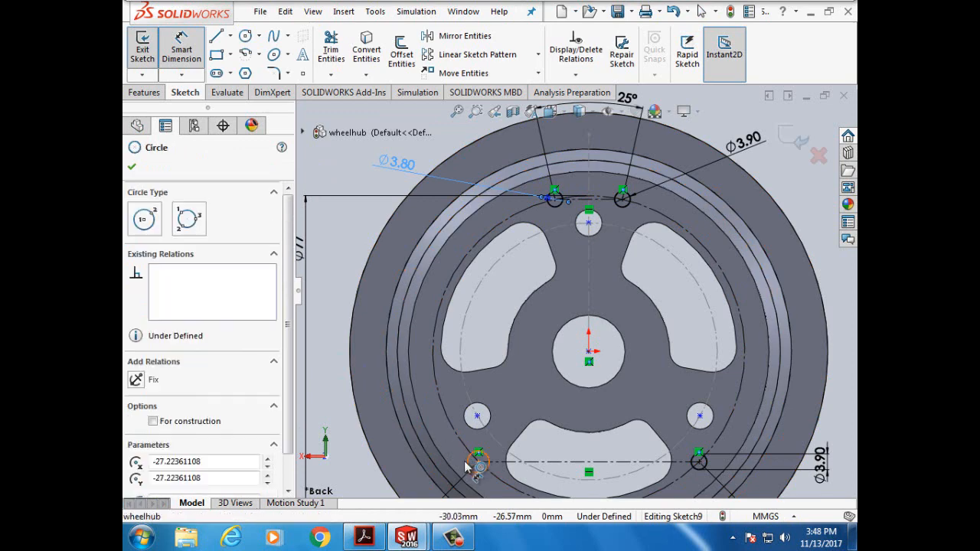
click(337, 469)
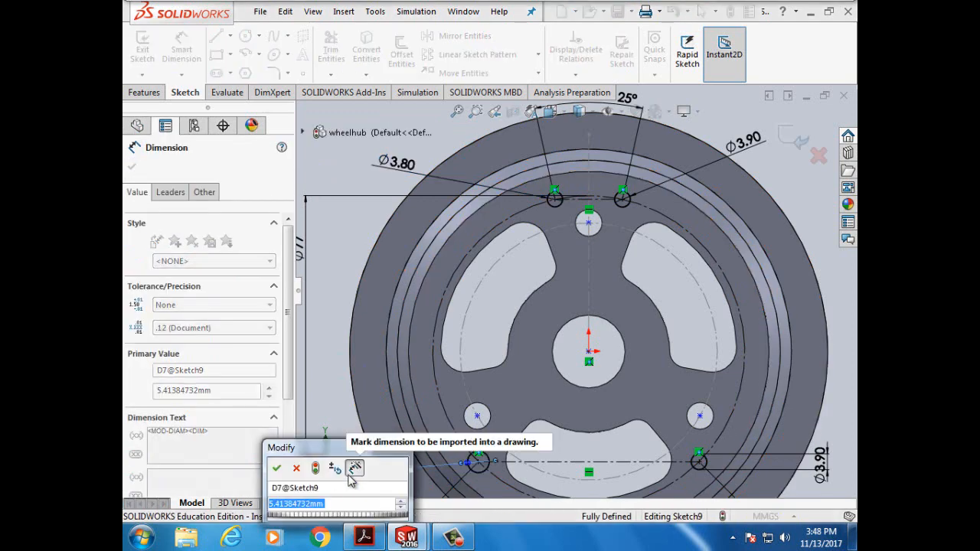
text(3.)
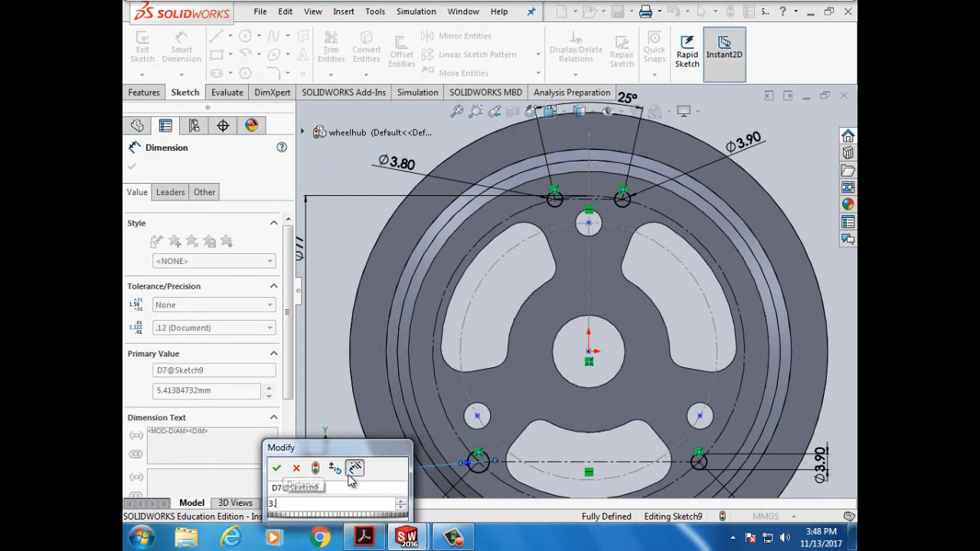
text(8)
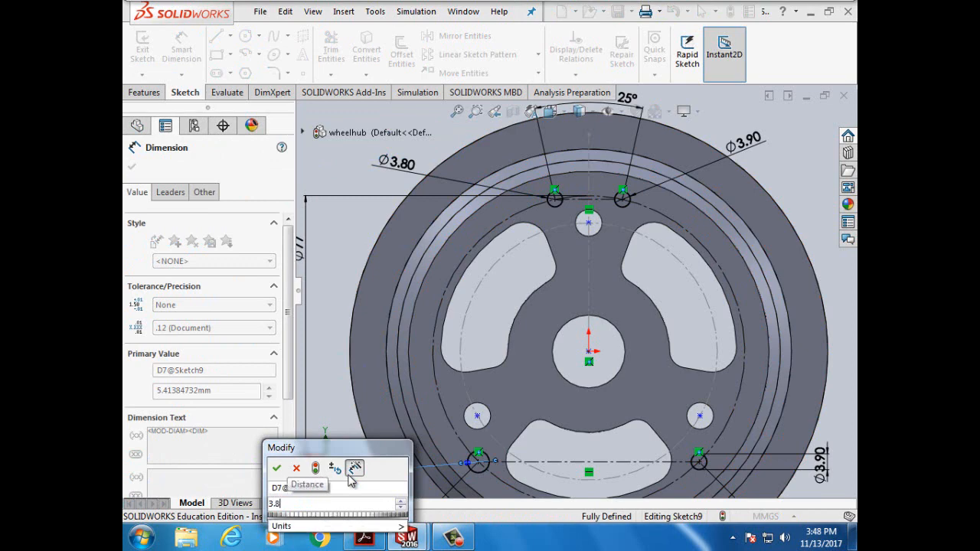
text(mm)
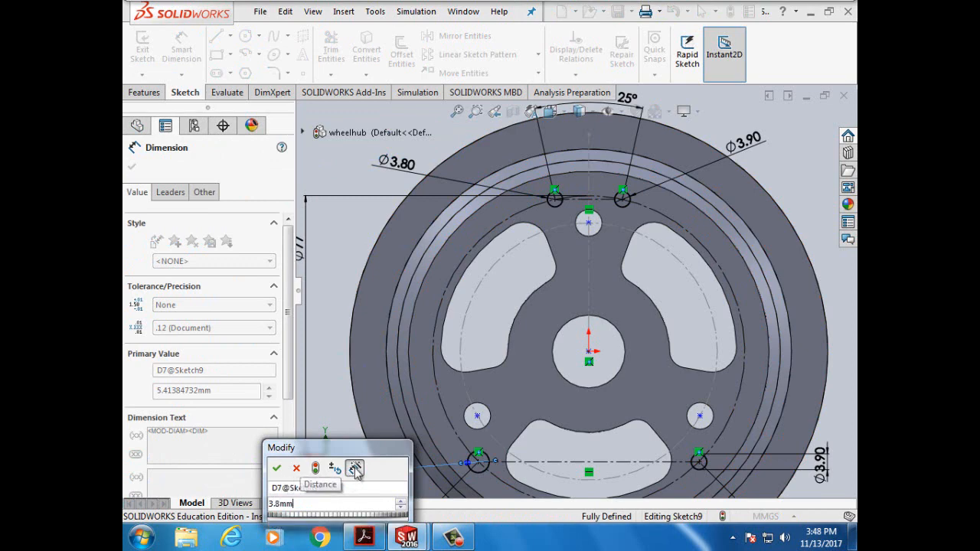
click(276, 468)
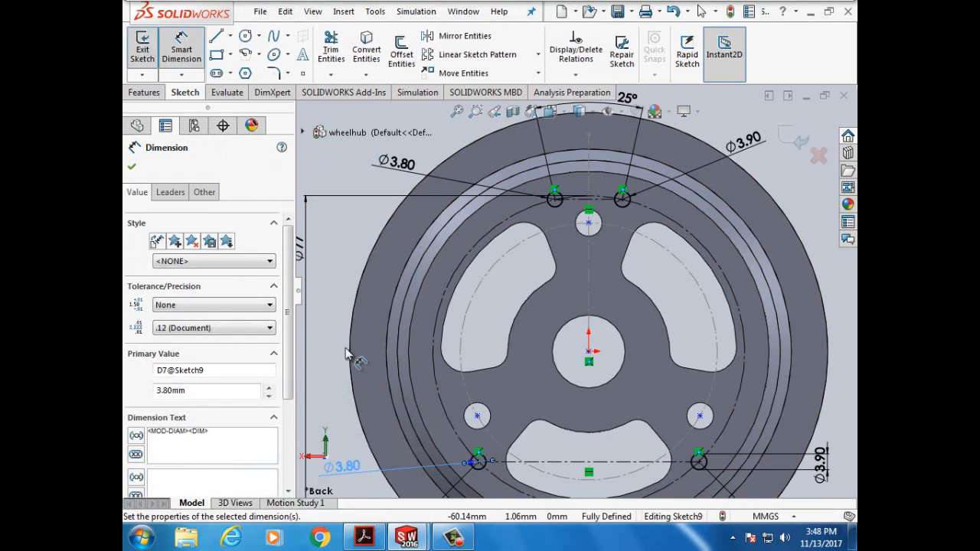
click(132, 168)
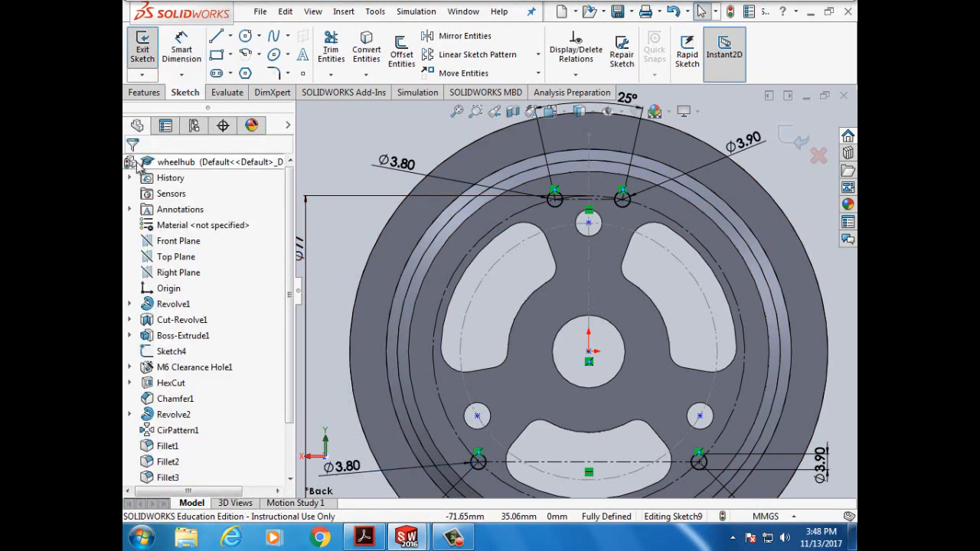
- Begin an Extruded Boss/Base of the pin sketch, then bring up the tutorial PDF
click(146, 92)
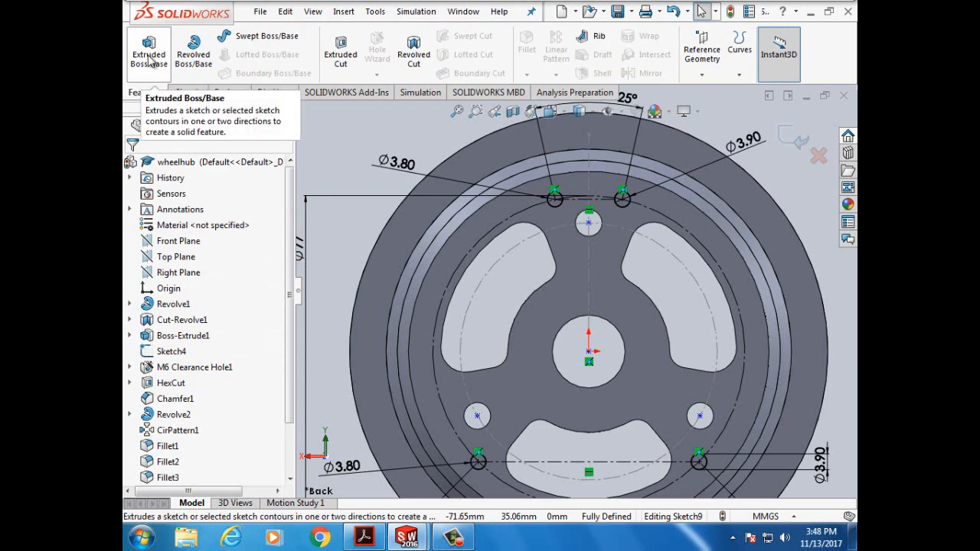
click(149, 55)
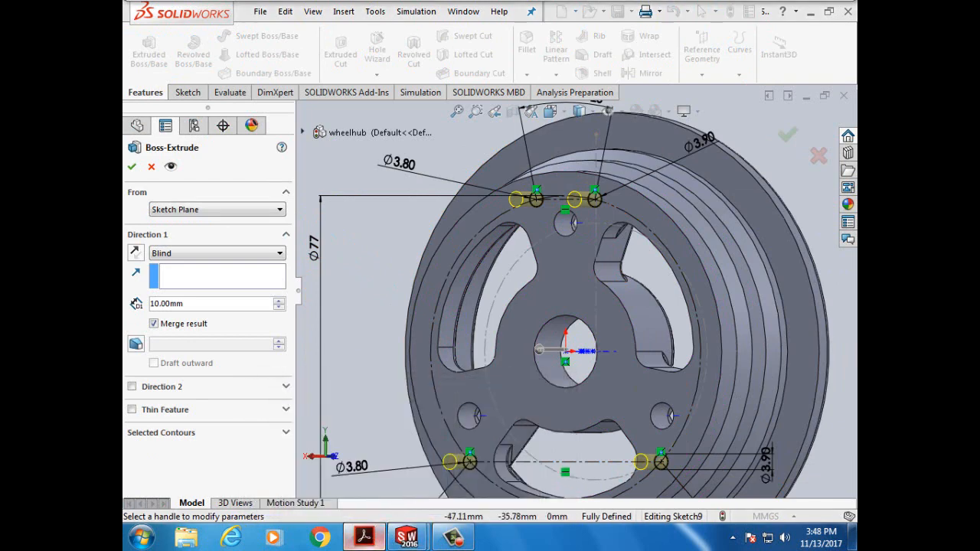
click(367, 540)
scroll(586, 406, down, 3)
- Scroll to step 10 on page 149 and highlight the 4.5mm pin depth
scroll(586, 406, down, 8)
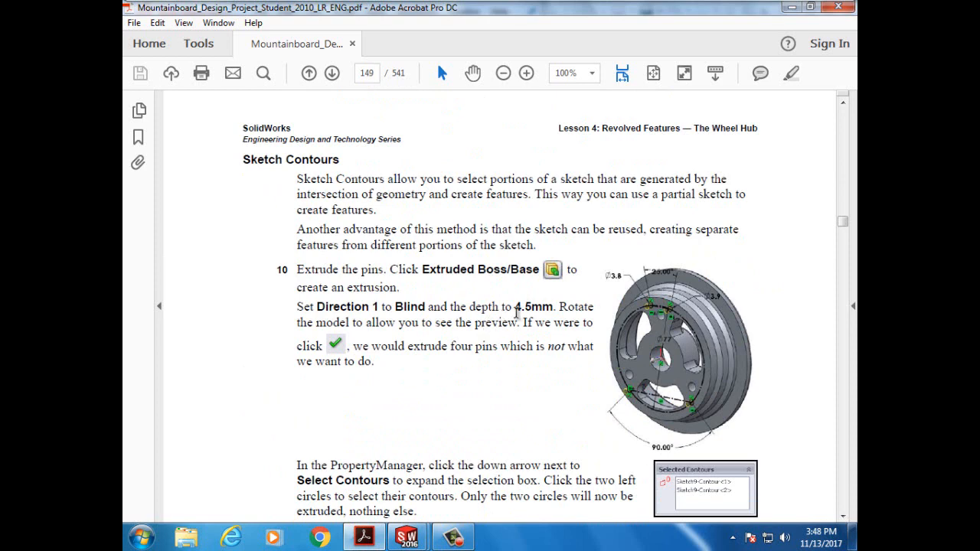
drag(533, 307, 556, 307)
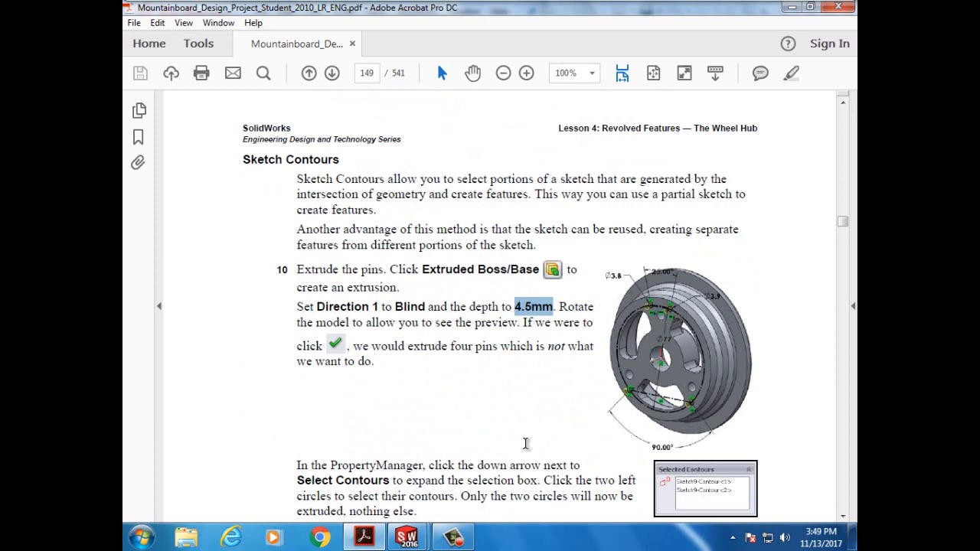
scroll(526, 444, down, 9)
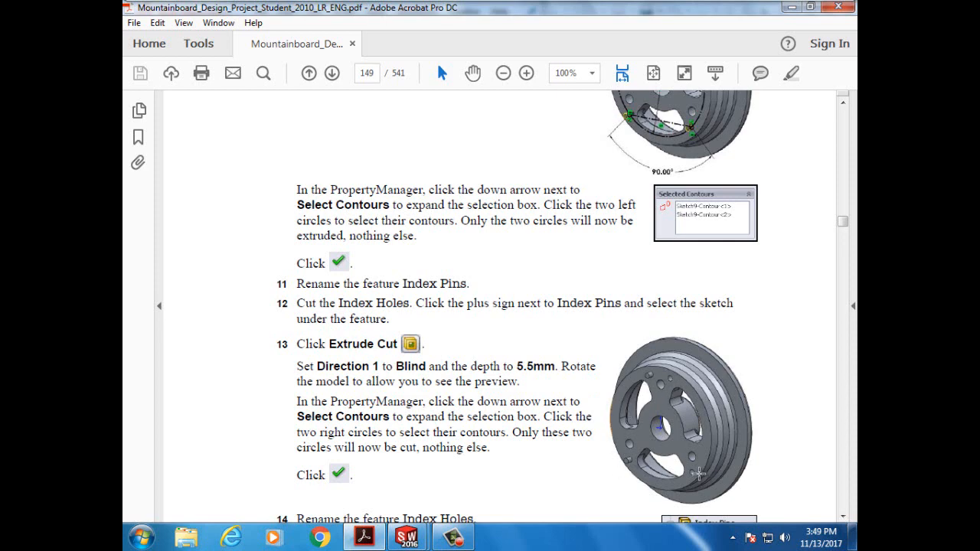
scroll(570, 385, up, 7)
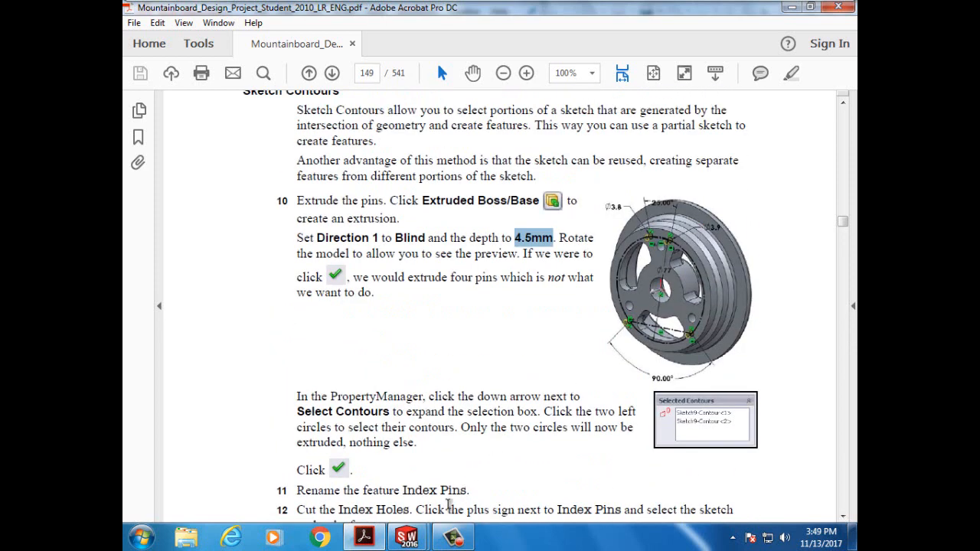
- Extrude only the top-left and lower-left pin circles Blind to 4.5 mm as selected contours
mouse_move(420, 531)
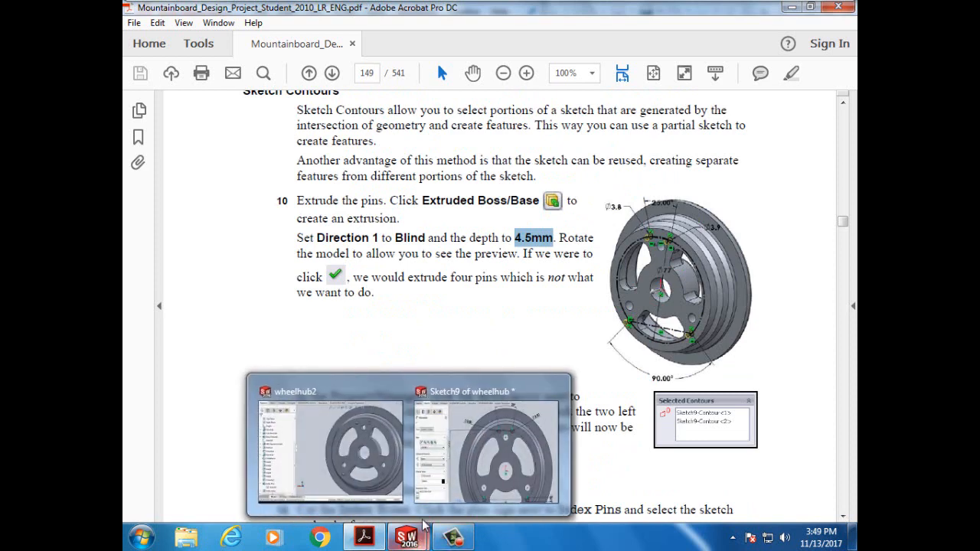
click(464, 468)
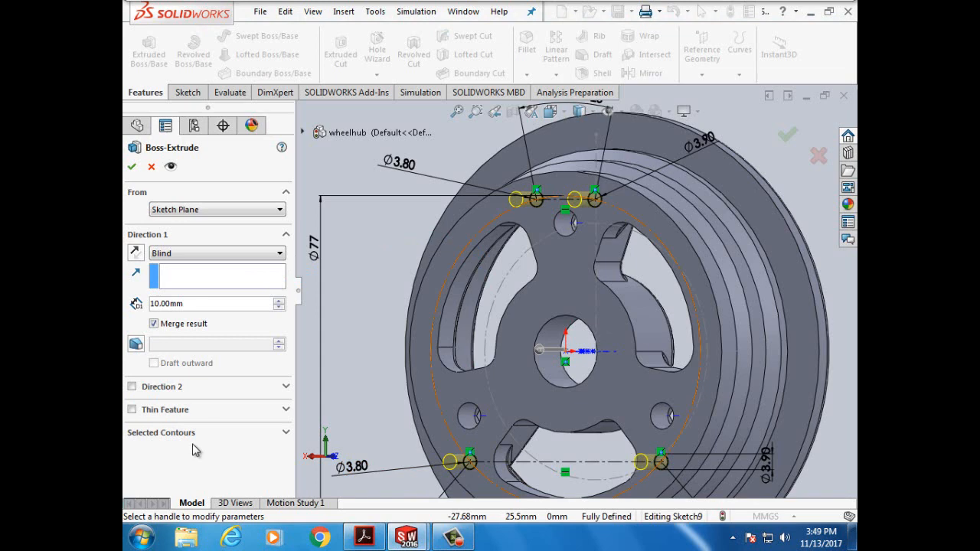
click(285, 433)
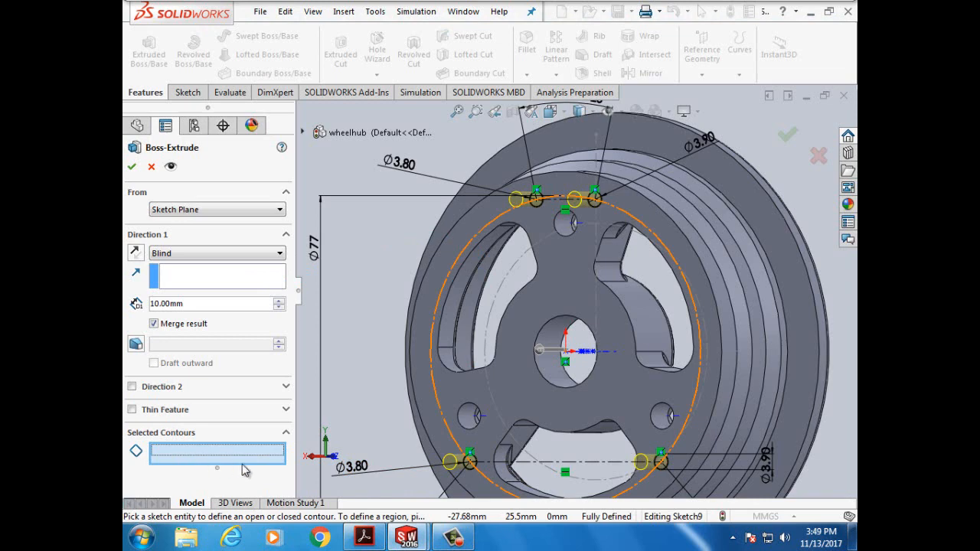
click(539, 207)
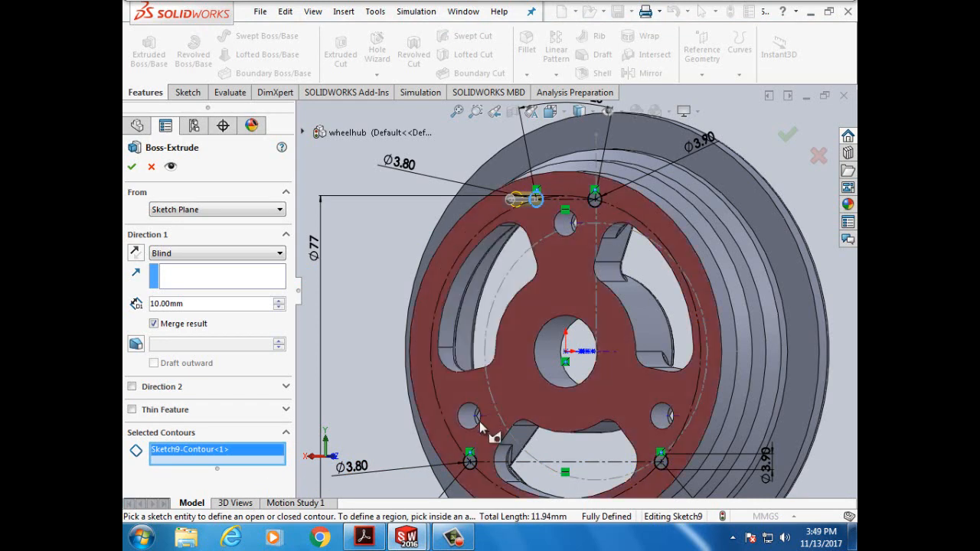
click(470, 478)
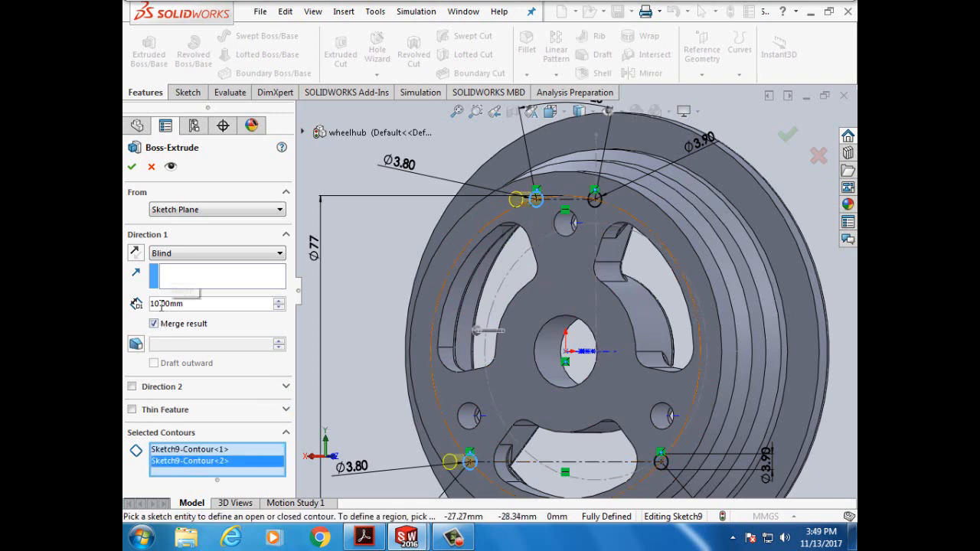
drag(184, 305, 148, 304)
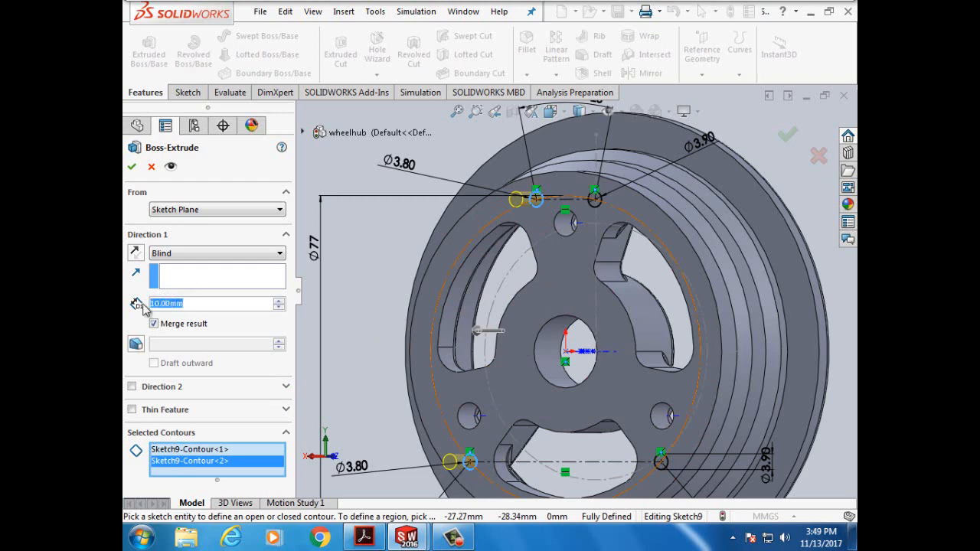
text(4.)
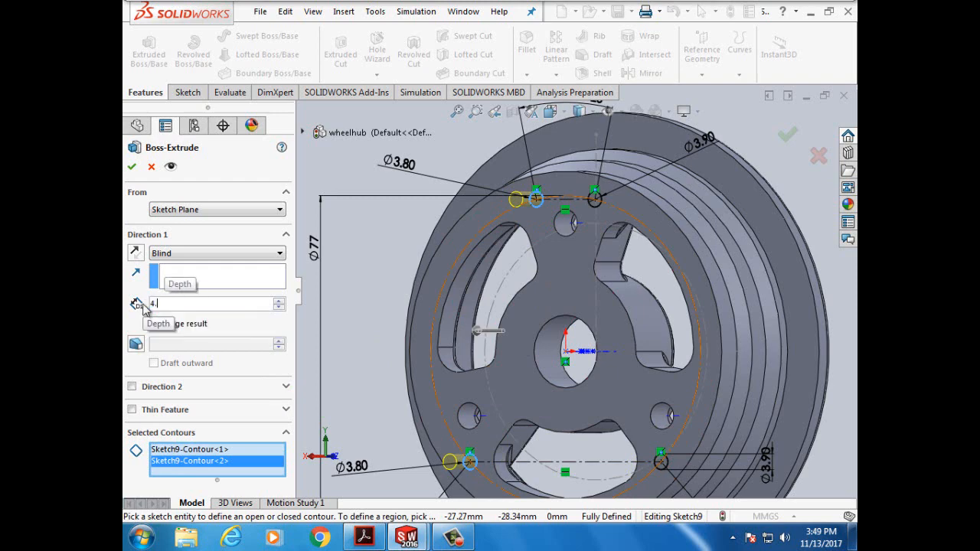
text(5mm)
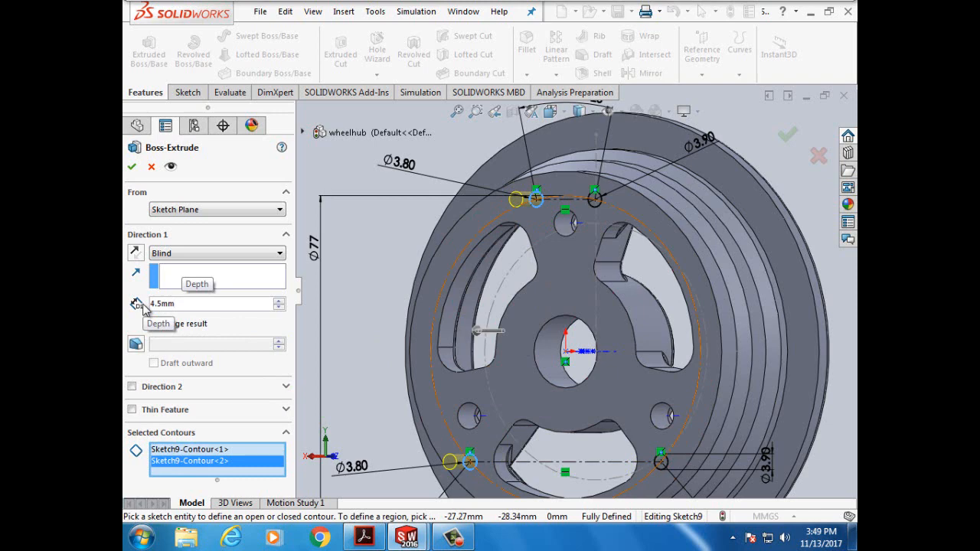
click(132, 170)
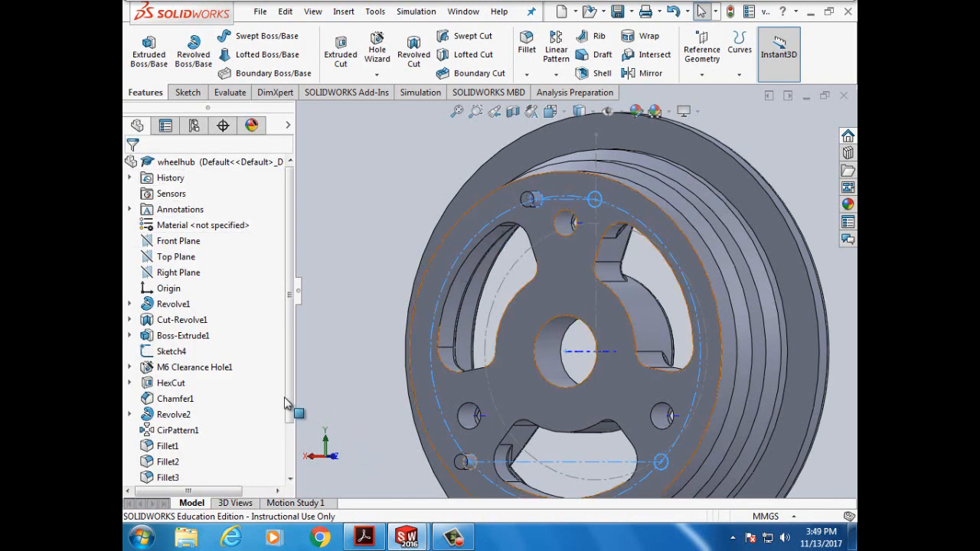
drag(290, 419, 290, 470)
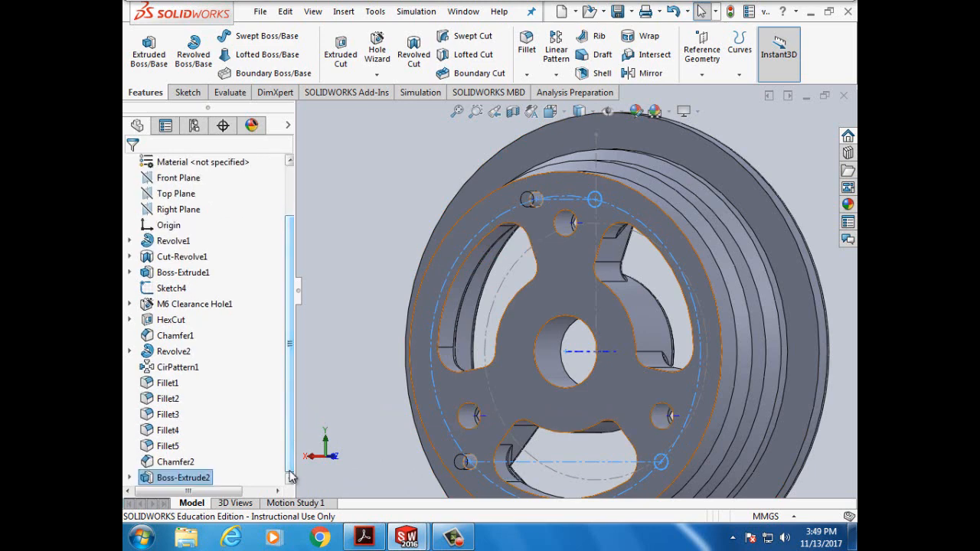
- Start an extruded cut from Boss-Extrude2's Sketch9 with a 5.50 mm depth
click(130, 480)
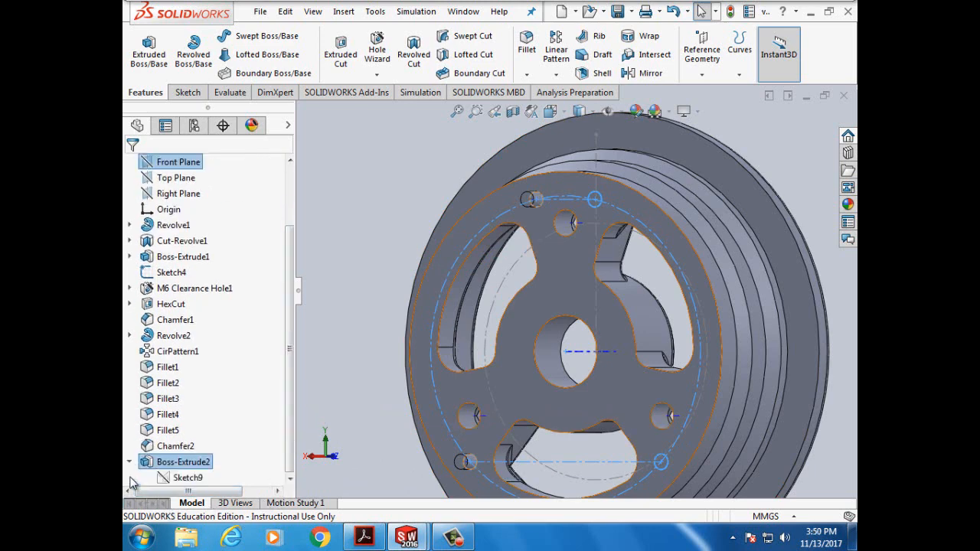
click(188, 479)
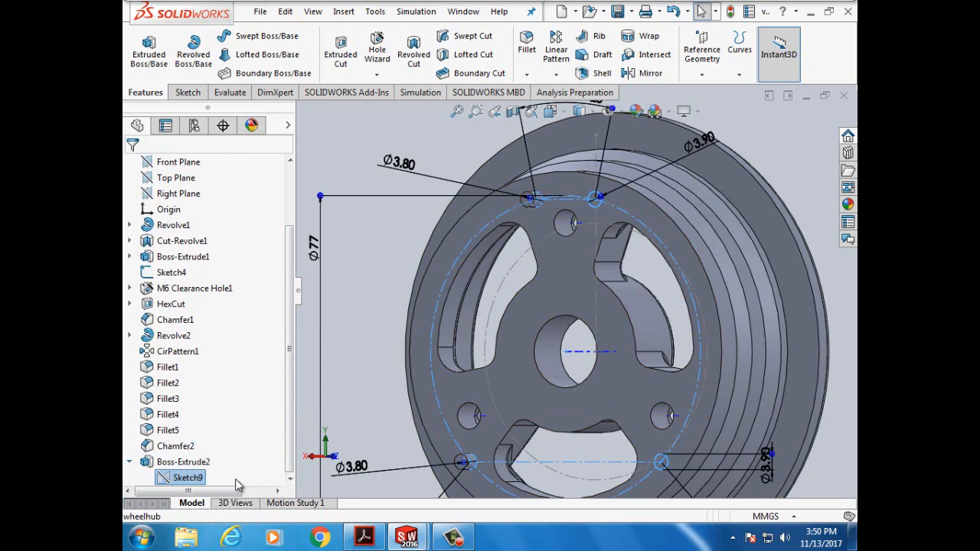
click(342, 55)
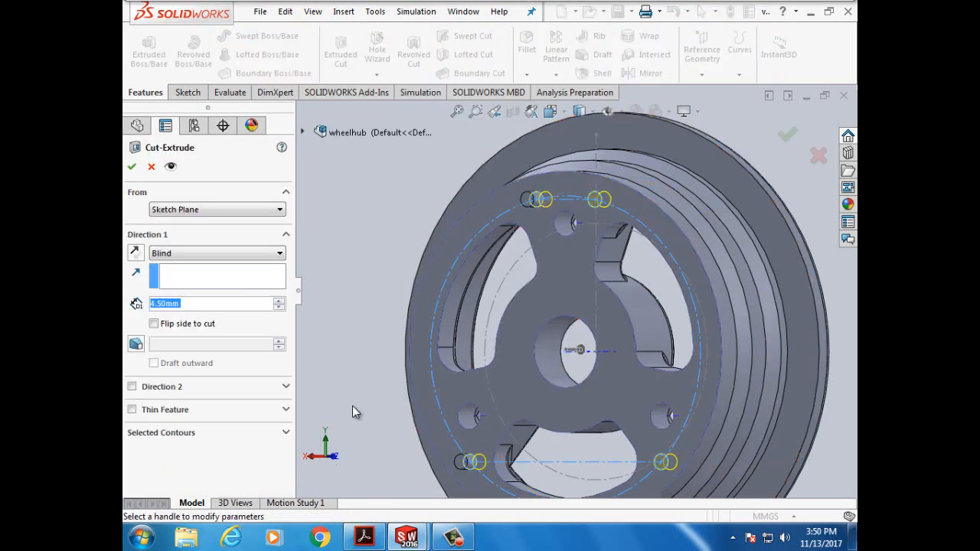
click(154, 305)
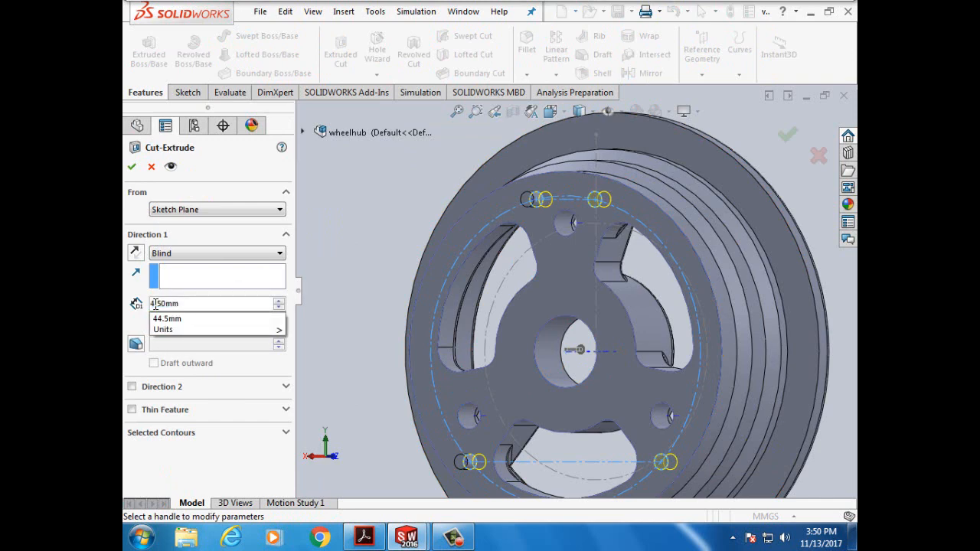
key(BackSpace)
text(5)
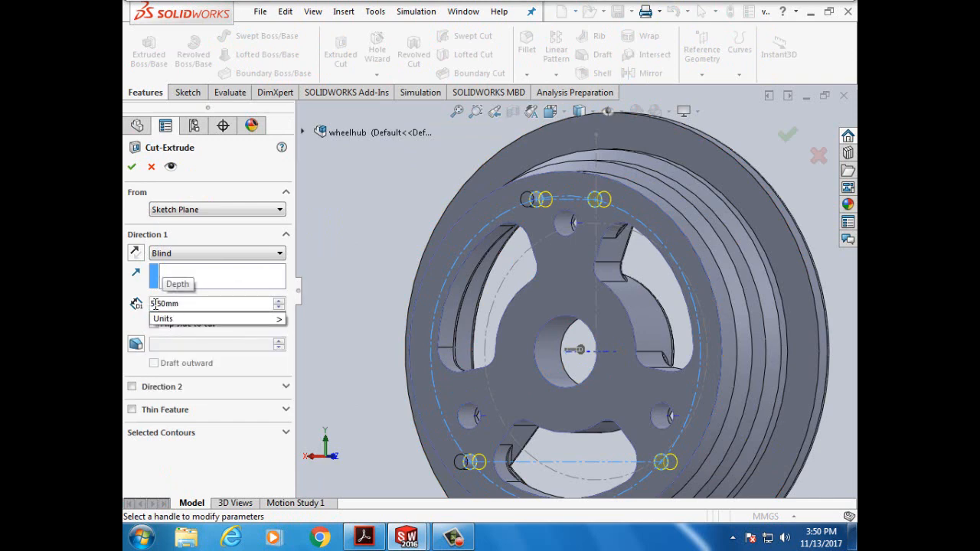
click(134, 326)
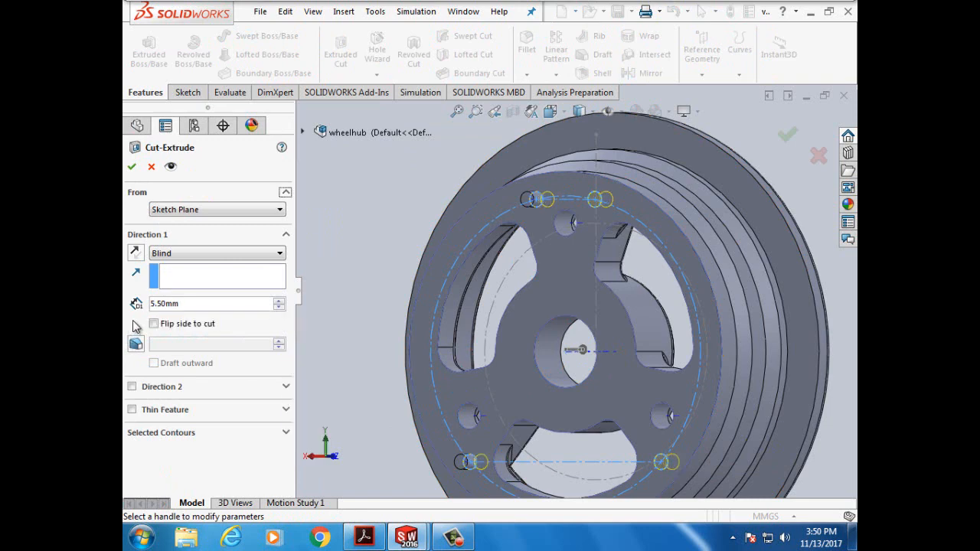
- Limit the cut contours to the two right-hand circles instead of all of Sketch9, and confirm
click(285, 434)
click(175, 453)
right_click(171, 452)
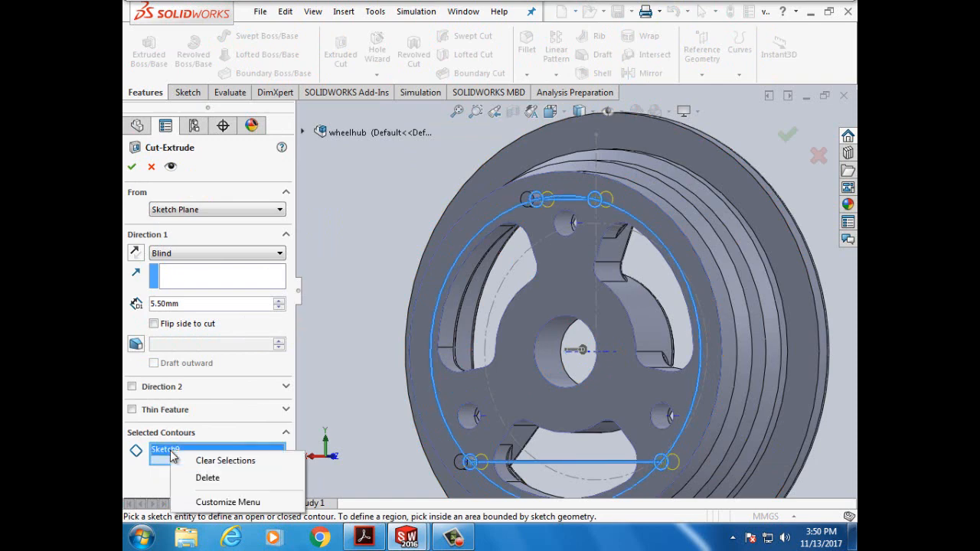
click(198, 478)
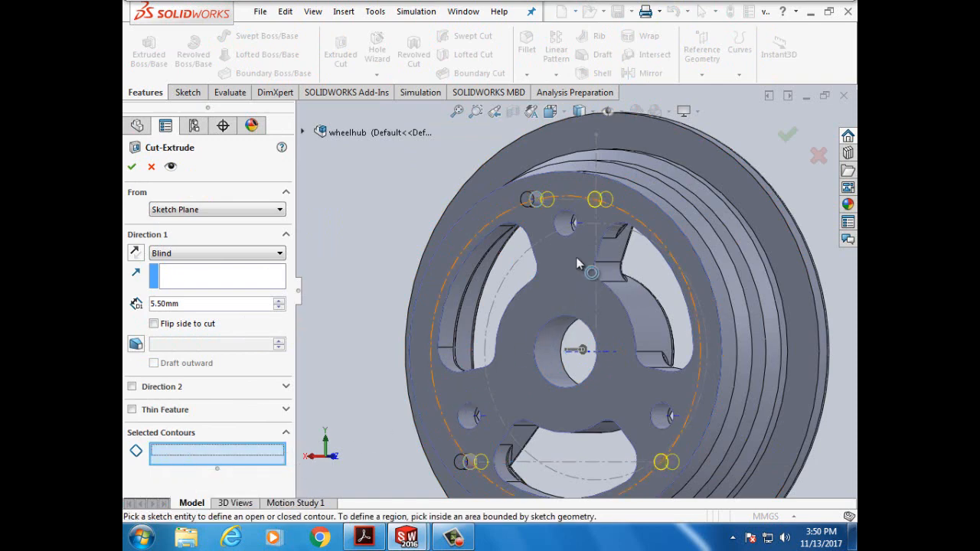
click(595, 207)
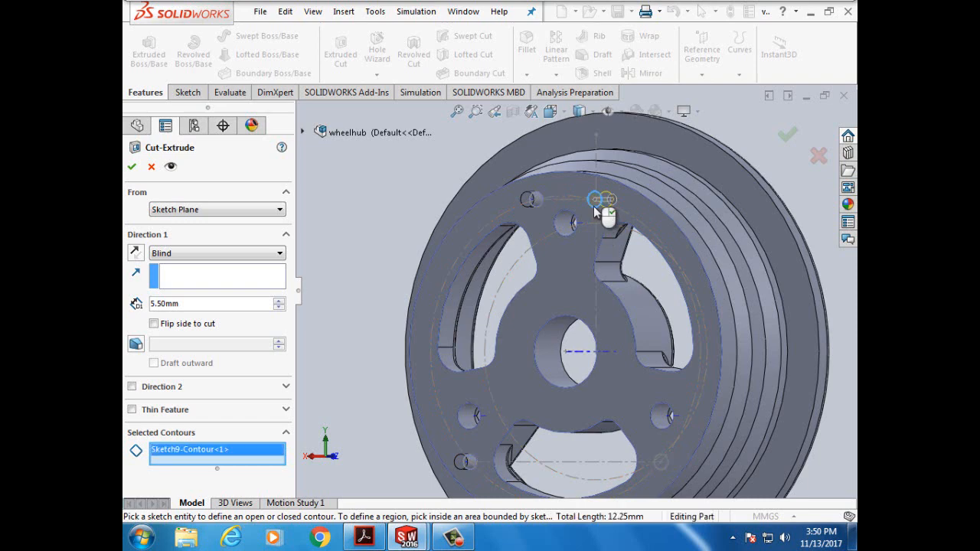
click(662, 462)
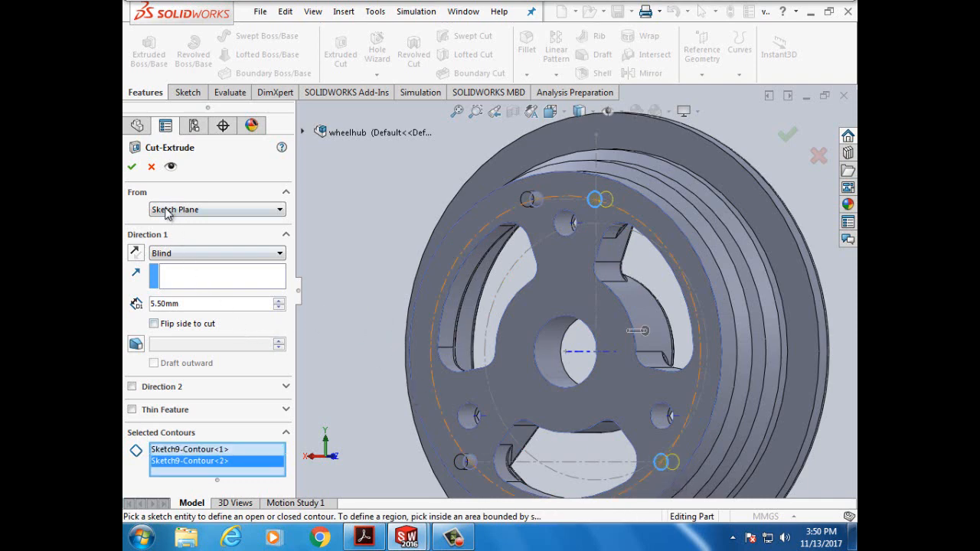
click(132, 169)
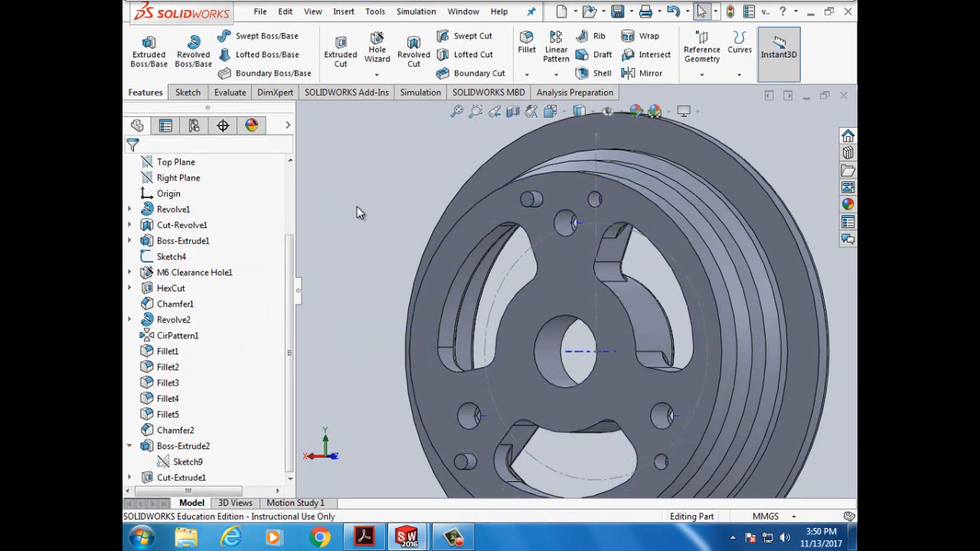
- Check the holes in front and isometric views, then return to the tutorial PDF
key(ctrl+1)
key(ctrl+7)
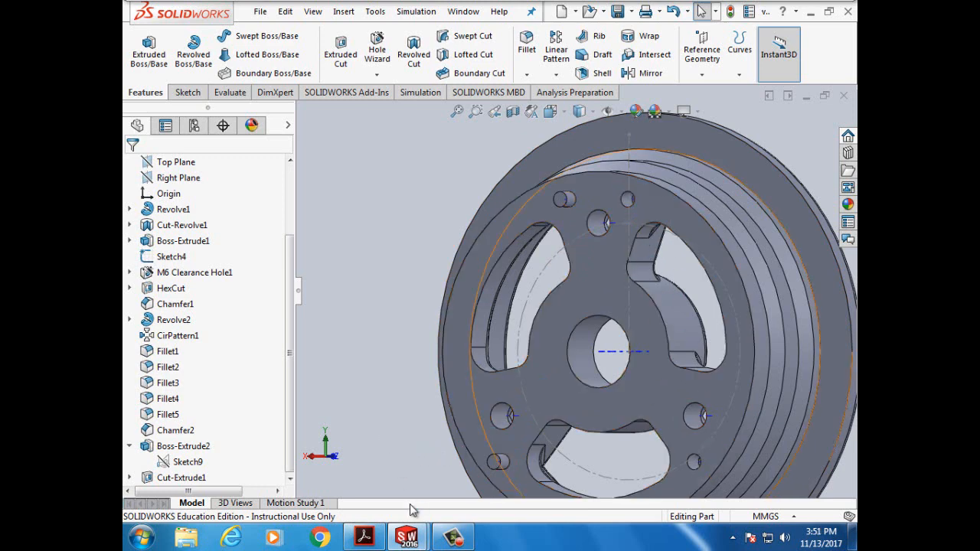
click(364, 538)
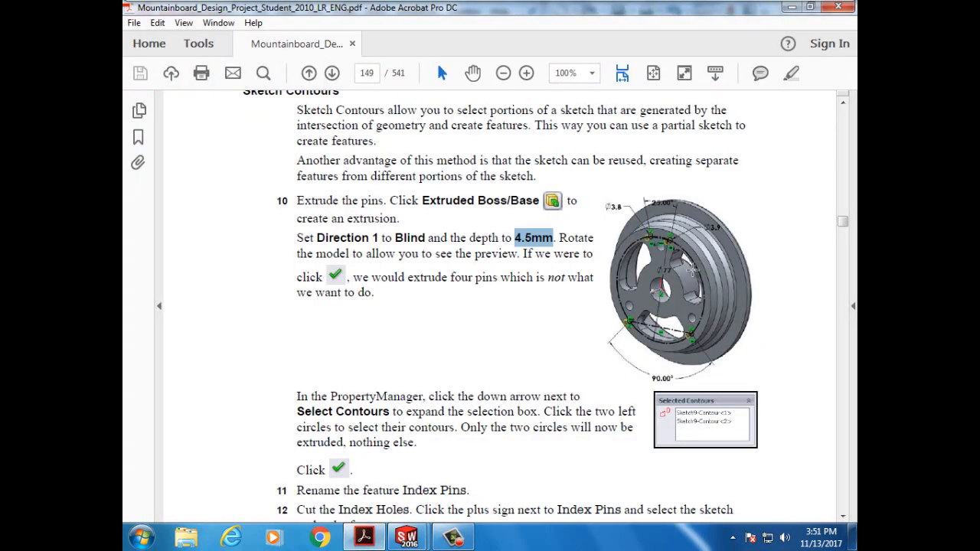
- Scroll from Index Pins to the step 15 Chamfer settings on page 150, then return to the wheelhub model
scroll(460, 439, down, 4)
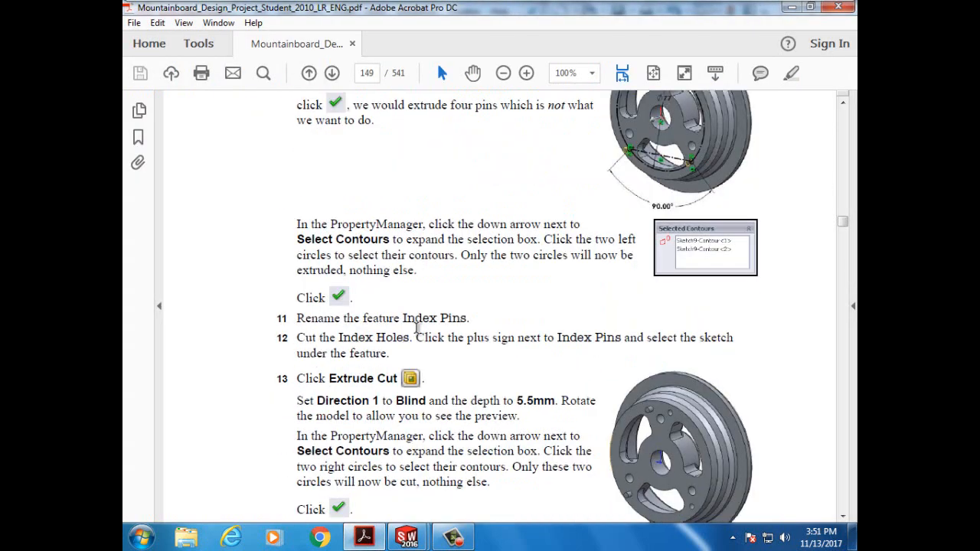
drag(402, 320, 467, 318)
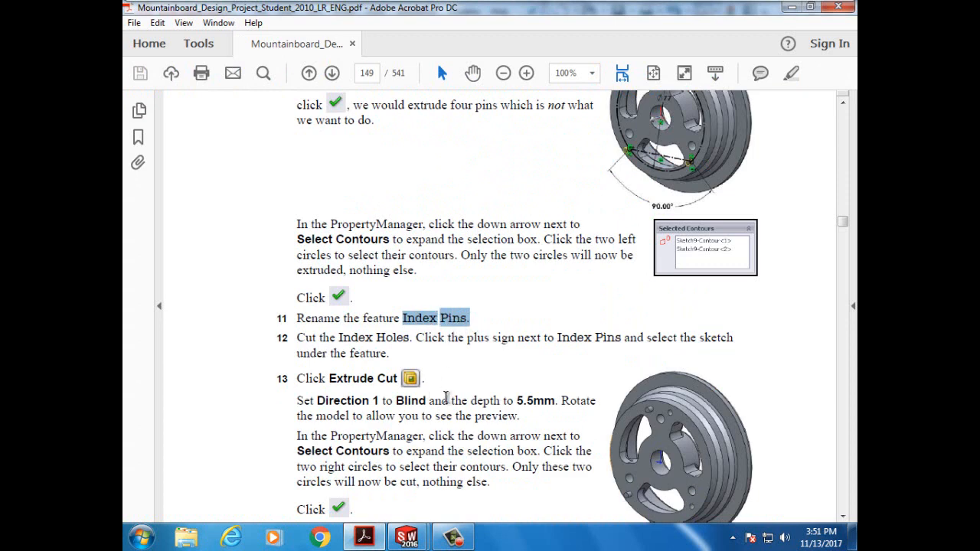
scroll(411, 410, down, 2)
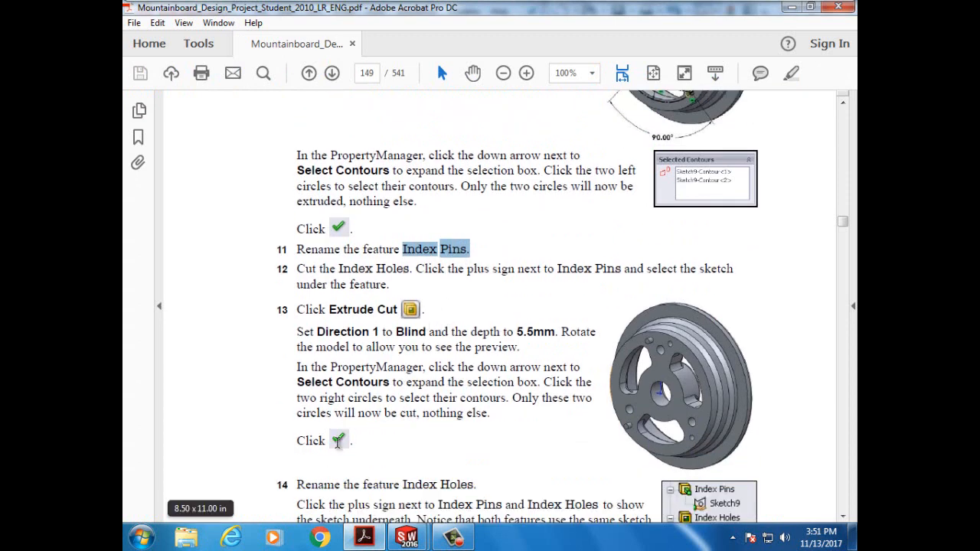
scroll(338, 443, down, 5)
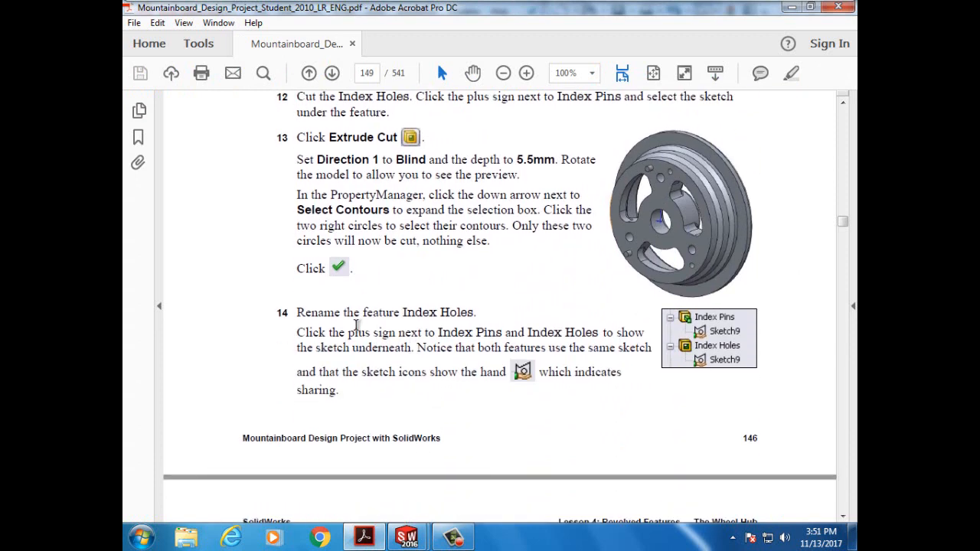
scroll(466, 357, down, 8)
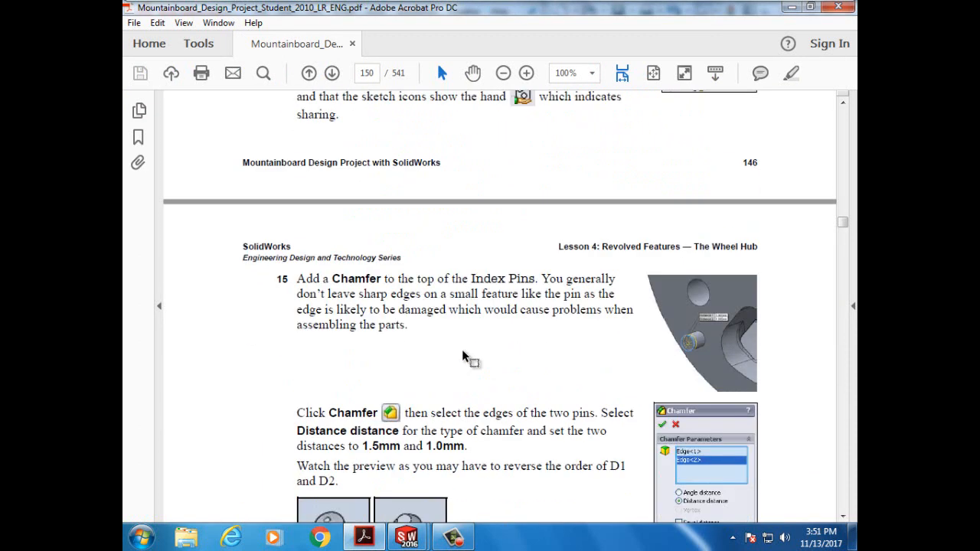
scroll(466, 357, down, 2)
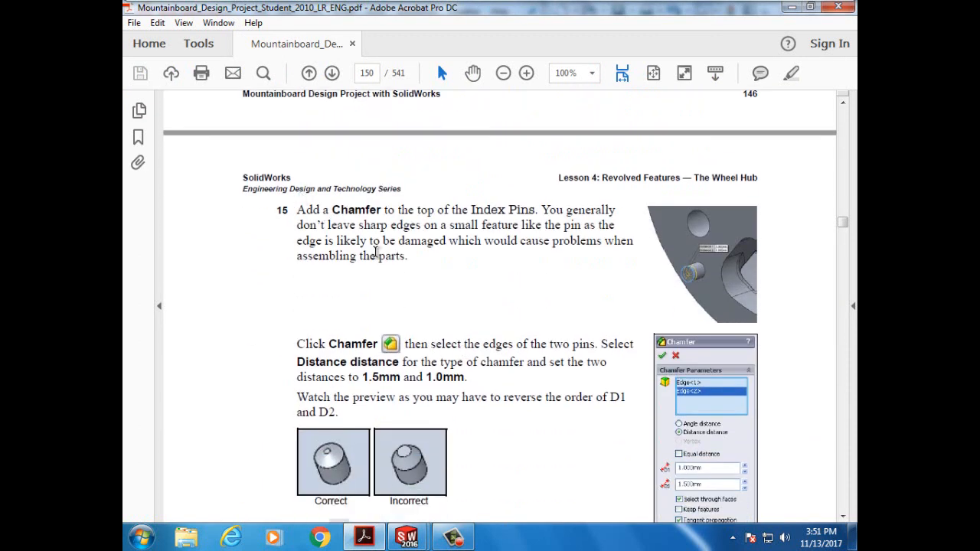
scroll(368, 316, down, 1)
scroll(455, 337, down, 1)
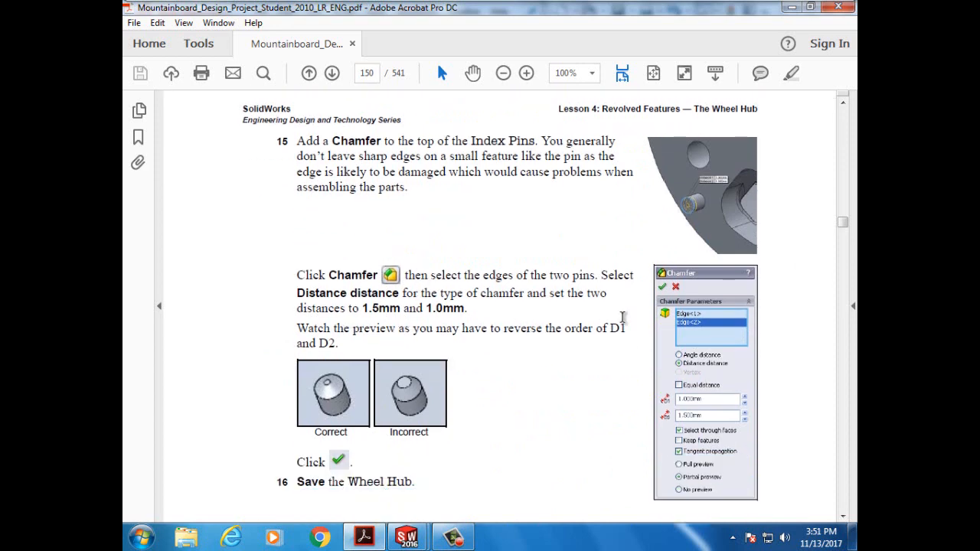
drag(637, 250, 775, 507)
click(535, 242)
mouse_move(452, 540)
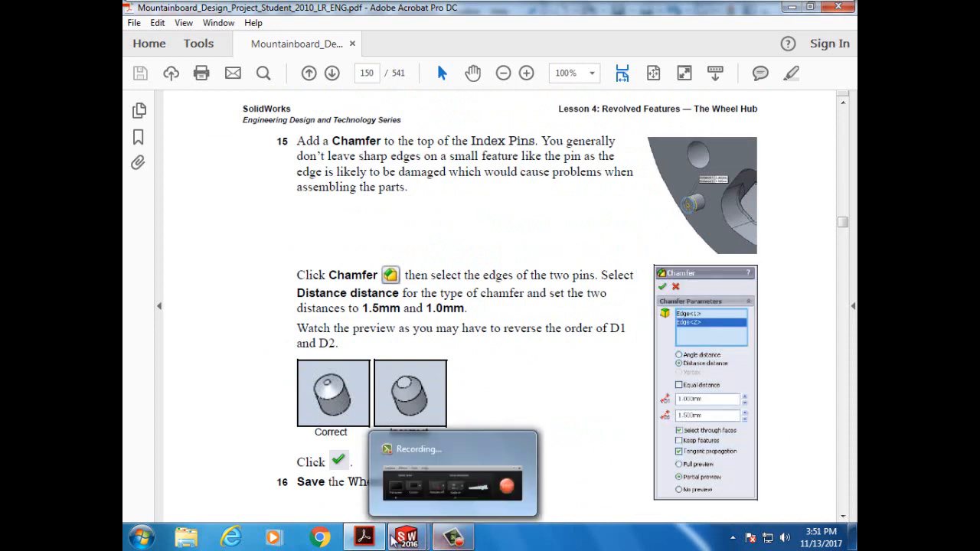
click(452, 462)
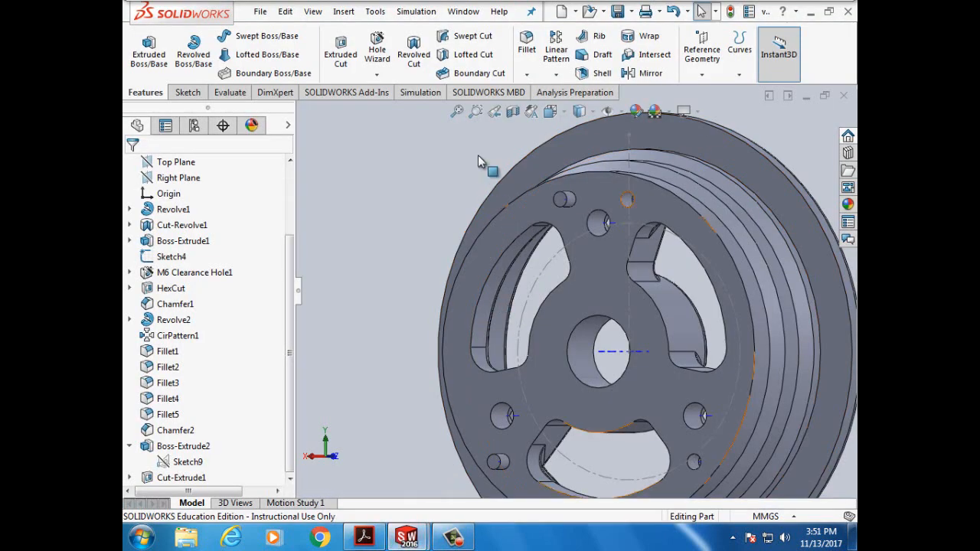
- Start a Chamfer and select the top edges of both index pins
click(527, 74)
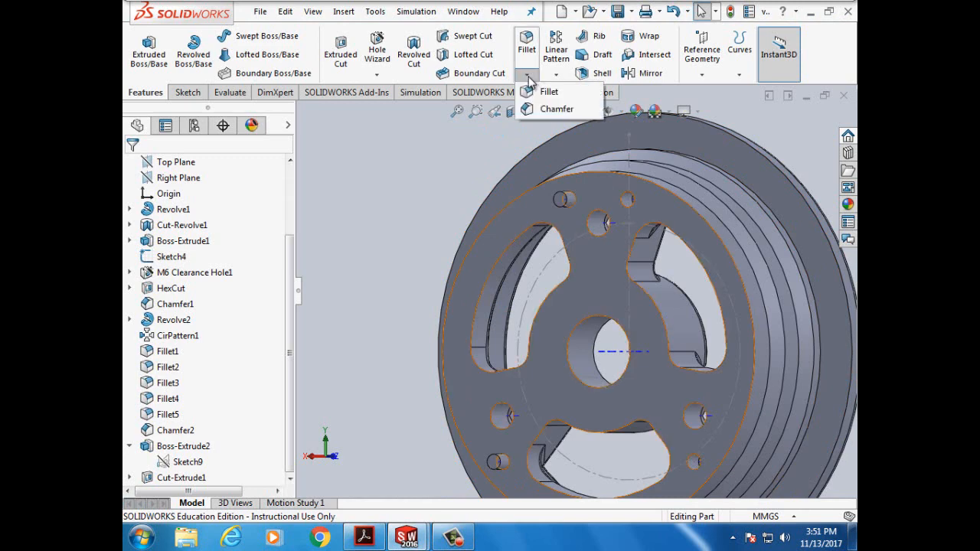
click(553, 107)
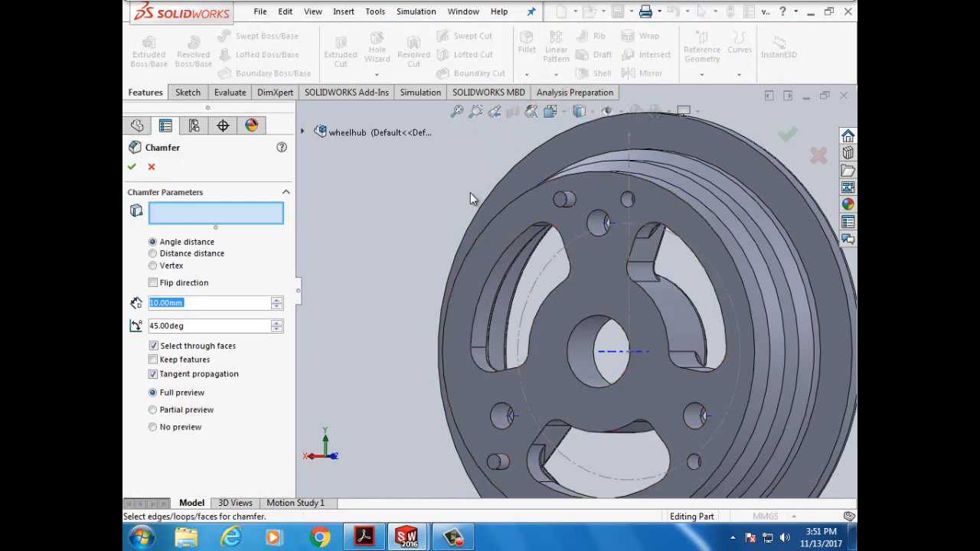
click(556, 205)
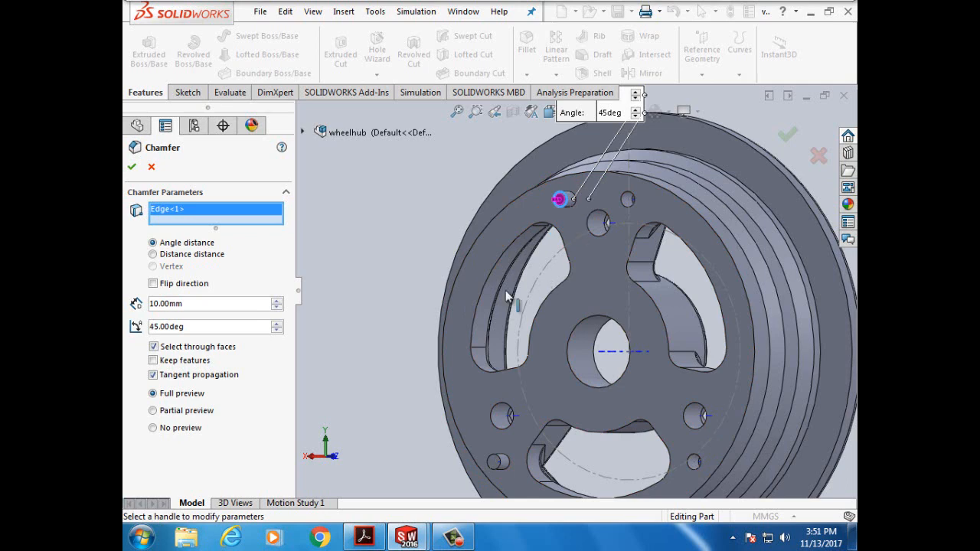
click(494, 462)
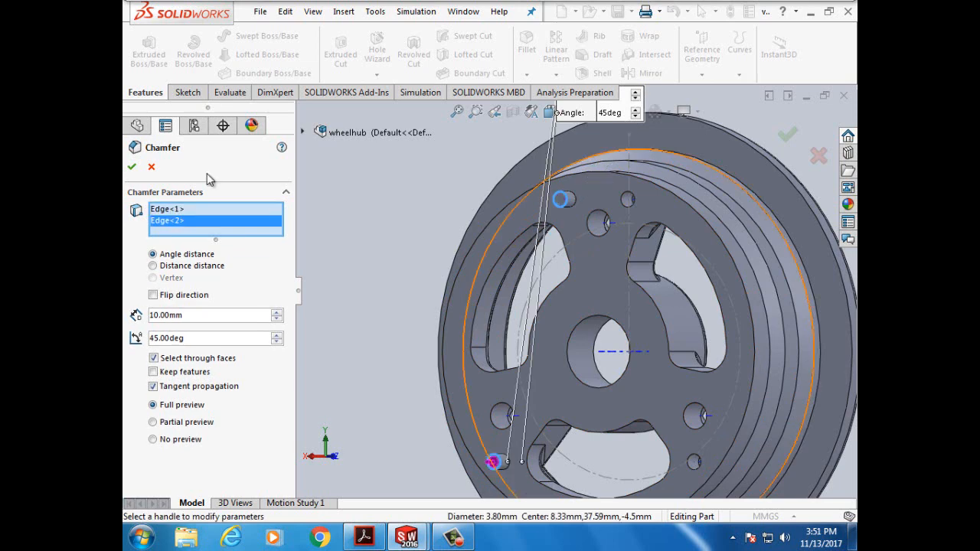
- Make it a distance-distance chamfer with D1 1.00 mm and D2 1.50 mm, and accept
click(153, 266)
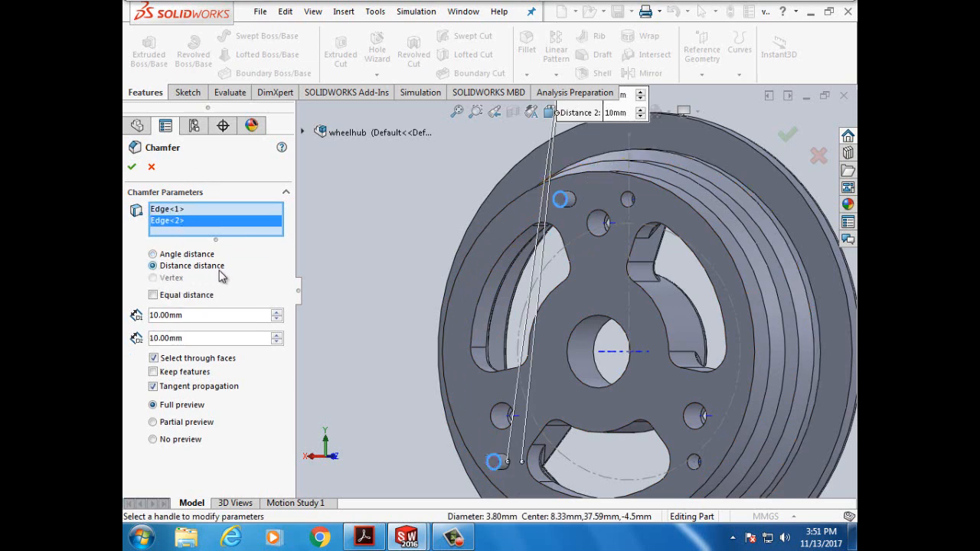
click(161, 322)
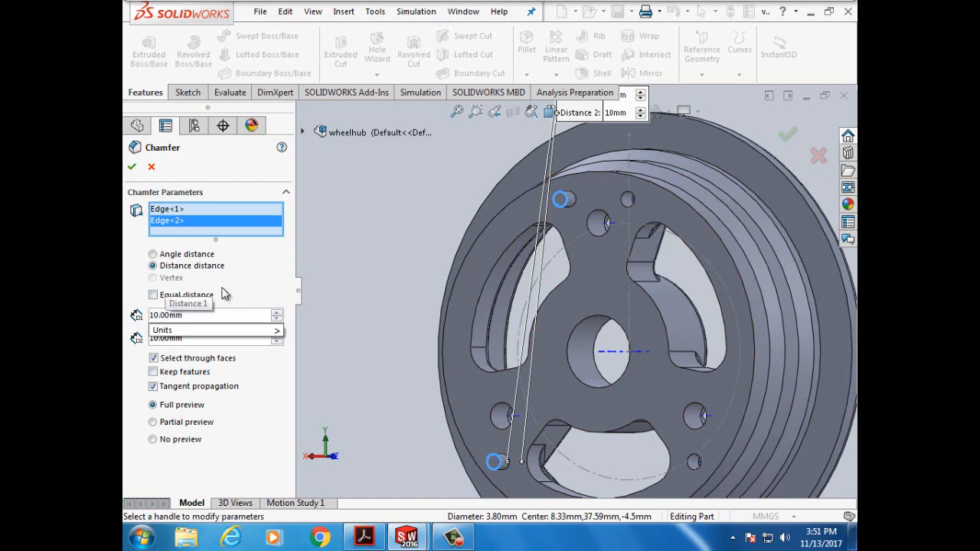
key(BackSpace)
click(198, 345)
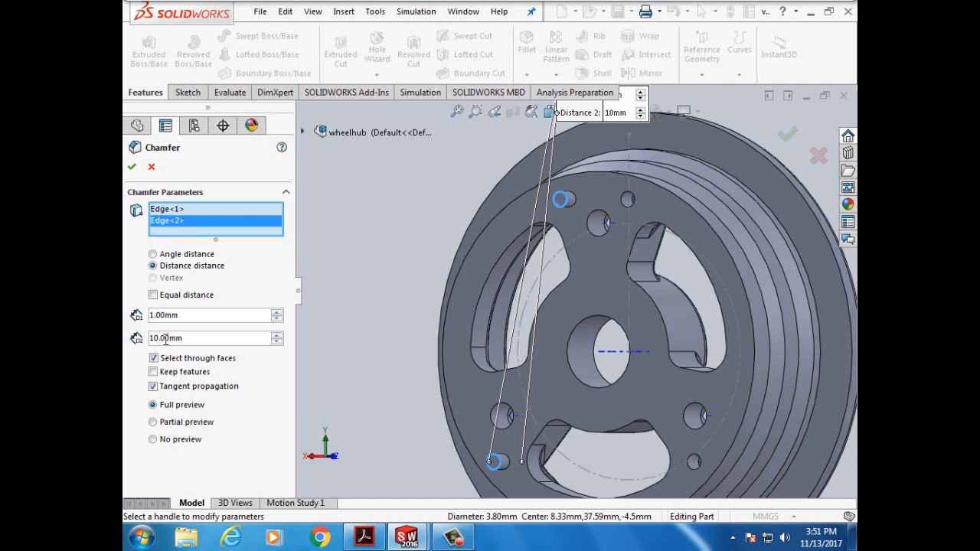
click(164, 338)
key(BackSpace)
text(5)
click(132, 168)
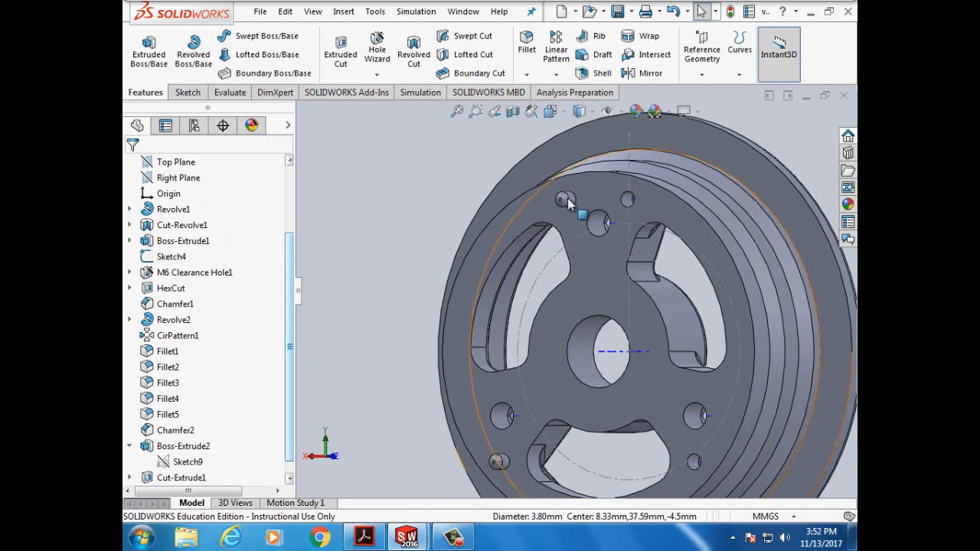
- Select the wheel's outer edge, then glance ahead in the tutorial PDF
click(499, 467)
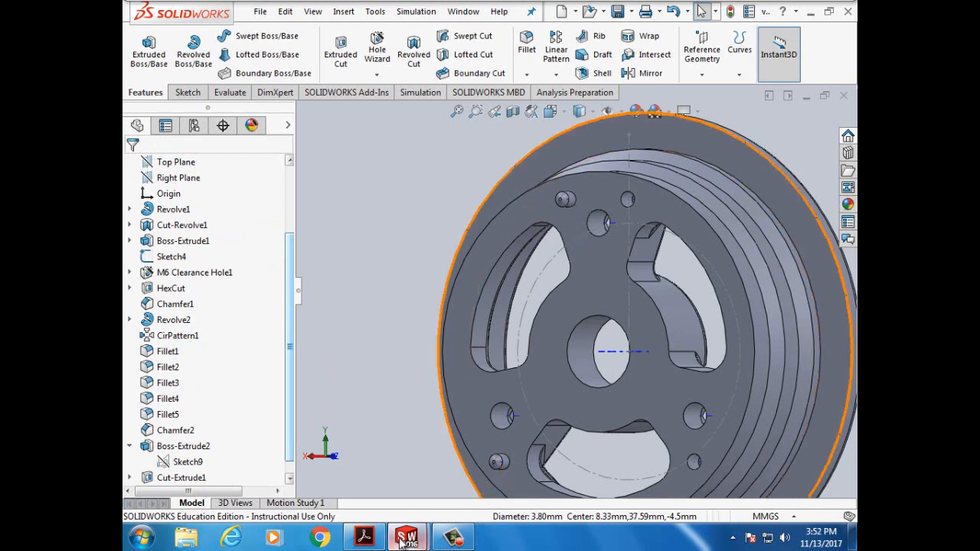
mouse_move(404, 542)
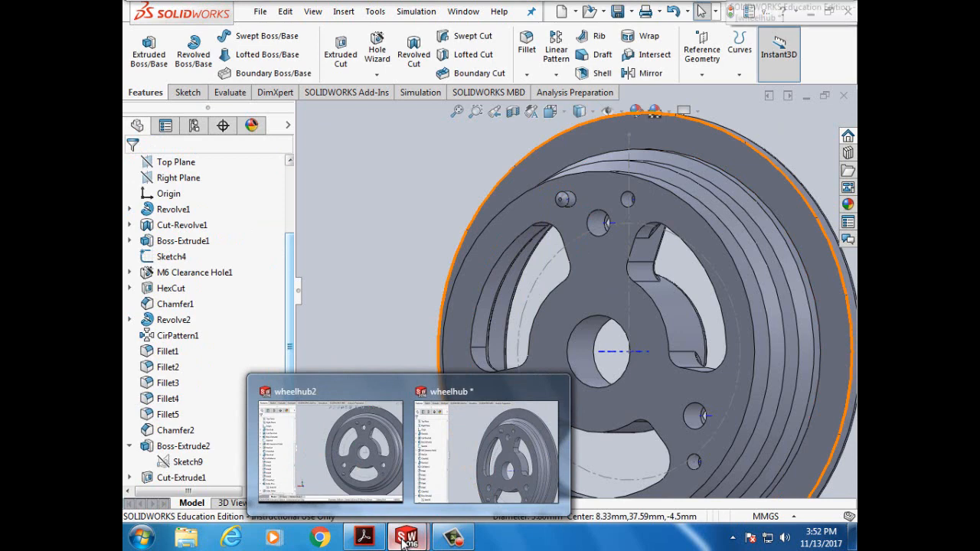
click(364, 538)
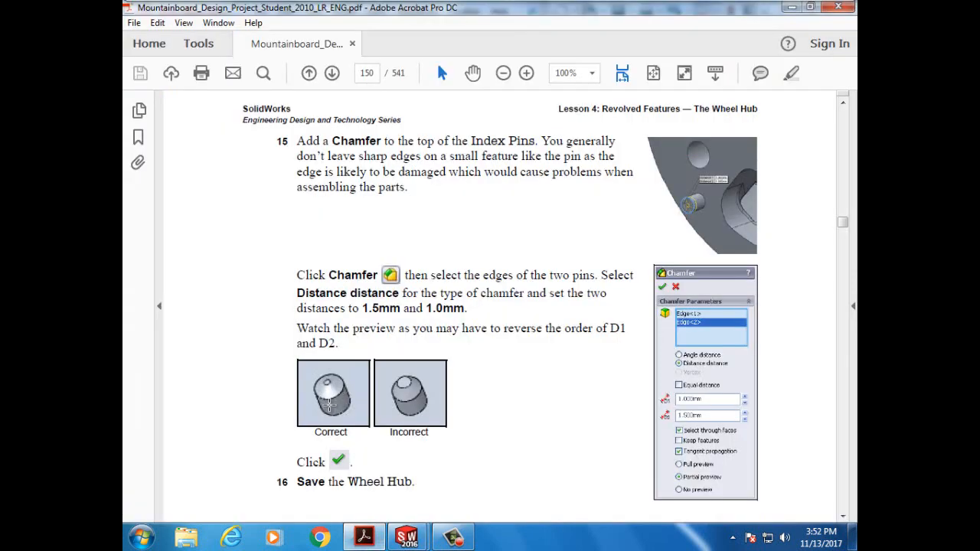
scroll(495, 436, down, 5)
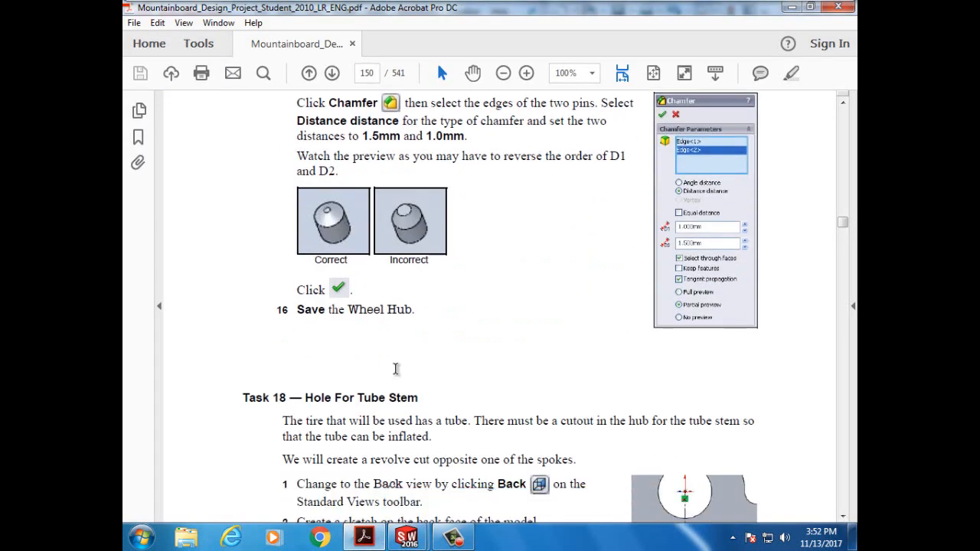
scroll(396, 369, down, 1)
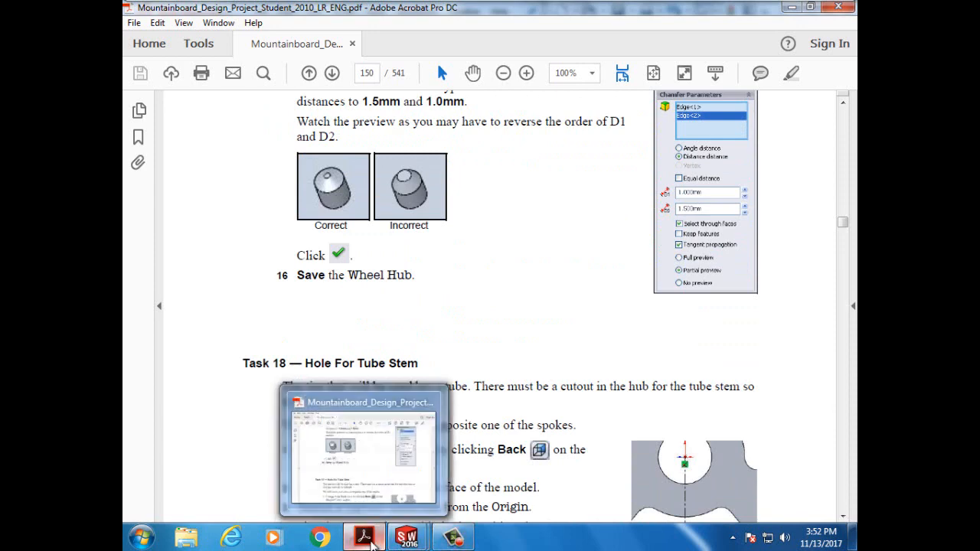
- Back in SOLIDWORKS, save the chamfered wheel hub part via File > Save
mouse_move(411, 541)
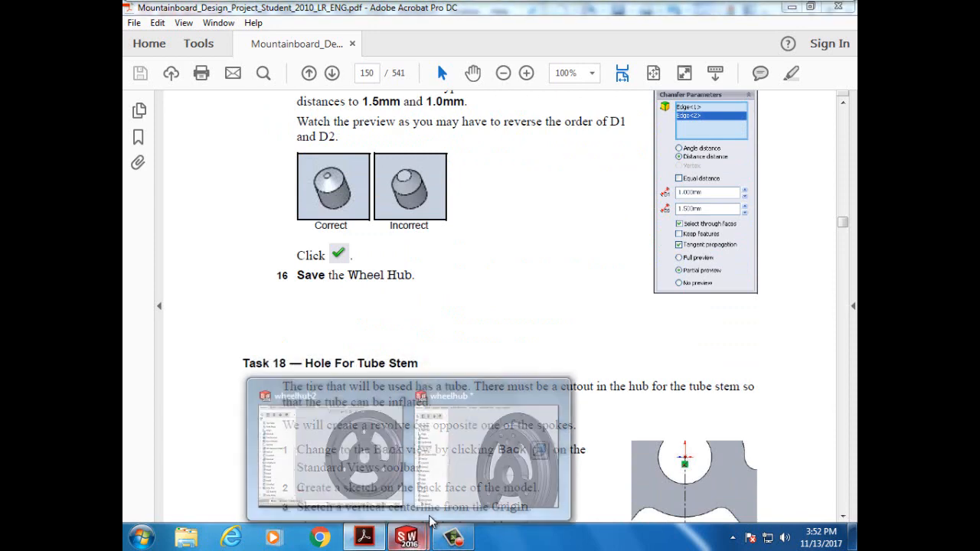
click(457, 480)
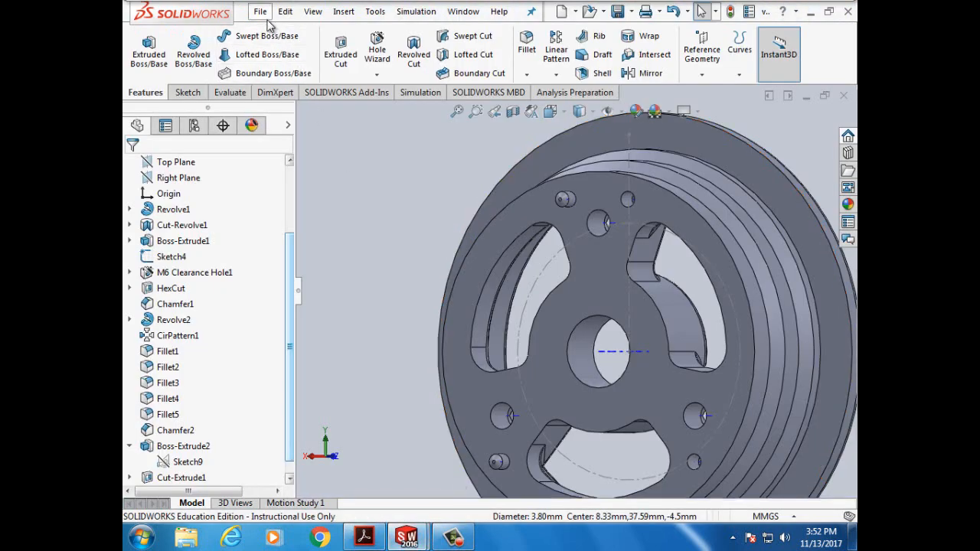
click(260, 11)
click(282, 157)
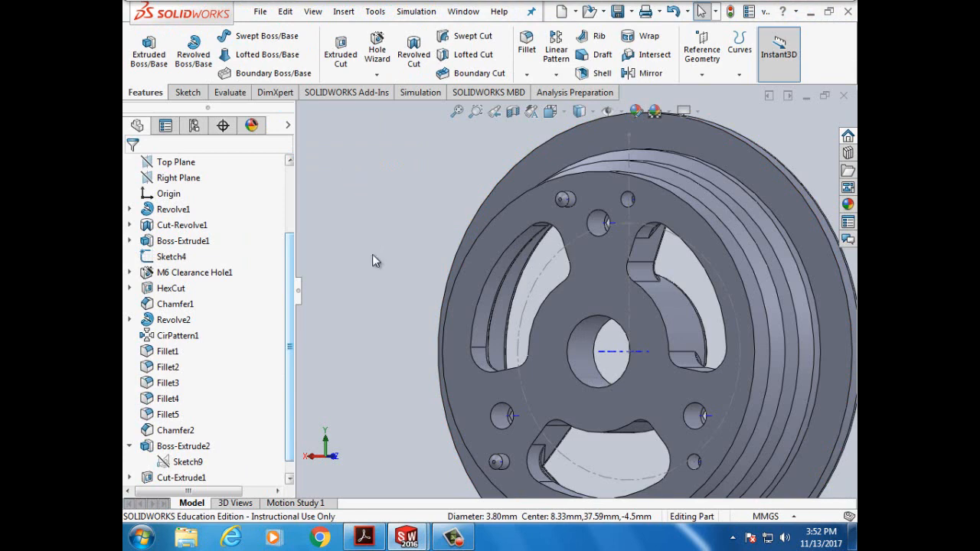
- Zoom the model view, then return to the tutorial at Task 18, Hole For Tube Stem
scroll(383, 330, up, 2)
scroll(382, 330, up, 2)
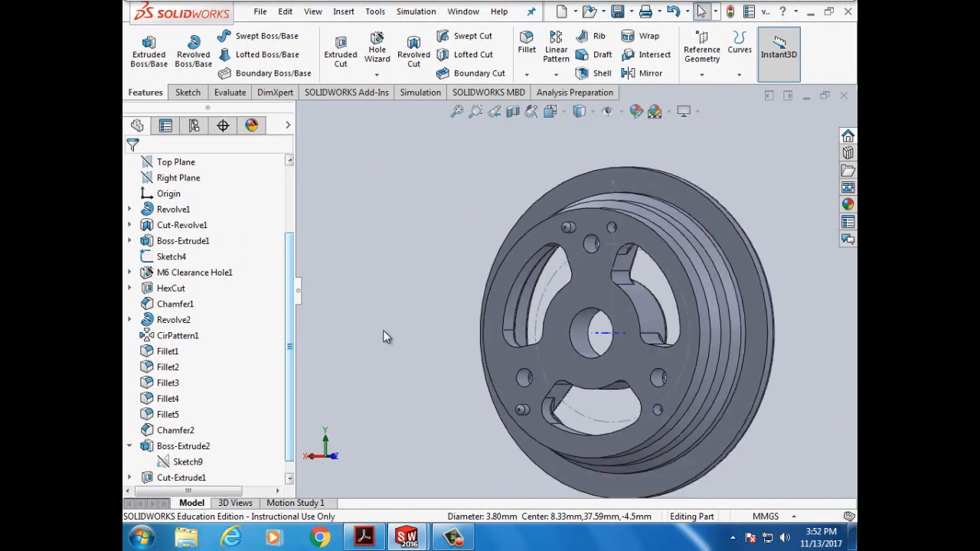
scroll(780, 438, down, 2)
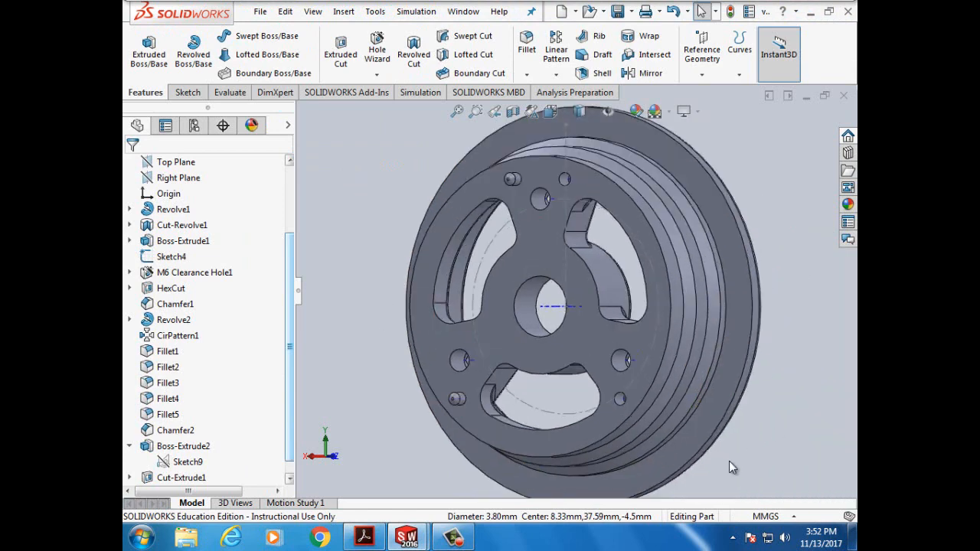
click(360, 536)
- Read Task 18's steps 1–9 for the 5.8 mm revolve cut, then return to the wheelhub model
scroll(359, 381, down, 3)
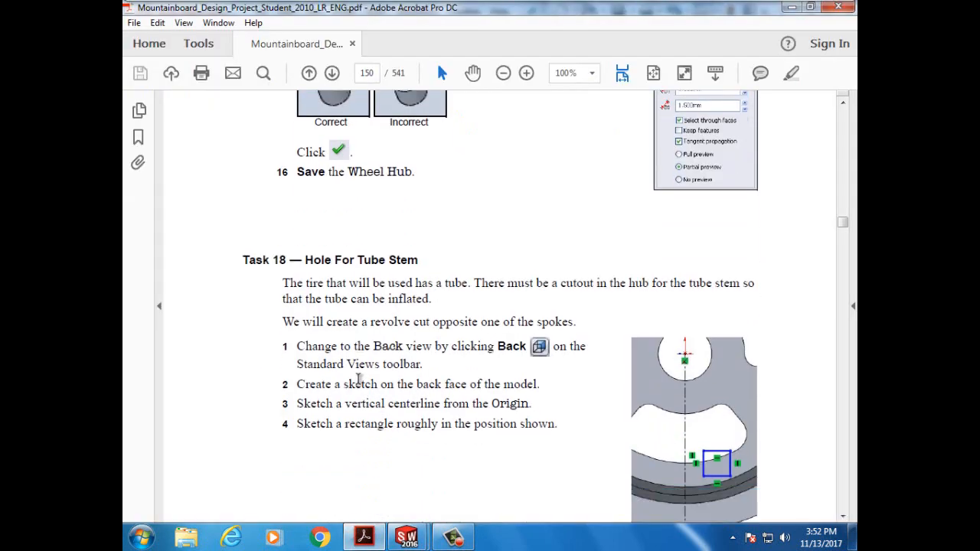
drag(306, 260, 440, 294)
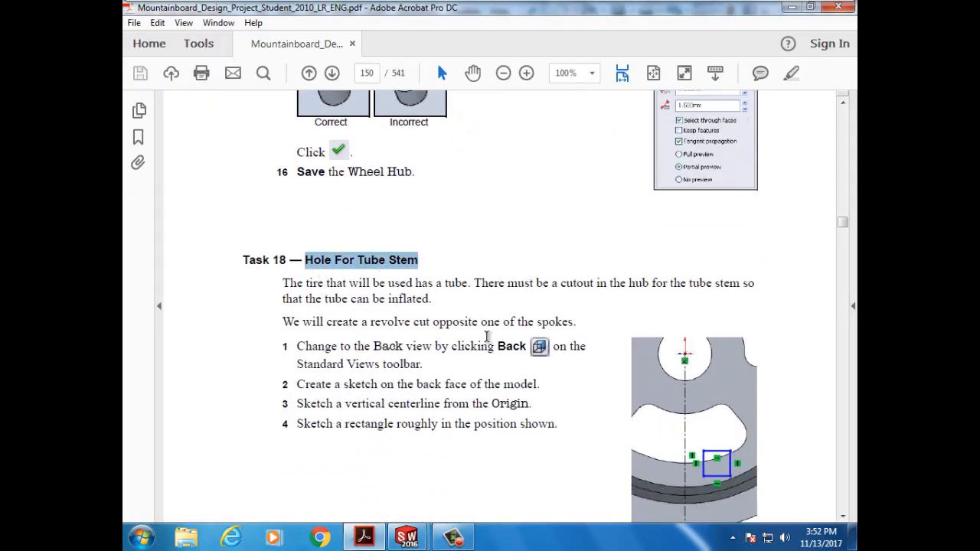
scroll(528, 364, down, 2)
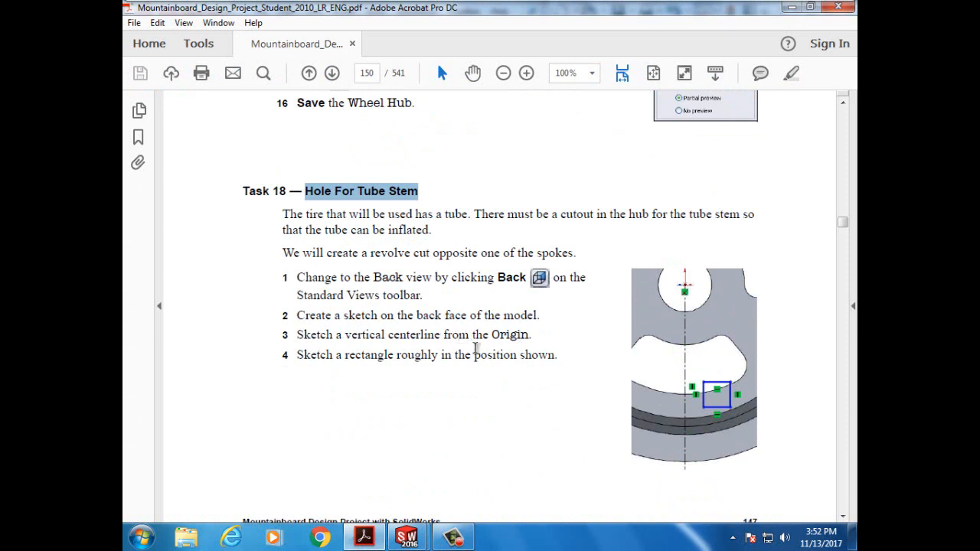
scroll(391, 384, down, 7)
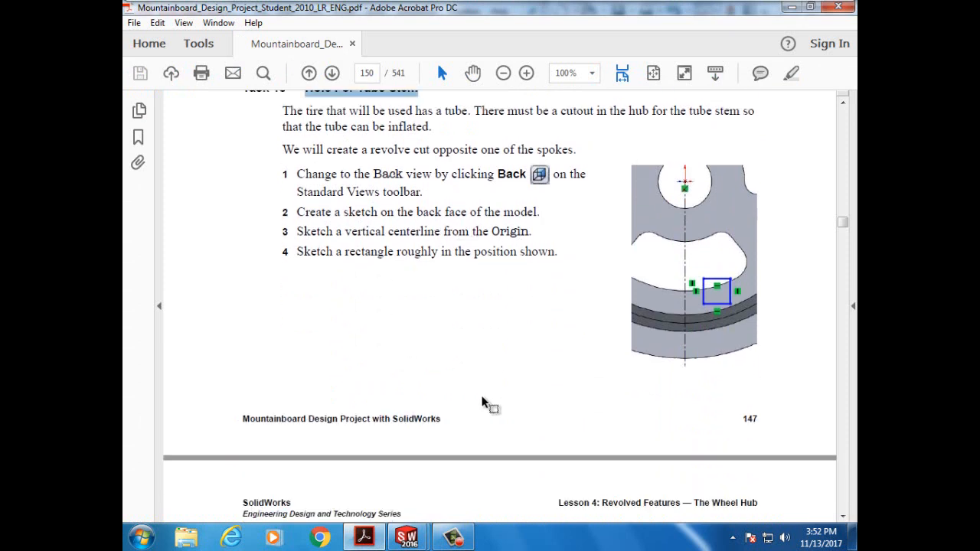
scroll(482, 397, down, 6)
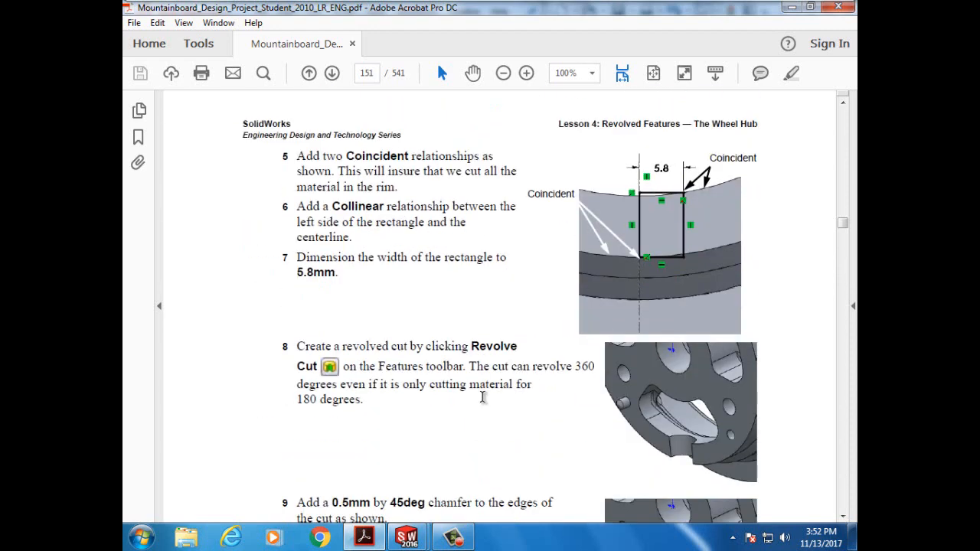
scroll(482, 397, up, 5)
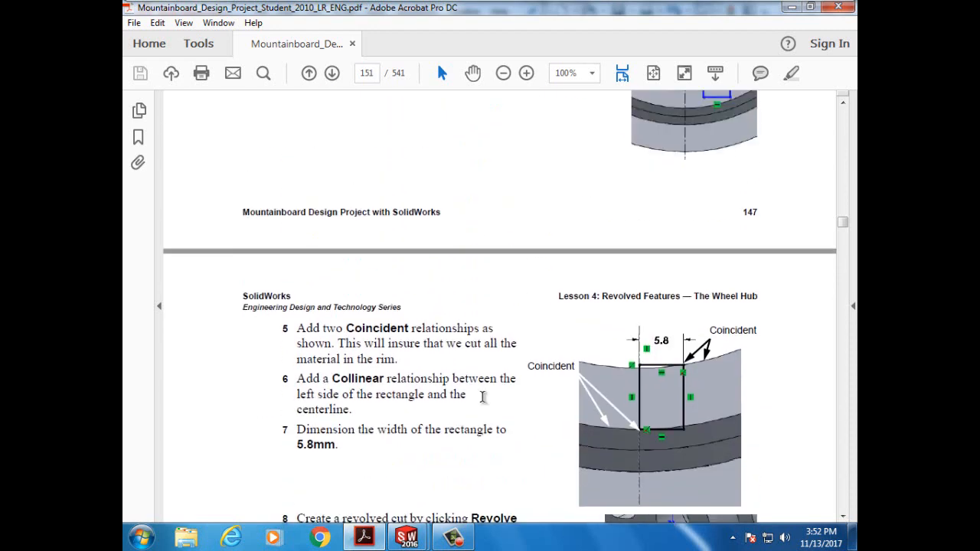
scroll(482, 397, up, 5)
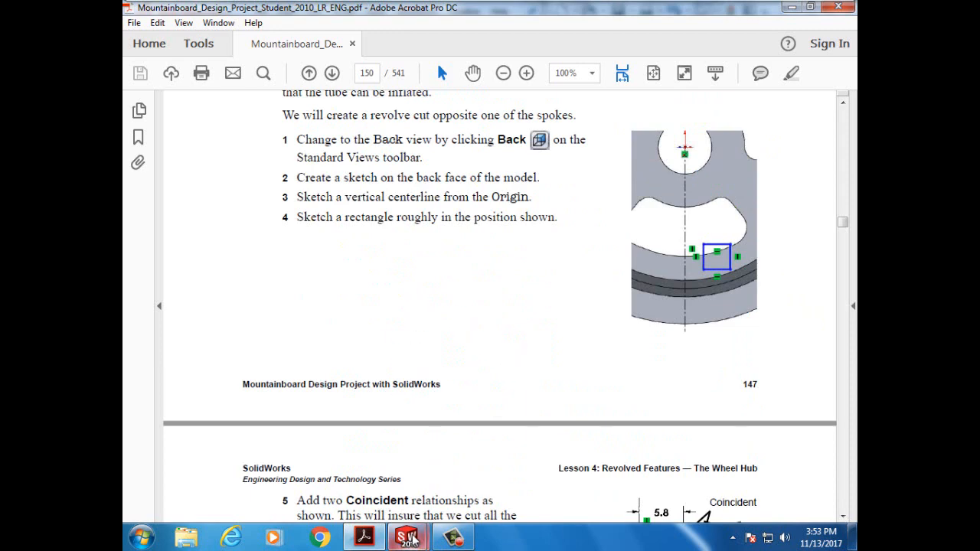
click(453, 468)
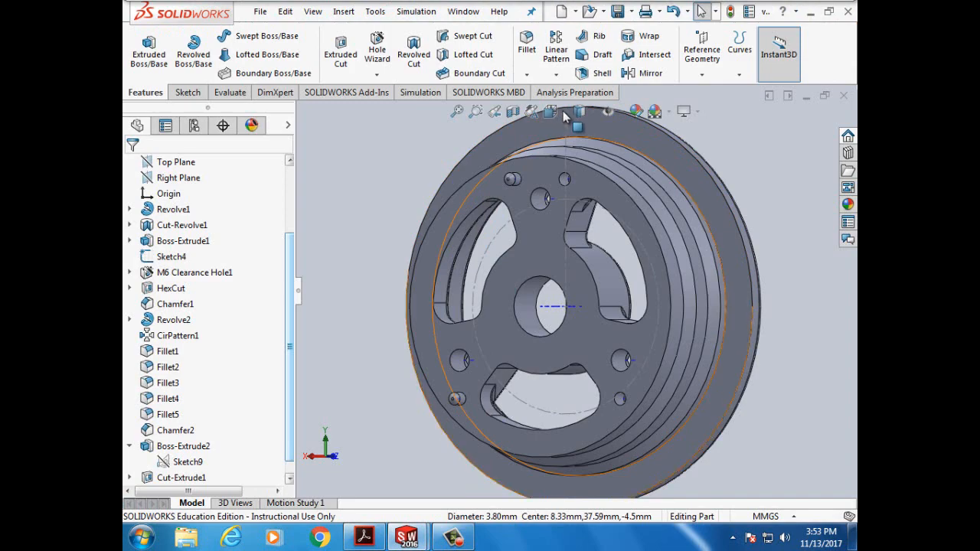
- Fit the model, turn it to the Back view, and start a sketch on the back face
key(f)
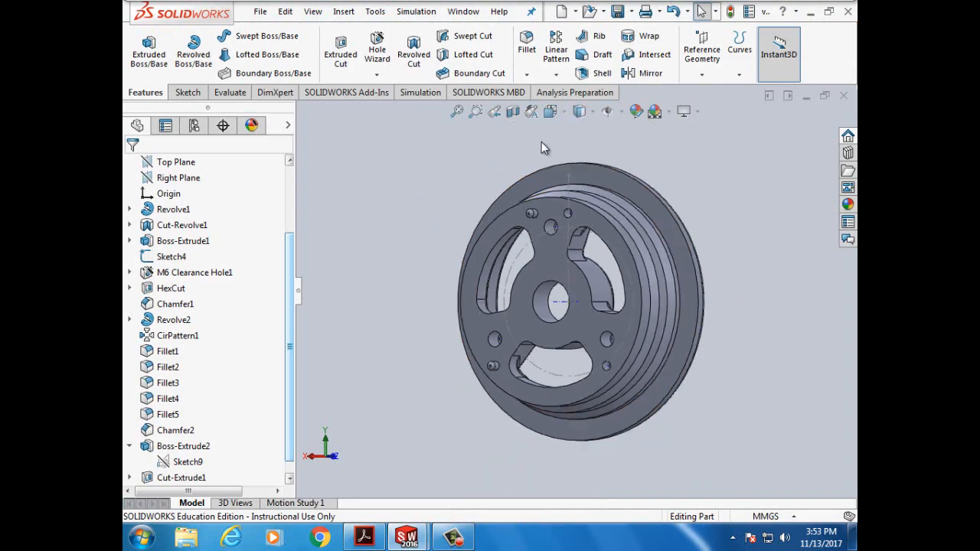
click(567, 115)
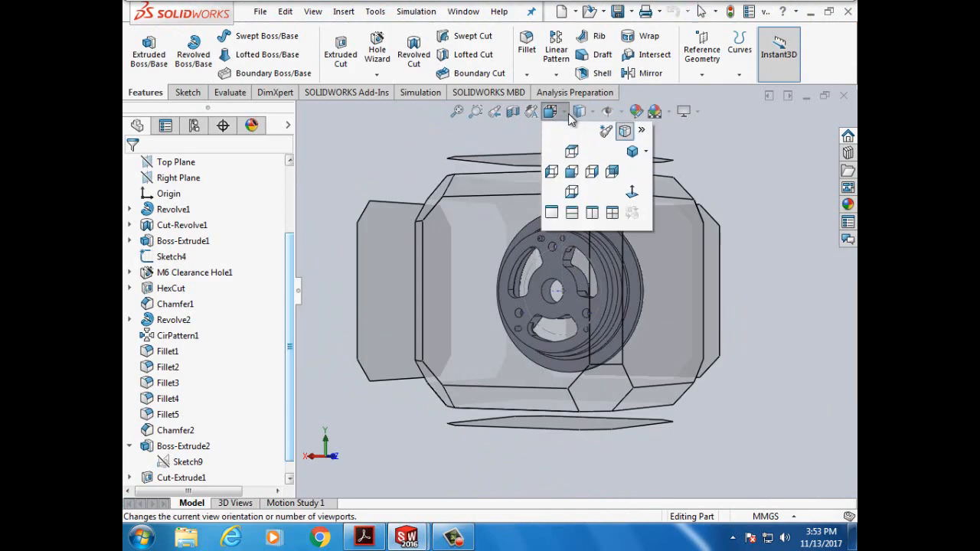
click(611, 171)
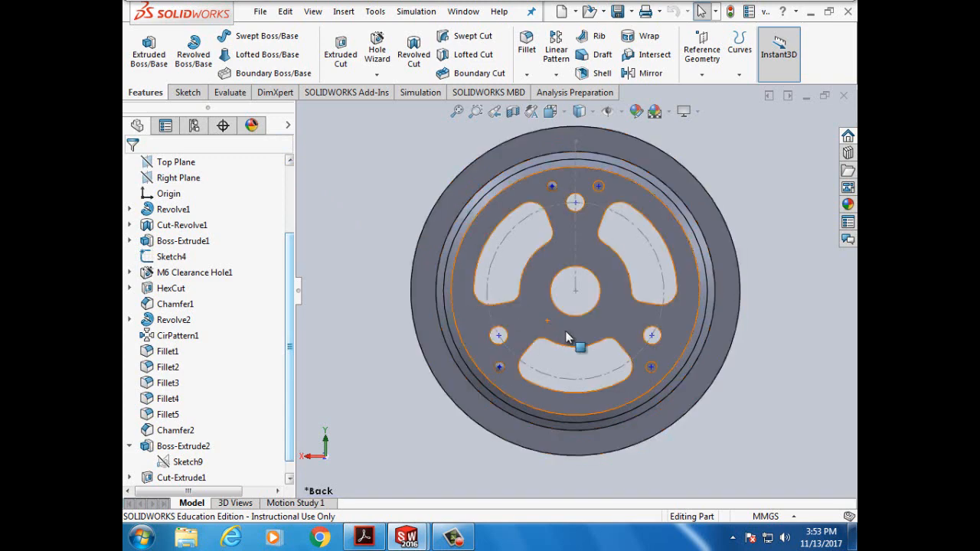
click(534, 320)
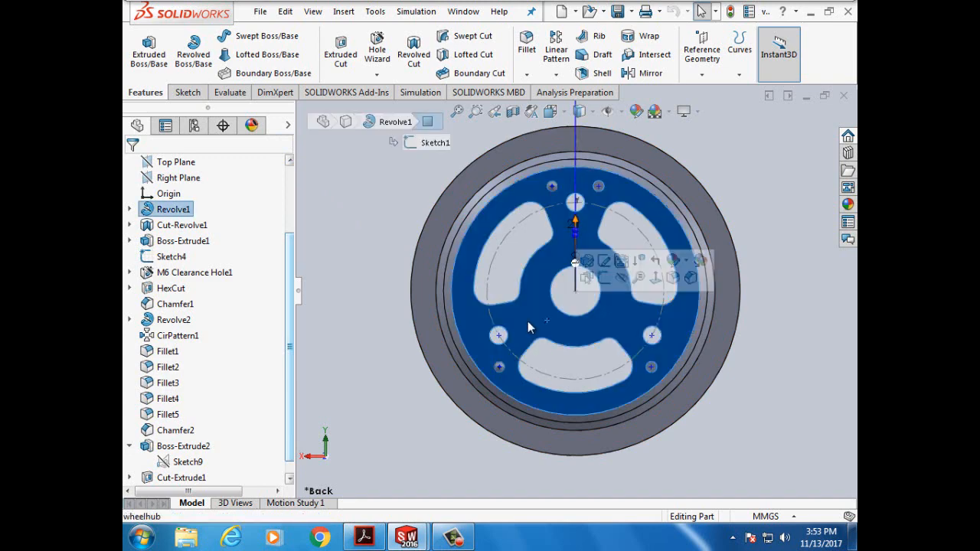
click(187, 92)
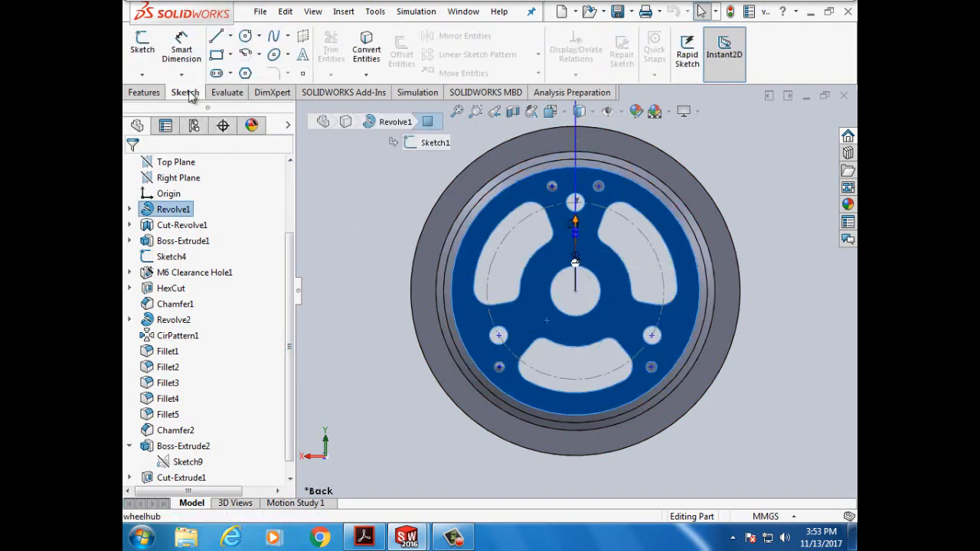
click(143, 47)
- Draw a vertical centerline from the origin downward past the wheel
click(230, 36)
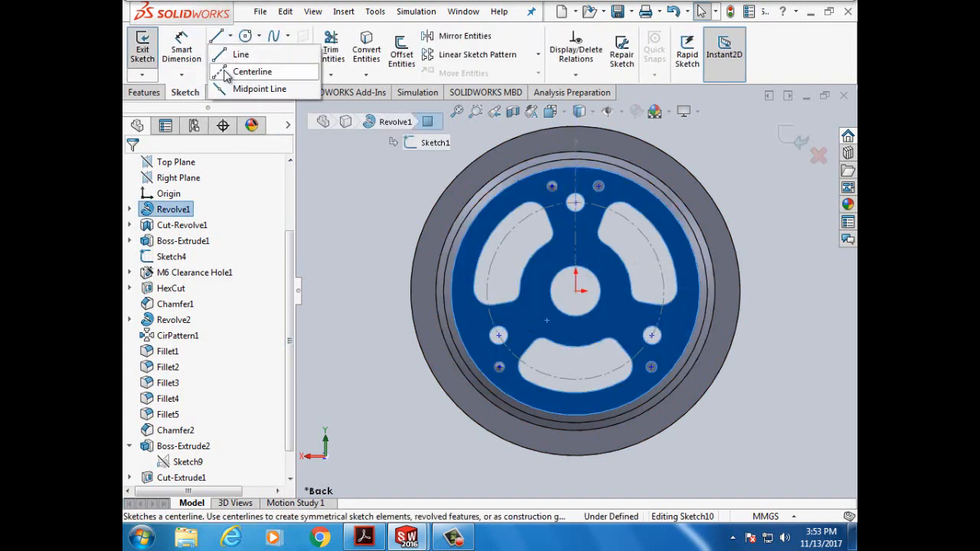
click(243, 70)
click(576, 291)
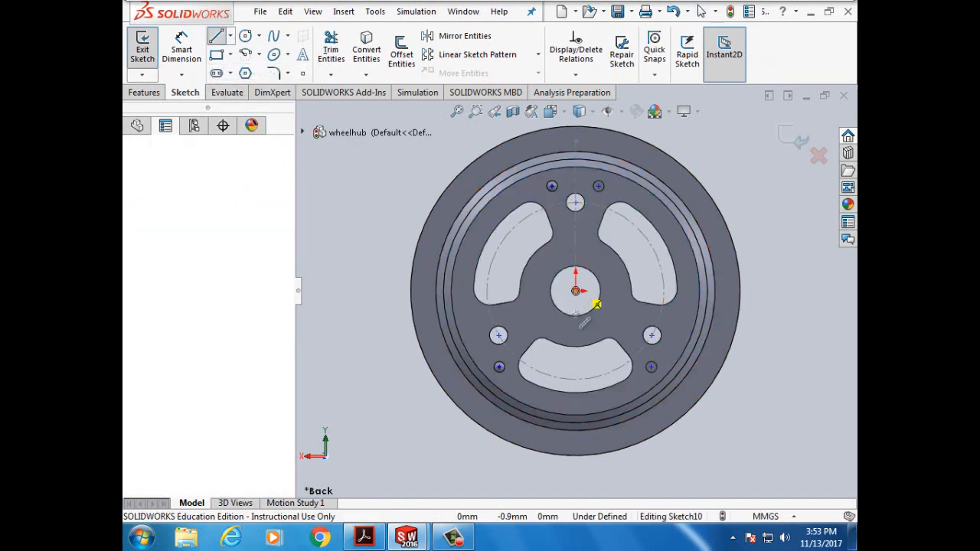
double_click(576, 488)
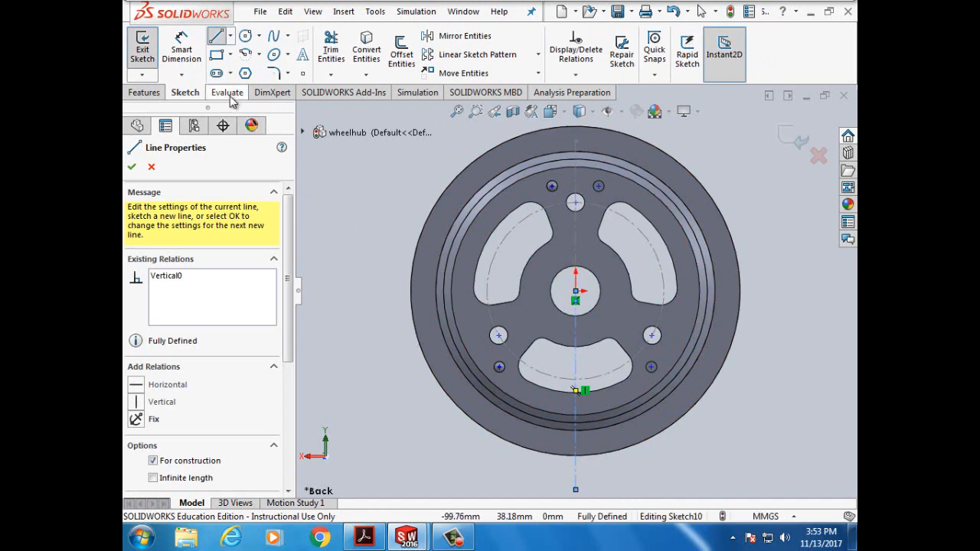
click(132, 168)
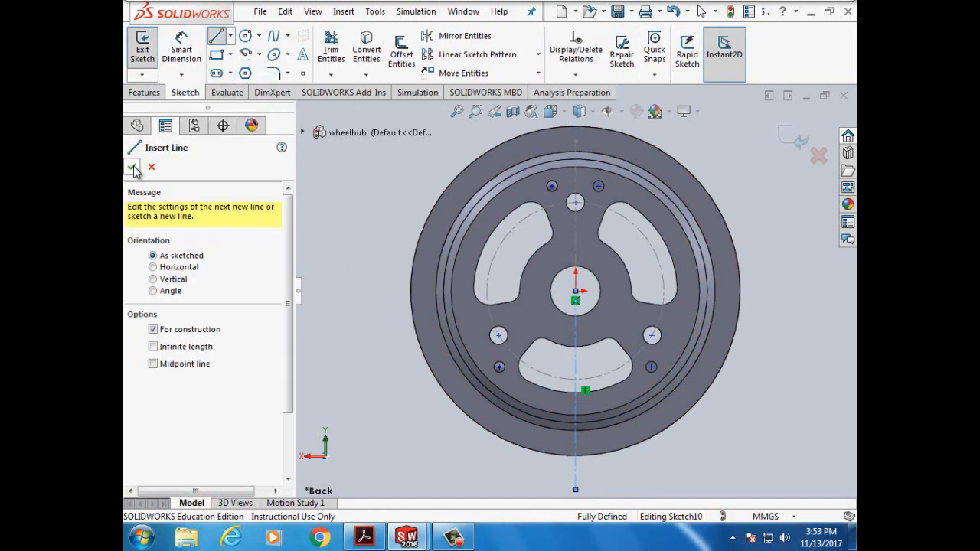
click(133, 168)
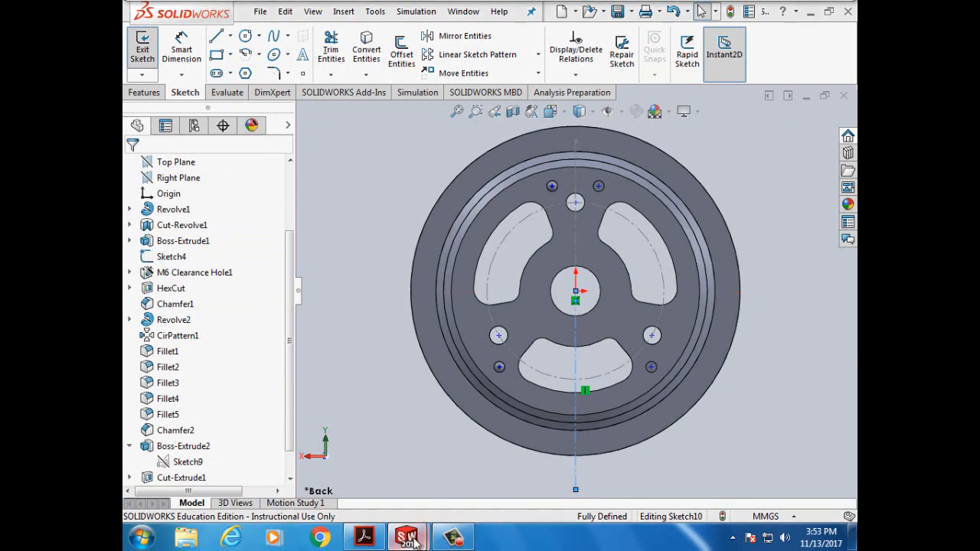
- Return to the tutorial PDF and scroll to steps 5–8
click(364, 538)
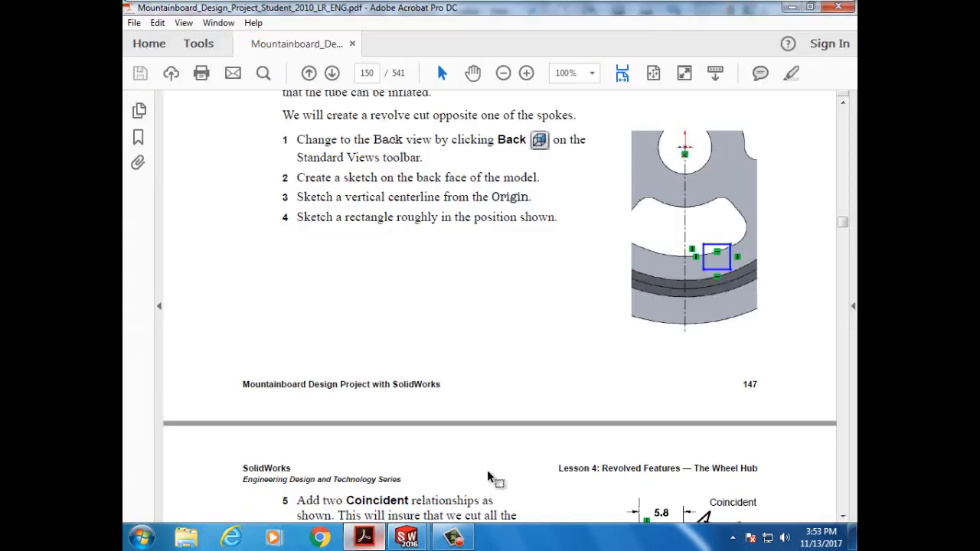
scroll(615, 301, down, 5)
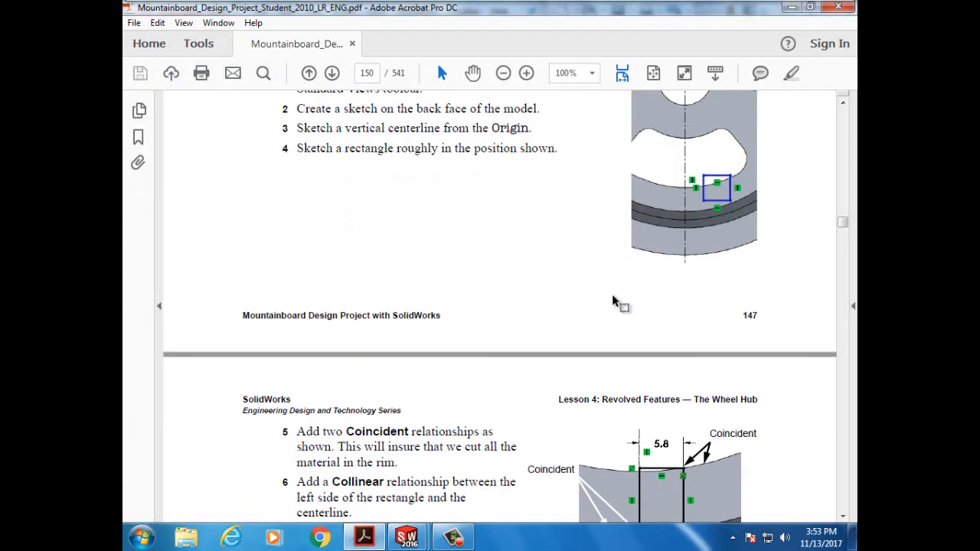
scroll(613, 295, down, 4)
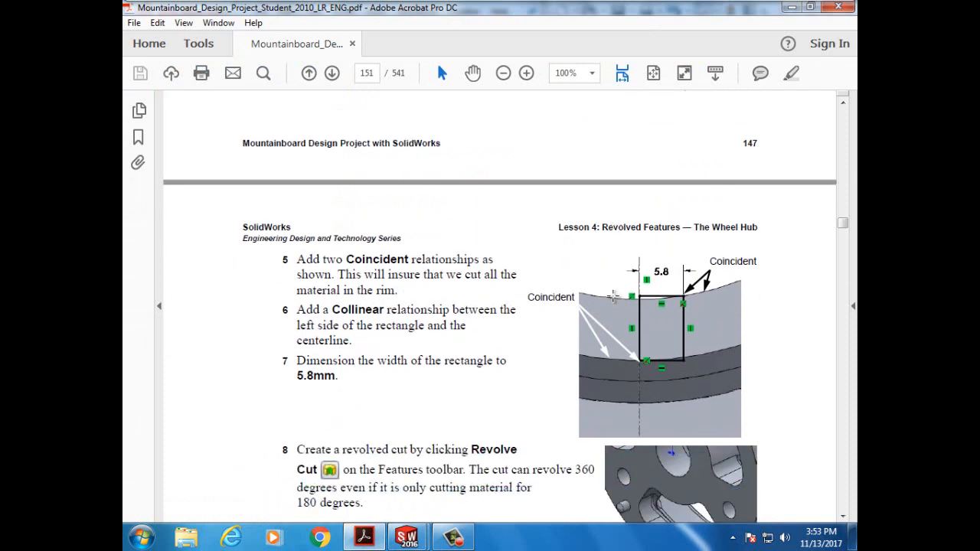
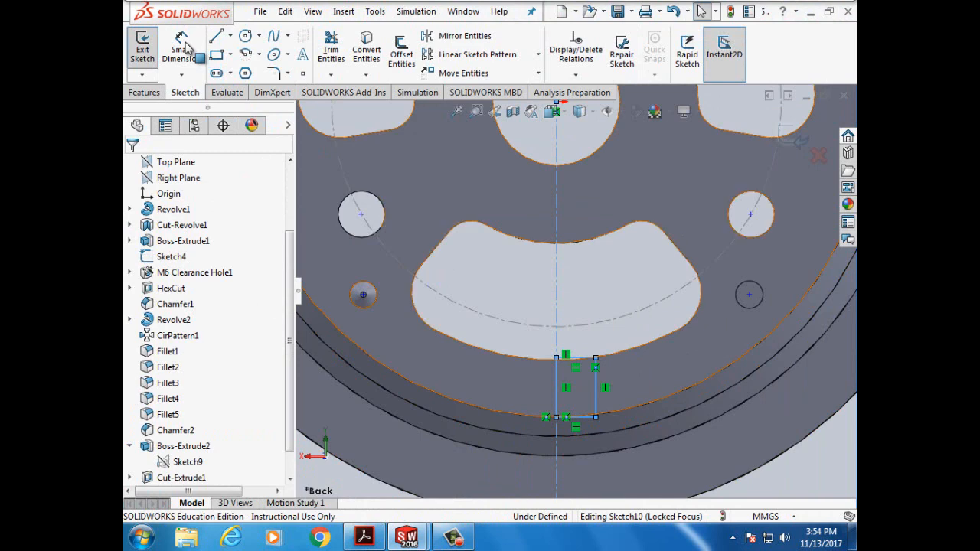
- Try repeatedly to Smart Dimension the rectangle's top line, without success
click(183, 44)
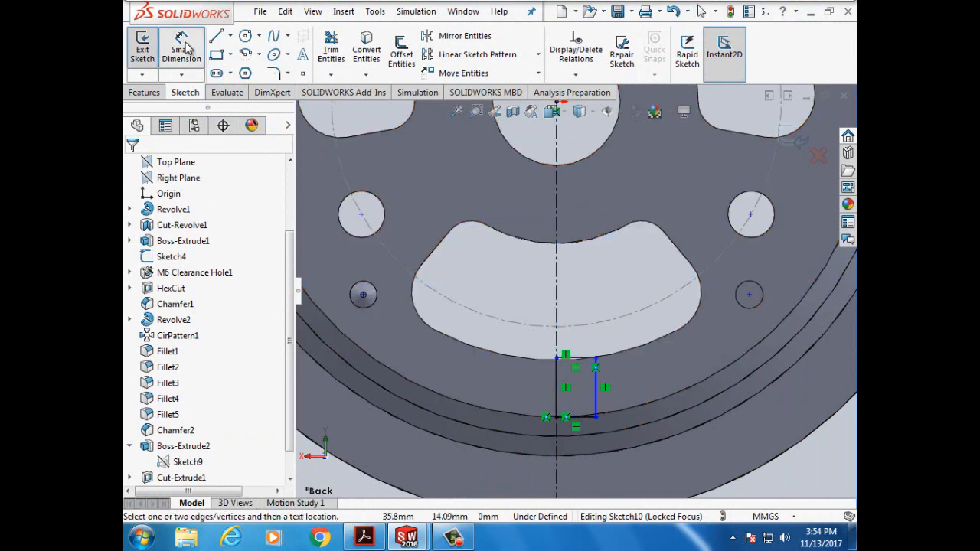
click(582, 355)
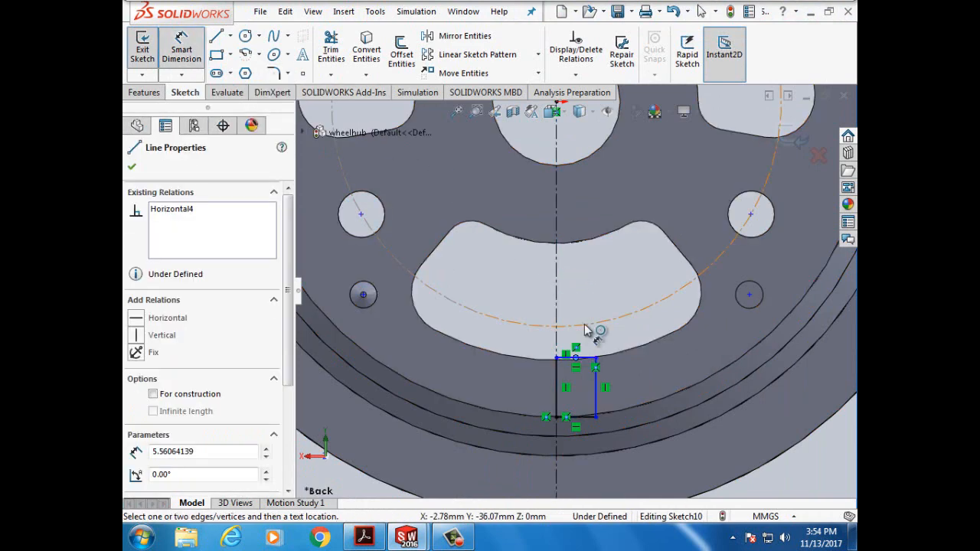
click(587, 352)
click(587, 354)
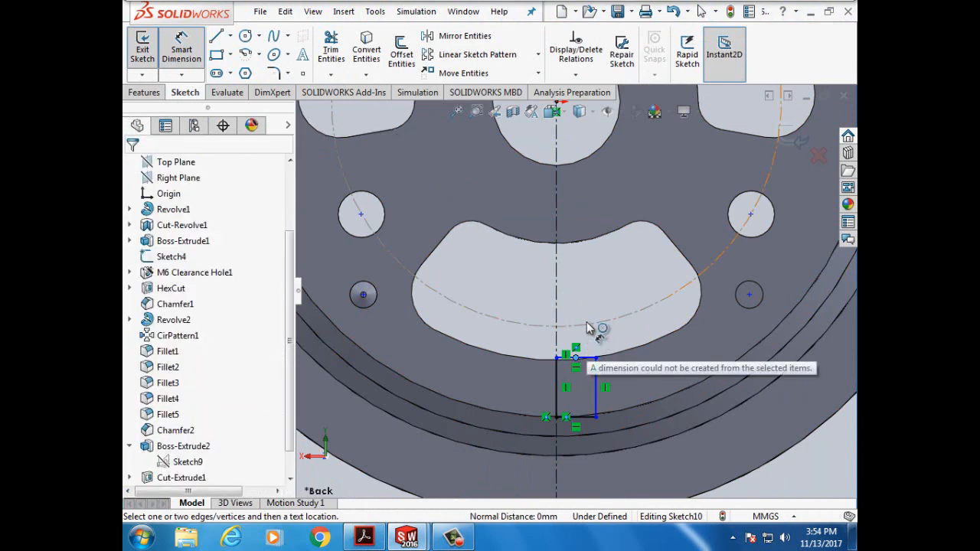
click(587, 360)
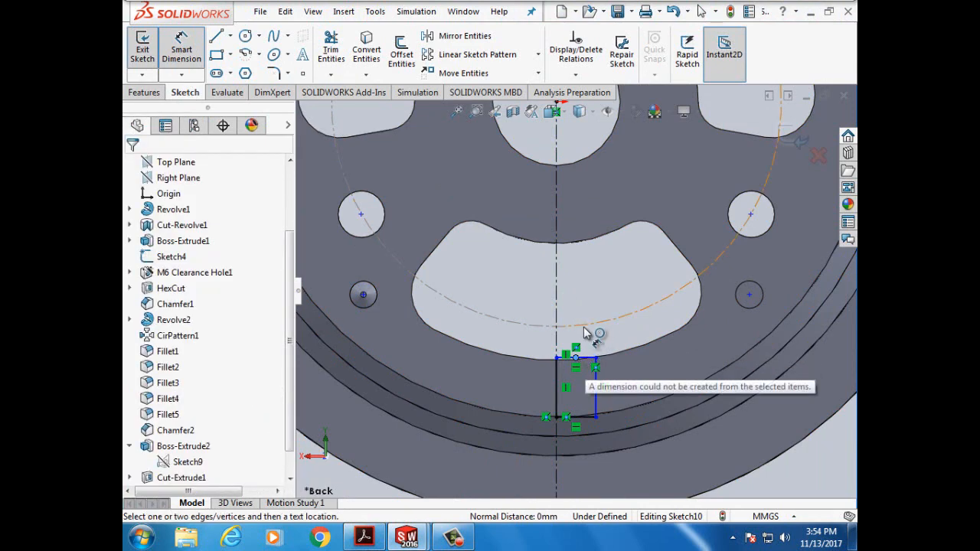
scroll(584, 332, up, 2)
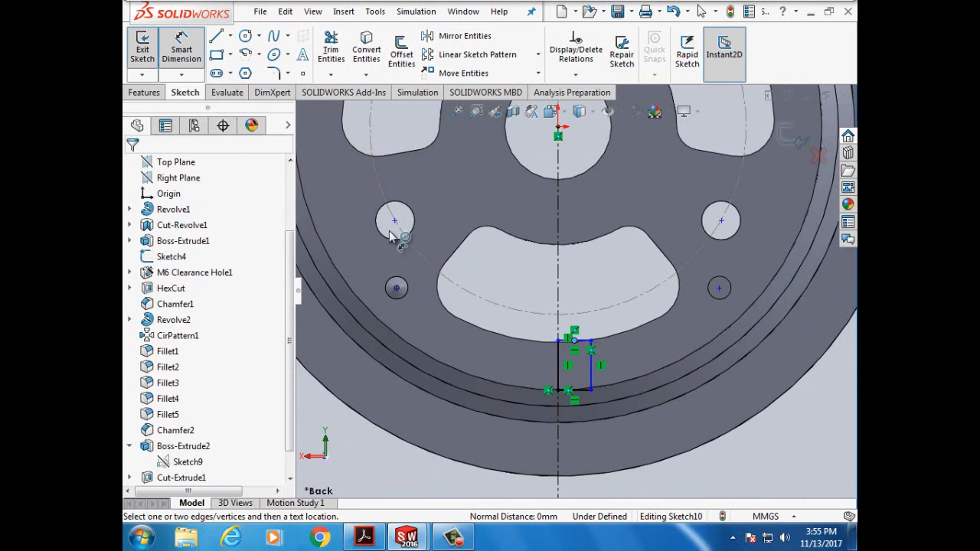
- Undo the old rectangle and redraw a corner rectangle from the centerline across the rim
click(284, 12)
click(307, 43)
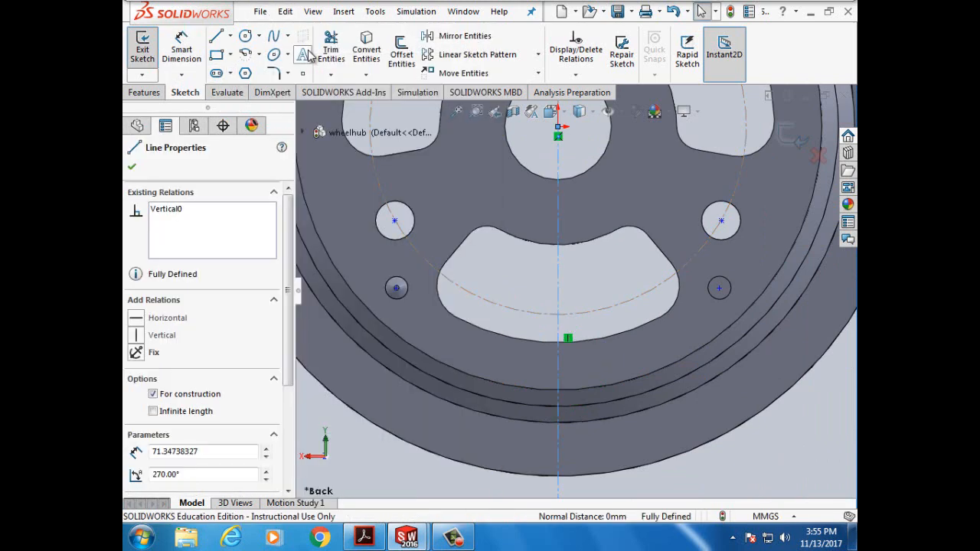
click(218, 61)
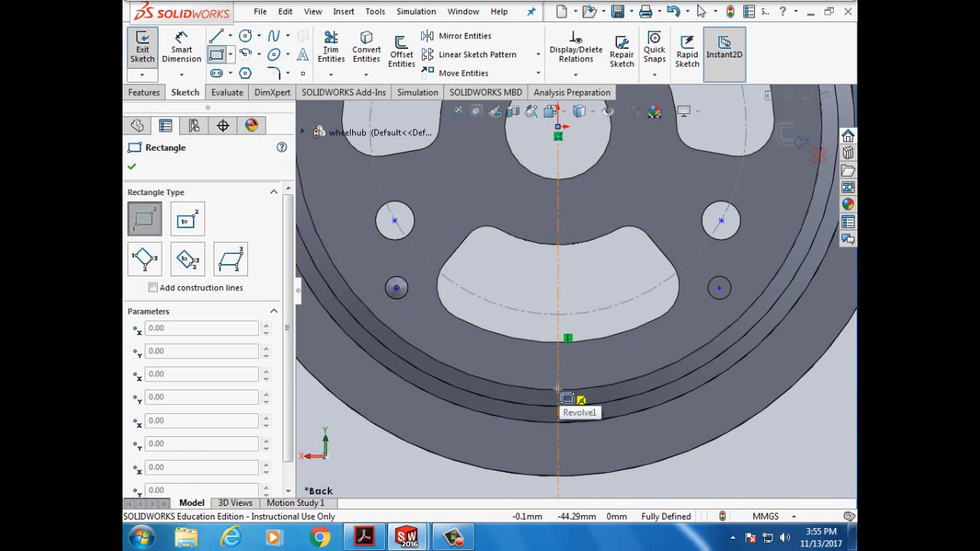
click(558, 390)
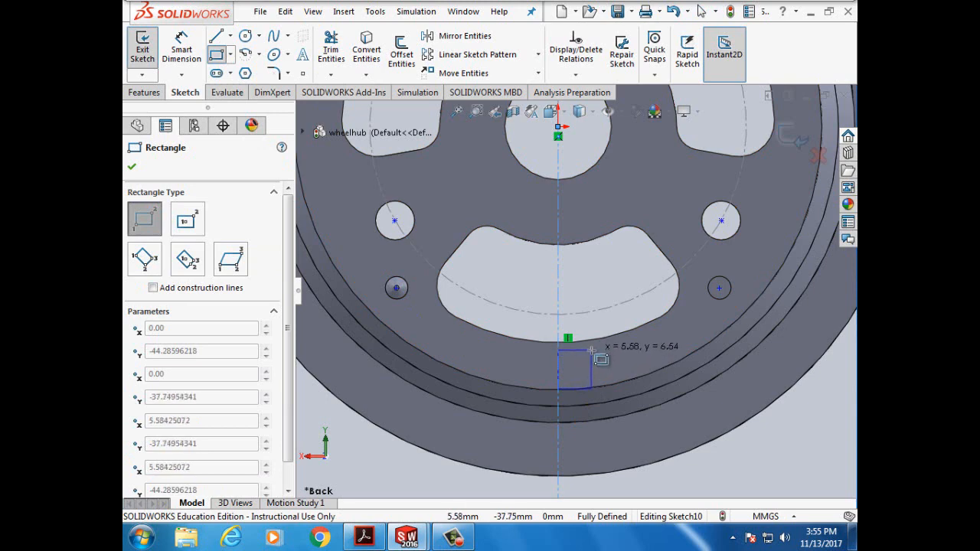
click(591, 350)
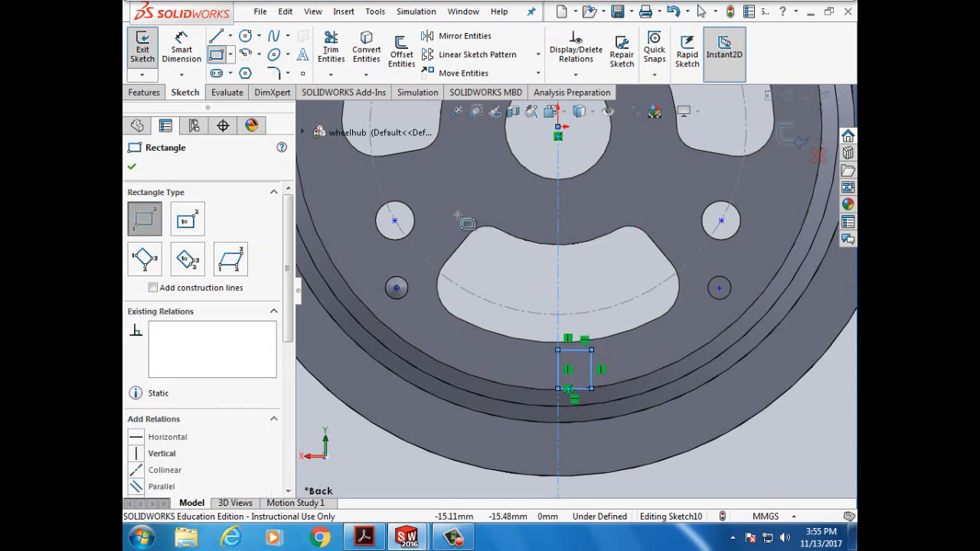
- Dimension the rectangle's top line to a width of 5.8 mm
click(182, 47)
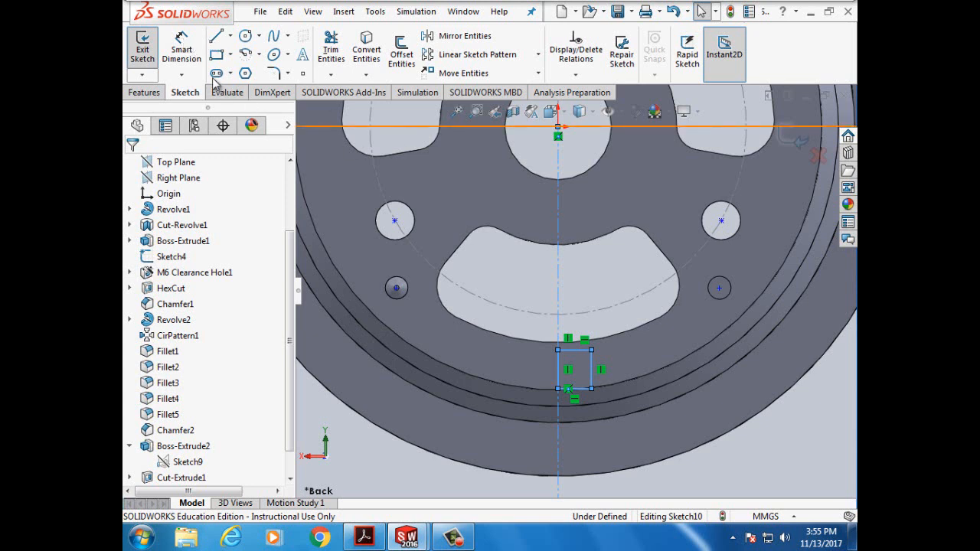
click(582, 355)
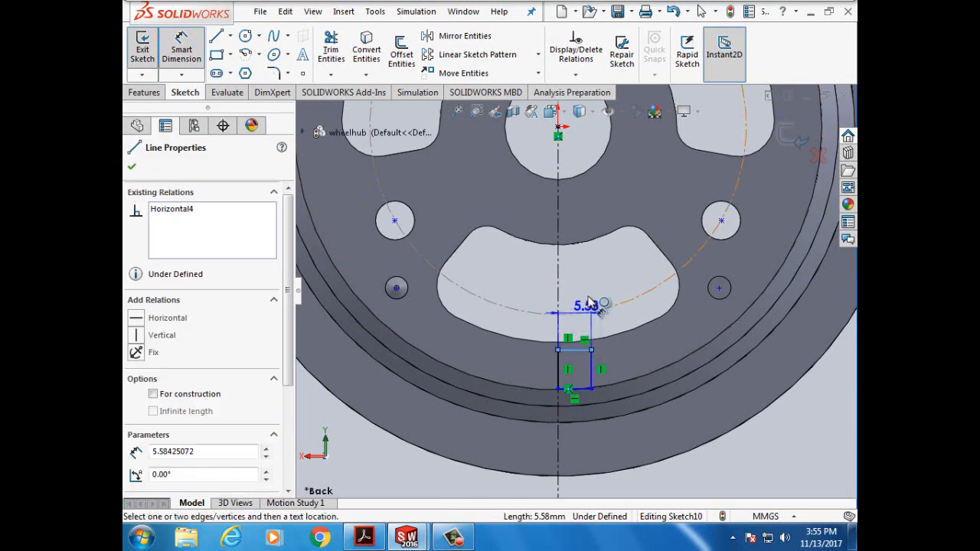
click(591, 305)
text(5.)
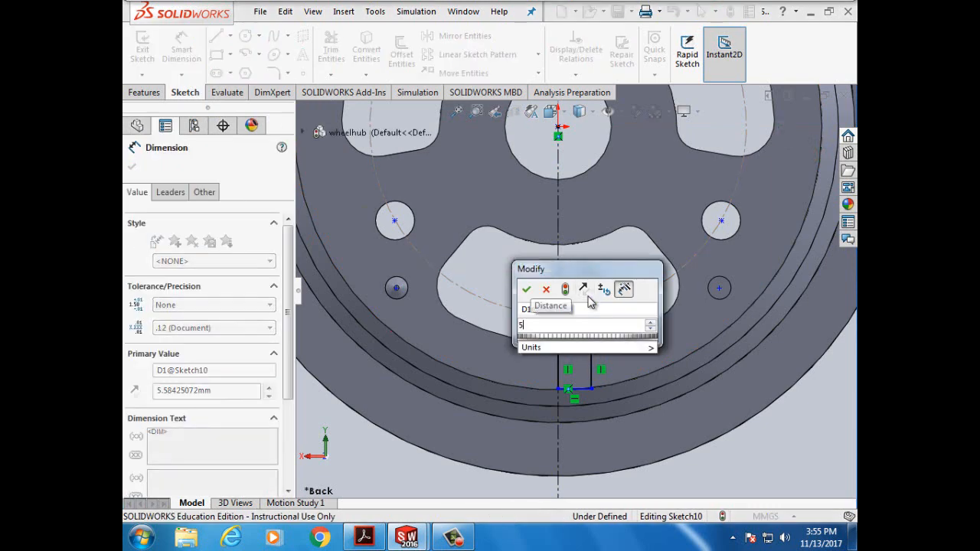
text(8mm)
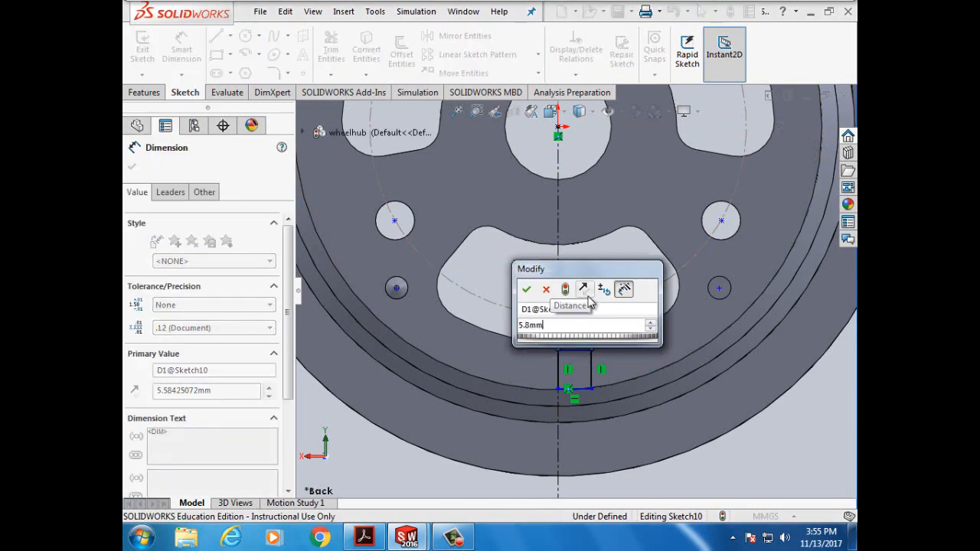
click(526, 289)
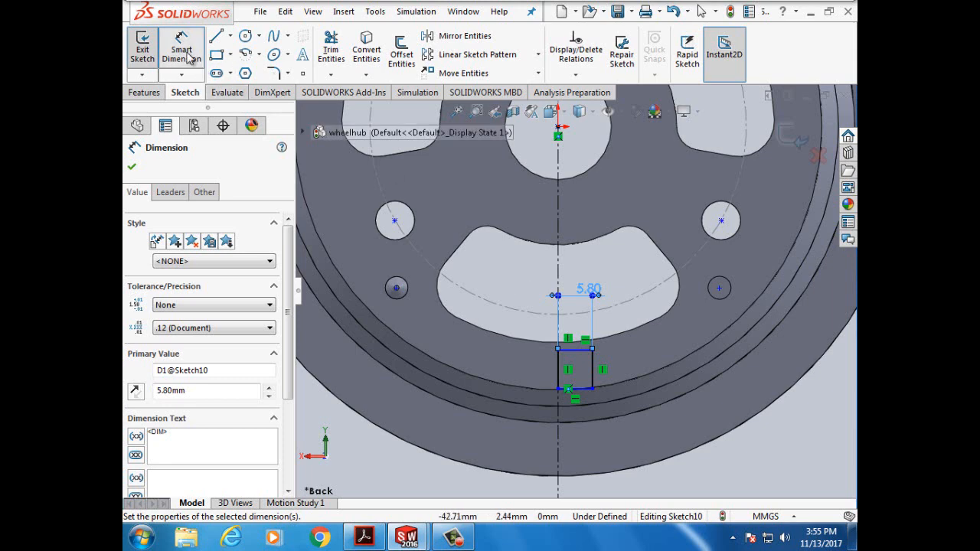
click(132, 167)
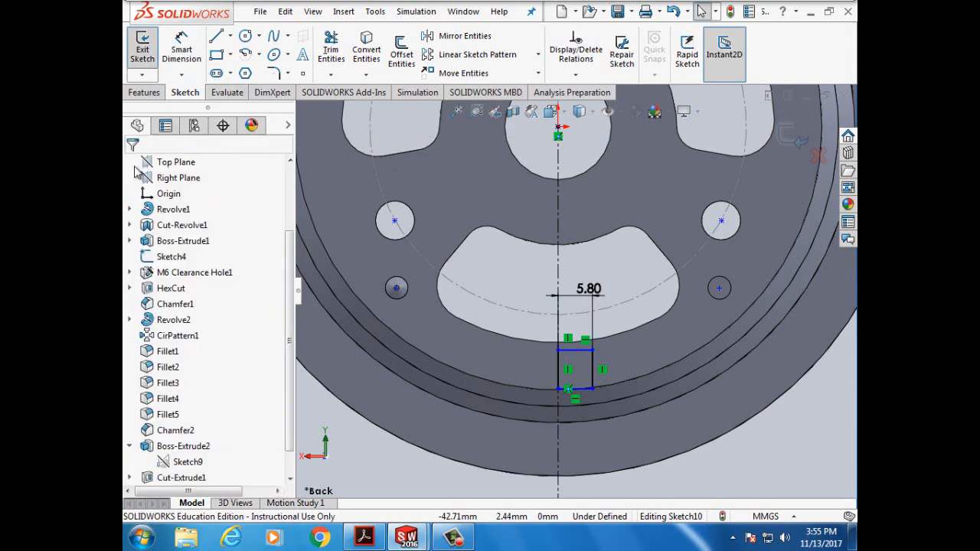
- Add a Coincident relation between the rectangle's top-right vertex and the slot's lower arc
click(576, 76)
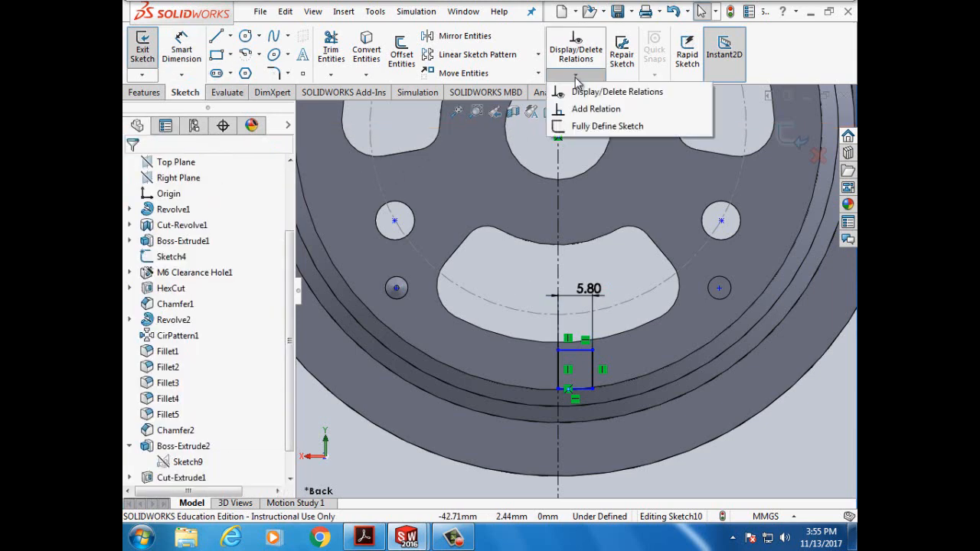
click(590, 109)
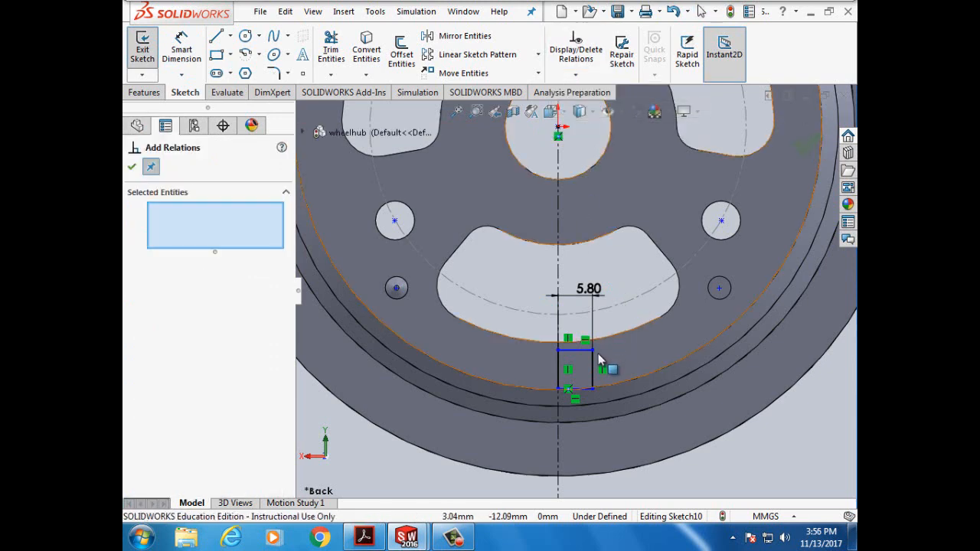
scroll(603, 359, down, 1)
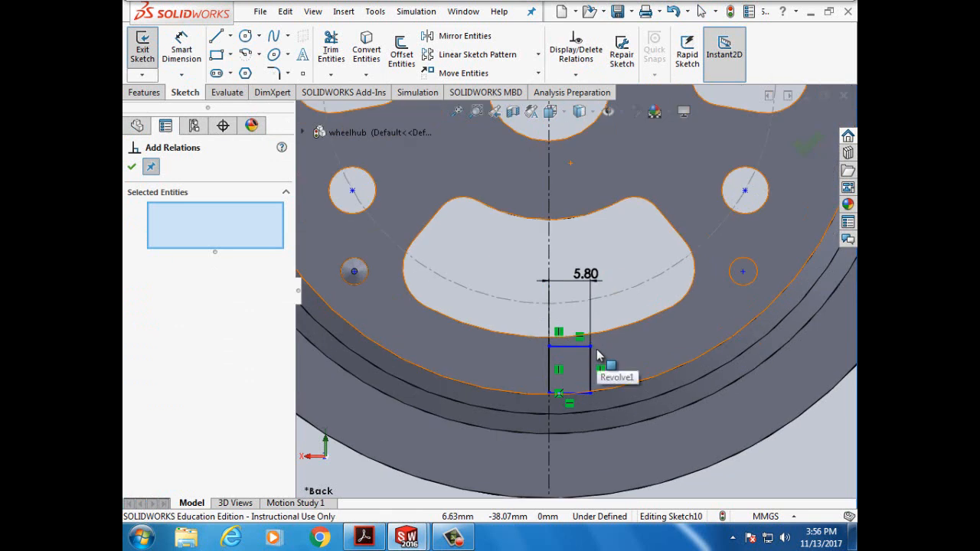
click(591, 348)
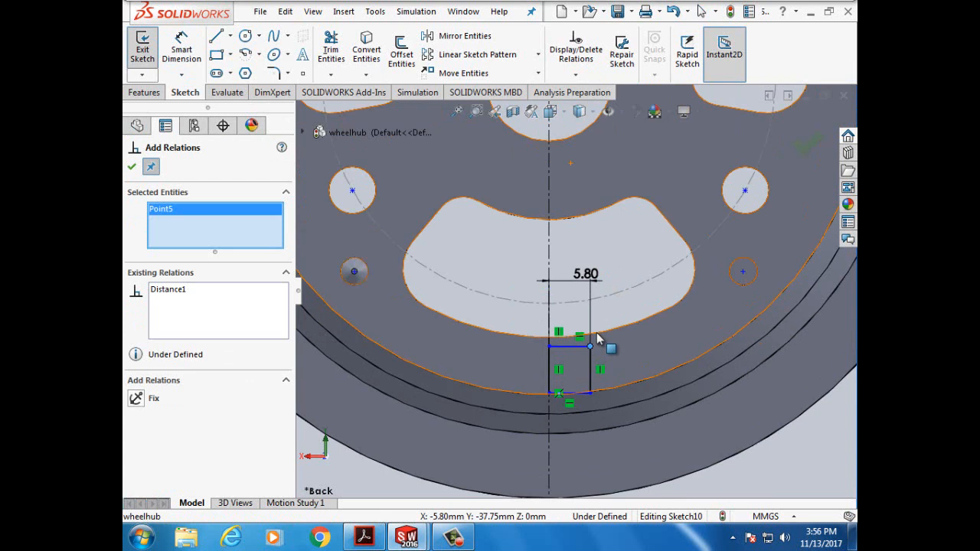
click(598, 339)
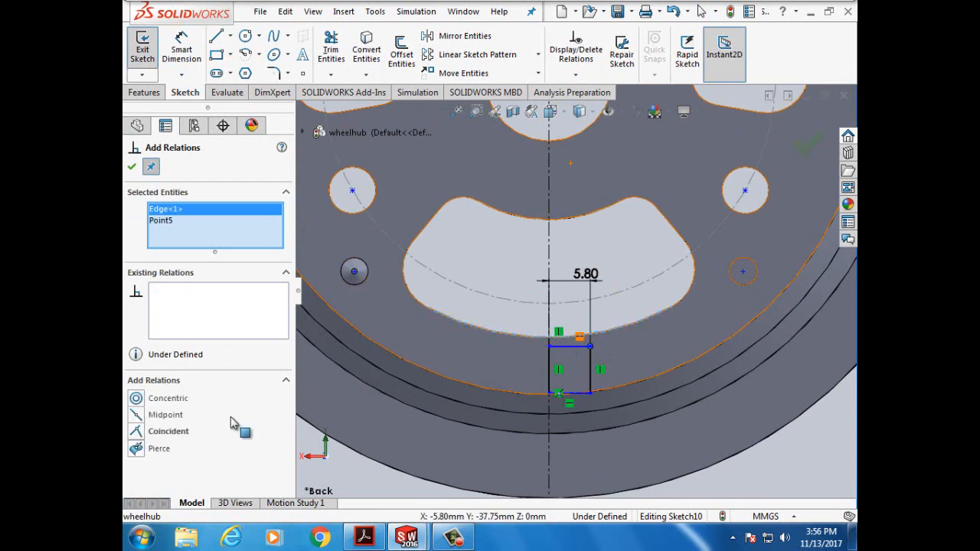
click(137, 432)
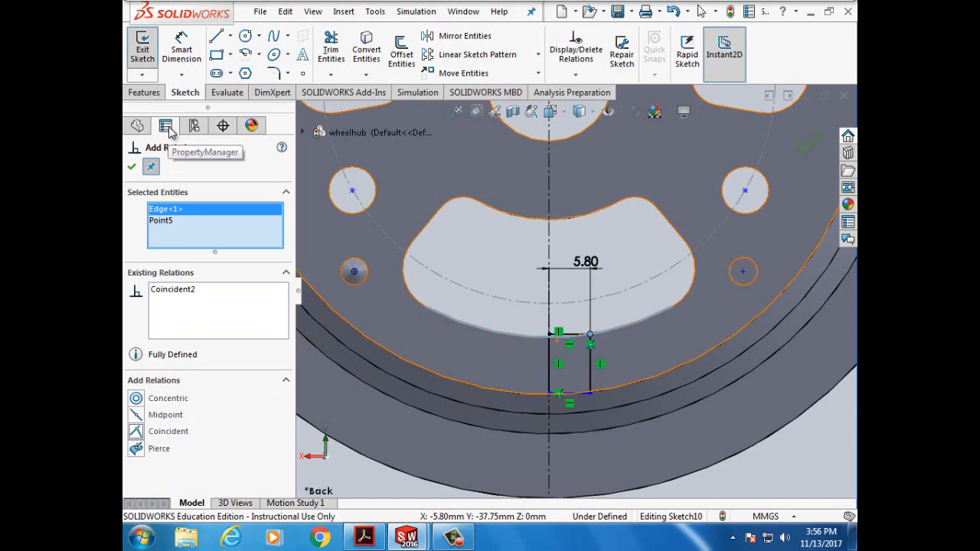
click(131, 166)
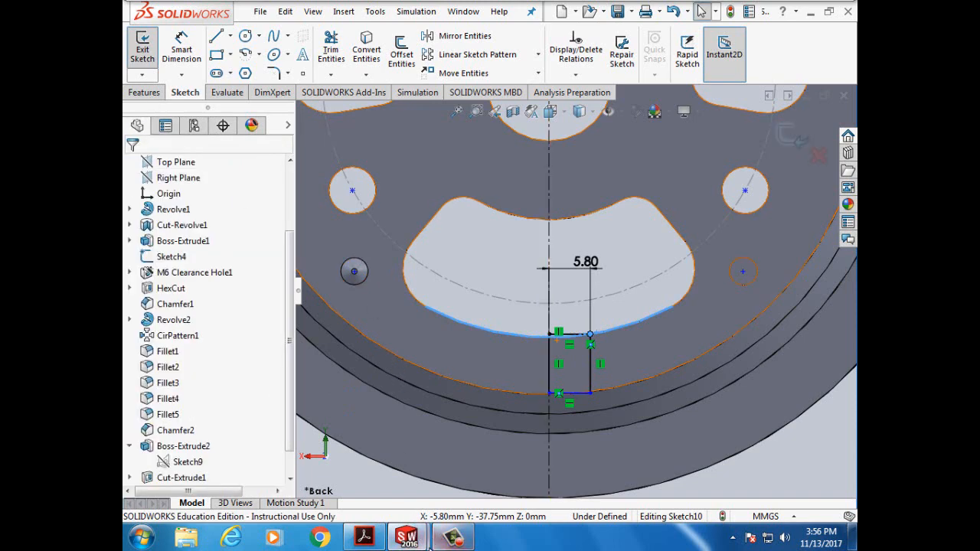
- Read the tutorial's coincident-relation and Revolve Cut steps in the PDF, then return to SOLIDWORKS
click(367, 541)
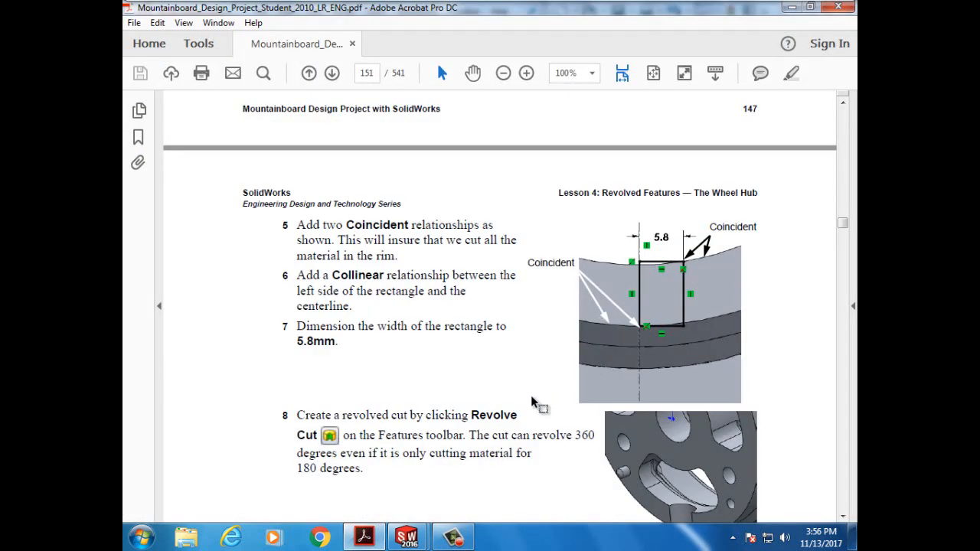
scroll(536, 403, down, 1)
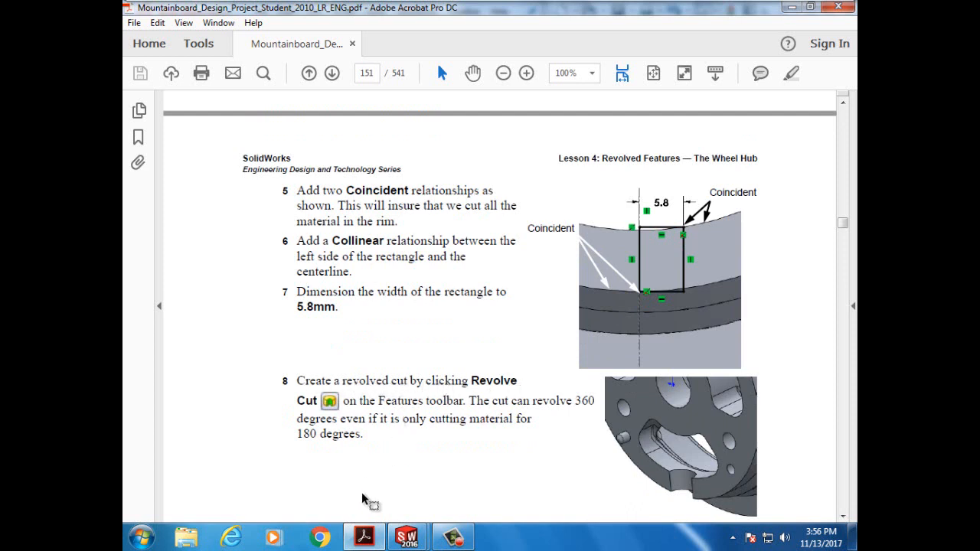
mouse_move(405, 541)
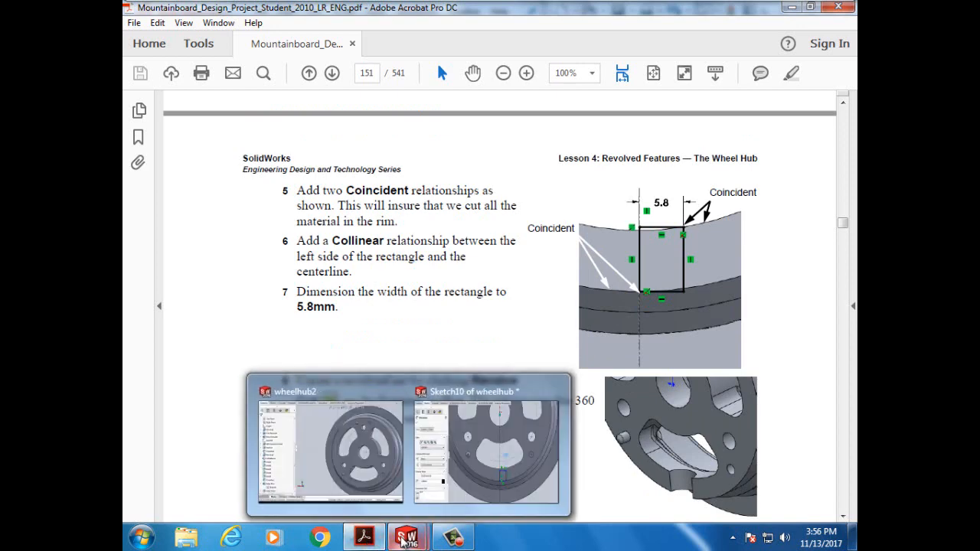
click(437, 477)
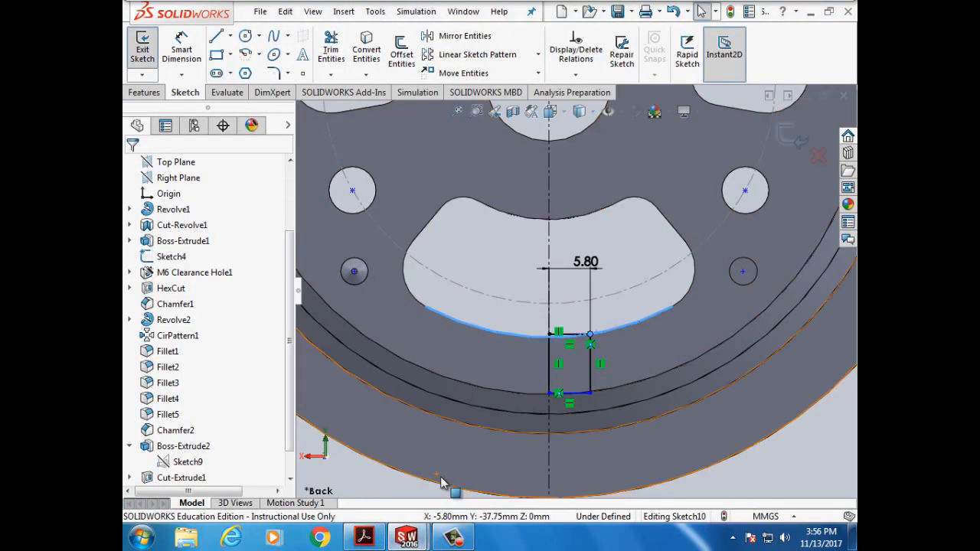
- Revolve-cut the notch sketch about Line1, Blind 360°, checking the tutorial first
click(145, 93)
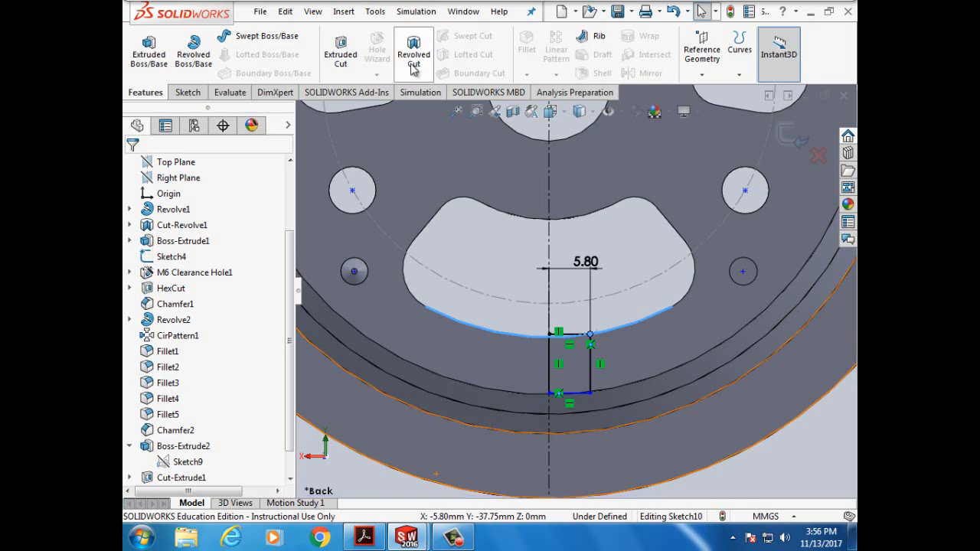
click(414, 68)
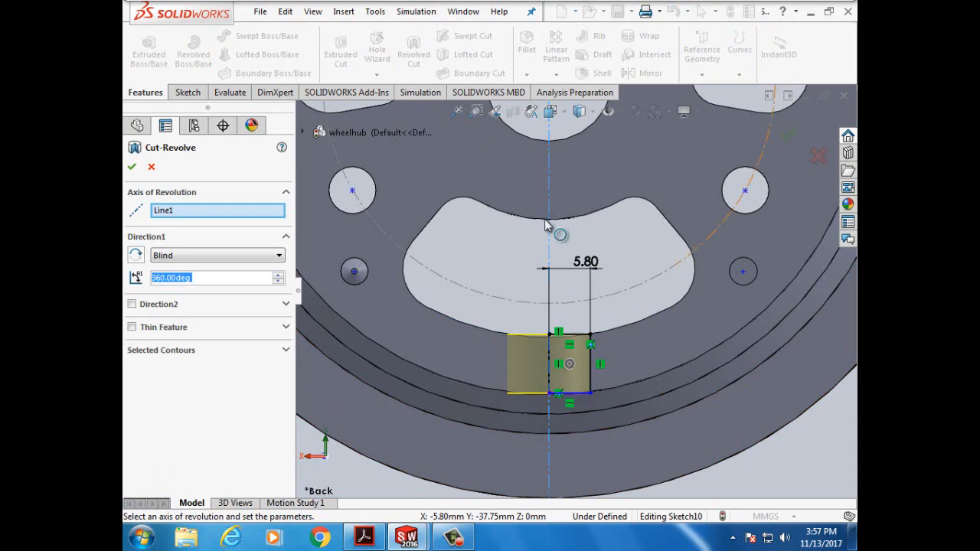
mouse_move(412, 540)
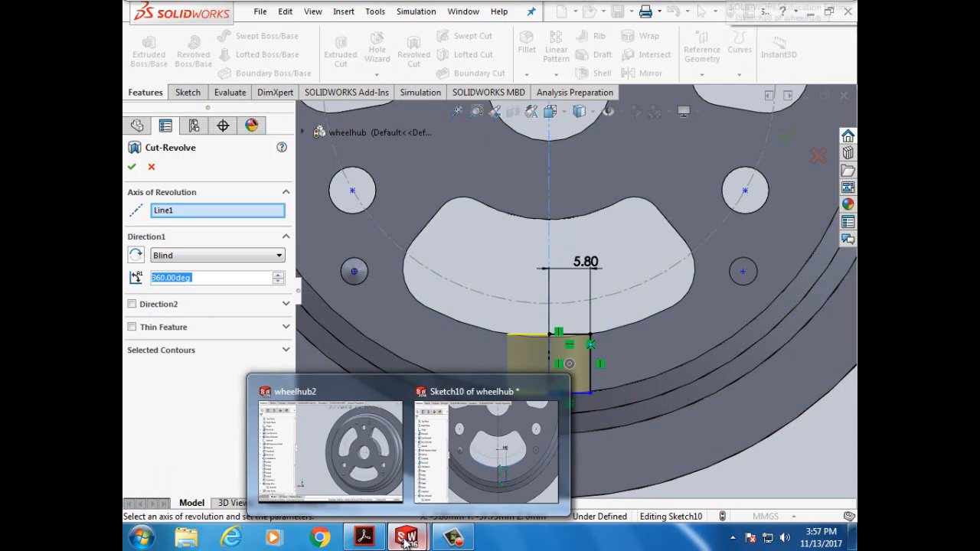
click(363, 538)
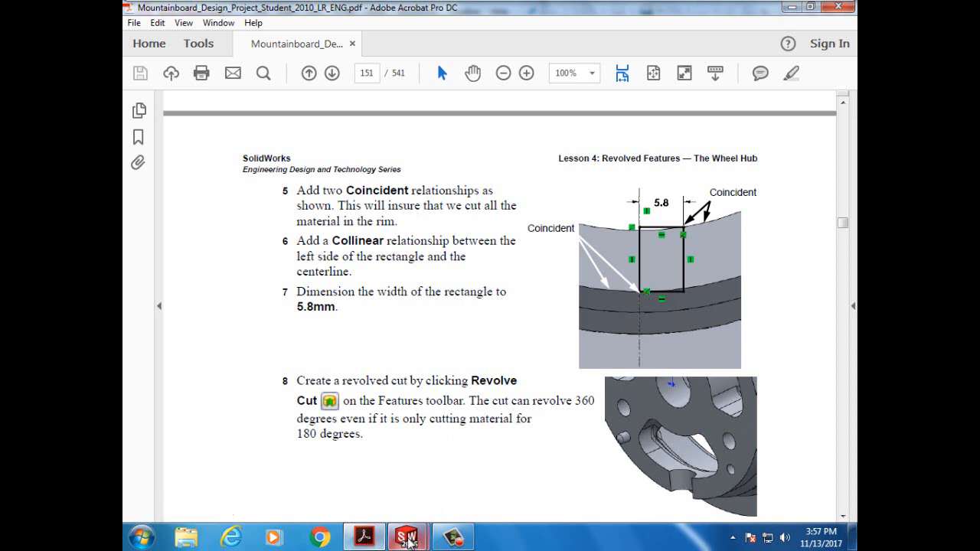
mouse_move(420, 539)
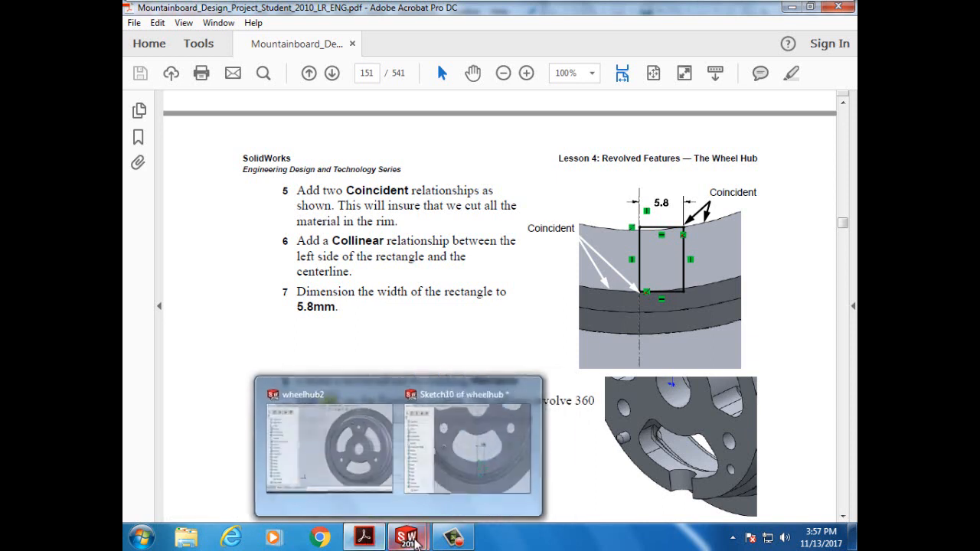
click(463, 501)
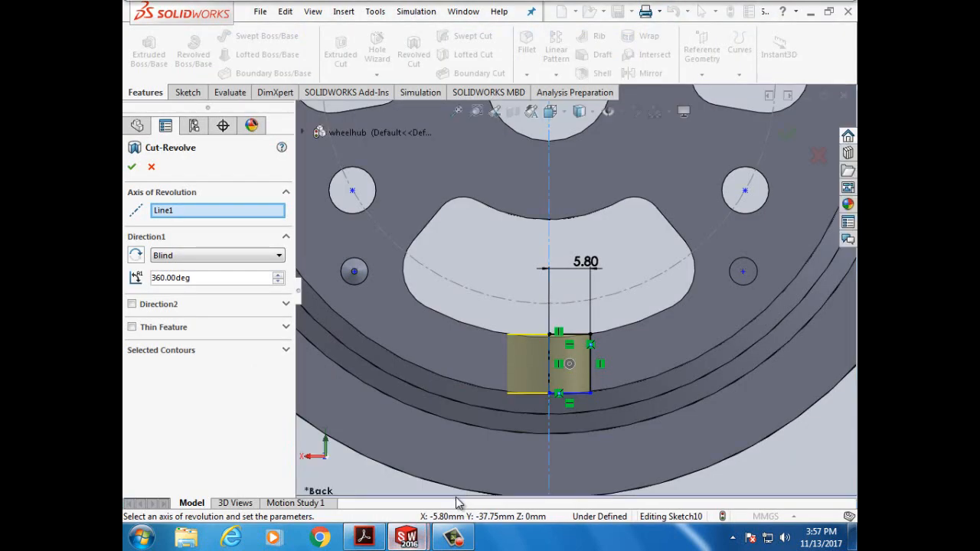
click(132, 166)
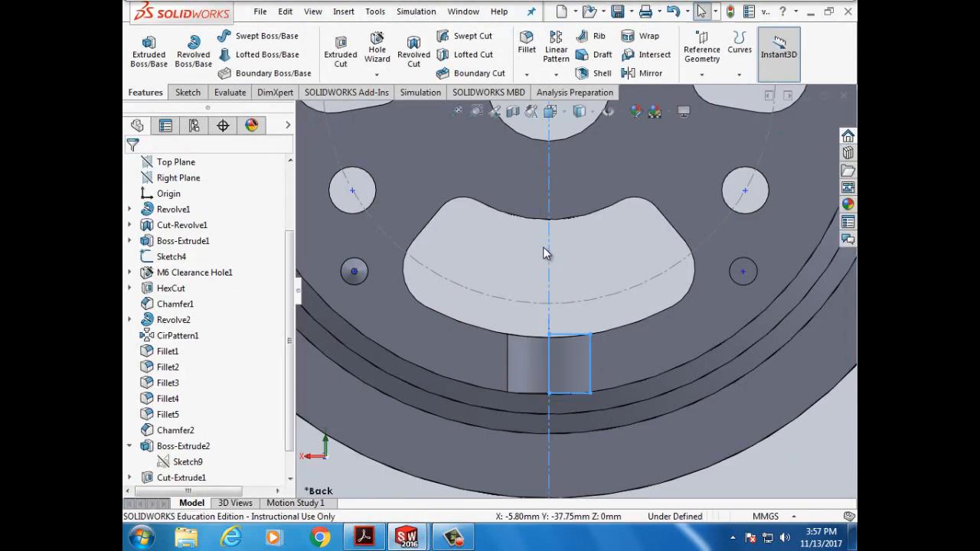
- Tilt the model up and down to inspect the new notch
key(Down)
key(Down)
key(Down)
key(Down)
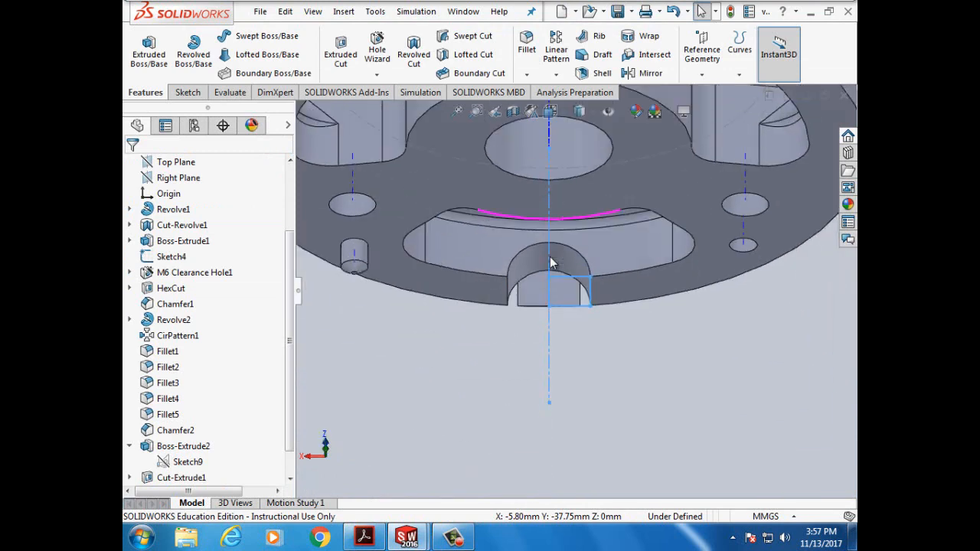
key(Down)
key(Down)
key(Up)
key(Up)
key(Up)
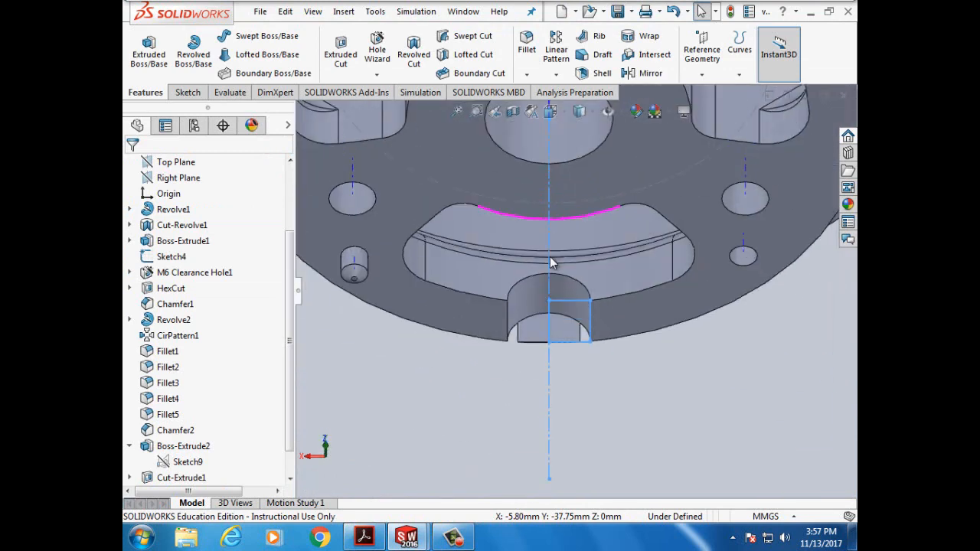
key(Up)
key(Up)
key(Up)
key(Down)
key(Down)
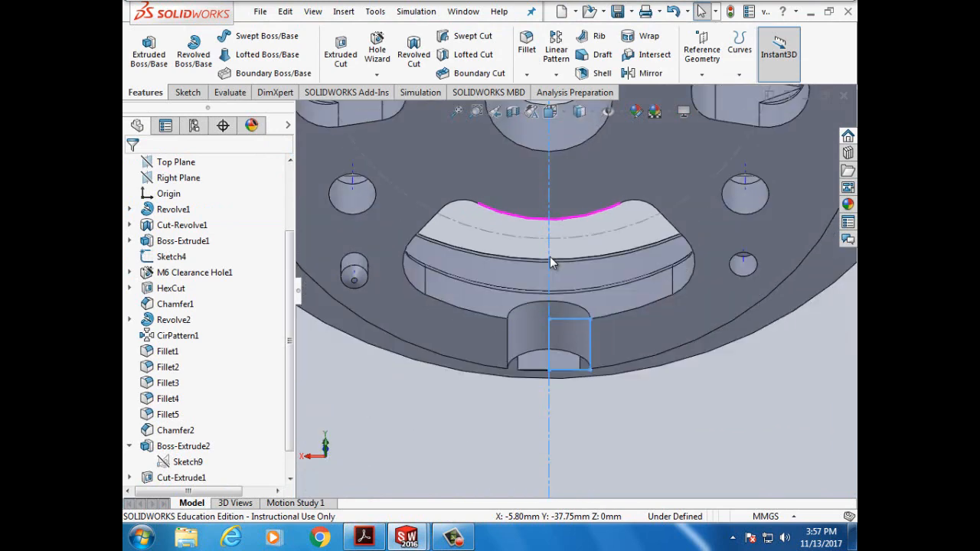
key(Down)
key(Down)
key(Down)
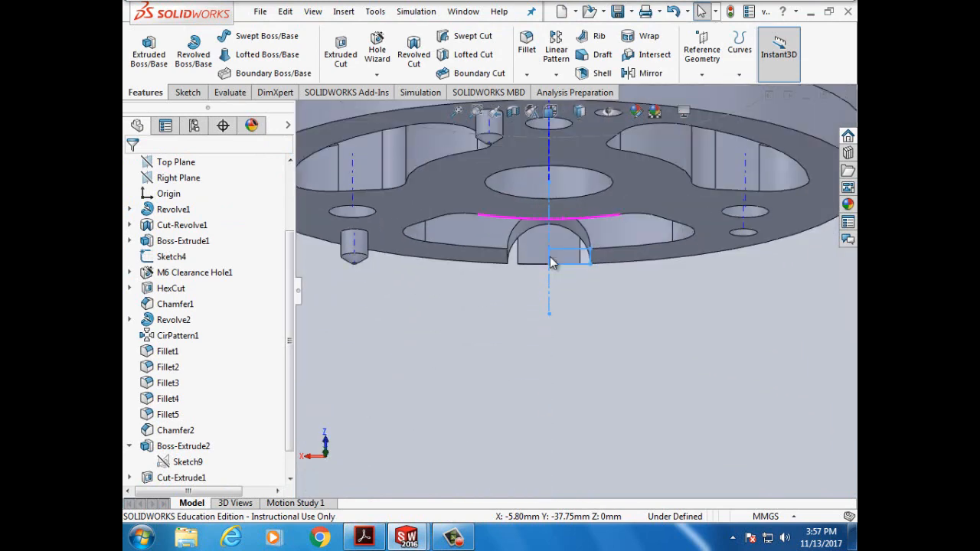
key(Up)
key(Up)
key(Up)
key(Up)
key(Up)
key(Up)
key(Up)
key(Up)
key(Up)
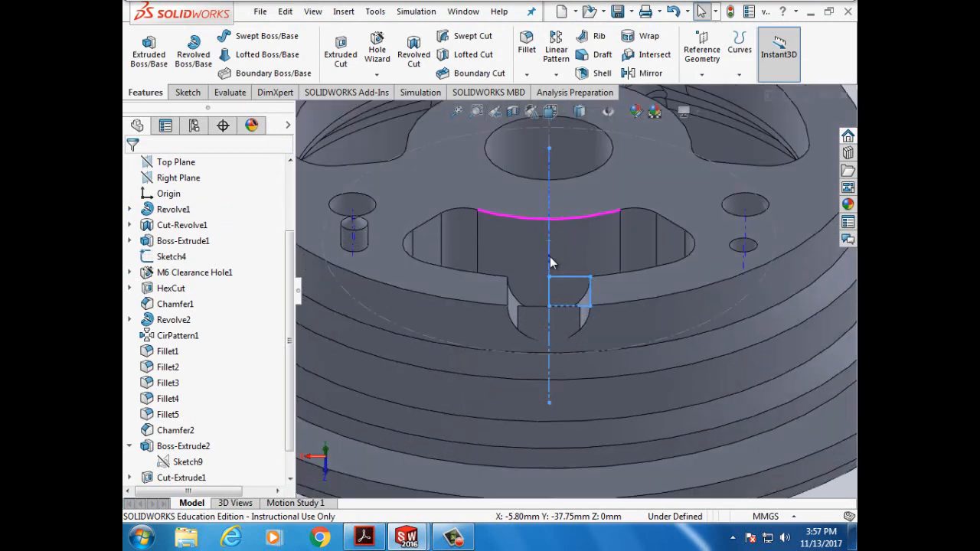
key(Up)
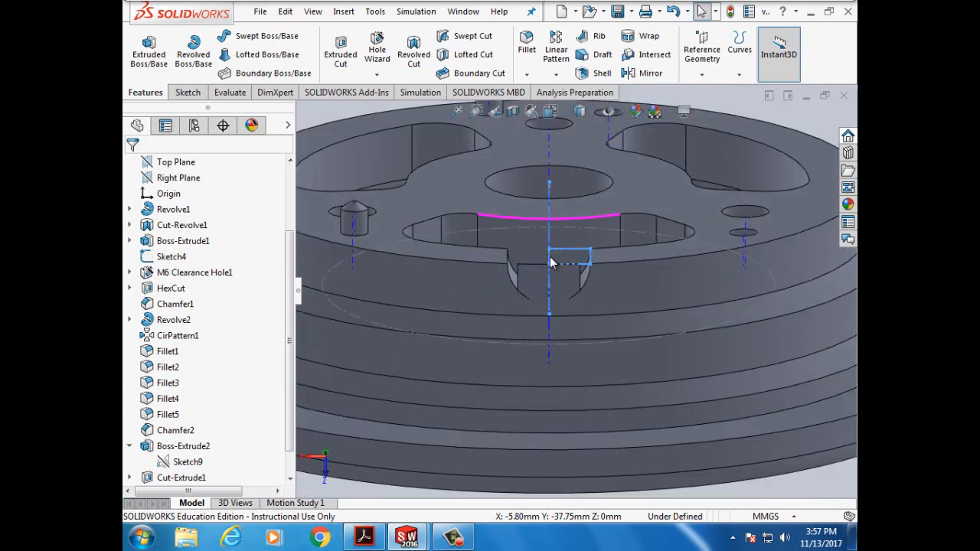
key(Down)
key(Down)
key(Down)
key(Down)
key(Down)
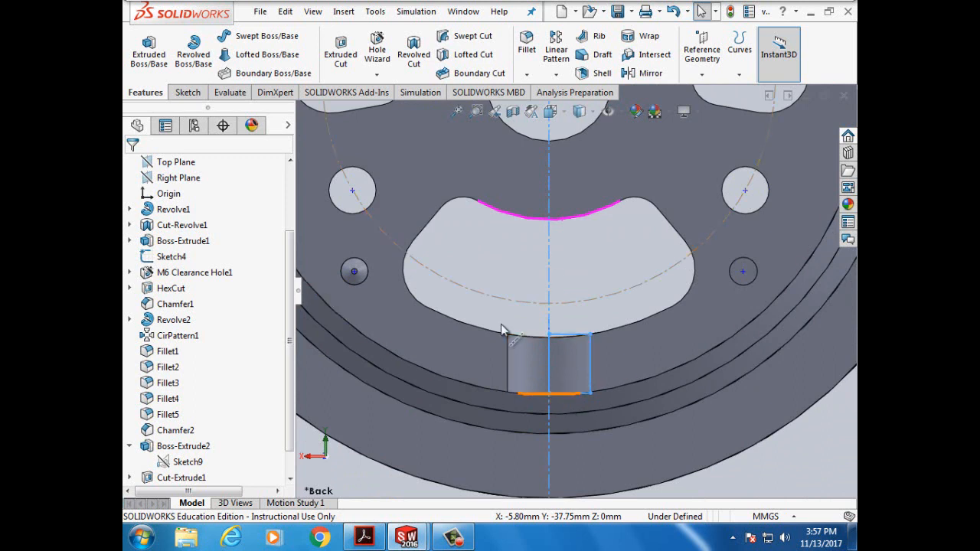
- Undo the revolved cut and zoom in on the notch rectangle
click(288, 14)
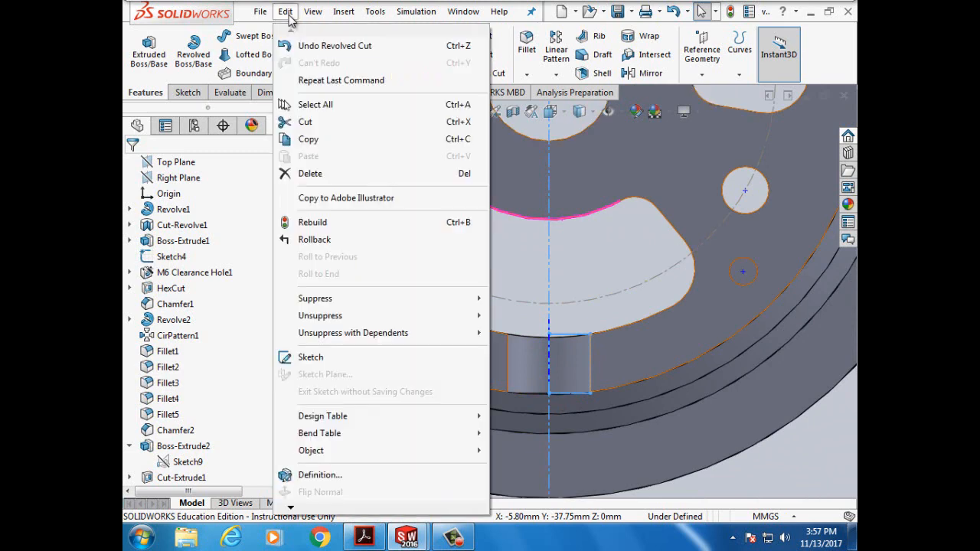
click(307, 46)
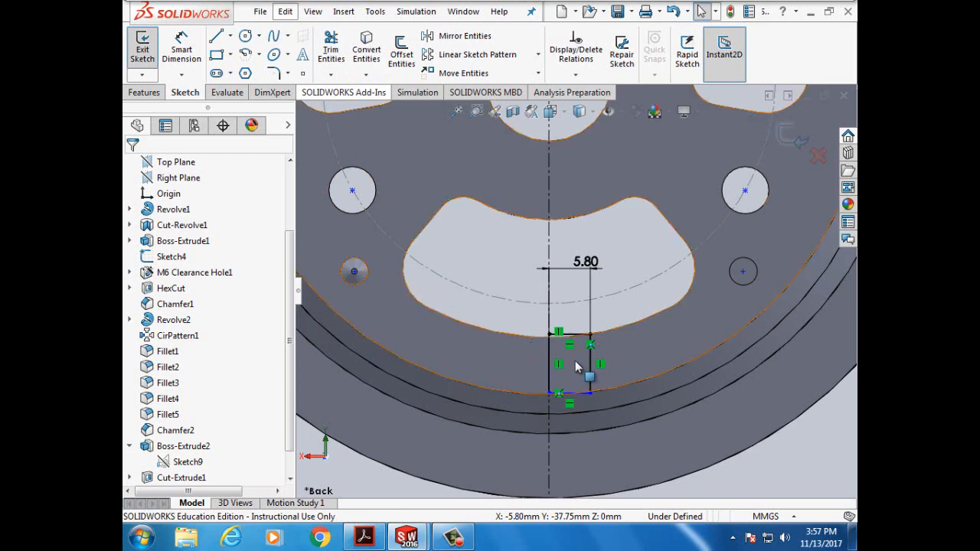
scroll(579, 365, down, 2)
scroll(576, 366, down, 4)
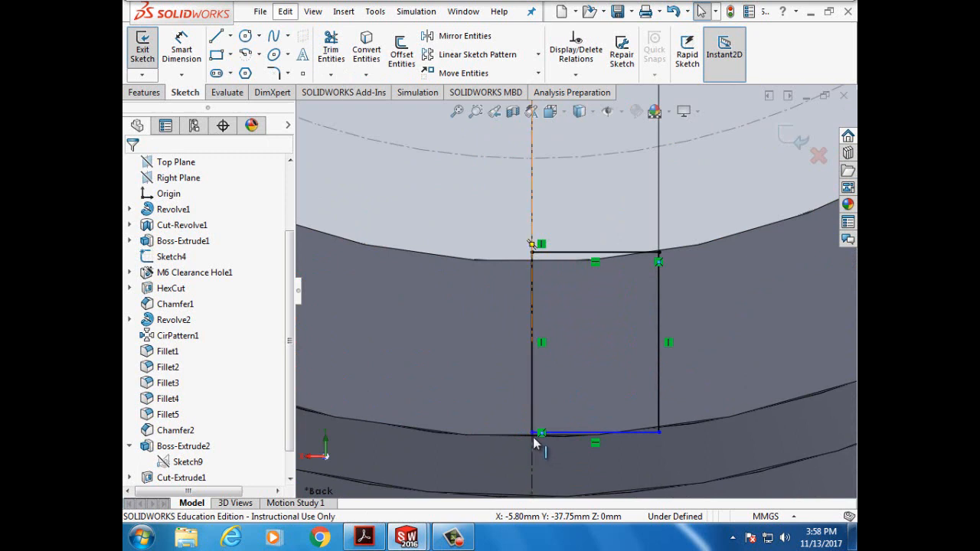
- Make the rectangle's lower-left corner coincident with the rim edge
click(576, 75)
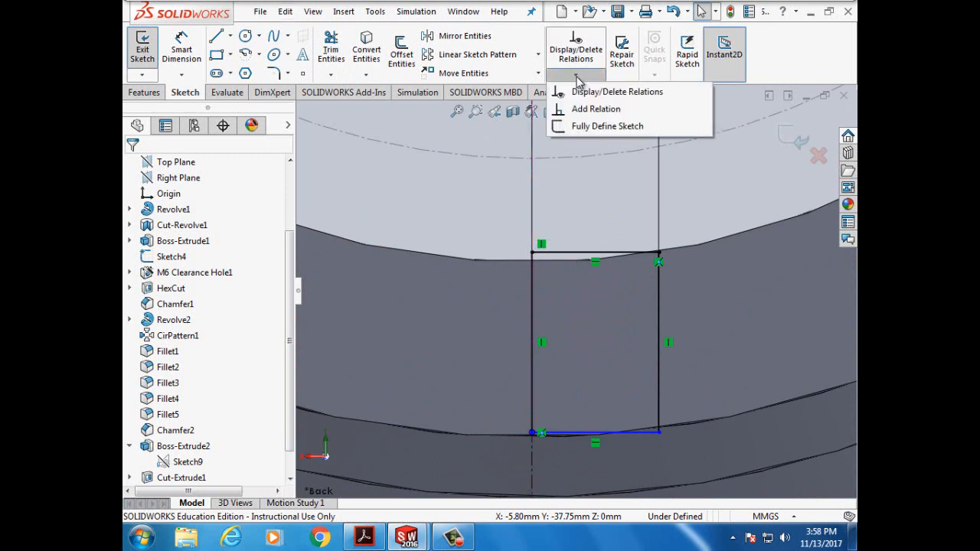
click(596, 109)
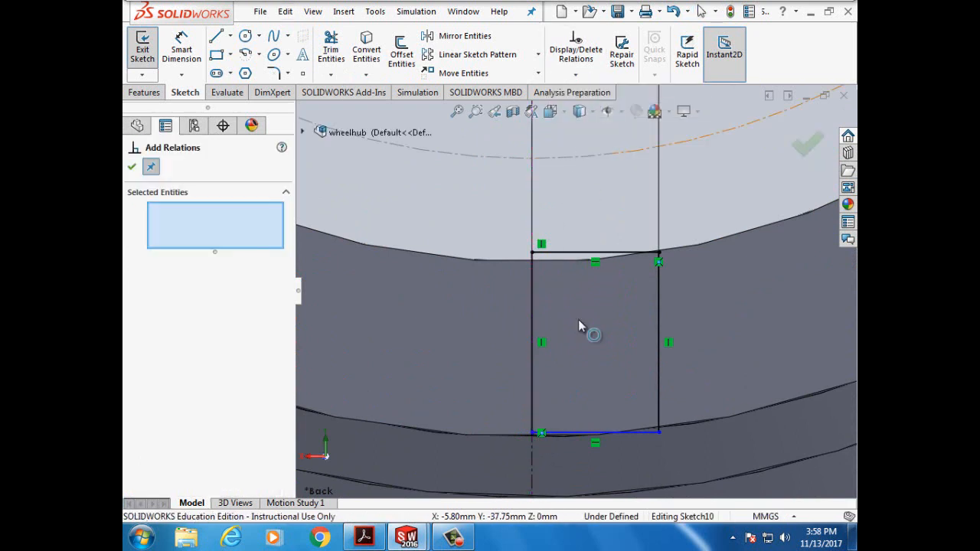
click(533, 432)
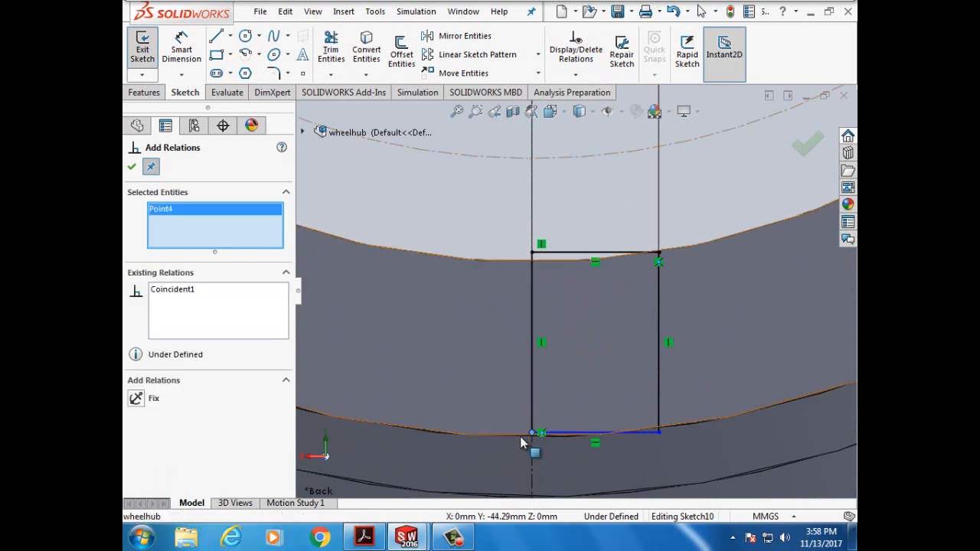
click(521, 438)
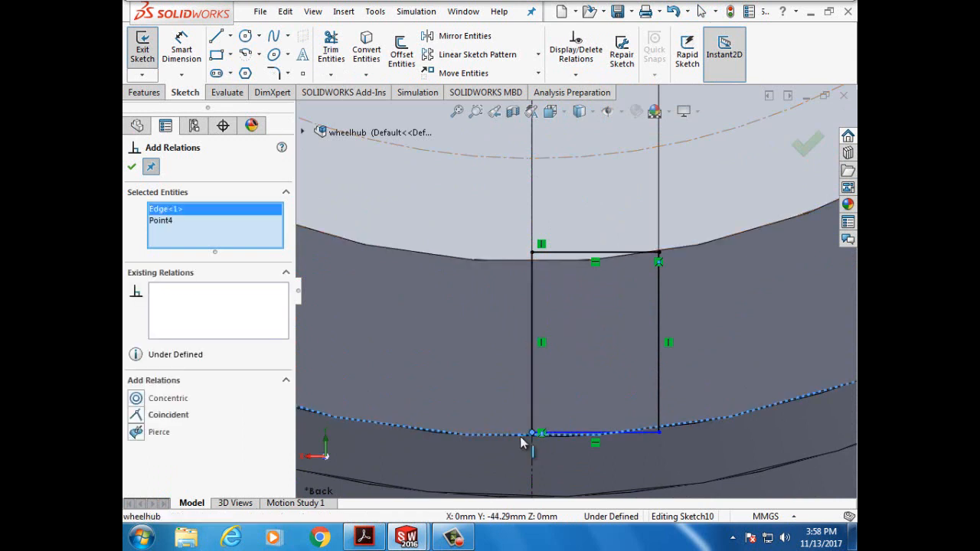
click(137, 417)
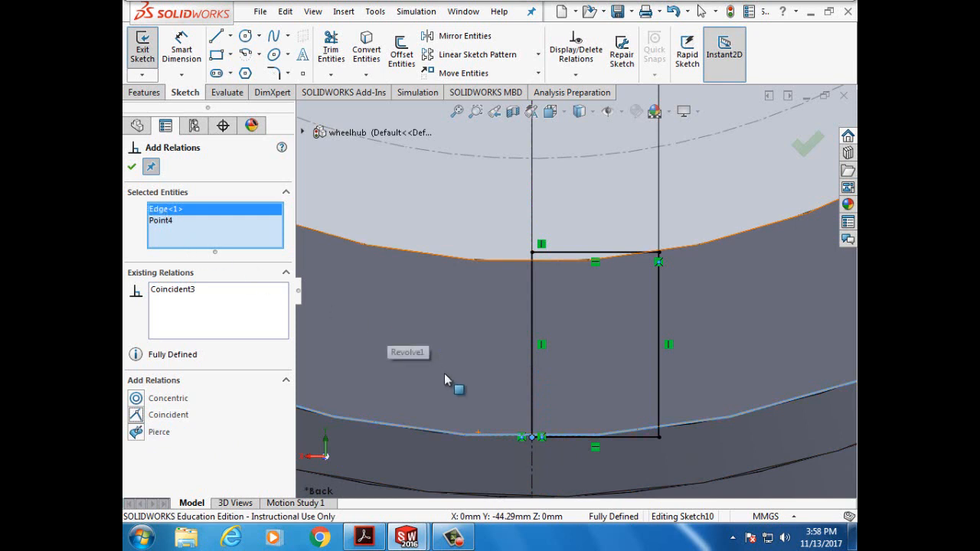
click(133, 169)
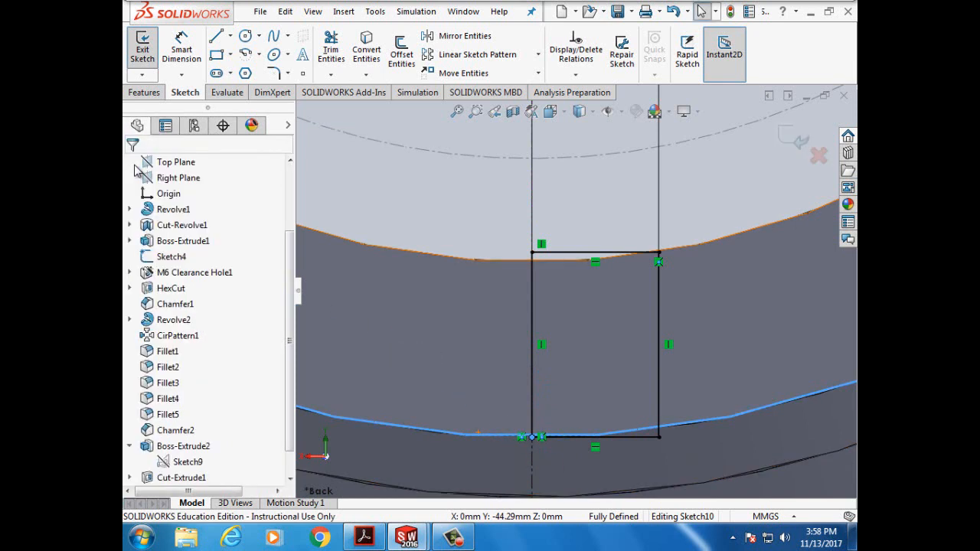
- Apply the 360° revolved cut through the rim, then tilt and zoom out to view the hub
click(146, 93)
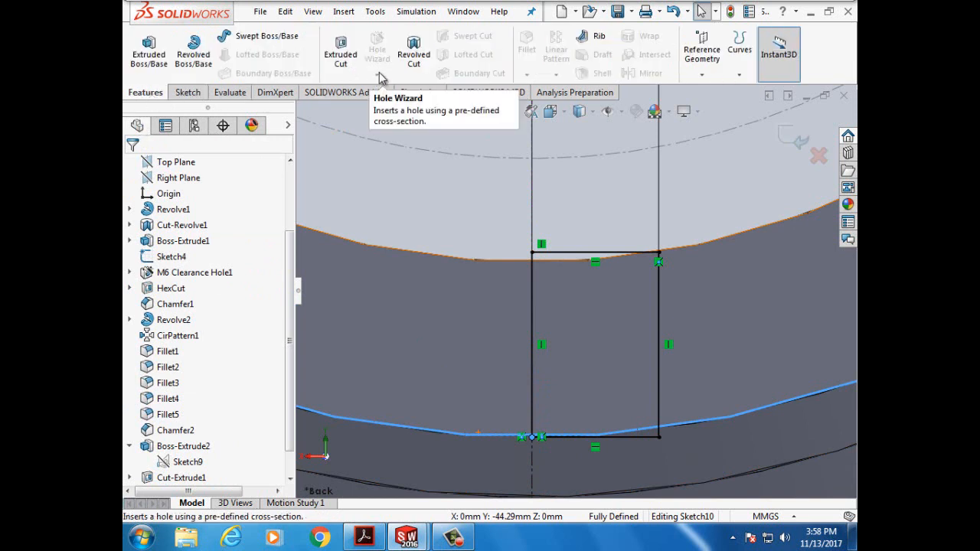
click(413, 62)
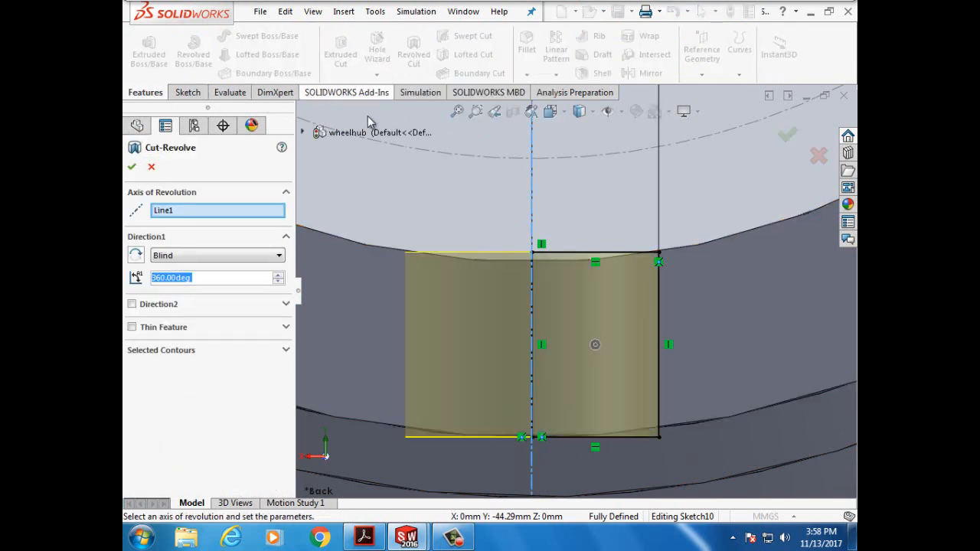
click(132, 167)
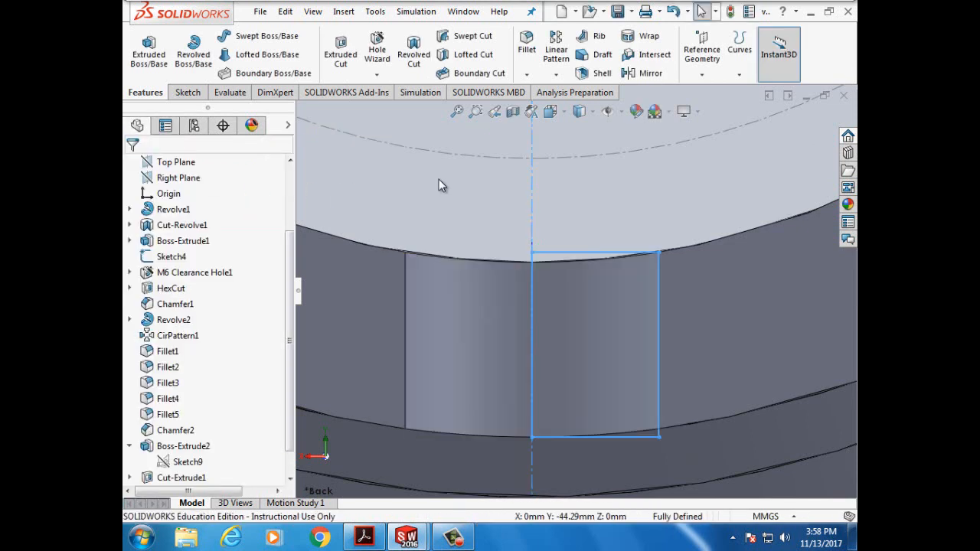
click(466, 196)
key(Down)
key(Down)
key(Down)
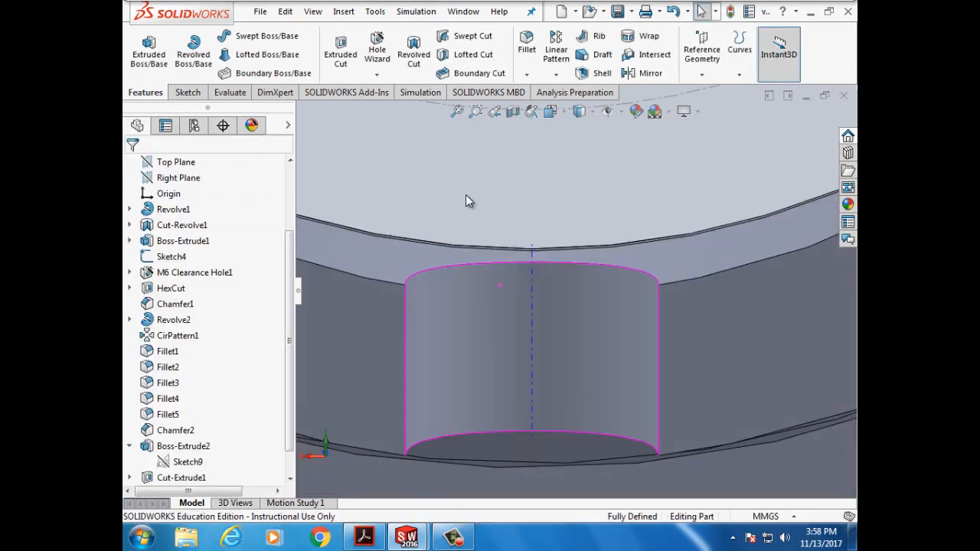
key(Down)
key(Down)
key(Down)
key(Down)
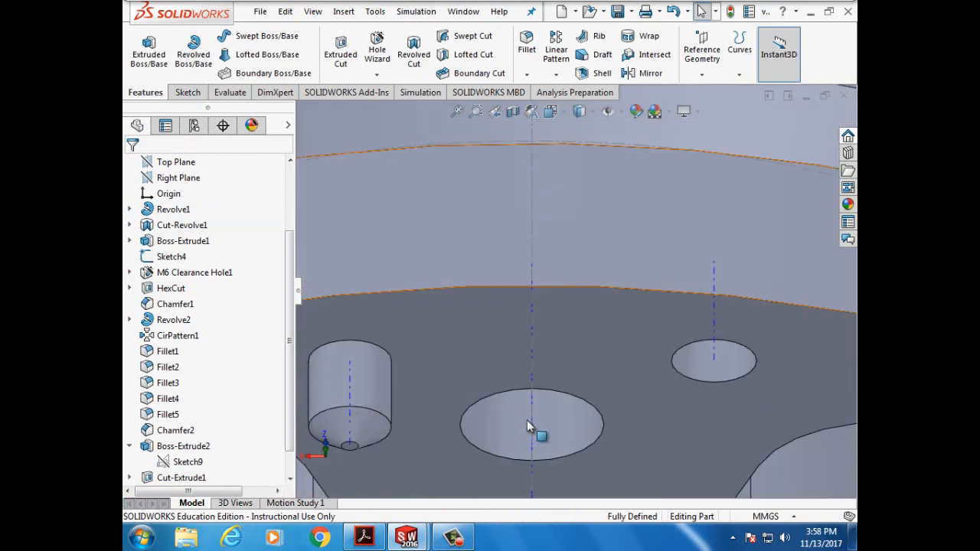
key(z)
scroll(528, 421, up, 9)
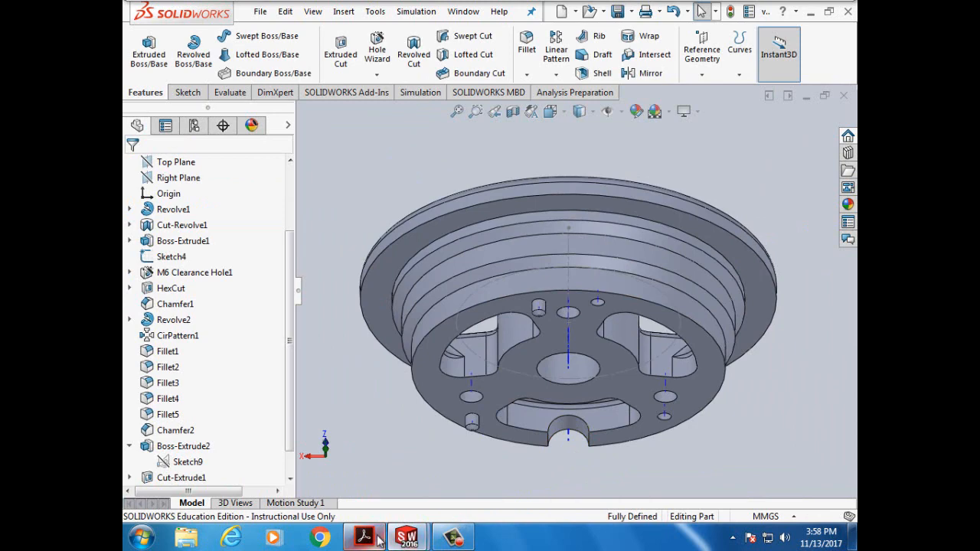
mouse_move(383, 538)
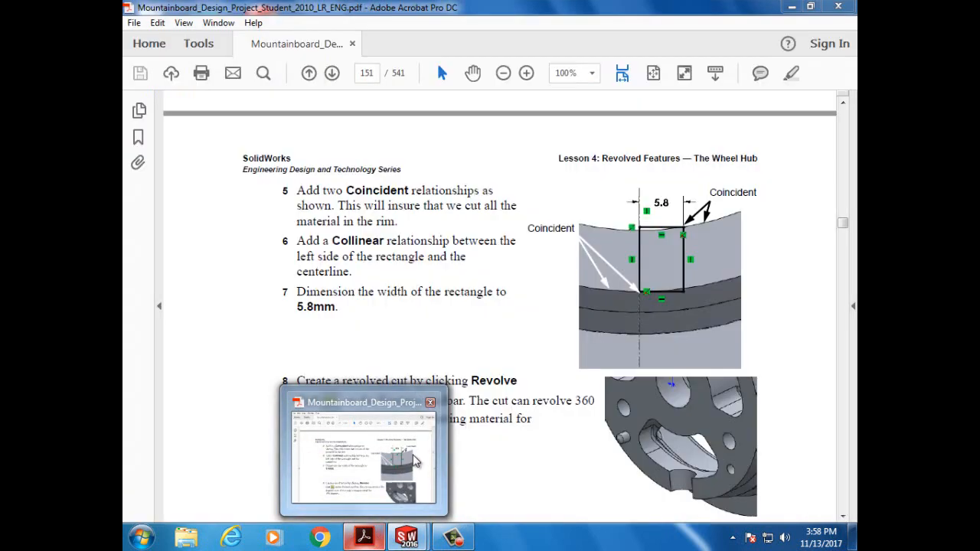
click(411, 462)
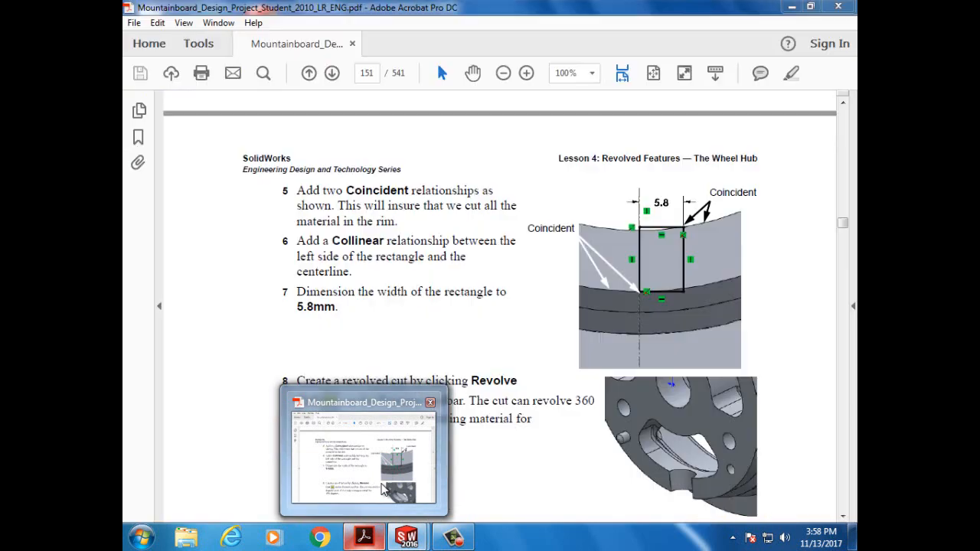
click(400, 477)
scroll(532, 418, down, 6)
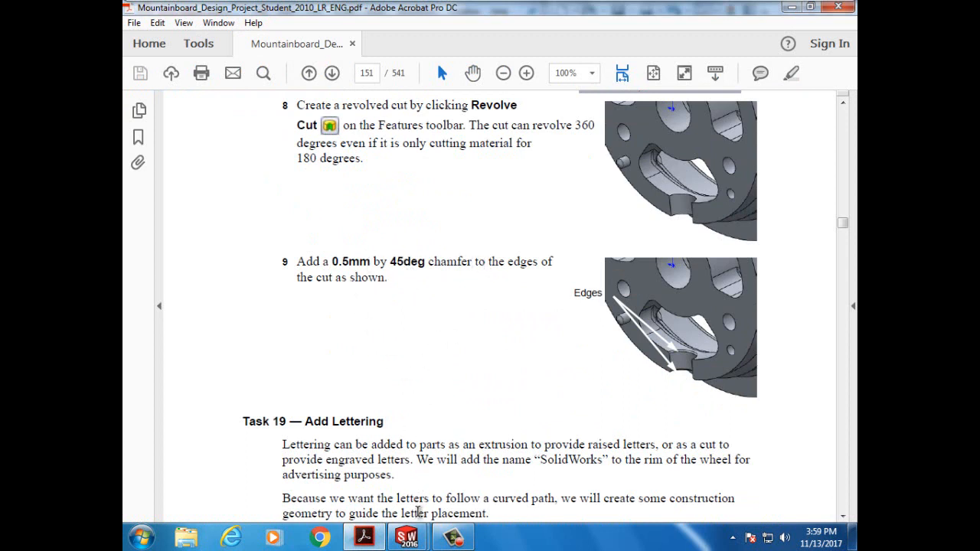
mouse_move(421, 542)
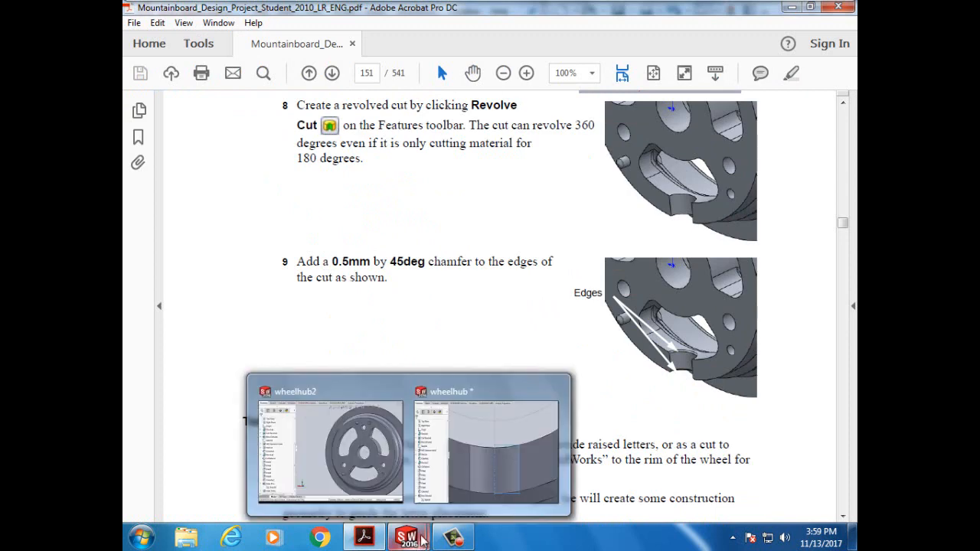
click(460, 499)
scroll(578, 491, down, 2)
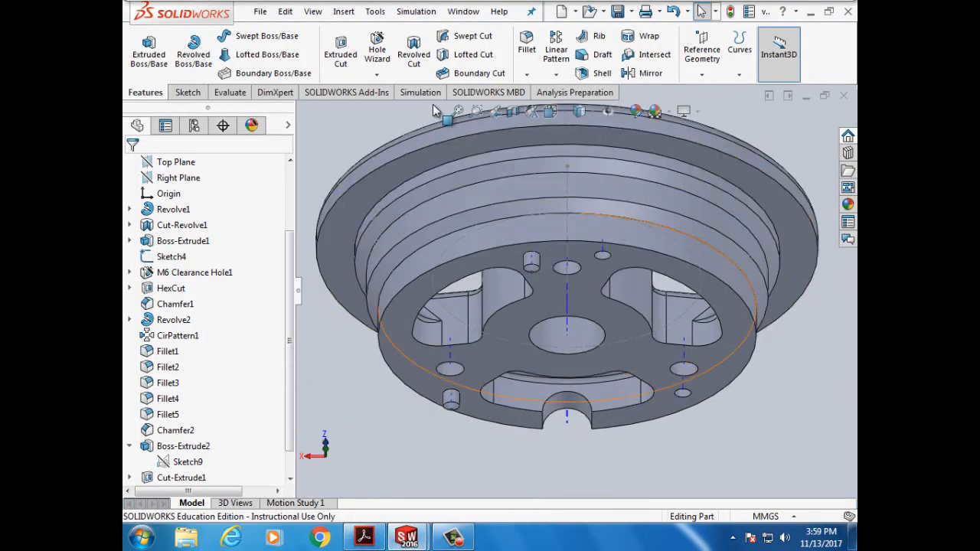
- Start a chamfer on the first notch edge with a 0.5 mm distance
click(528, 75)
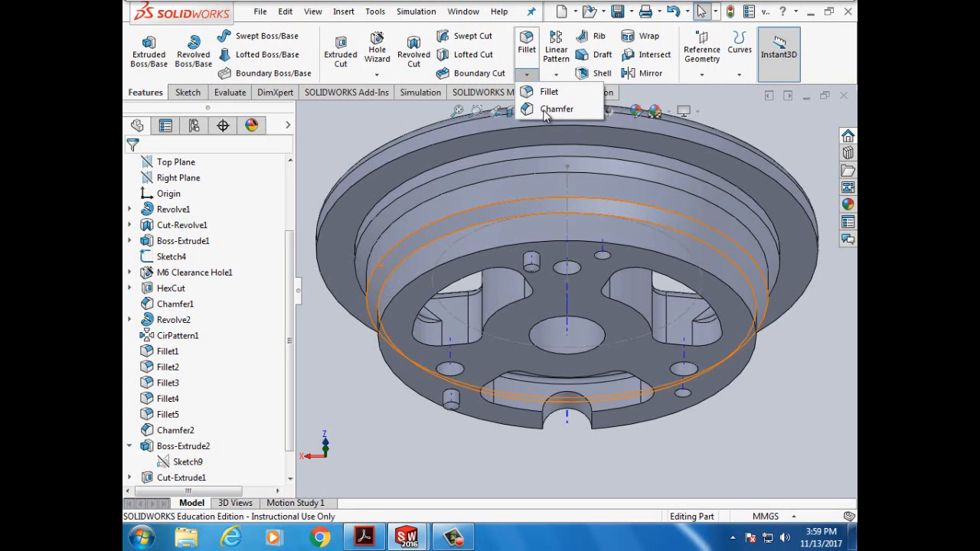
click(556, 109)
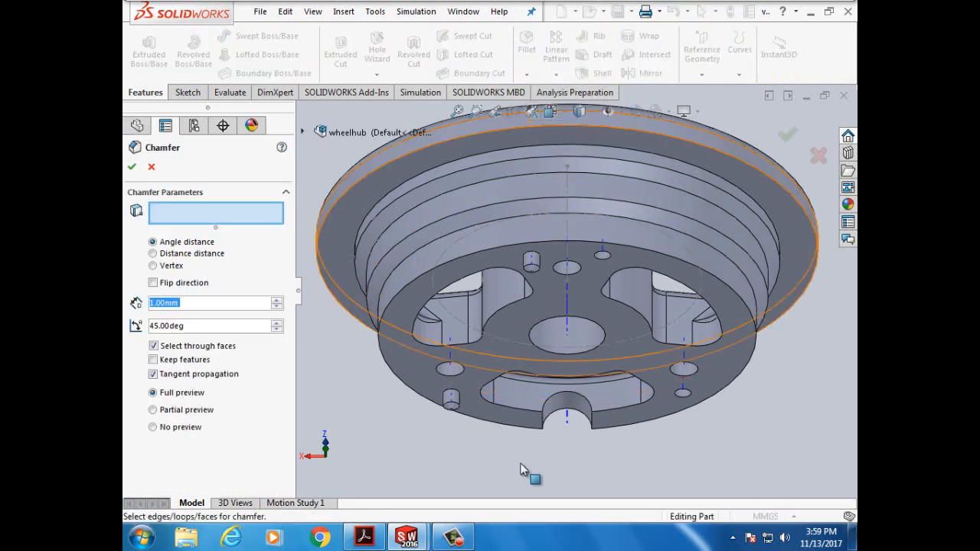
click(567, 399)
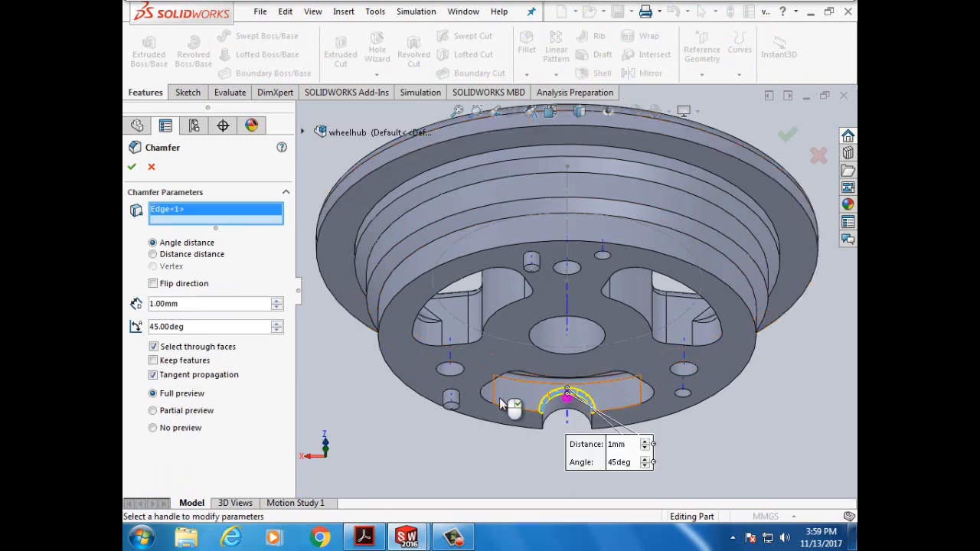
click(161, 306)
key(BackSpace)
key(BackSpace)
key(BackSpace)
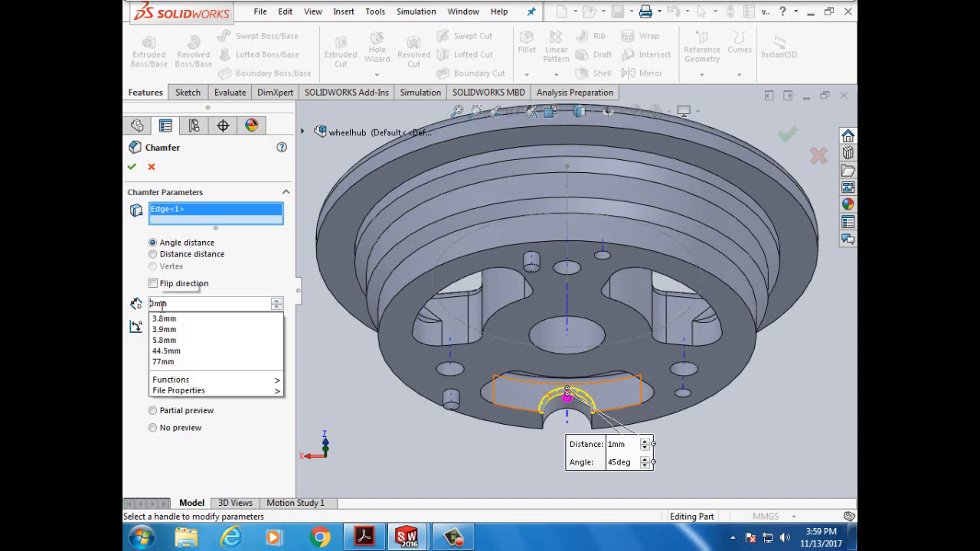
text(0.)
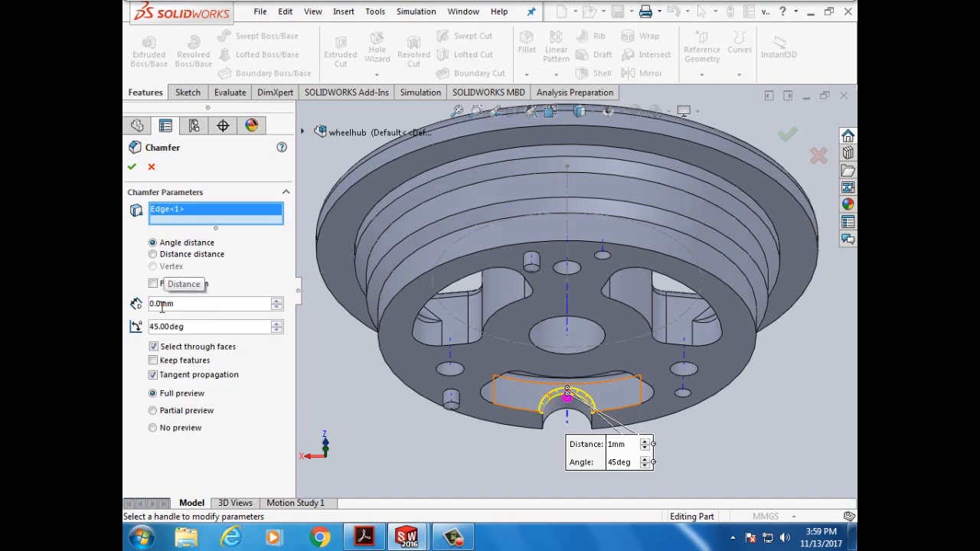
text(5)
key(Return)
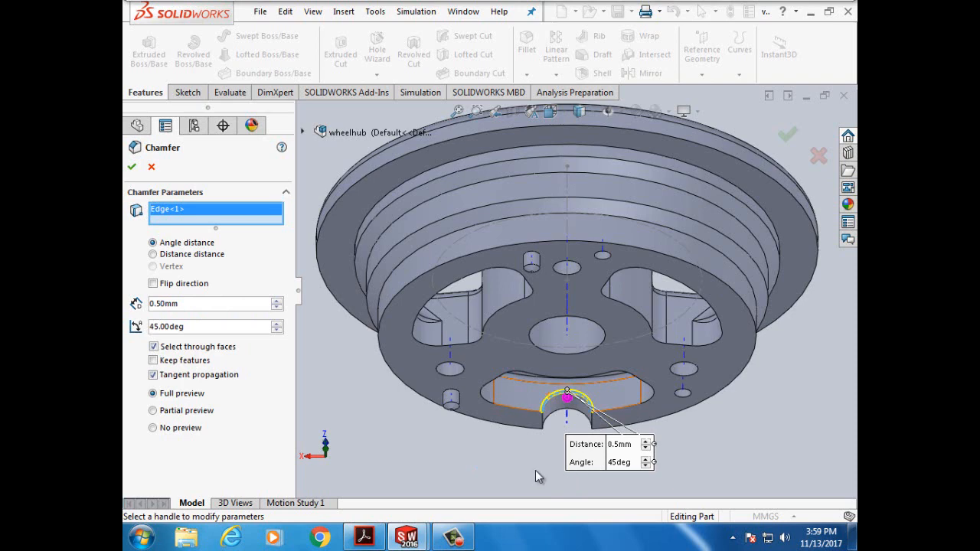
- Add the notch's second edge and confirm the 0.5 mm × 45° chamfer
key(Down)
key(Up)
key(Up)
key(Up)
key(Up)
key(Up)
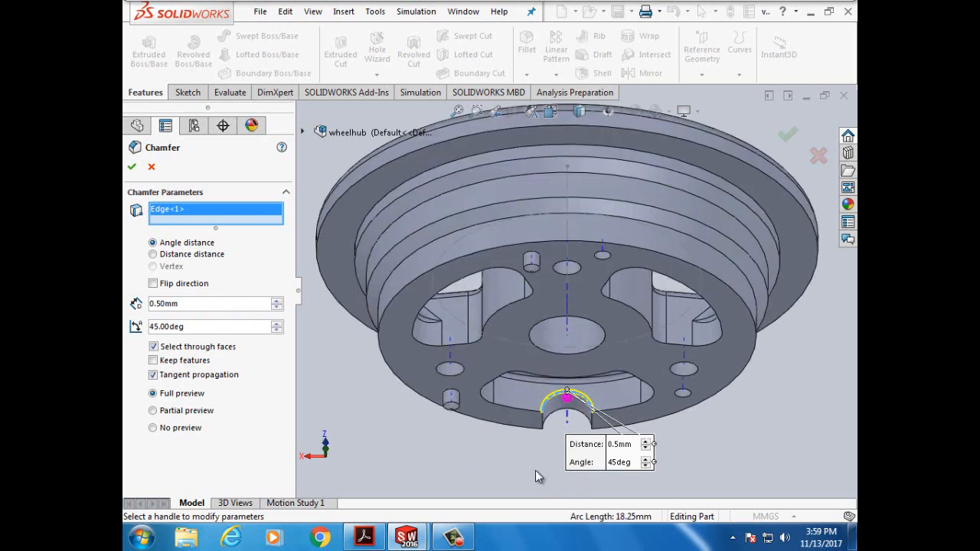
scroll(536, 471, up, 3)
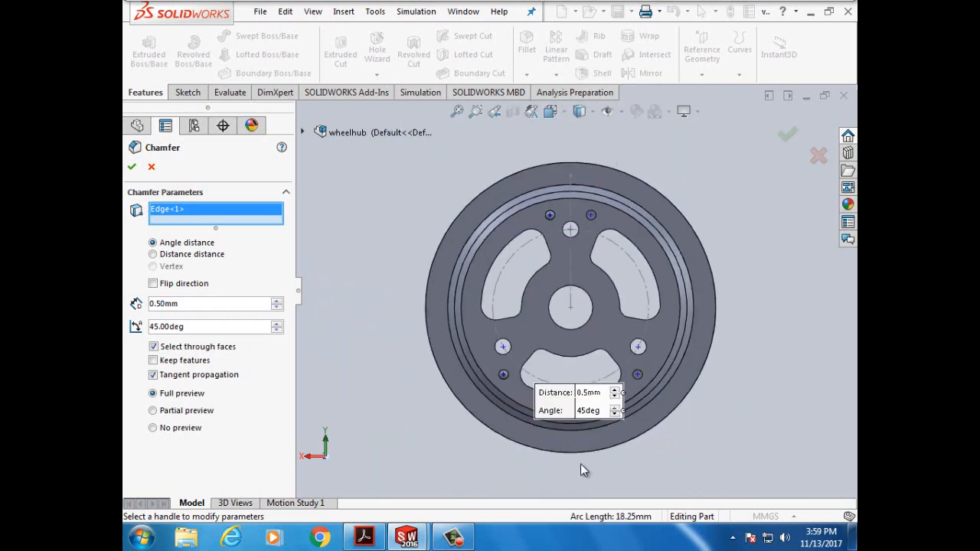
key(Down)
key(Down)
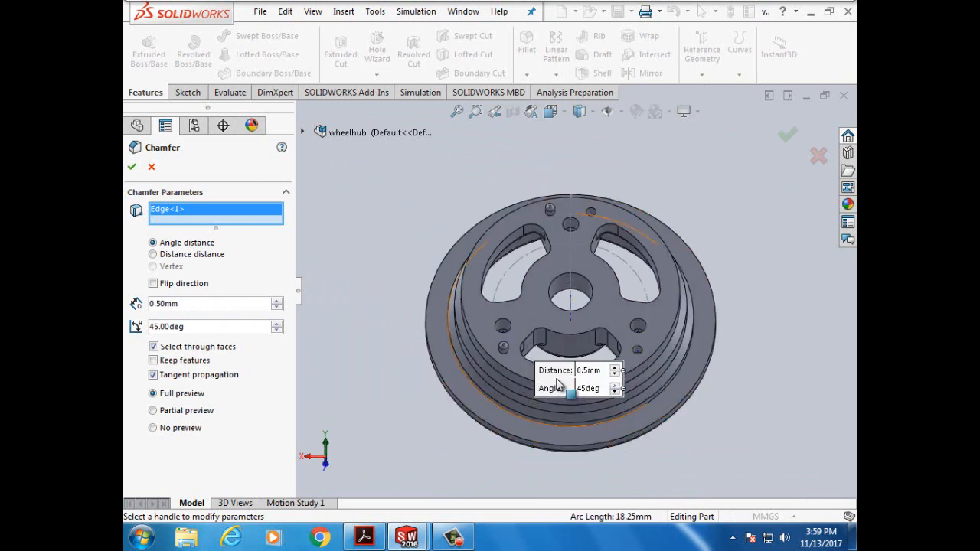
scroll(568, 396, down, 4)
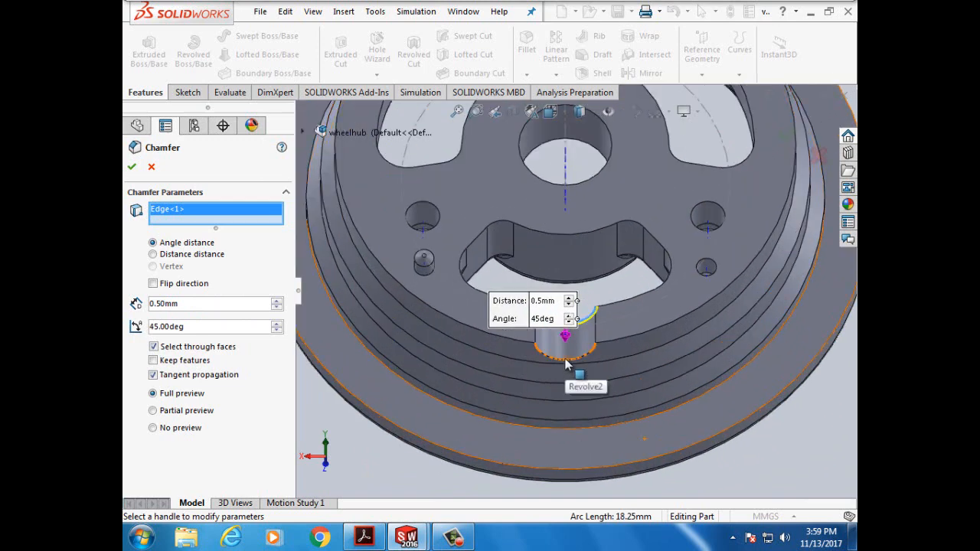
click(567, 365)
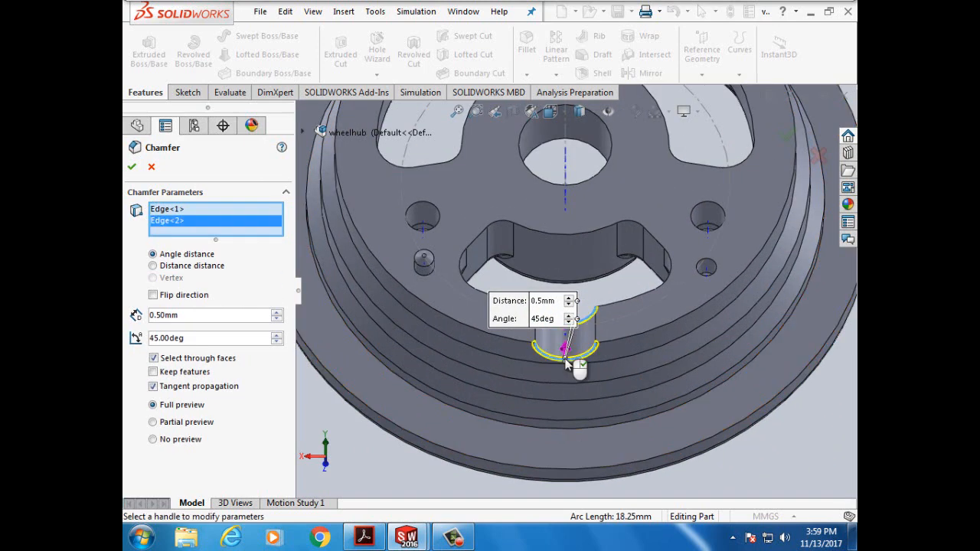
click(131, 168)
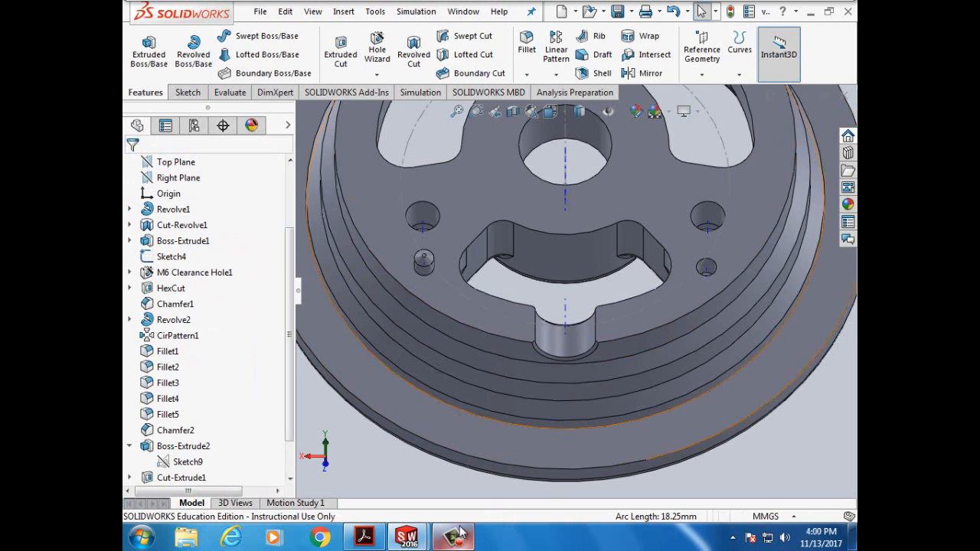
- Bring up page 152's Task 19 Add Lettering steps in the tutorial PDF
click(363, 538)
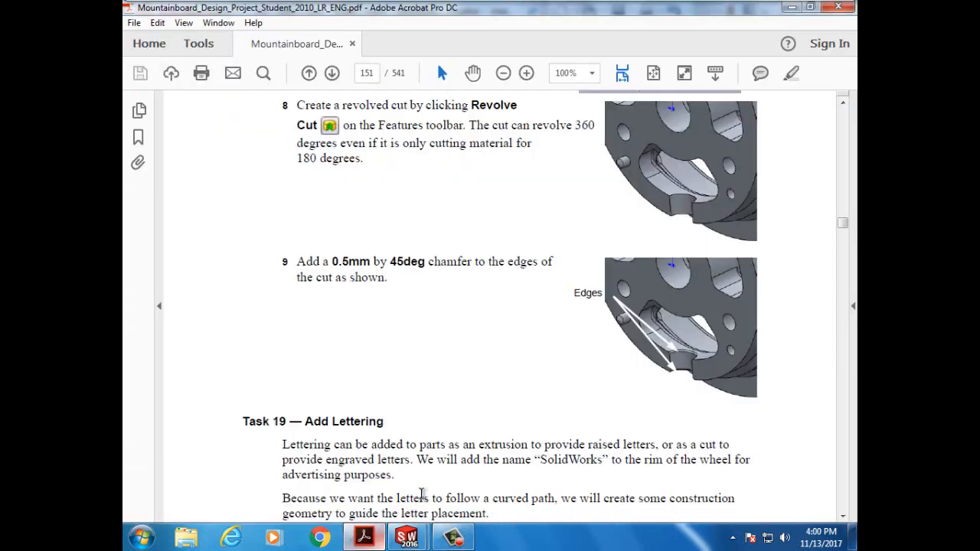
click(844, 517)
scroll(846, 525, down, 10)
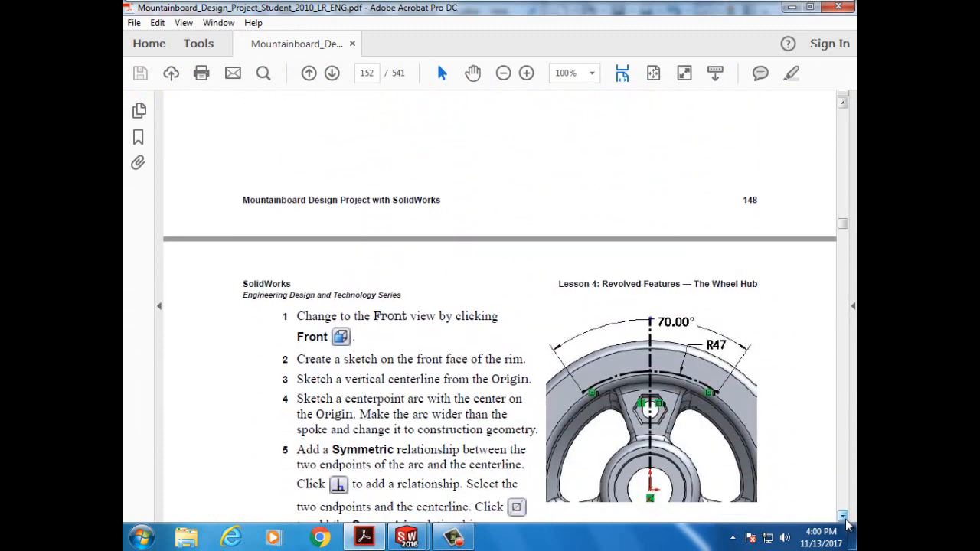
scroll(846, 525, down, 3)
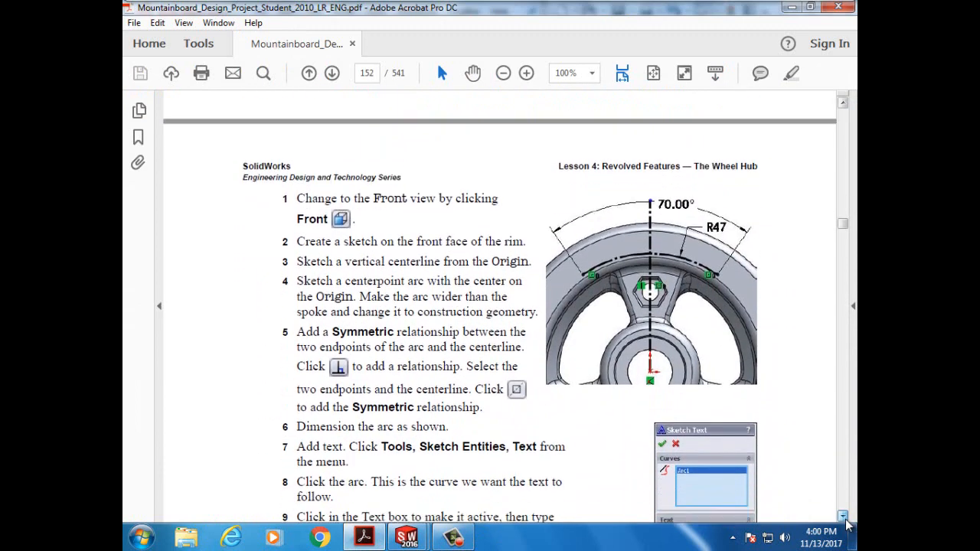
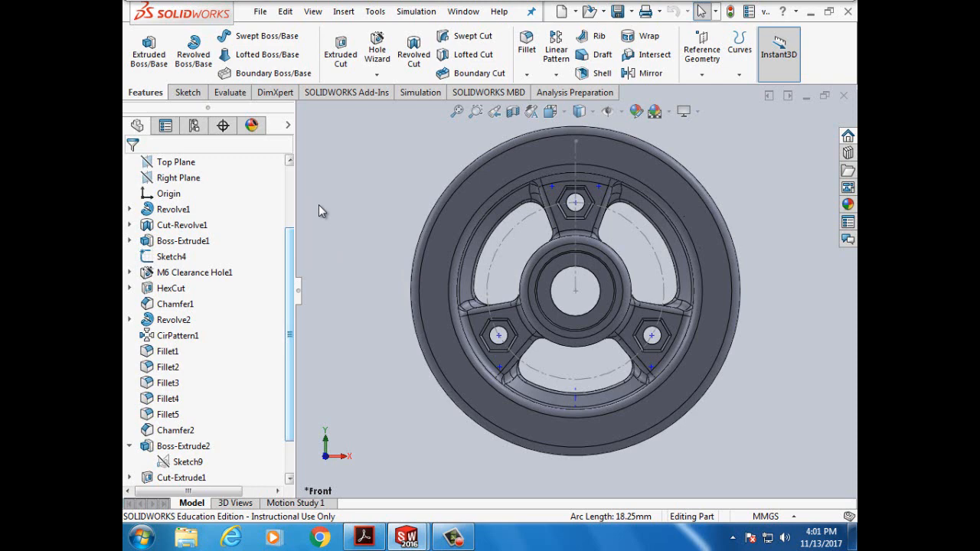
- Open Sketch11 on the front face of the wheel's outer rim
click(510, 166)
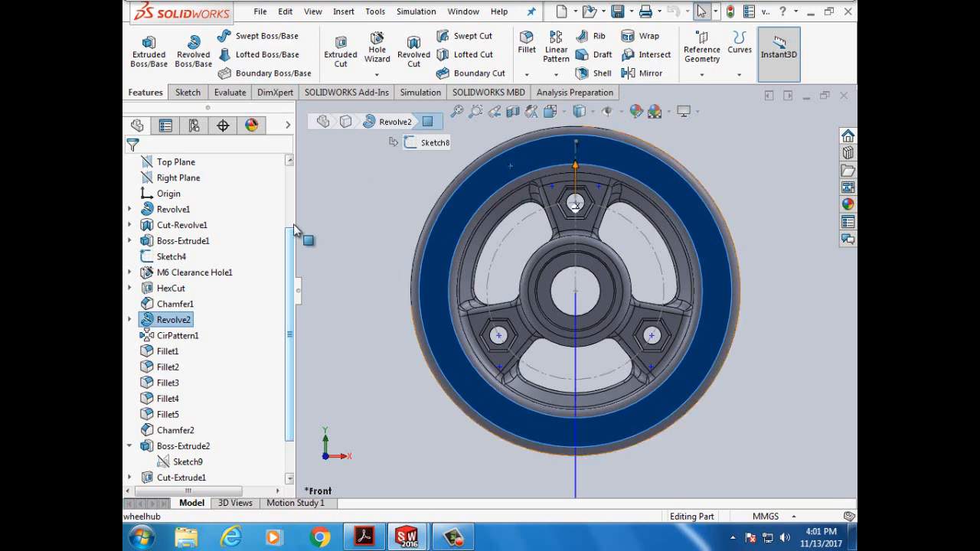
click(189, 95)
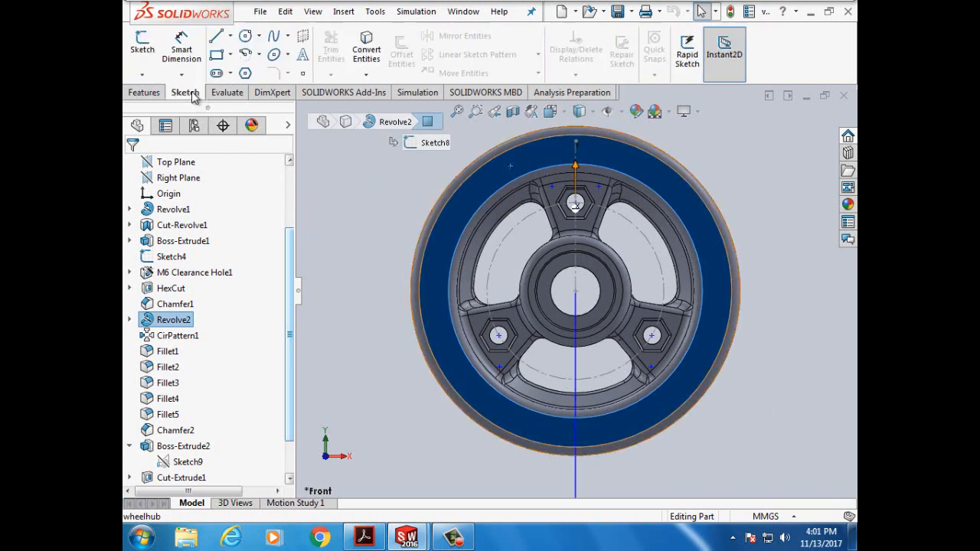
click(140, 48)
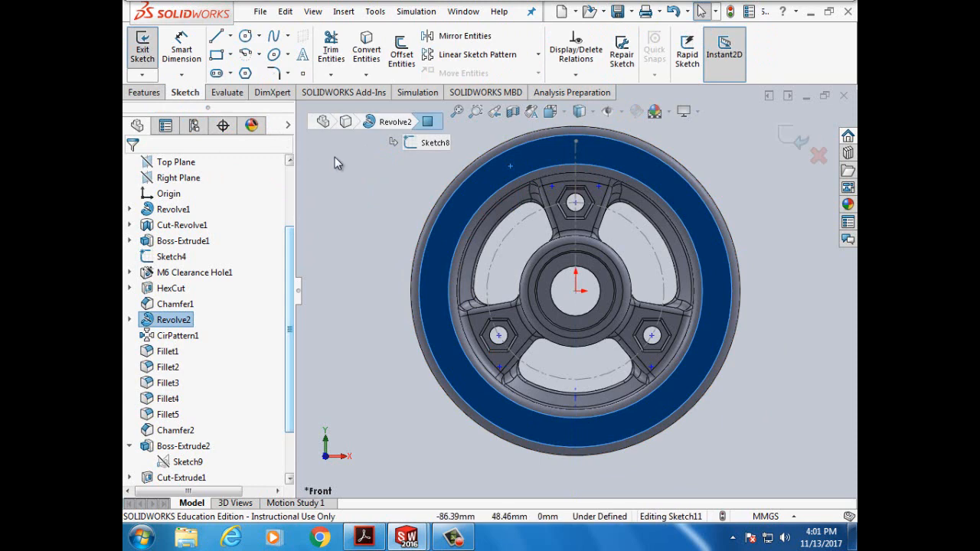
scroll(338, 162, down, 3)
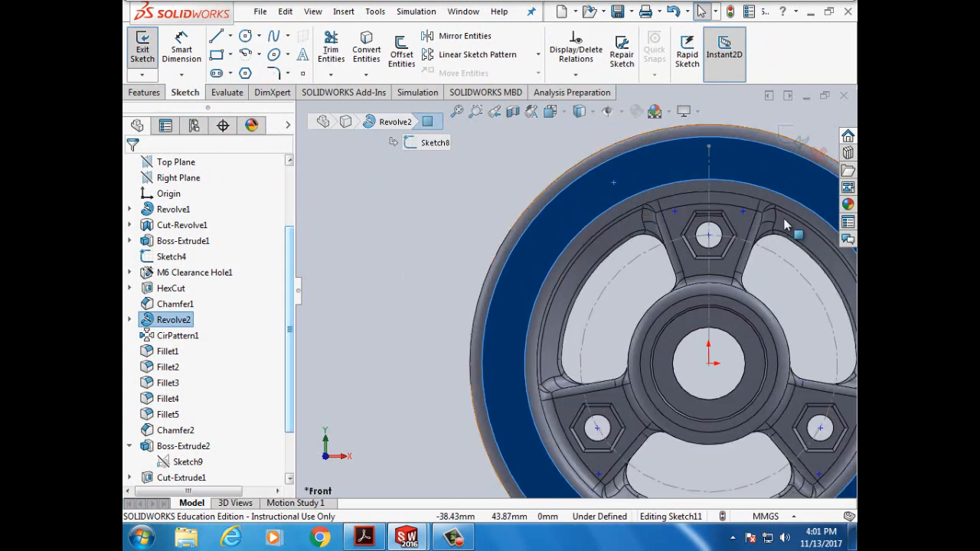
scroll(789, 264, up, 2)
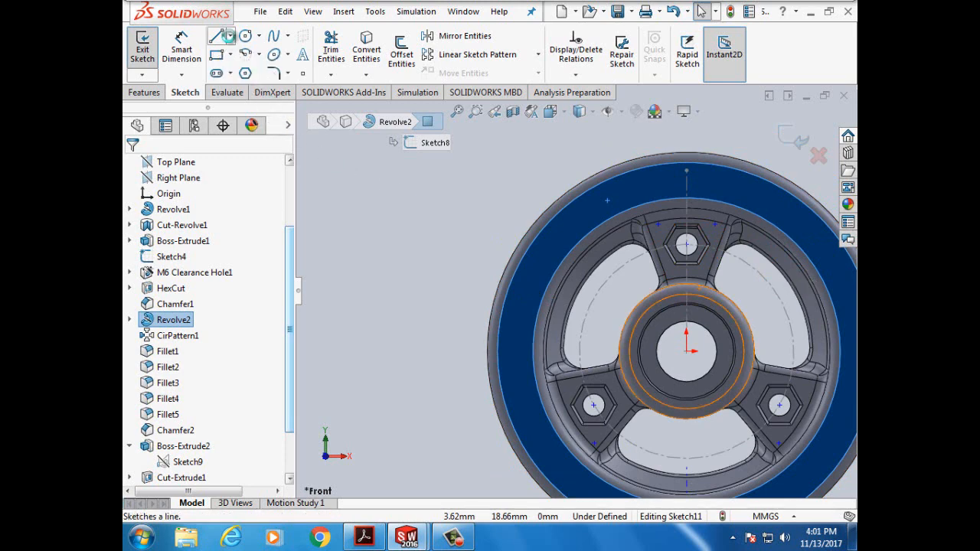
- Draw a vertical centerline straight up from the origin
click(229, 37)
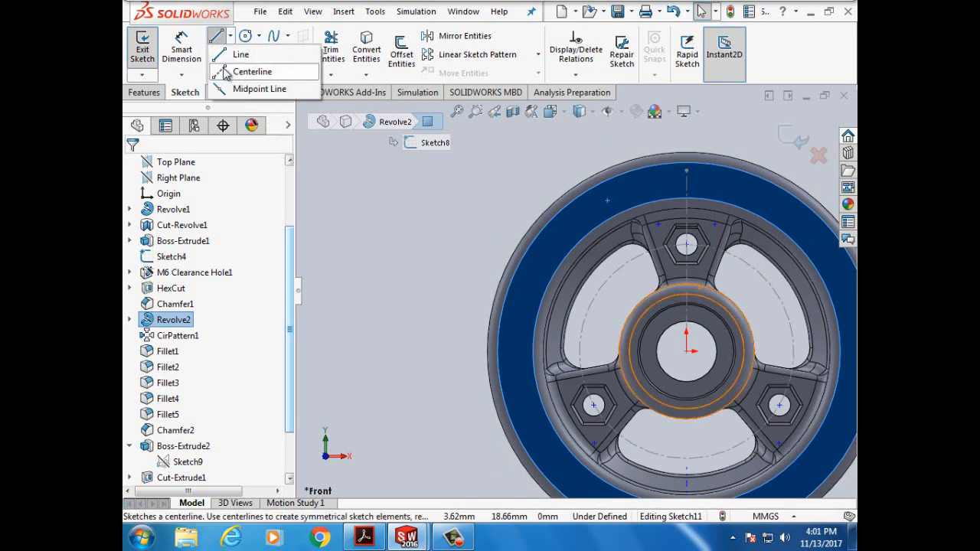
click(247, 71)
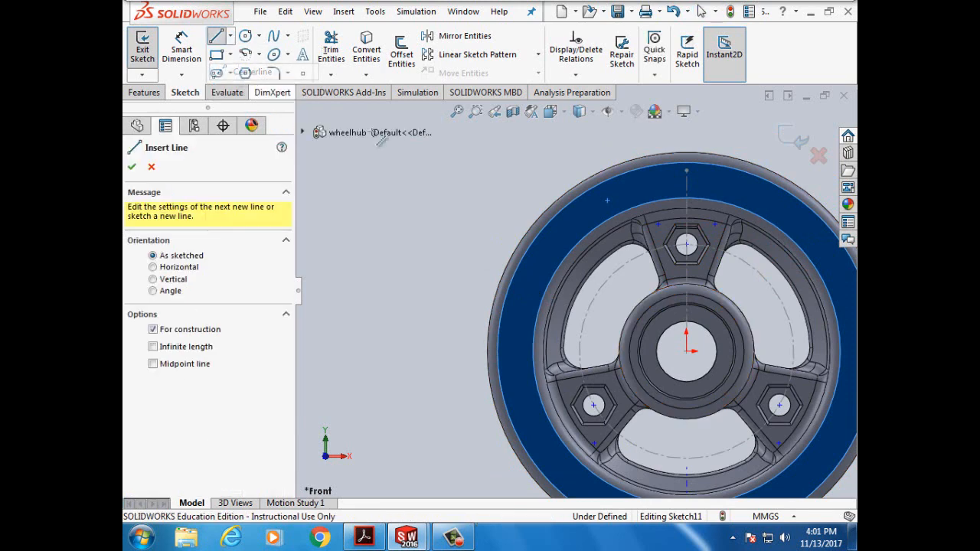
click(686, 352)
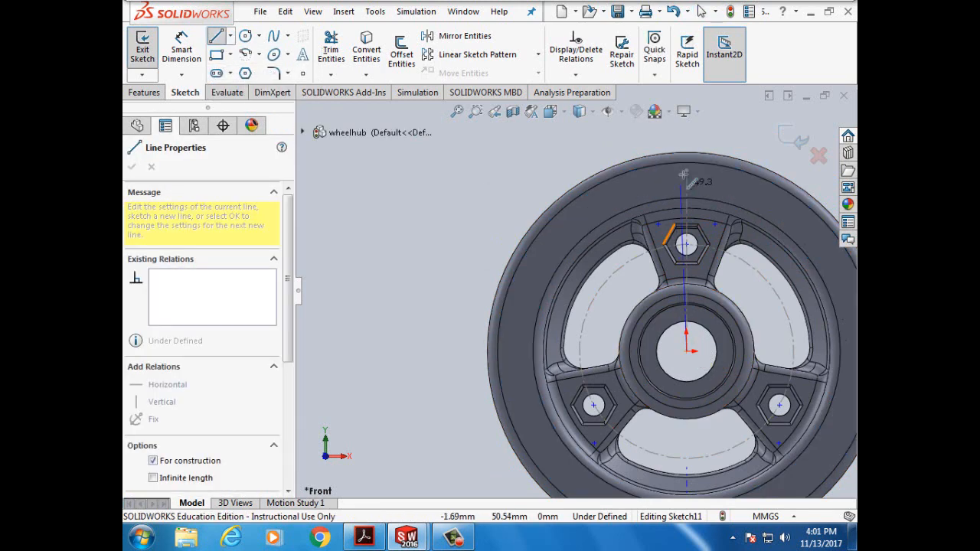
click(687, 134)
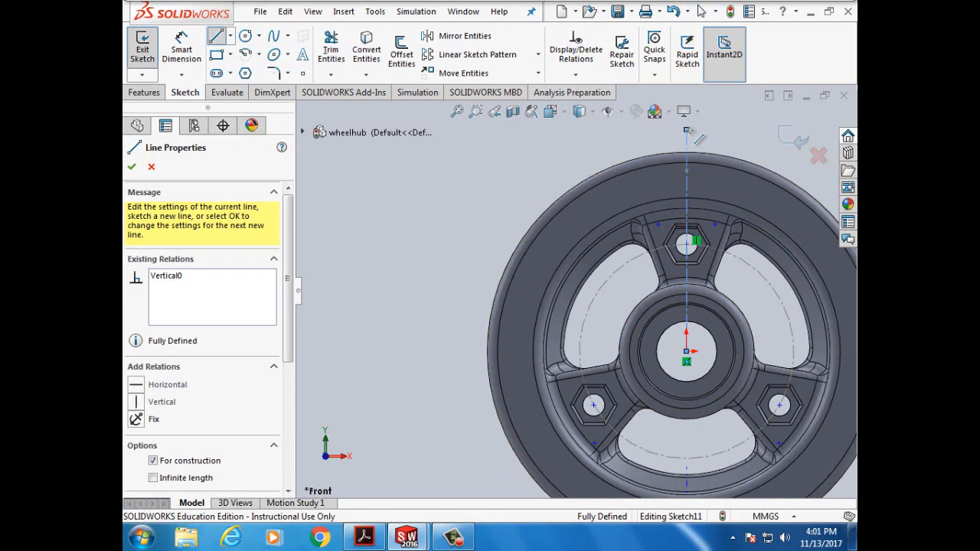
- Draw a centrepoint arc on the origin across the rim top, set as construction geometry
click(245, 55)
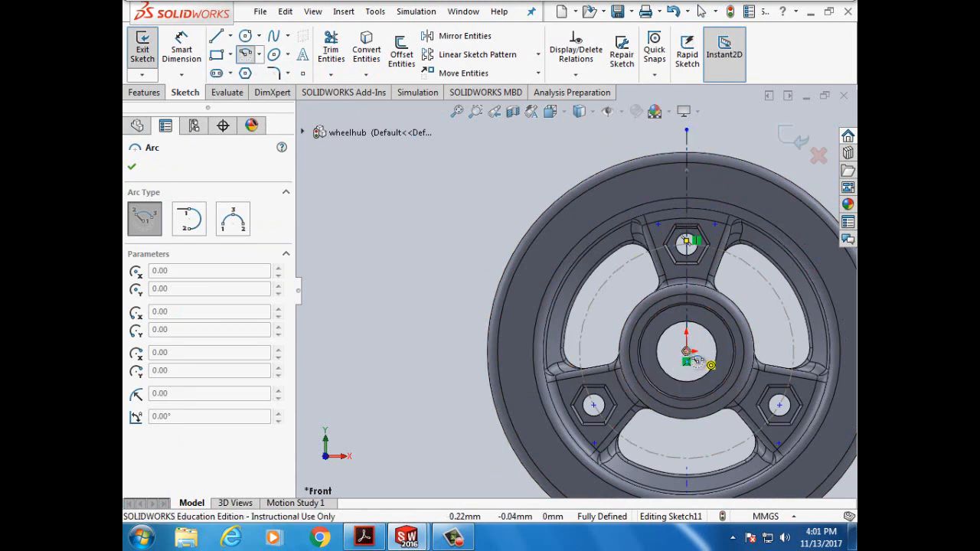
click(688, 354)
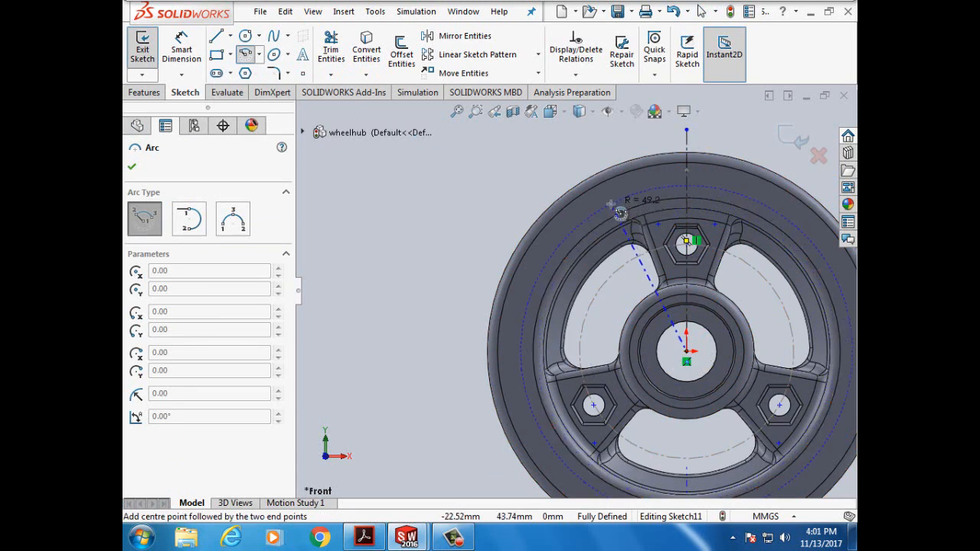
click(610, 201)
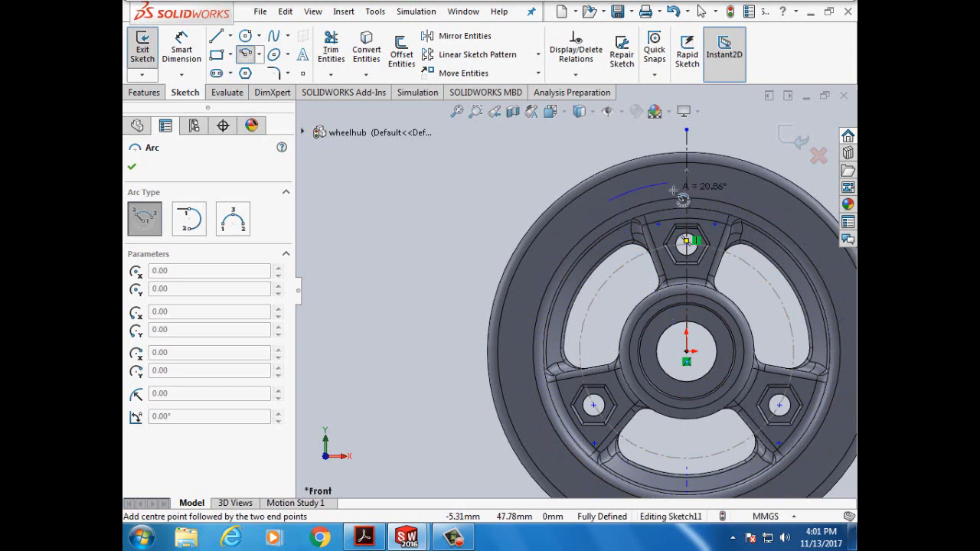
click(762, 204)
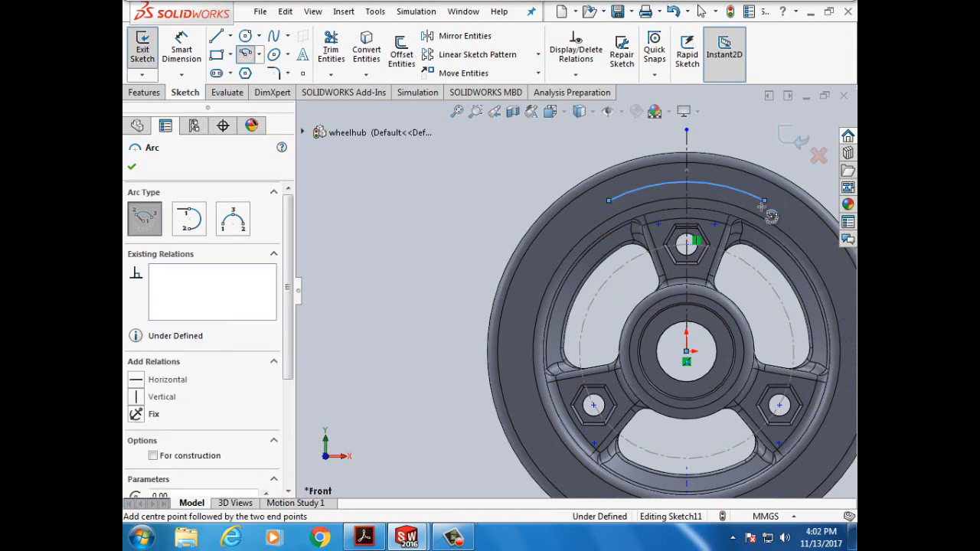
click(154, 457)
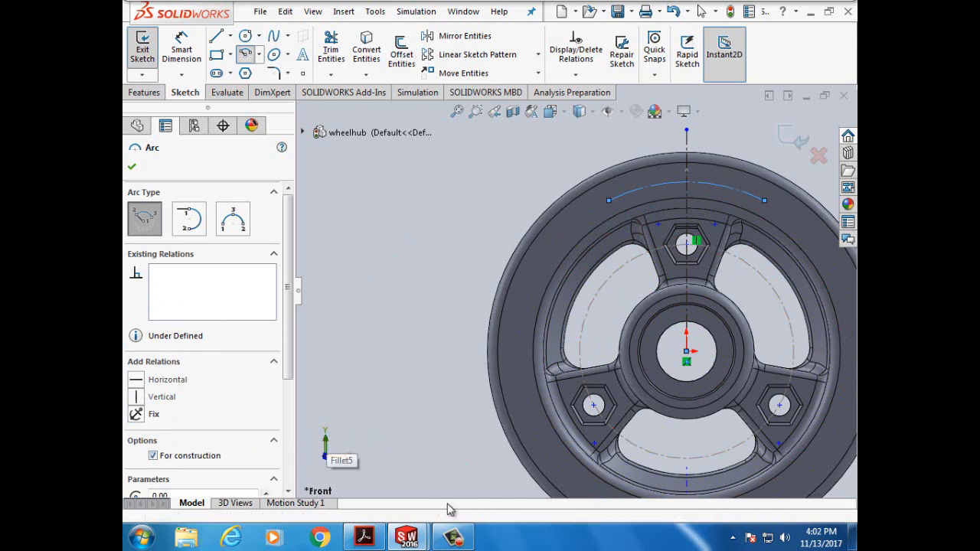
mouse_move(412, 542)
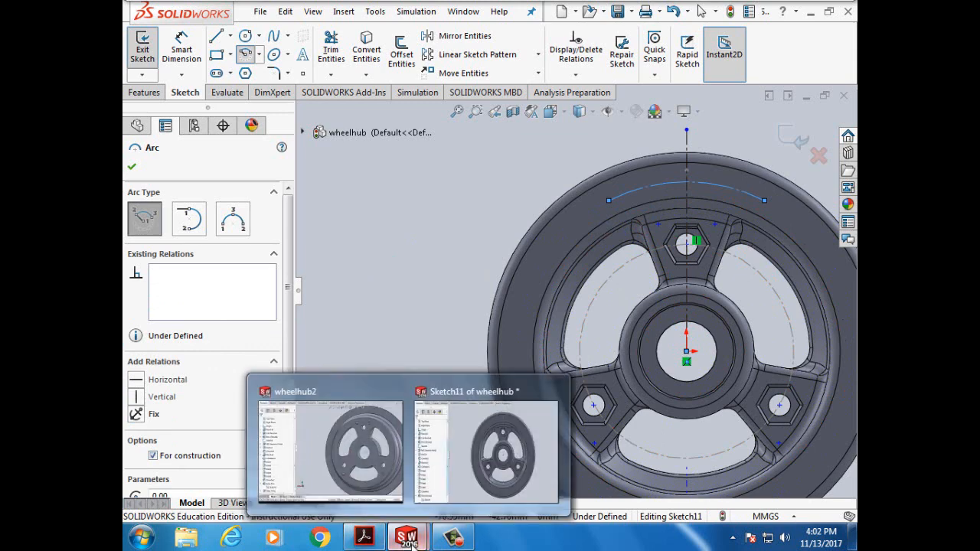
click(364, 538)
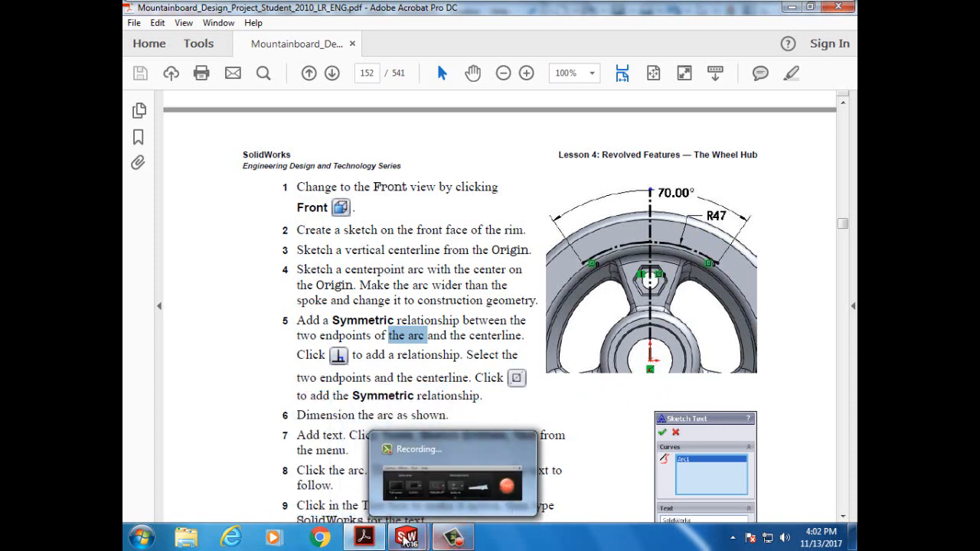
mouse_move(376, 541)
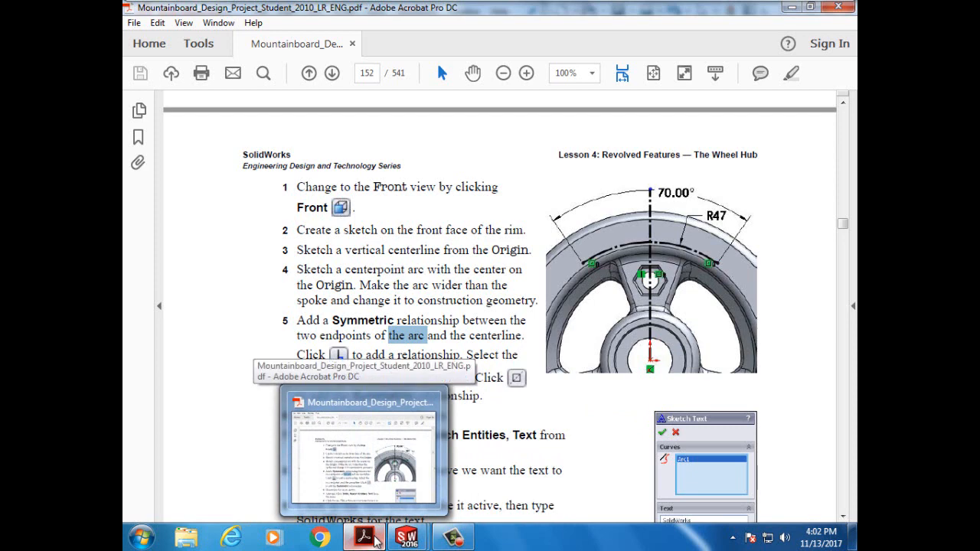
mouse_move(409, 539)
click(456, 485)
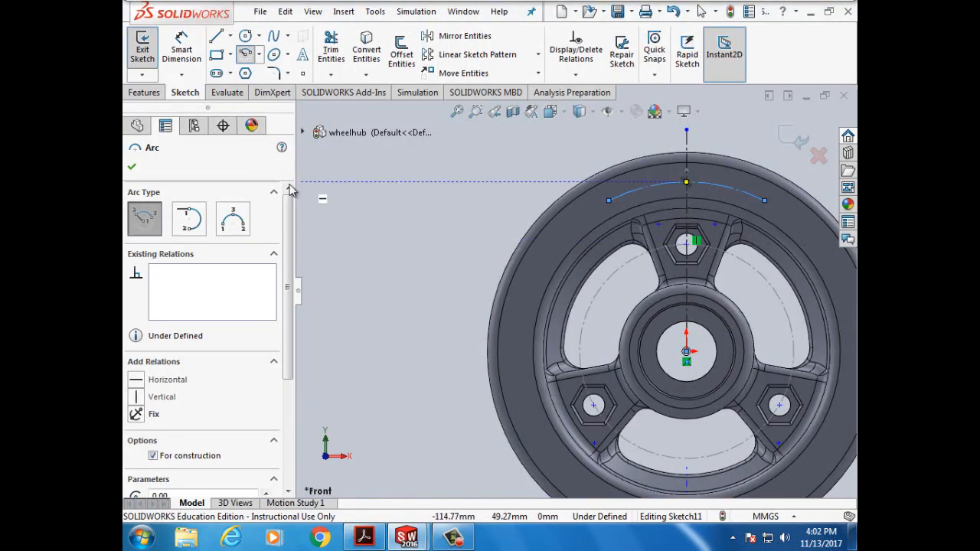
- Dimension the construction arc's radius to 47 mm
click(131, 169)
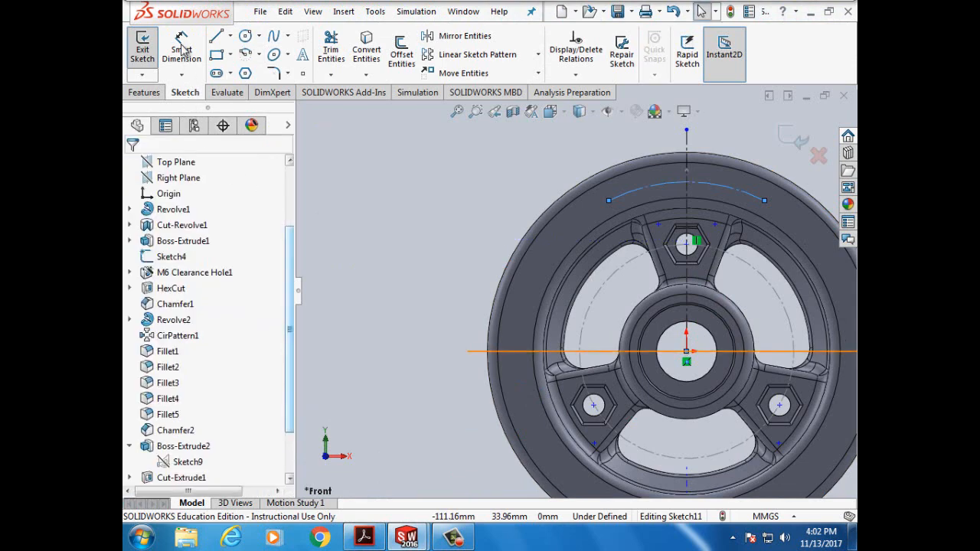
click(183, 49)
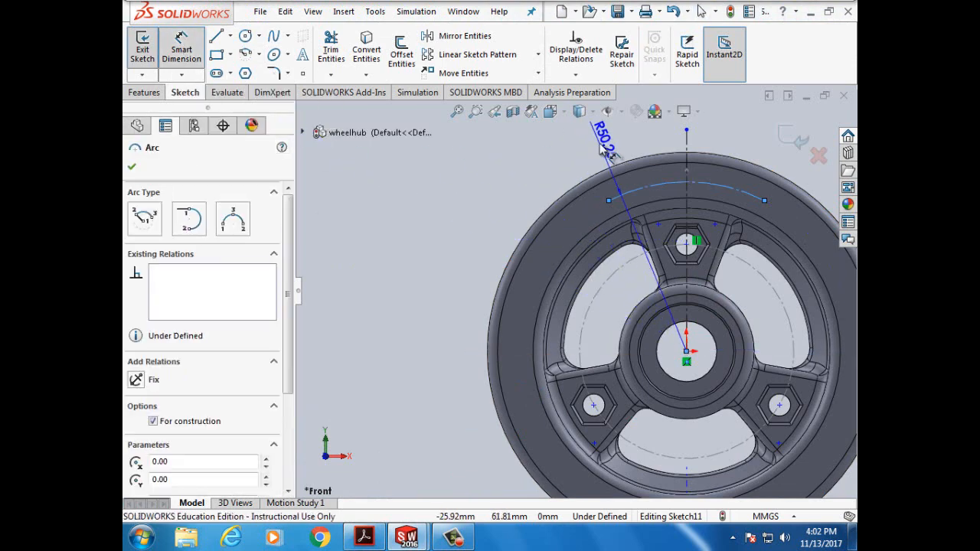
click(601, 149)
text(47)
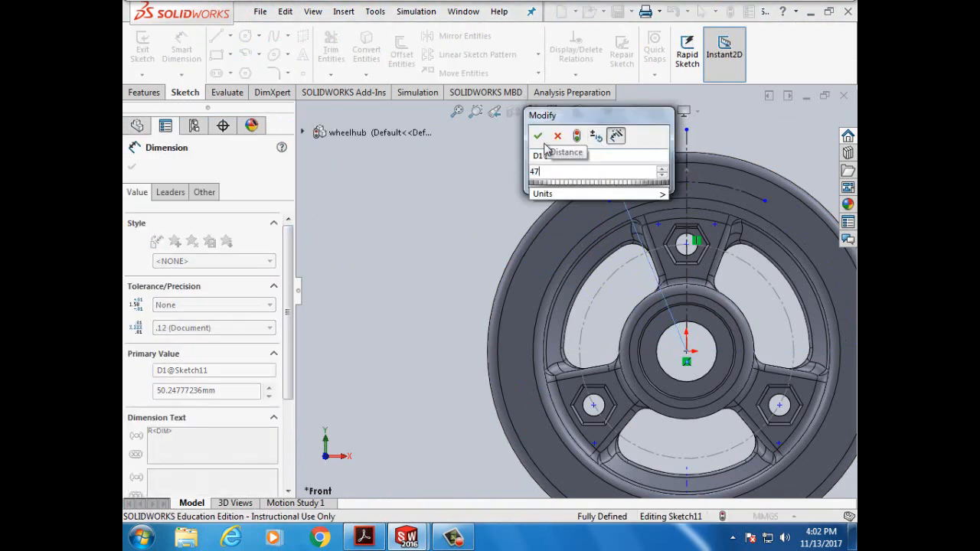
text(mm)
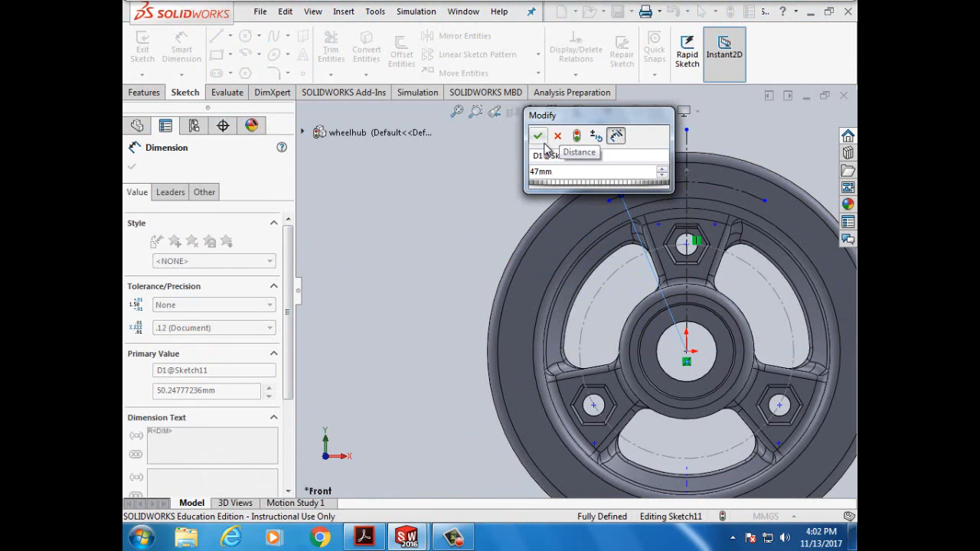
click(539, 138)
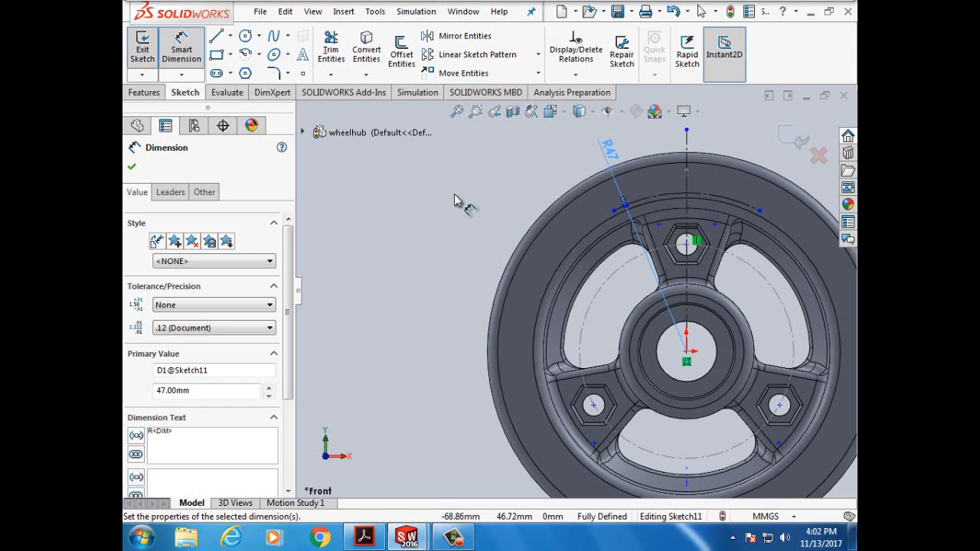
- Dimension the angle between the arc's endpoints to 70°
click(687, 354)
drag(615, 217, 762, 217)
click(761, 212)
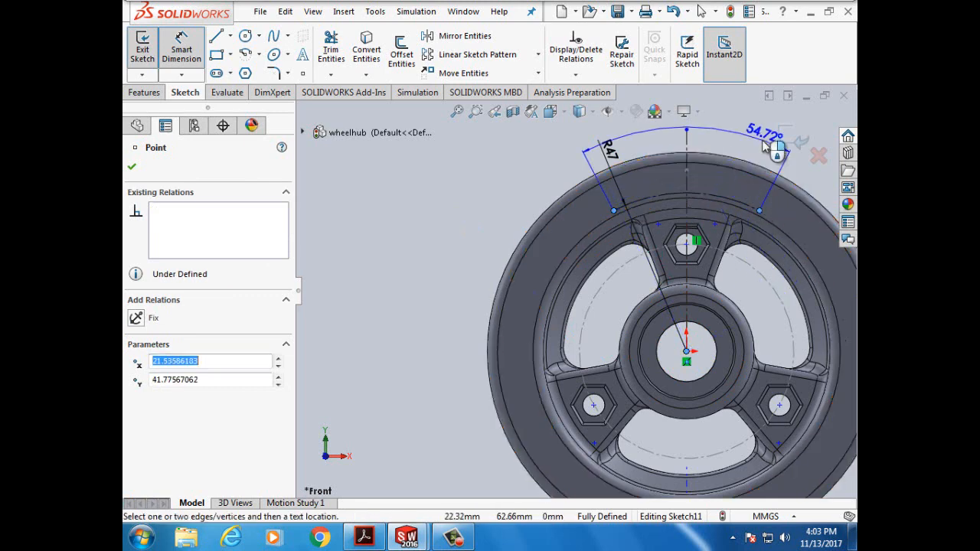
click(766, 146)
text(70)
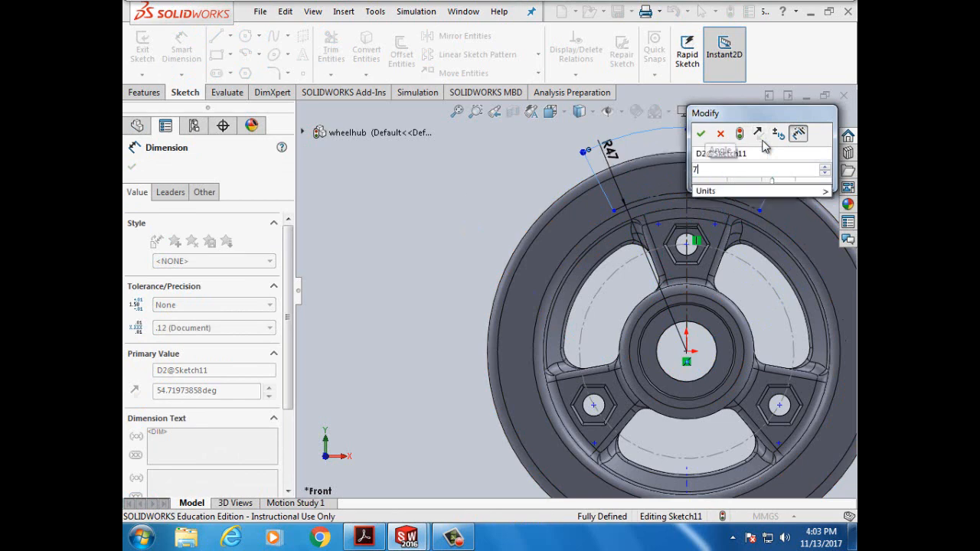
click(702, 136)
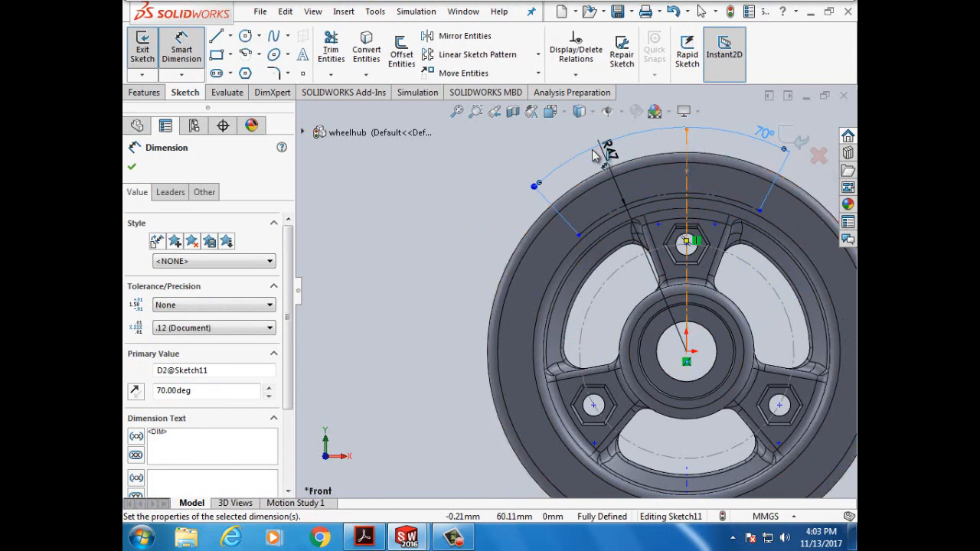
click(134, 168)
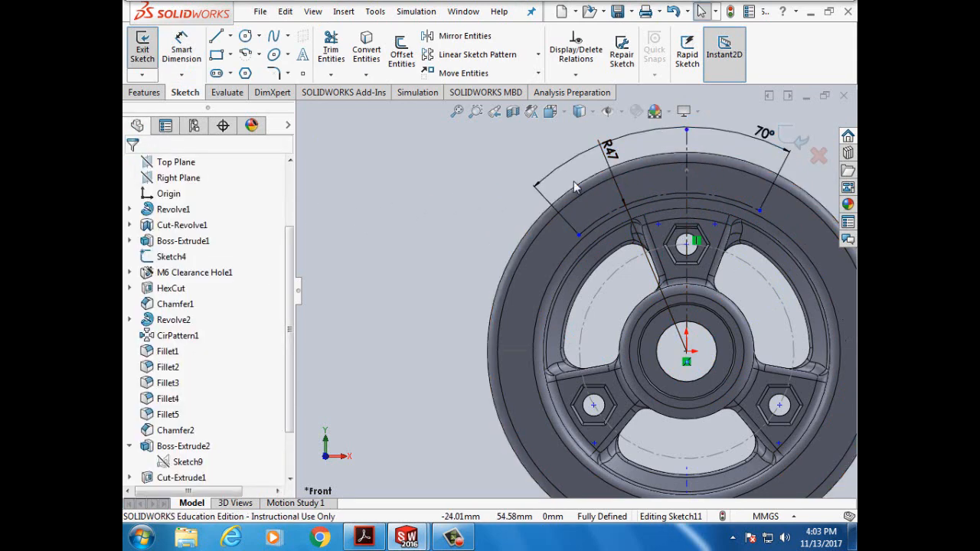
click(578, 76)
- In Add Relations, select the vertical centerline, removing Arc1 from the selection
click(593, 108)
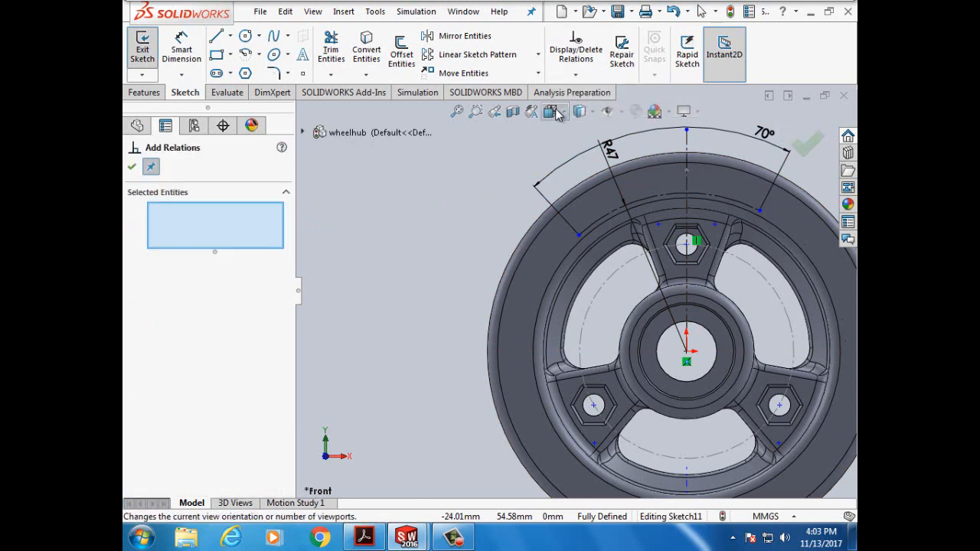
click(688, 193)
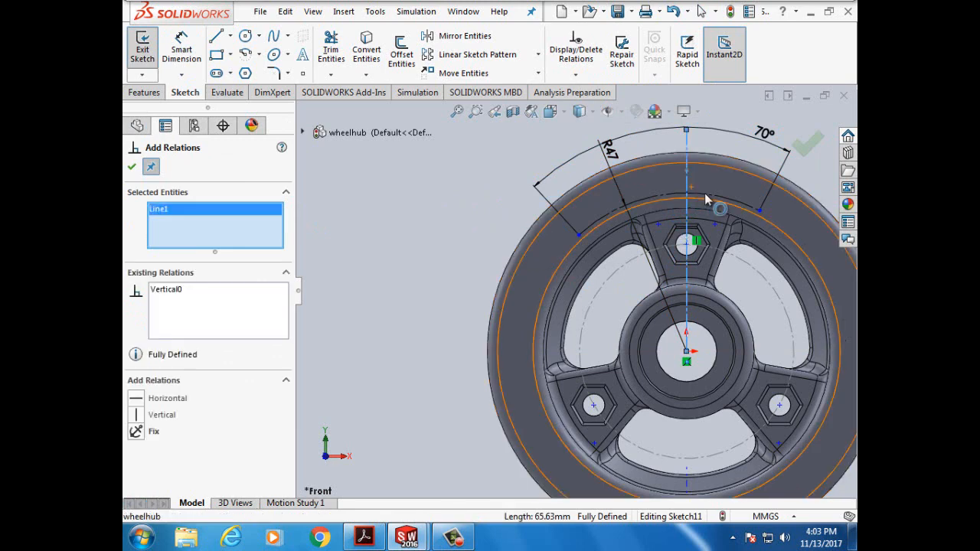
scroll(705, 200, down, 1)
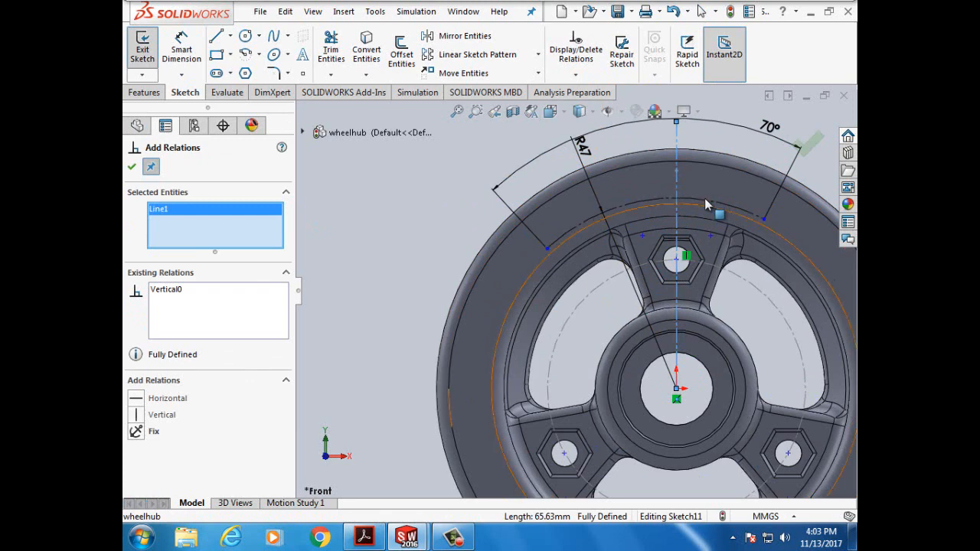
click(706, 204)
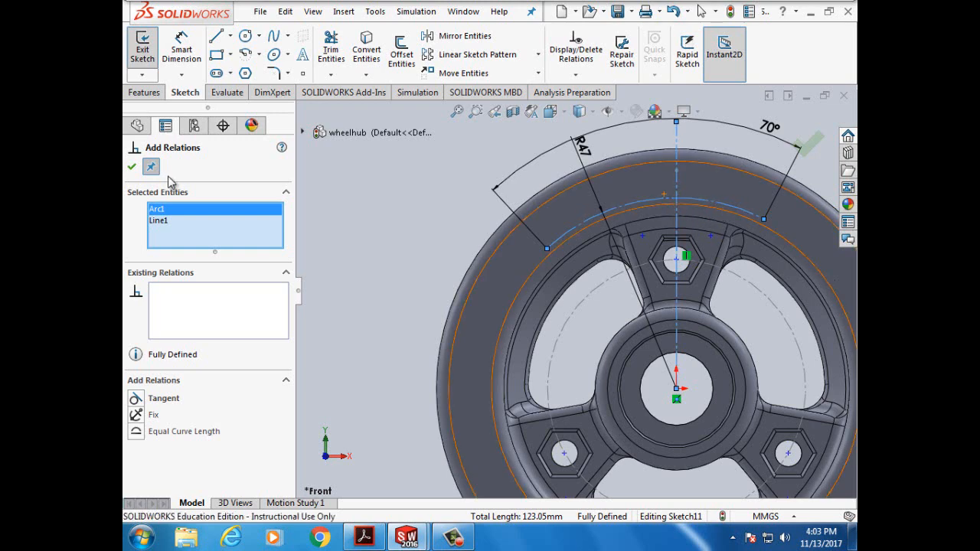
right_click(159, 214)
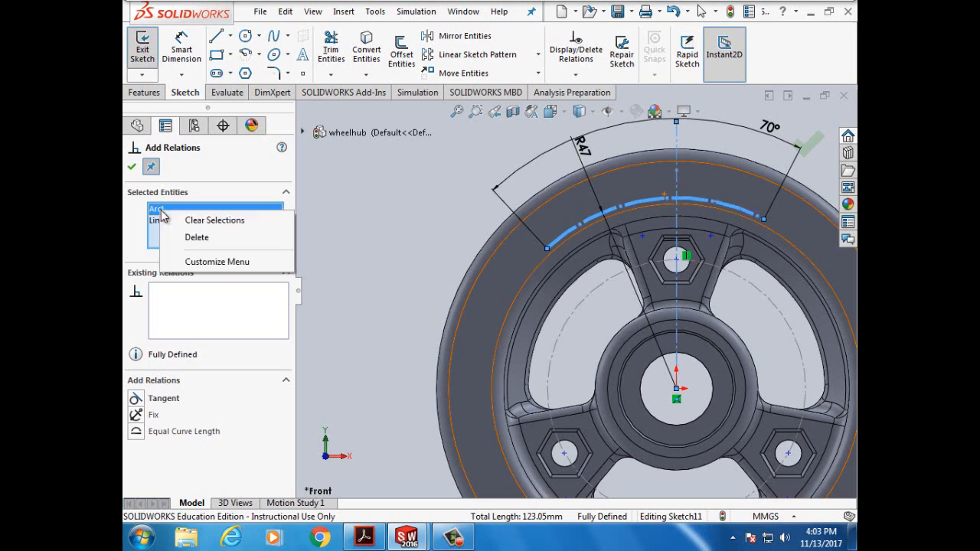
click(191, 238)
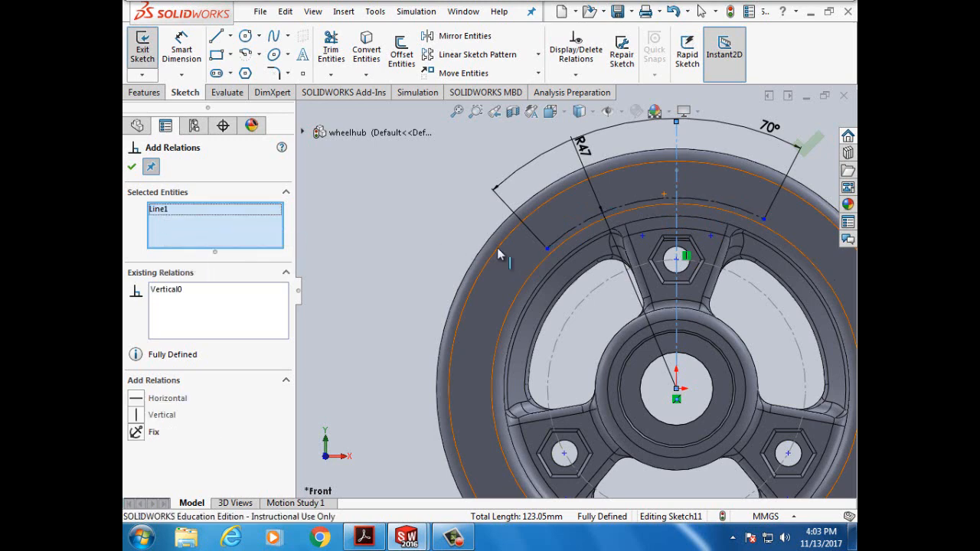
click(652, 202)
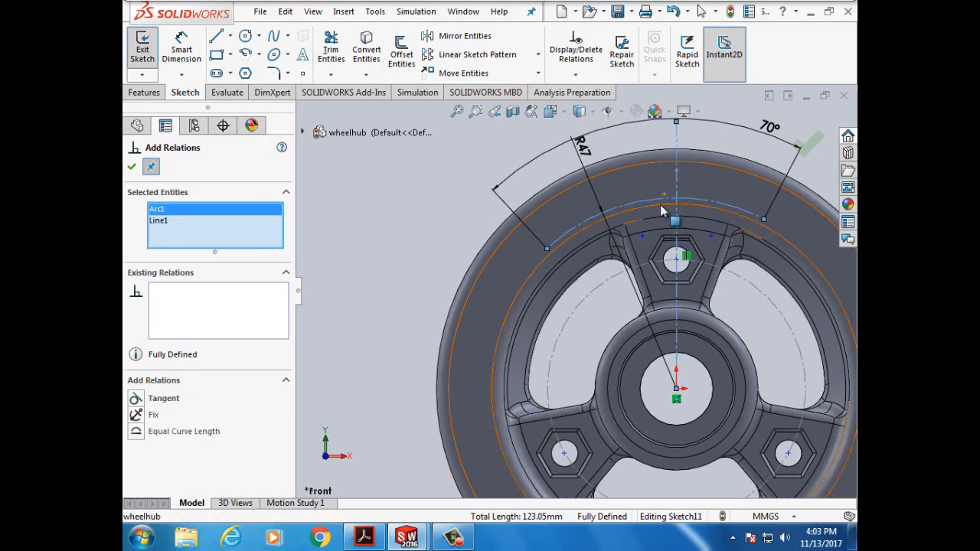
right_click(163, 214)
click(197, 237)
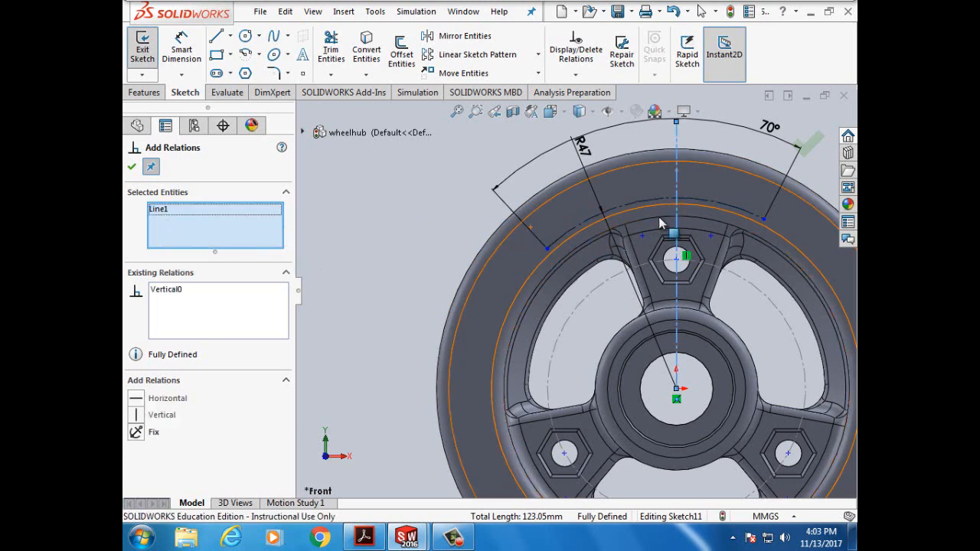
- Make the centerline's top end the arc's midpoint with a Midpoint relation
scroll(635, 196, down, 3)
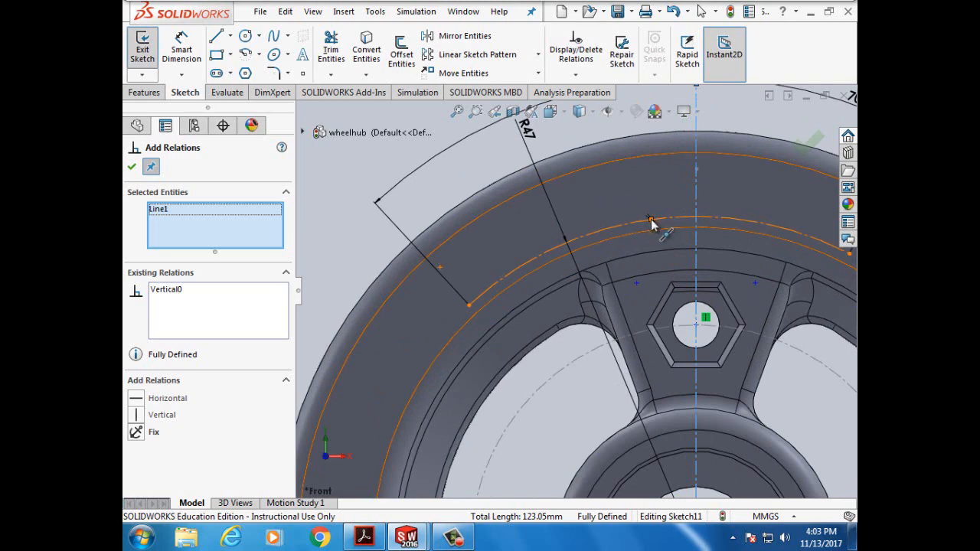
click(650, 222)
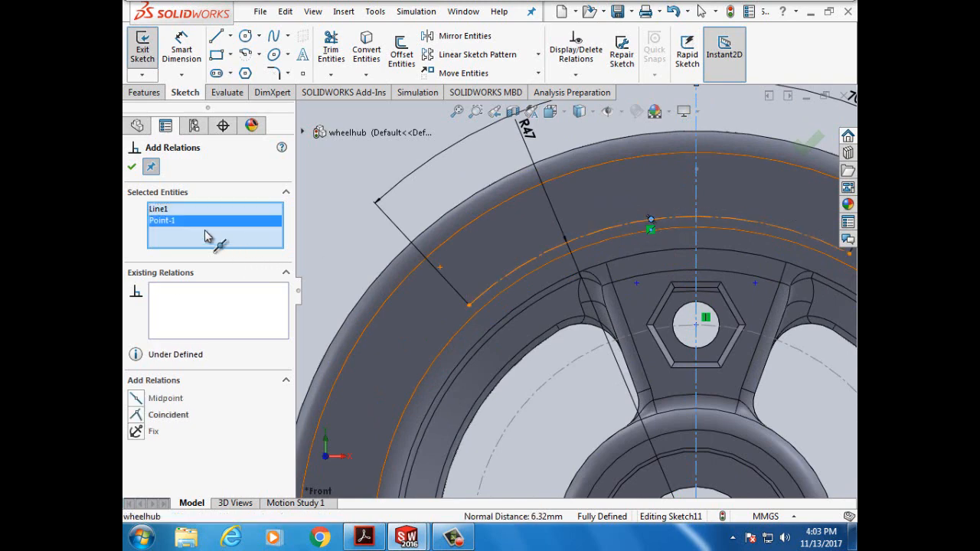
click(138, 401)
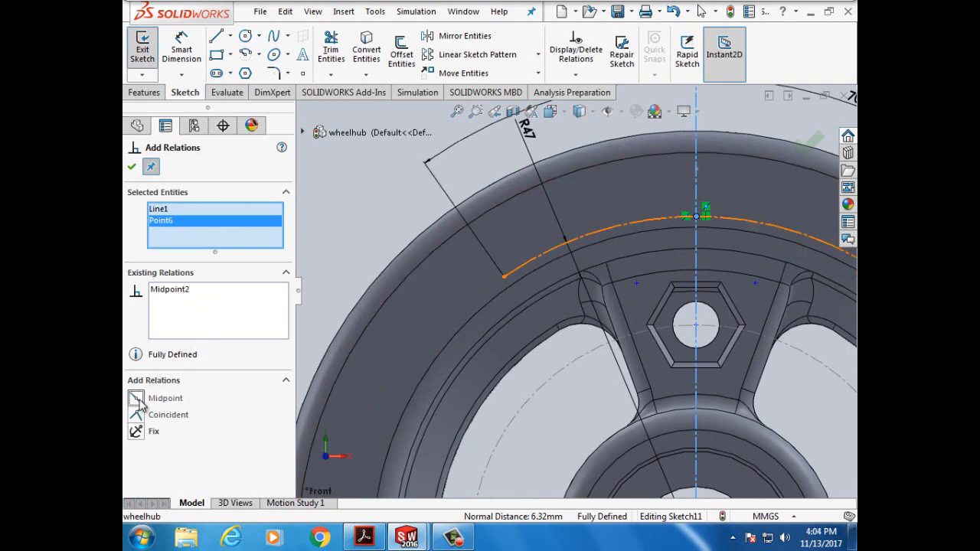
click(132, 167)
scroll(344, 171, up, 3)
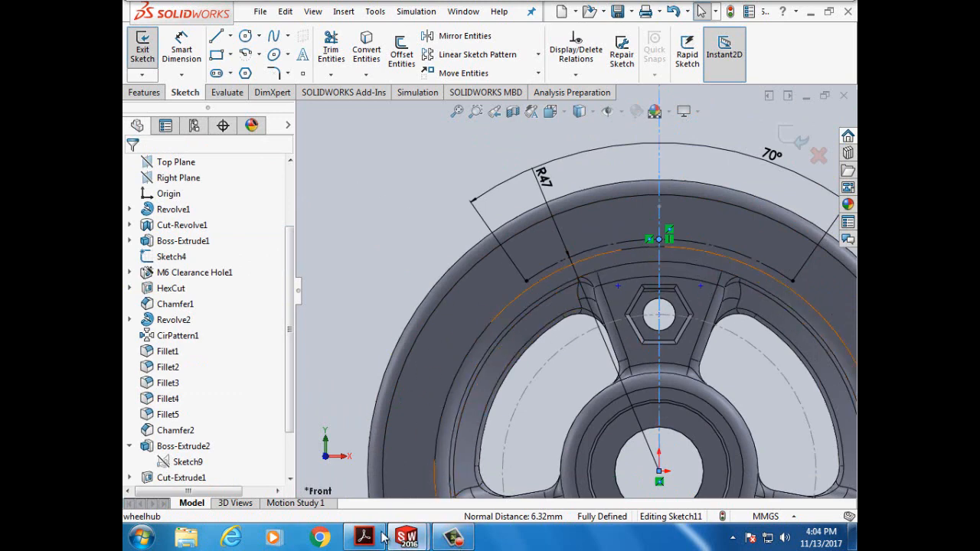
- Scroll the tutorial PDF to page 152's steps 7–12 on arc text and font
mouse_move(371, 538)
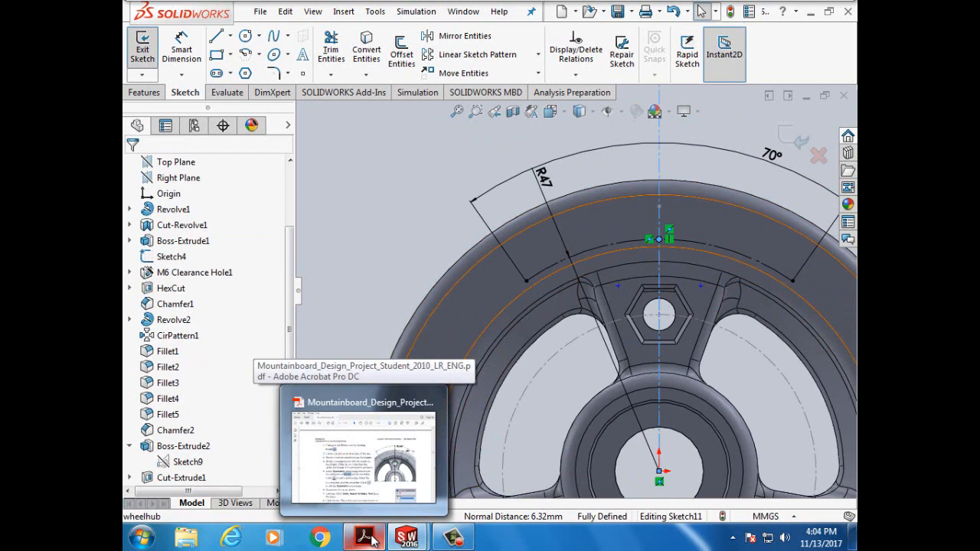
click(371, 538)
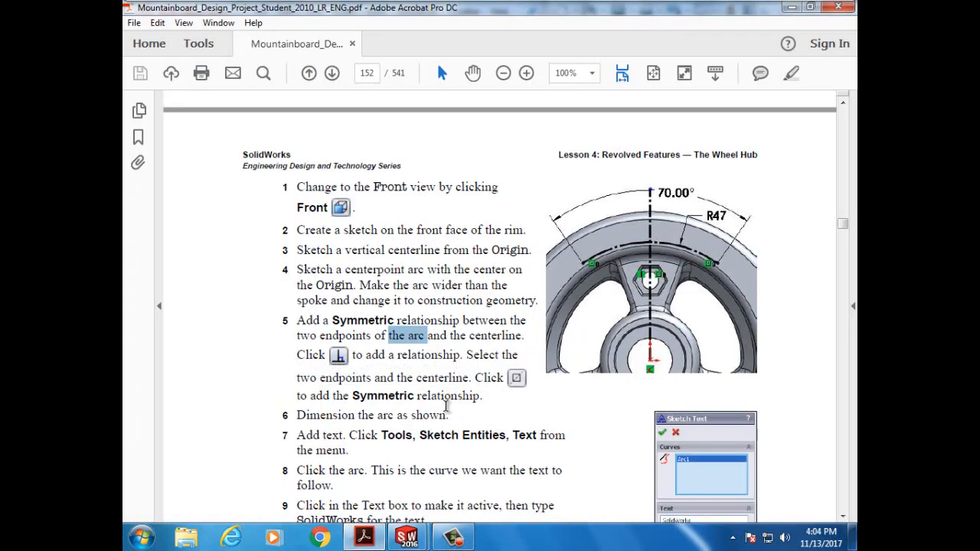
scroll(368, 396, down, 3)
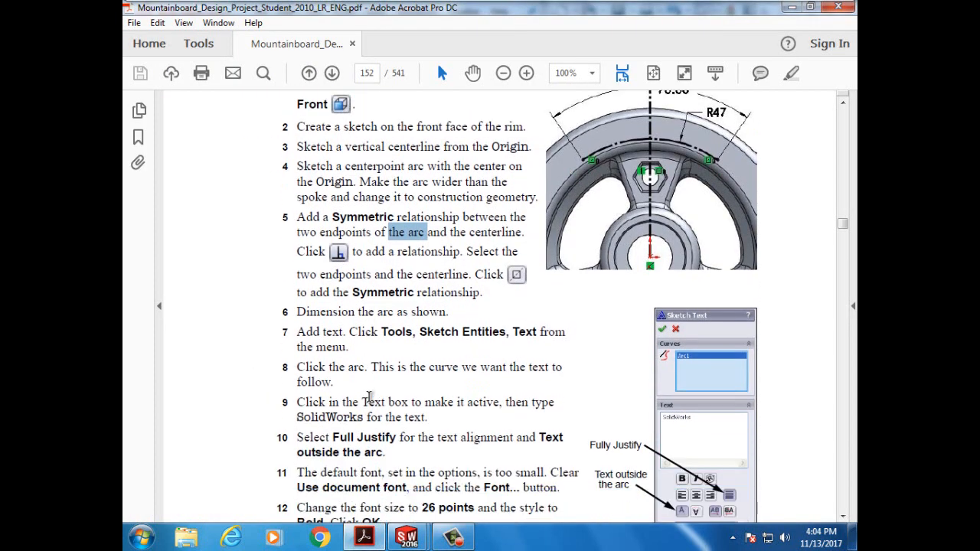
scroll(497, 353, down, 1)
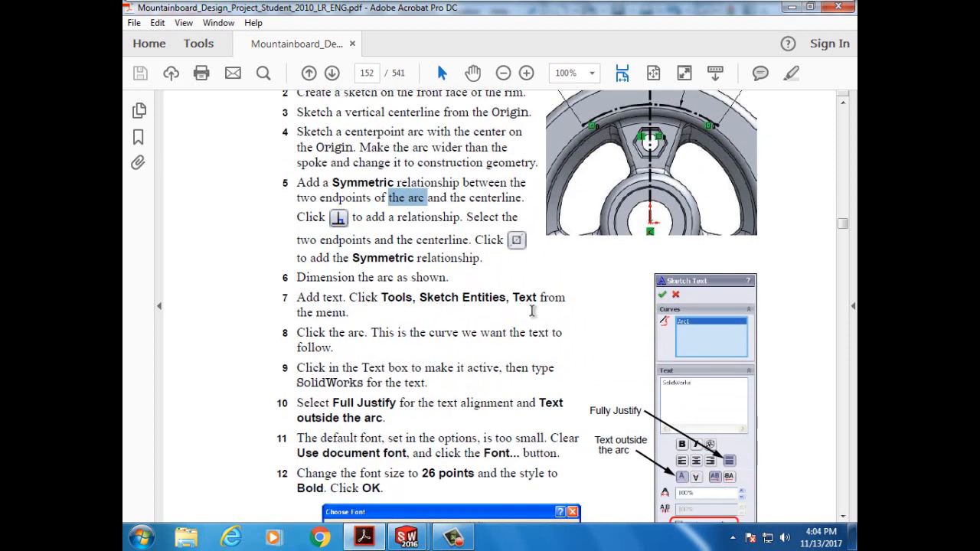
scroll(532, 310, down, 1)
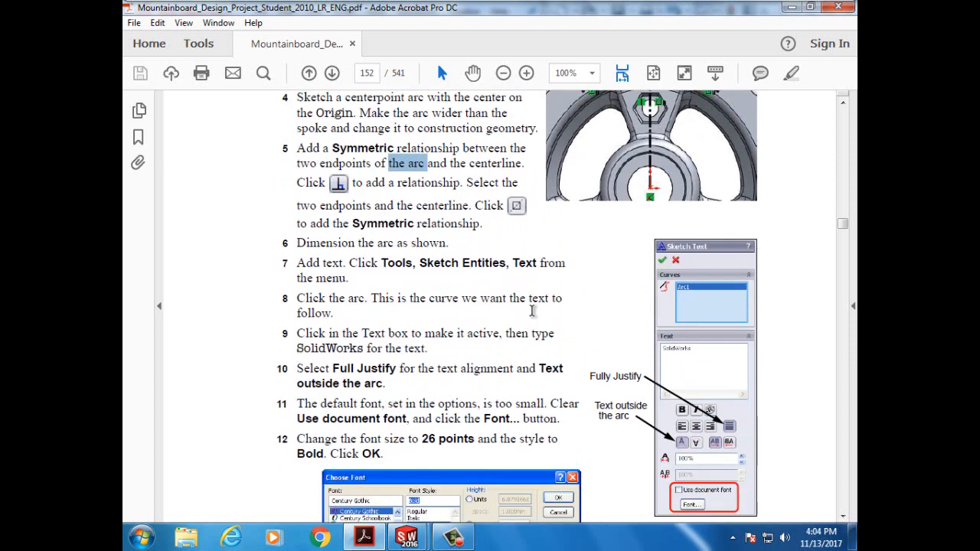
scroll(533, 310, down, 1)
scroll(497, 291, down, 1)
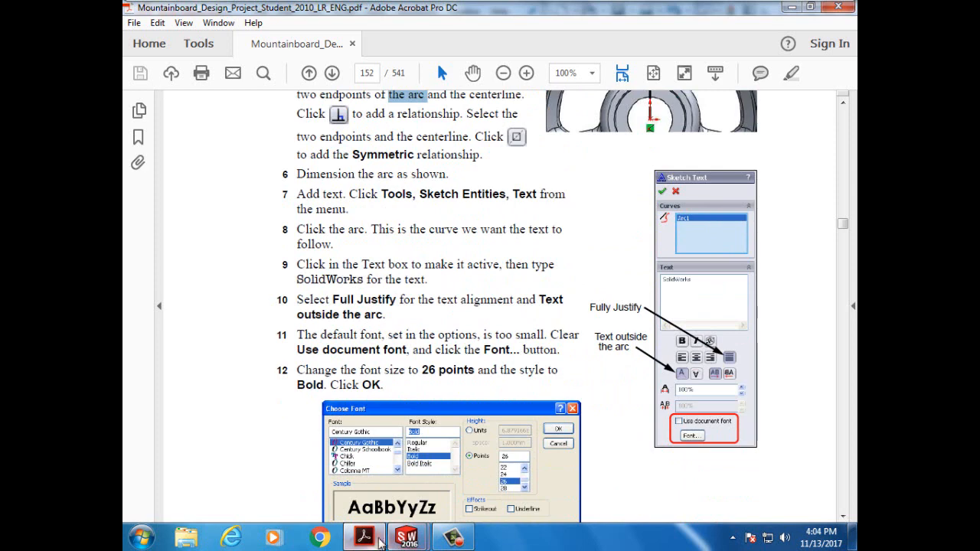
mouse_move(410, 541)
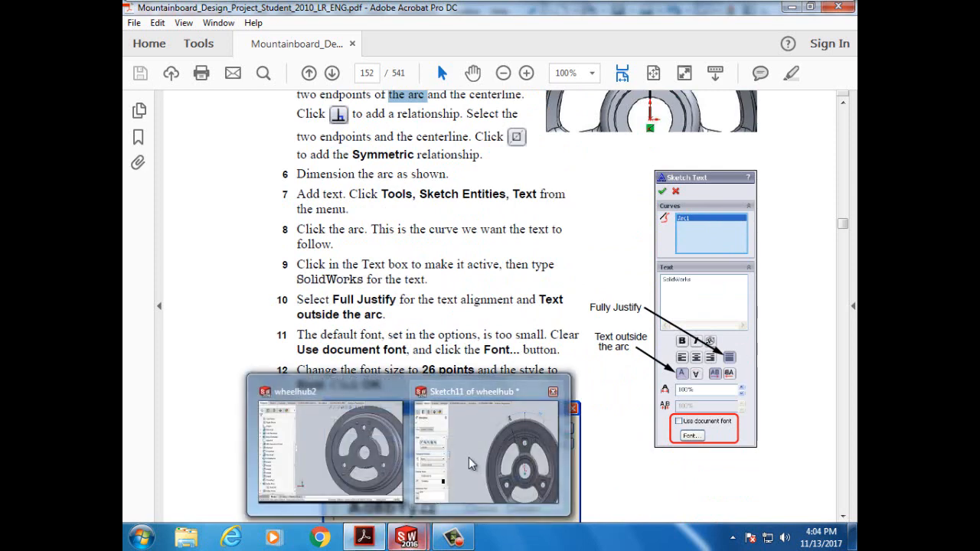
click(471, 463)
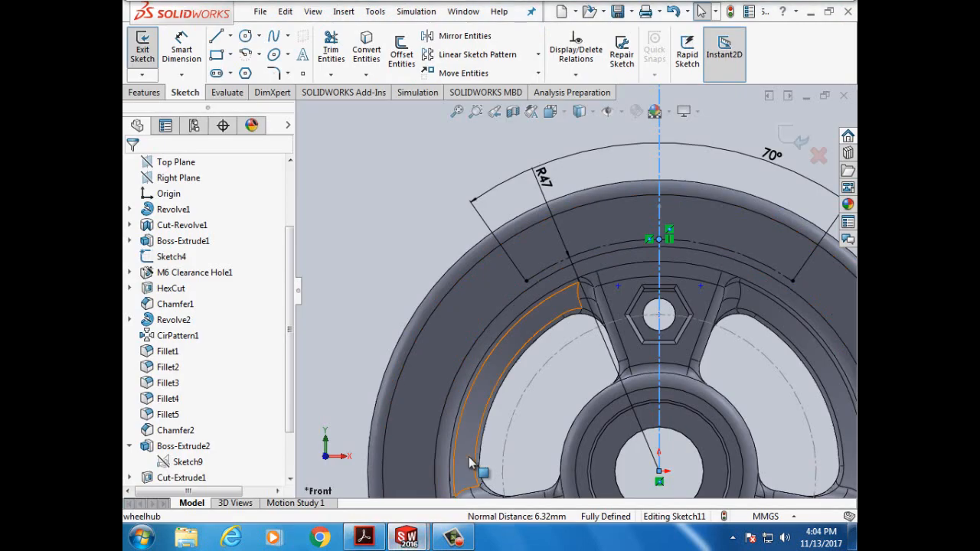
click(304, 61)
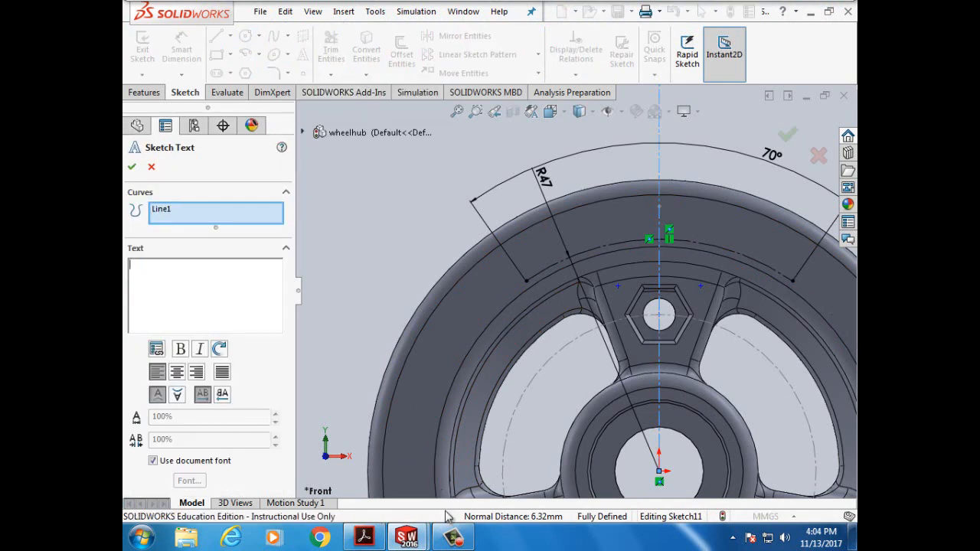
mouse_move(407, 538)
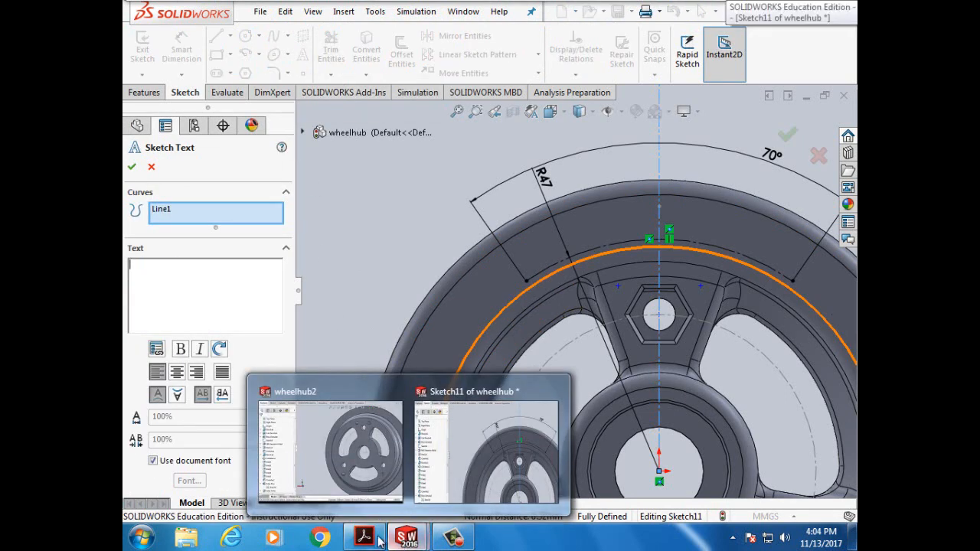
click(363, 538)
click(364, 539)
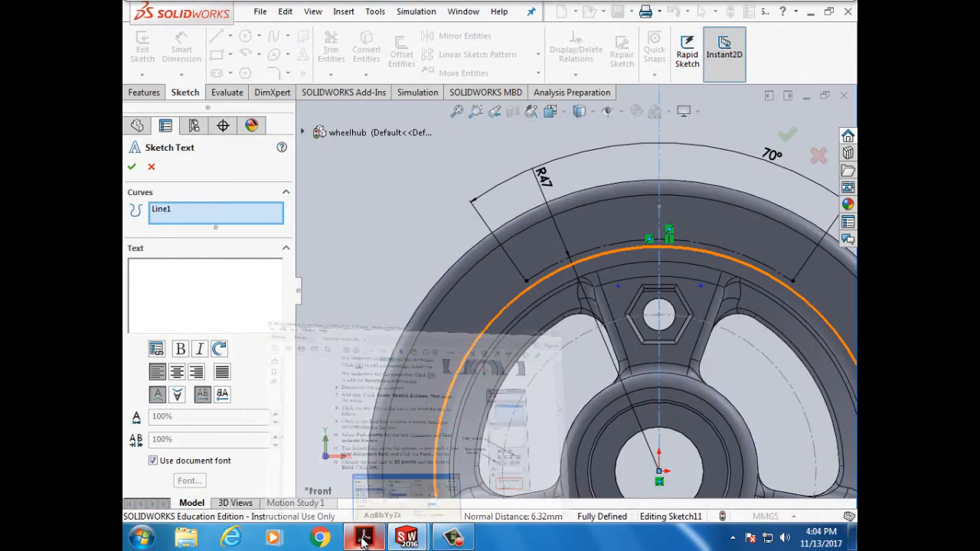
click(363, 539)
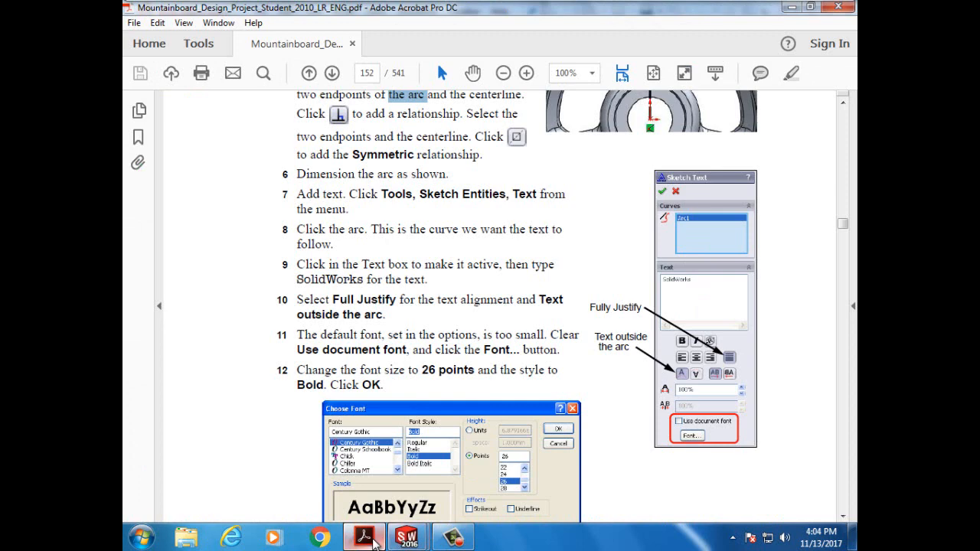
click(366, 539)
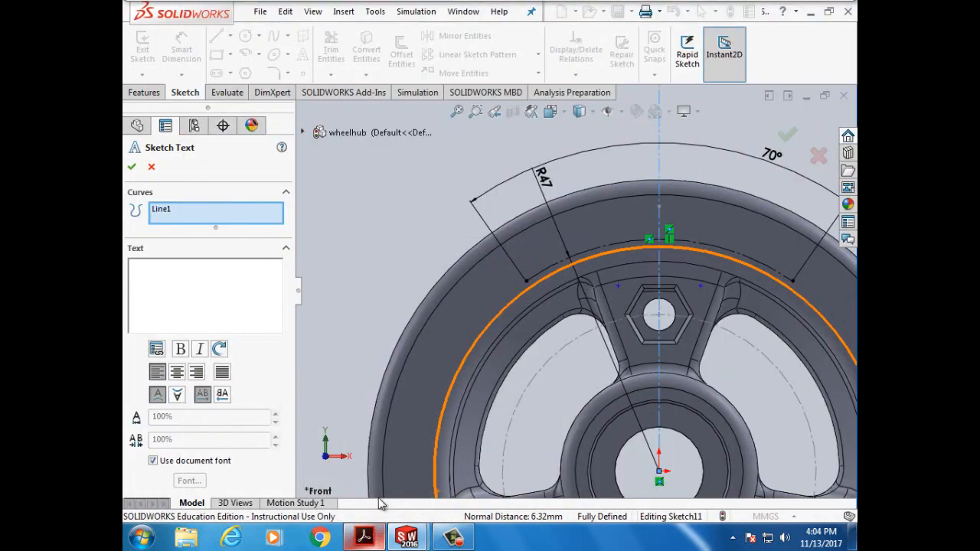
click(210, 216)
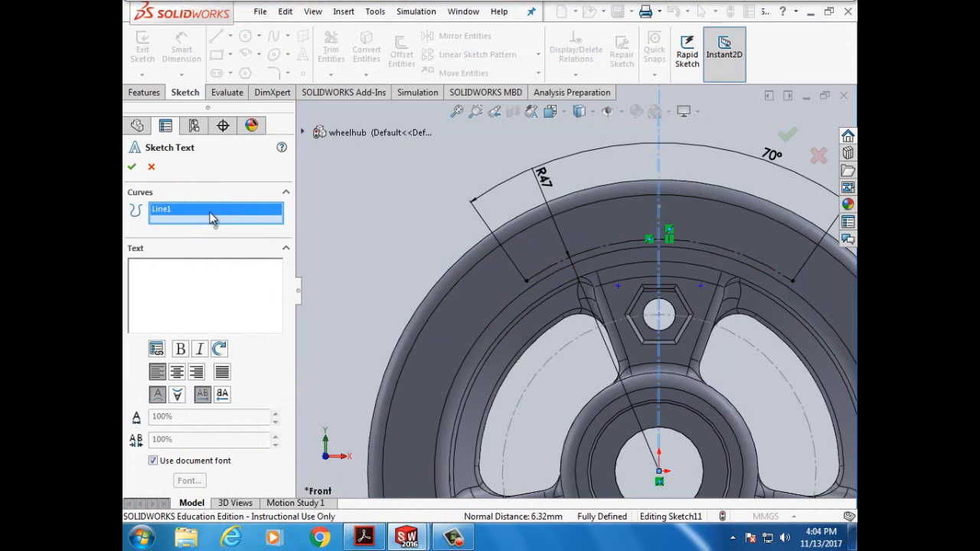
click(551, 269)
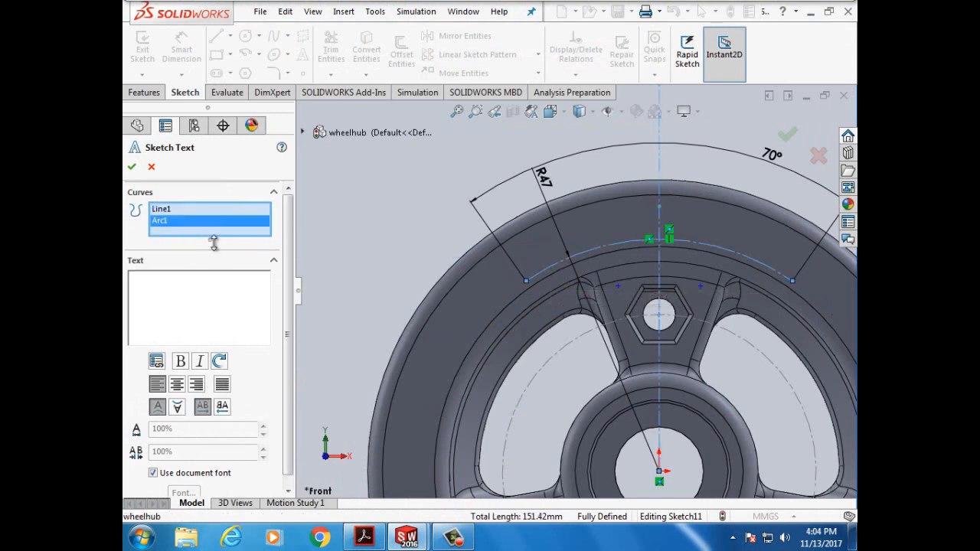
click(168, 210)
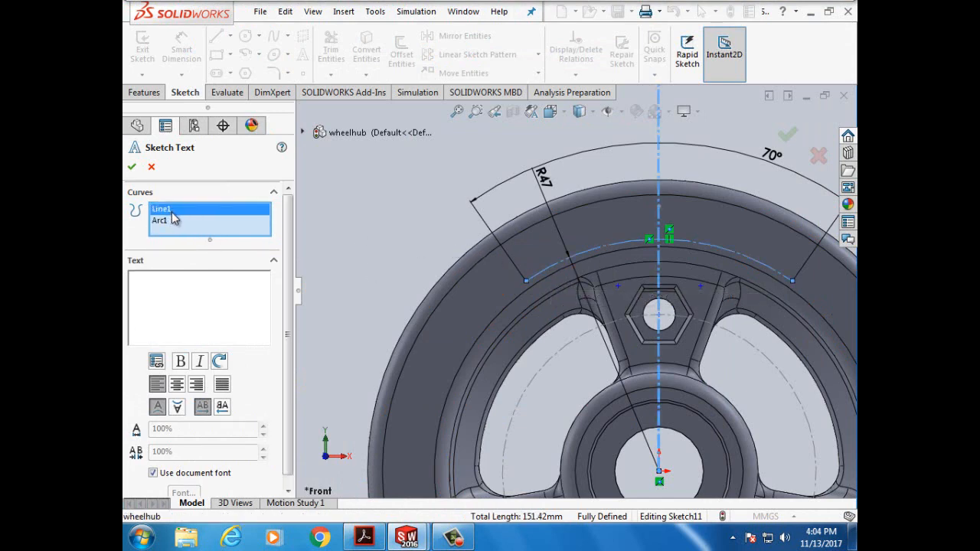
right_click(170, 216)
click(173, 219)
right_click(173, 218)
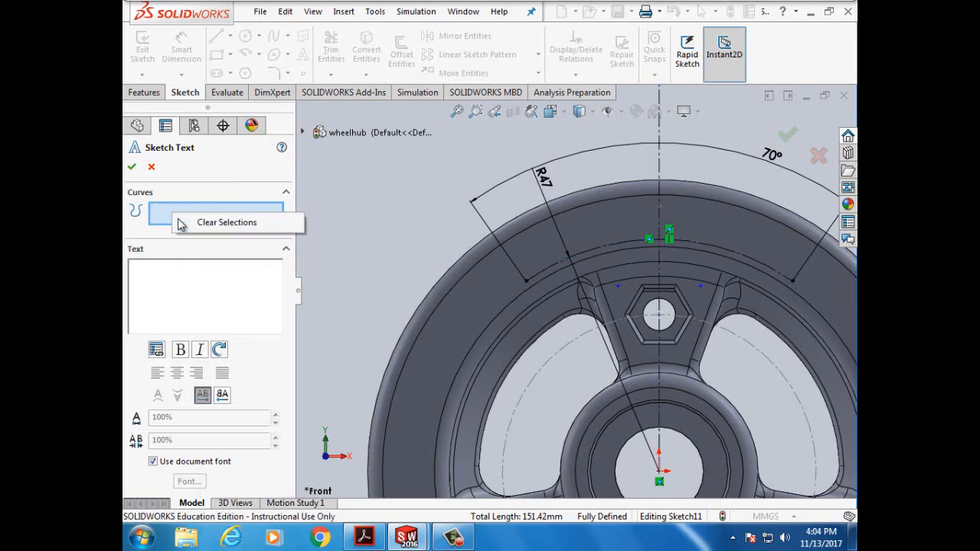
click(540, 273)
click(541, 274)
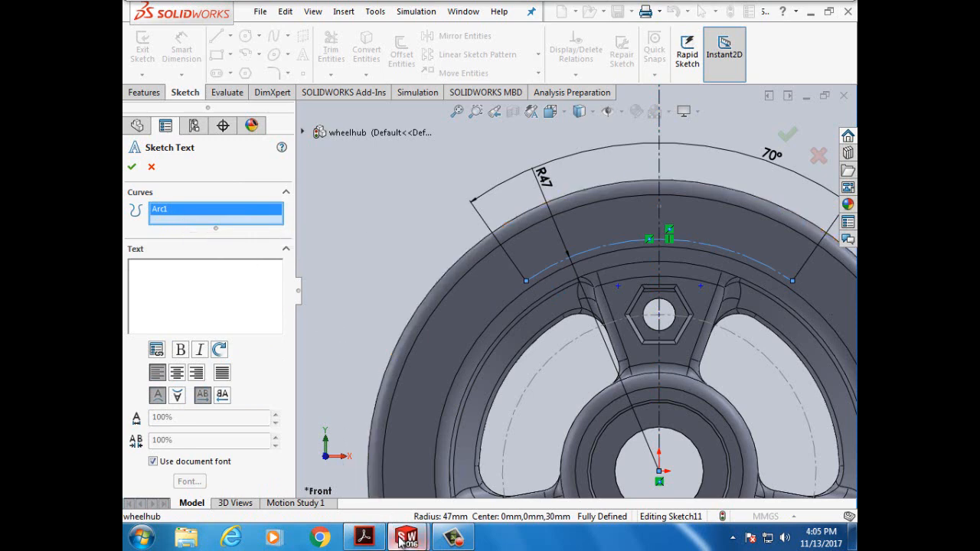
mouse_move(402, 542)
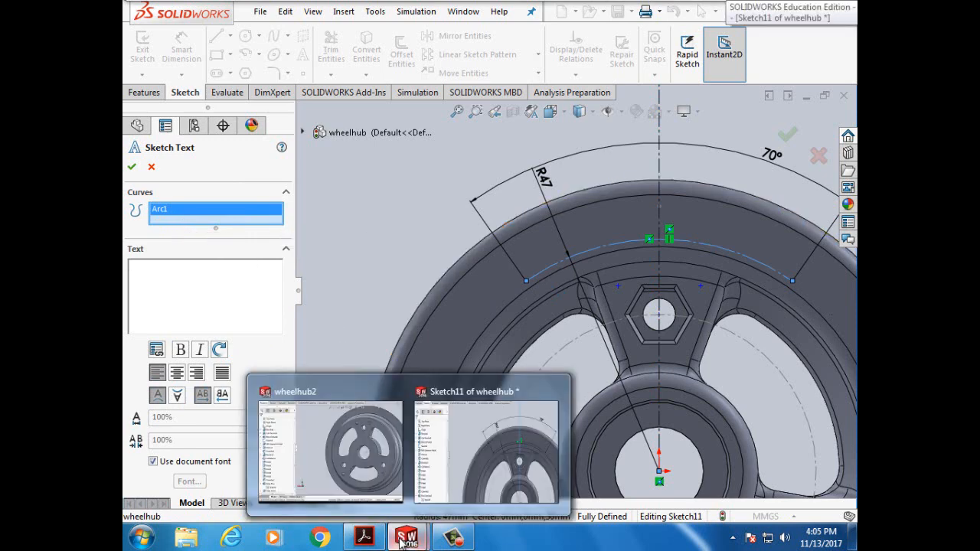
click(364, 538)
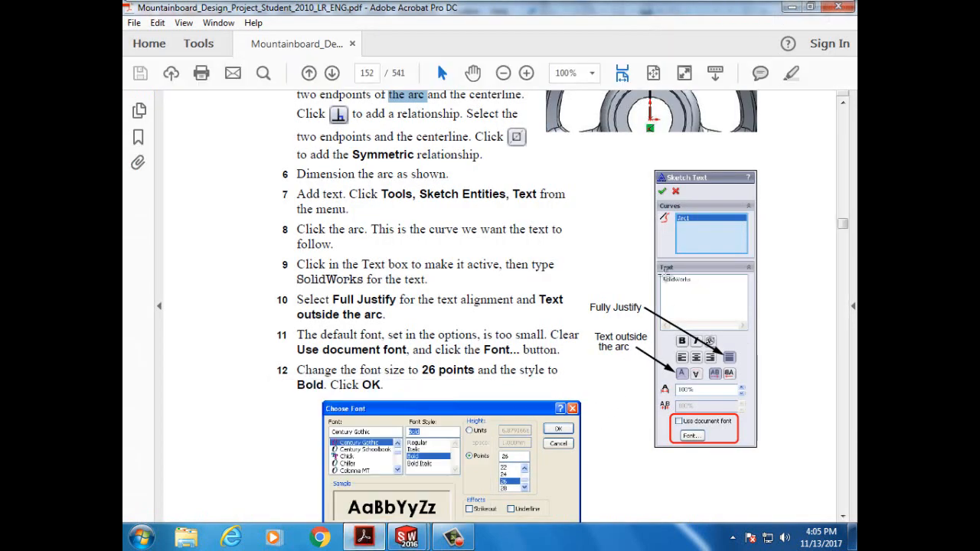
mouse_move(371, 541)
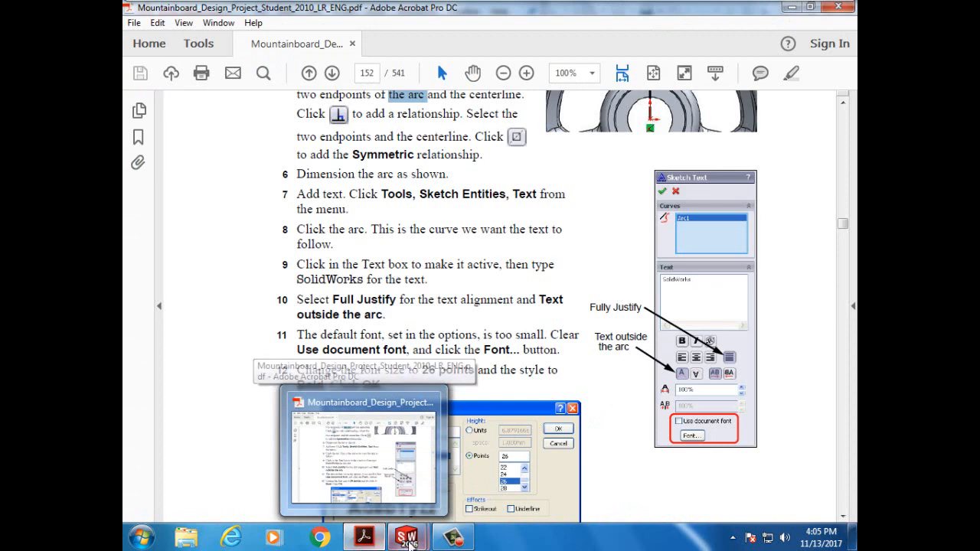
- Enter the person's full name as the sketch text along Arc1
mouse_move(407, 537)
click(460, 452)
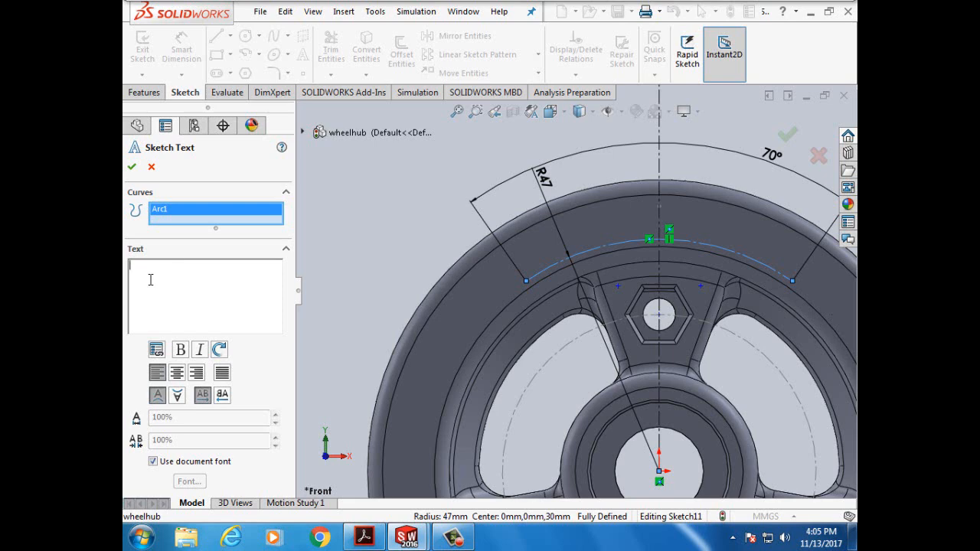
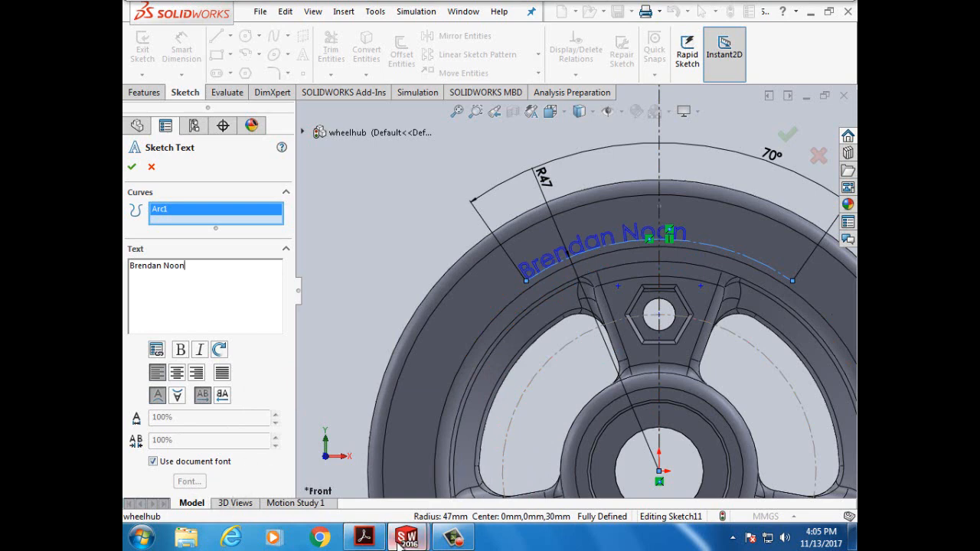
click(366, 541)
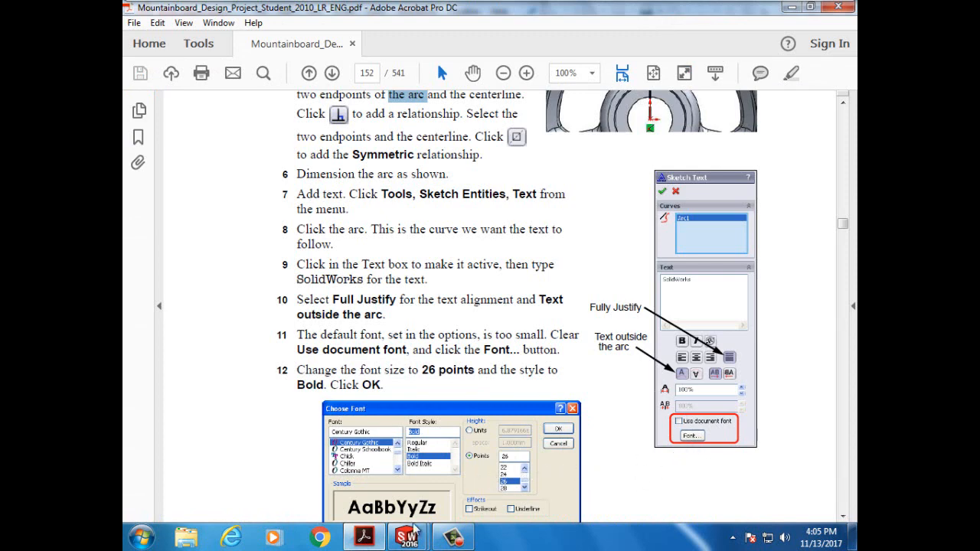
- Full-justify the upright name text along Arc1 and turn off Use document font
mouse_move(365, 539)
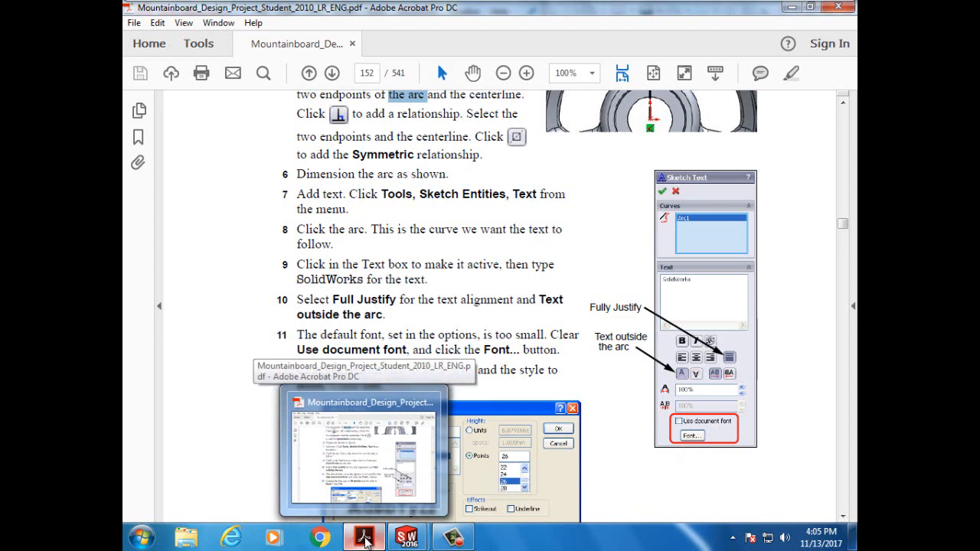
mouse_move(407, 539)
click(464, 437)
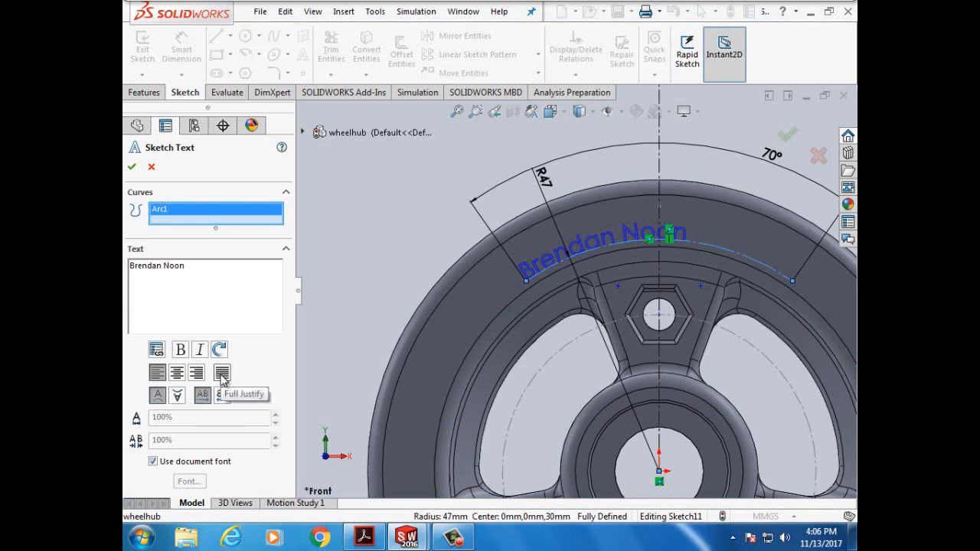
click(222, 375)
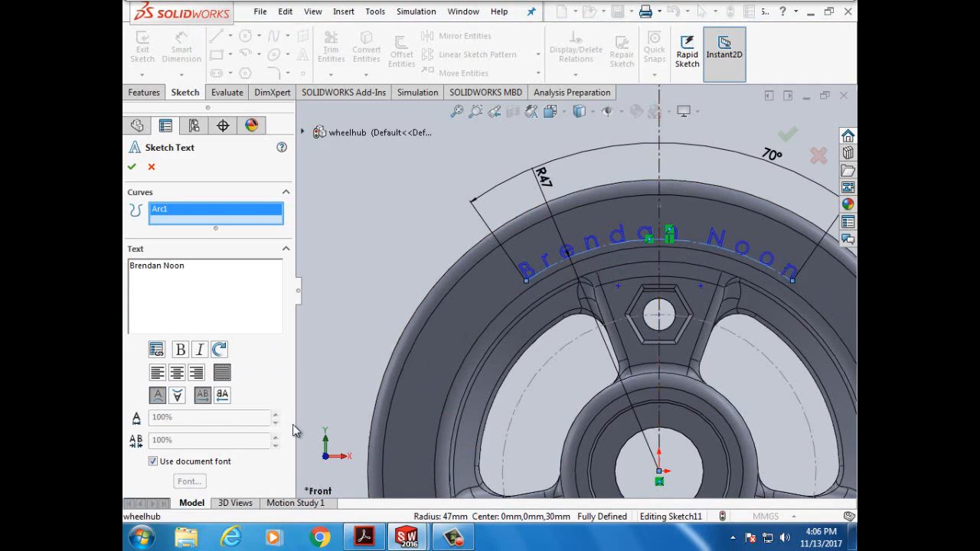
click(179, 396)
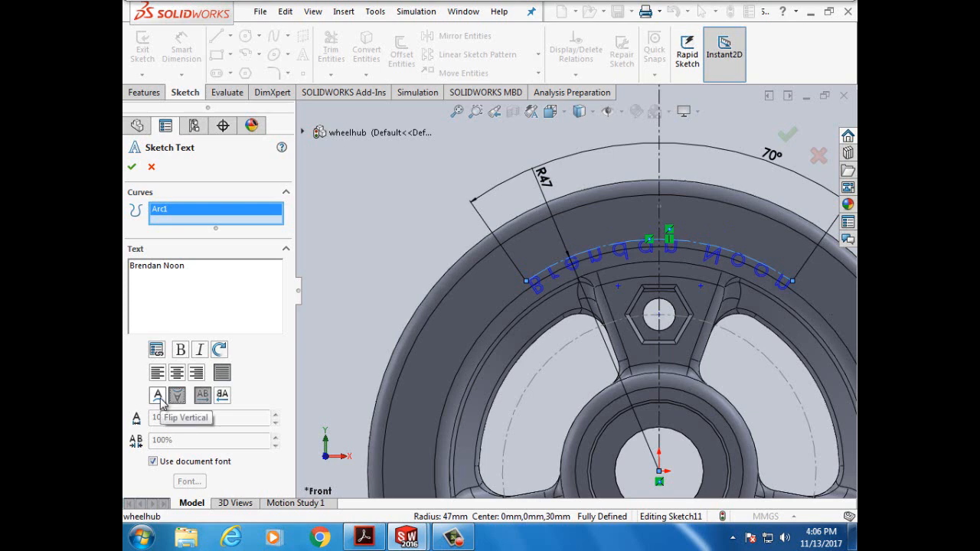
click(160, 401)
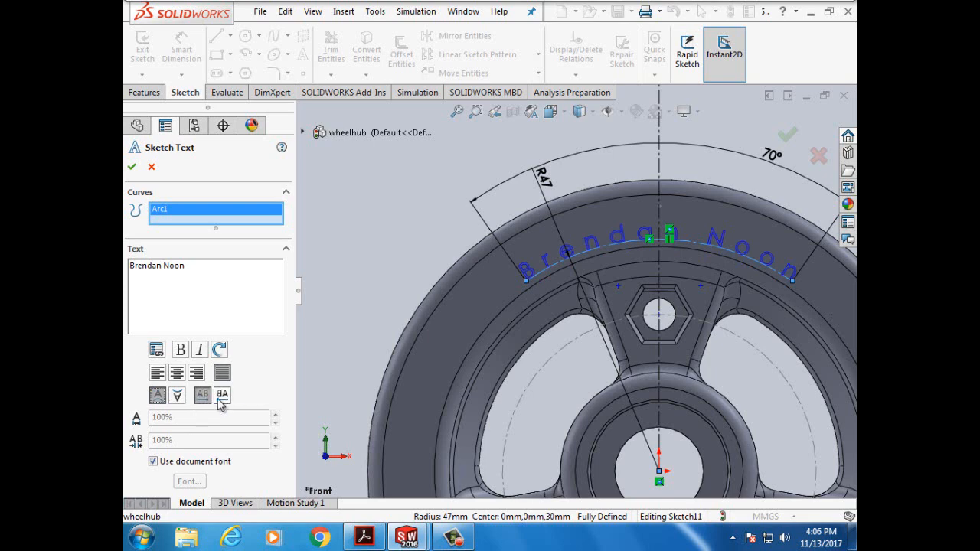
click(177, 374)
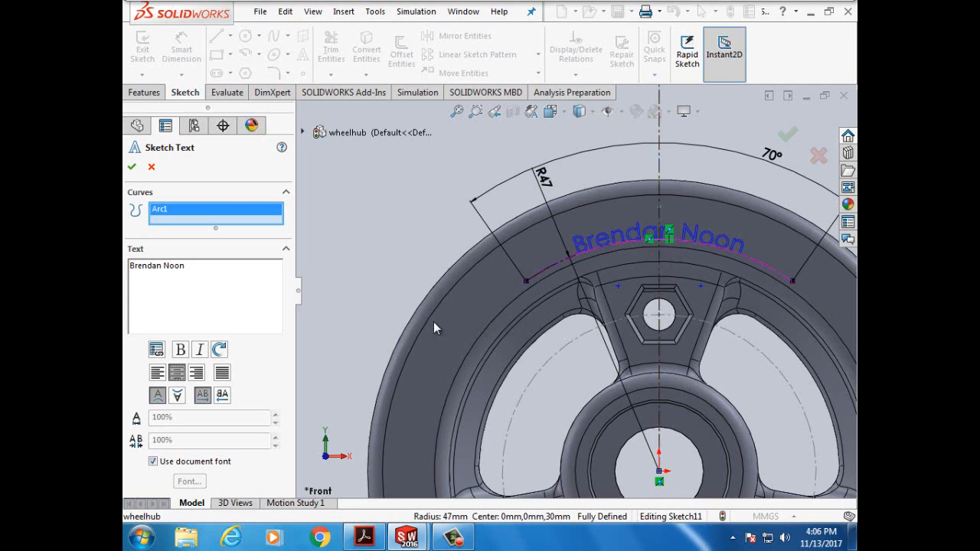
click(222, 374)
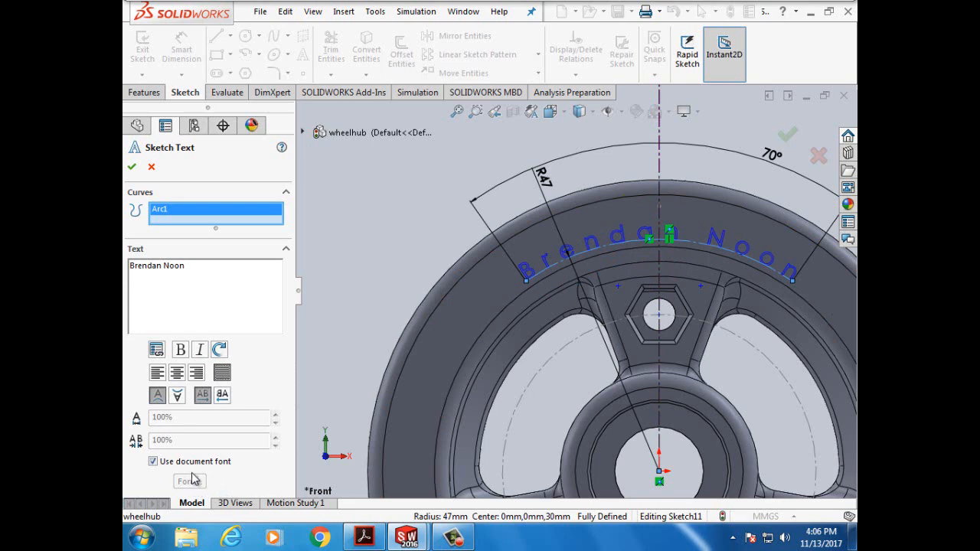
click(154, 461)
- Choose the Cooper font in Black style for the arc text
click(188, 482)
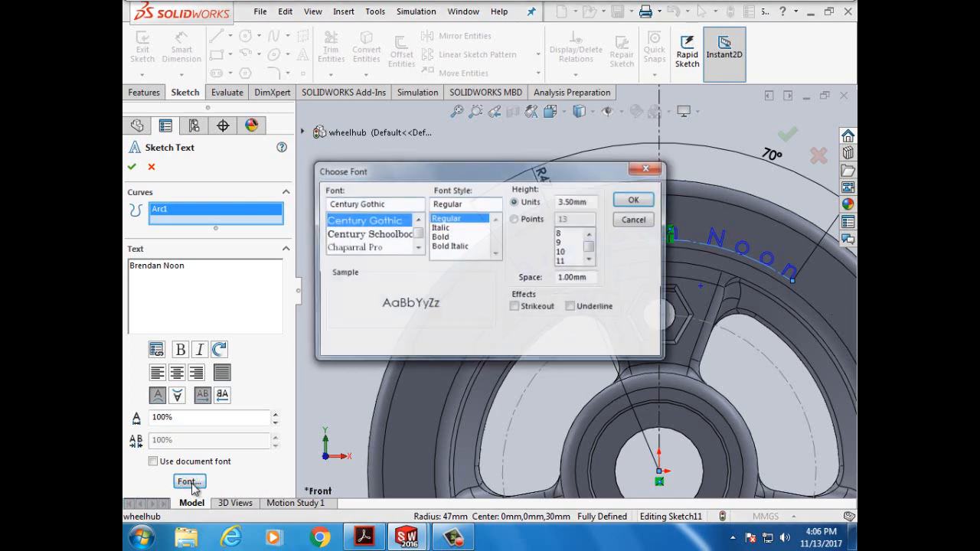
click(381, 235)
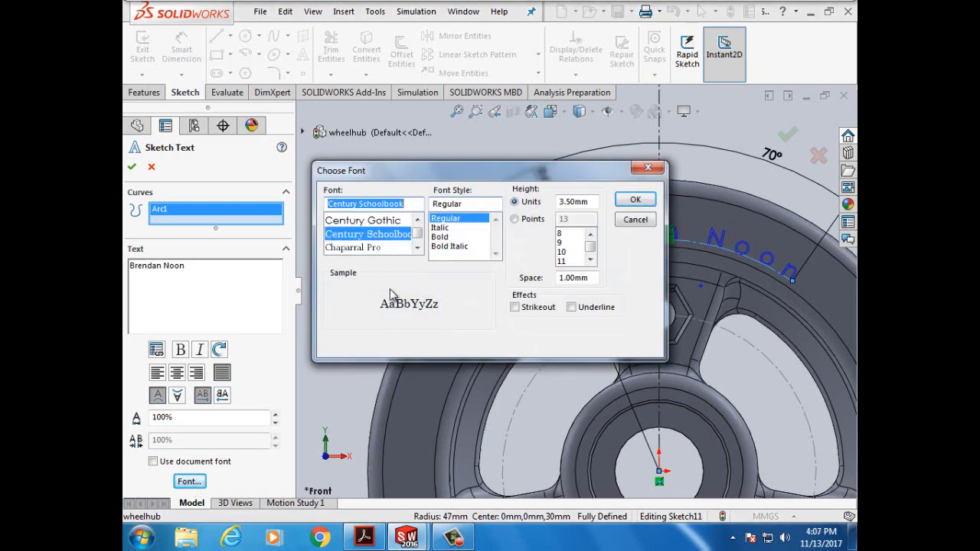
click(418, 248)
click(417, 249)
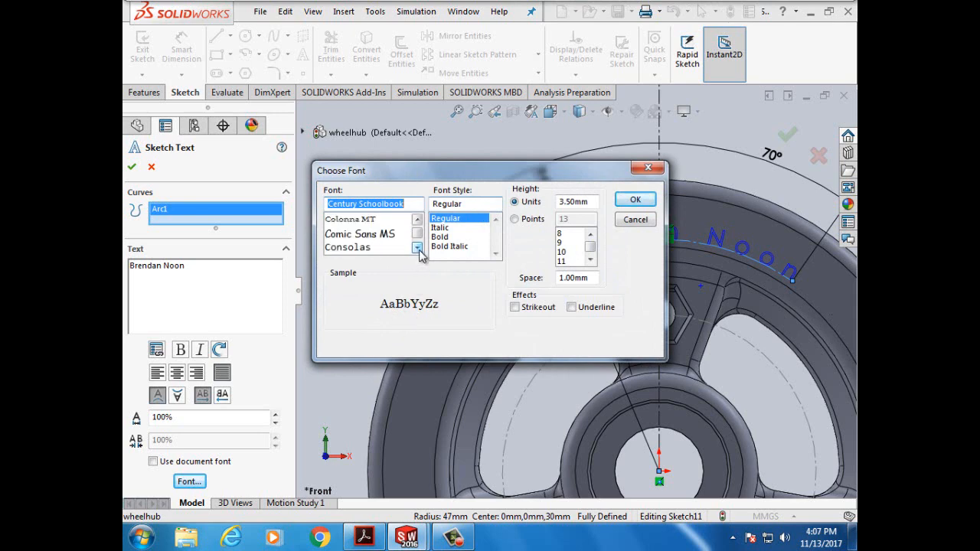
click(418, 248)
click(417, 249)
click(417, 249)
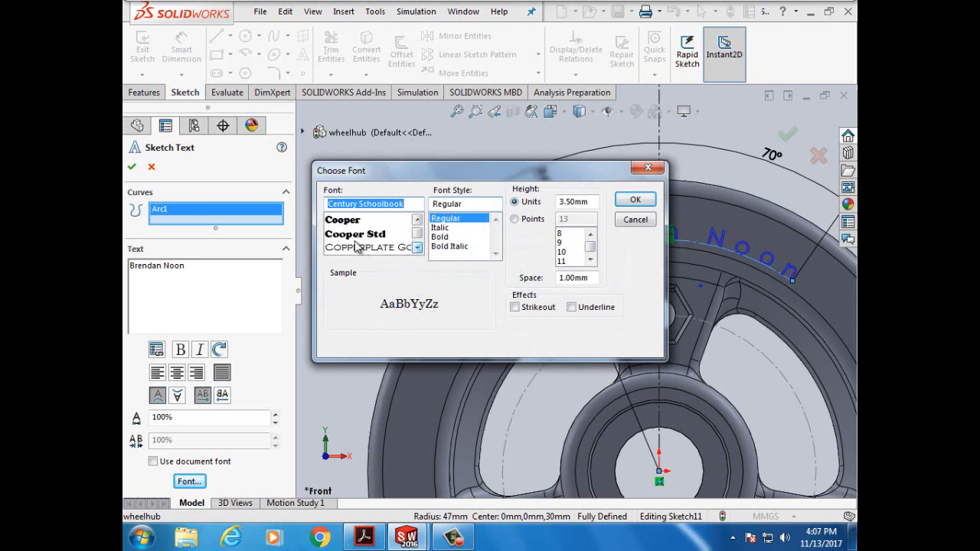
click(346, 221)
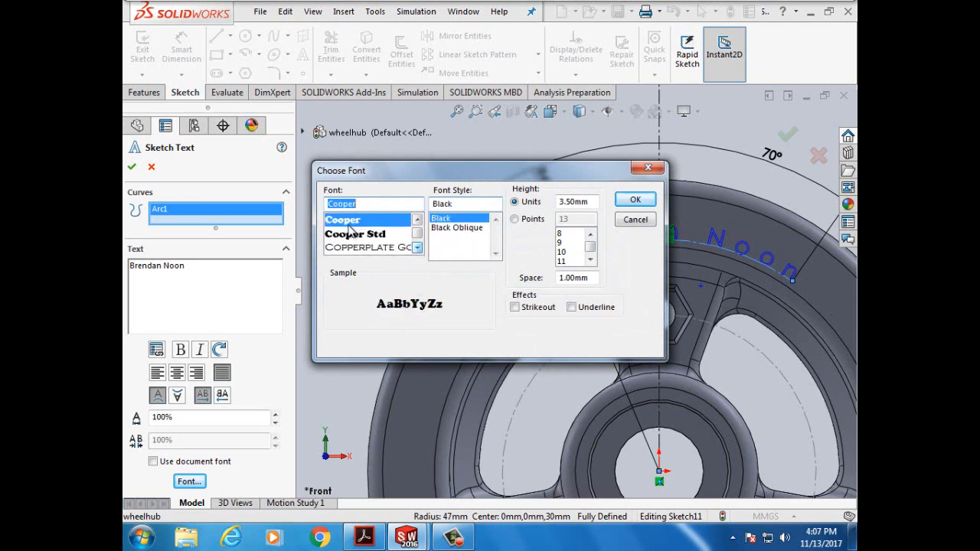
click(460, 229)
click(452, 219)
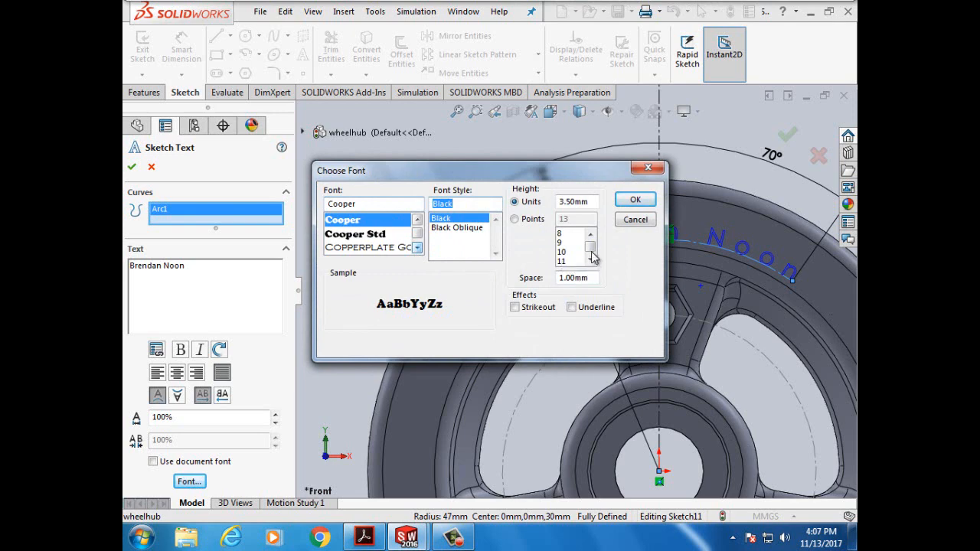
- Size the text at 24 points and apply the Cooper Black font
click(516, 219)
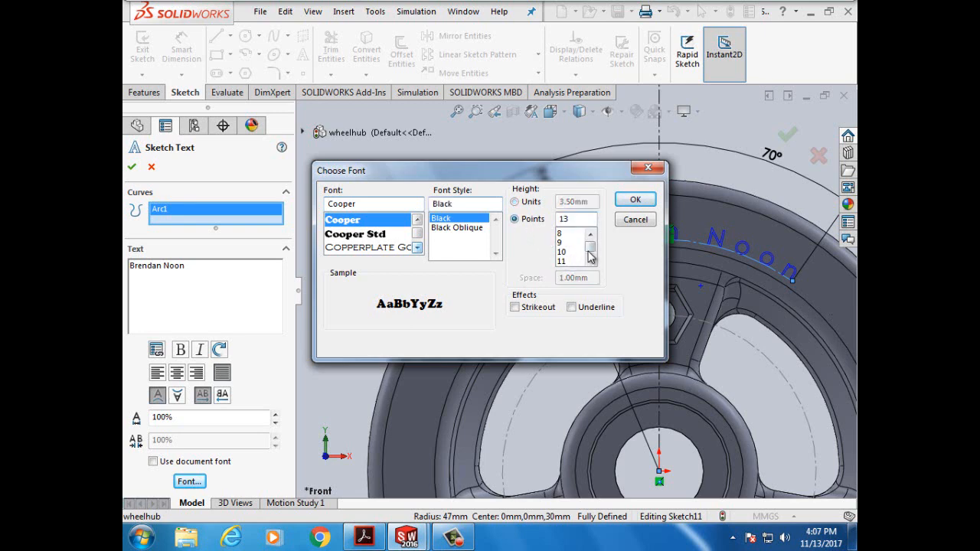
drag(589, 249, 589, 253)
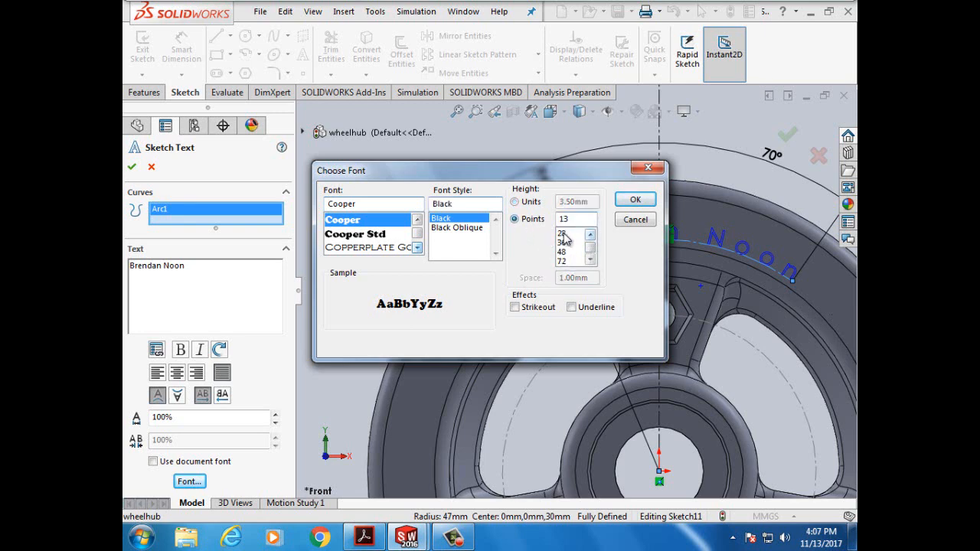
click(566, 234)
click(590, 234)
click(590, 235)
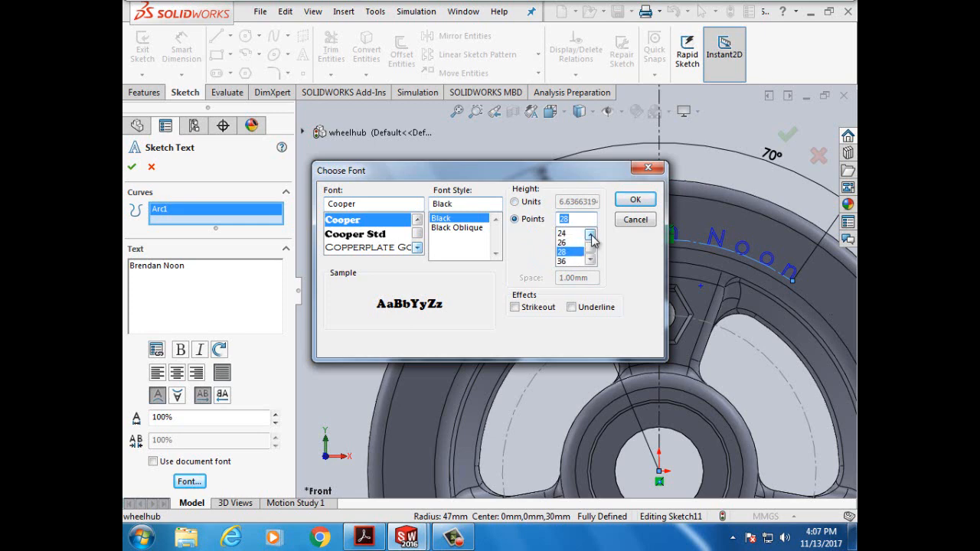
click(567, 234)
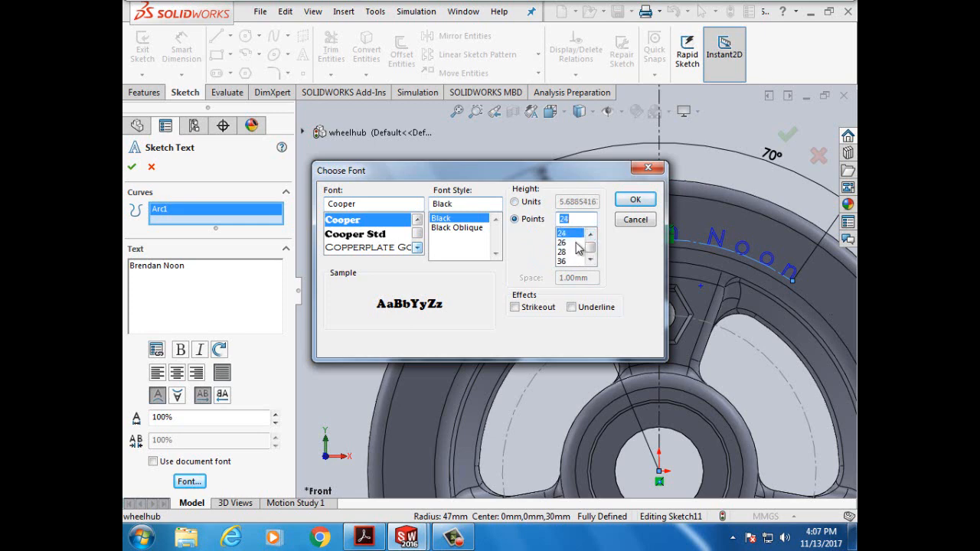
click(636, 201)
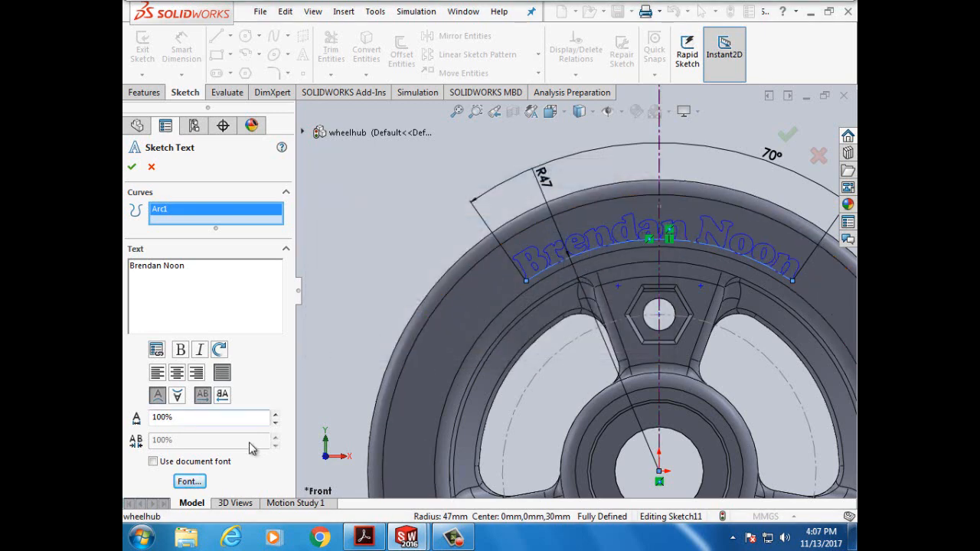
- Enlarge the arc text to 26 points
click(189, 481)
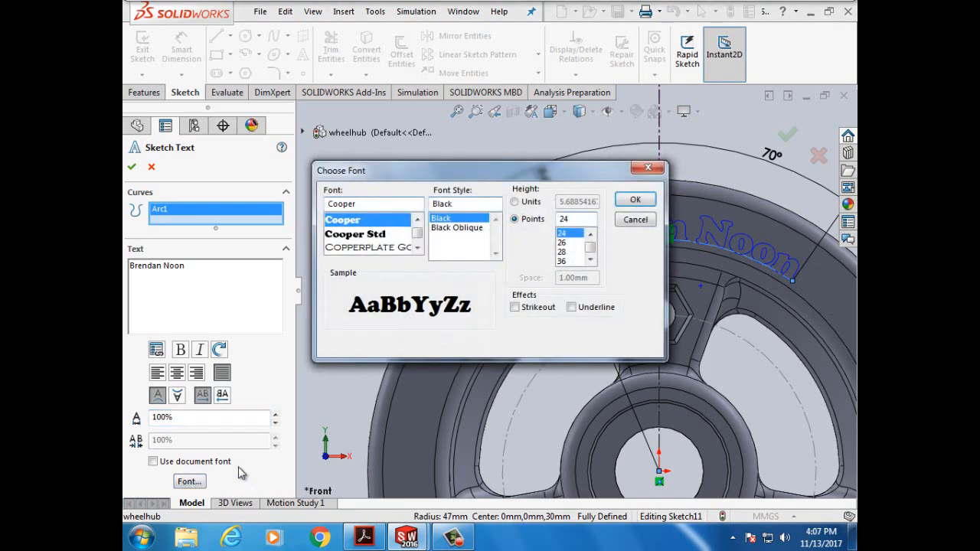
click(567, 243)
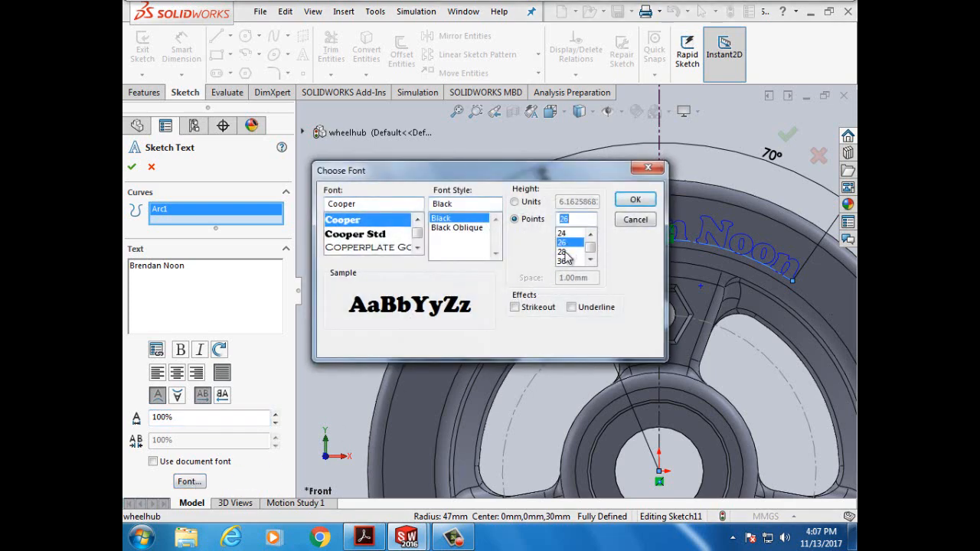
click(635, 200)
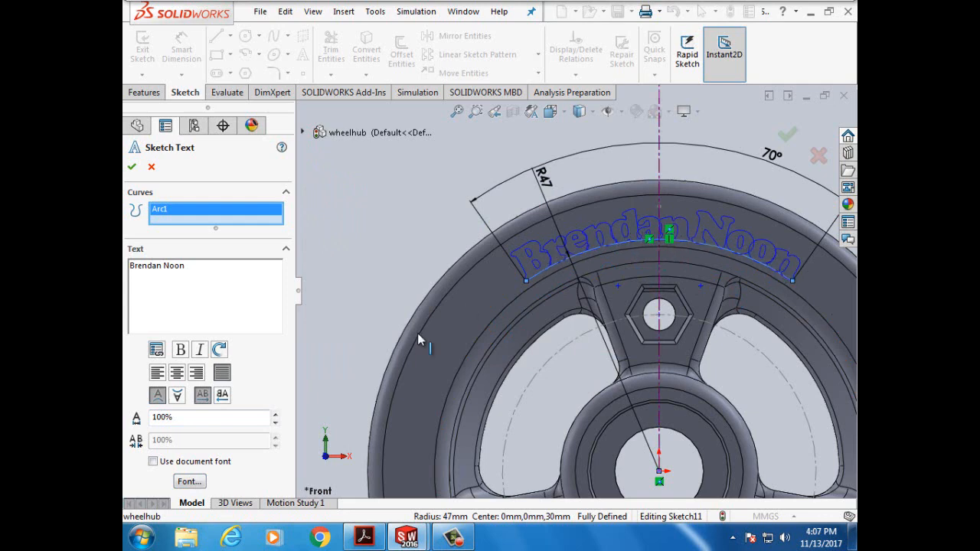
- Switch the arc text font to Elephant
click(186, 484)
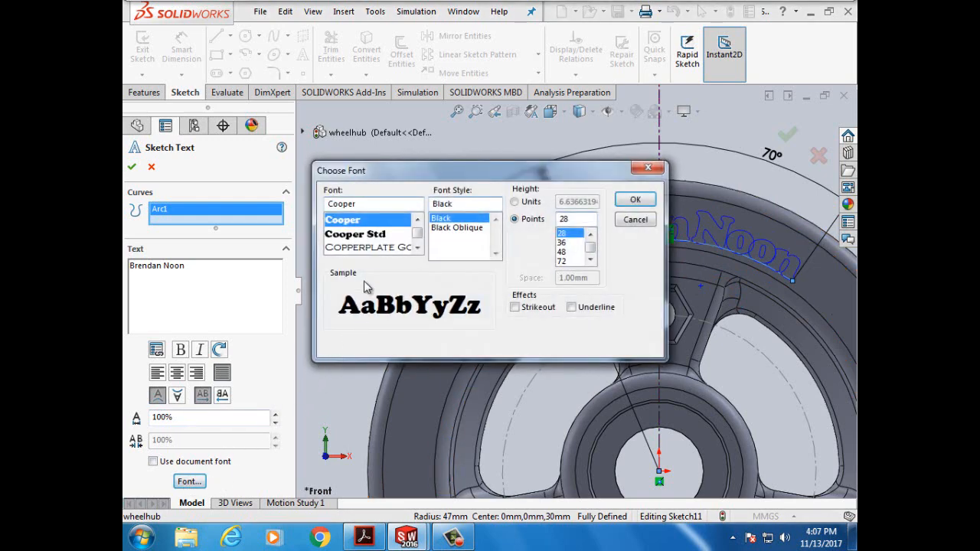
click(417, 249)
click(417, 249)
click(417, 249)
click(418, 249)
click(418, 249)
click(418, 249)
click(365, 237)
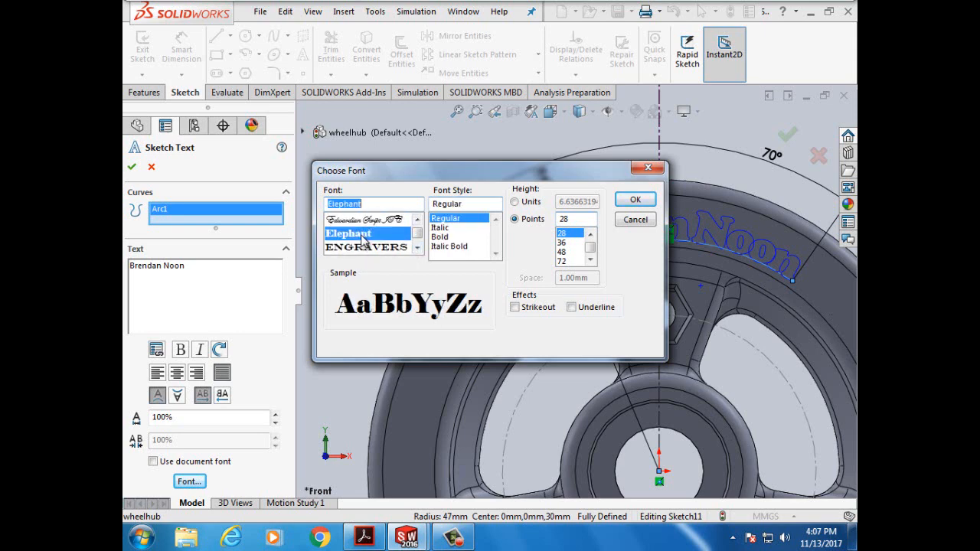
click(633, 201)
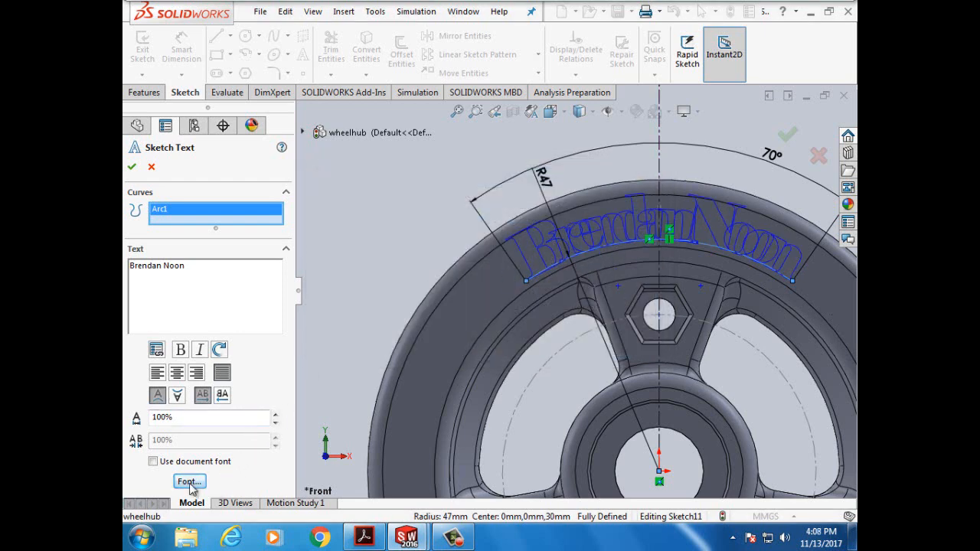
- Set the text height back to 24 points
click(190, 481)
click(591, 234)
click(591, 234)
click(591, 234)
click(573, 243)
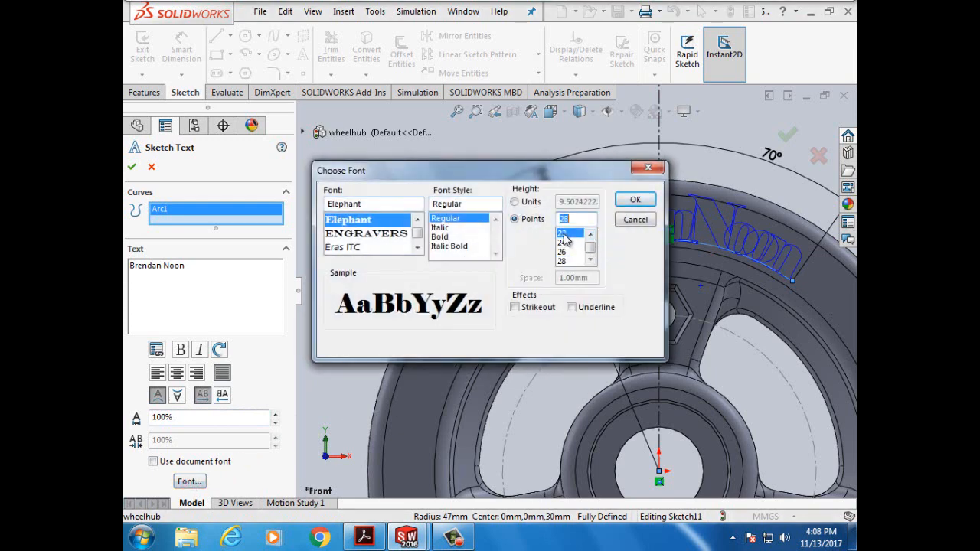
click(634, 201)
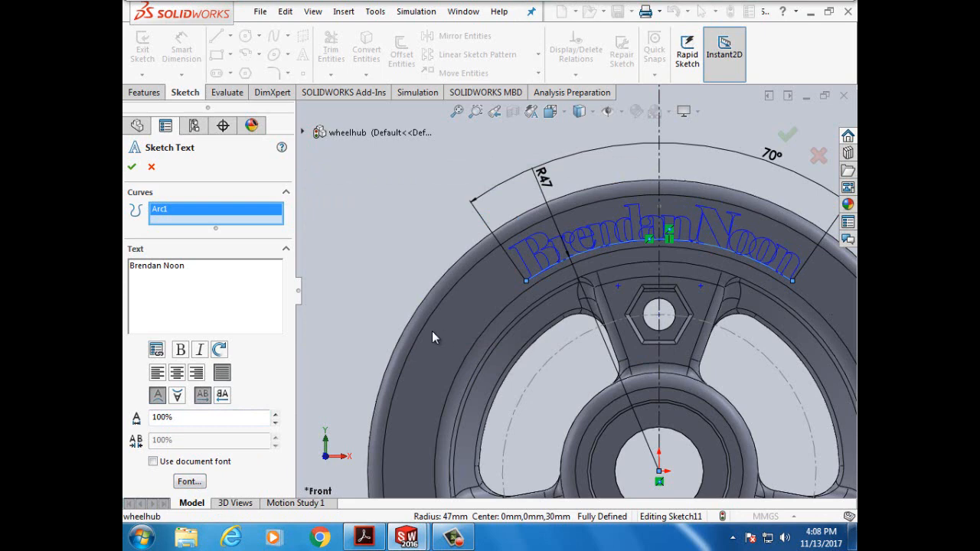
- Change the arc text font to Franklin Gothic Demi
click(186, 482)
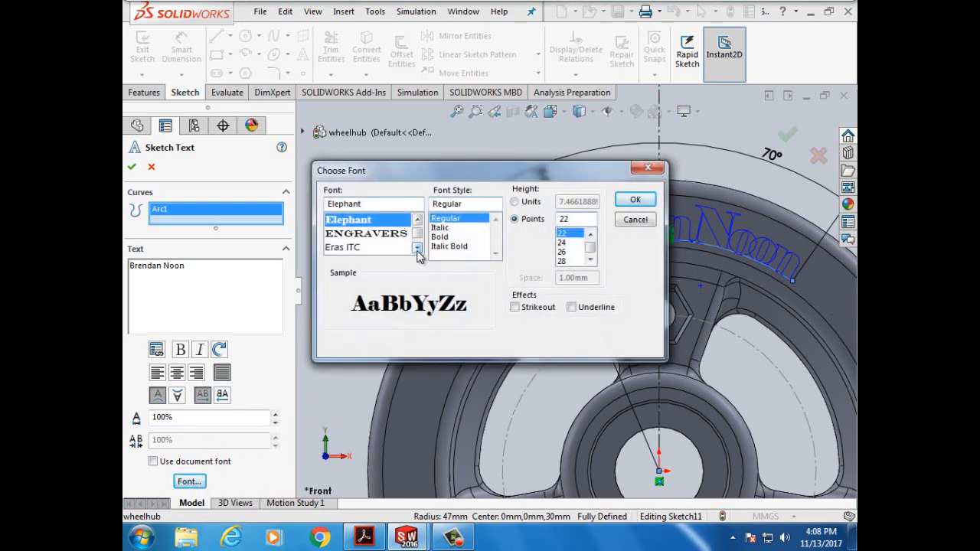
click(417, 249)
click(417, 249)
click(417, 249)
click(418, 249)
click(417, 249)
click(418, 249)
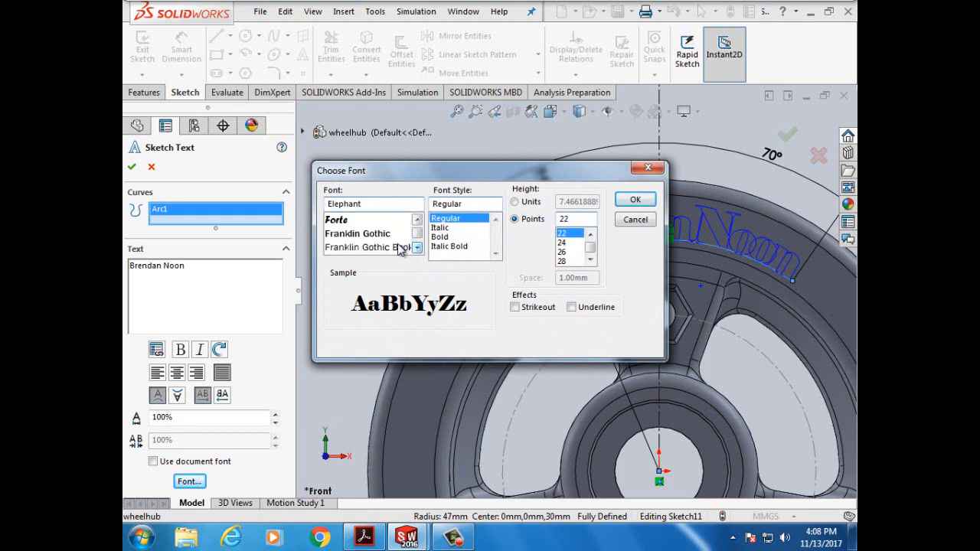
click(383, 234)
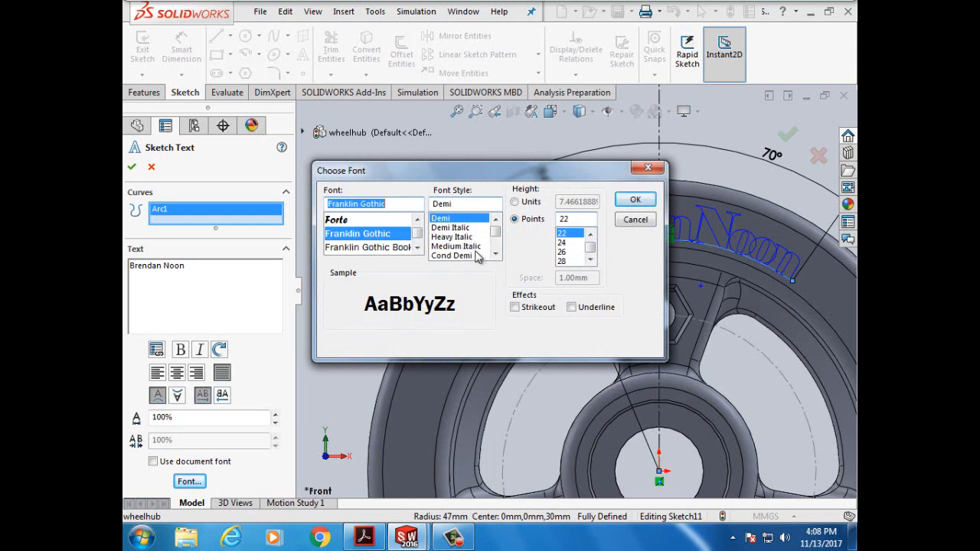
click(632, 200)
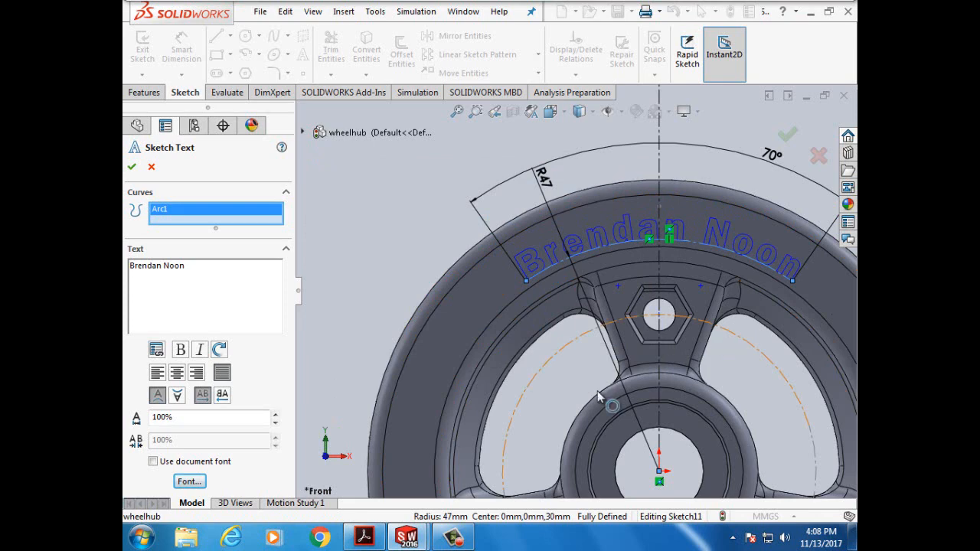
- Scroll the tutorial PDF to steps 13–14 on cutting text, then resume Sketch11
click(365, 537)
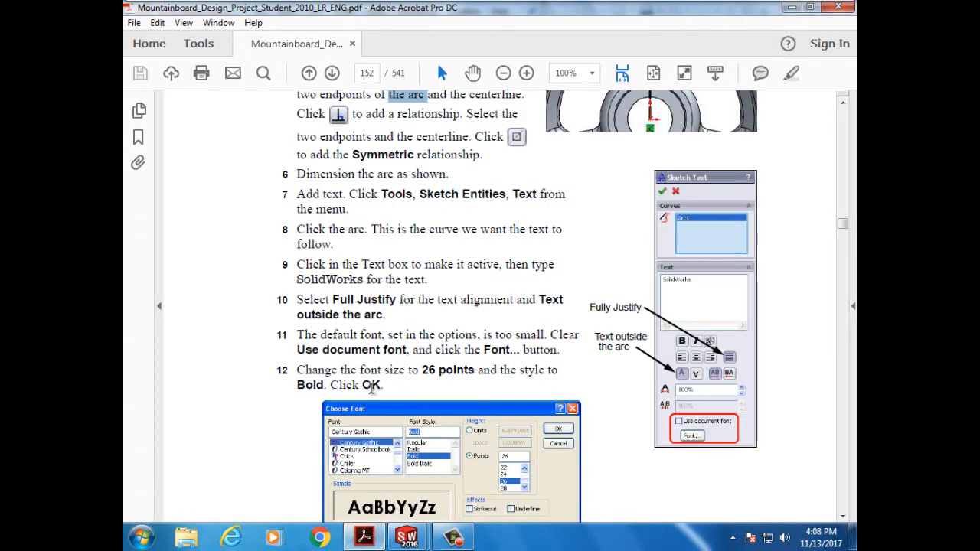
scroll(372, 388, down, 1)
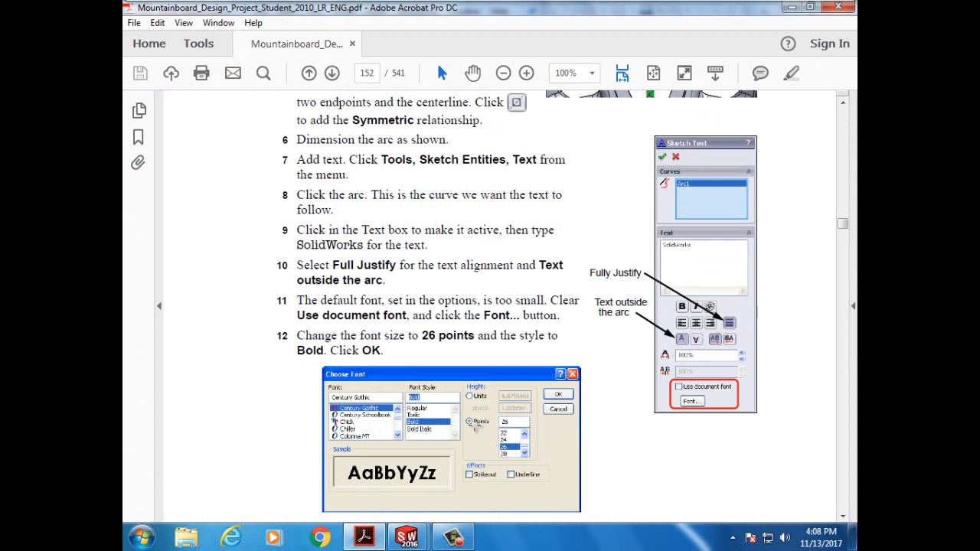
scroll(471, 420, down, 1)
scroll(373, 320, down, 10)
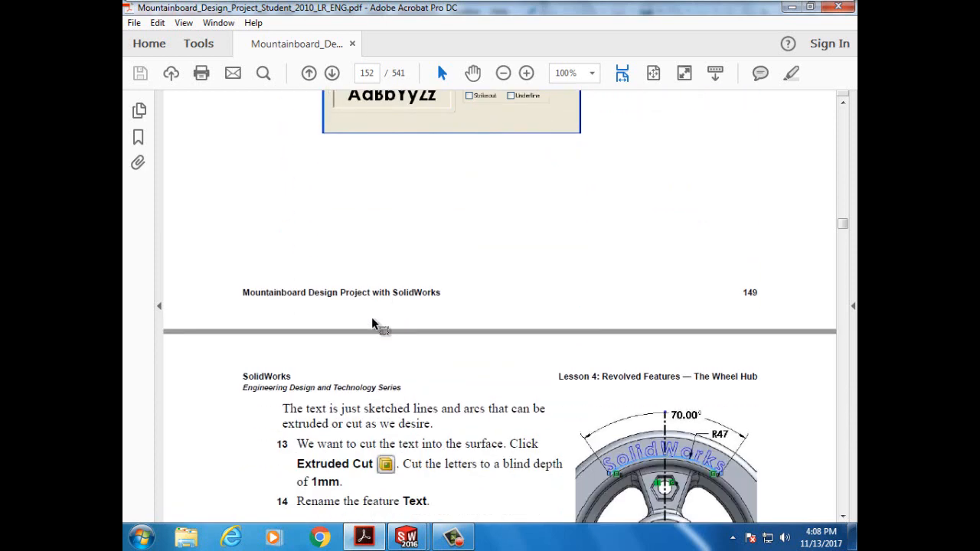
scroll(373, 325, up, 4)
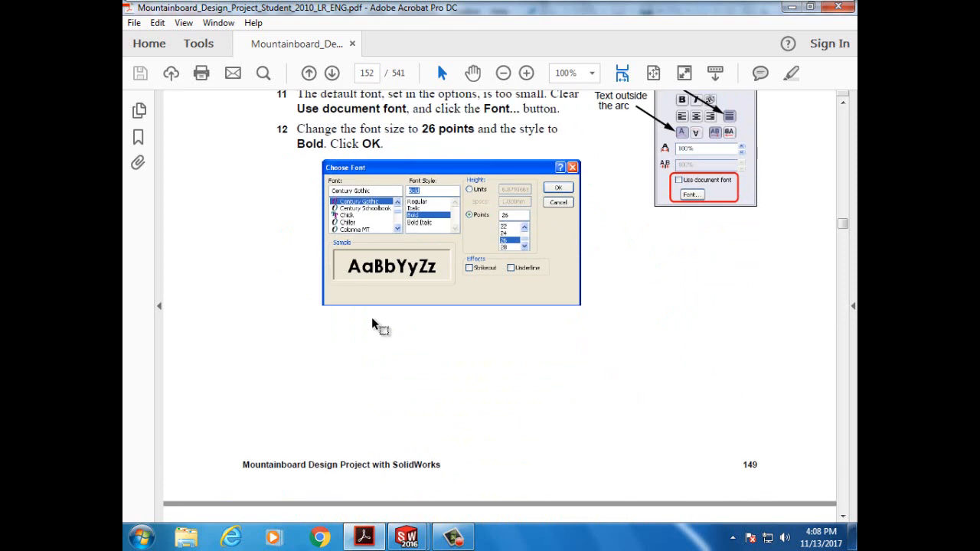
scroll(373, 325, down, 8)
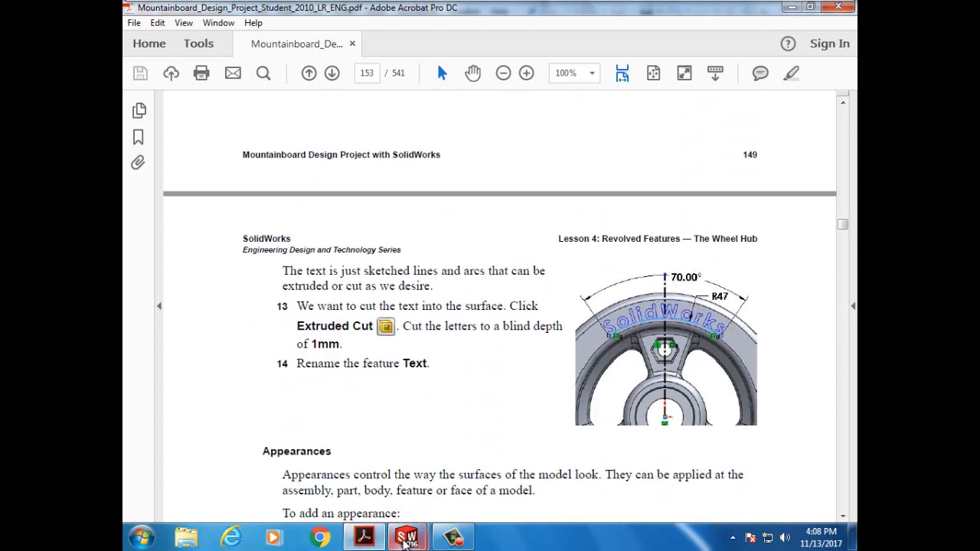
mouse_move(404, 542)
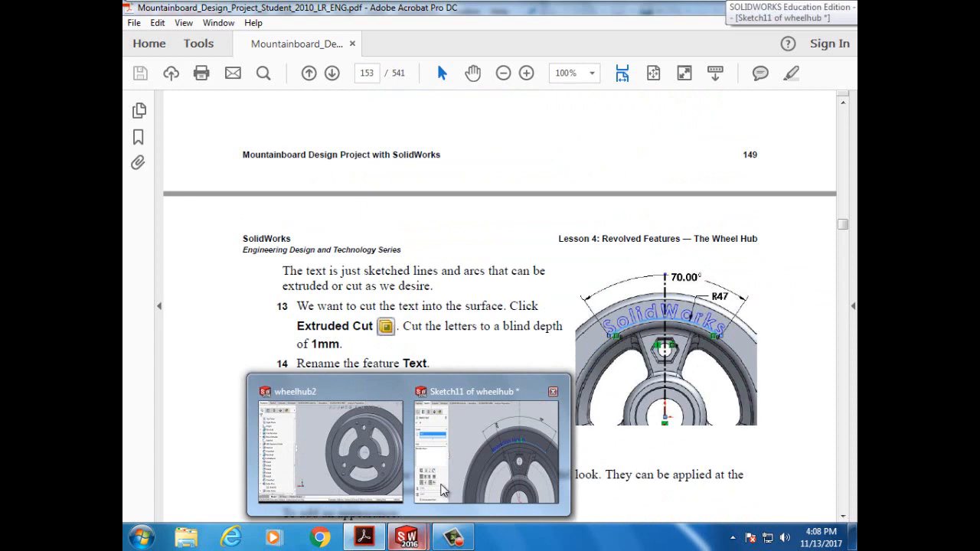
click(468, 450)
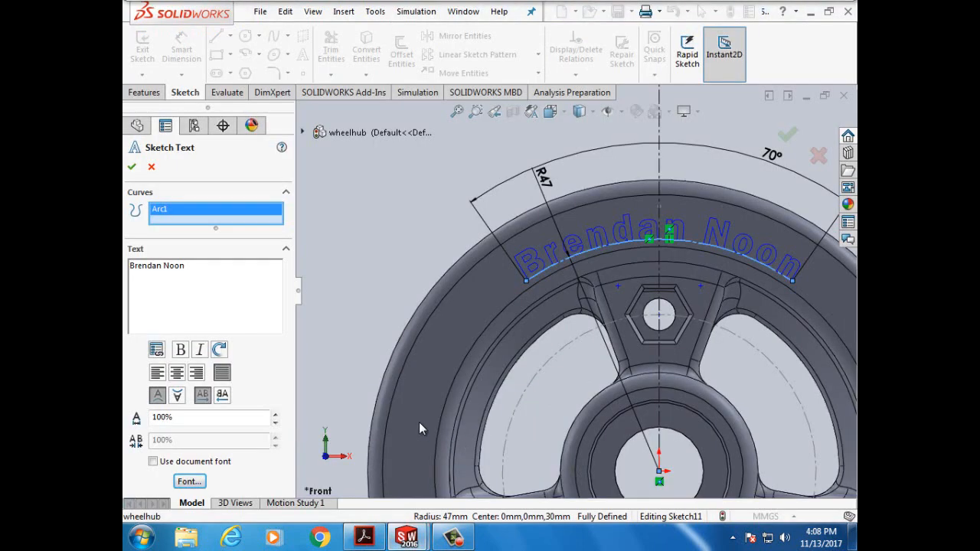
- Commit the arced name text along the R47 arc into Sketch11, checking the tutorial PDF
click(131, 167)
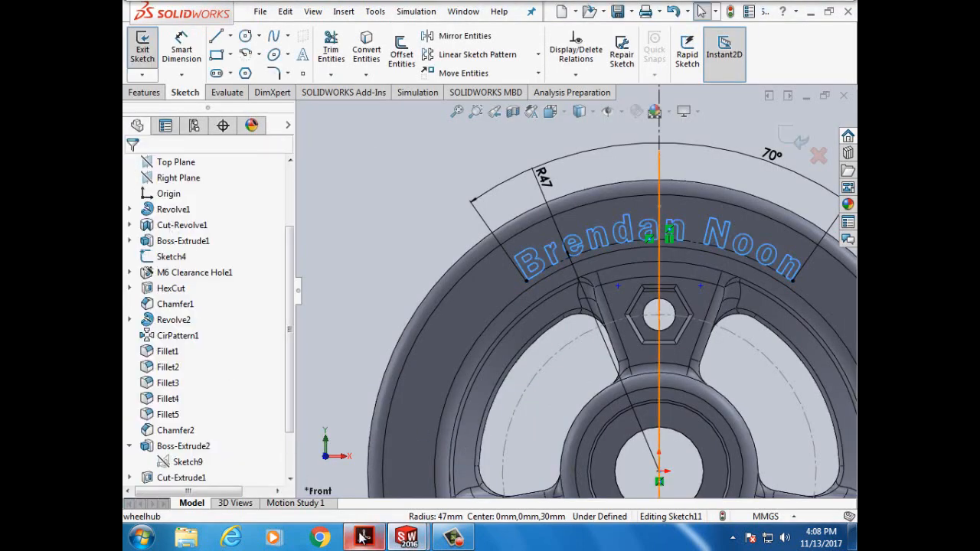
click(364, 538)
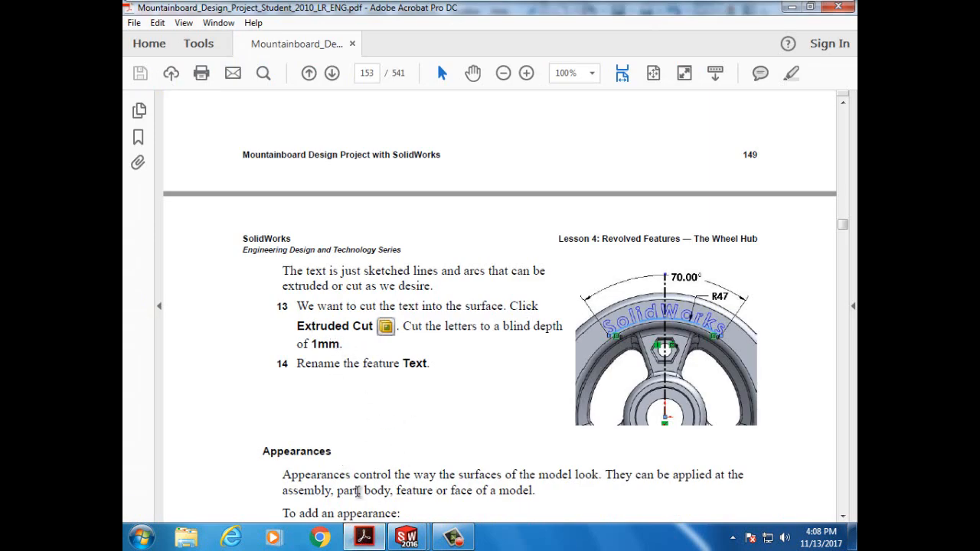
mouse_move(374, 539)
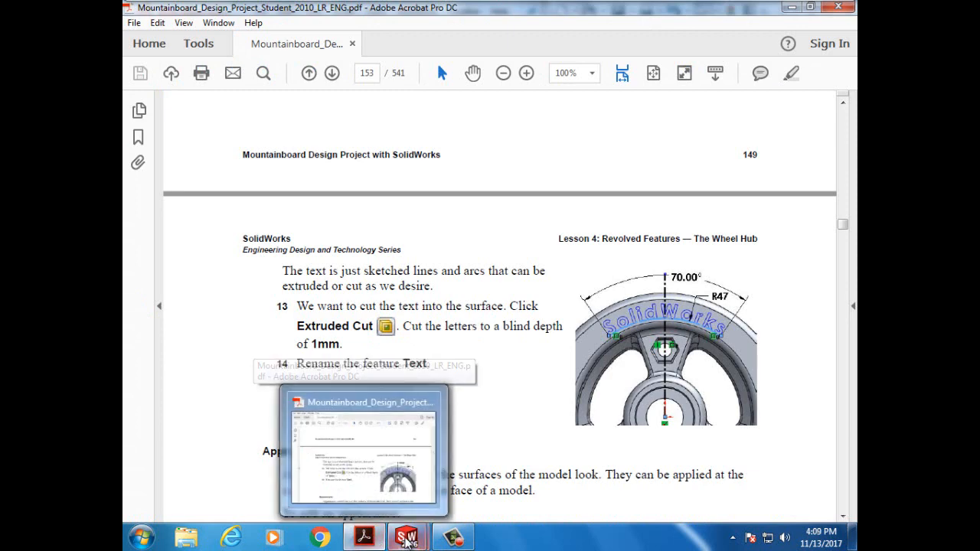
click(458, 467)
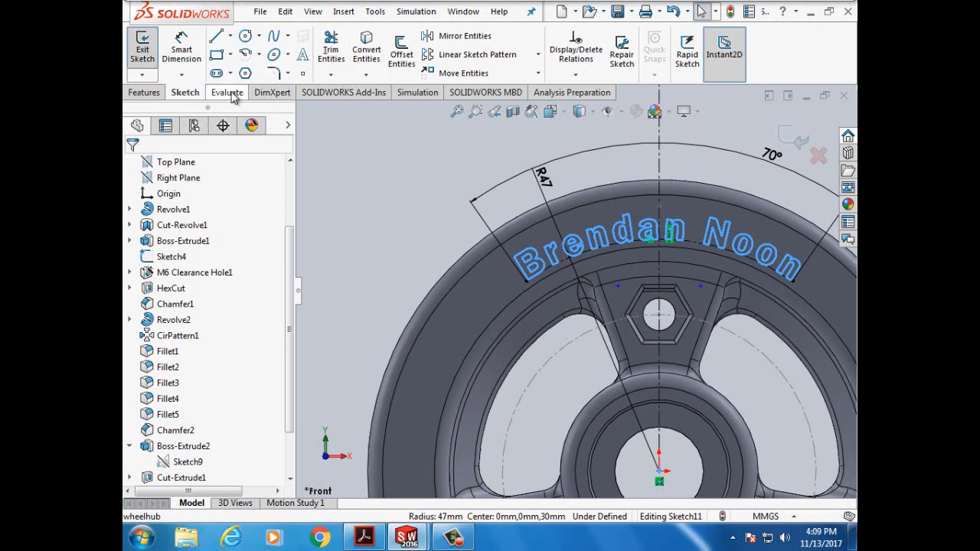
click(145, 93)
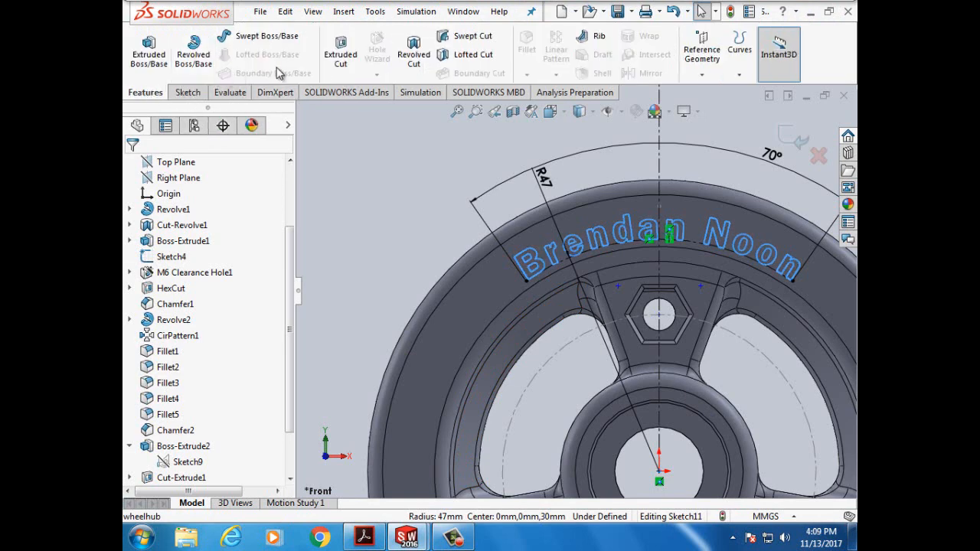
- Extrude-cut the name text 1.5 mm deep (Blind) into the rim face
click(340, 57)
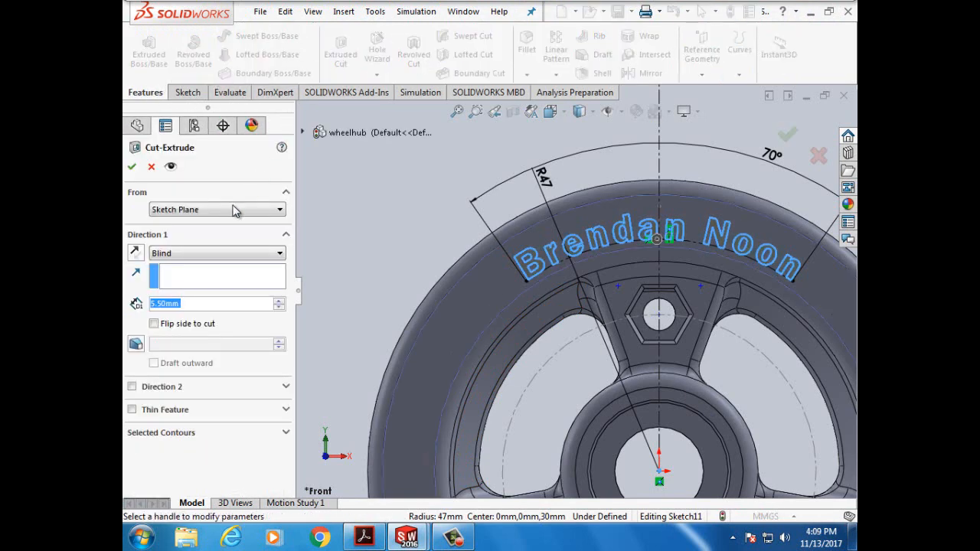
click(157, 304)
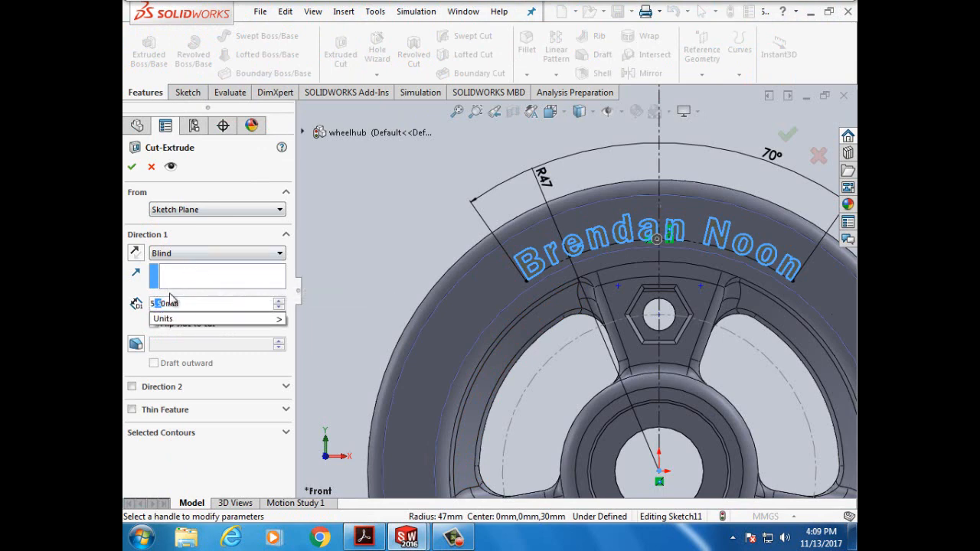
text(1.5)
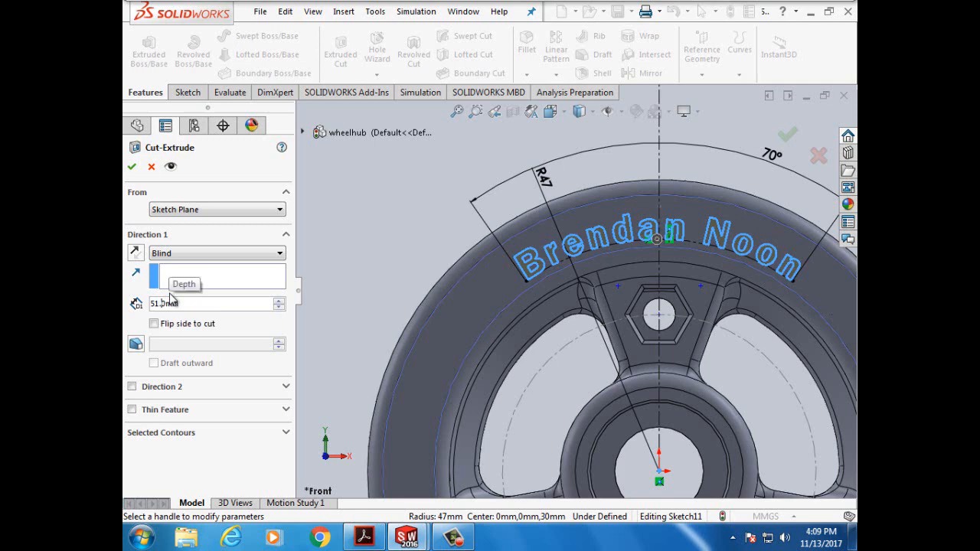
key(BackSpace)
key(BackSpace)
key(BackSpace)
key(BackSpace)
text(1.5)
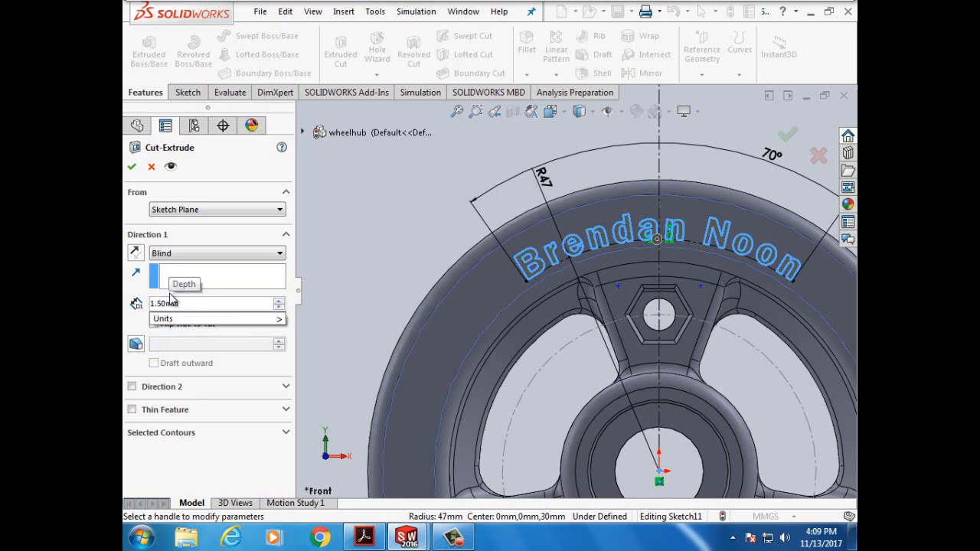
key(Return)
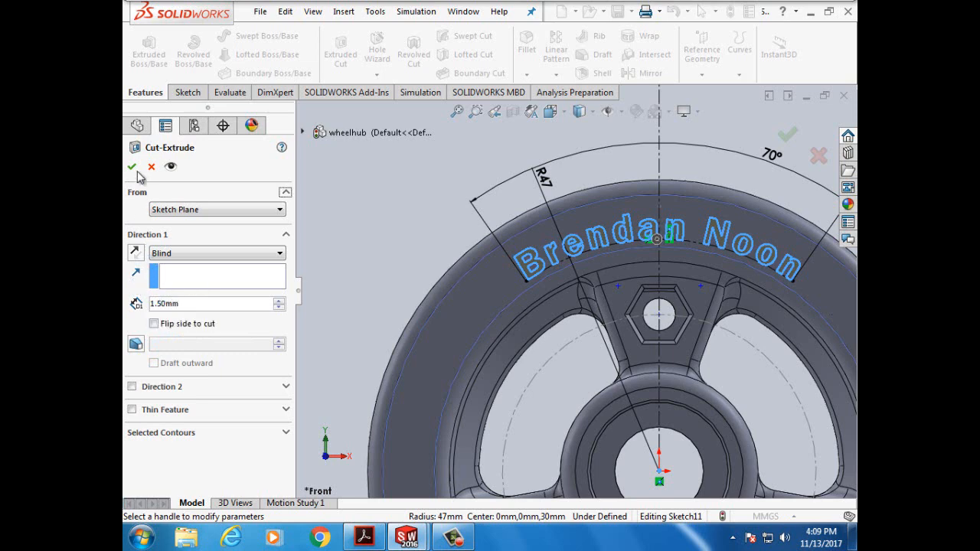
key(Return)
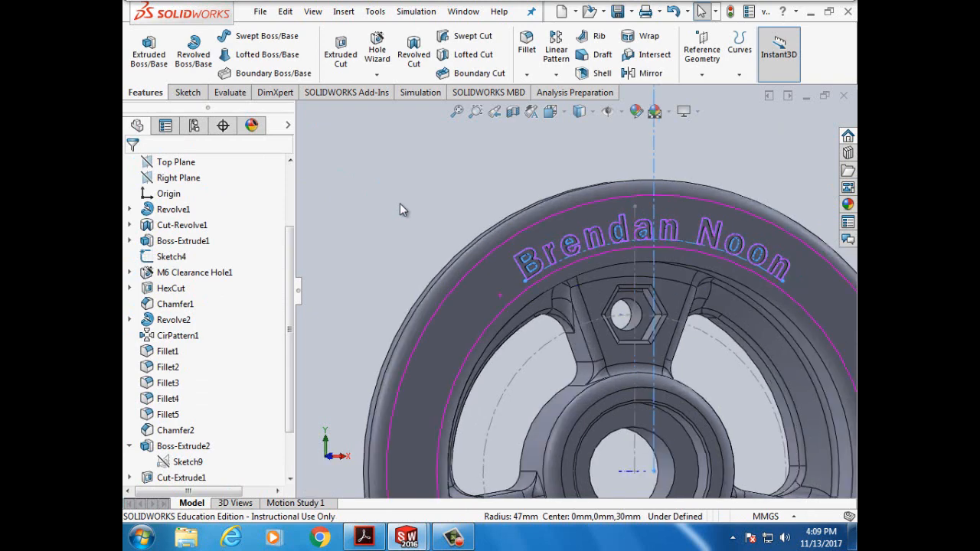
- Turn the wheel around the front view to inspect the recessed letters, then consult the tutorial PDF
key(Left)
key(Left)
key(Left)
key(Left)
key(ctrl+1)
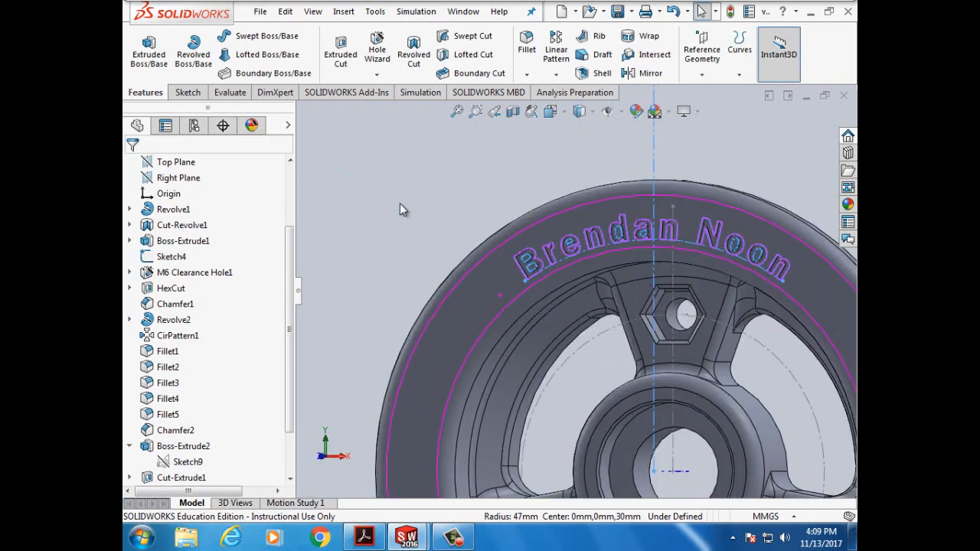
key(Right)
click(345, 251)
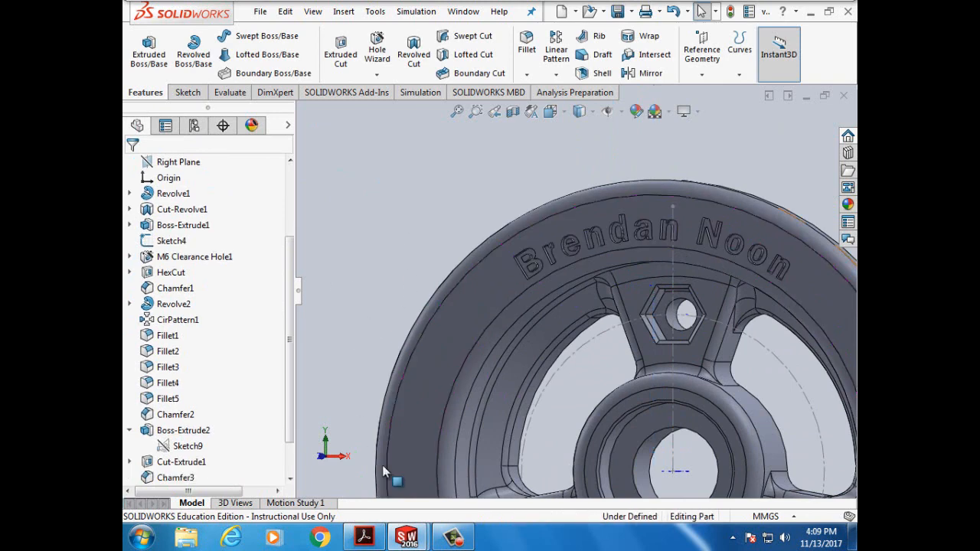
mouse_move(408, 542)
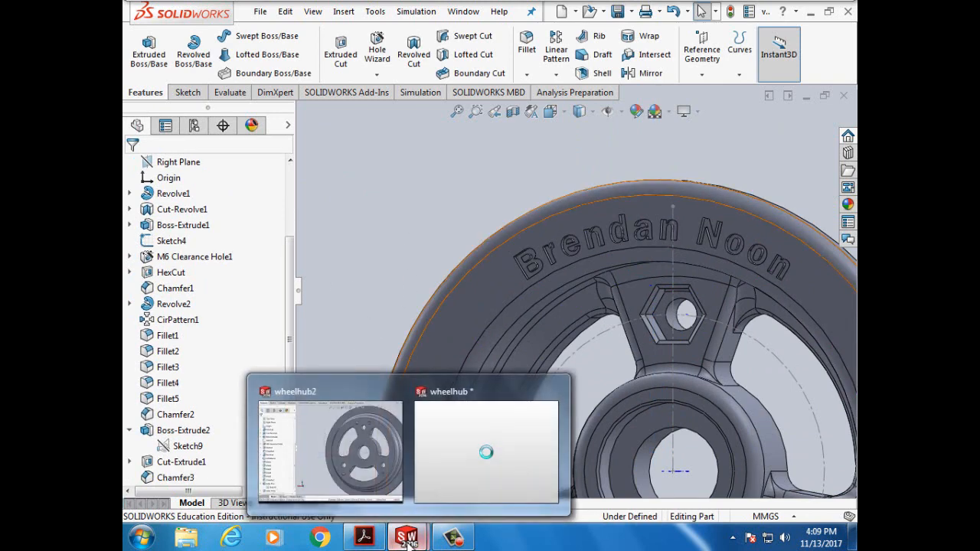
click(363, 538)
scroll(471, 417, down, 1)
scroll(471, 417, down, 5)
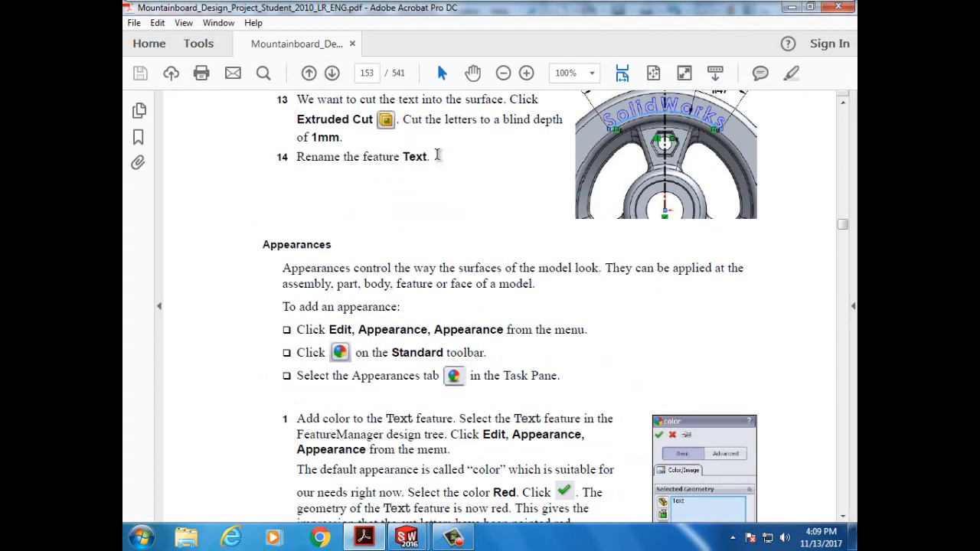
drag(436, 156, 395, 158)
scroll(471, 262, down, 5)
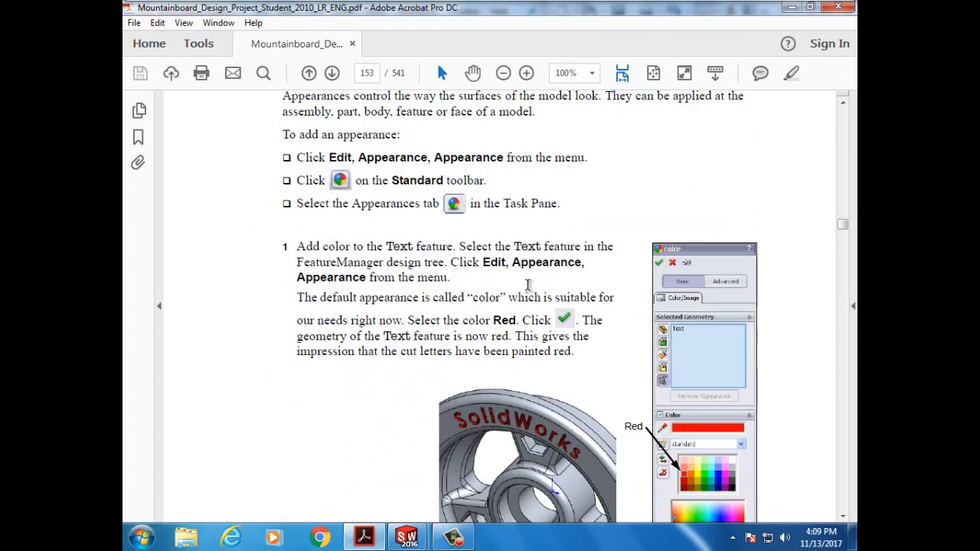
scroll(528, 285, down, 1)
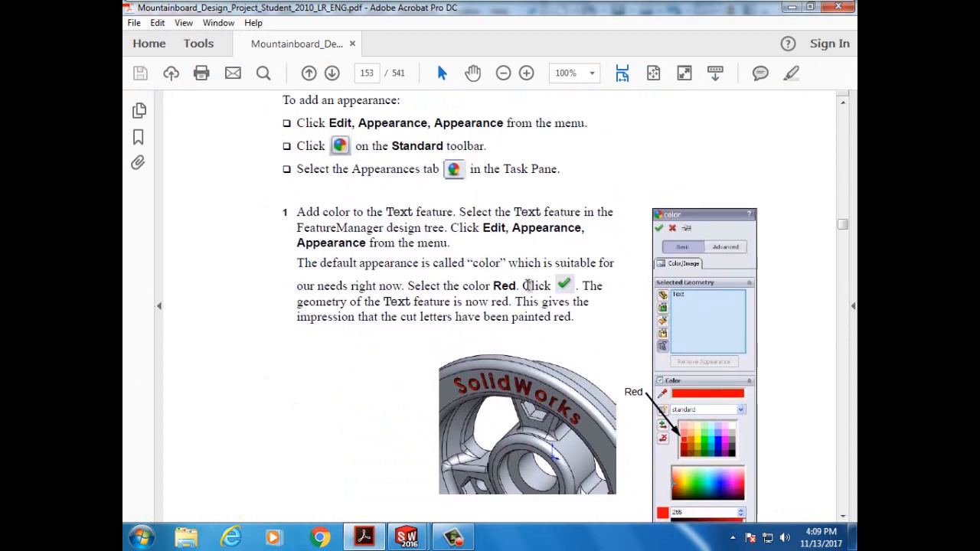
scroll(527, 285, up, 1)
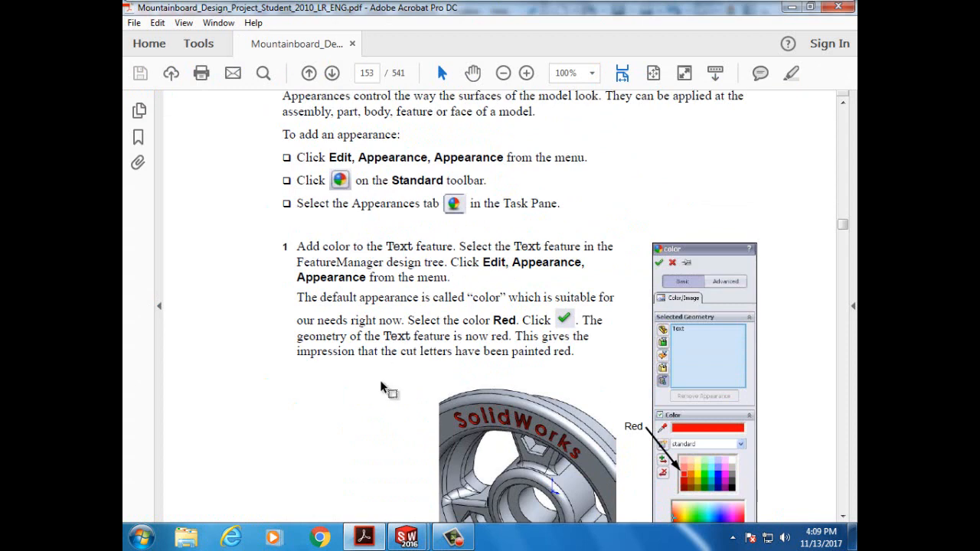
scroll(383, 389, down, 1)
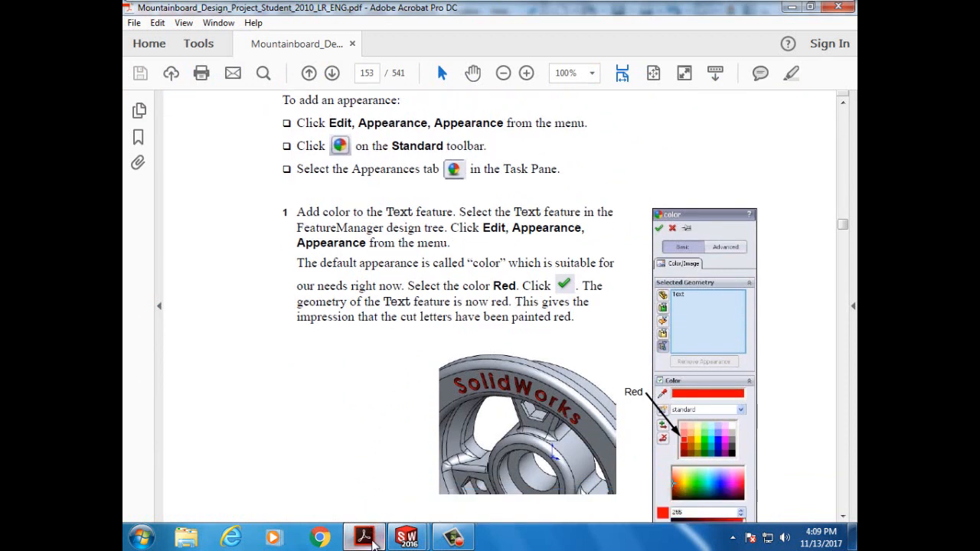
mouse_move(408, 540)
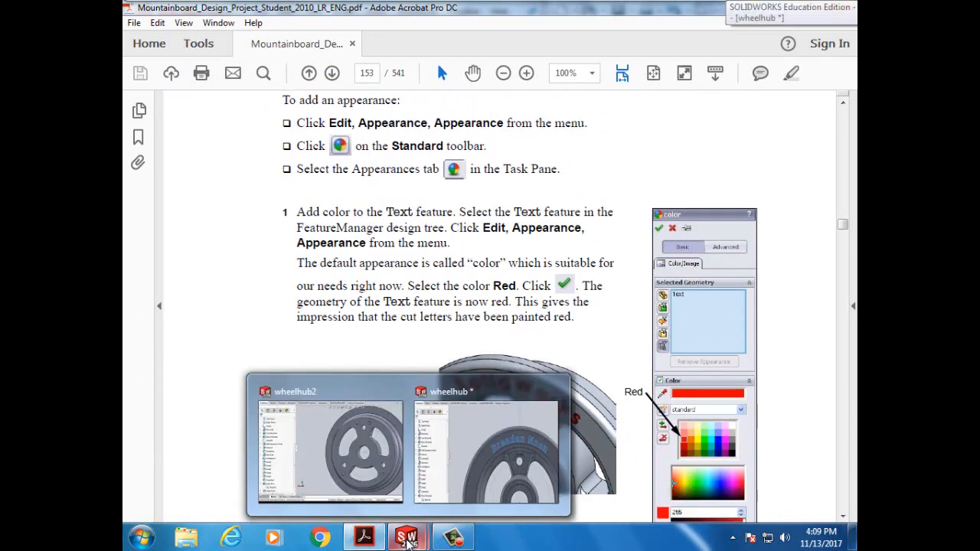
mouse_move(378, 540)
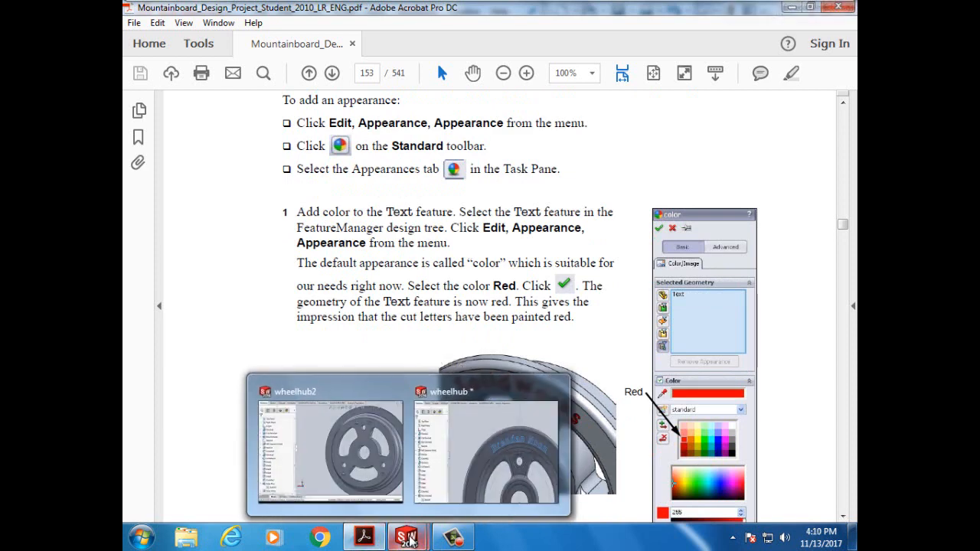
- Reopen Cut-Extrude2 for editing and show the part's appearances
click(460, 475)
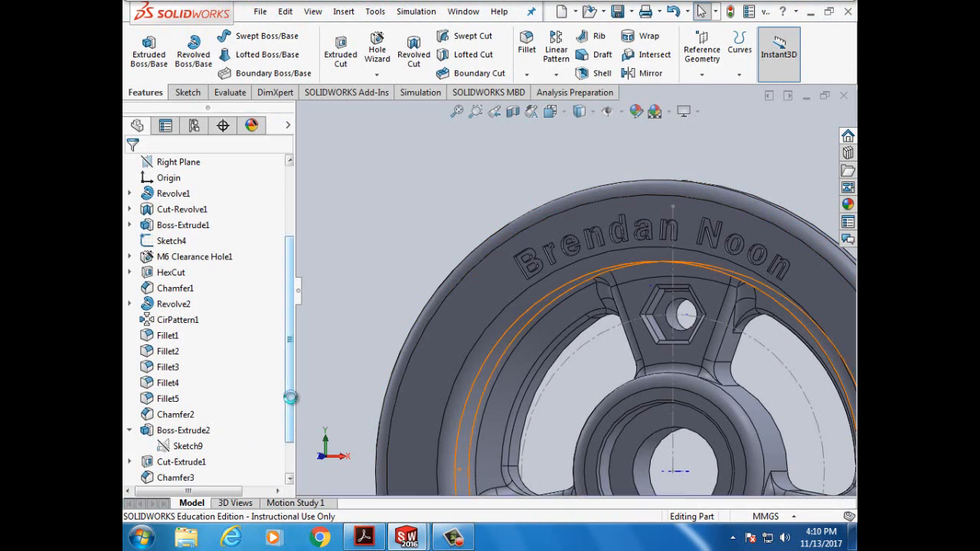
drag(290, 397, 288, 466)
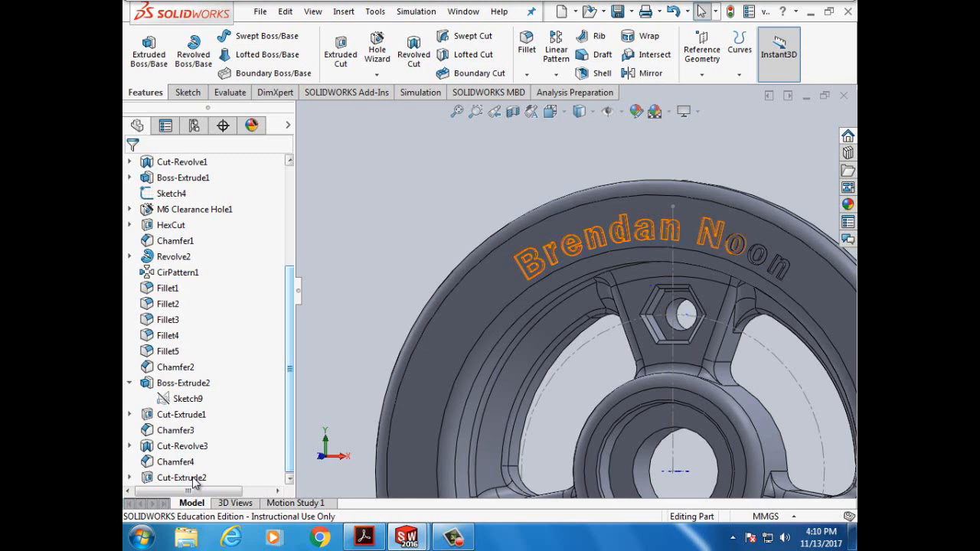
right_click(193, 480)
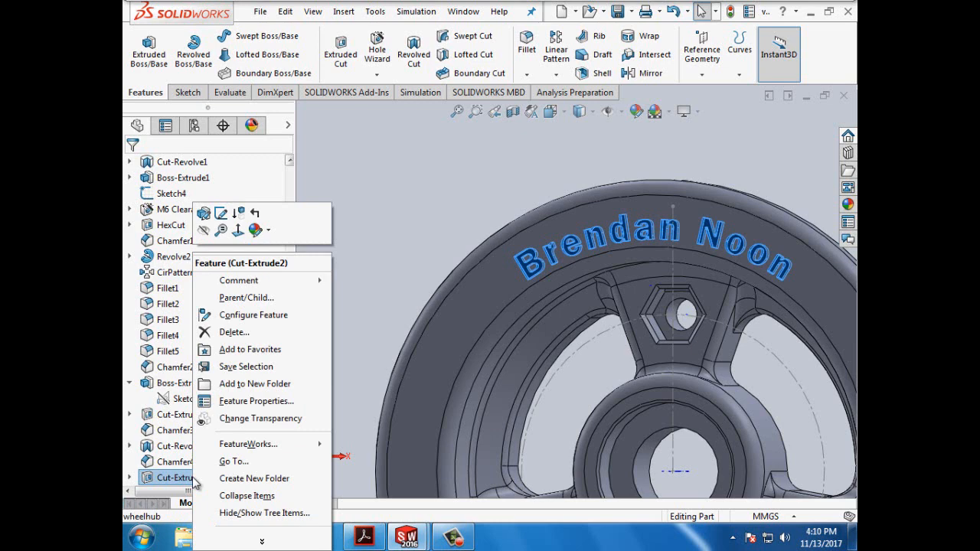
click(204, 217)
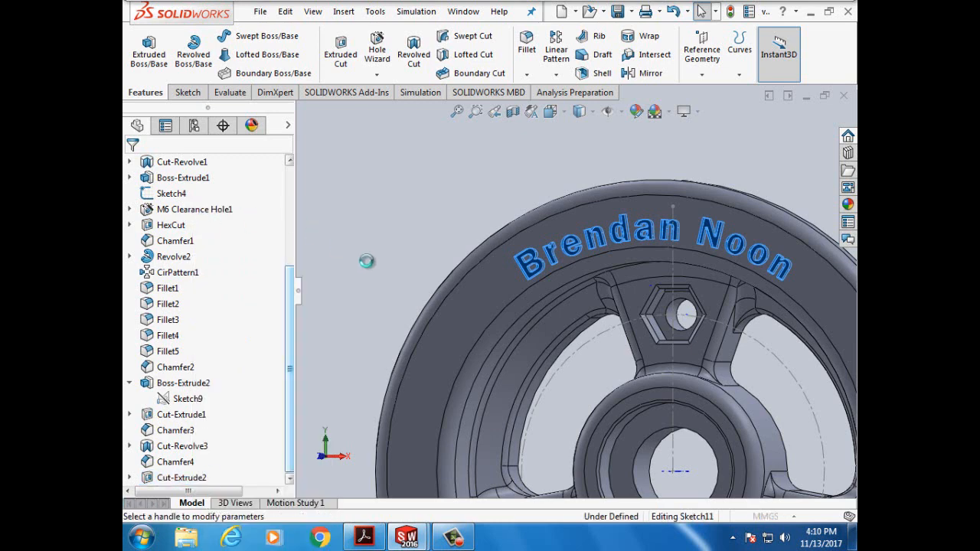
click(253, 126)
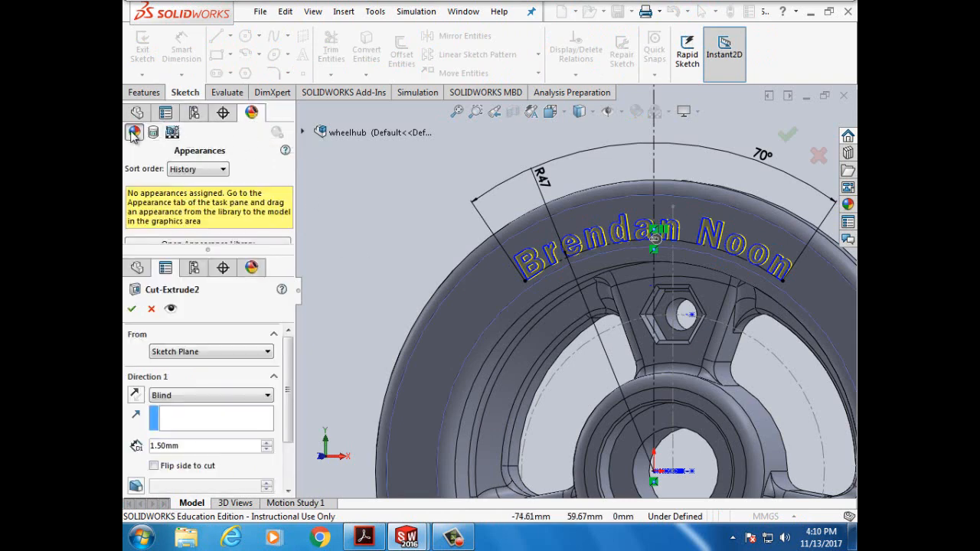
- Check the tutorial PDF and review the appearance sort order choices without changing them
click(364, 538)
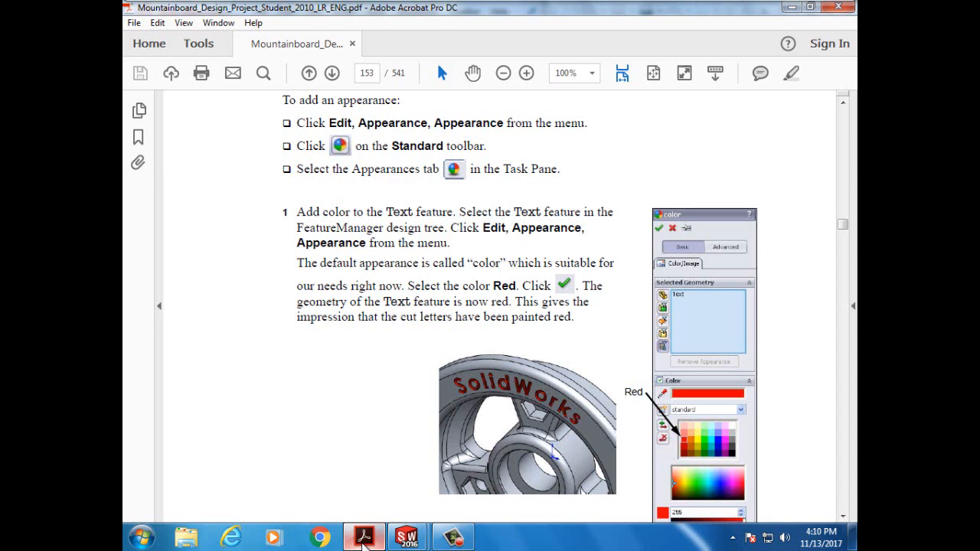
mouse_move(407, 538)
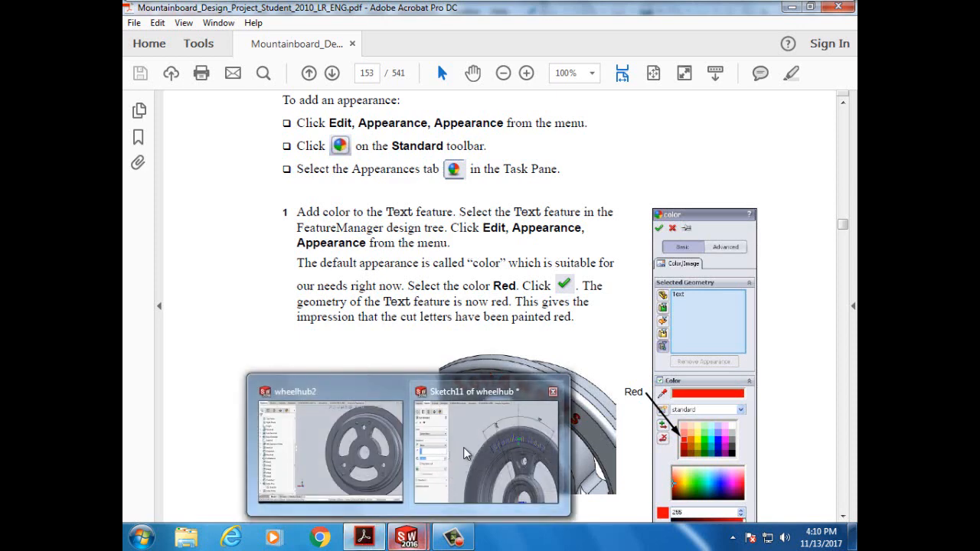
click(461, 447)
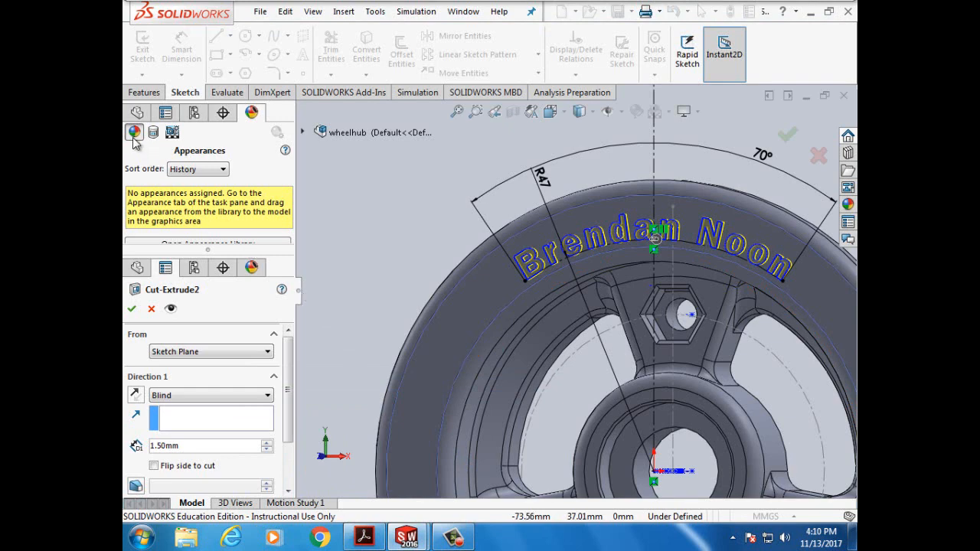
click(225, 170)
click(224, 170)
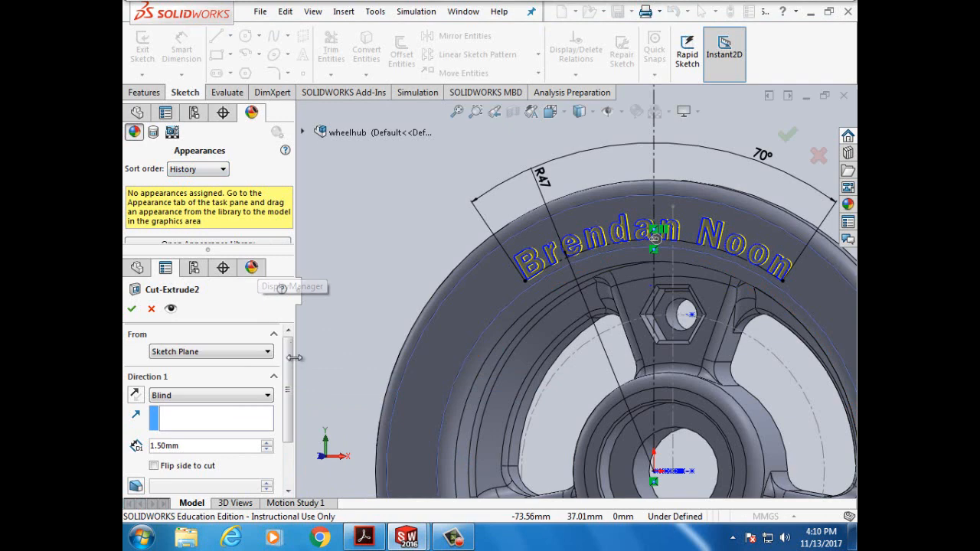
drag(289, 361, 291, 448)
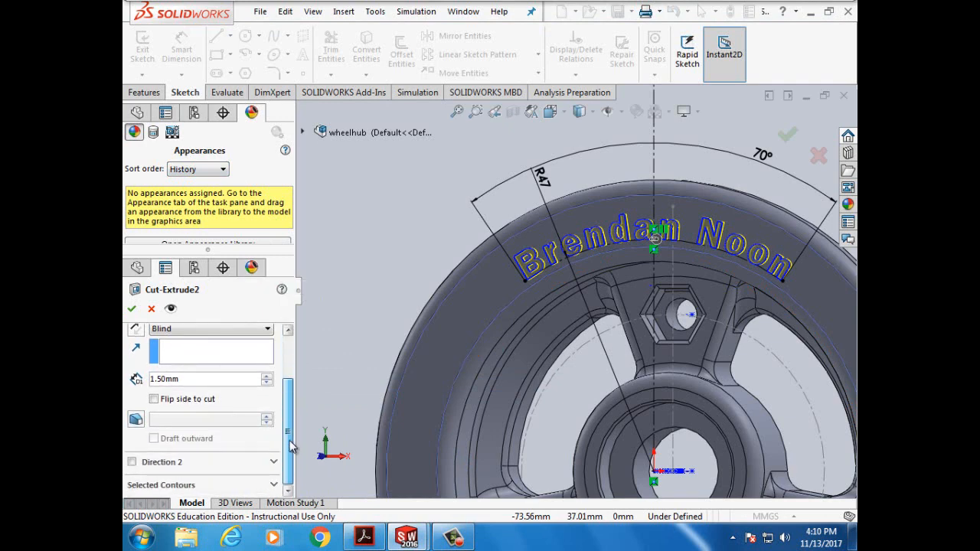
scroll(289, 441, up, 3)
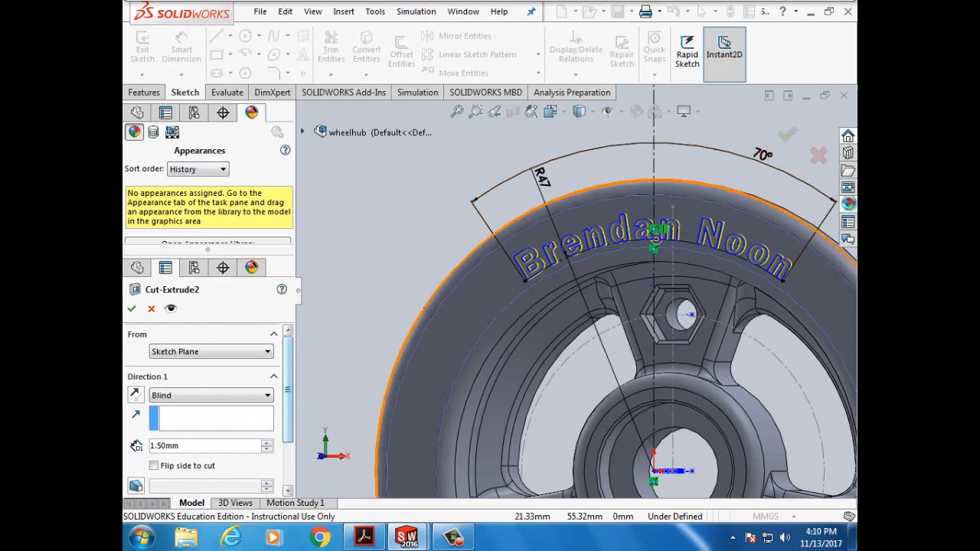
- Pick the candy apple red paint from Appearances > Painted > Car and confirm the Cut-Extrude2 edit
click(848, 204)
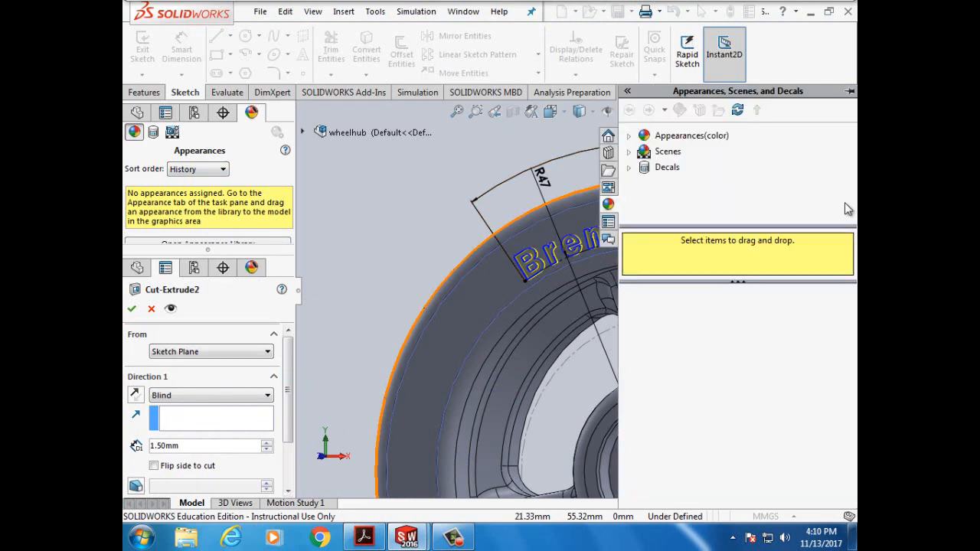
click(629, 137)
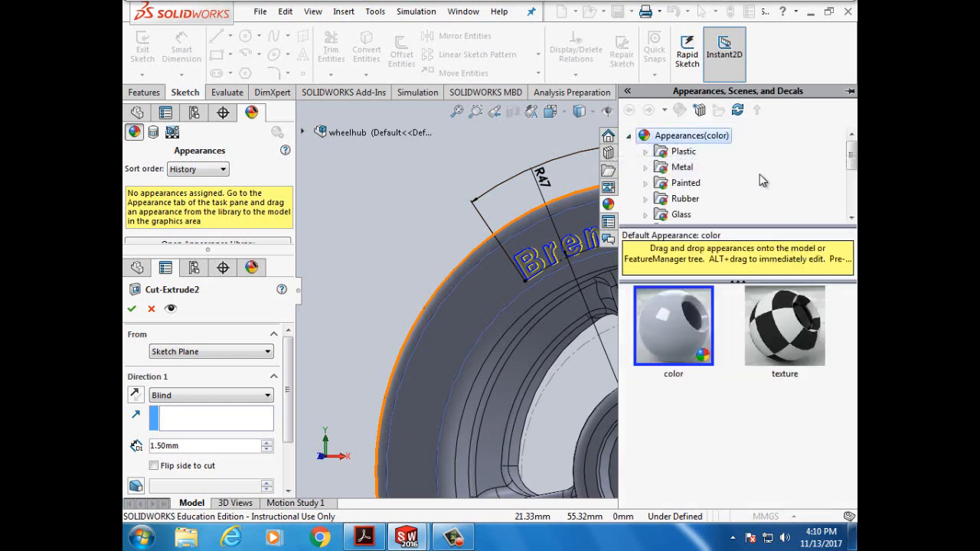
double_click(687, 184)
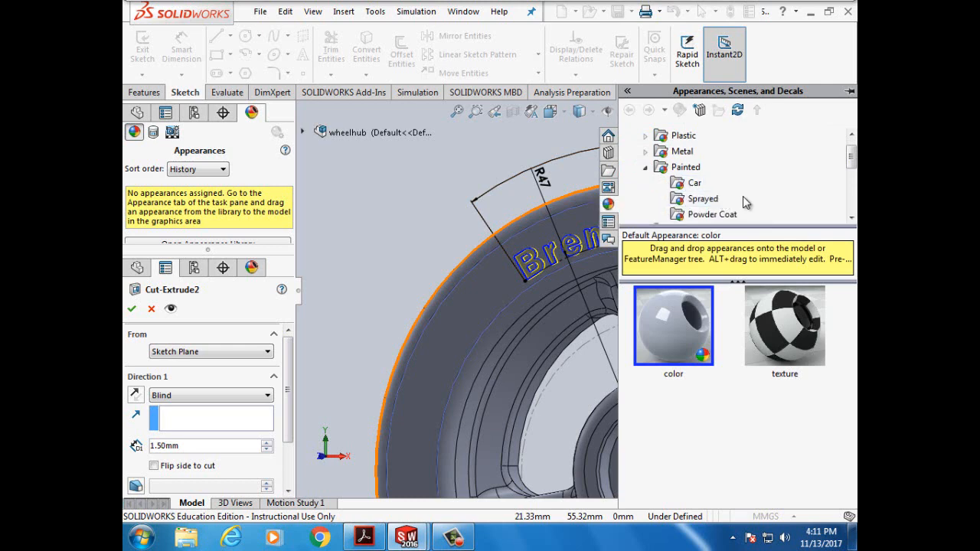
click(695, 184)
drag(852, 329, 855, 444)
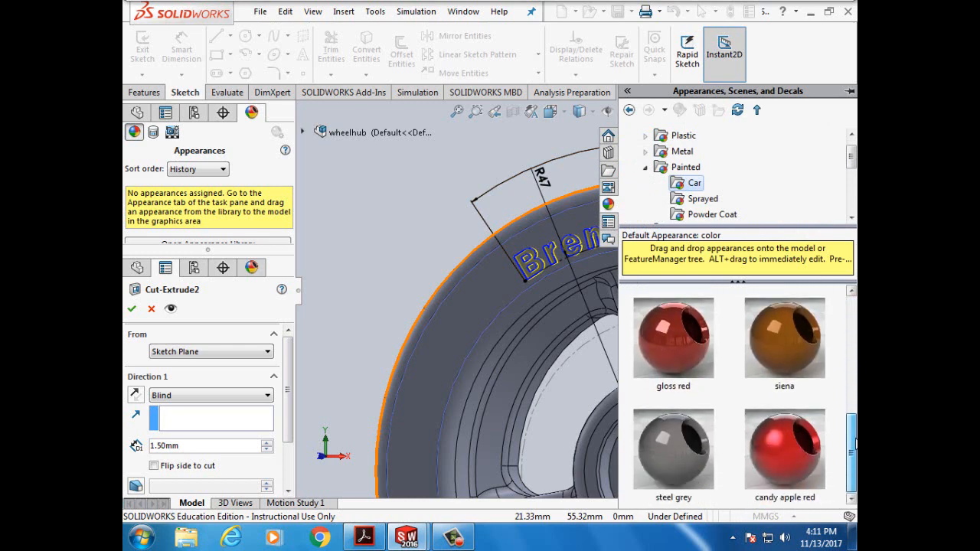
click(787, 451)
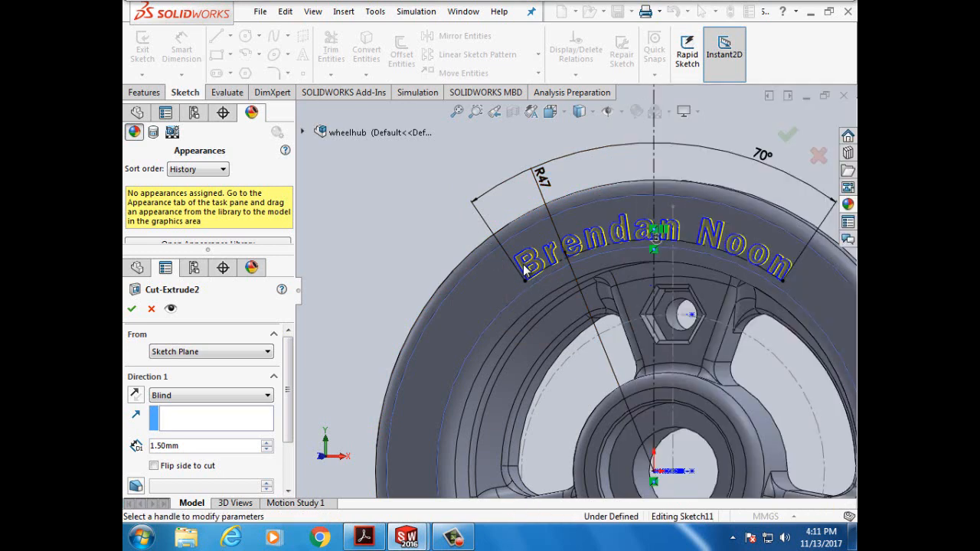
click(132, 311)
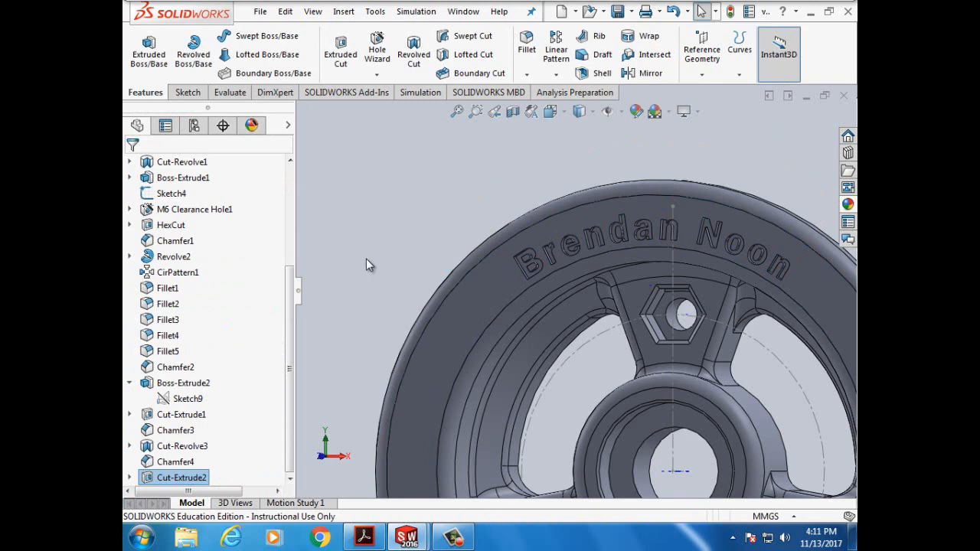
- Apply a red colour appearance to the Cut-Extrude2 lettering feature only
click(441, 226)
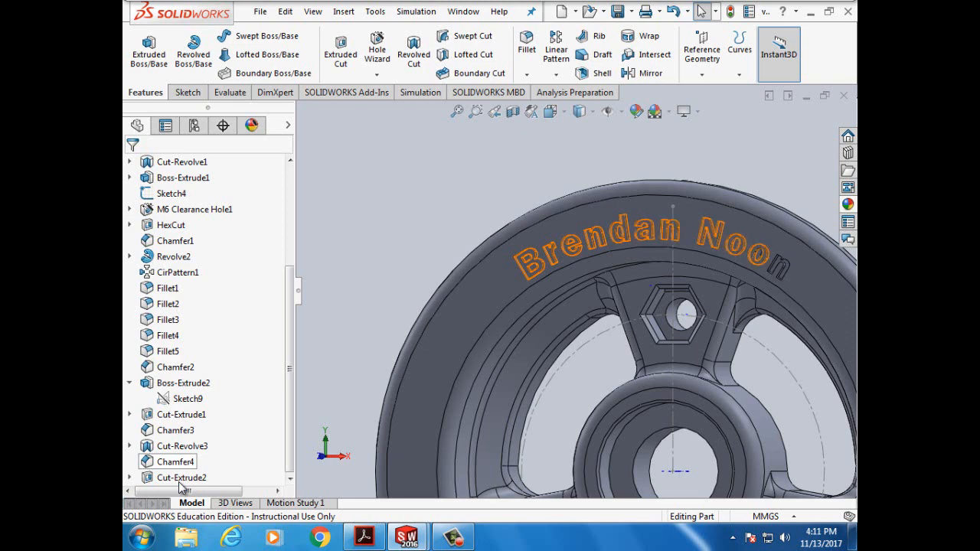
click(180, 483)
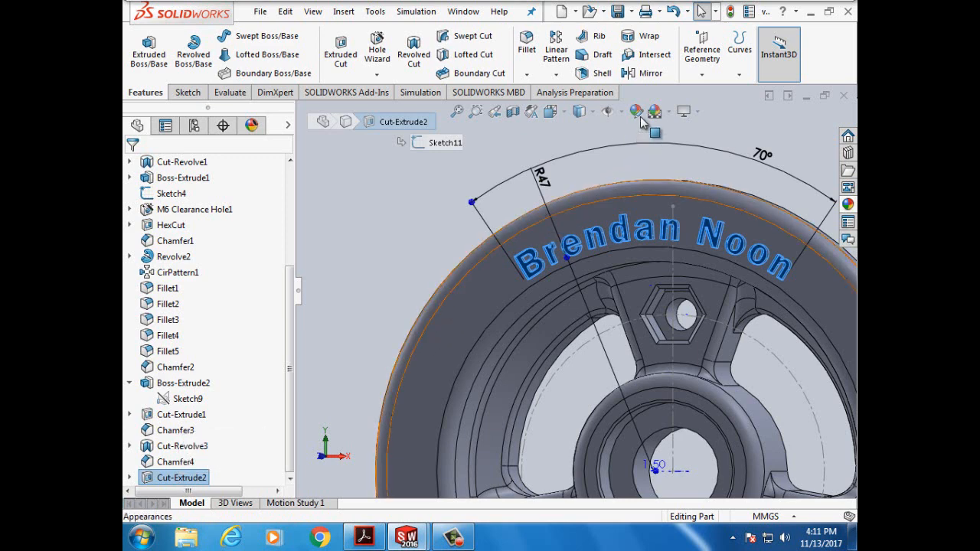
right_click(184, 483)
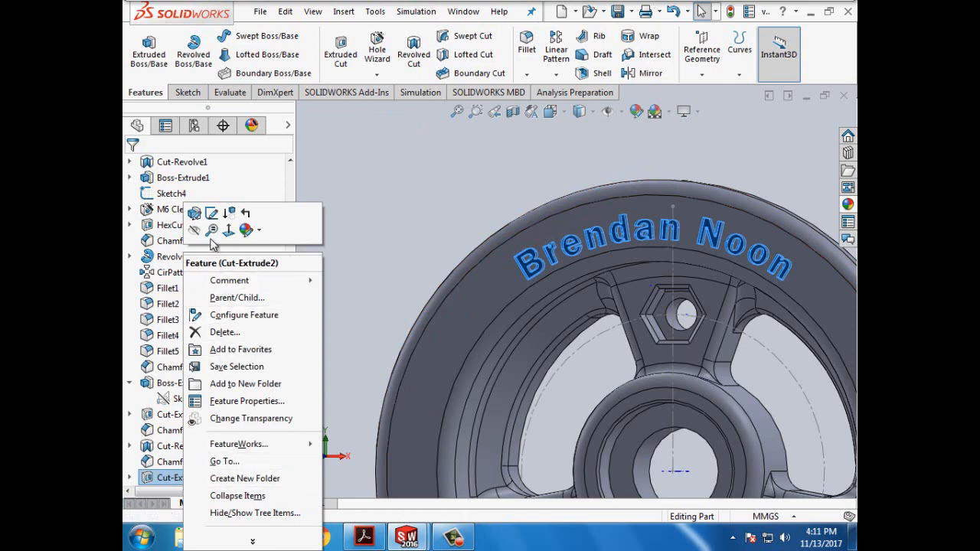
click(260, 230)
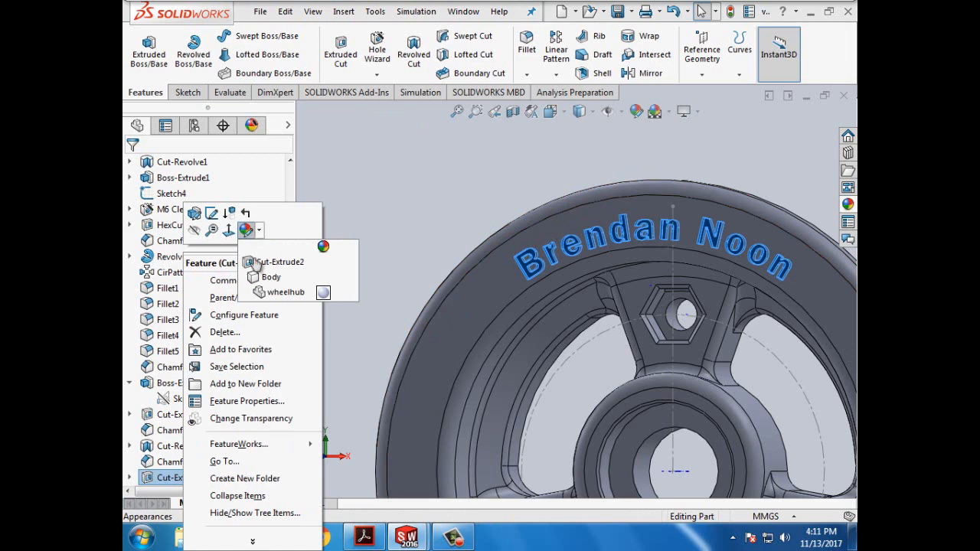
click(268, 262)
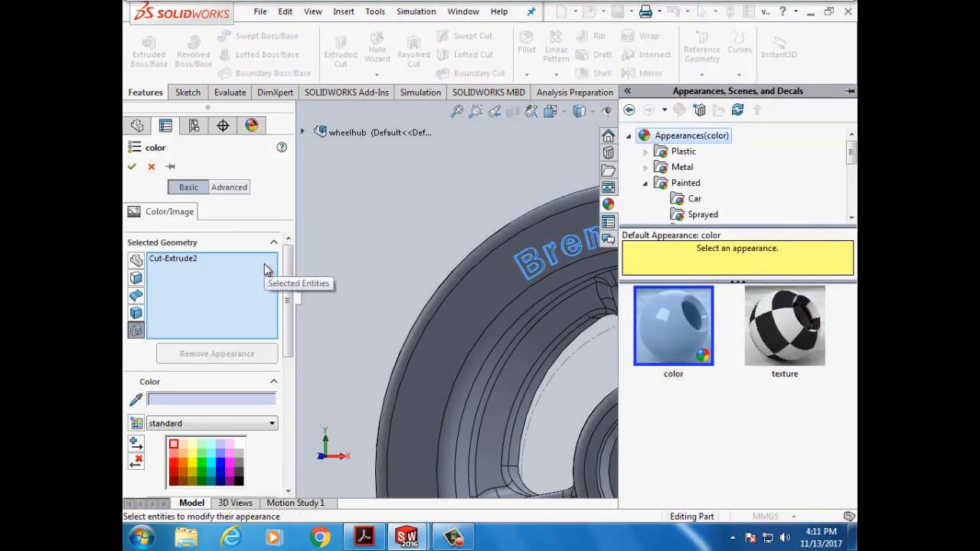
click(174, 468)
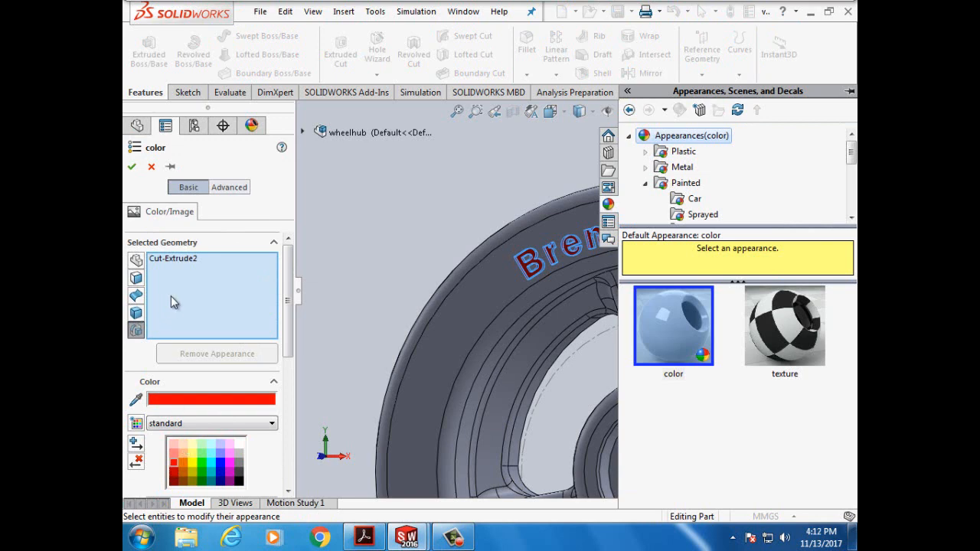
click(131, 166)
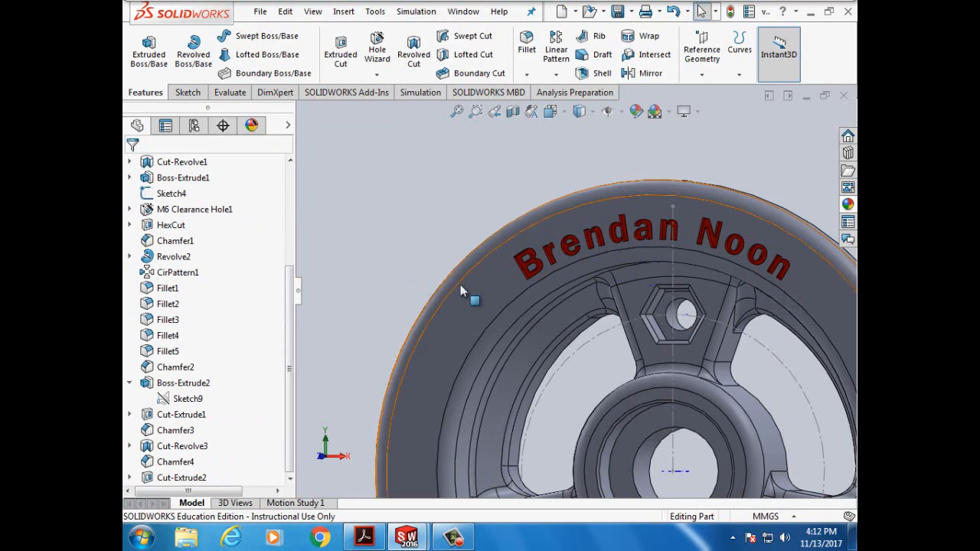
click(376, 533)
scroll(392, 357, down, 5)
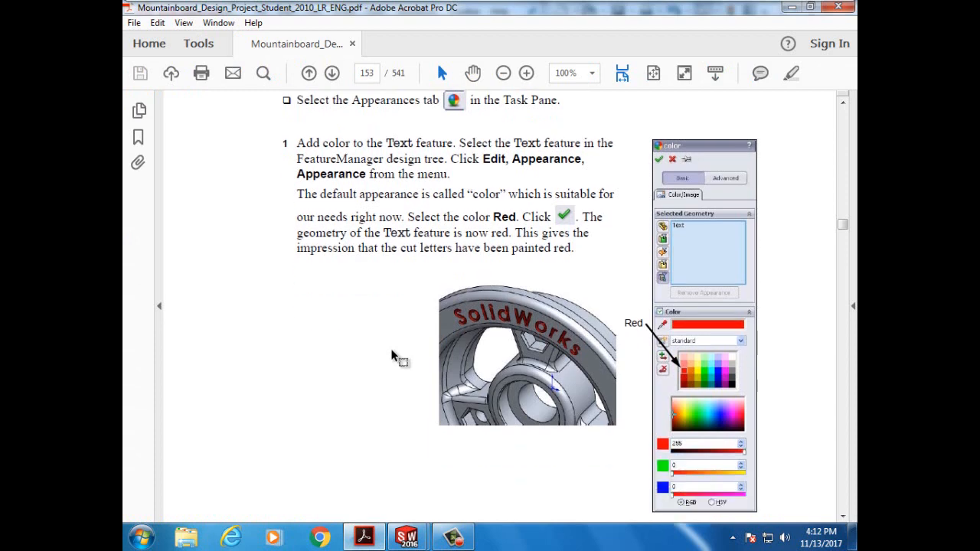
scroll(392, 357, down, 2)
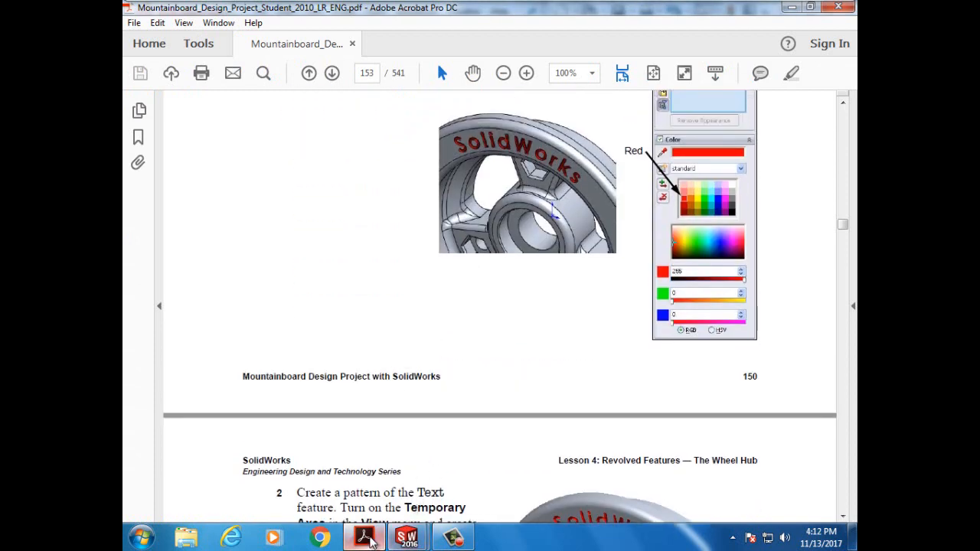
mouse_move(407, 537)
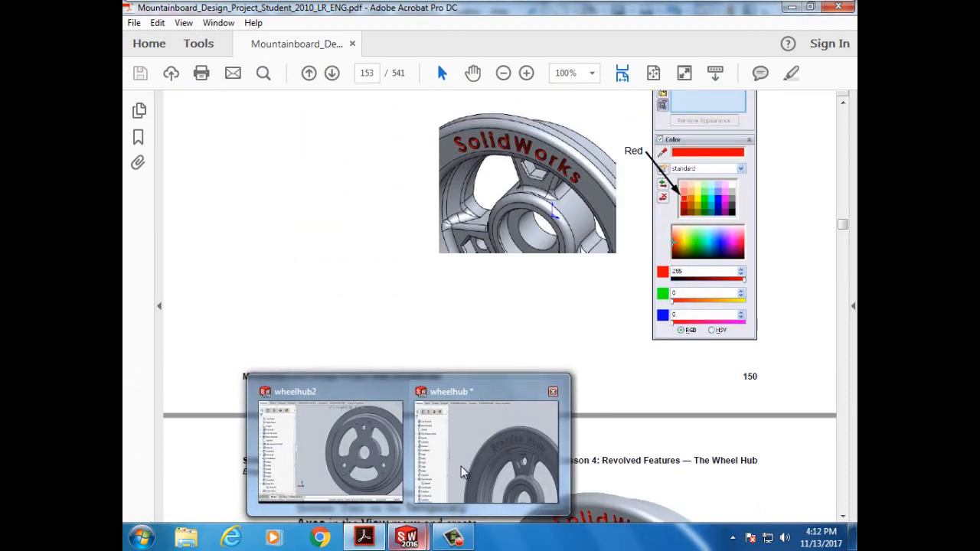
click(469, 446)
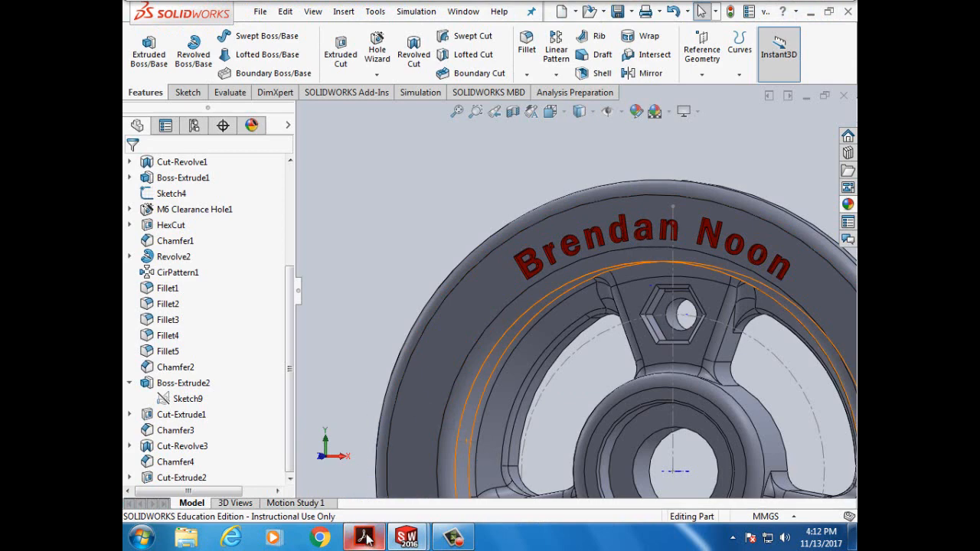
mouse_move(366, 540)
click(364, 456)
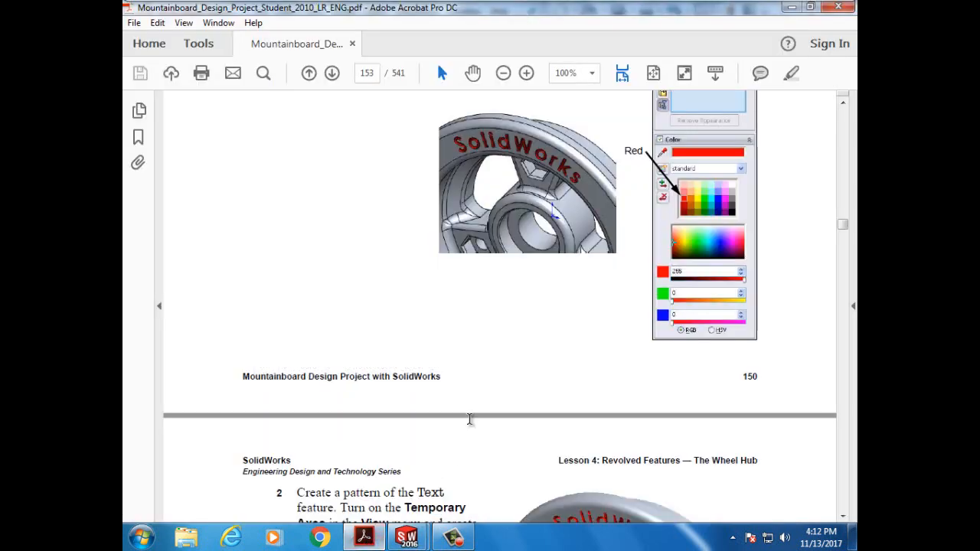
scroll(470, 421, down, 3)
scroll(470, 421, down, 3)
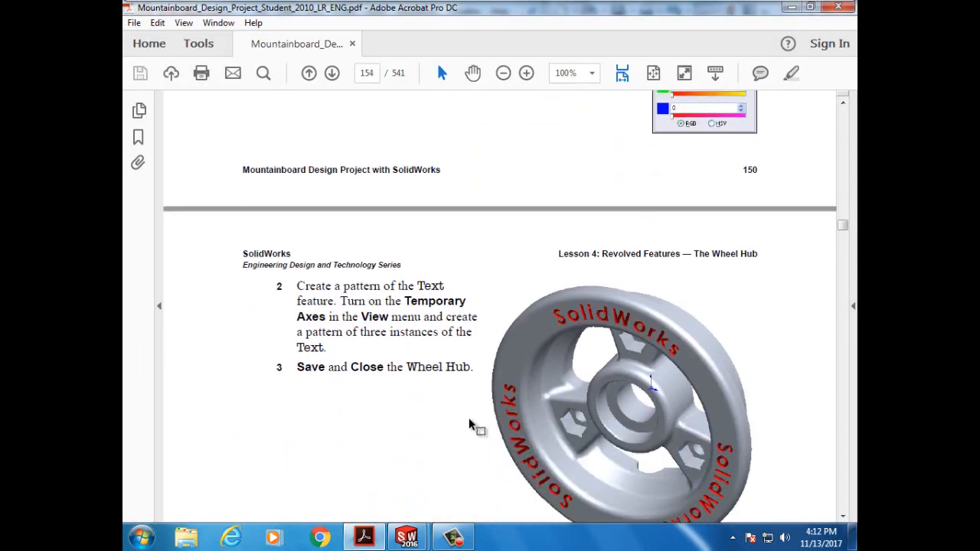
scroll(470, 425, up, 8)
scroll(470, 426, down, 9)
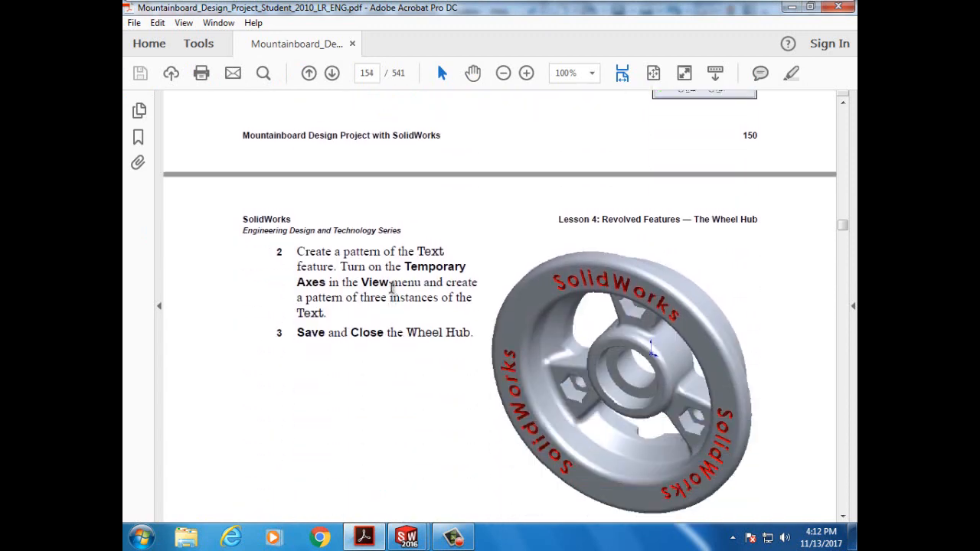
scroll(374, 270, down, 2)
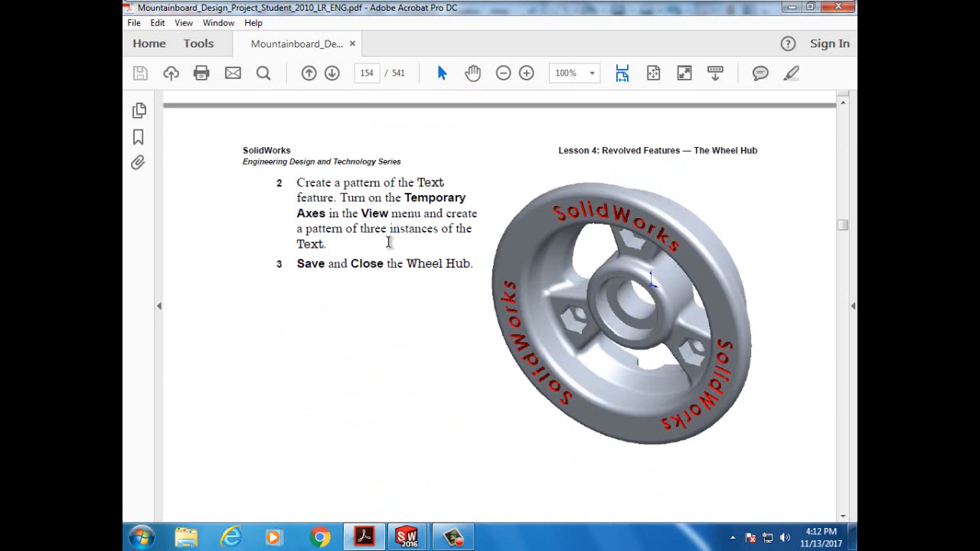
scroll(398, 289, down, 1)
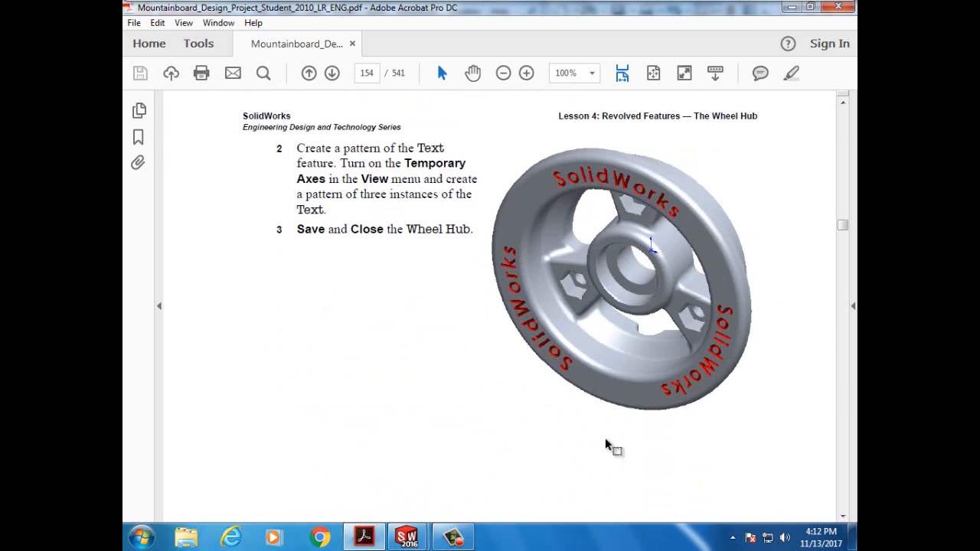
click(374, 537)
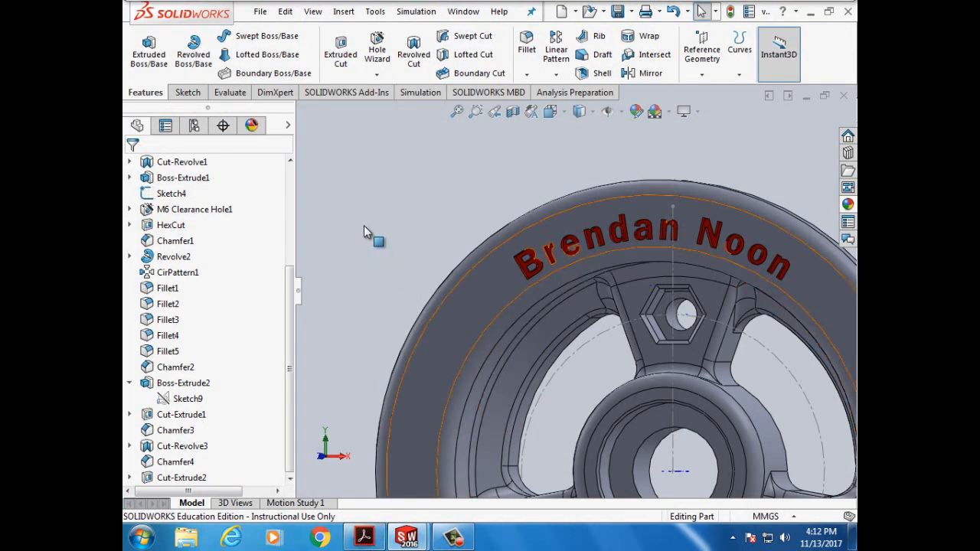
click(374, 540)
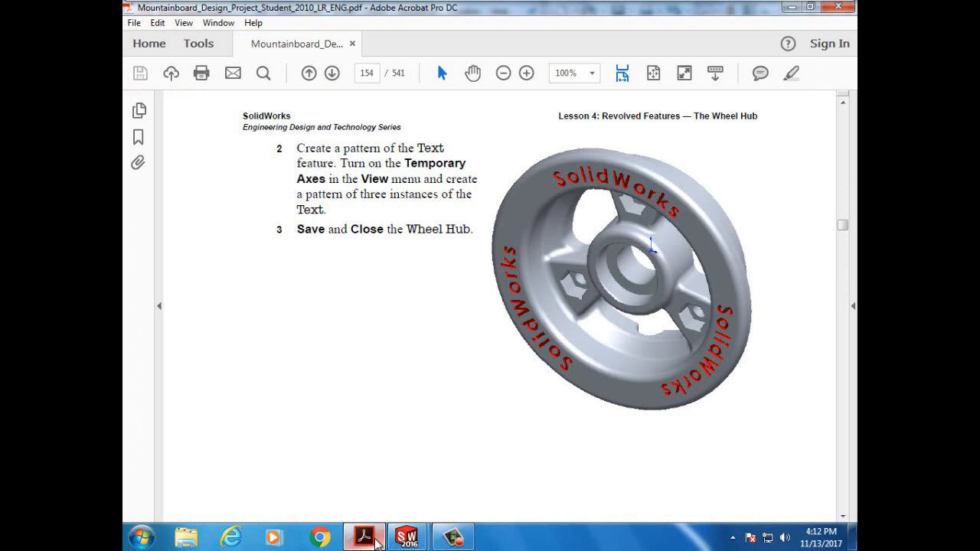
scroll(385, 412, up, 2)
scroll(385, 412, down, 10)
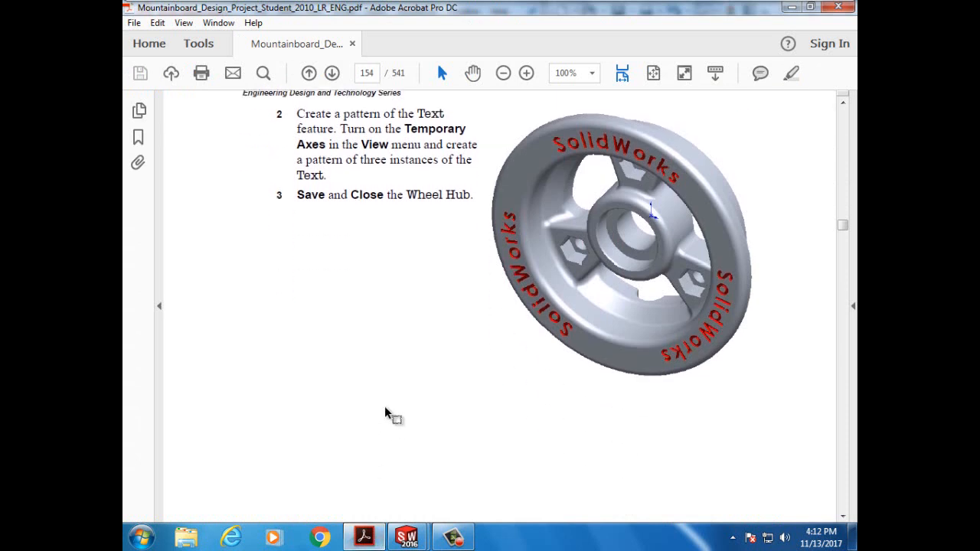
scroll(385, 412, up, 5)
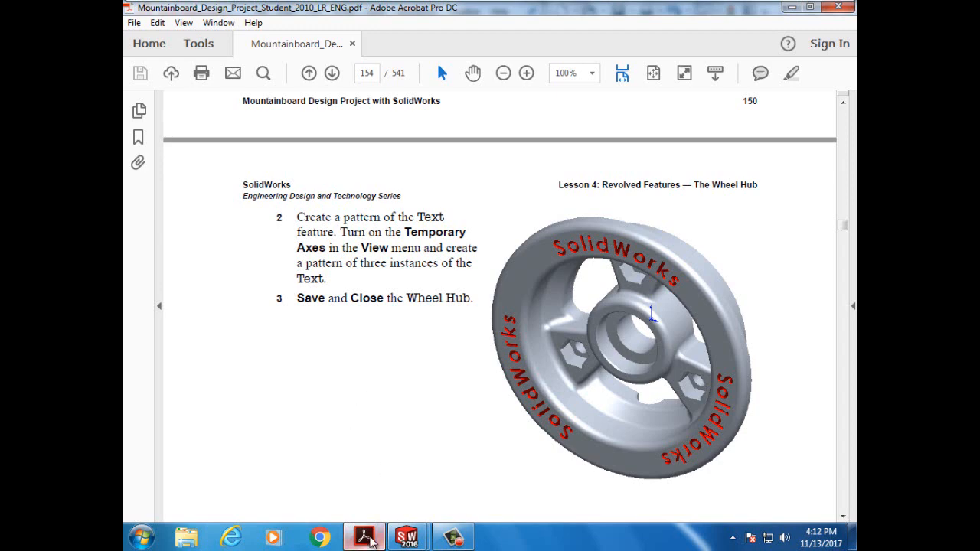
click(407, 538)
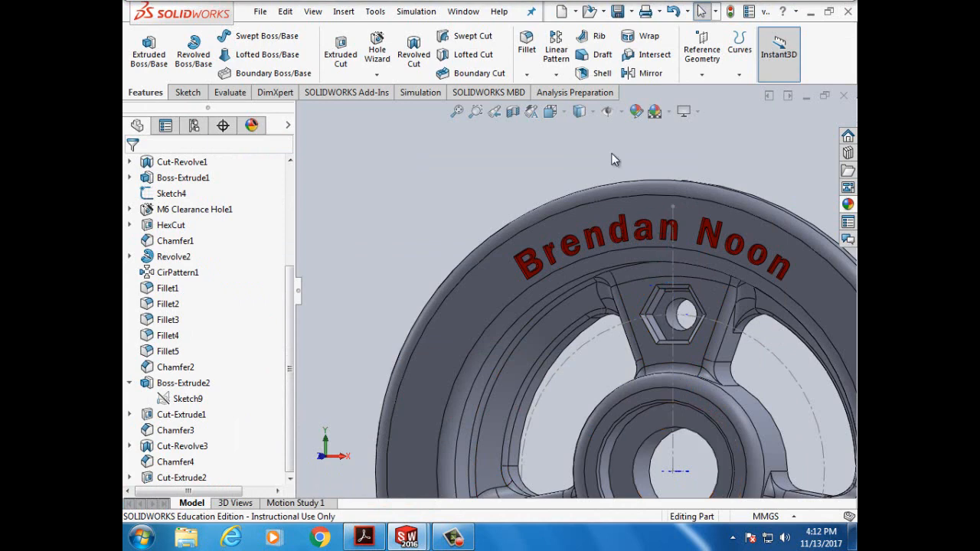
- Circularly pattern Cut-Extrude2 about Axis<1> at 120° spacing with 3 instances
click(556, 73)
click(594, 109)
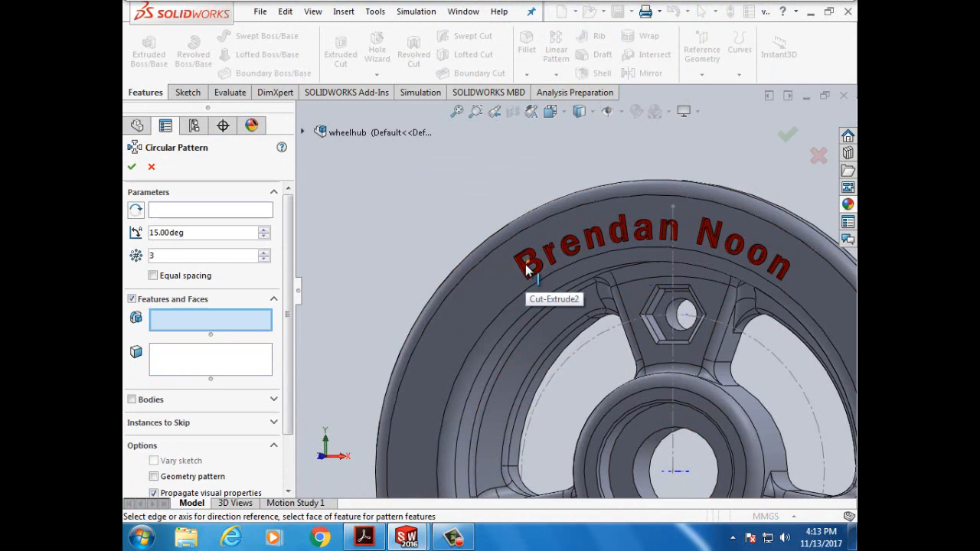
click(525, 269)
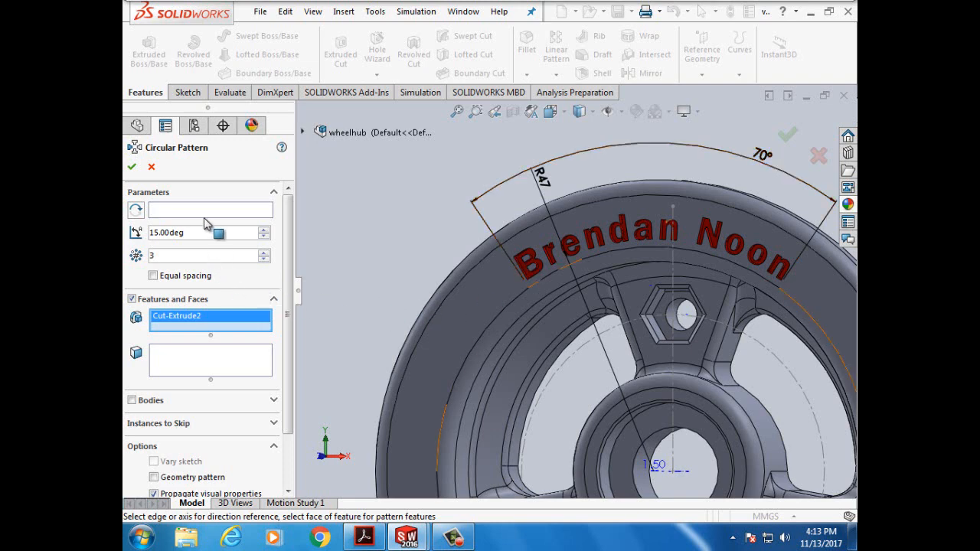
click(682, 475)
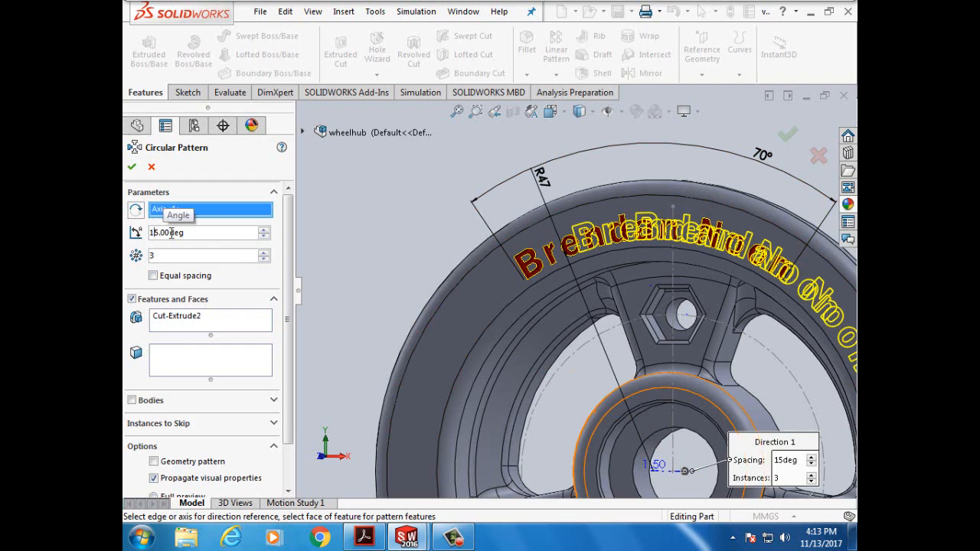
right_click(161, 232)
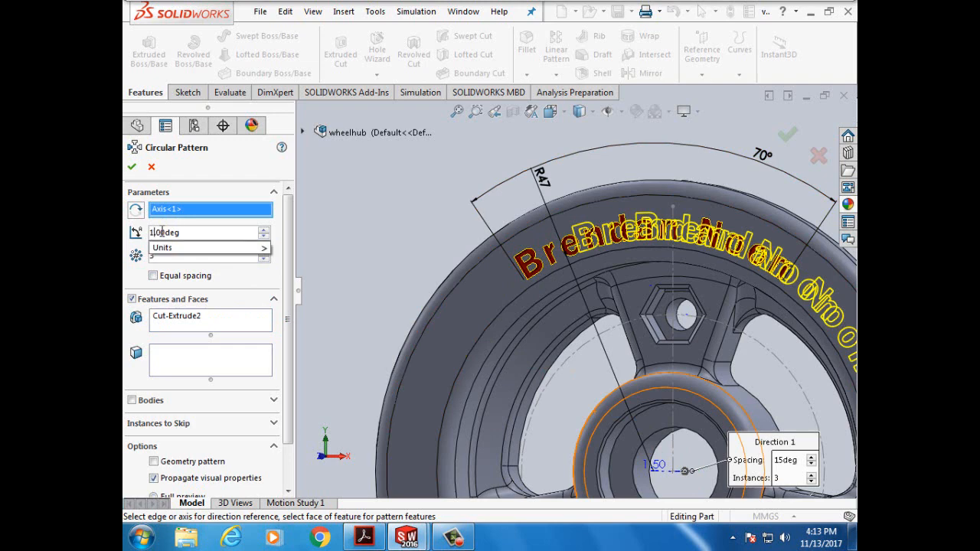
text(20)
key(Return)
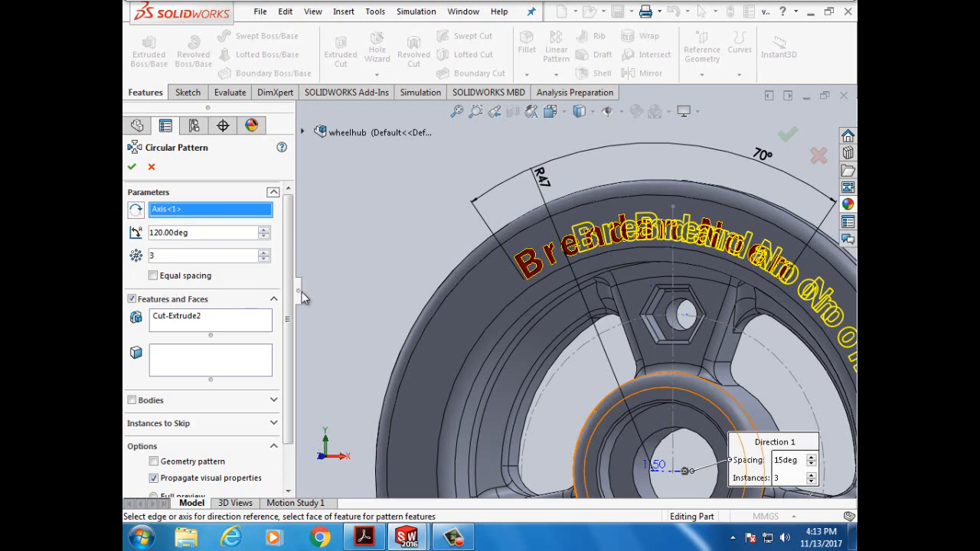
scroll(314, 308, up, 3)
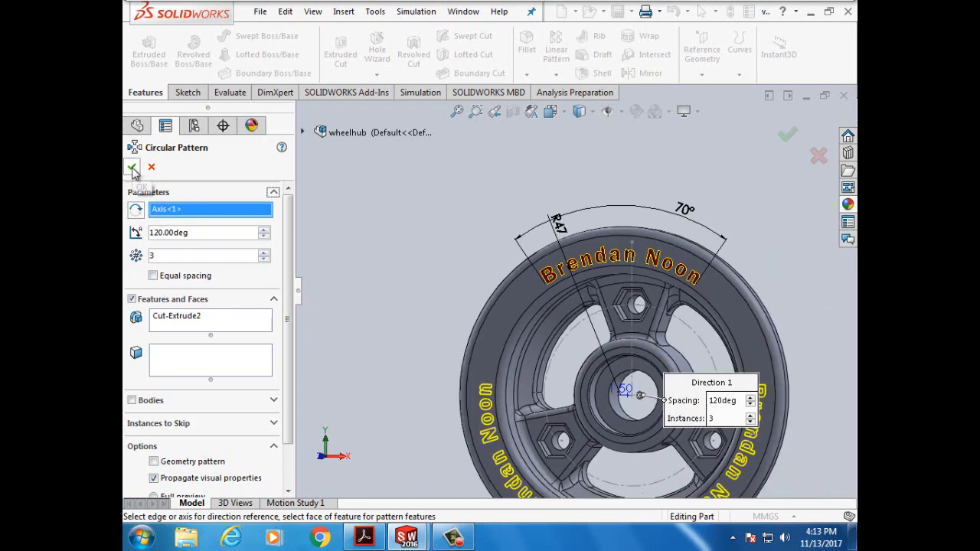
scroll(340, 279, up, 2)
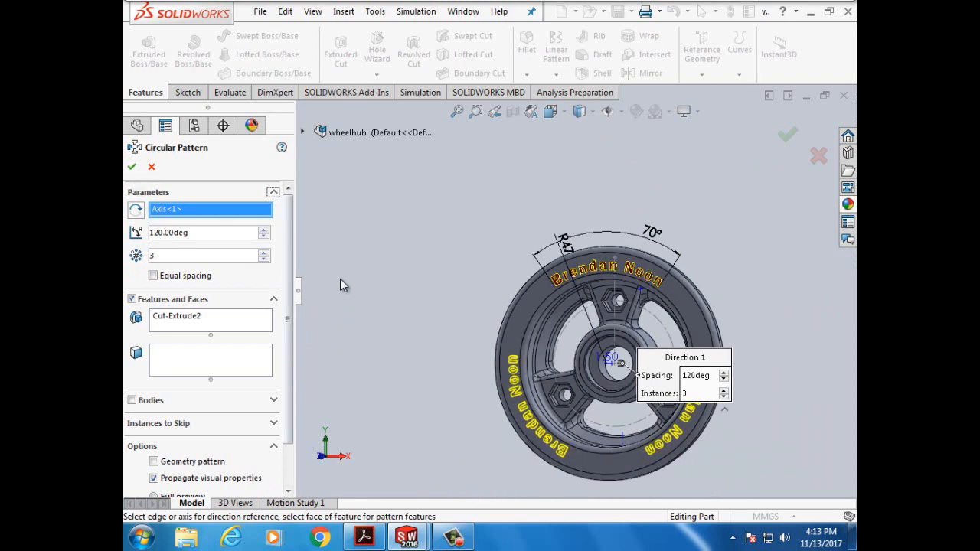
click(132, 168)
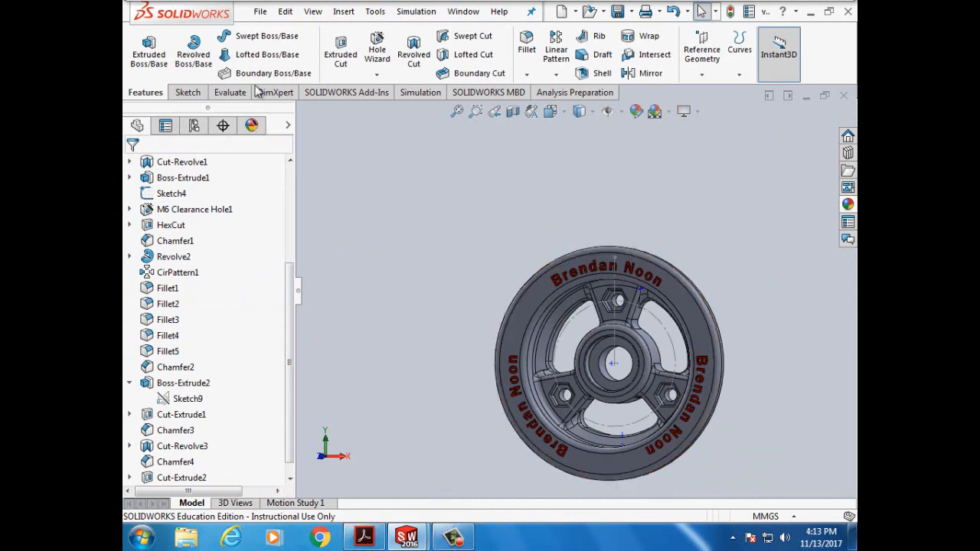
- Scroll through the tutorial PDF's next instructions, then return to the model
click(367, 541)
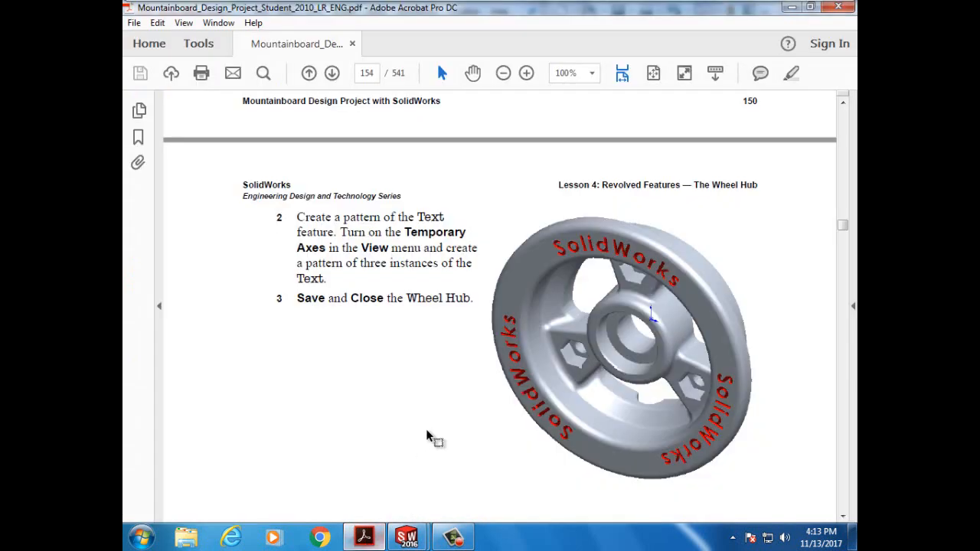
scroll(427, 427, down, 10)
scroll(427, 435, down, 6)
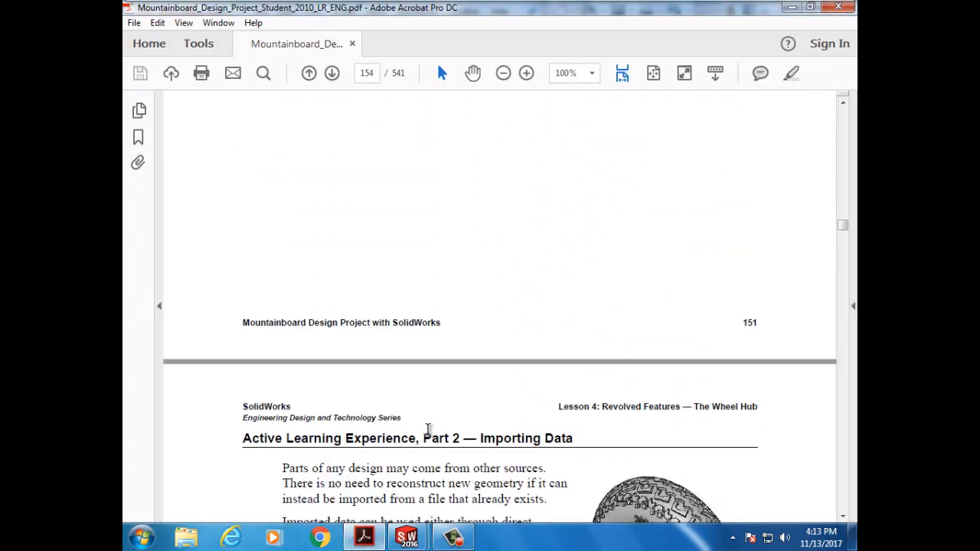
scroll(425, 438, up, 5)
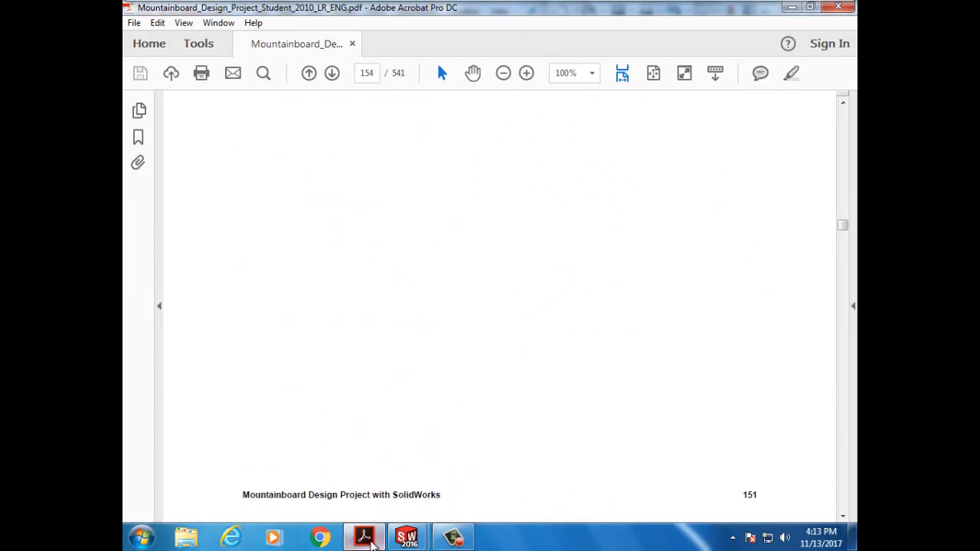
click(365, 537)
- Save the wheel hub part with File > Save and turn the model to review it
click(261, 11)
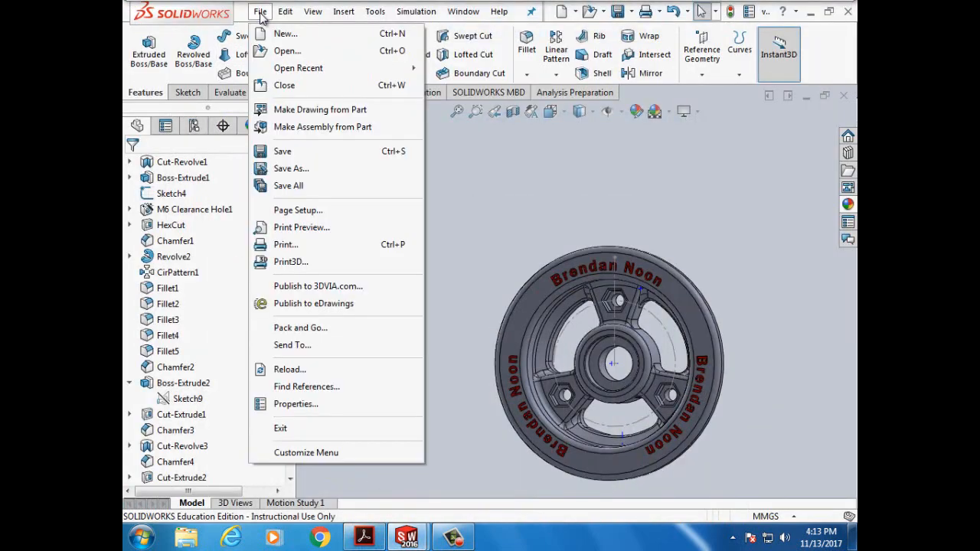
click(284, 149)
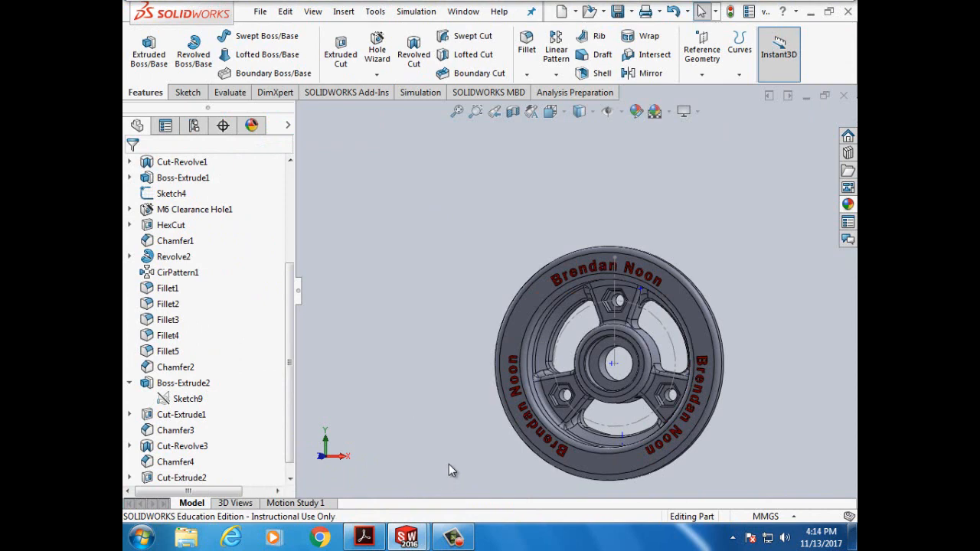
key(Left)
key(Left)
key(Left)
key(Left)
key(Left)
key(Left)
key(Left)
key(Left)
key(Left)
key(Left)
key(Left)
key(Left)
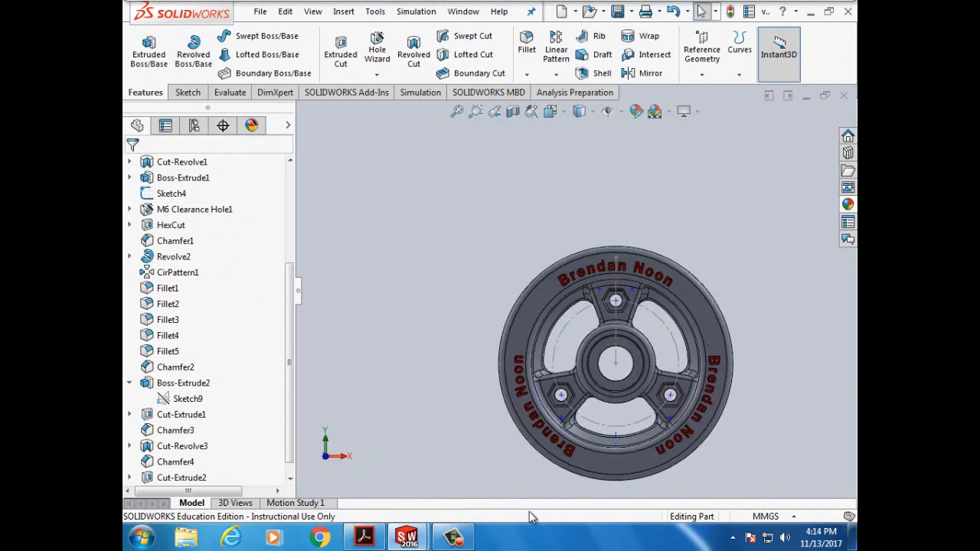
click(454, 538)
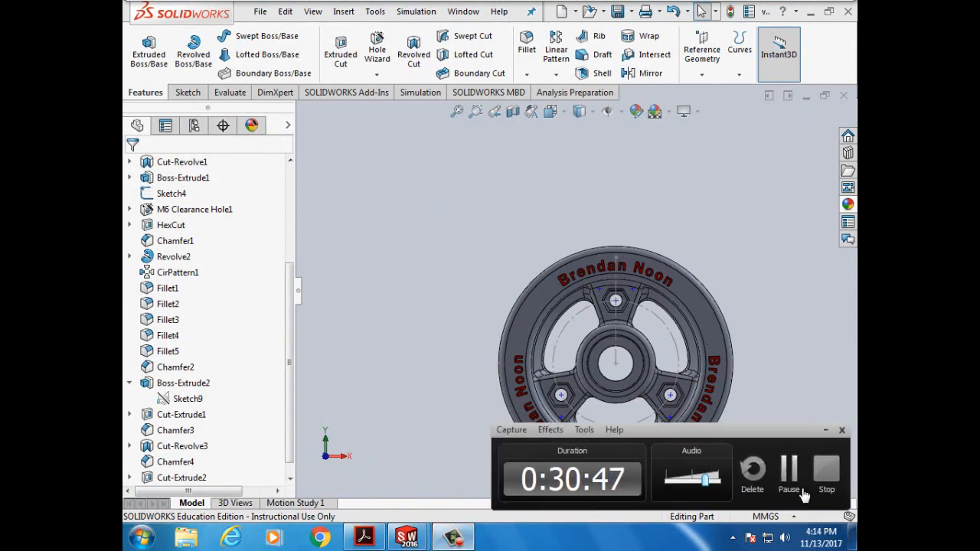